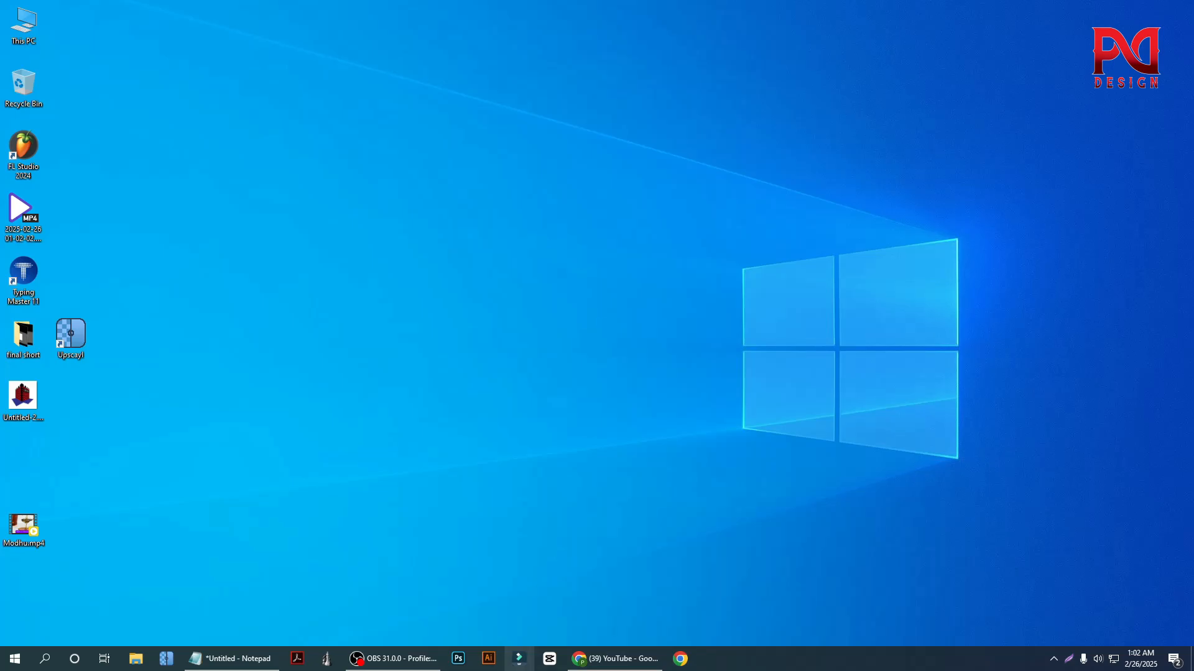
Switch to Adobe Illustrator and start a new document from the Web presets, naming it "bussiness card"
click(488, 659)
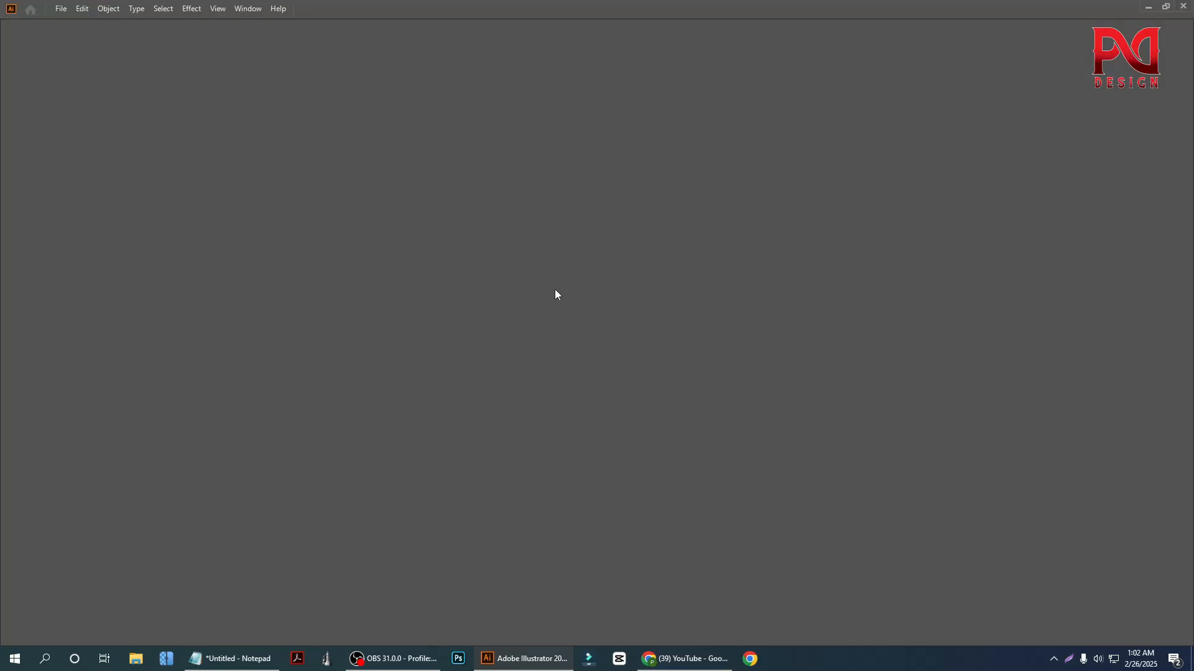
click(61, 9)
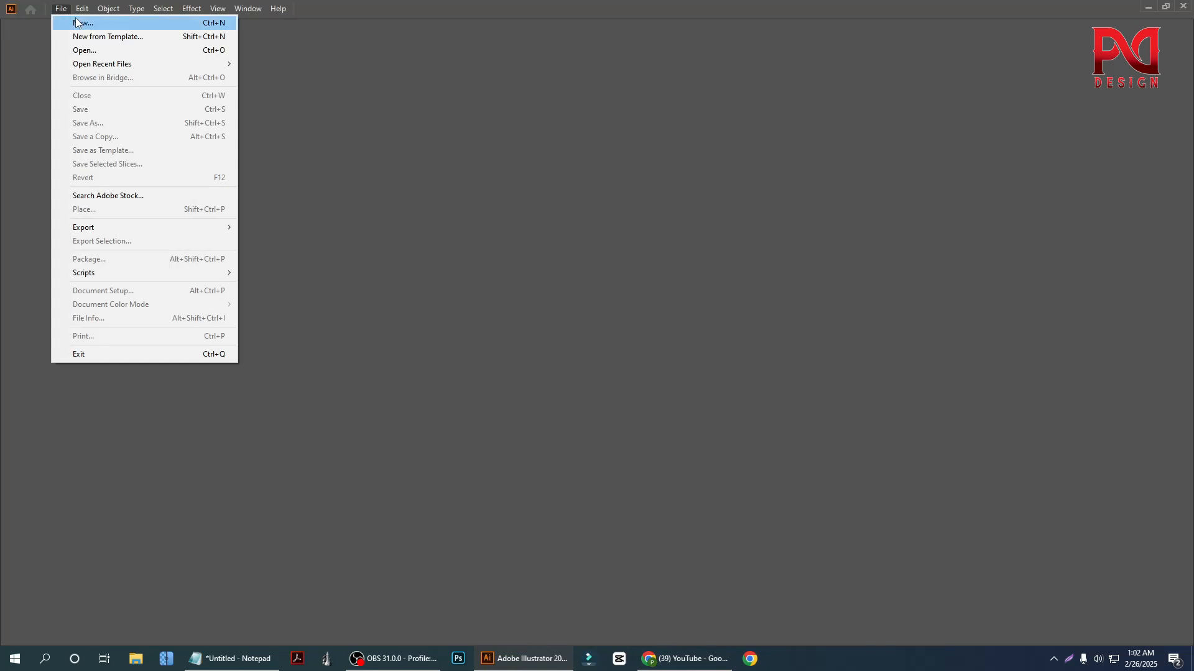
click(75, 19)
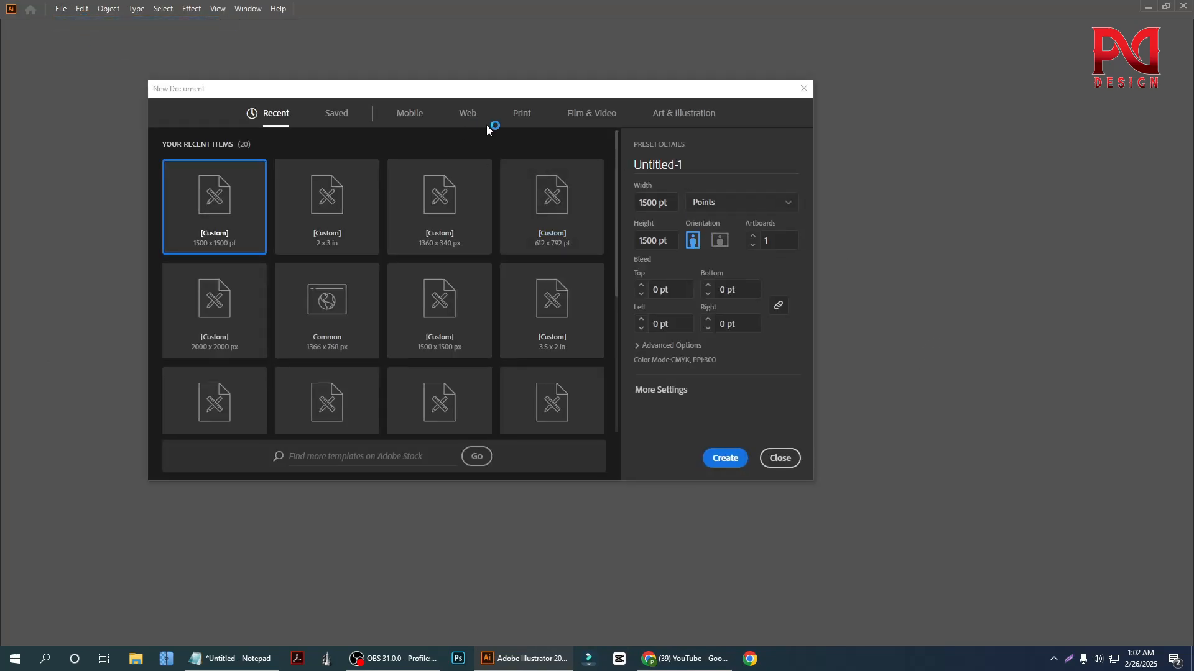
click(522, 115)
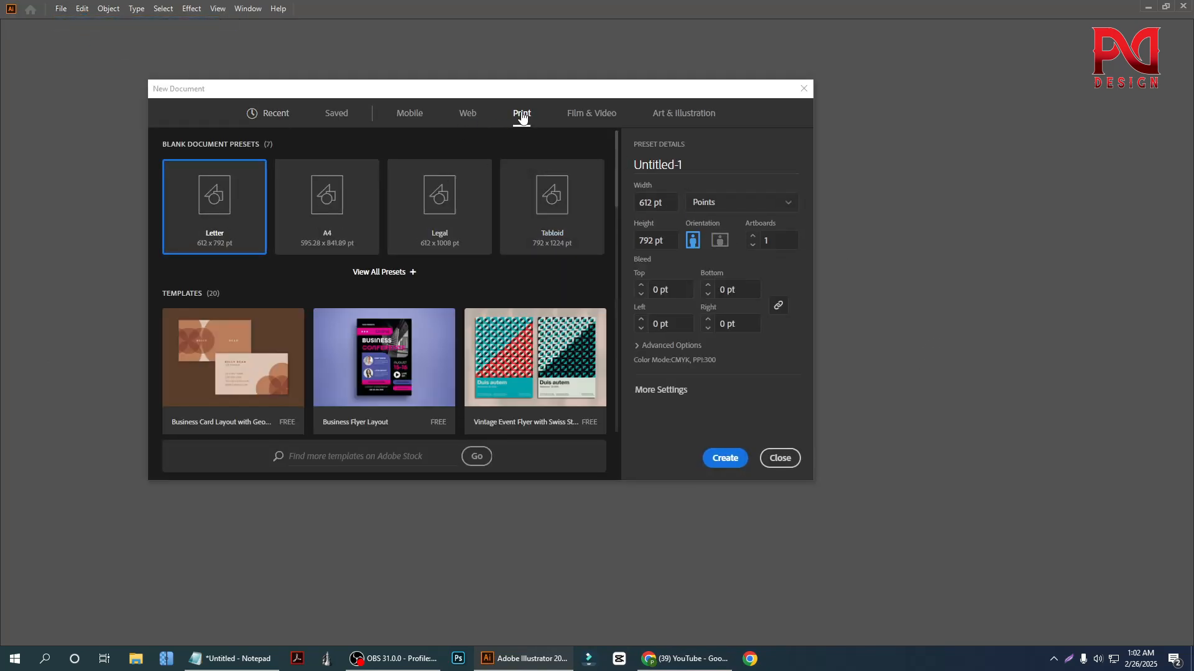
click(470, 114)
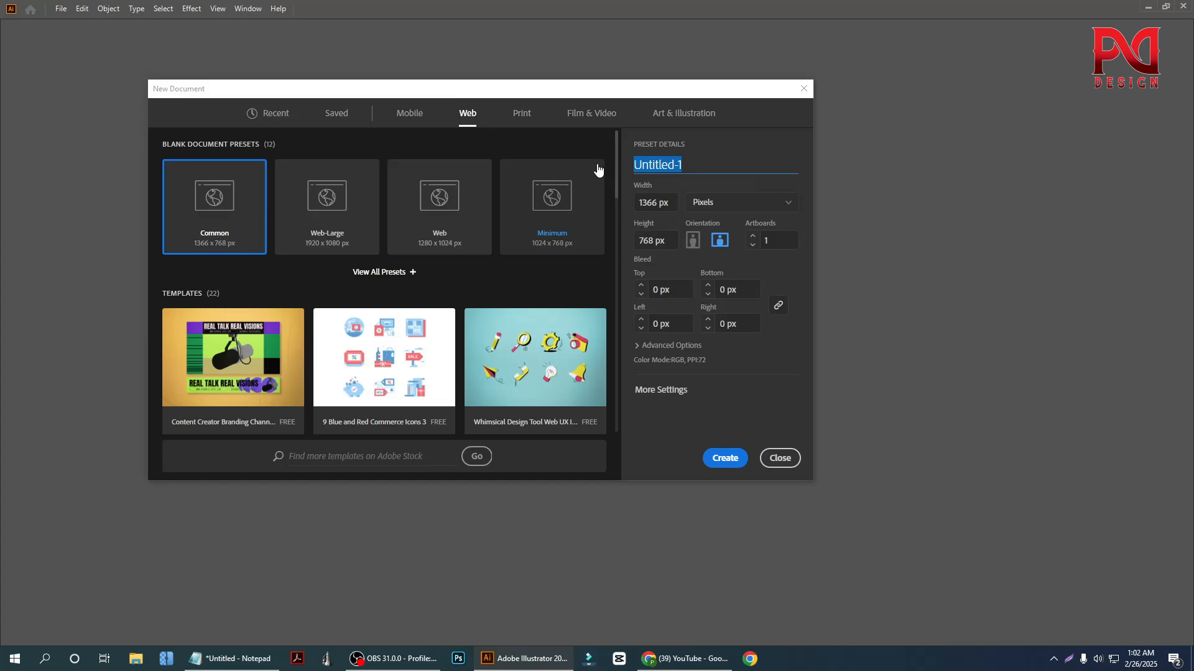
text(bussiness card)
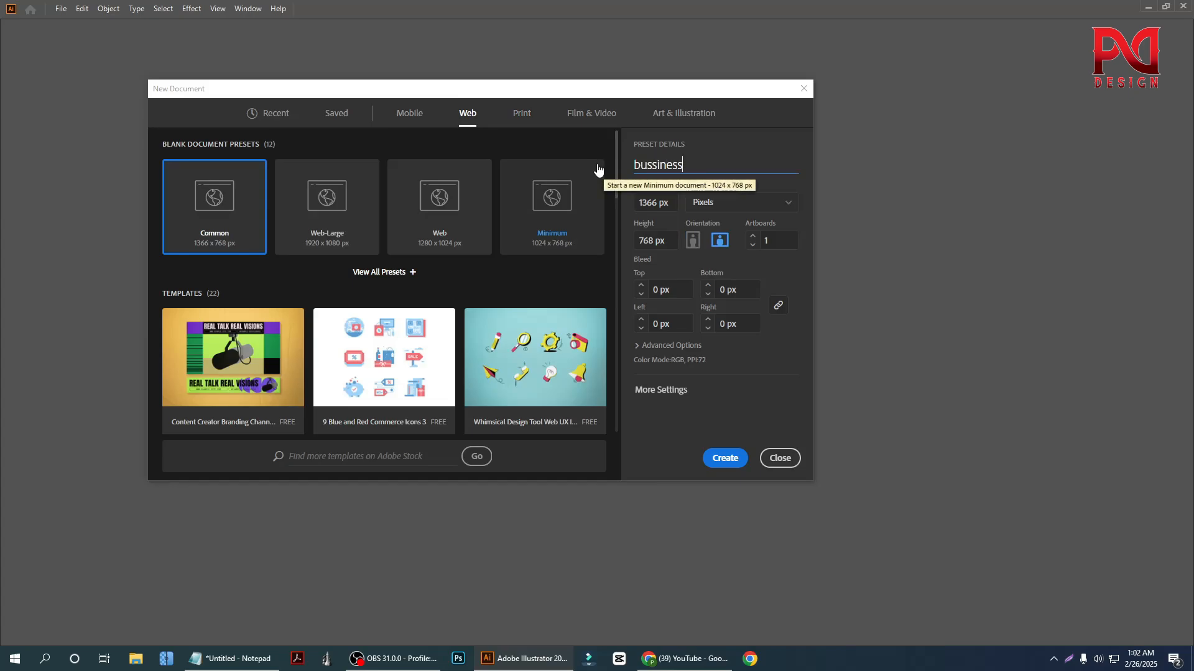
Set the new document's units to inches, with a width of 3.5 in and a height of 2 in
click(734, 207)
click(708, 269)
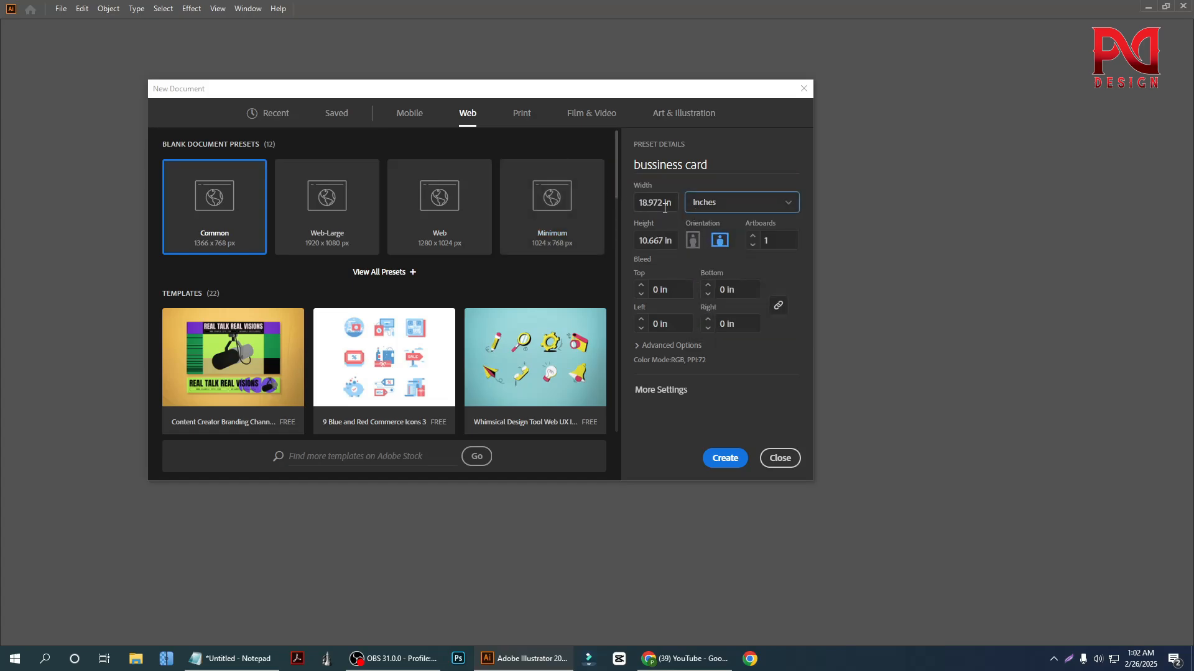
drag(663, 200, 616, 204)
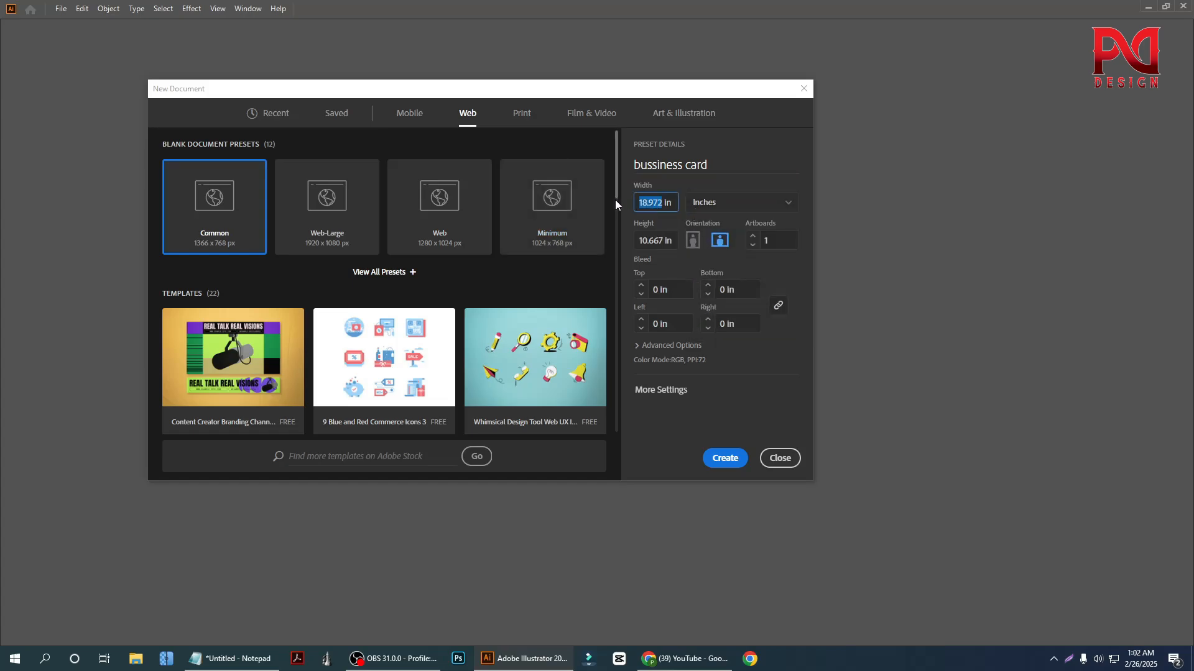
text(3.5)
drag(665, 240, 641, 241)
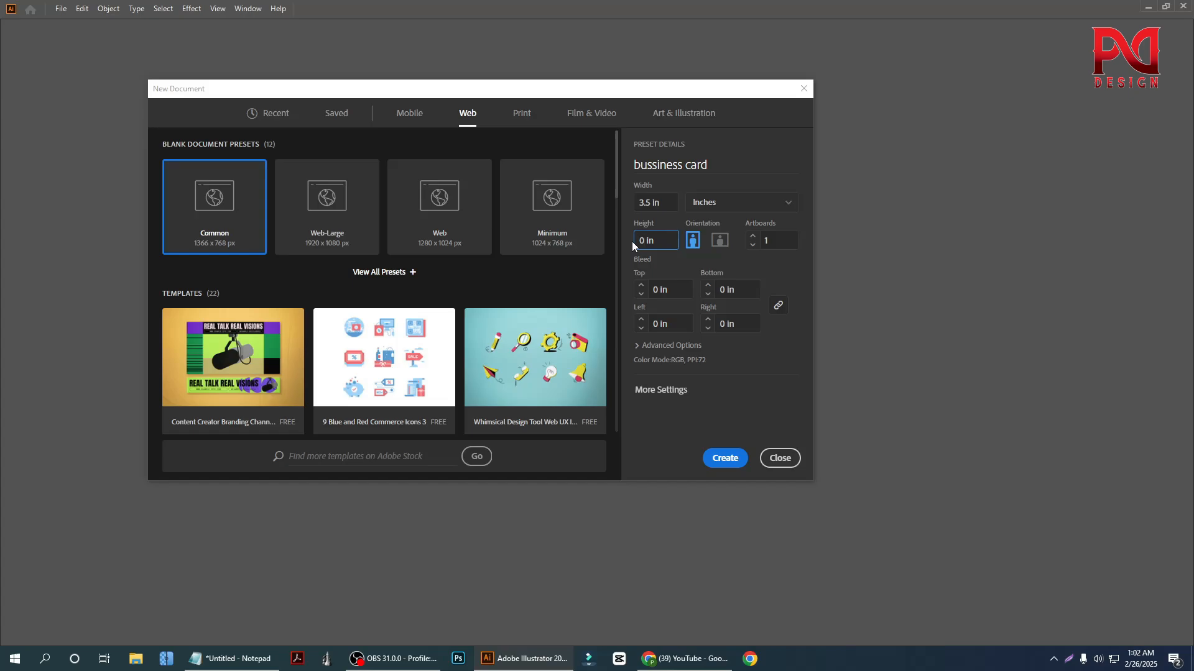
text(2)
Set 2 artboards and a 0.125 in bleed on all sides, and create the document
click(767, 239)
drag(767, 240, 752, 242)
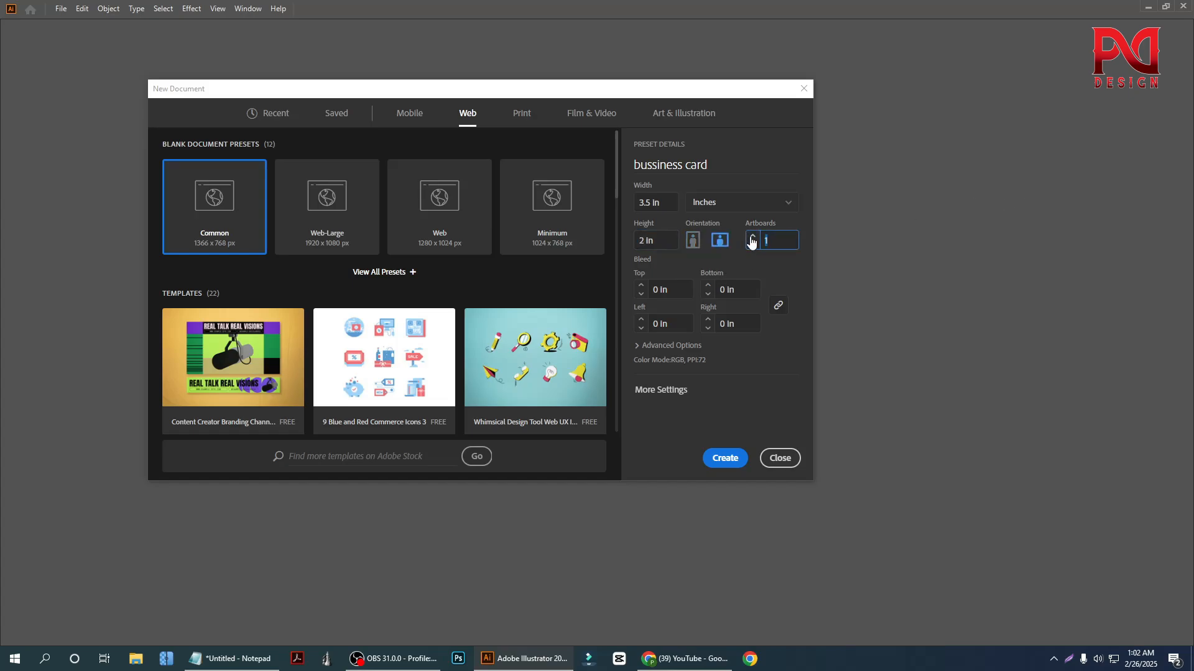
click(641, 286)
click(778, 277)
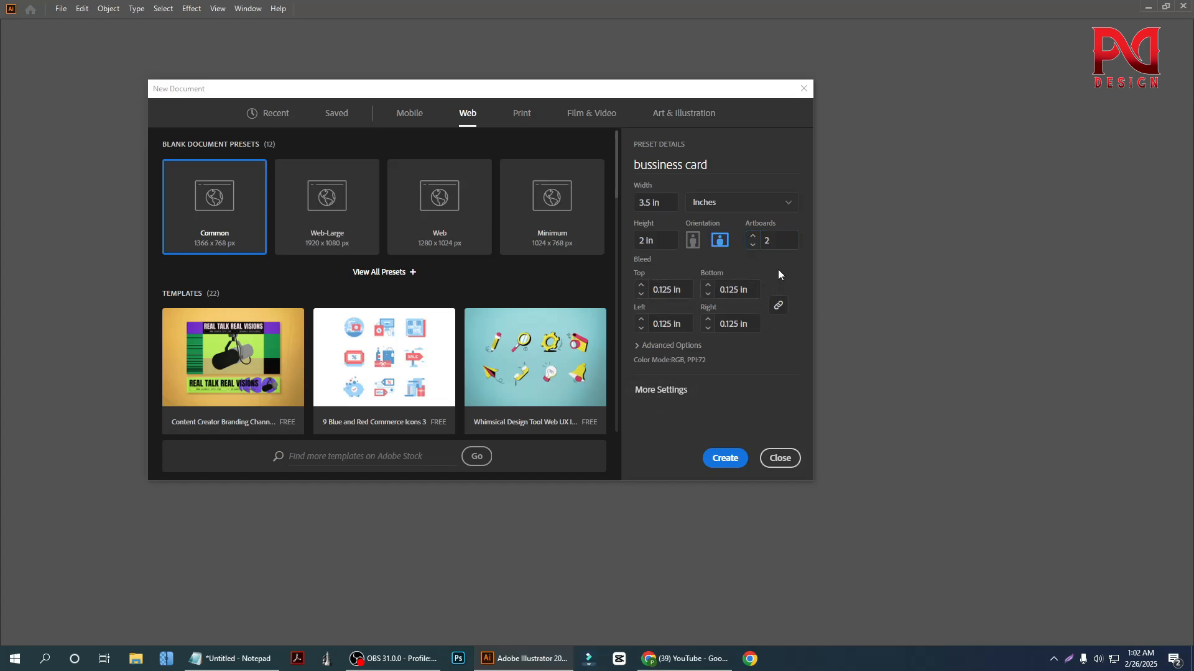
click(726, 459)
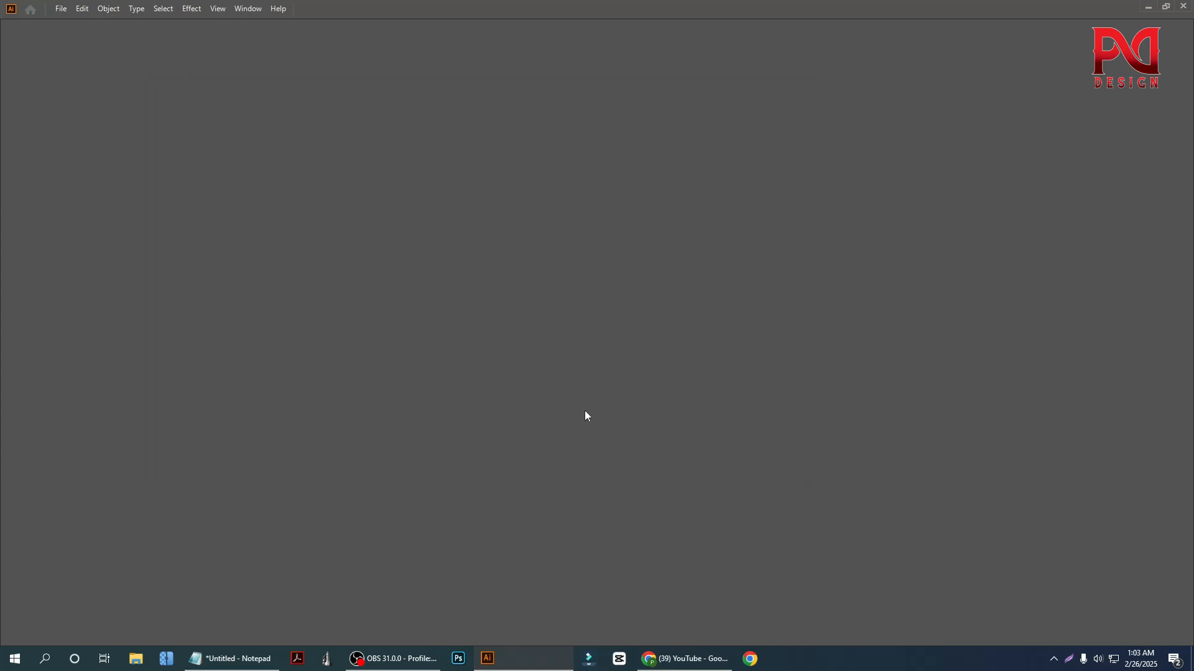
Draw a 3.5 × 2 in rectangle that exactly covers the first artboard
scroll(564, 399, down, 3)
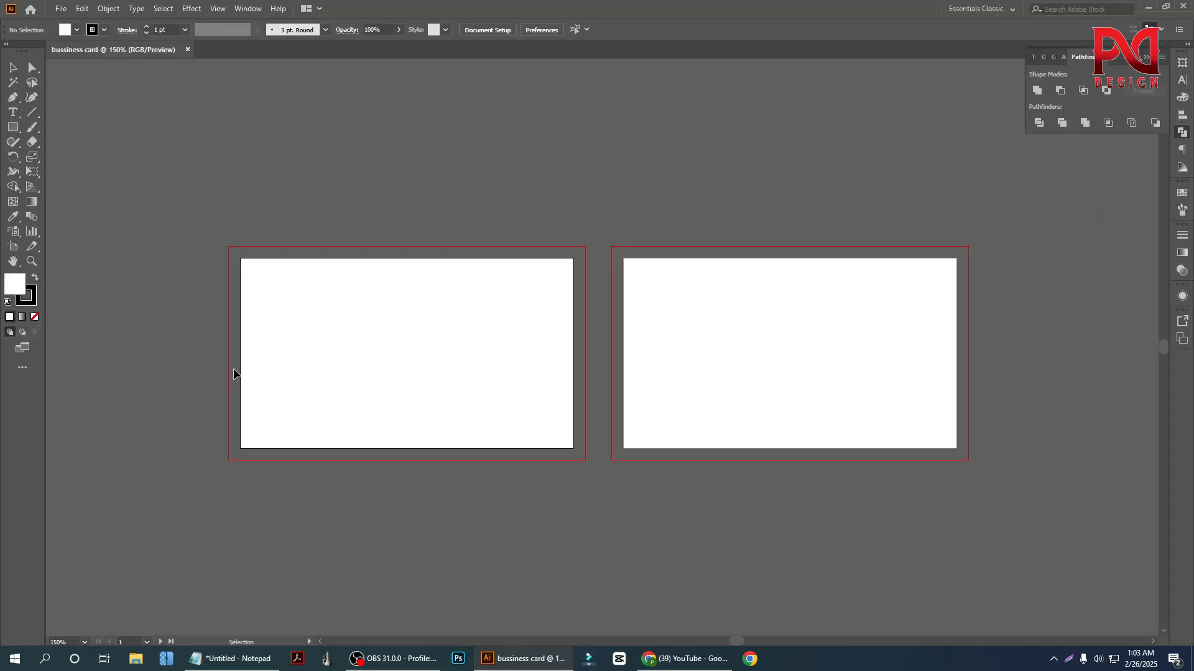
scroll(240, 373, up, 3)
scroll(459, 364, up, 2)
scroll(447, 361, down, 2)
scroll(434, 359, up, 2)
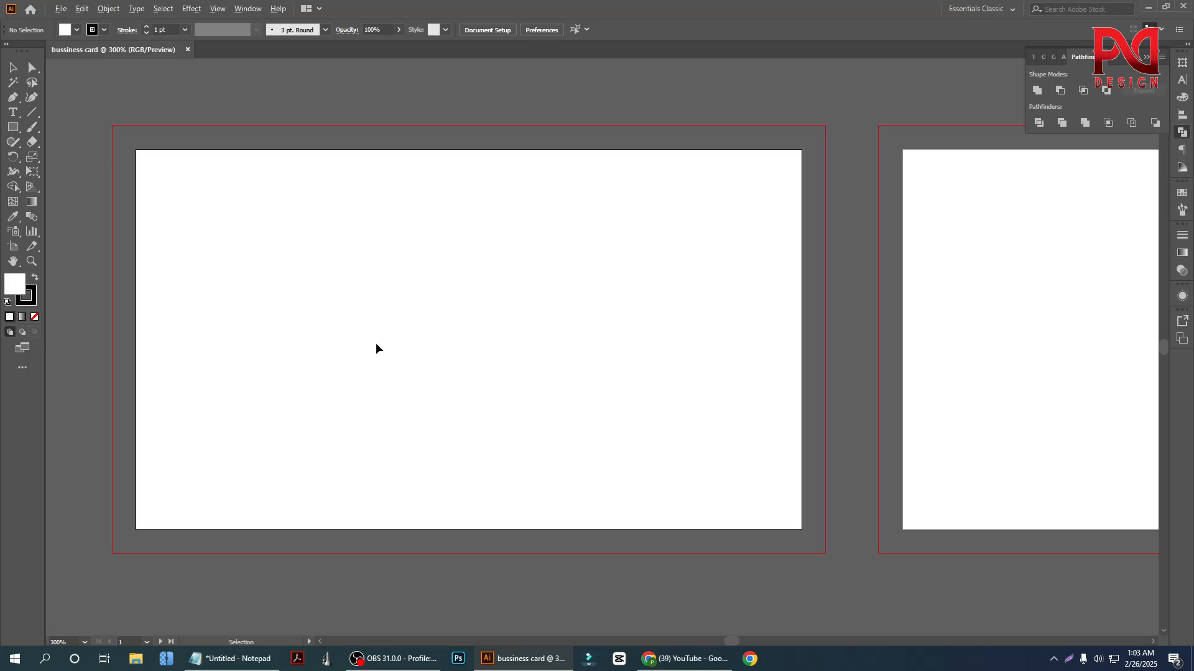
scroll(376, 347, down, 2)
scroll(384, 351, down, 1)
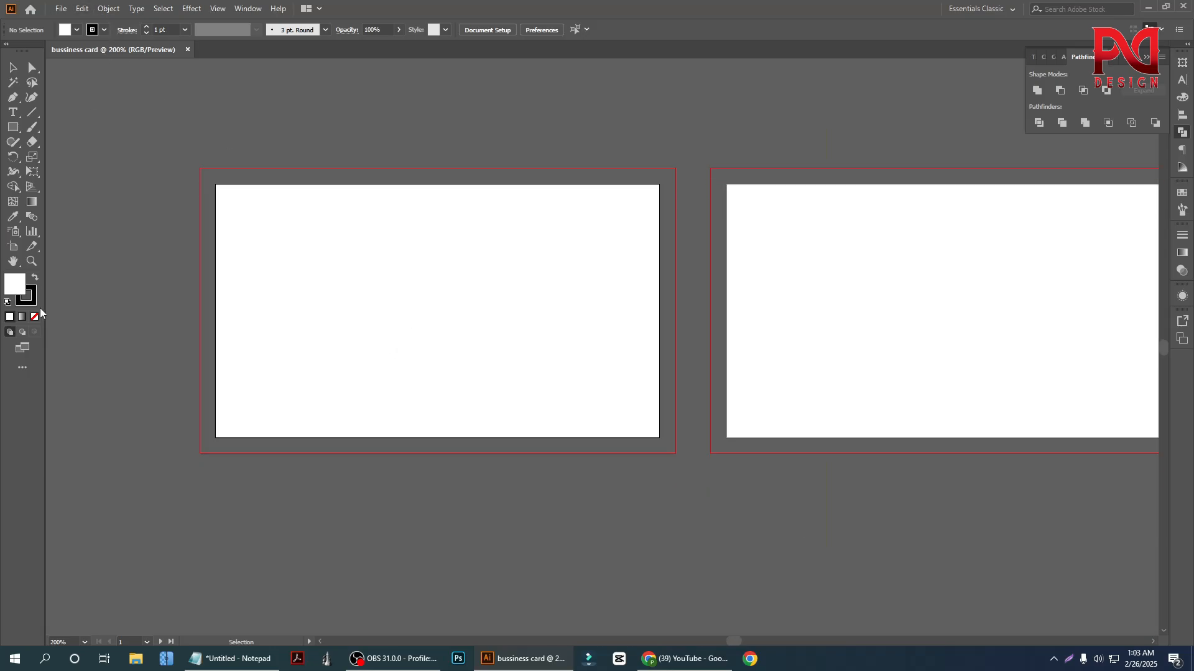
click(16, 131)
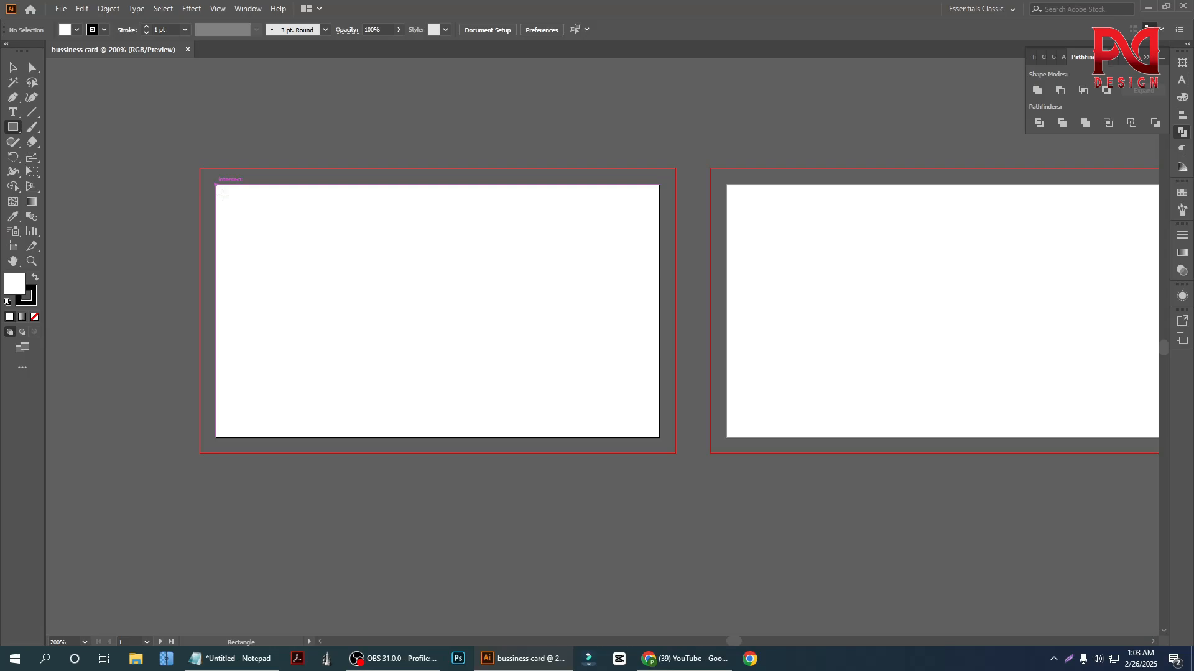
drag(216, 185, 660, 437)
key(v)
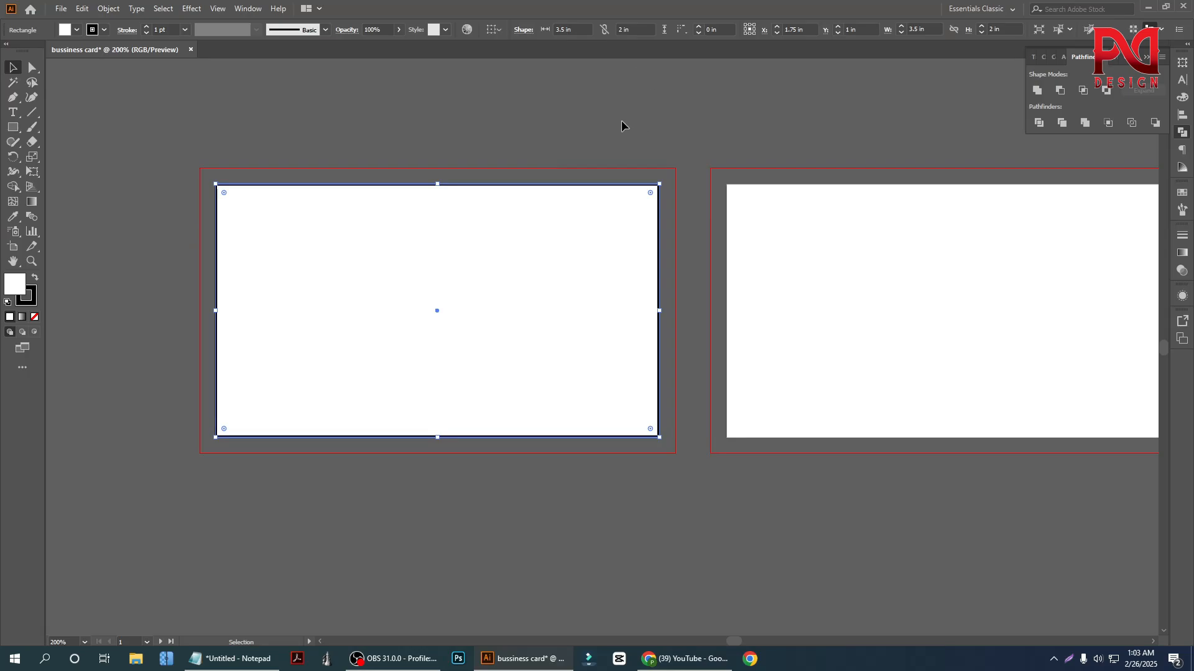
click(534, 128)
click(516, 292)
click(109, 7)
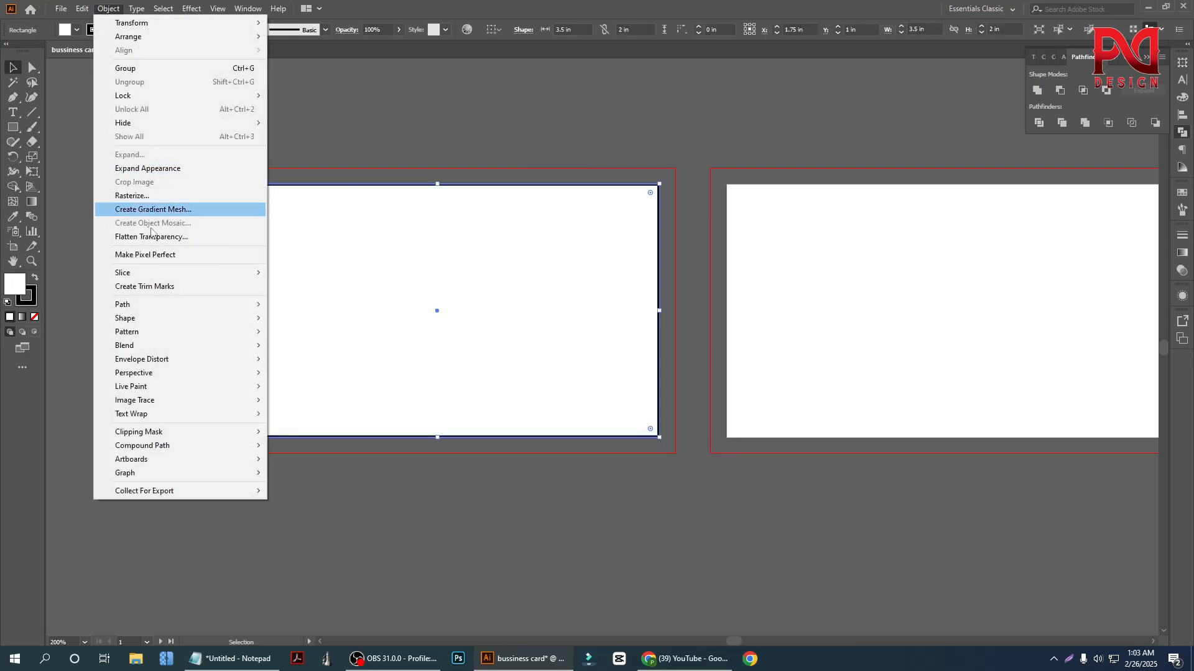
click(352, 144)
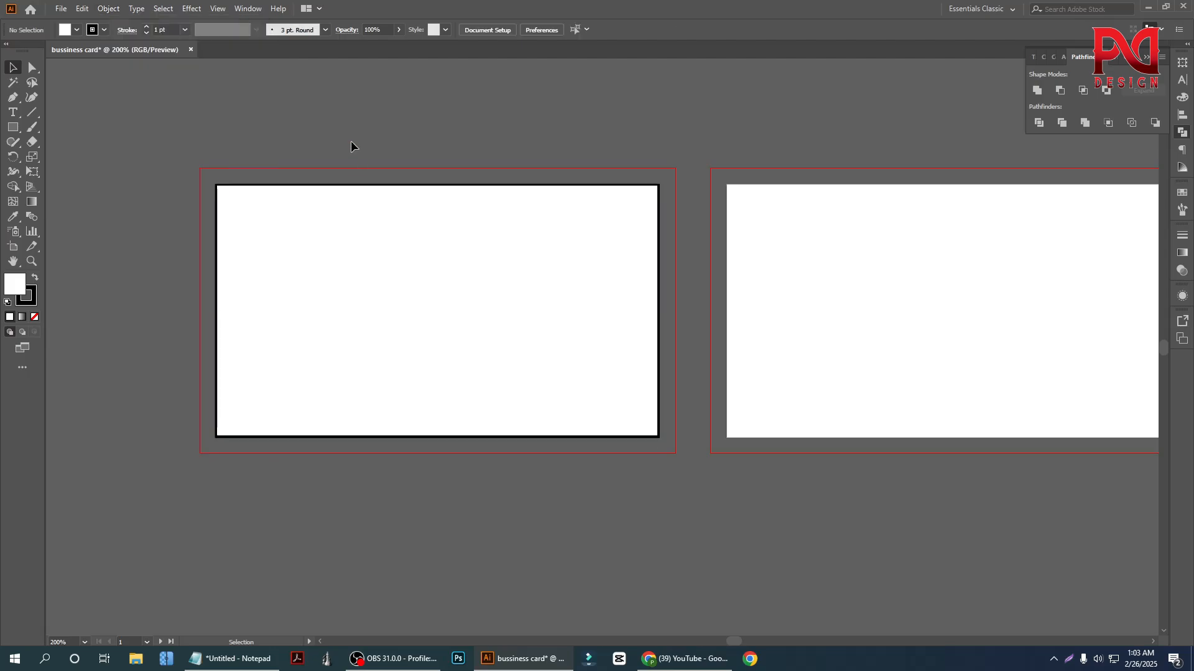
click(394, 240)
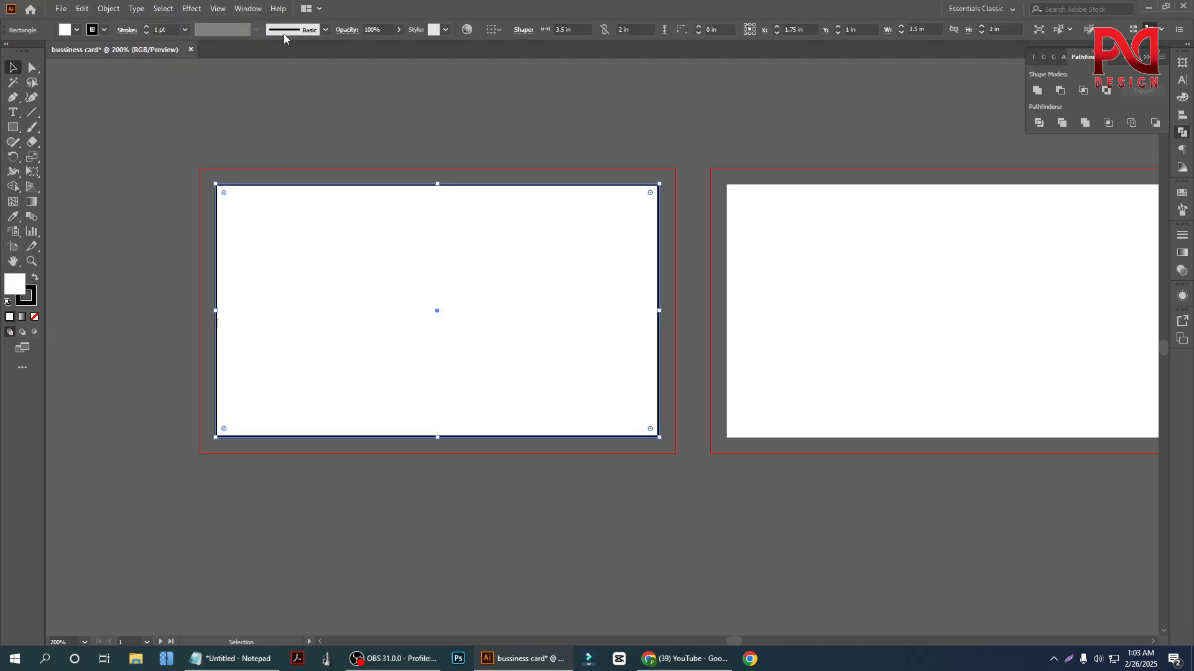
click(234, 148)
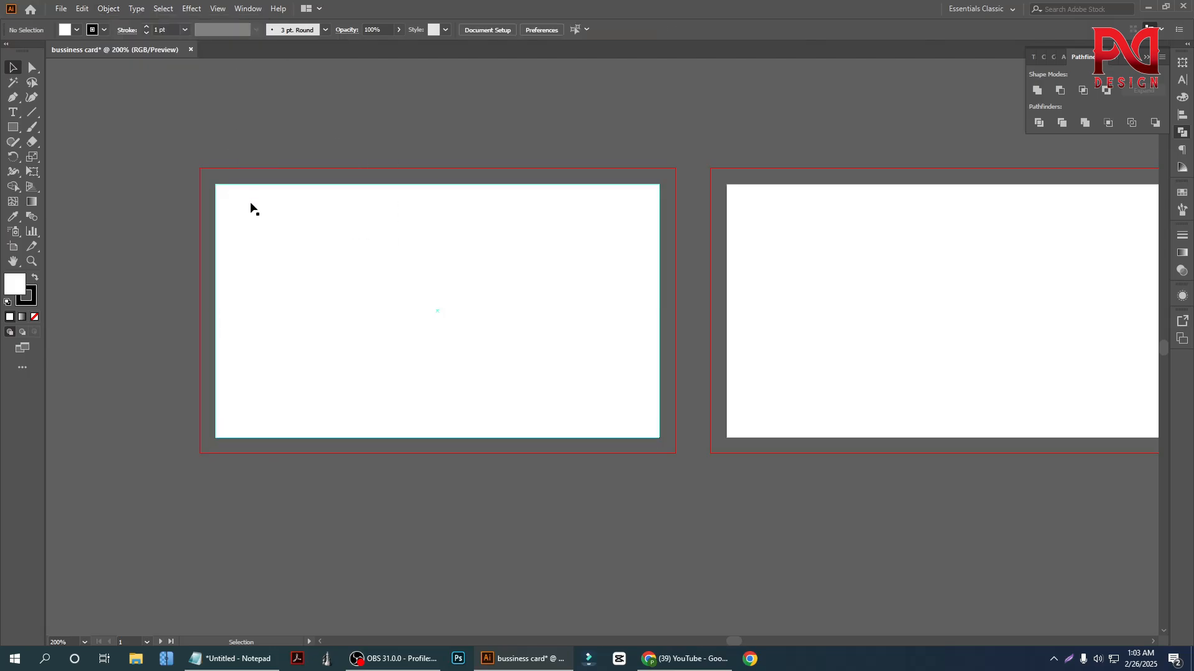
click(276, 207)
click(275, 159)
Offset the path of the card rectangle outward by 0.125 in with Miter joins
click(314, 222)
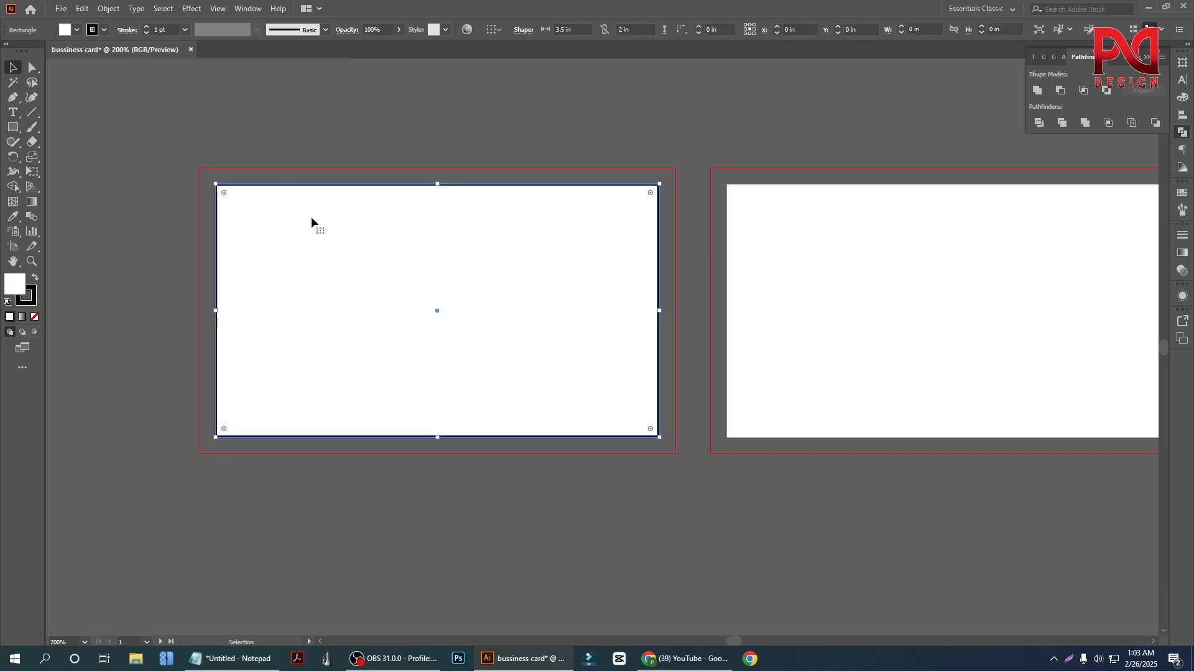
click(109, 10)
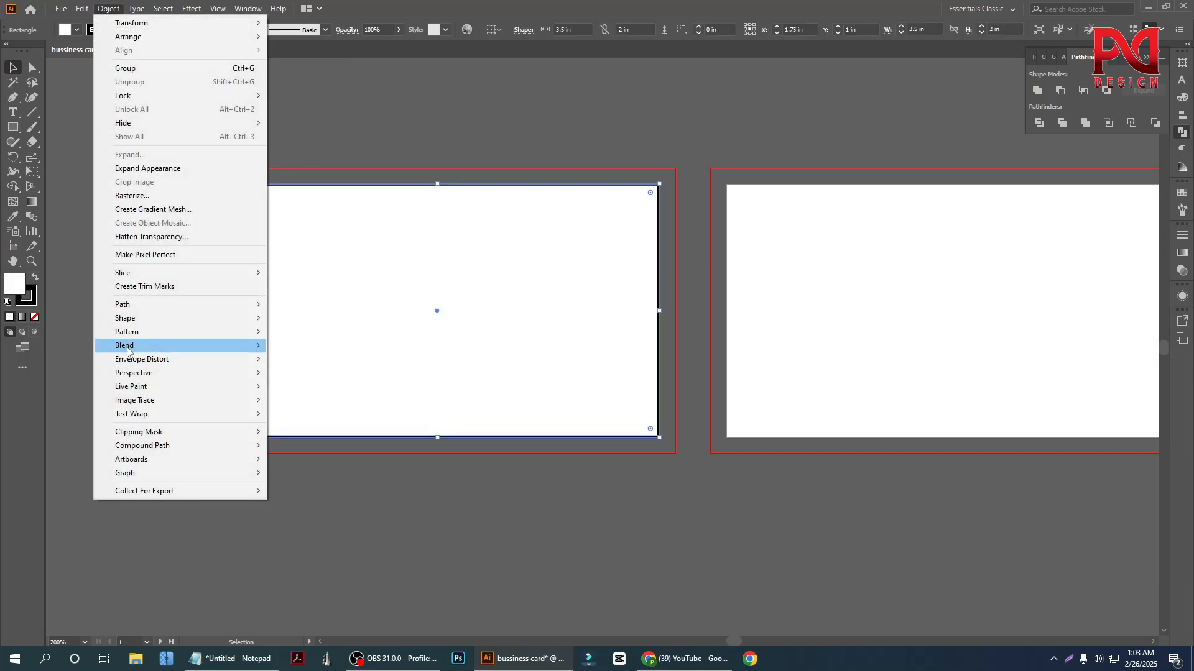
mouse_move(159, 311)
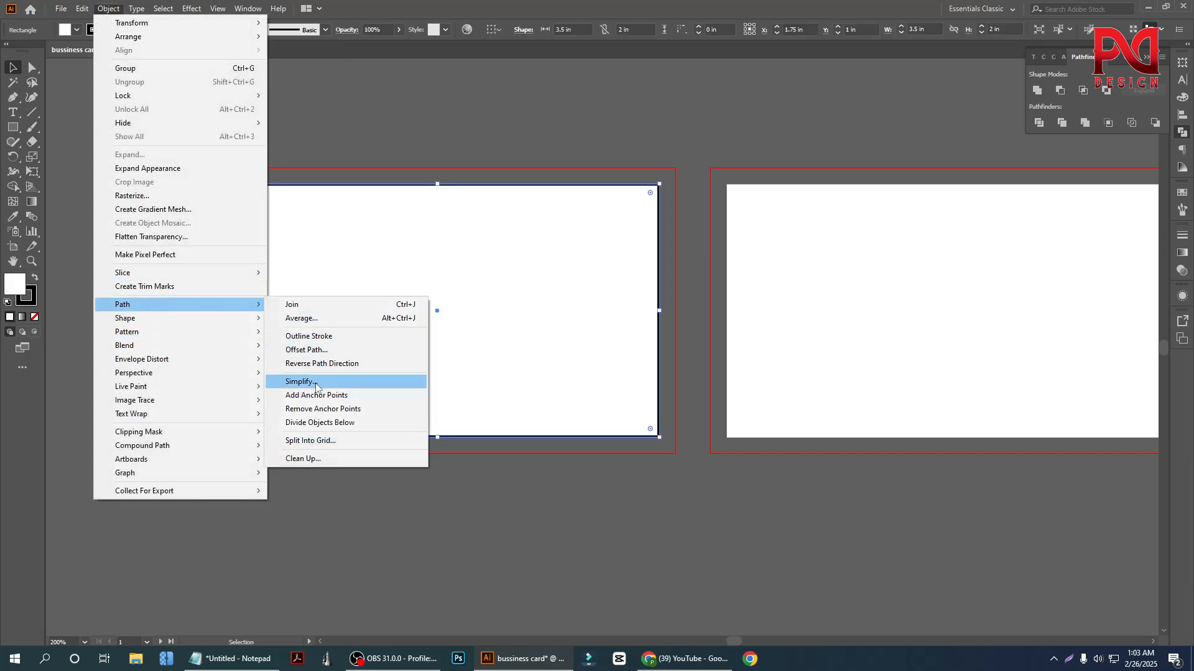
click(317, 350)
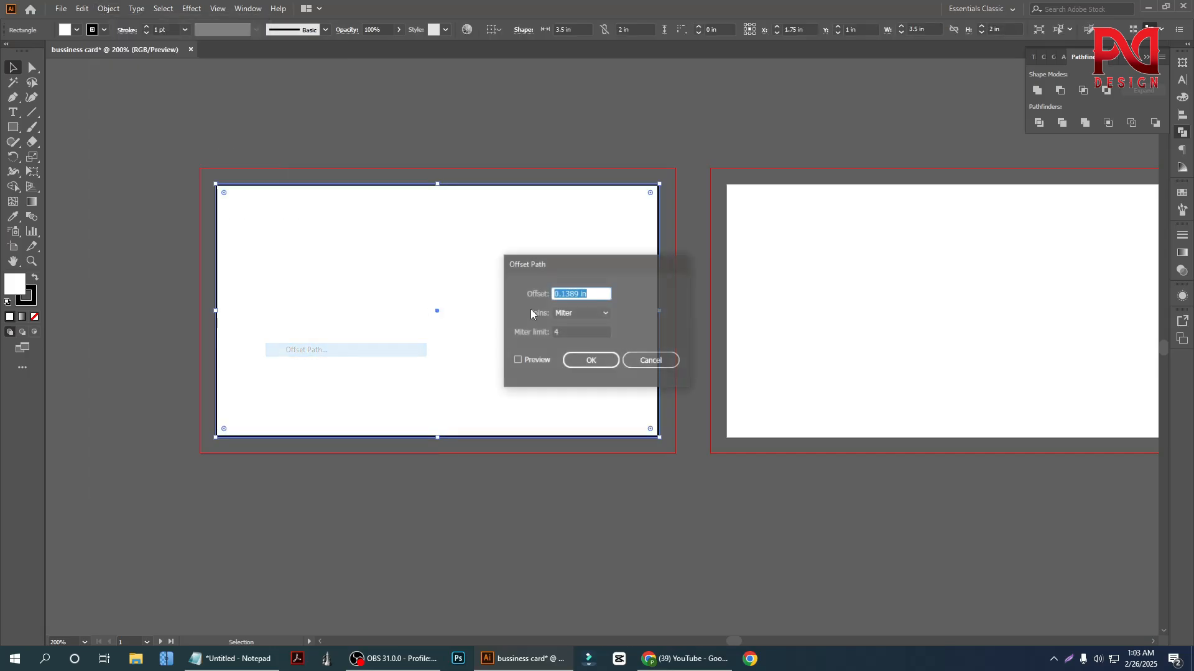
click(520, 361)
triple_click(602, 295)
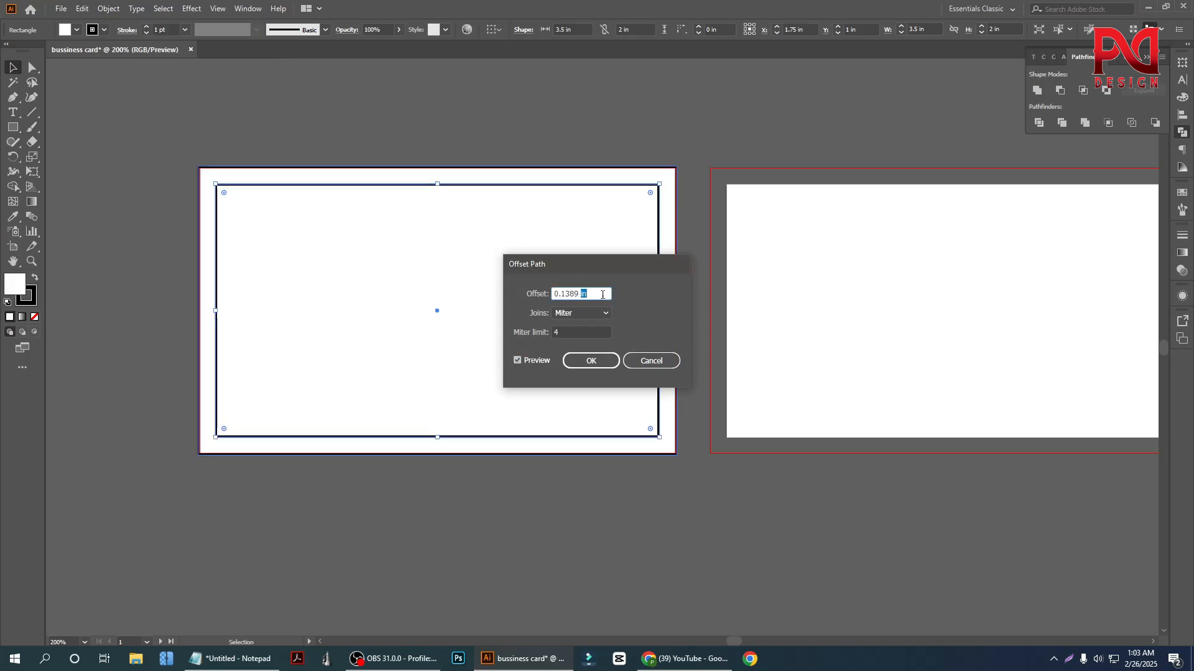
text(00.125)
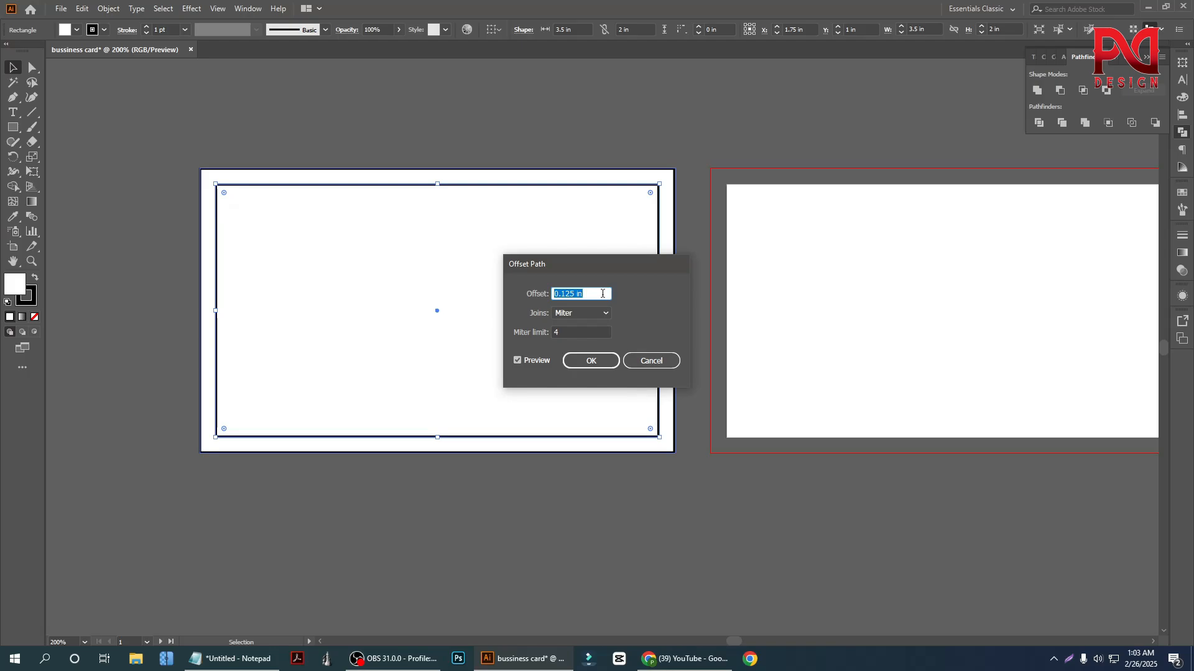
text(0)
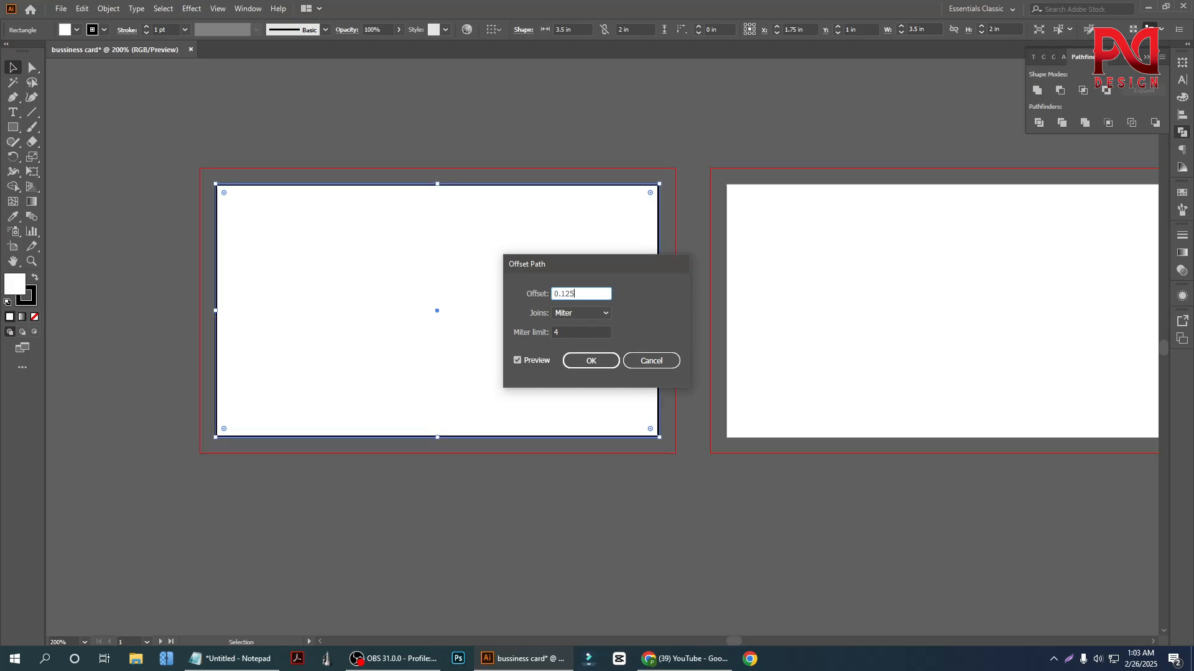
key(BackSpace)
click(592, 363)
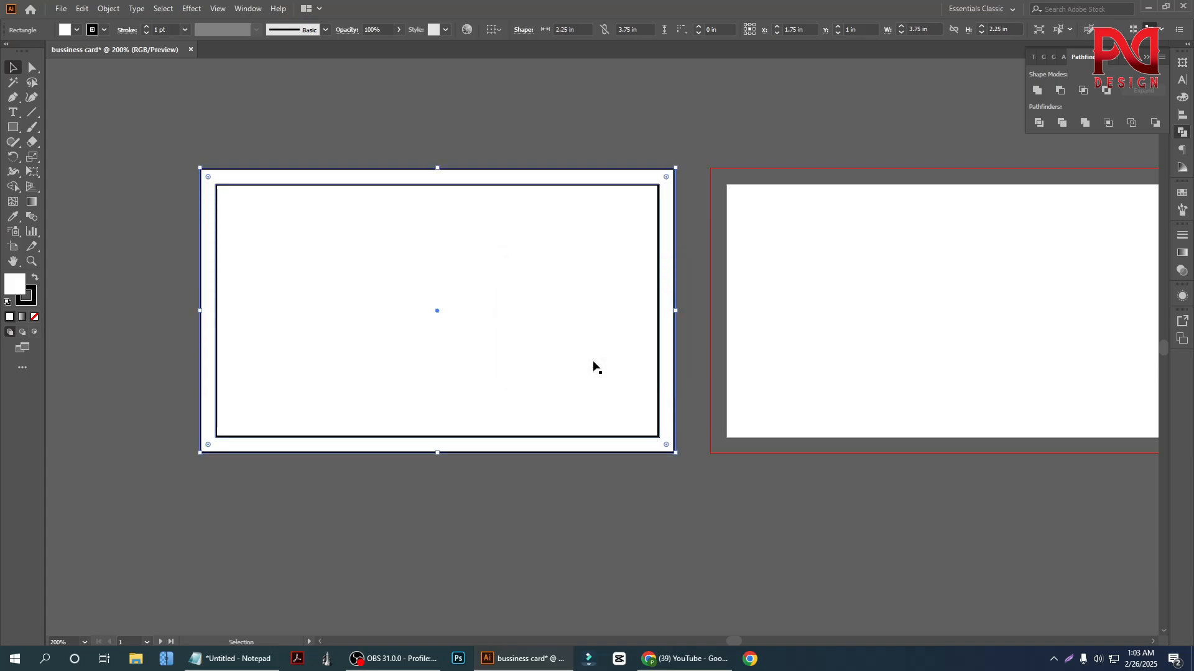
click(163, 197)
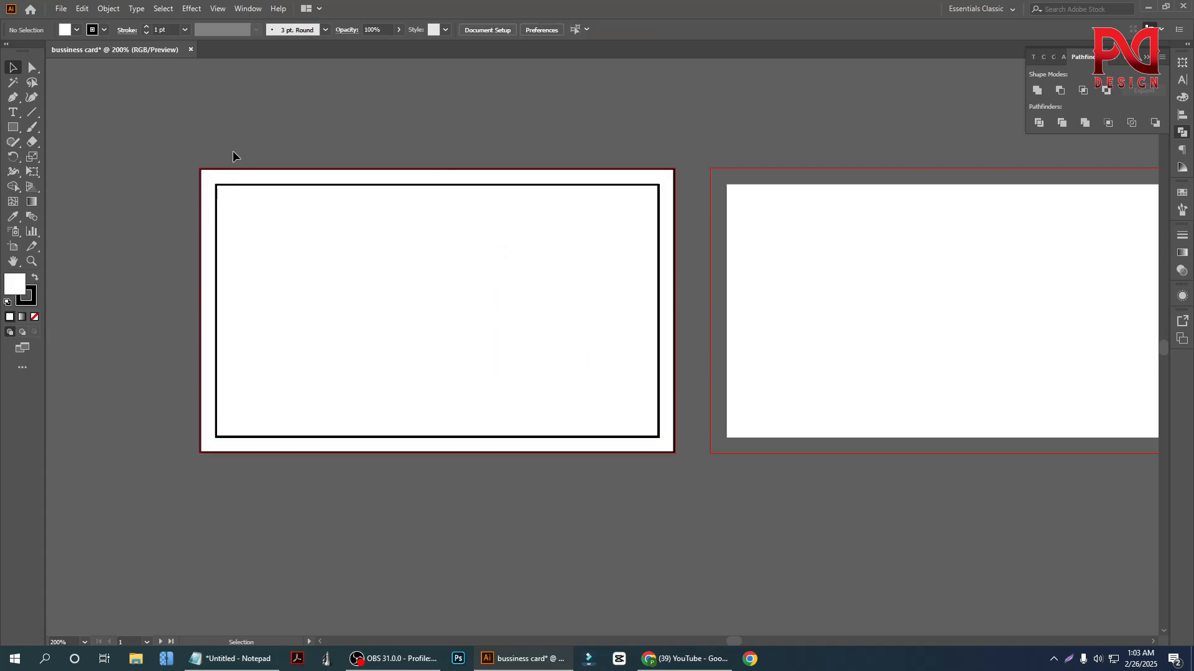
click(254, 176)
key(Delete)
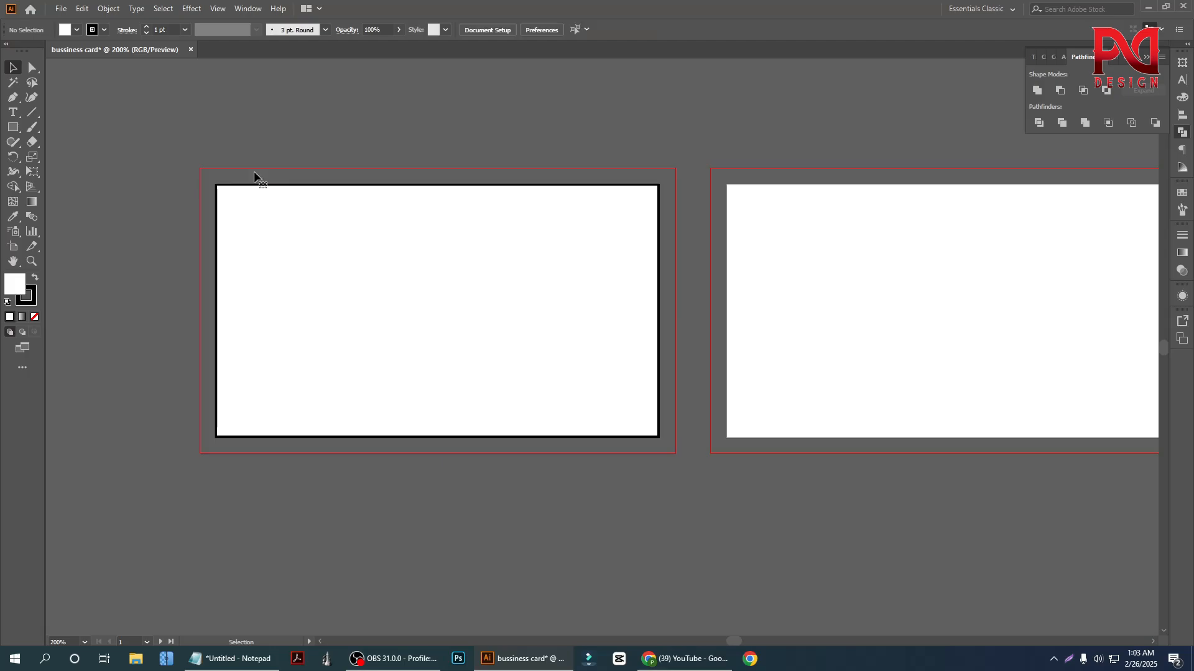
key(ctrl+z)
click(264, 152)
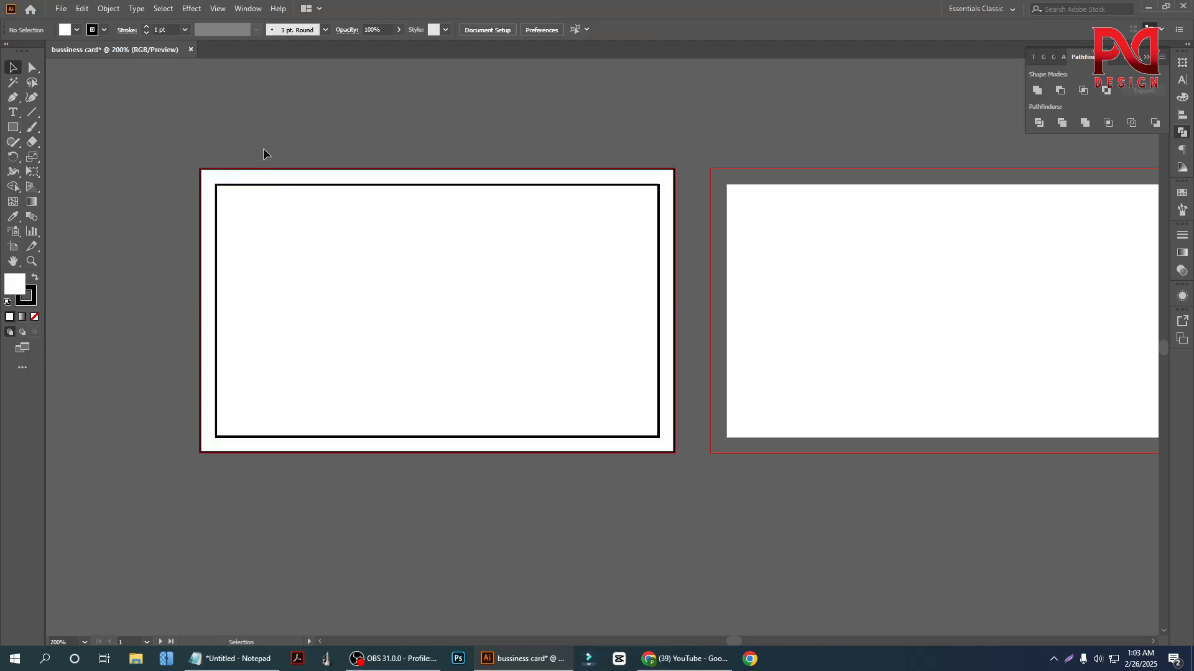
drag(259, 194, 277, 248)
key(ctrl+z)
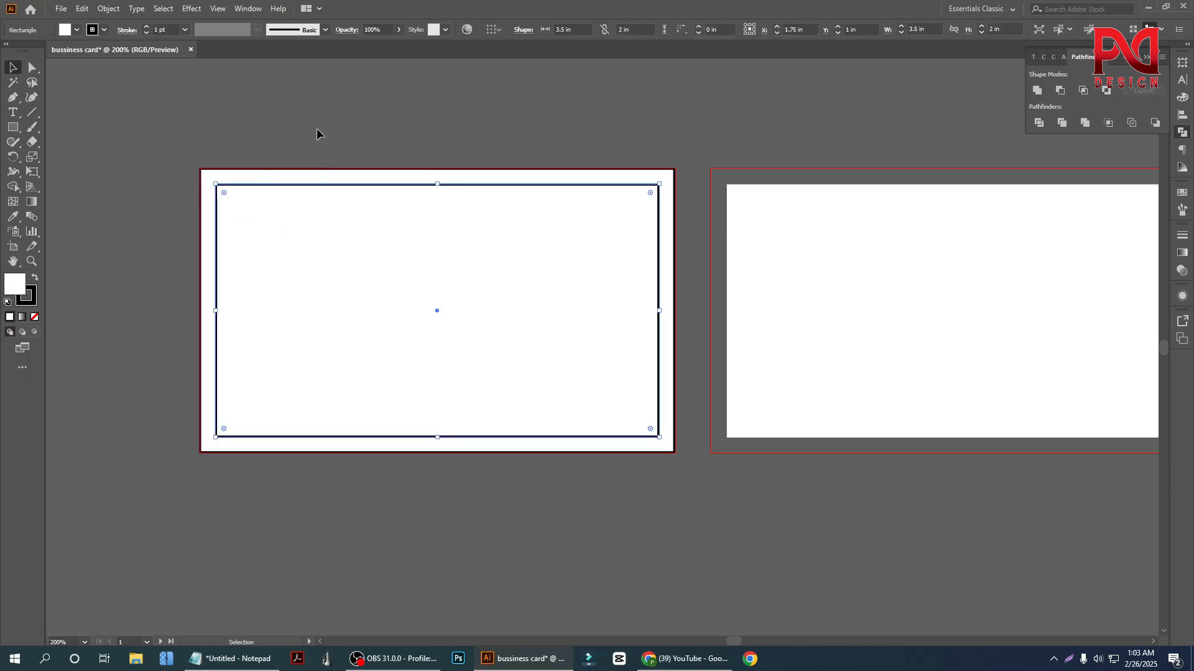
click(317, 134)
Remove the outer offset rectangle around the card rectangle on the first artboard
alt+scroll(224, 186, up, 2)
click(212, 162)
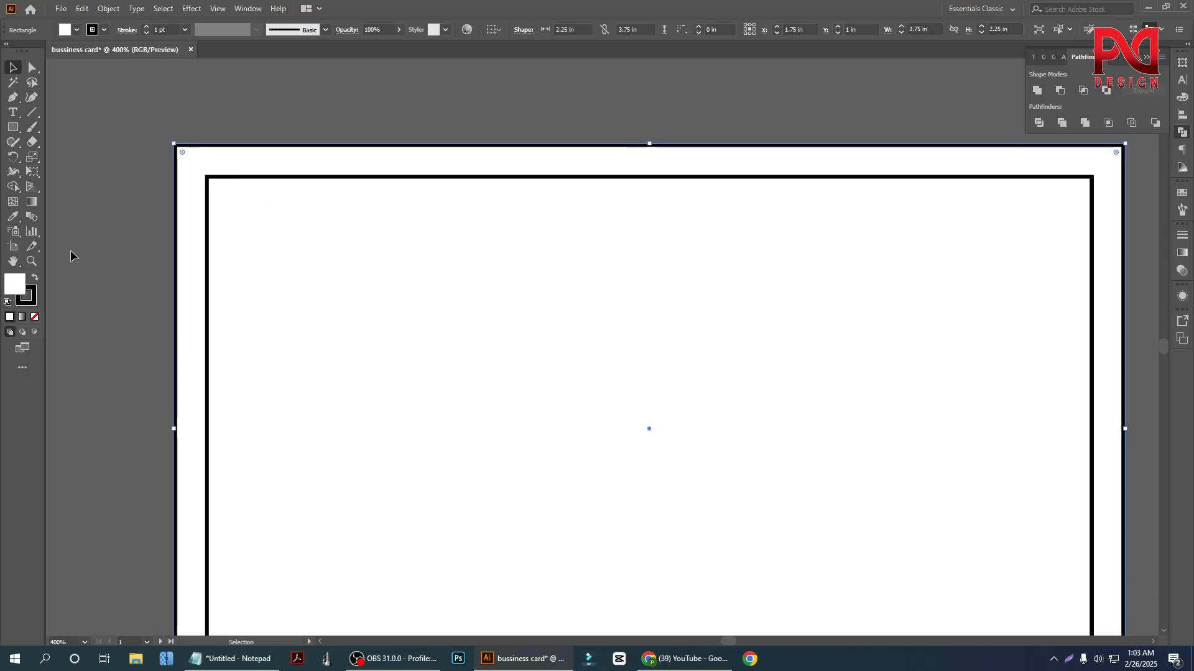
drag(214, 150, 128, 122)
key(ctrl+z)
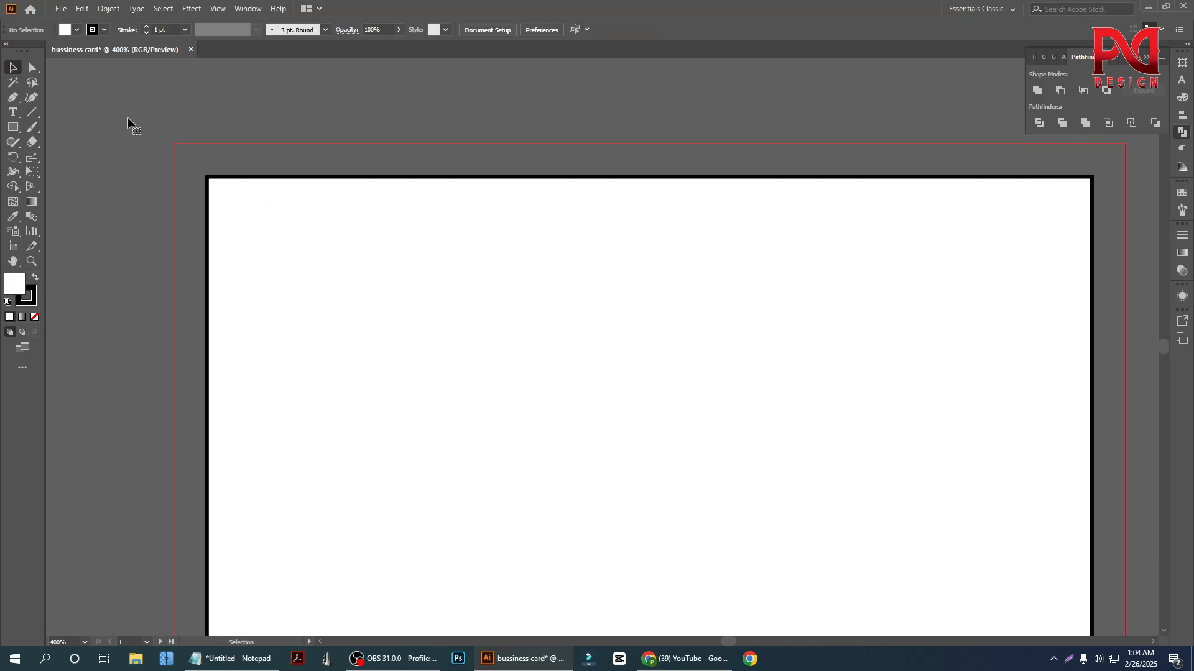
Undo the removal of the outer offset rectangle around the card rectangle
drag(317, 253, 312, 368)
key(ctrl+z)
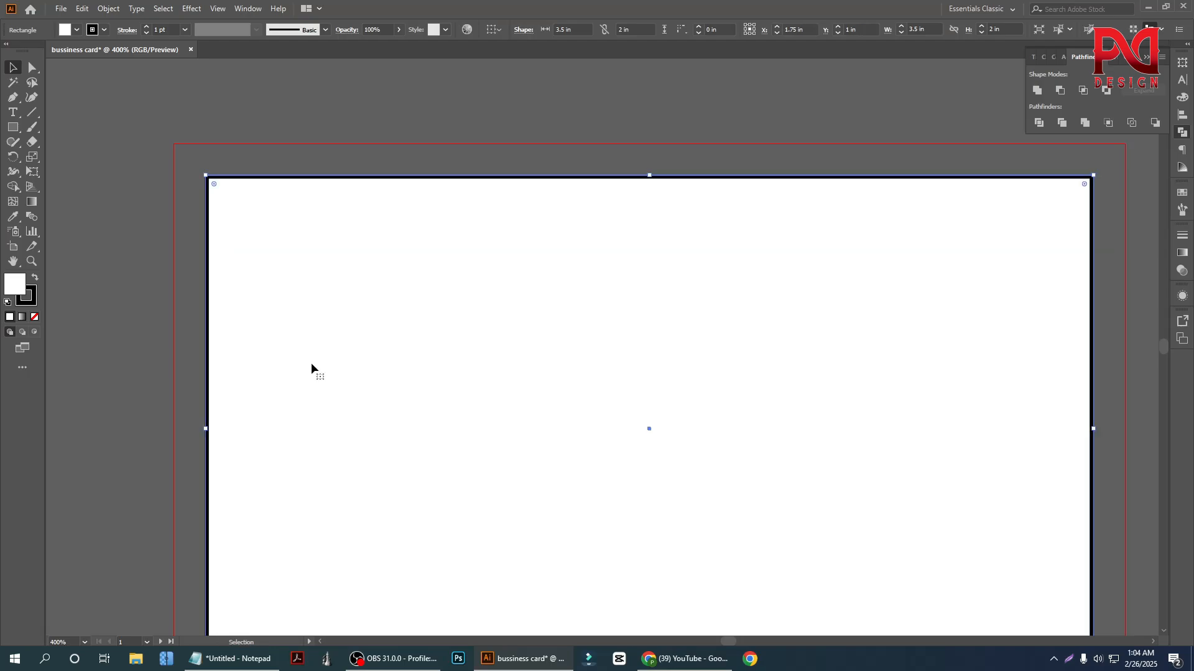
scroll(284, 310, down, 1)
click(150, 228)
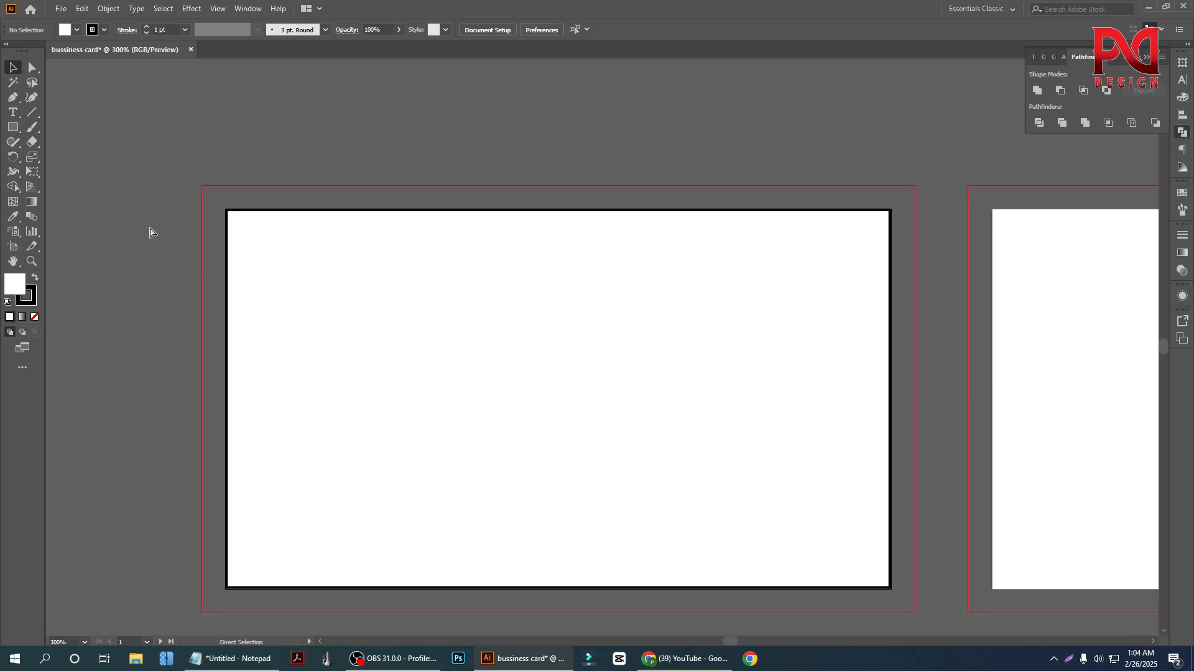
key(ctrl+z)
key(ctrl+z)
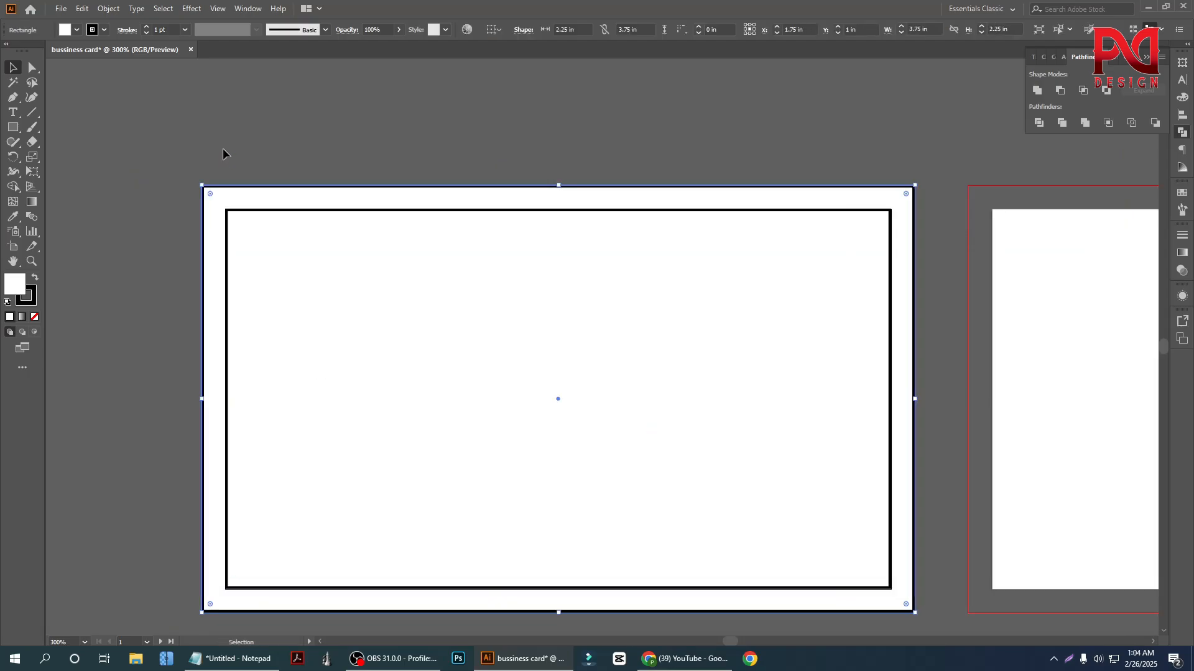
Undo the trial moves of the two rectangles and delete the outer offset rectangle
click(223, 151)
click(209, 185)
drag(265, 223, 316, 324)
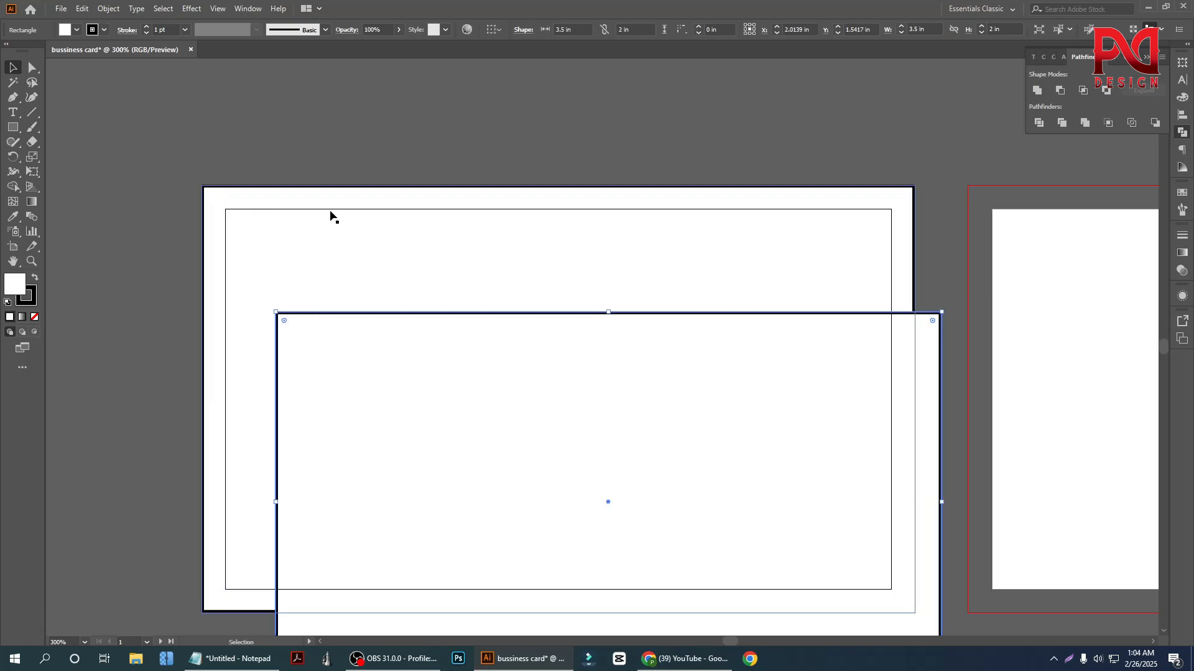
drag(319, 215, 333, 262)
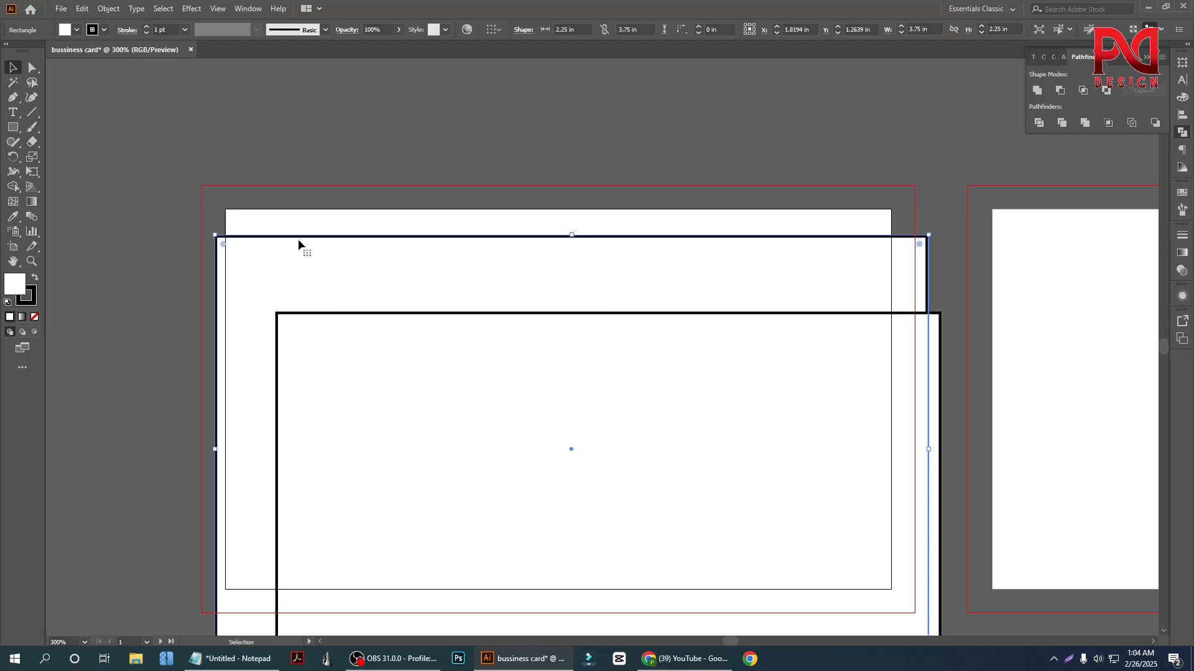
key(ctrl+z)
key(ctrl+z)
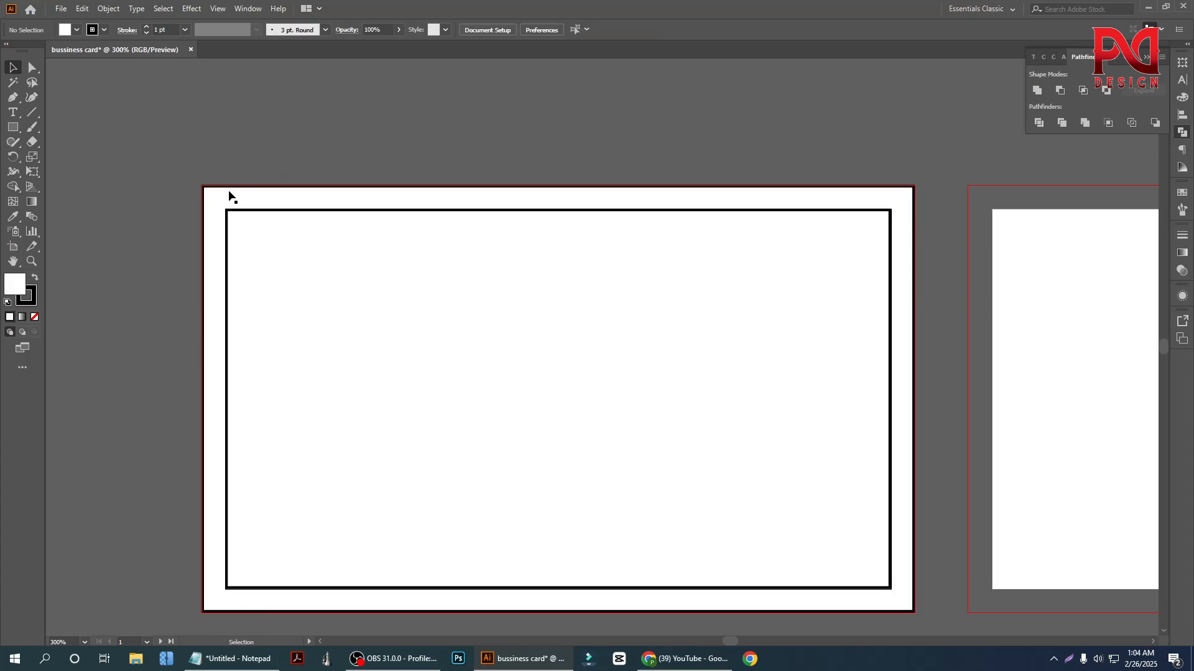
key(Delete)
Offset the path of the 3.5 × 2 in card rectangle inward by -0.125 in with Miter joins
click(326, 315)
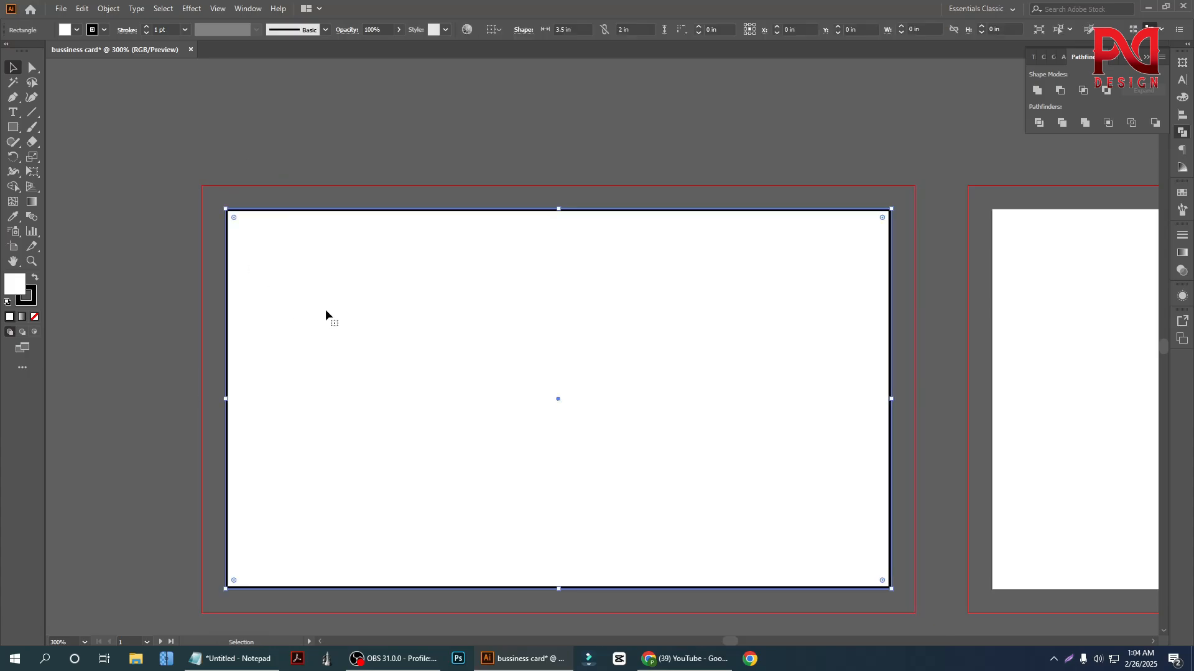
click(108, 9)
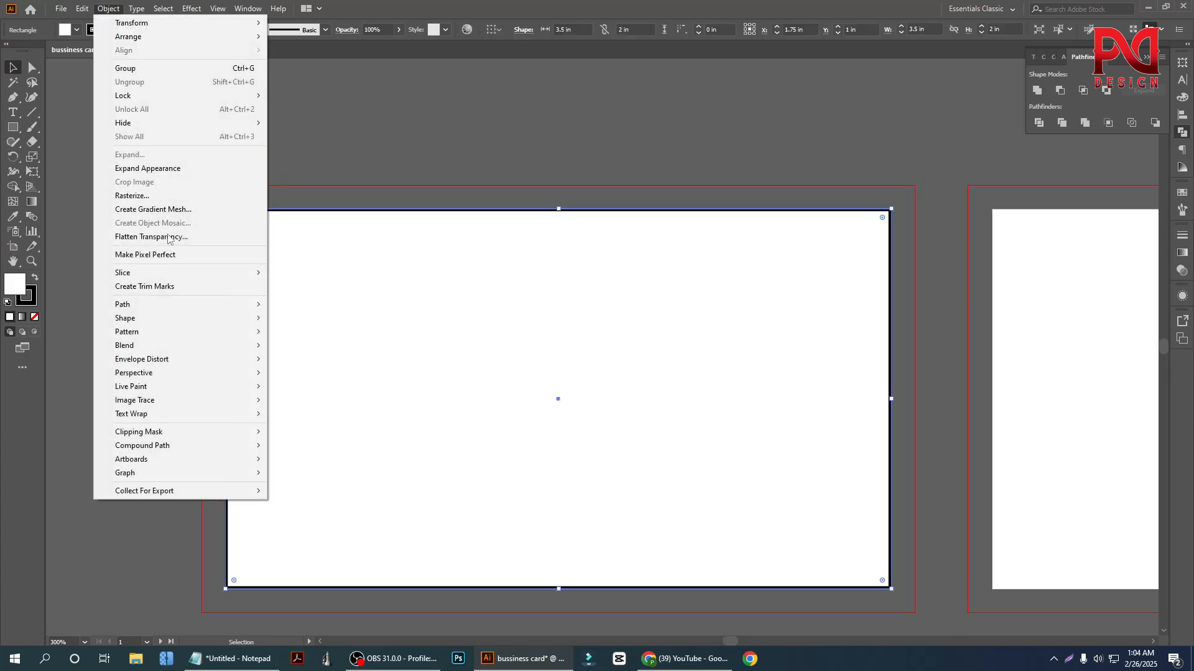
mouse_move(149, 306)
click(325, 350)
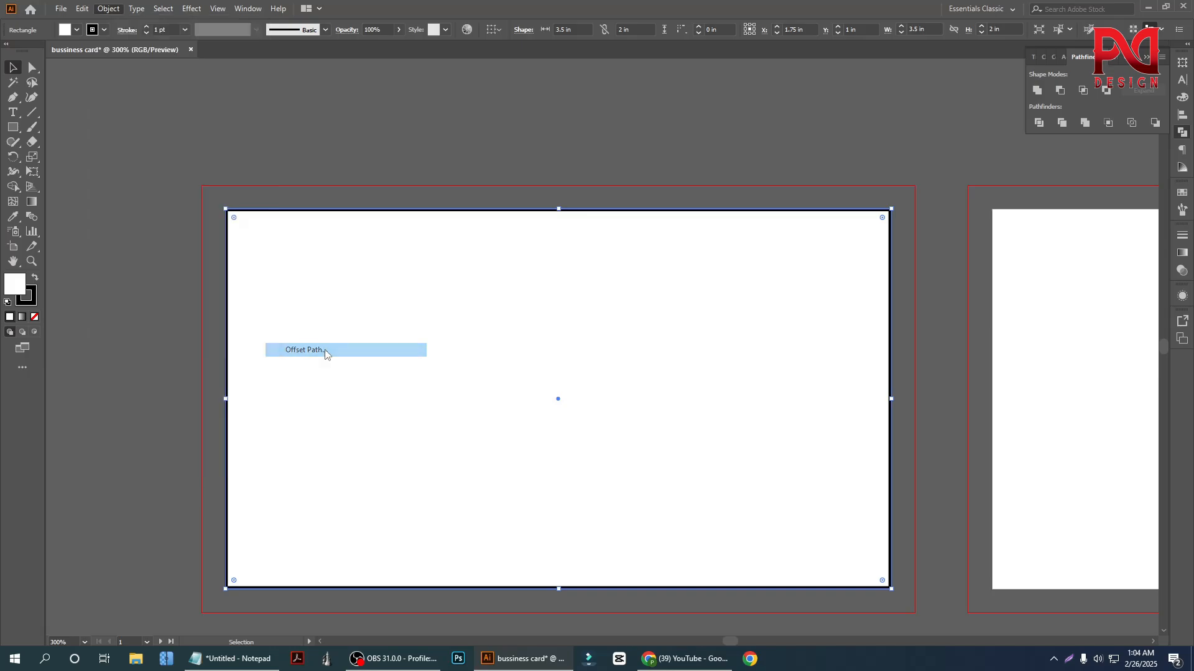
click(559, 293)
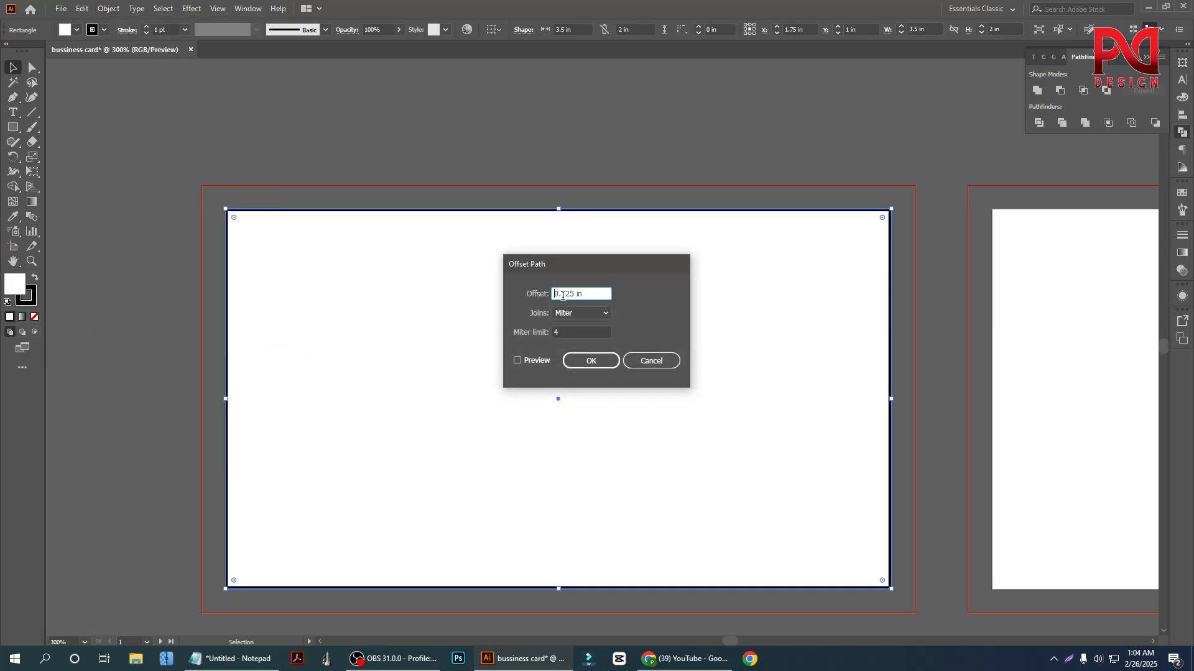
text(-)
click(607, 368)
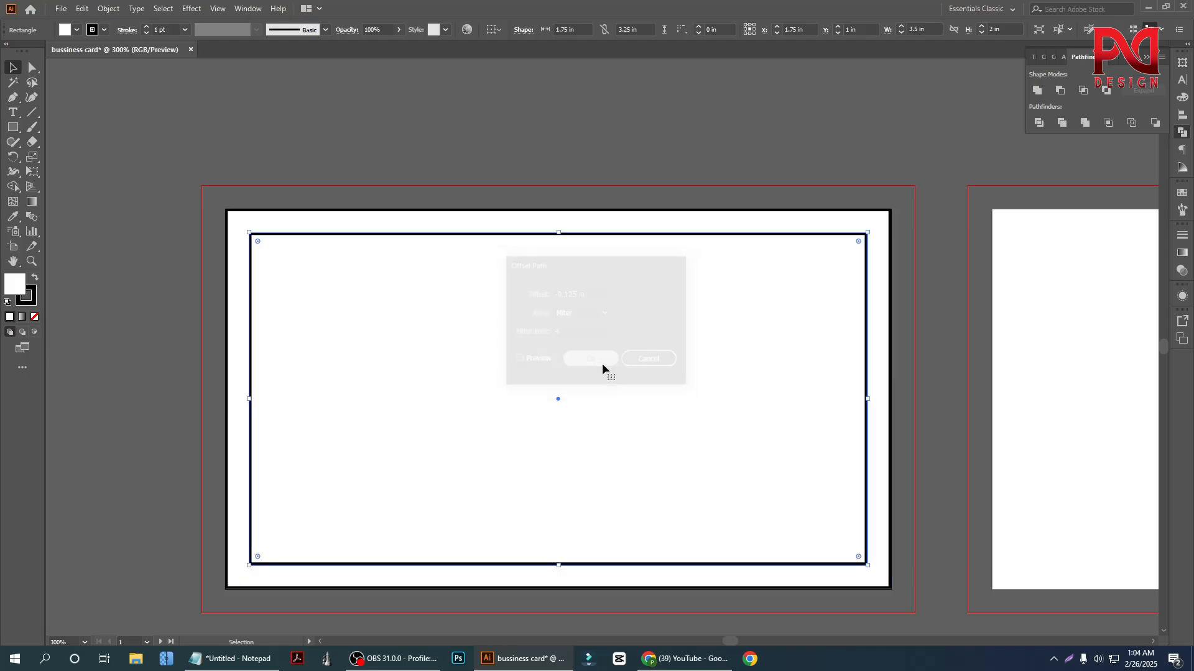
click(315, 152)
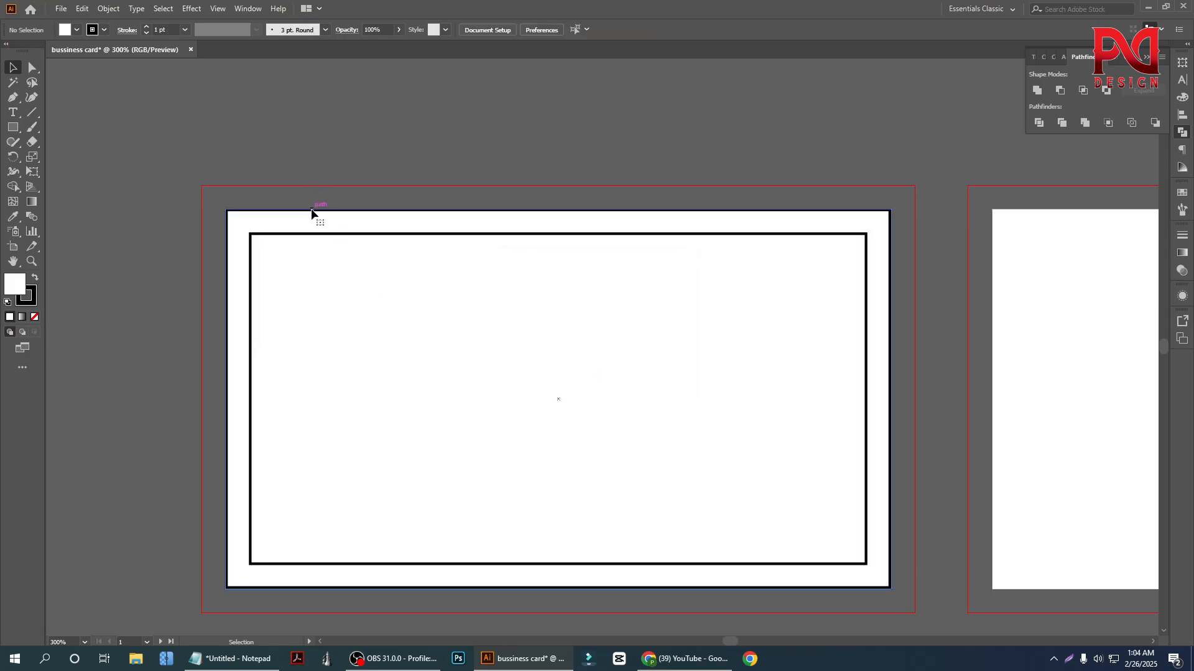
Set the fill of both the card rectangle and the inner offset rectangle to None
click(311, 214)
shift+click(338, 298)
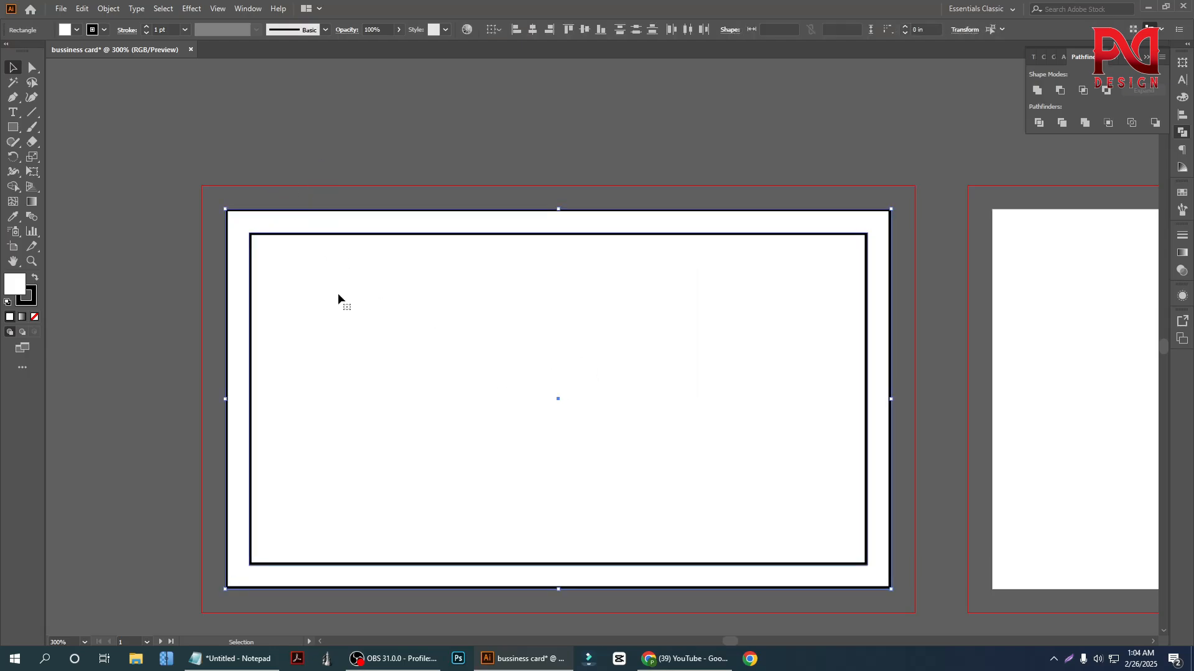
click(25, 303)
click(17, 286)
click(35, 317)
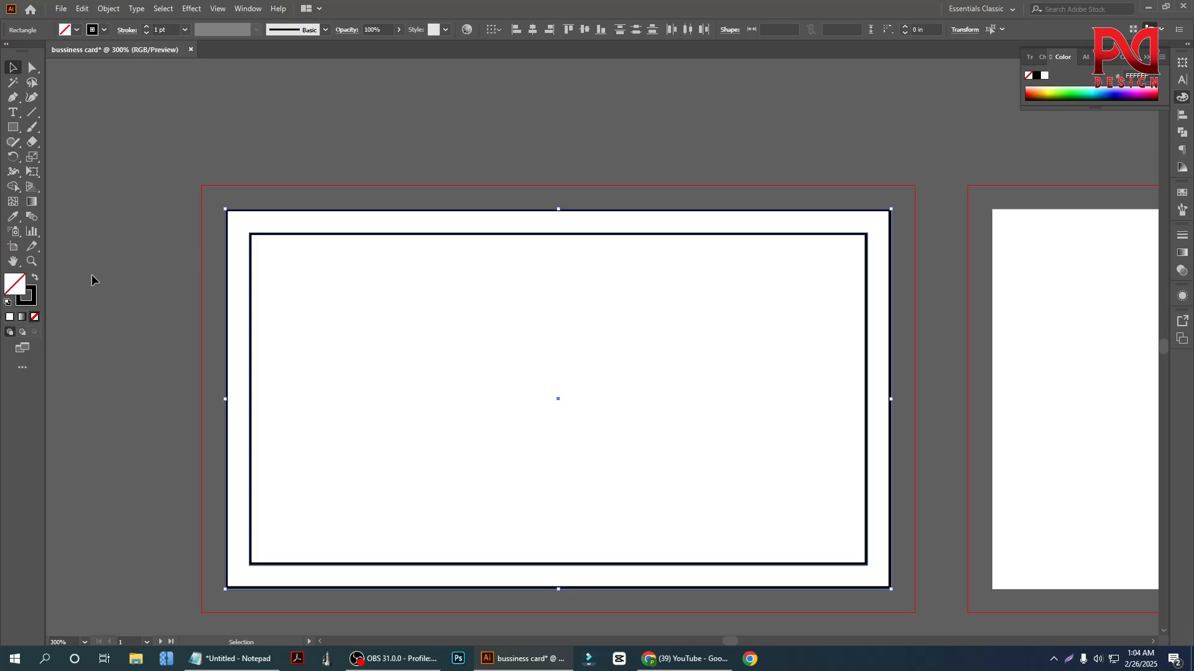
Delete the card-size rectangle on the first artboard, keeping only the inner offset rectangle
click(134, 192)
drag(275, 214, 296, 215)
click(295, 216)
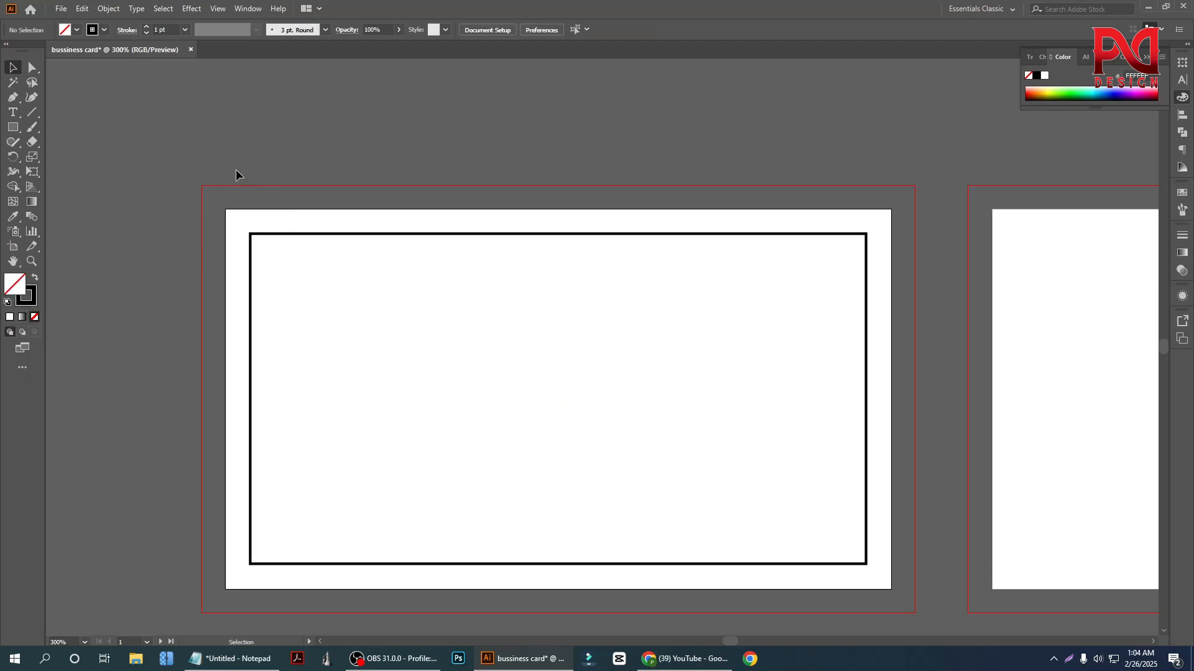
Convert the inner offset rectangle on the first artboard into a guide
drag(330, 194, 341, 302)
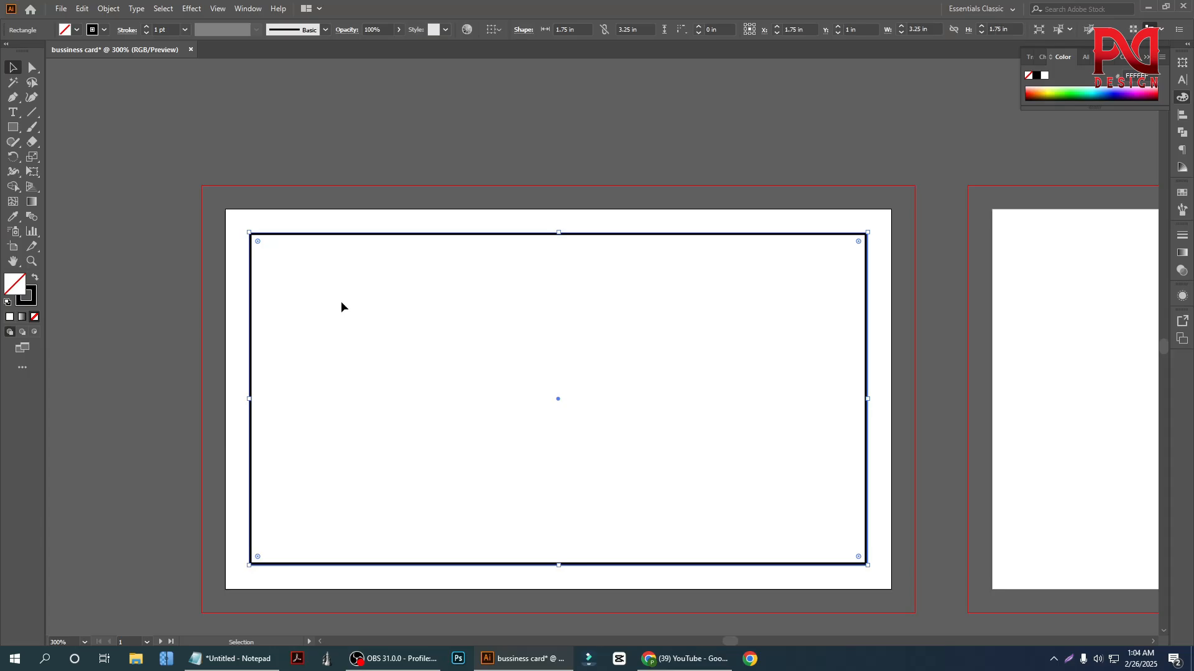
right_click(338, 288)
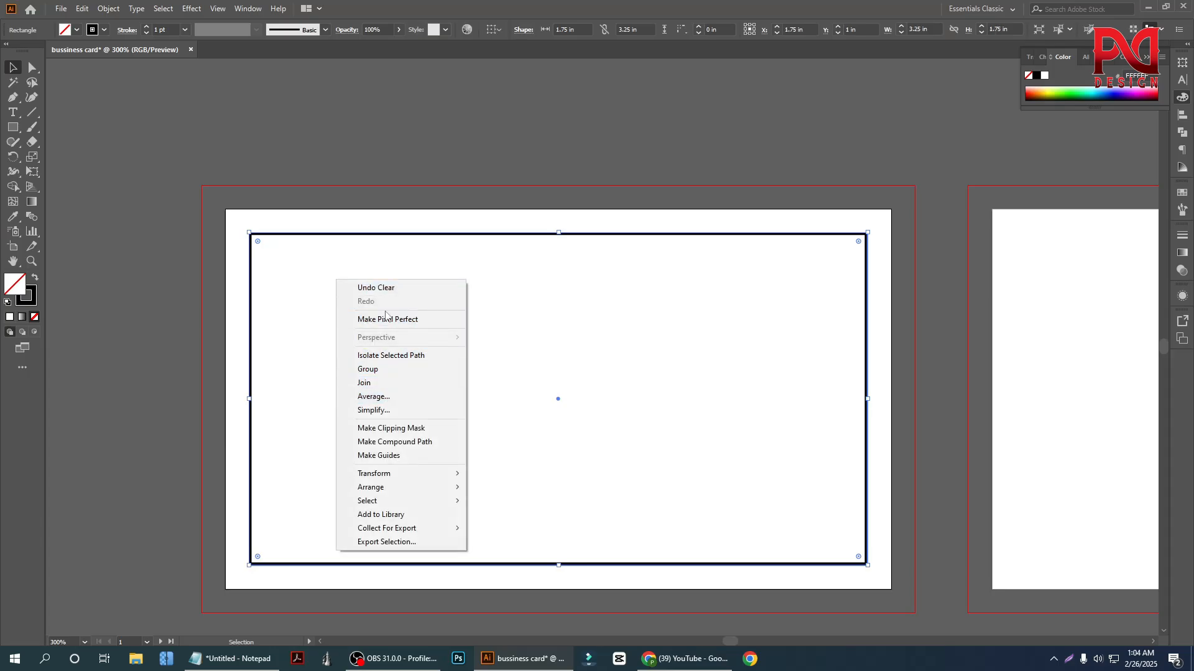
click(218, 8)
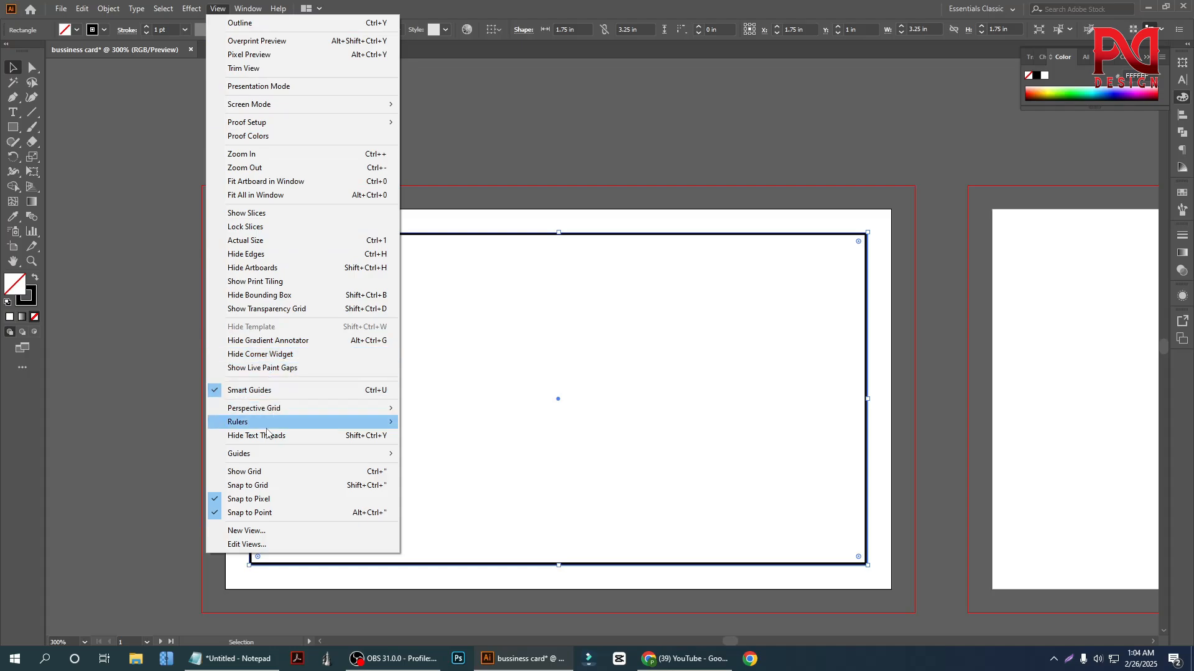
mouse_move(292, 453)
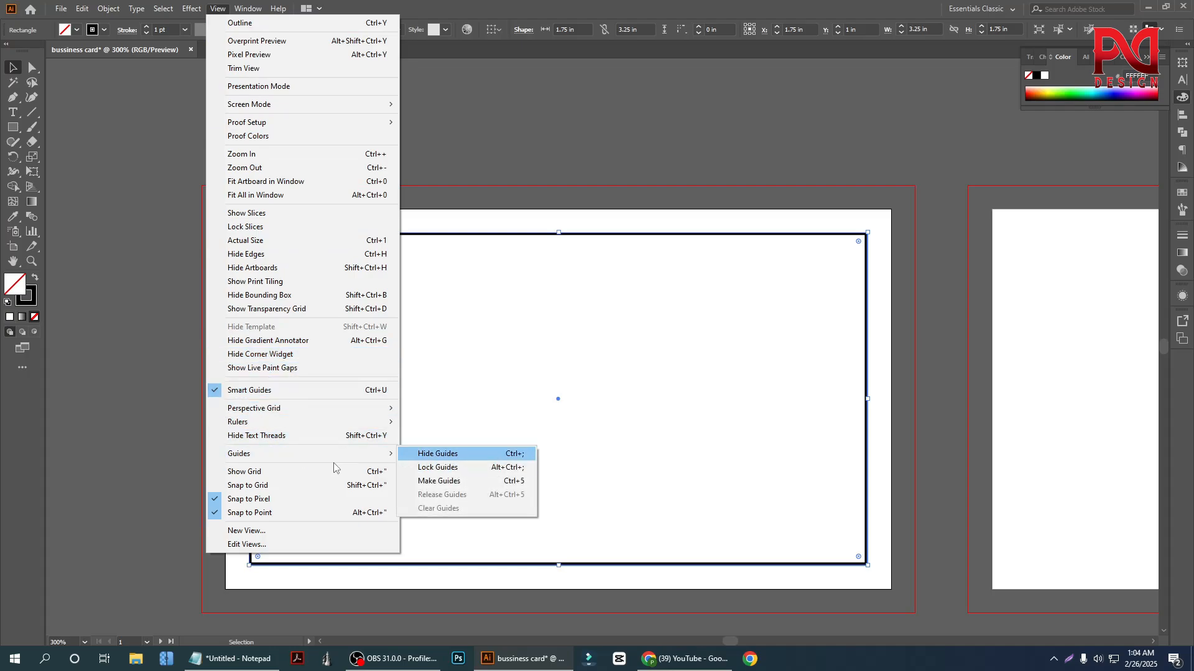
click(480, 310)
key(ctrl+a)
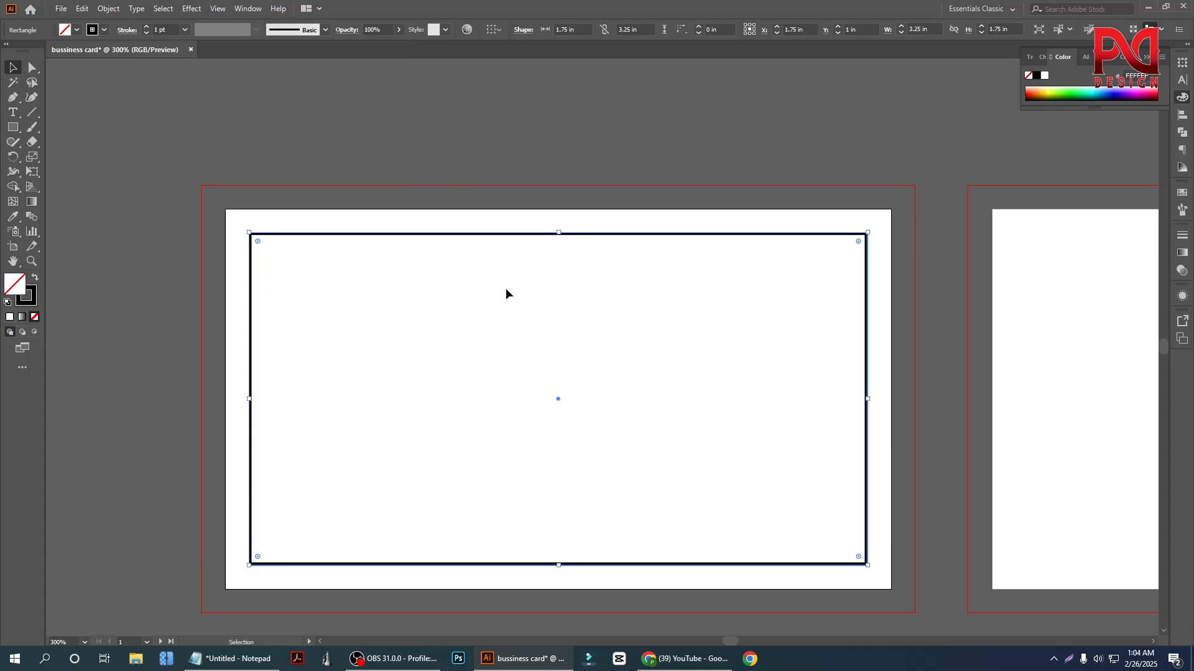
key(ctrl+5)
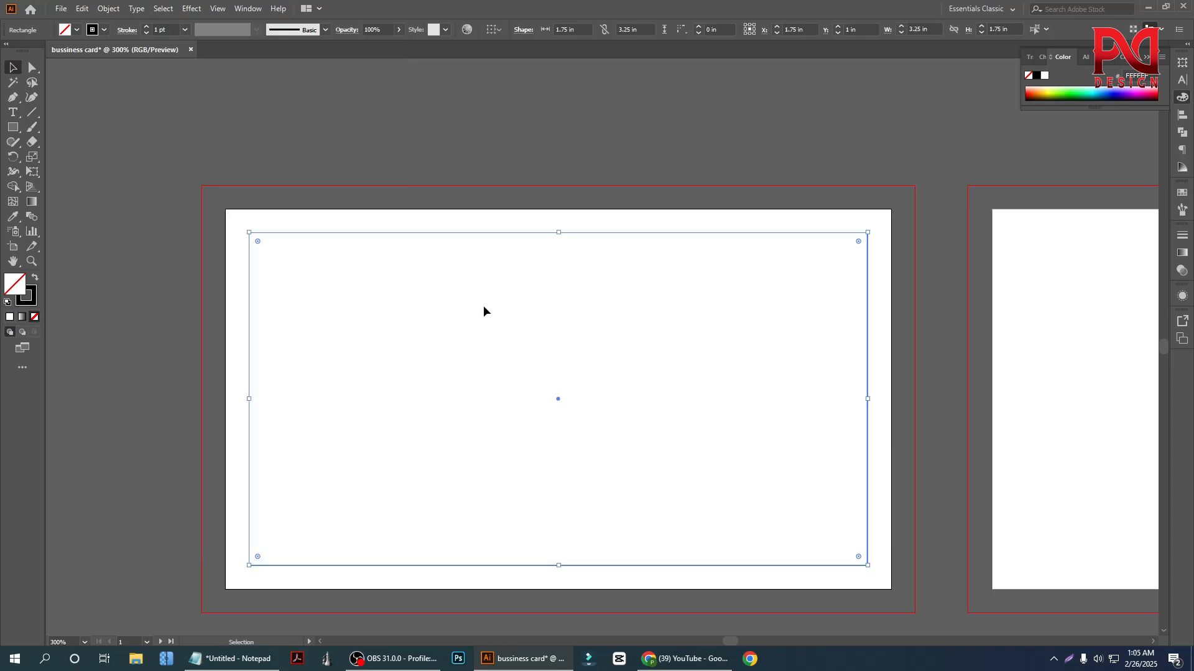
Try to lock the new guide rectangle in place on the first artboard
click(458, 155)
drag(341, 213, 397, 275)
right_click(354, 233)
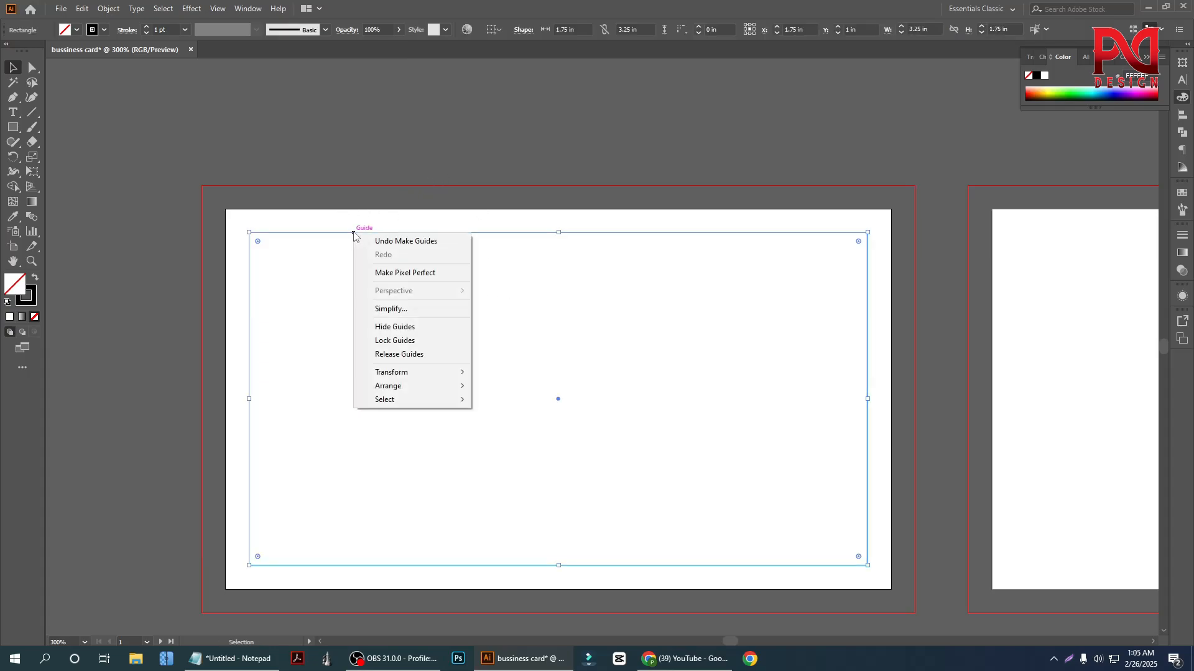
click(327, 173)
drag(328, 226, 360, 255)
key(ctrl+z)
key(ctrl+2)
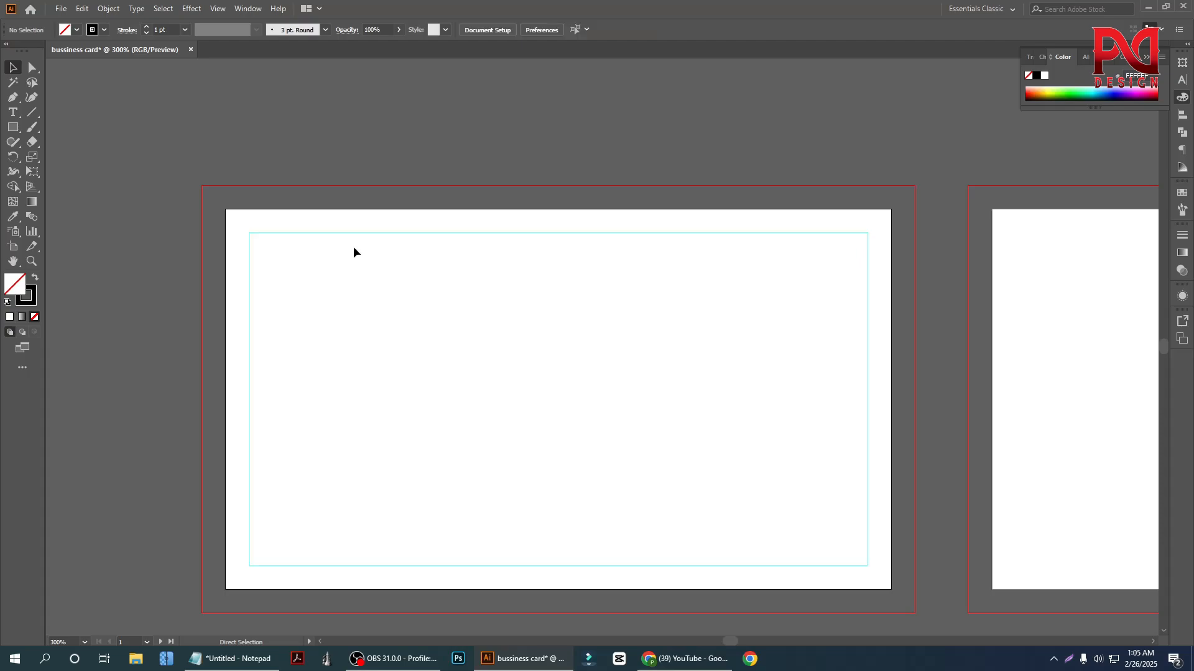
Examine the safe-area guide, card edge and bleed line on the first artboard and compare them with the second artboard
alt+scroll(307, 252, down, 1)
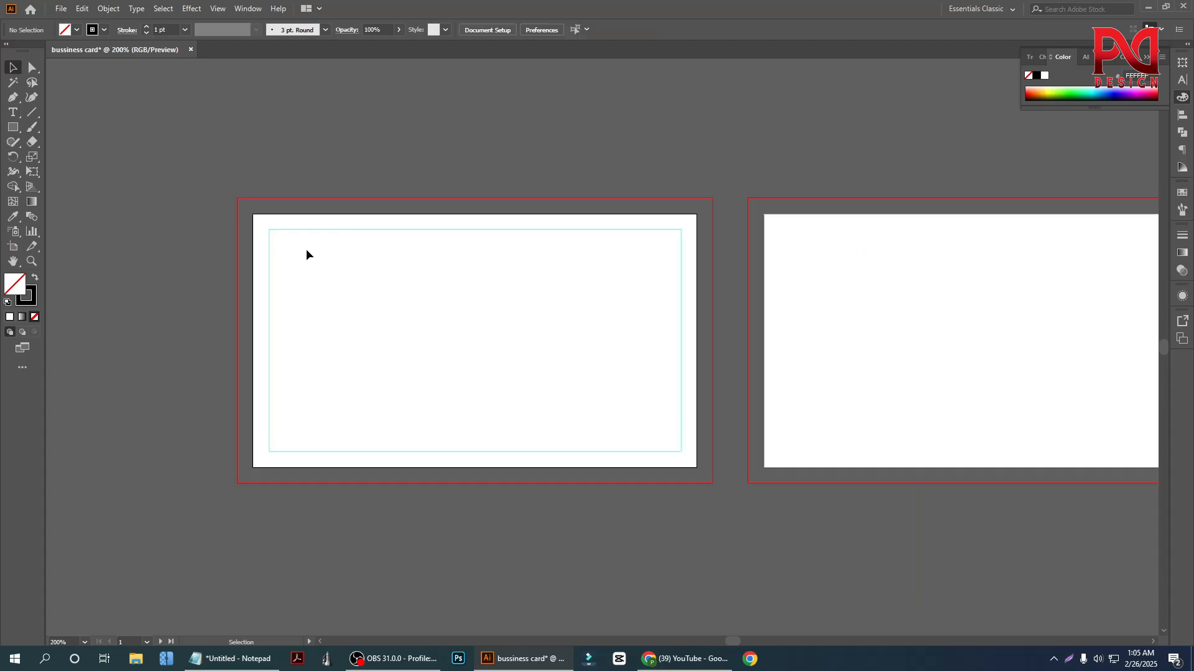
alt+scroll(309, 224, up, 3)
alt+scroll(245, 291, down, 2)
drag(257, 260, 336, 320)
alt+scroll(275, 315, down, 2)
alt+scroll(640, 348, down, 1)
alt+scroll(674, 341, up, 1)
alt+scroll(591, 339, up, 1)
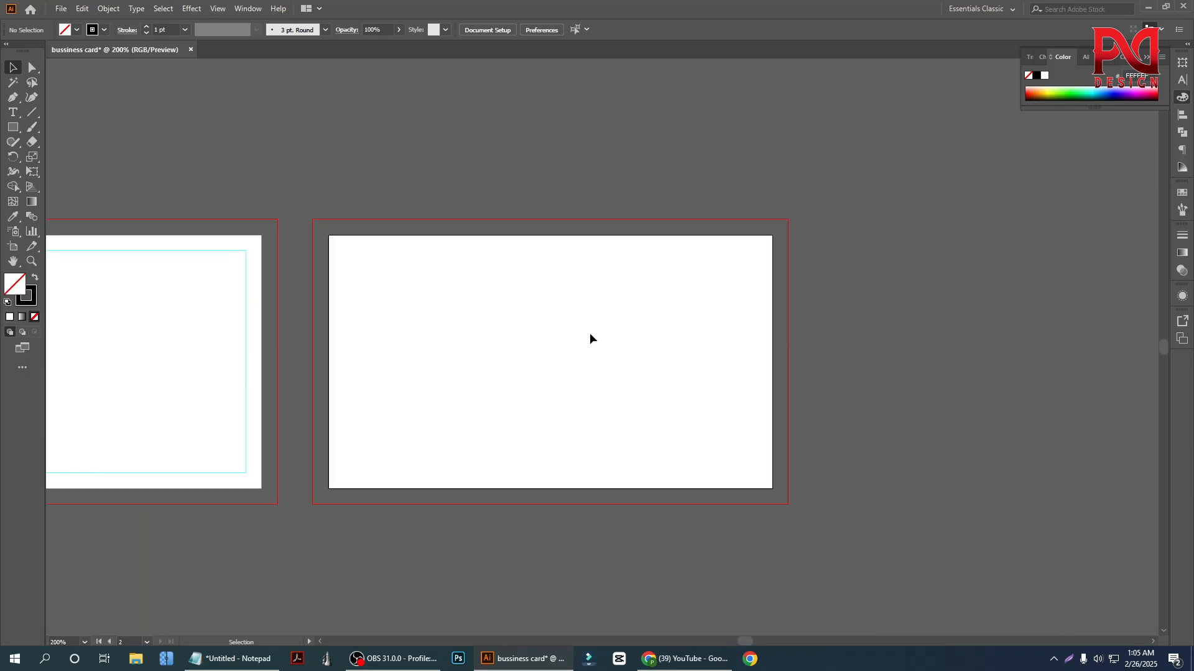
alt+scroll(651, 336, down, 1)
alt+scroll(349, 286, up, 2)
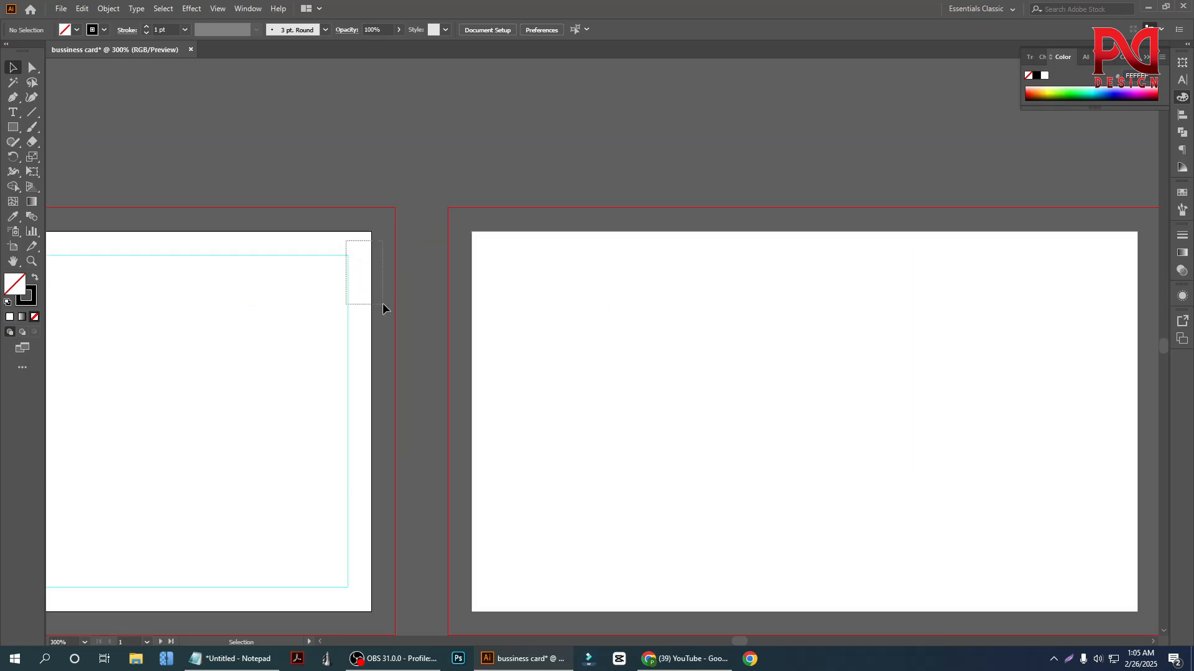
alt+scroll(429, 314, down, 3)
alt+scroll(186, 307, up, 3)
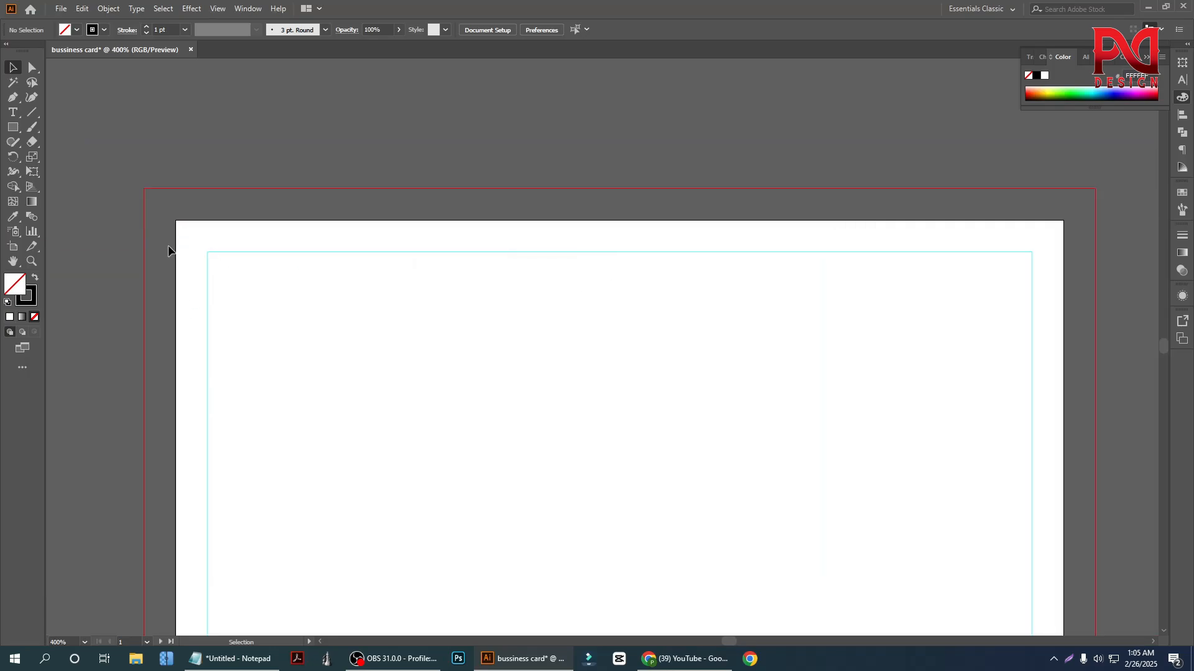
alt+scroll(195, 387, down, 1)
alt+scroll(381, 391, down, 1)
alt+scroll(730, 420, down, 1)
alt+scroll(731, 419, up, 1)
alt+scroll(731, 420, up, 1)
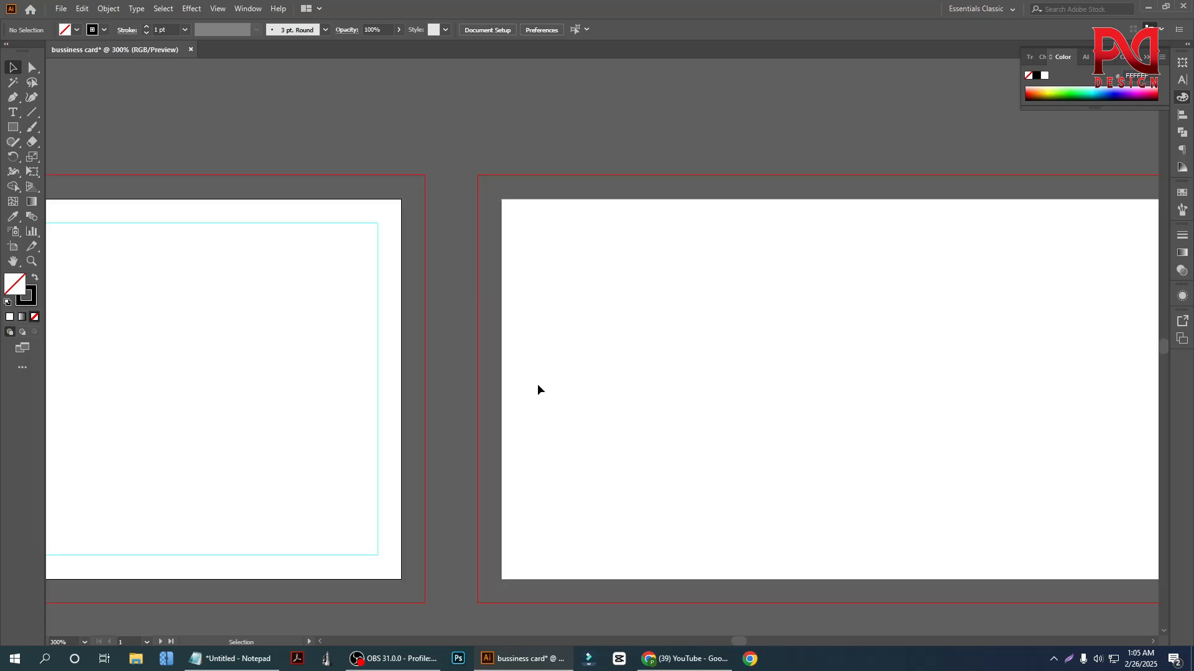
alt+scroll(538, 389, down, 1)
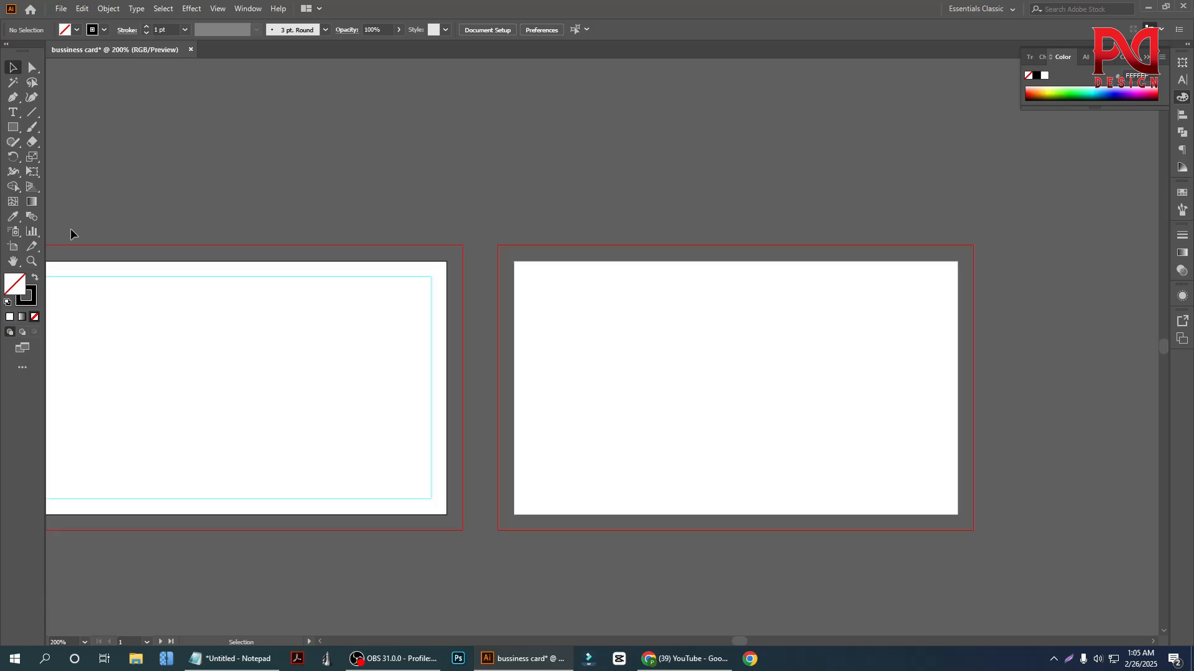
Duplicate the first artboard's guide rectangle horizontally toward the second artboard, keeping it at the same height
click(311, 283)
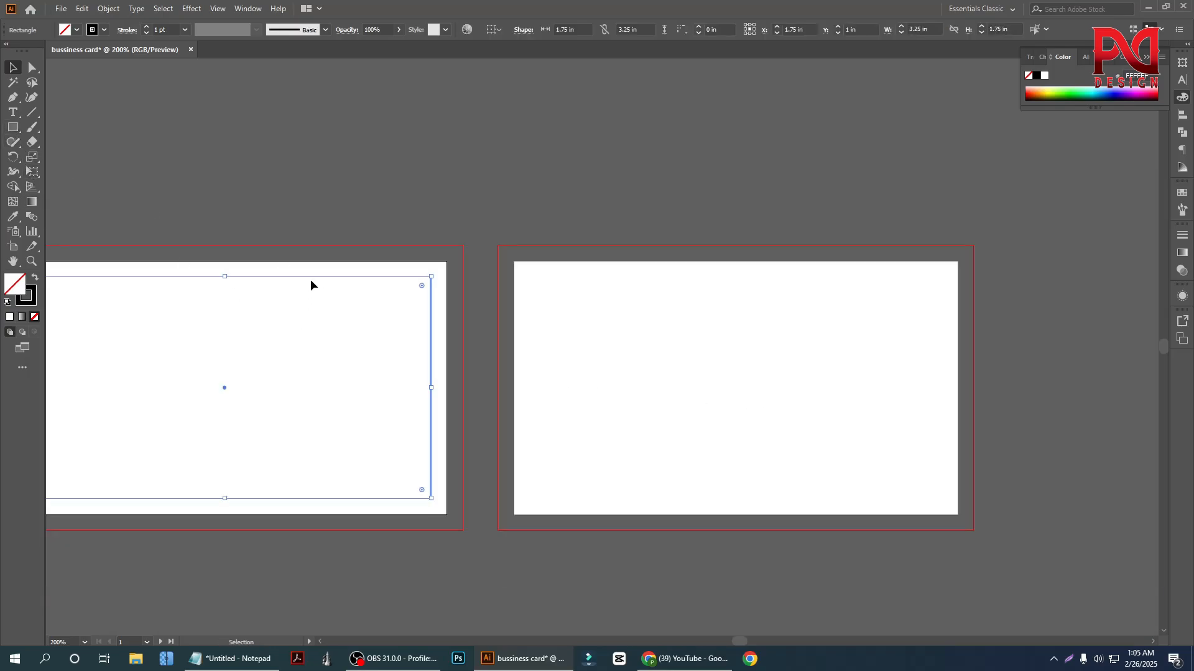
click(348, 270)
drag(349, 270, 782, 271)
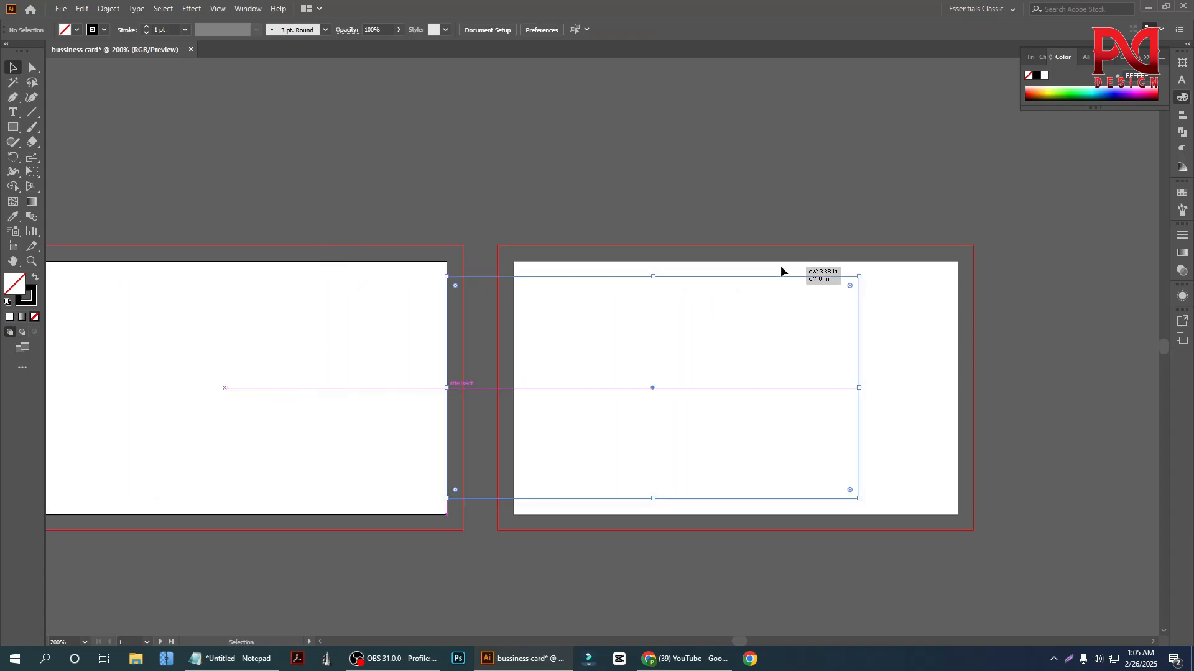
click(707, 267)
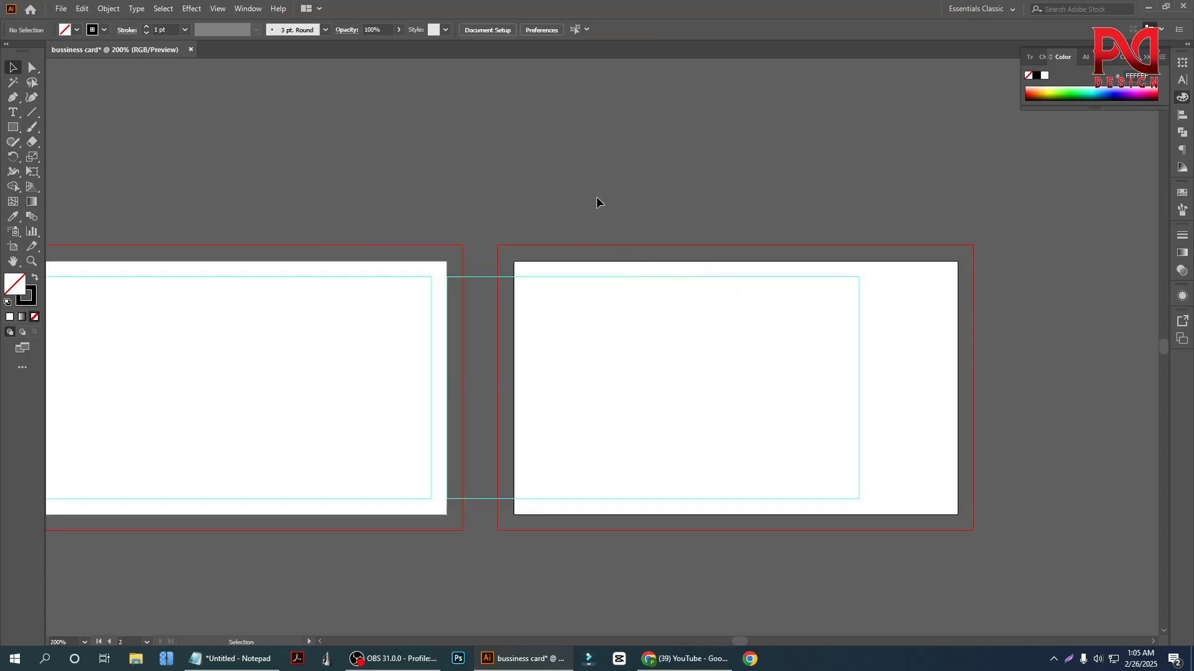
Align the duplicated guide rectangle to the artboard and center it horizontally on the second artboard
click(681, 325)
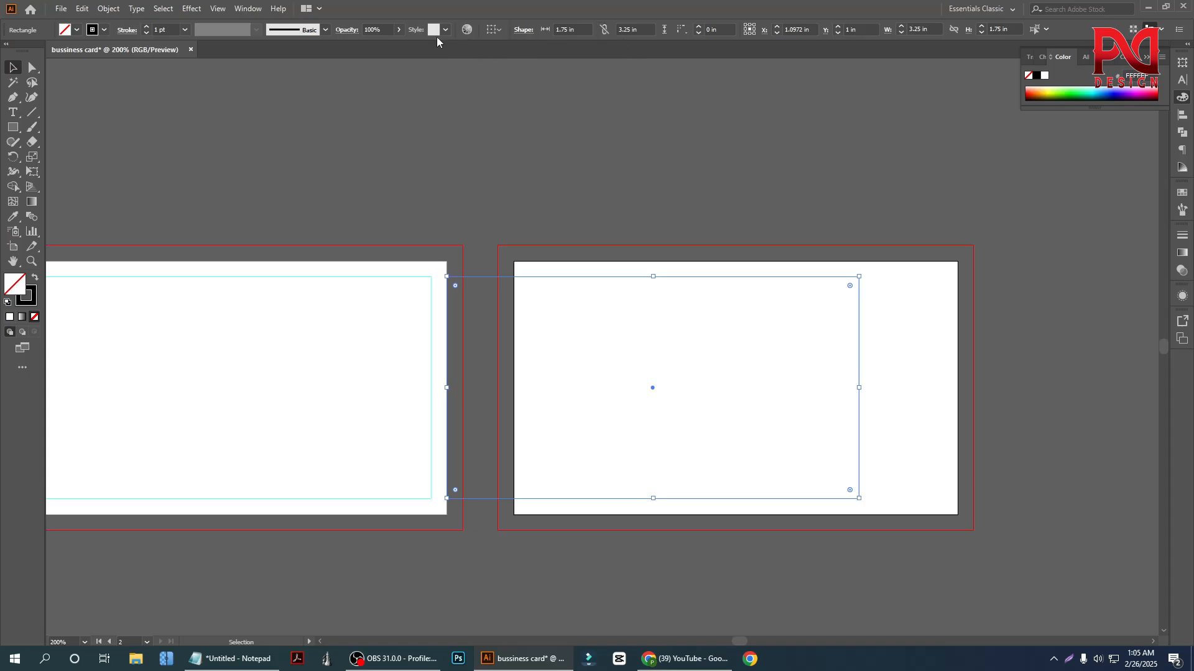
click(915, 289)
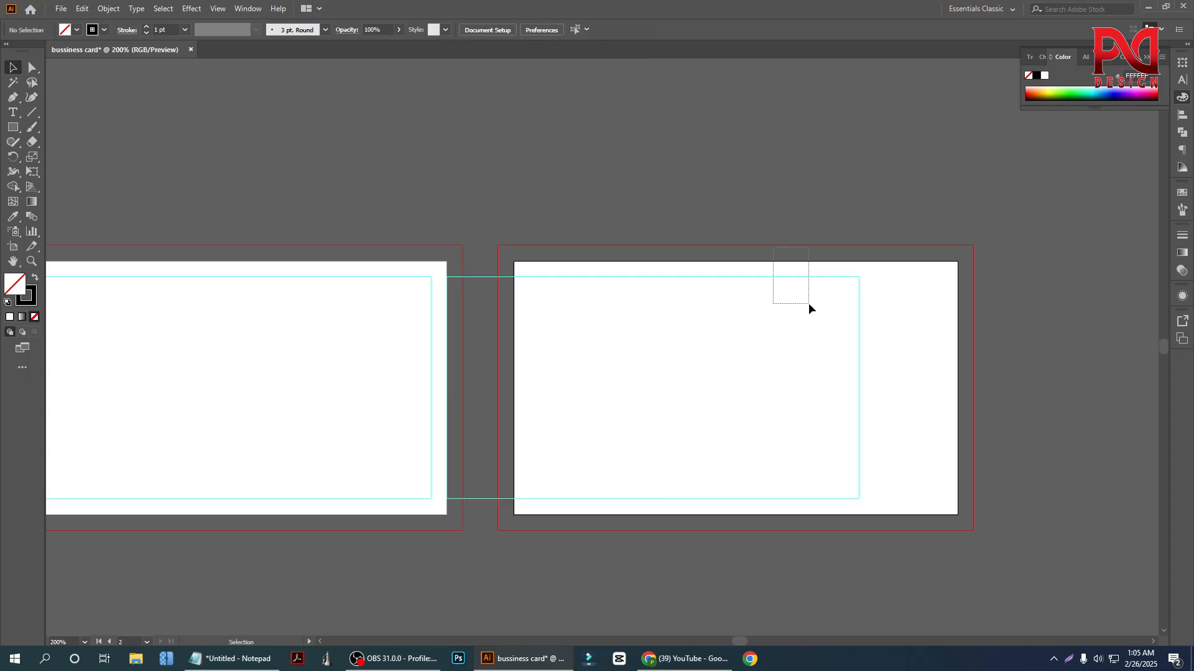
drag(808, 303, 809, 305)
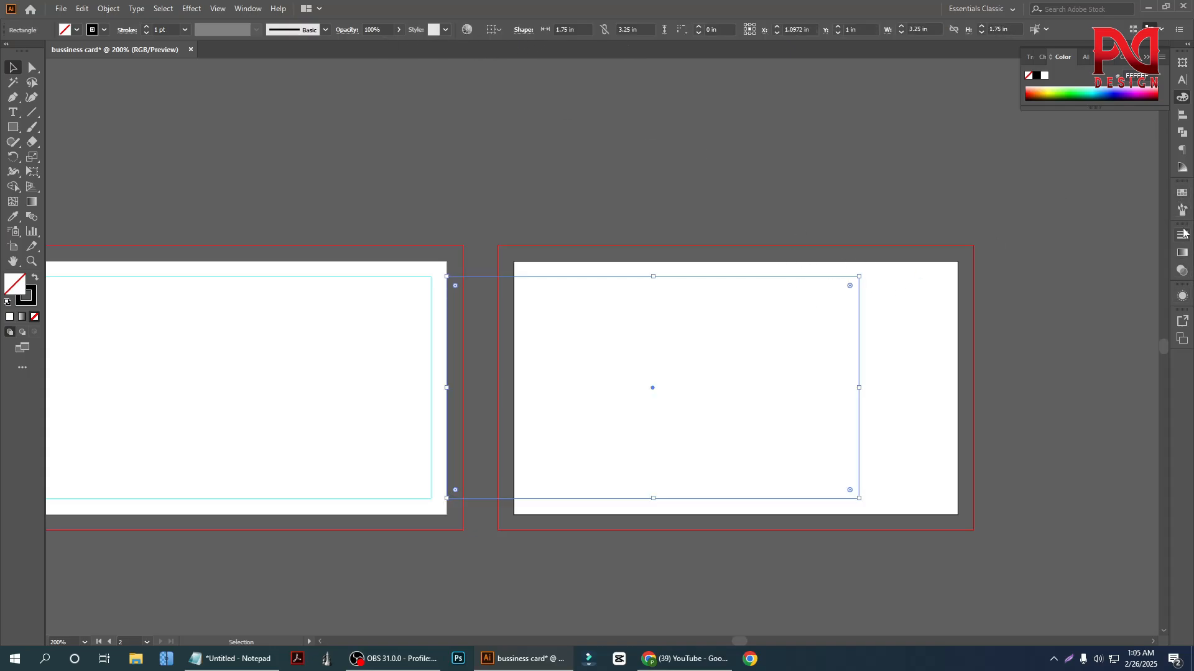
click(1182, 115)
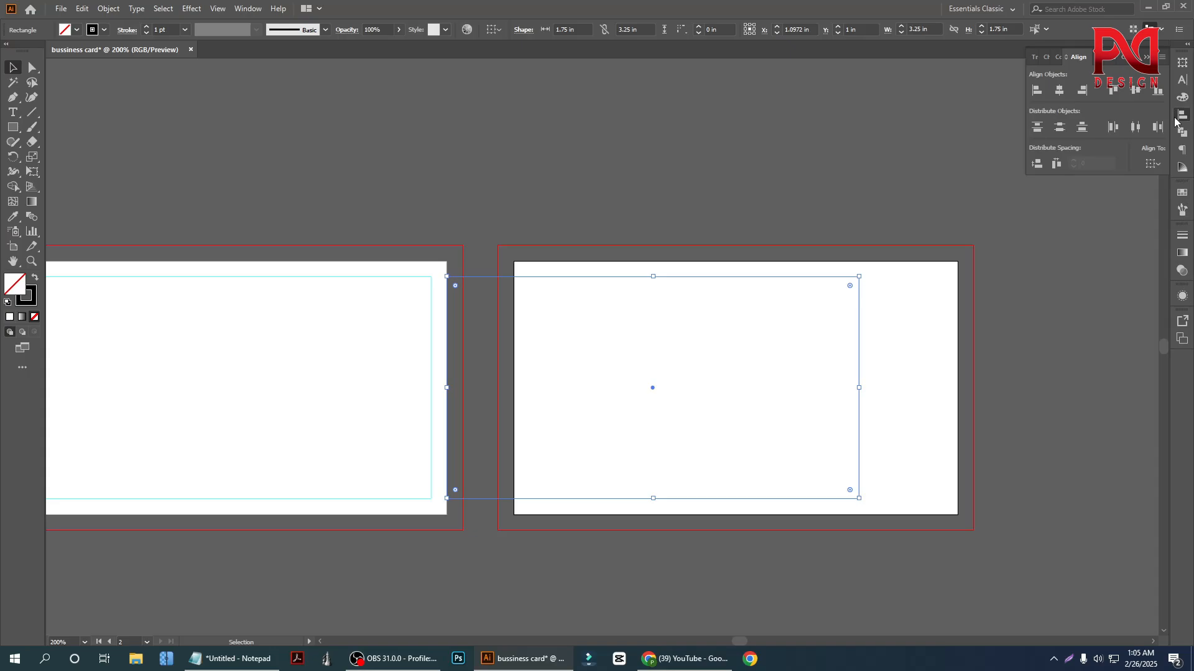
click(1153, 164)
click(1127, 206)
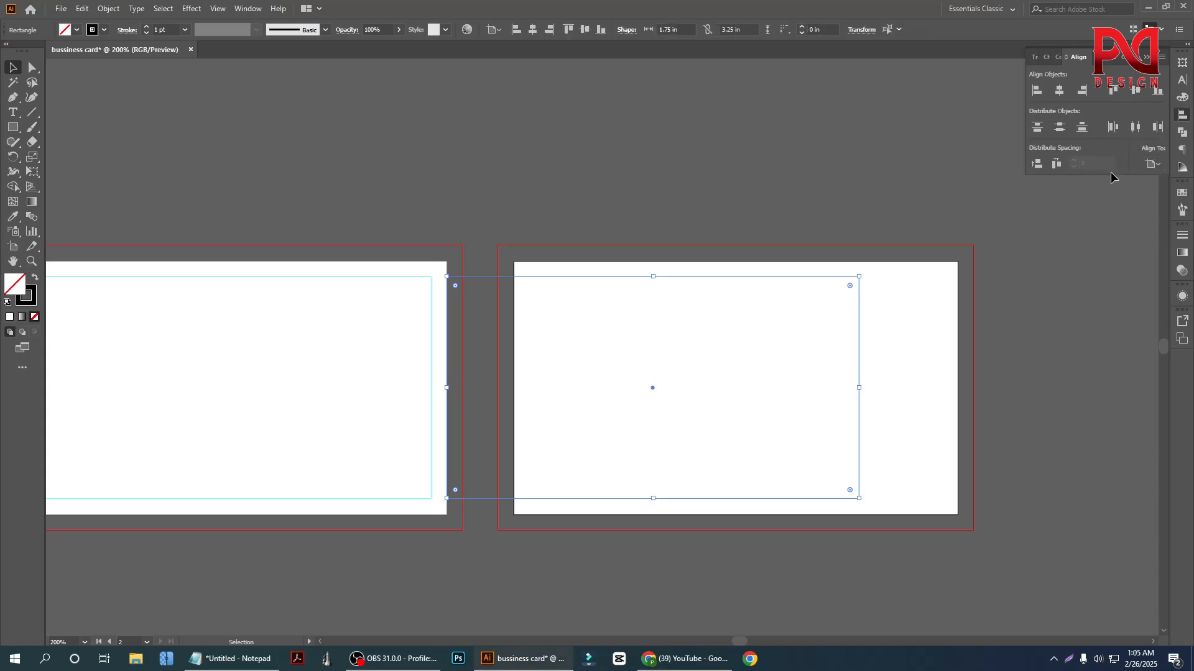
click(1060, 91)
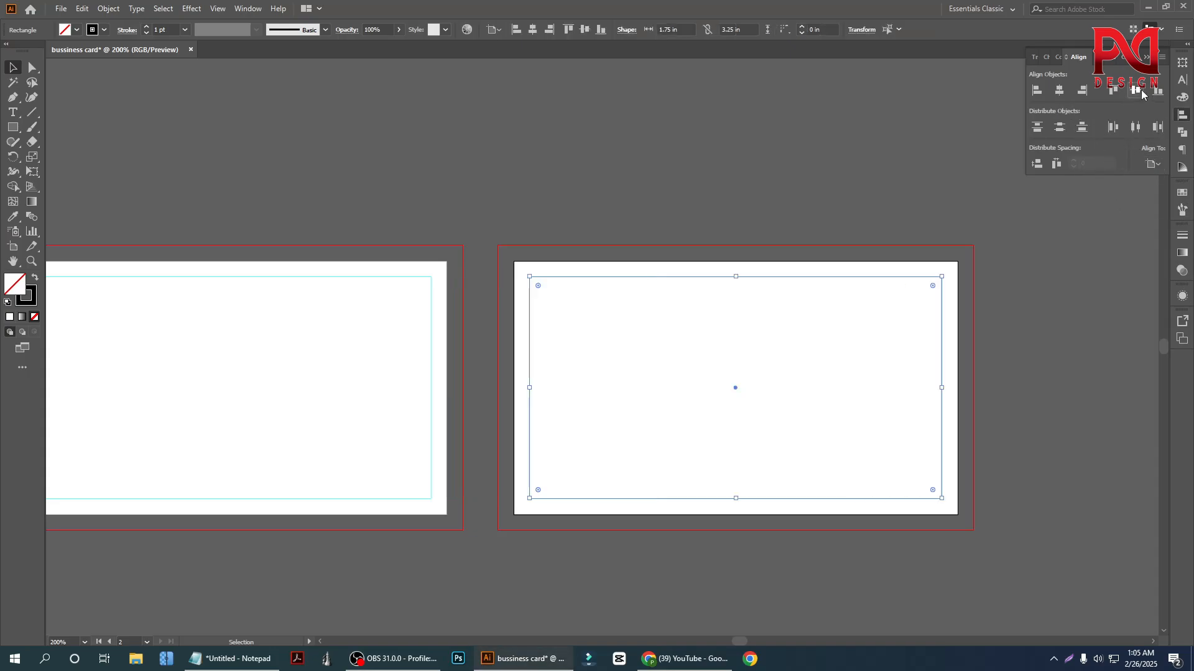
click(744, 210)
scroll(762, 249, down, 1)
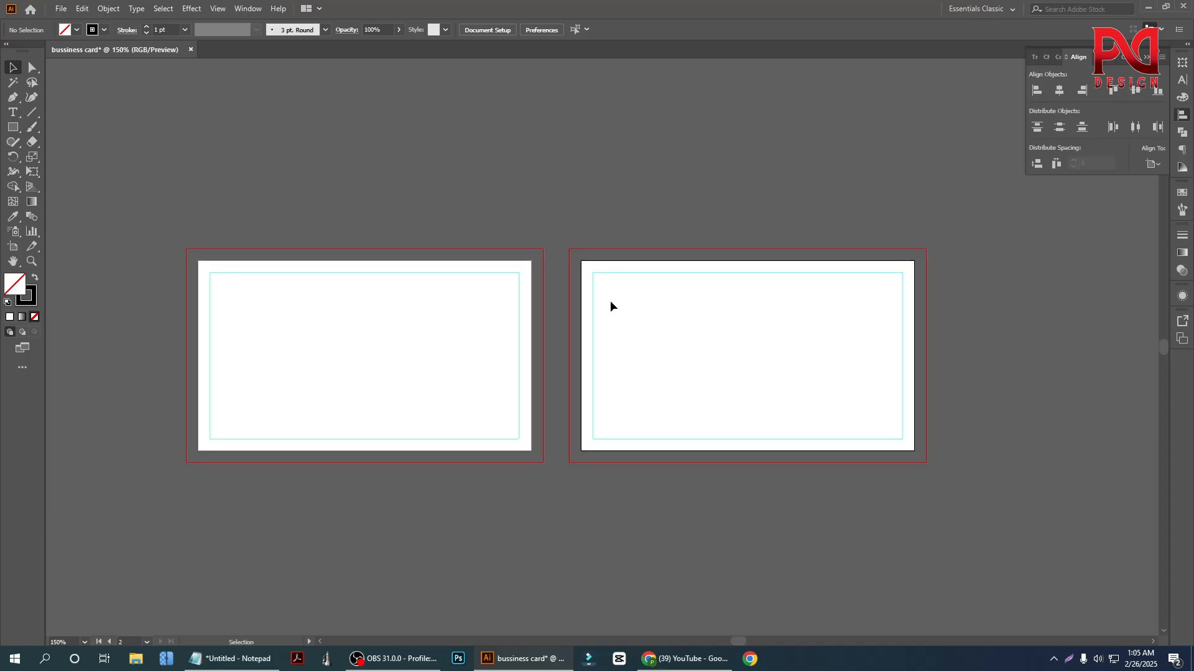
Select the safe-area rectangles on both artboards together and make them guides
scroll(555, 302, up, 1)
drag(414, 251, 715, 381)
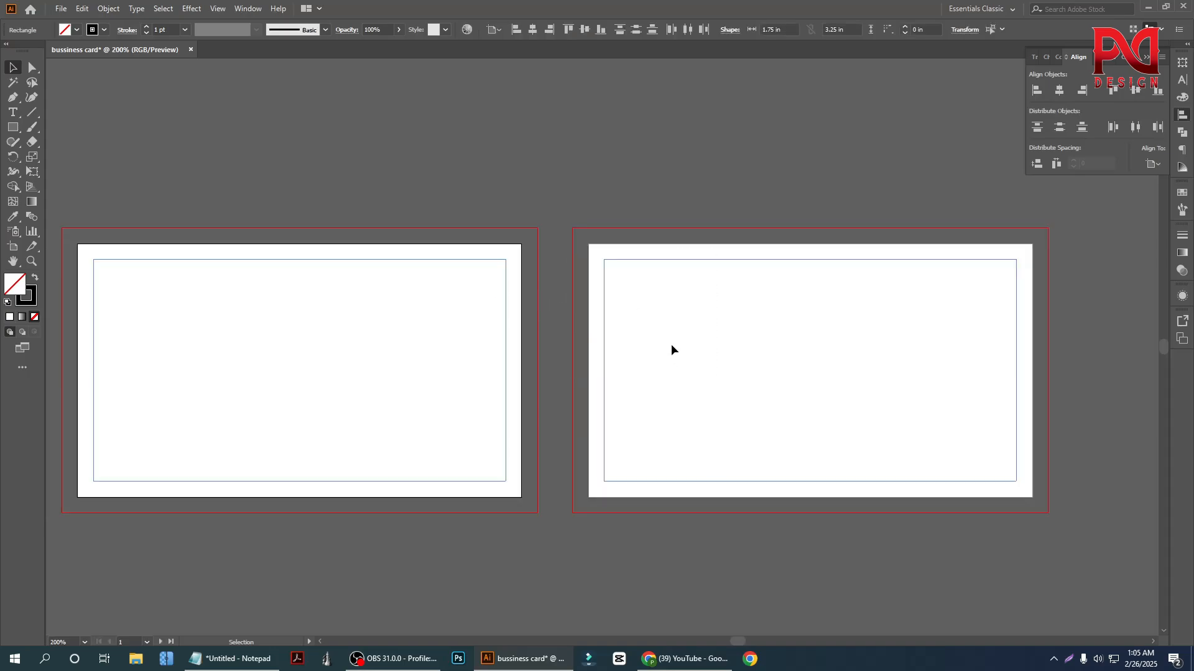
key(ctrl+5)
Examine the bleed line, card edge and safe-area guide on the first artboard
scroll(420, 330, down, 1)
scroll(240, 358, up, 2)
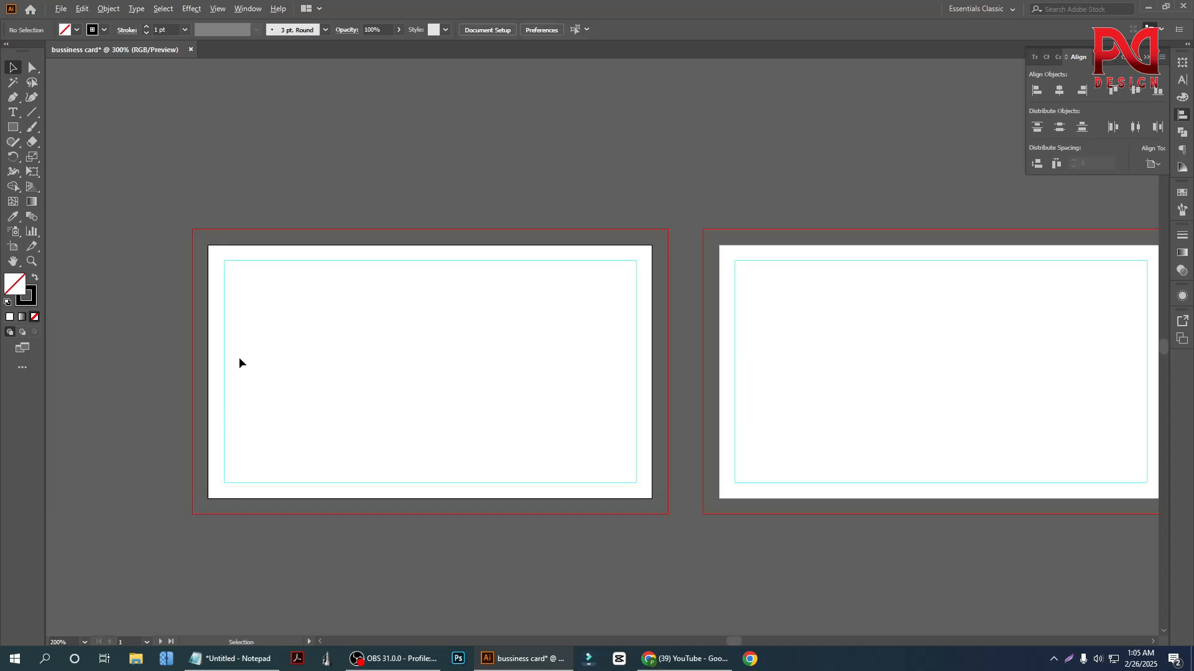
scroll(362, 375, down, 2)
scroll(411, 378, up, 1)
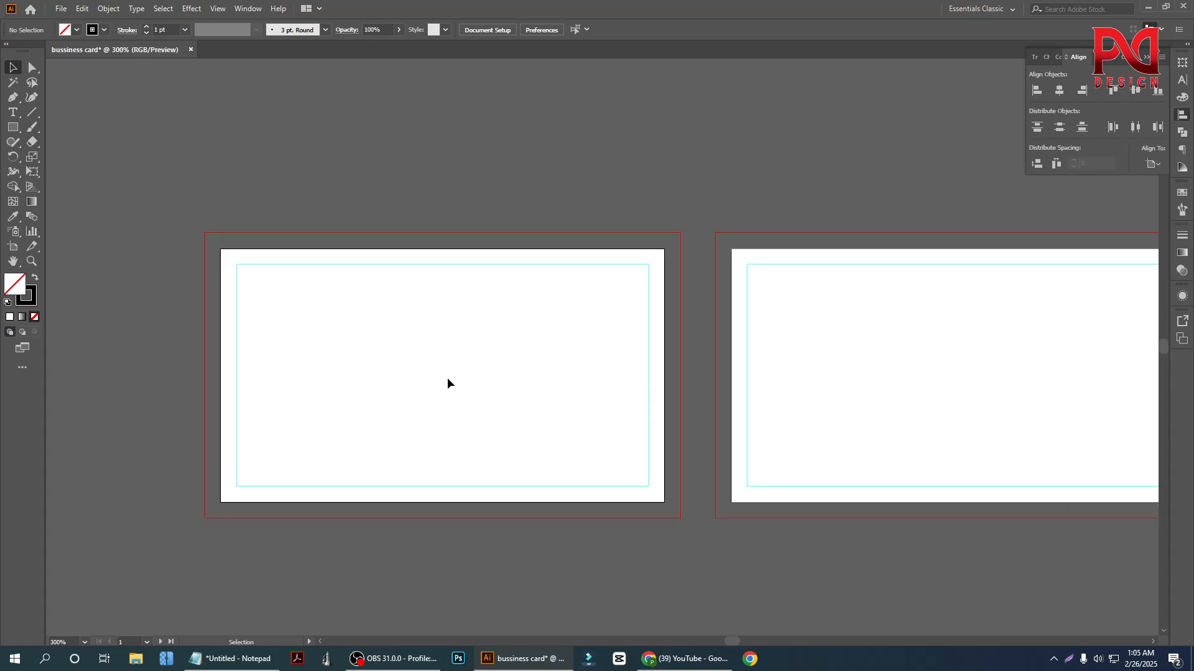
scroll(446, 381, up, 1)
scroll(404, 392, down, 1)
scroll(429, 383, up, 1)
scroll(423, 376, down, 1)
scroll(411, 379, up, 1)
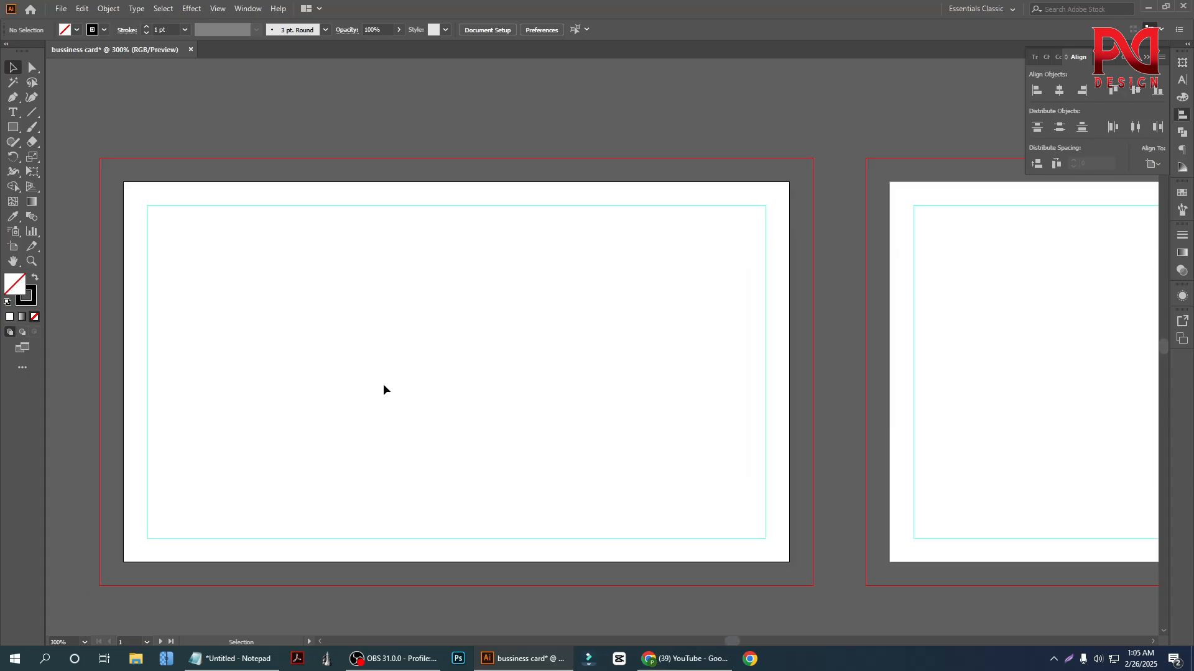
scroll(384, 385, down, 1)
scroll(372, 339, up, 1)
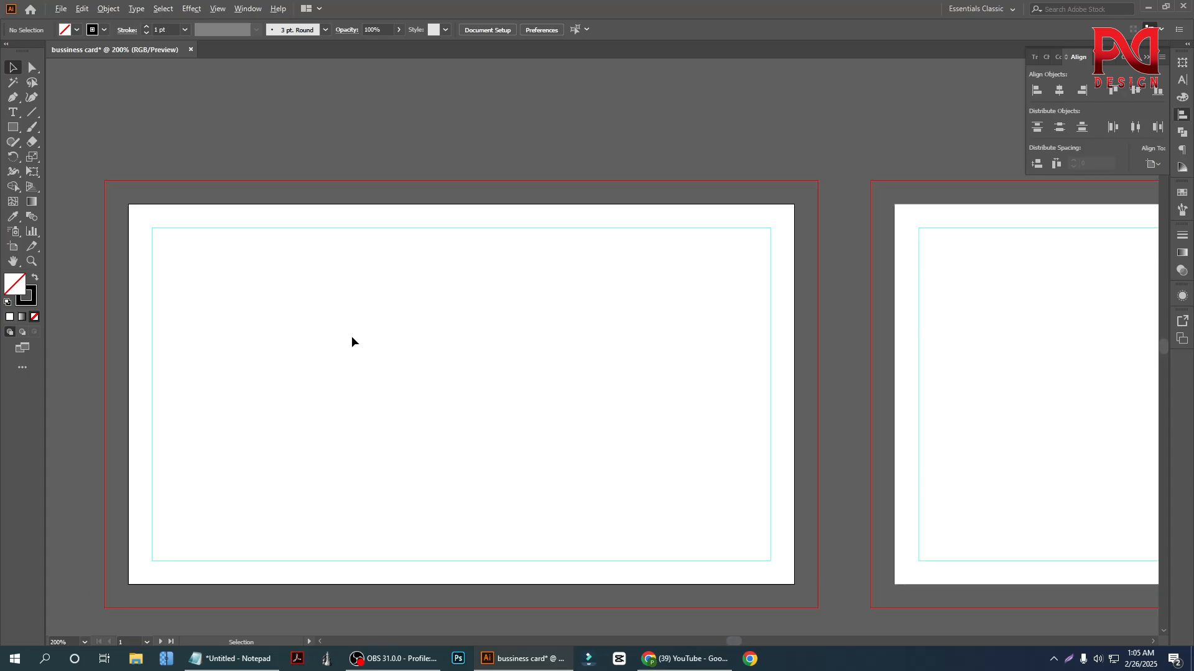
scroll(287, 312, down, 1)
scroll(226, 291, up, 3)
scroll(317, 336, down, 2)
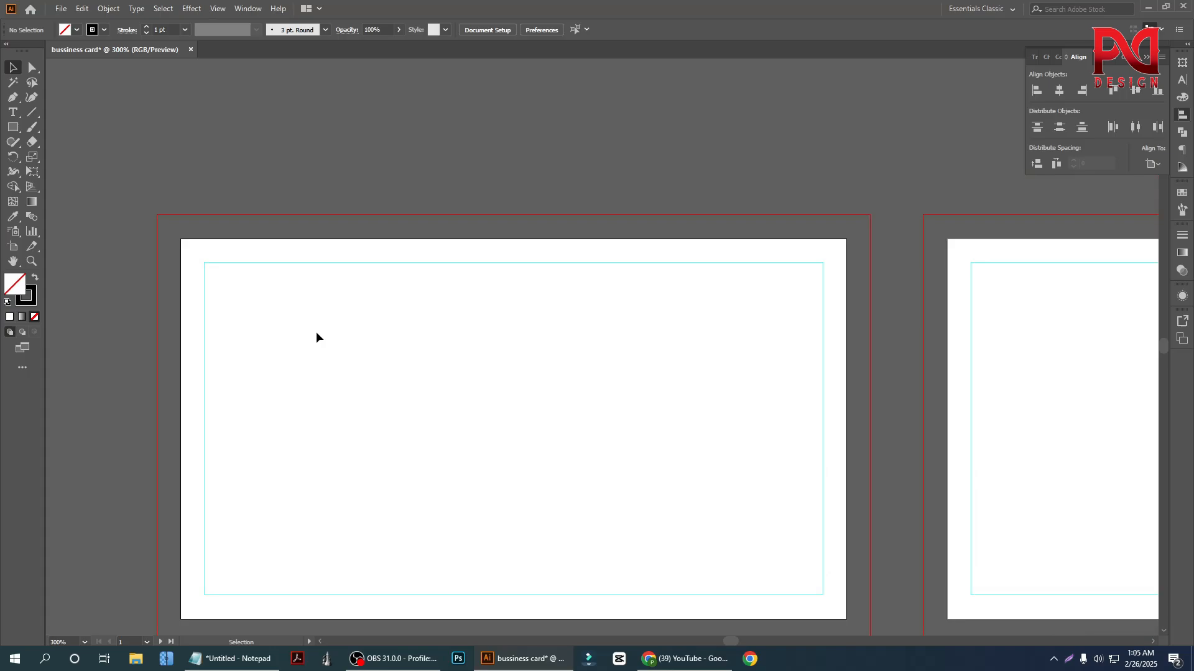
Draw a three-point Star tool triangle about 1.275 × 1.104 in near the first artboard's upper edge
click(13, 128)
scroll(373, 351, down, 1)
scroll(348, 330, down, 1)
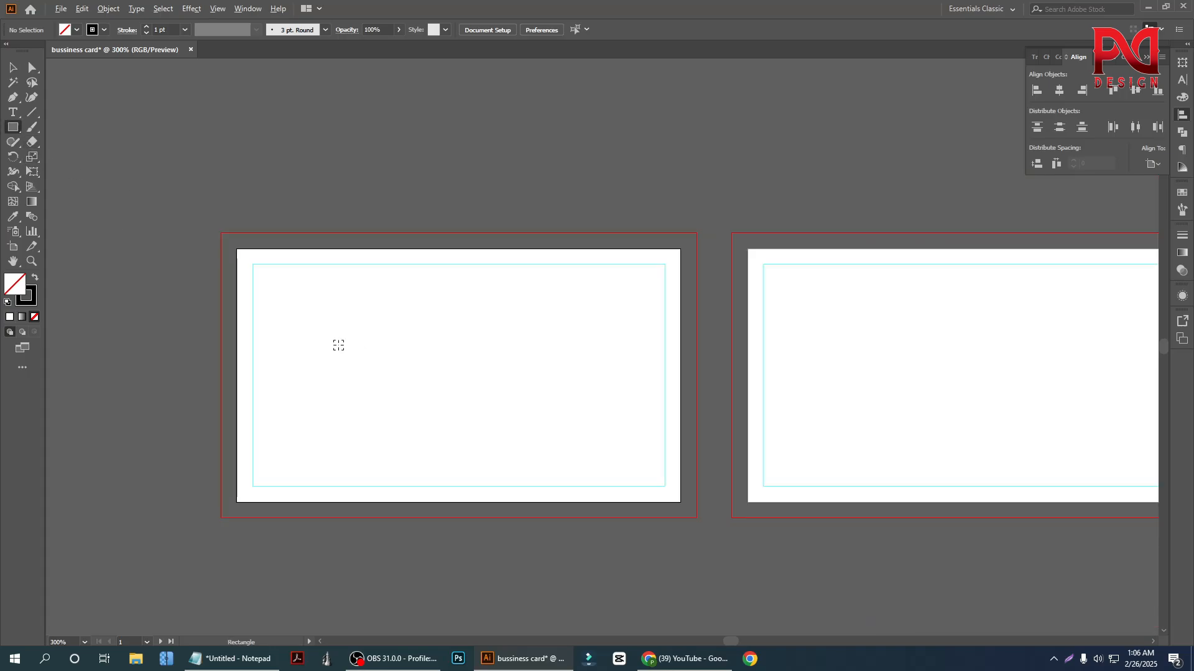
scroll(339, 342, up, 2)
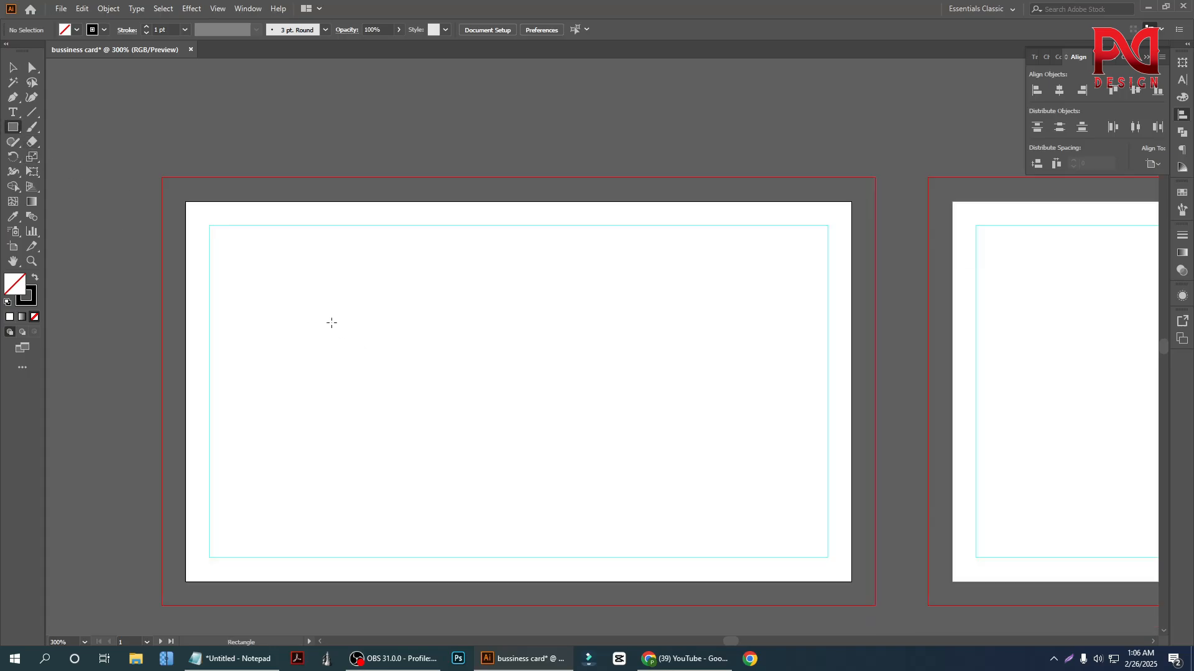
drag(13, 127, 74, 184)
drag(416, 327, 519, 420)
key(Down)
key(Down)
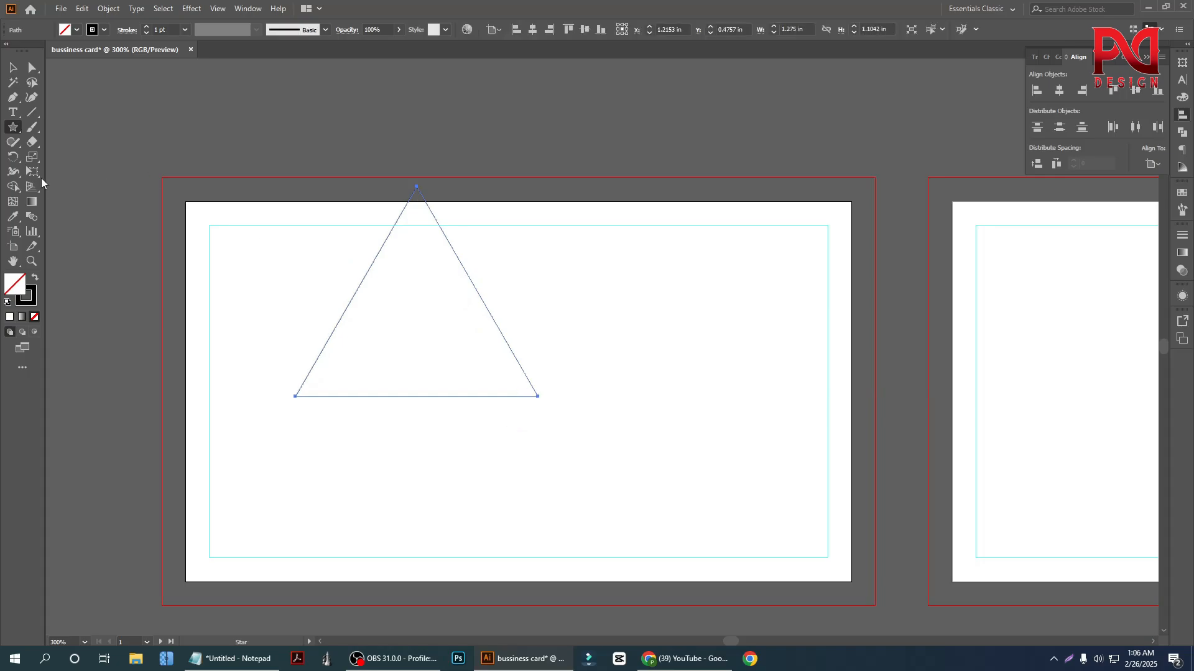
Raise the triangle's stroke weight to 84 pt and move the shape up so it straddles the first card's upper edge
click(15, 68)
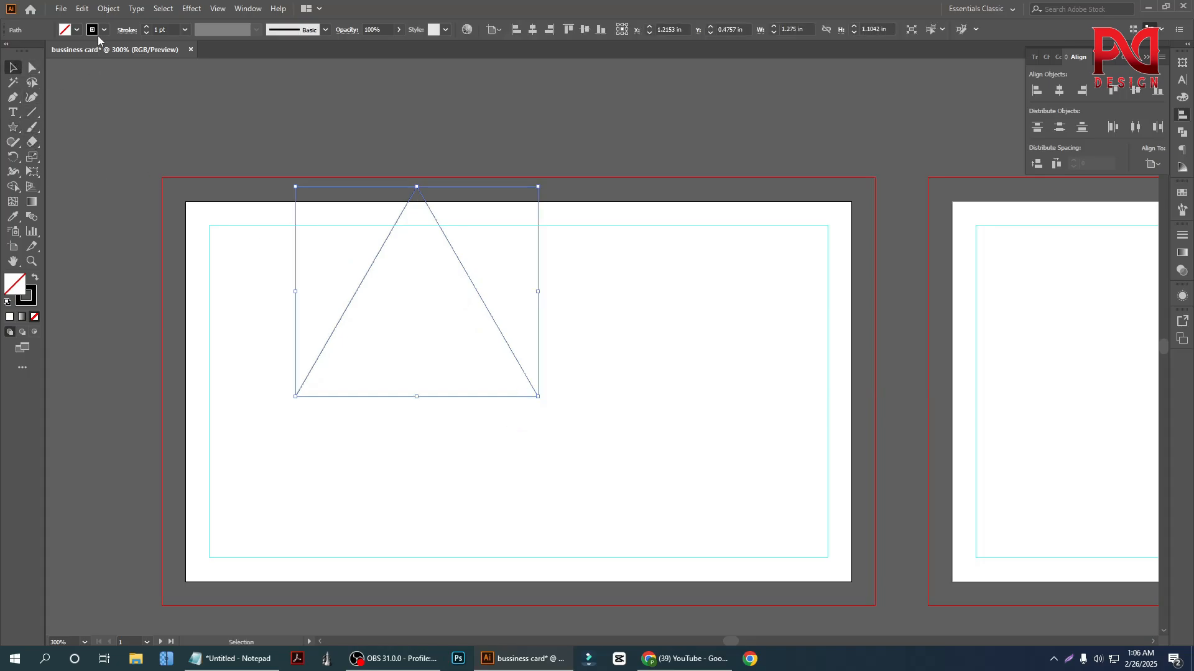
click(146, 27)
click(146, 28)
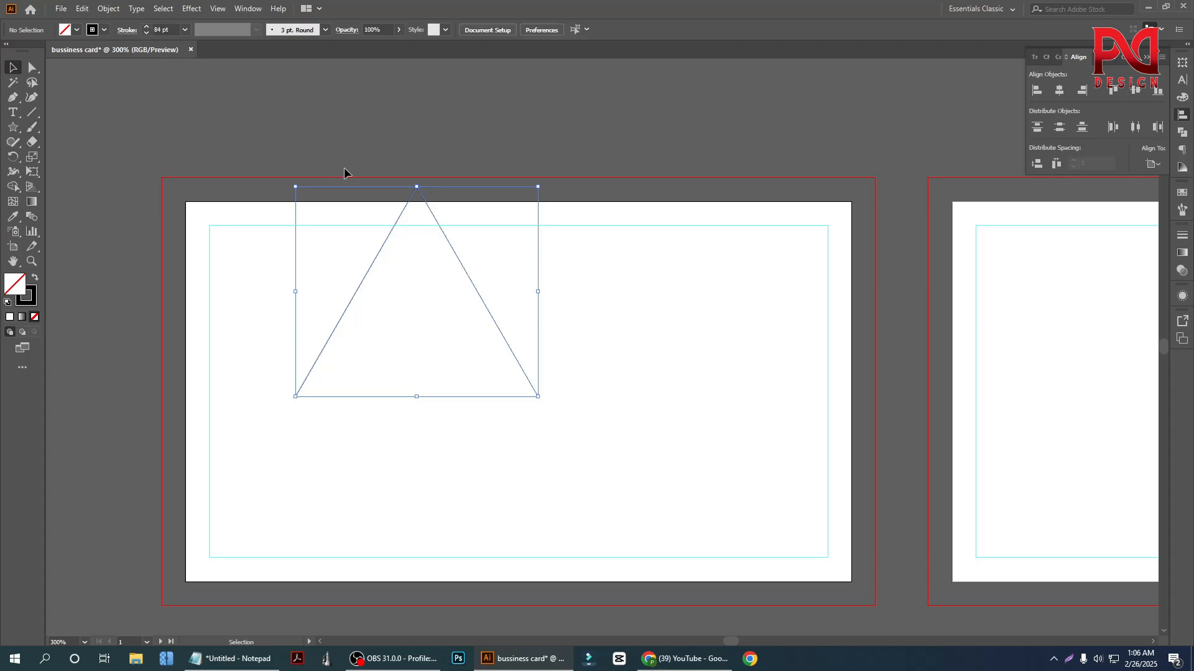
scroll(356, 253, up, 2)
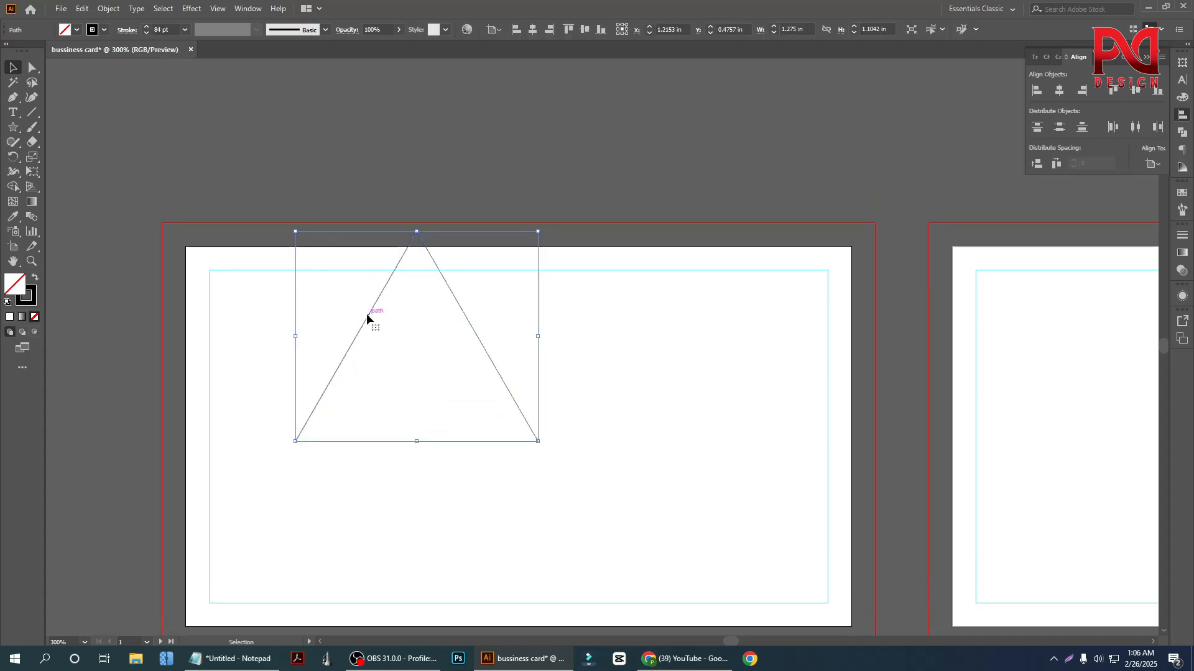
drag(367, 313, 312, 193)
click(453, 147)
Align the triangle's stroke to the center of its path
scroll(307, 173, up, 1)
scroll(307, 173, up, 1)
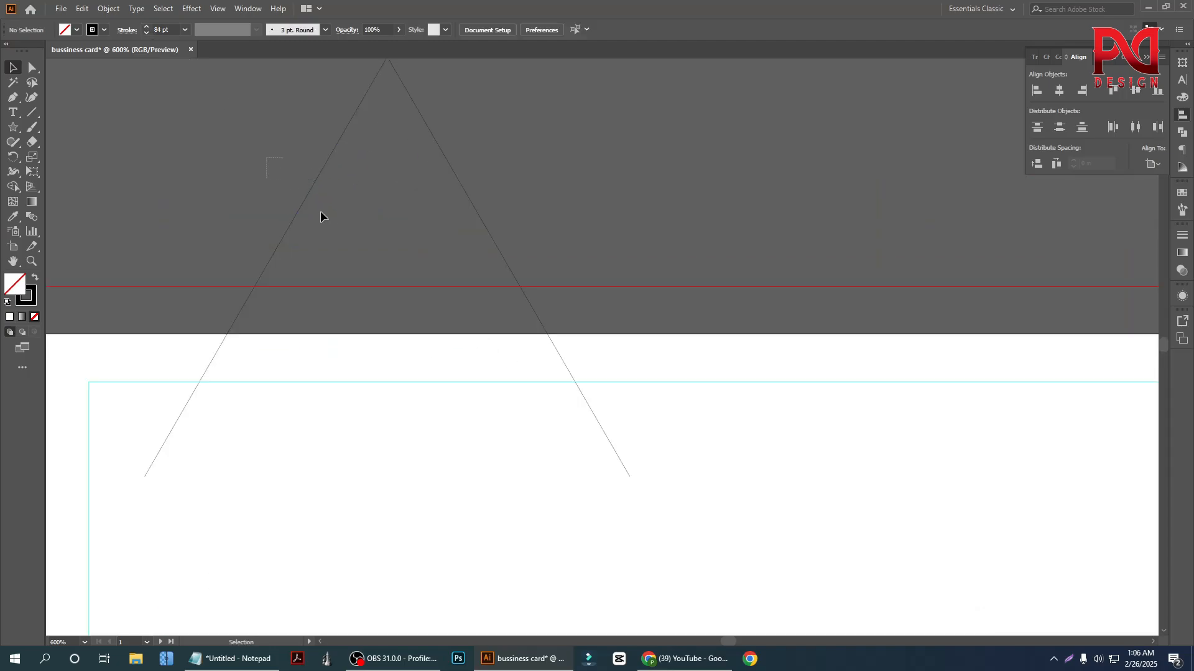
click(328, 236)
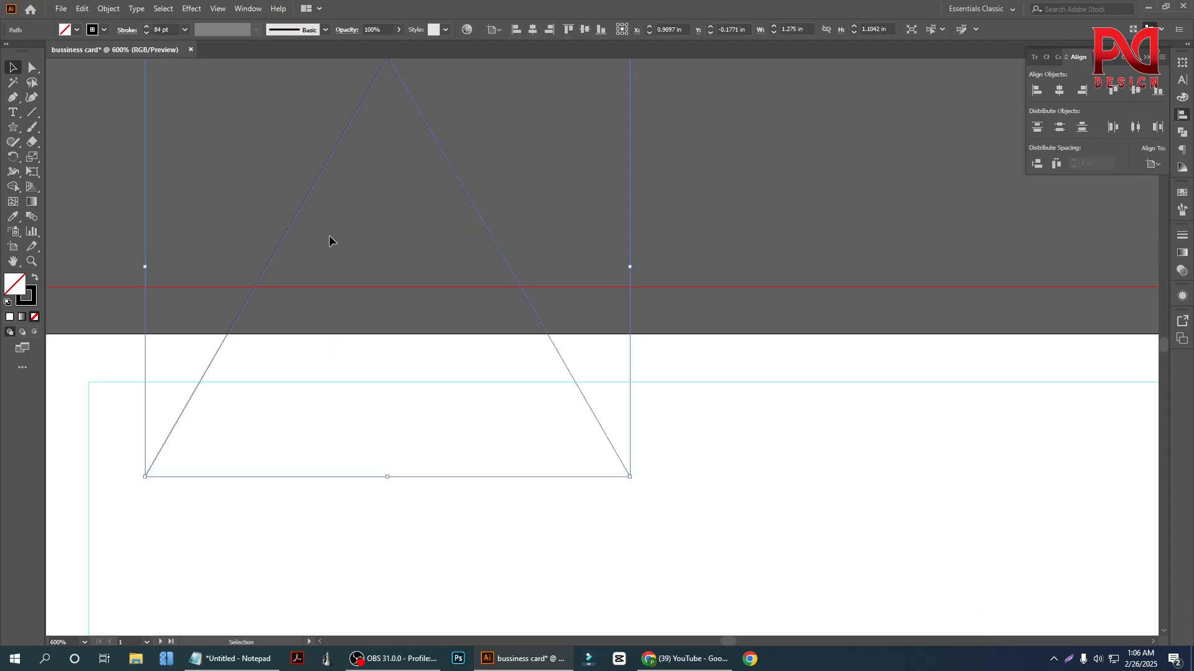
click(127, 29)
click(49, 95)
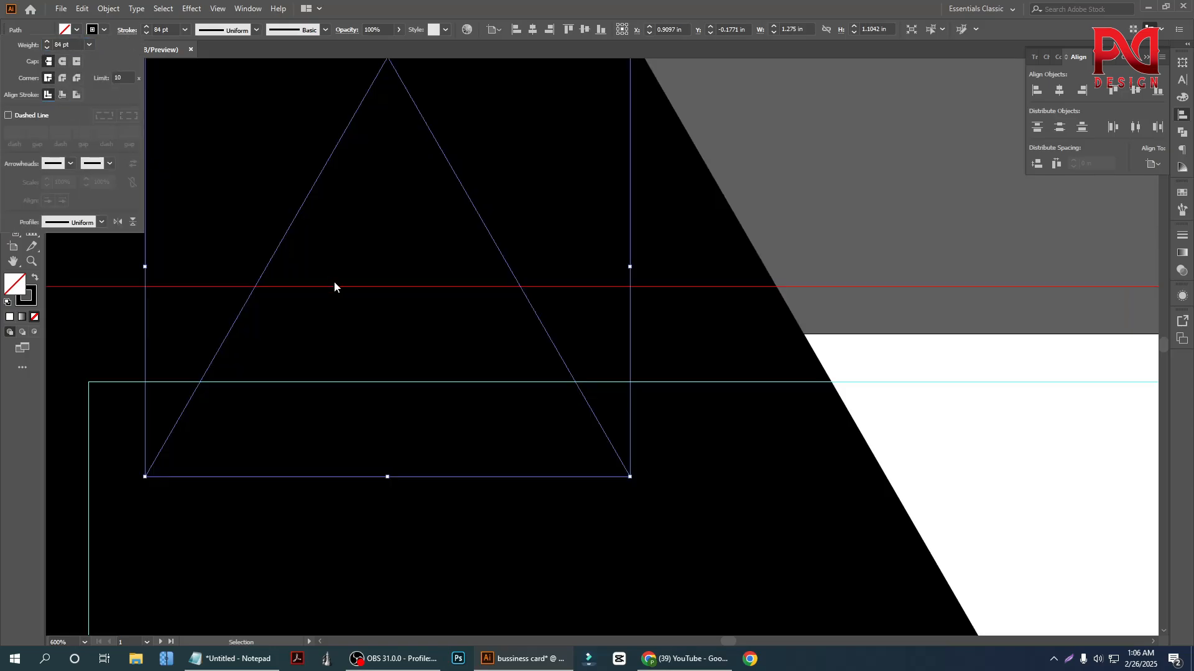
click(785, 252)
scroll(557, 314, down, 4)
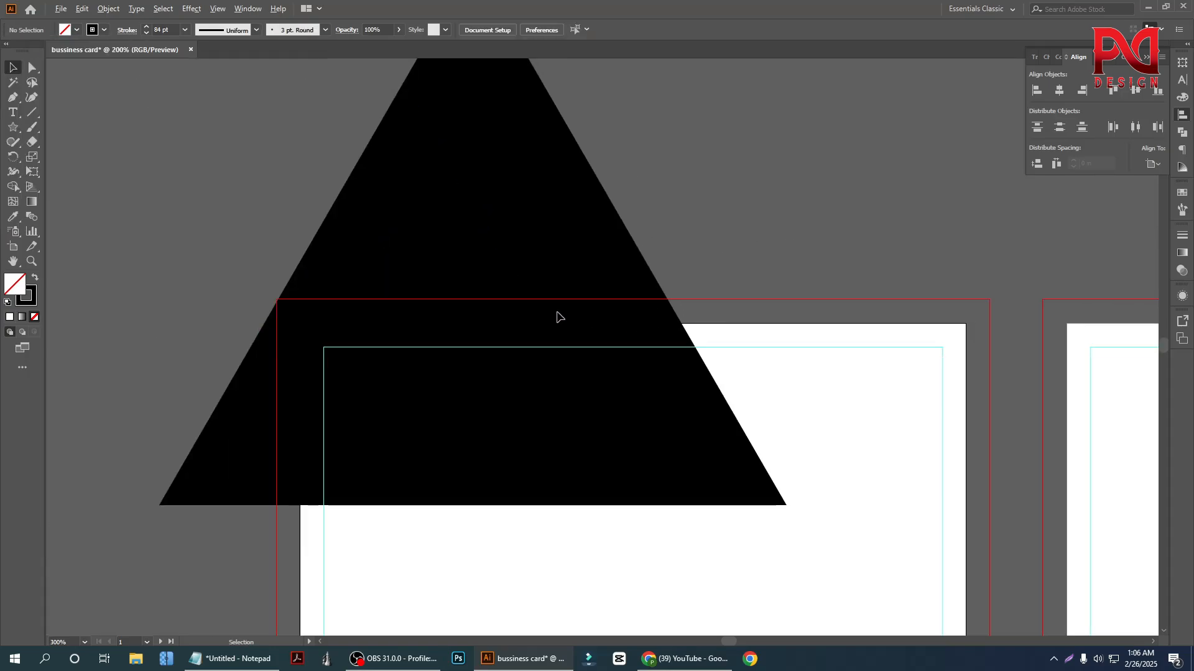
Reduce the triangle's stroke weight to 63 pt and compare inside stroke alignment with center alignment
click(532, 278)
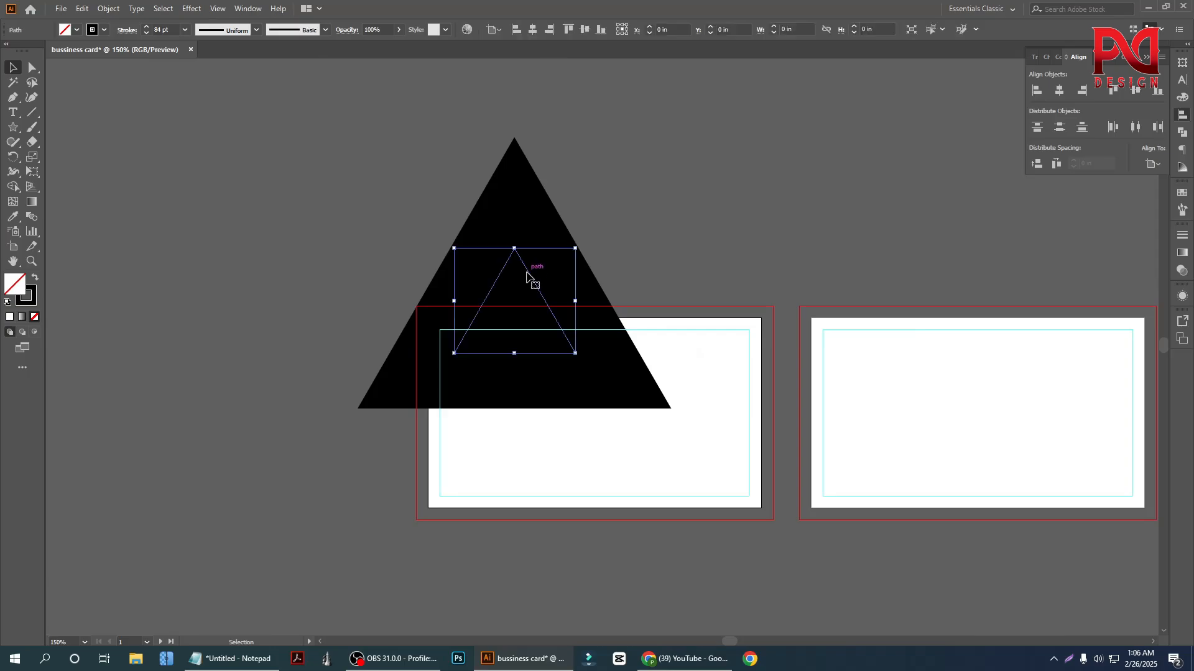
click(146, 34)
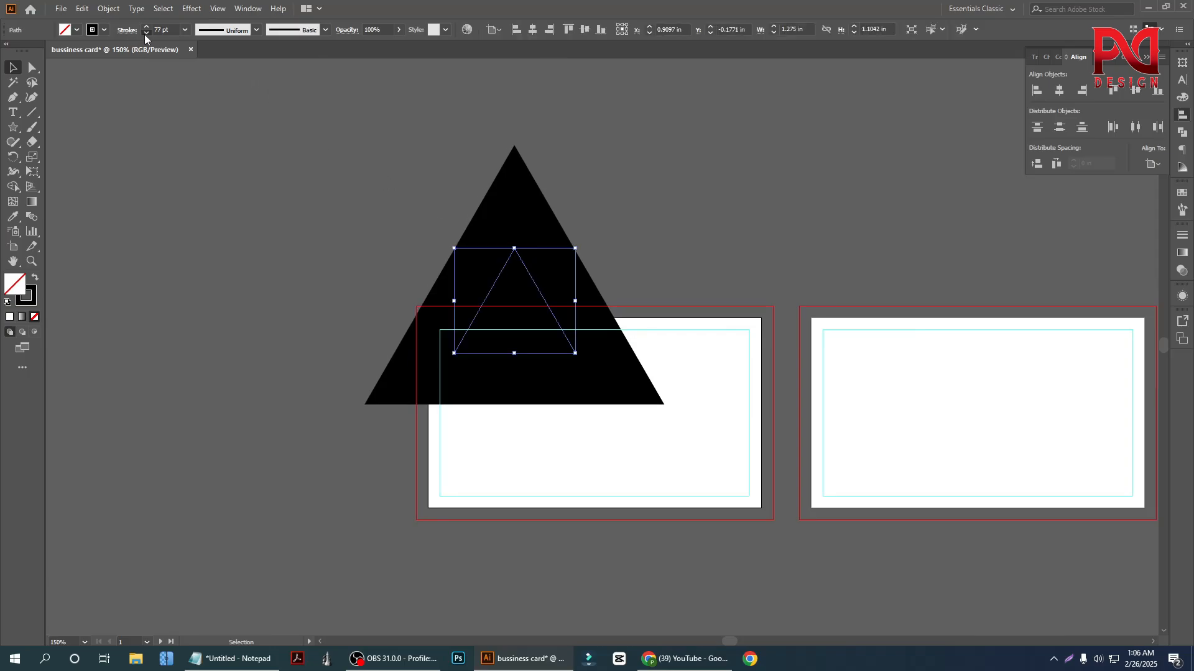
click(128, 32)
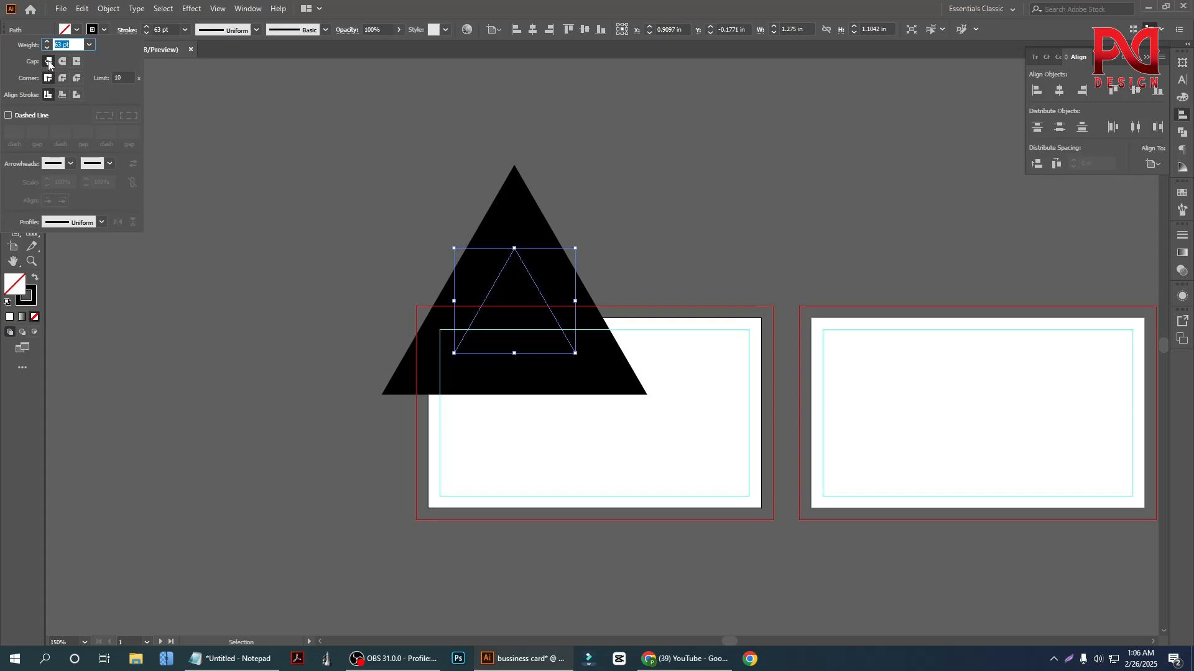
click(62, 96)
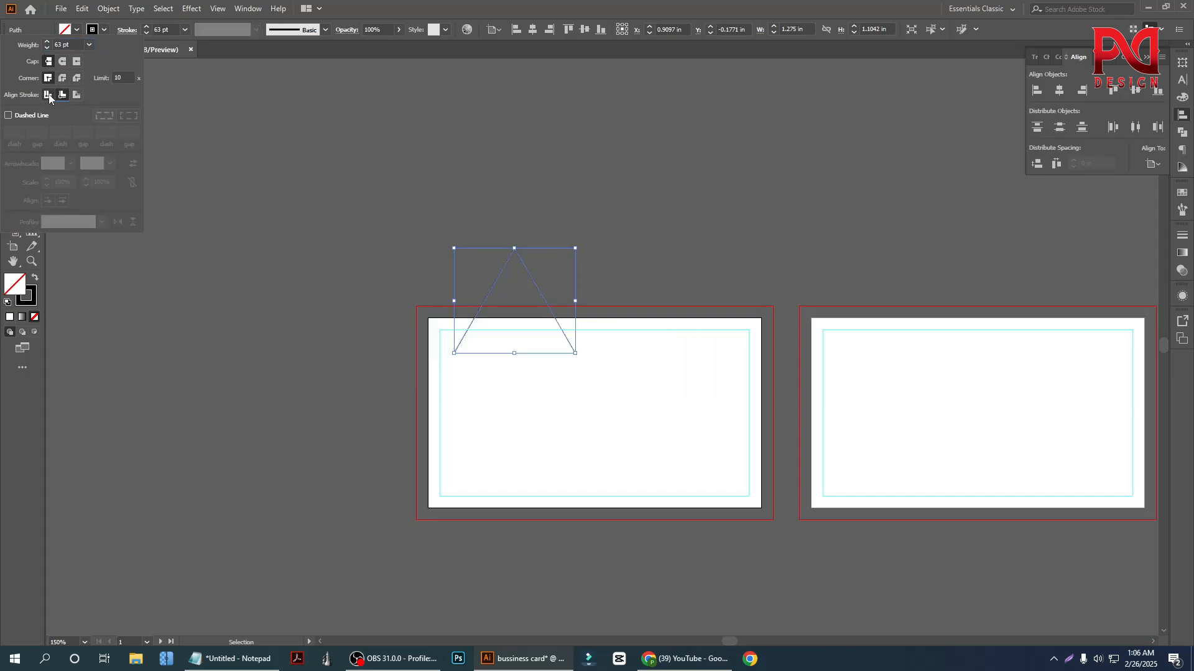
click(48, 95)
key(ctrl+shift+a)
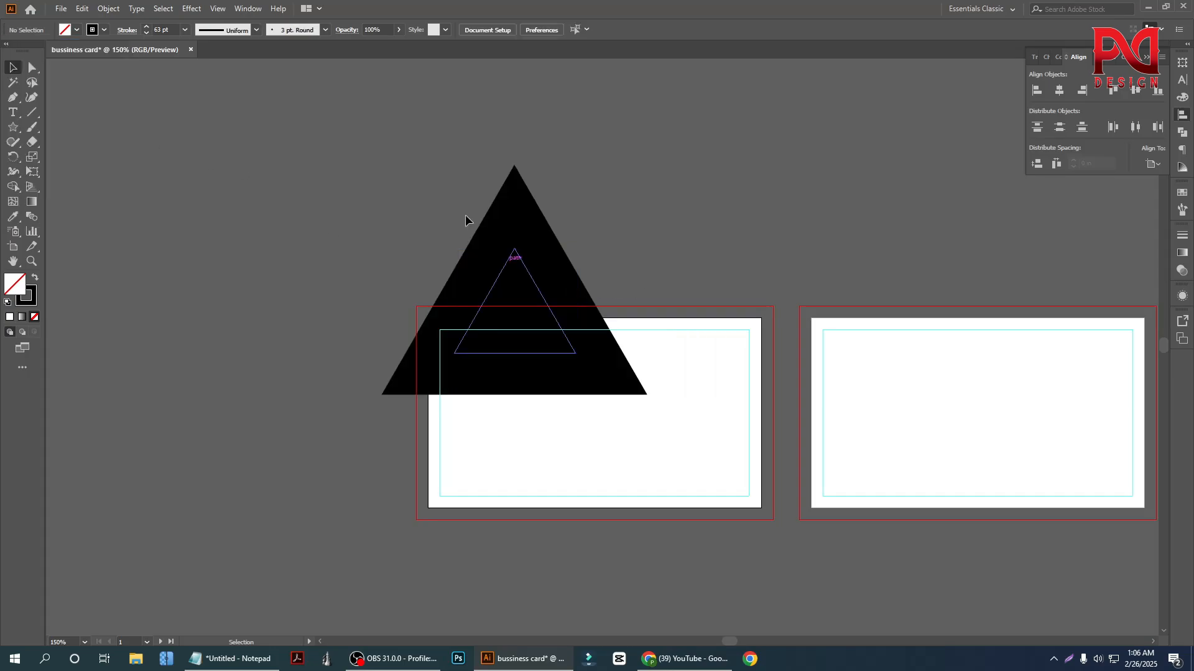
Reduce the triangle's stroke weight to 28 pt
click(570, 352)
click(146, 32)
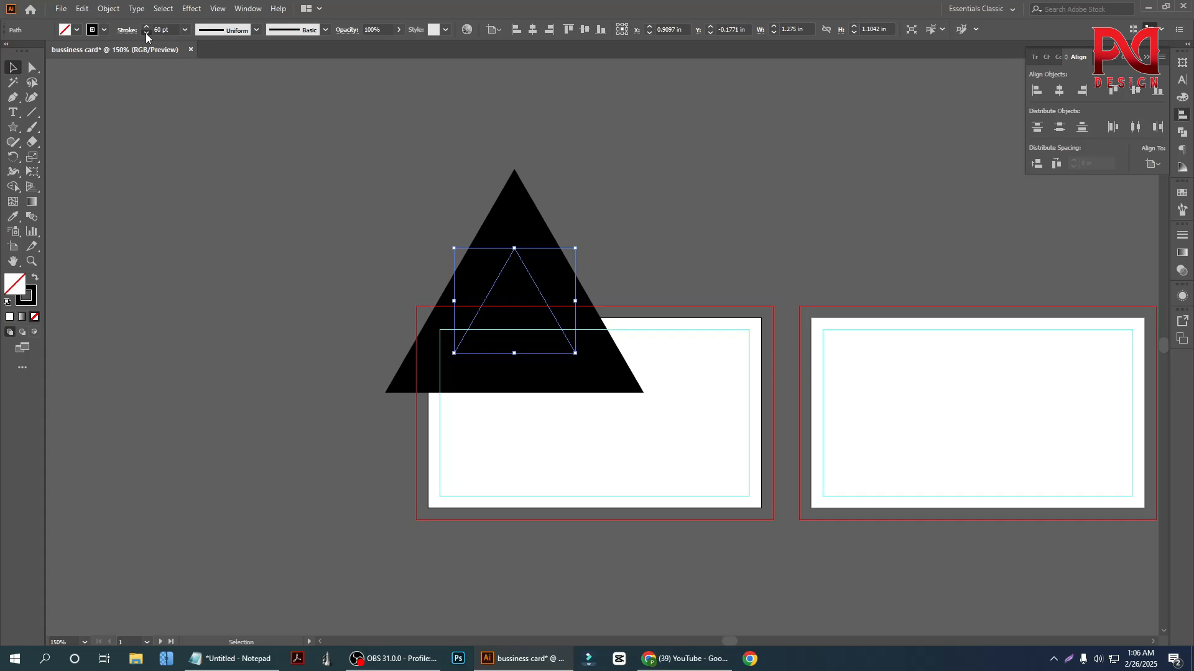
click(146, 33)
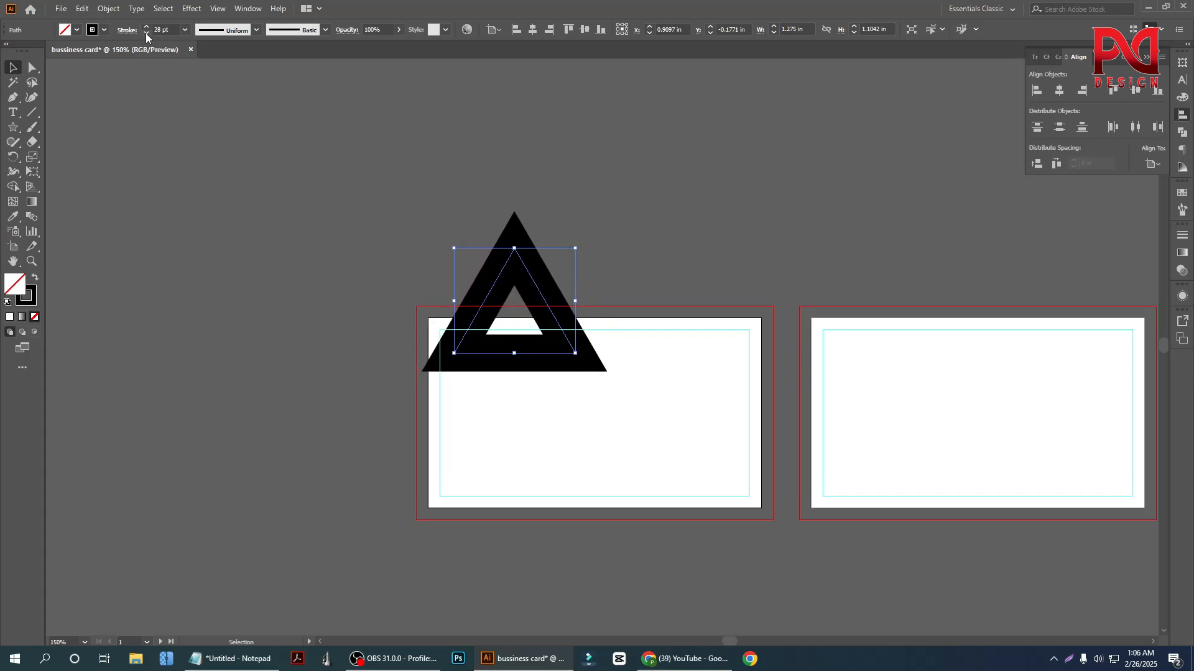
click(333, 340)
scroll(349, 361, down, 1)
scroll(556, 389, up, 1)
Thin the triangle's stroke further to 18 pt
drag(368, 241, 442, 372)
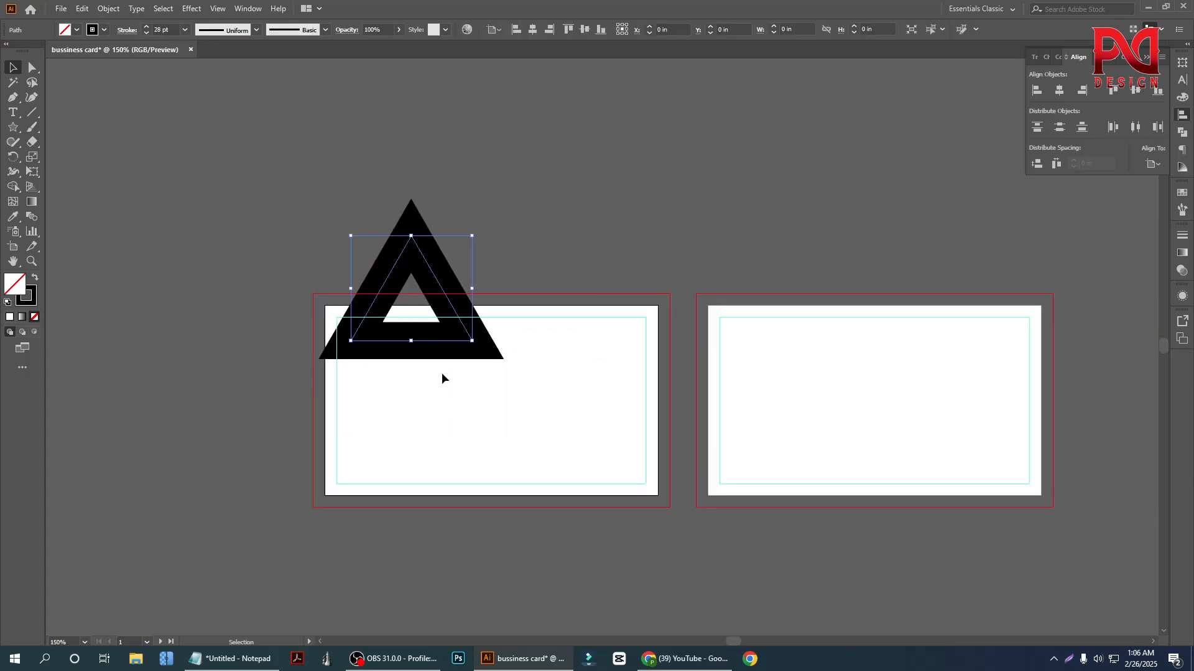
click(147, 33)
click(147, 32)
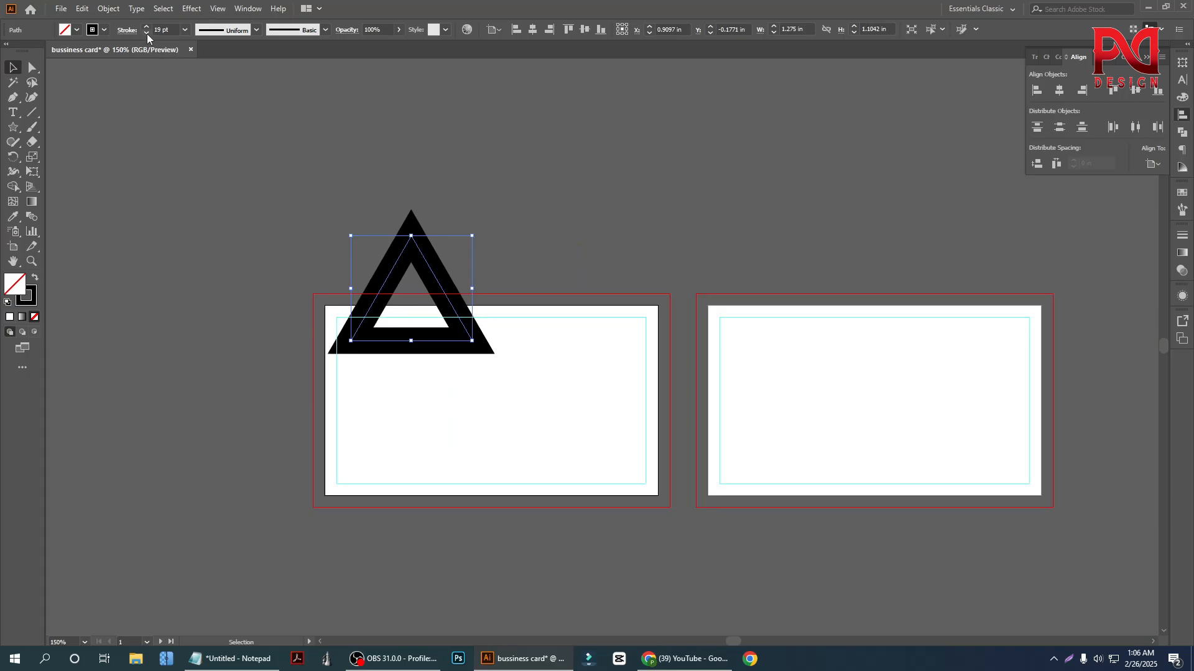
click(147, 33)
click(516, 401)
scroll(578, 373, down, 1)
scroll(579, 373, up, 1)
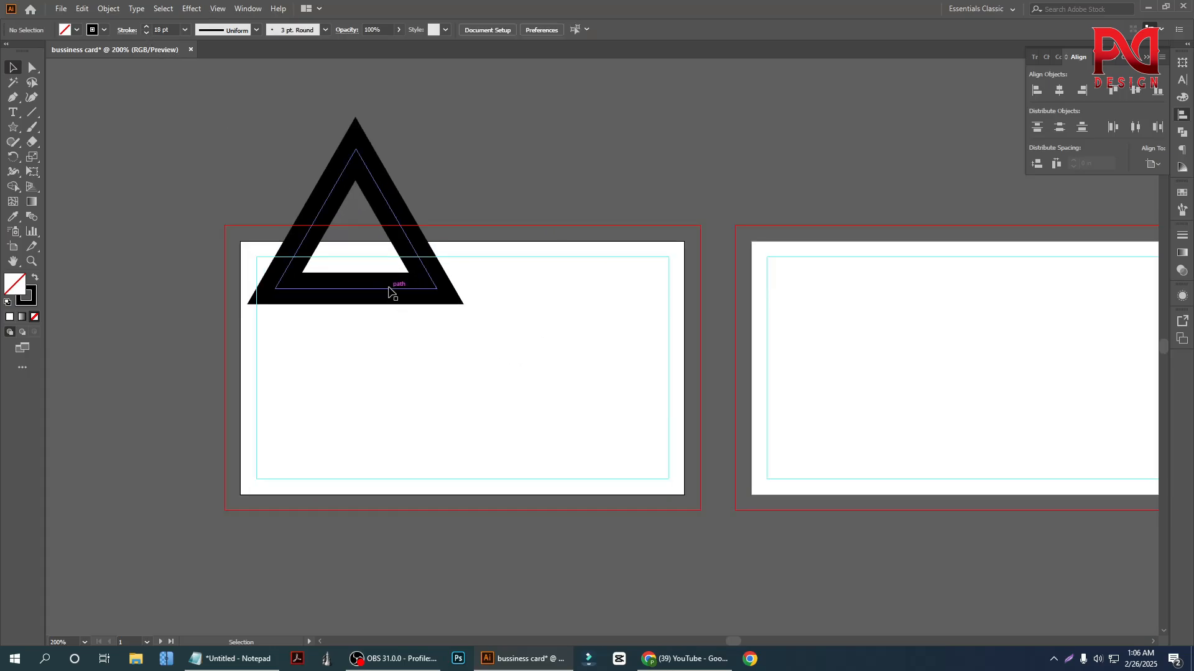
Move the triangle to the first card's upper-right corner and enlarge it proportionally from its center
drag(392, 292, 629, 330)
scroll(631, 329, up, 1)
scroll(498, 339, down, 1)
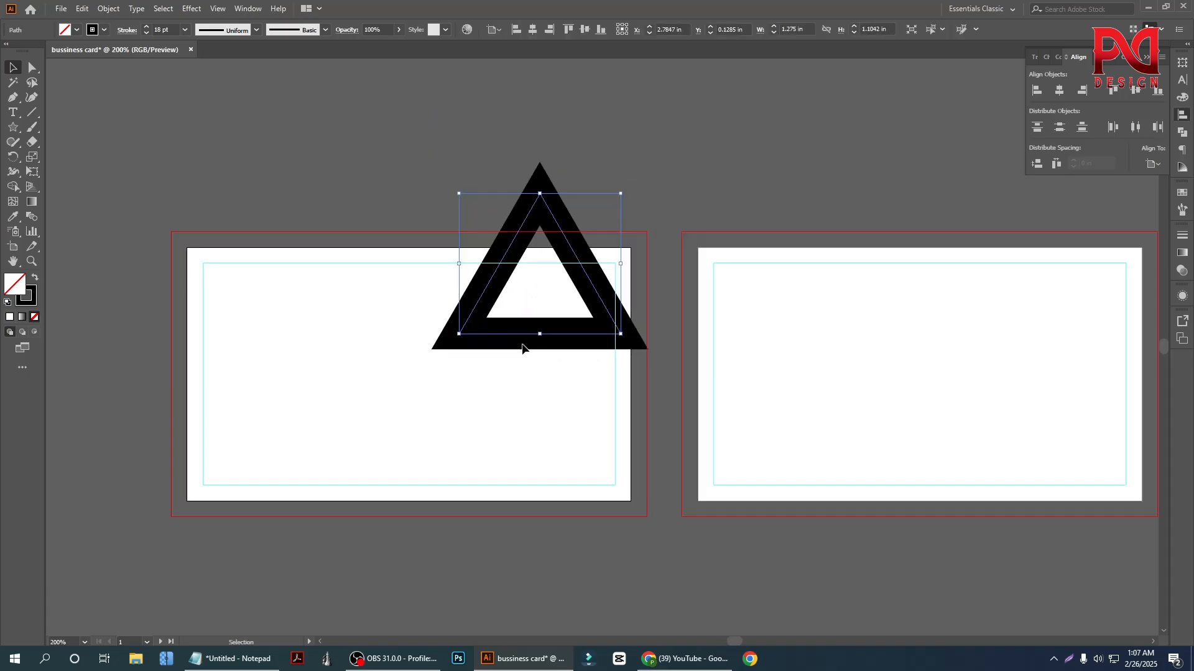
drag(620, 319, 639, 335)
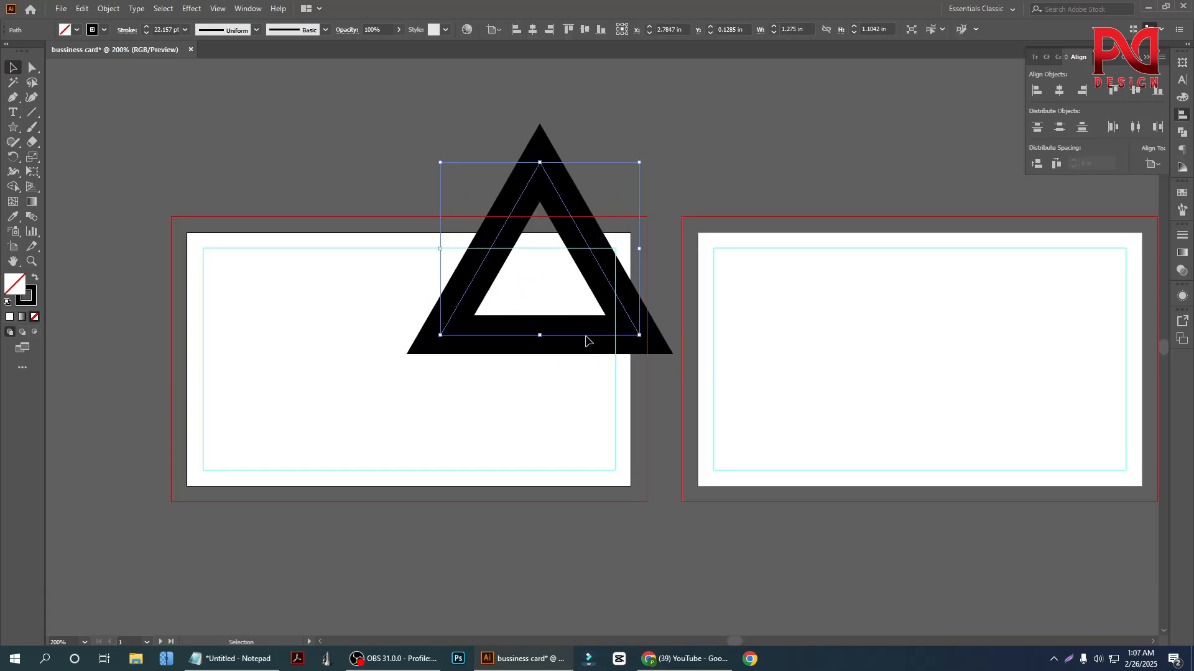
Tilt the triangle counterclockwise over the first card's upper-right corner, nudge it slightly left, and set its stroke weight to 22 pt
mouse_move(547, 335)
mouse_down()
mouse_move(573, 338)
mouse_move(546, 347)
mouse_up()
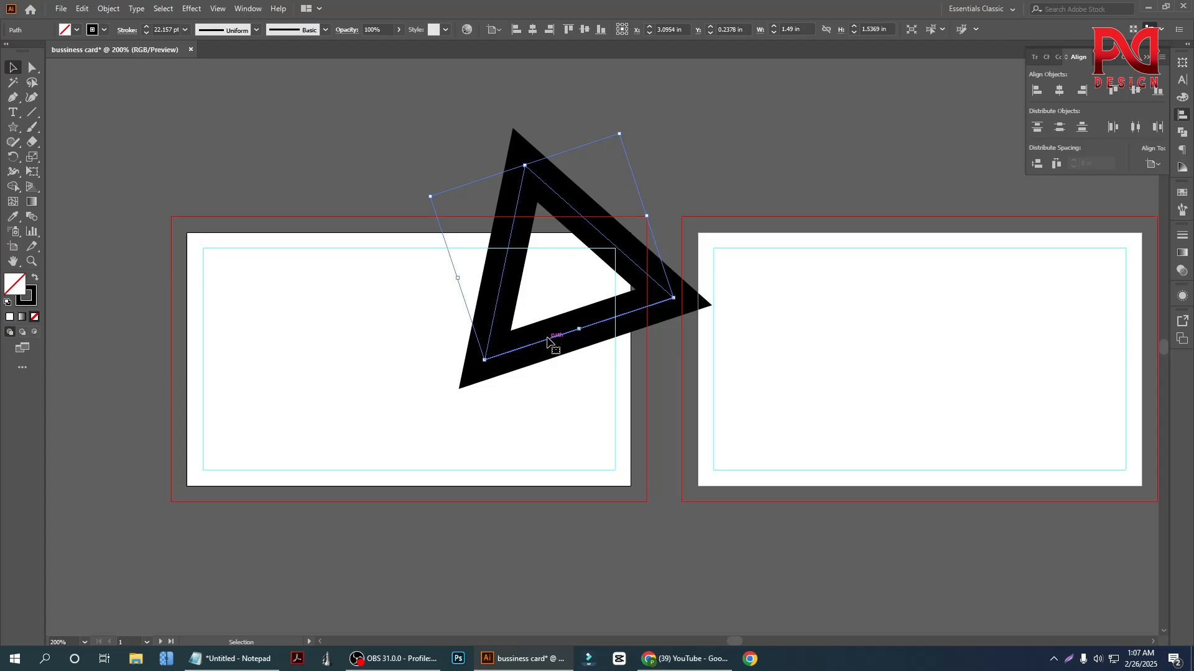
drag(543, 340, 525, 345)
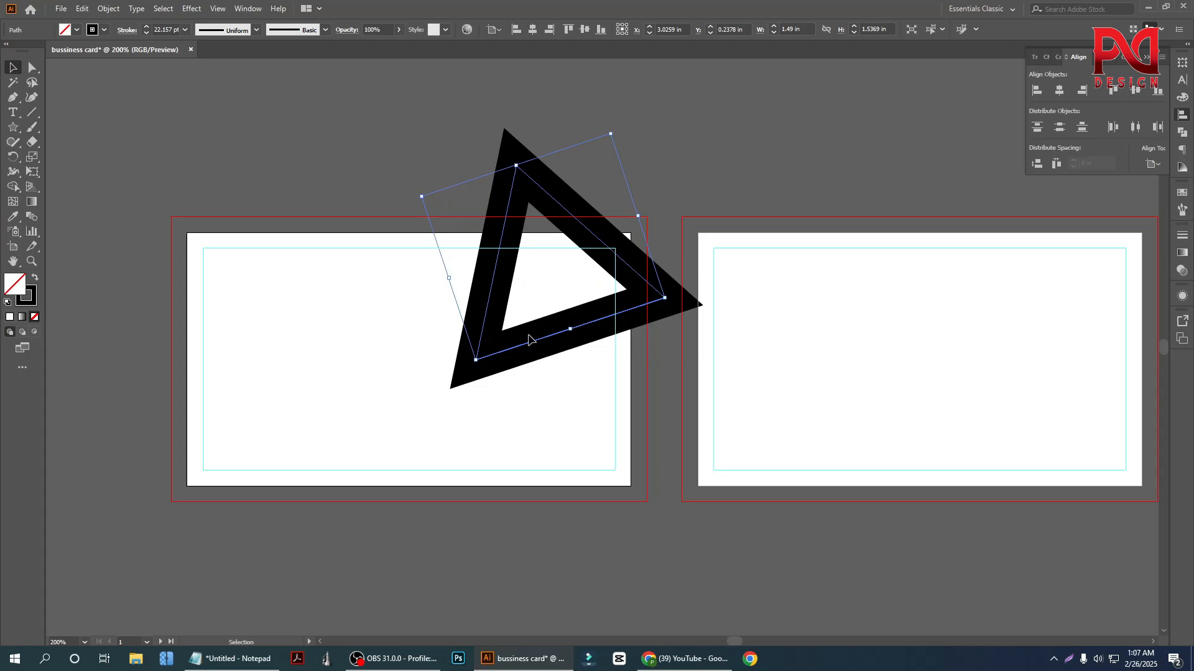
click(147, 28)
click(148, 28)
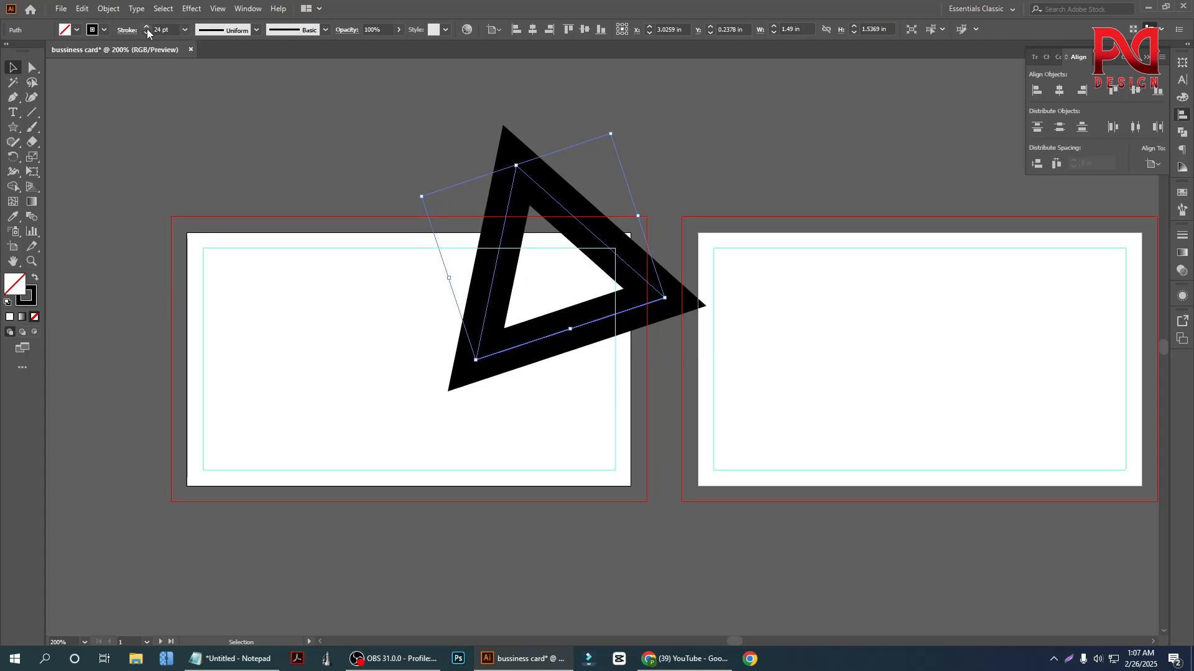
click(146, 33)
click(147, 33)
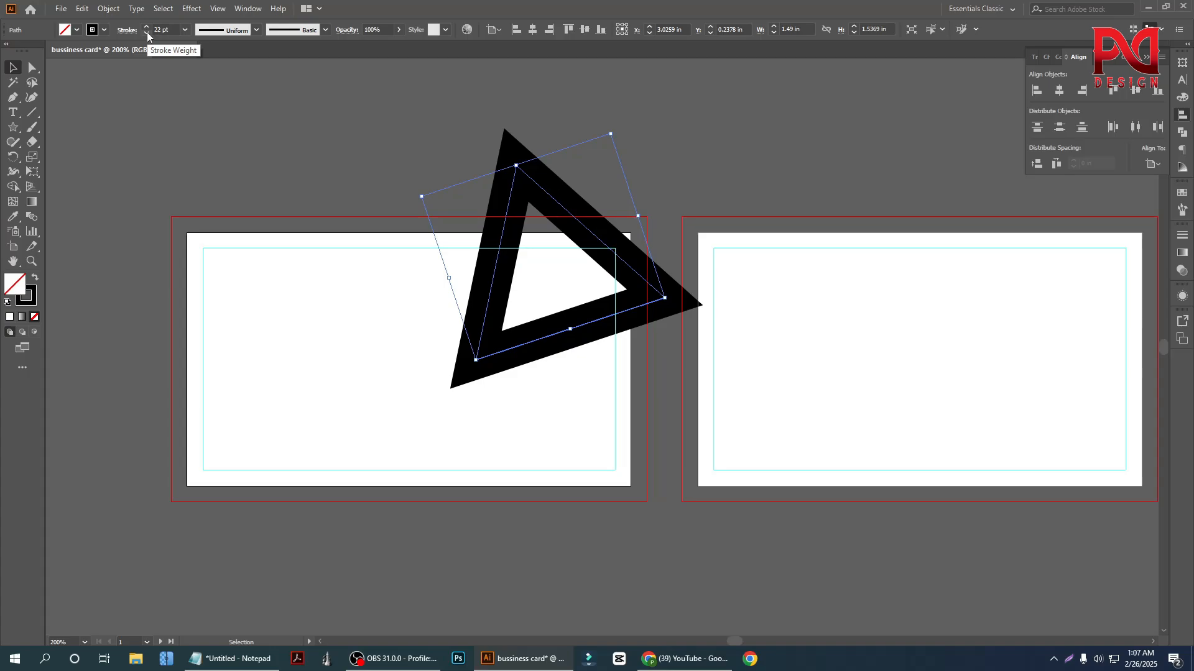
Expand the triangle's fill and stroke so the thick outline becomes a filled shape
click(108, 9)
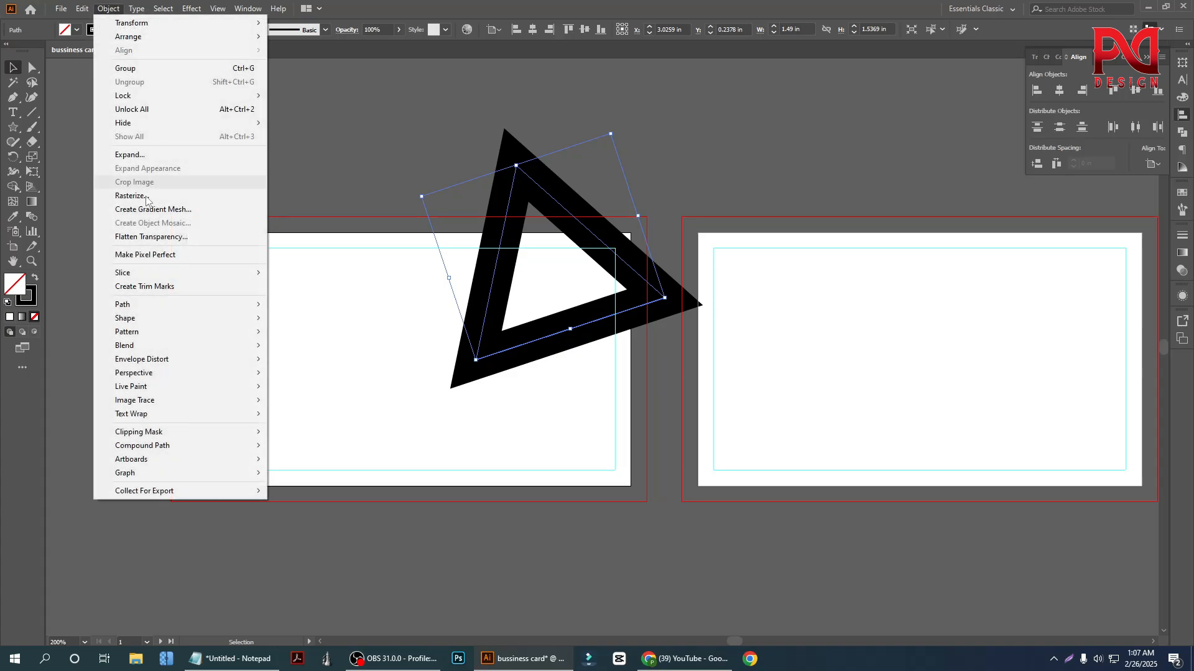
click(124, 153)
click(574, 404)
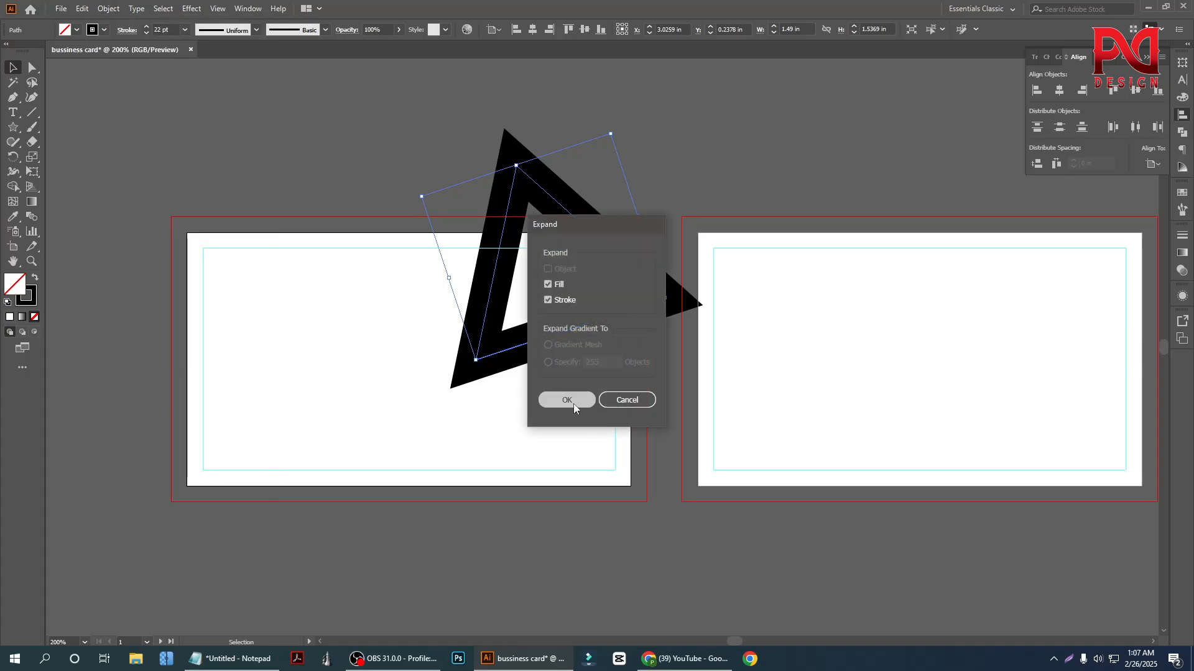
drag(385, 341, 576, 414)
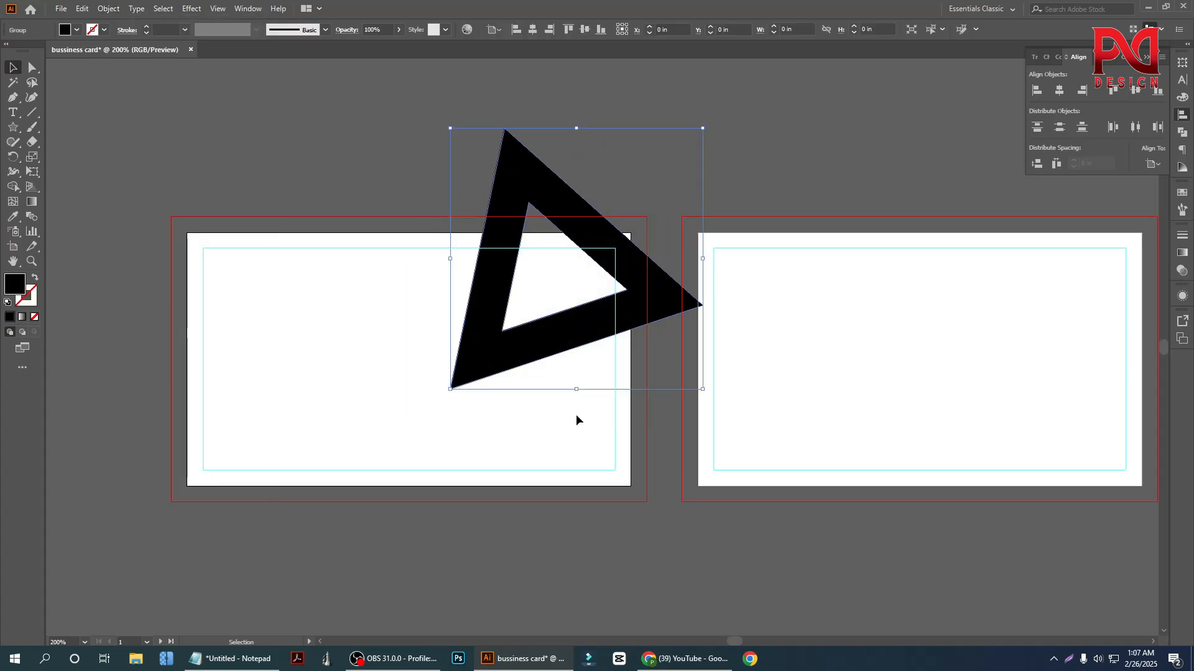
Fill the expanded triangle with the bright red swatch after trying orange, and deselect it
click(92, 31)
click(112, 51)
click(104, 51)
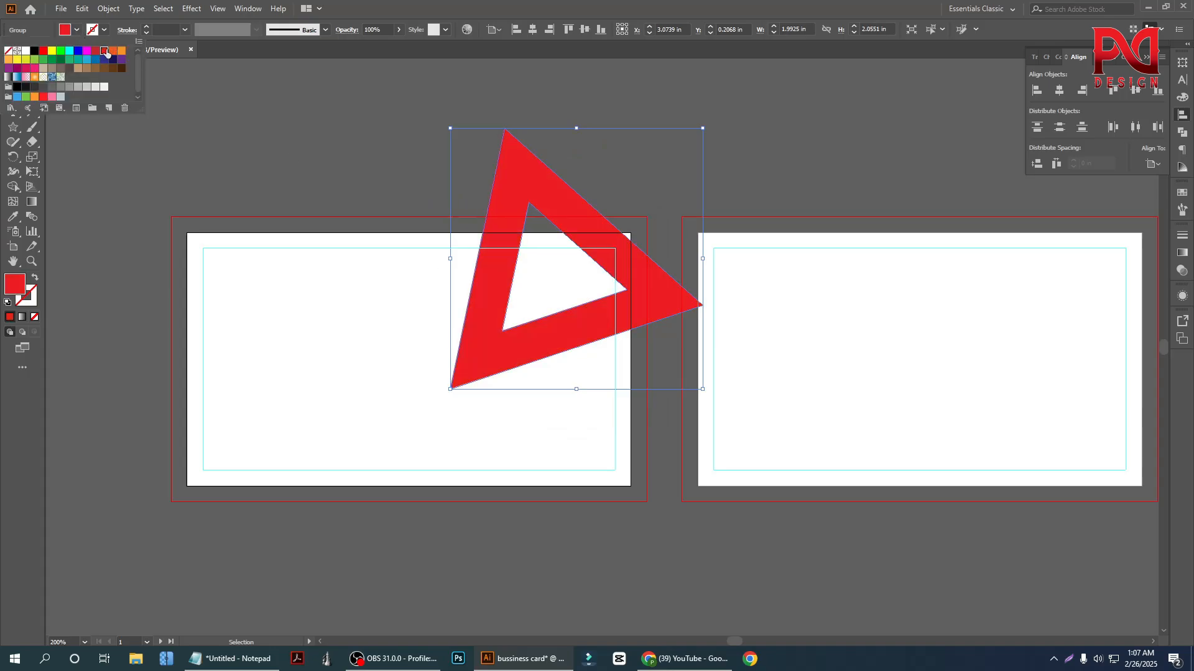
click(112, 51)
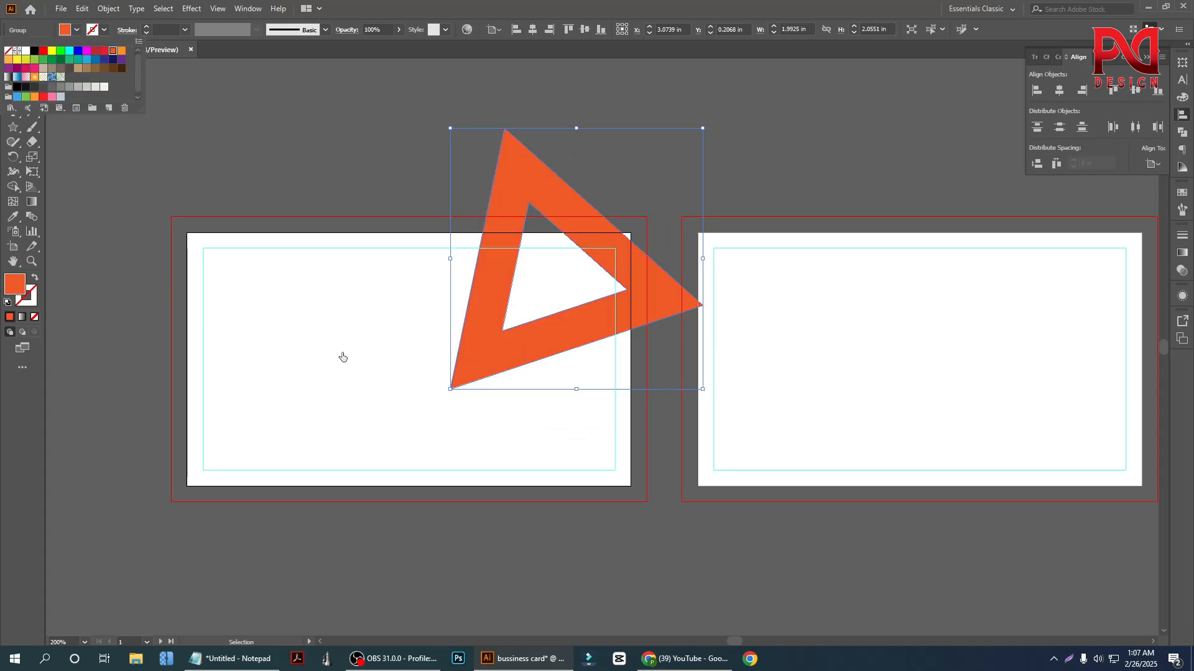
click(104, 52)
click(403, 343)
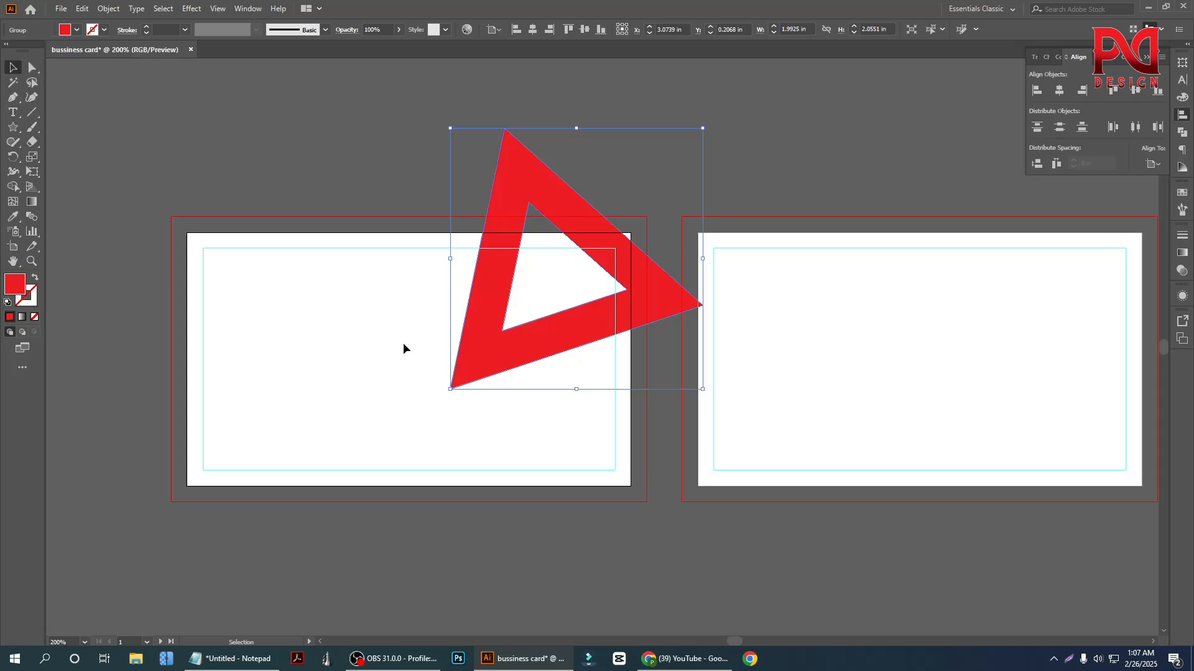
click(405, 338)
Select the red triangle and display the document's color swatches
scroll(532, 364, down, 1)
scroll(535, 336, up, 2)
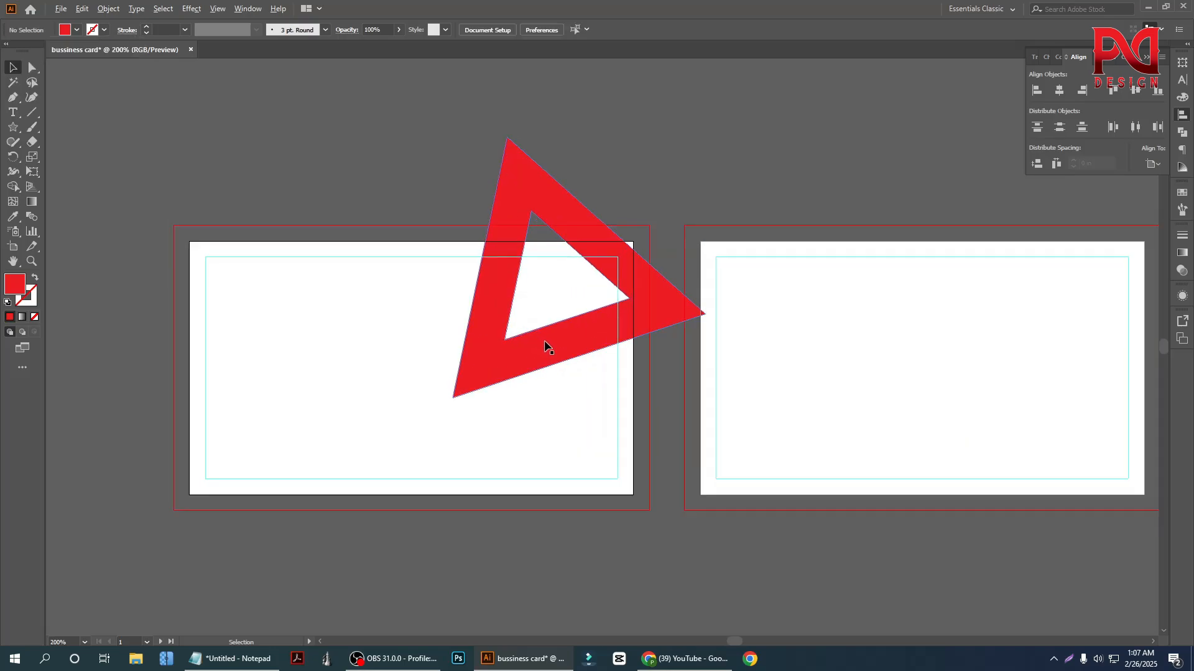
scroll(503, 330, down, 1)
scroll(512, 351, up, 1)
click(462, 264)
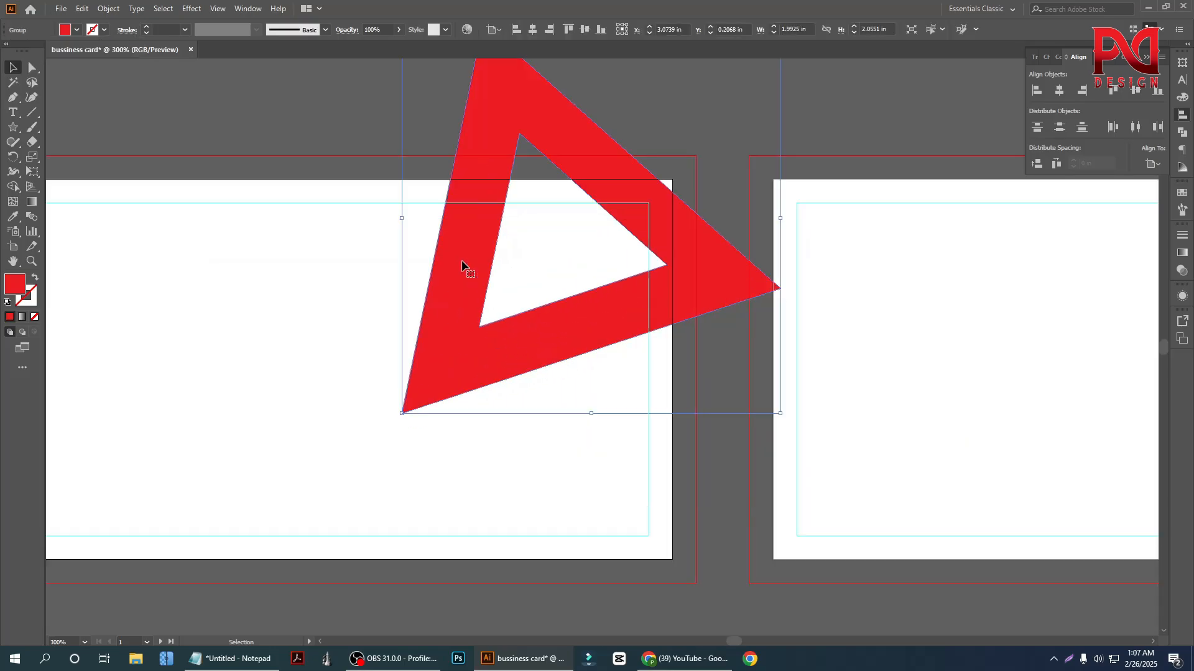
click(1183, 193)
click(1184, 212)
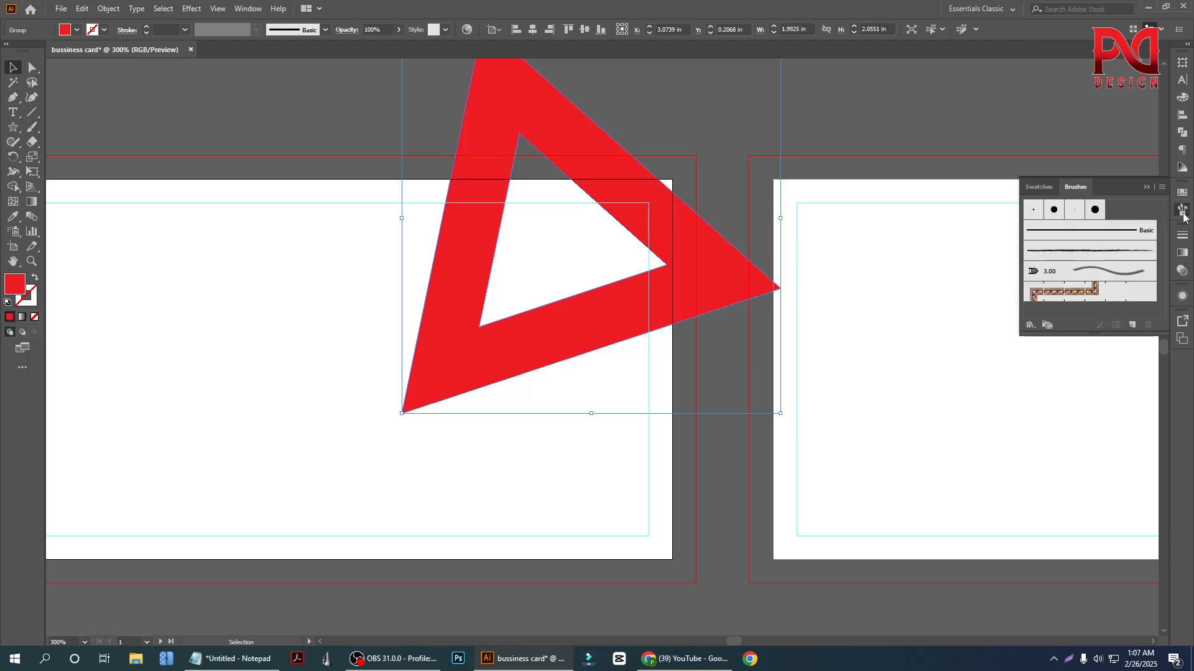
click(1183, 239)
click(1183, 193)
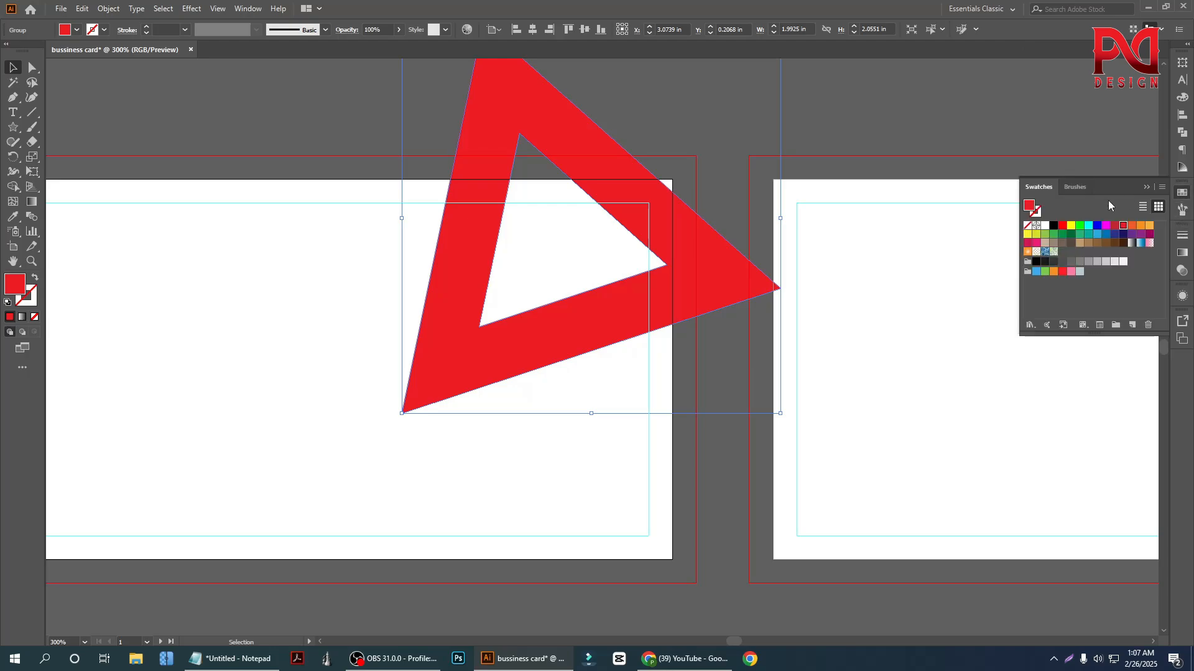
click(1162, 187)
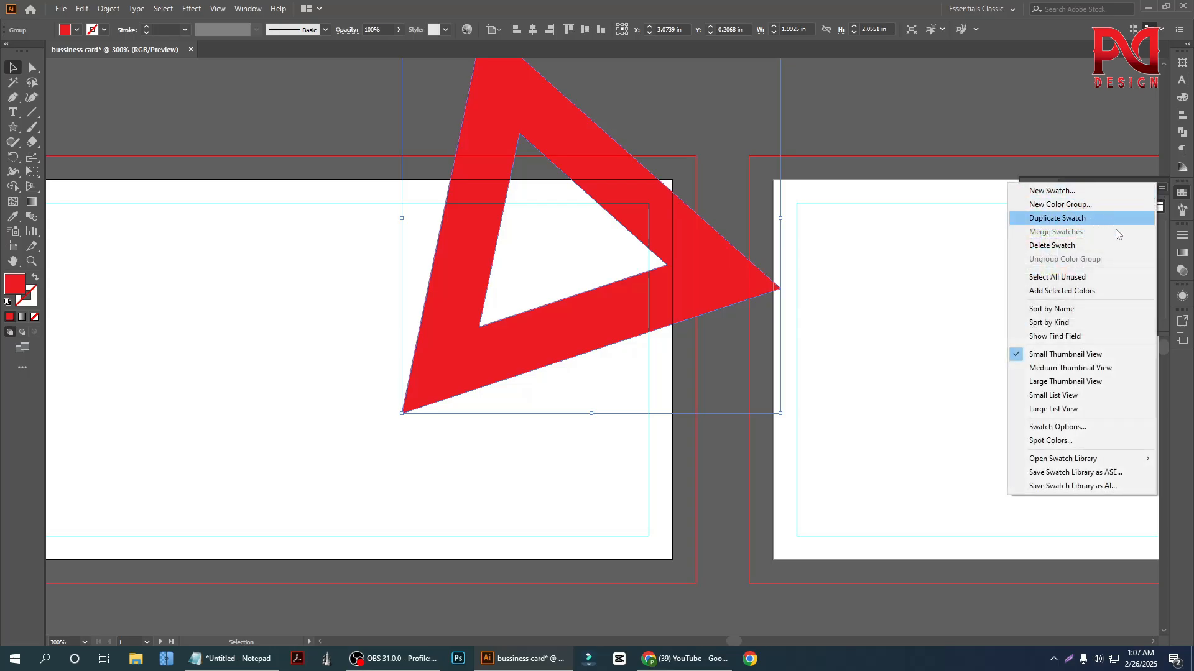
click(1164, 274)
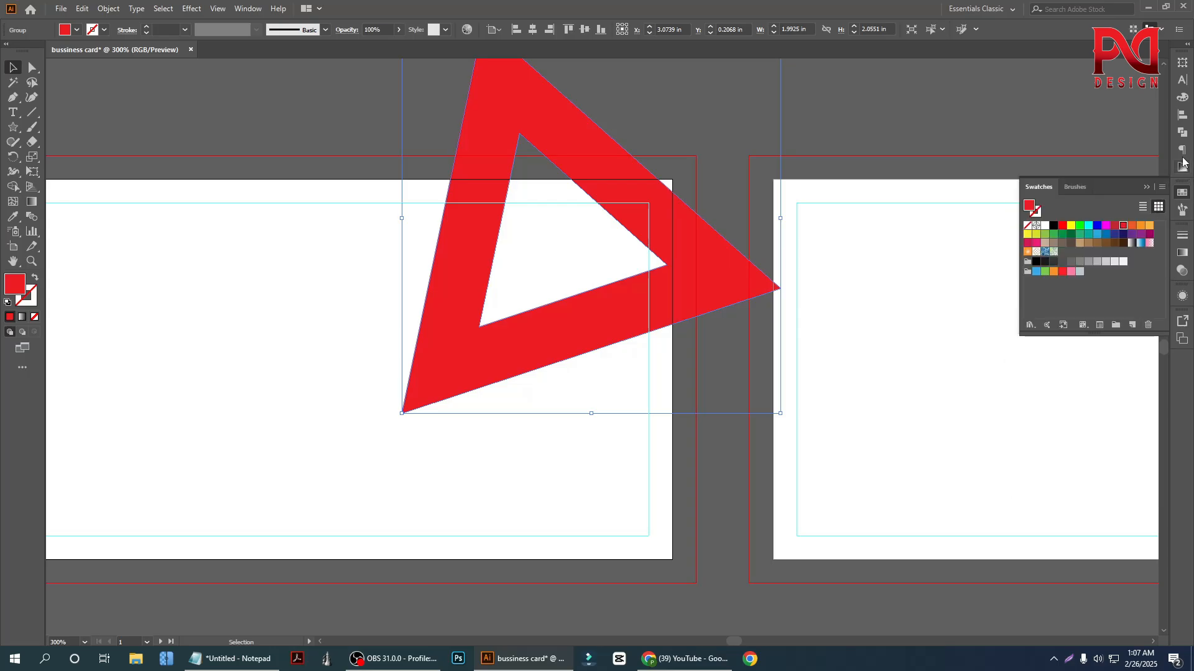
Hide the Swatches panel, show it again, and compare its list and thumbnail views
click(247, 9)
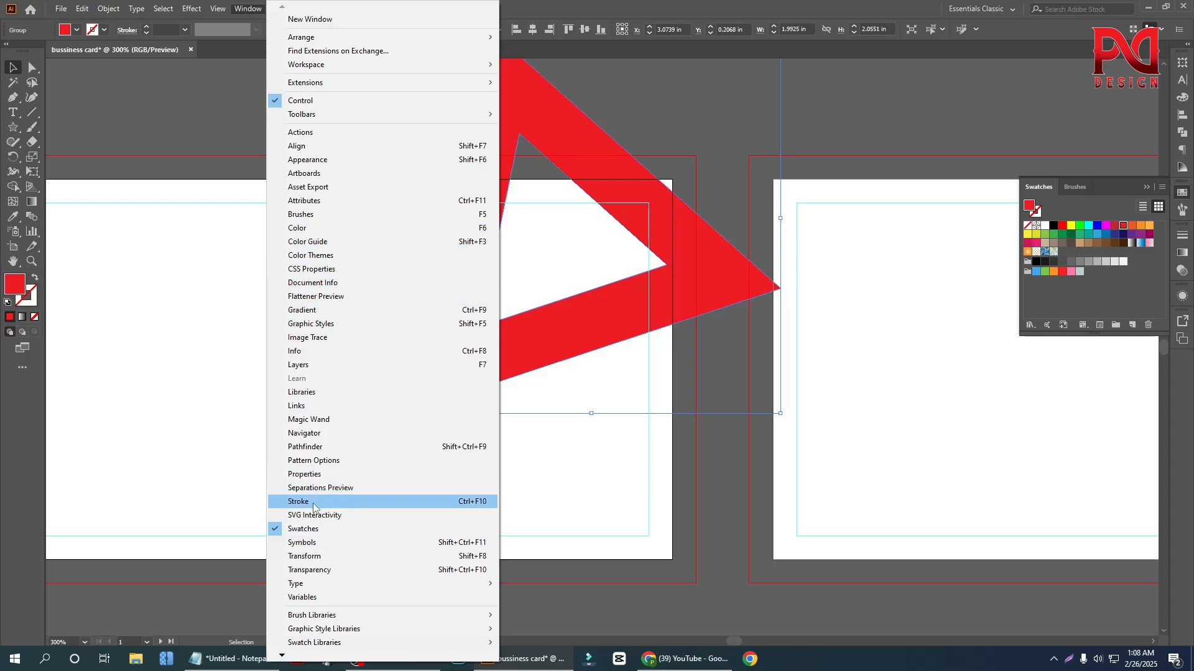
click(313, 529)
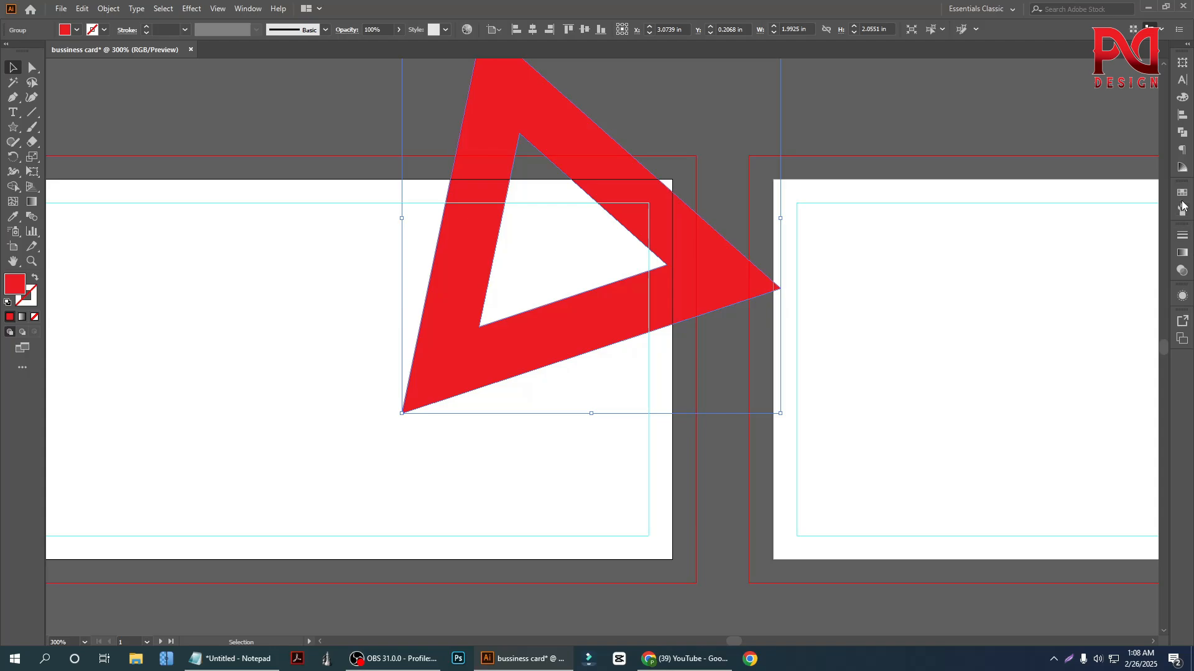
click(1182, 199)
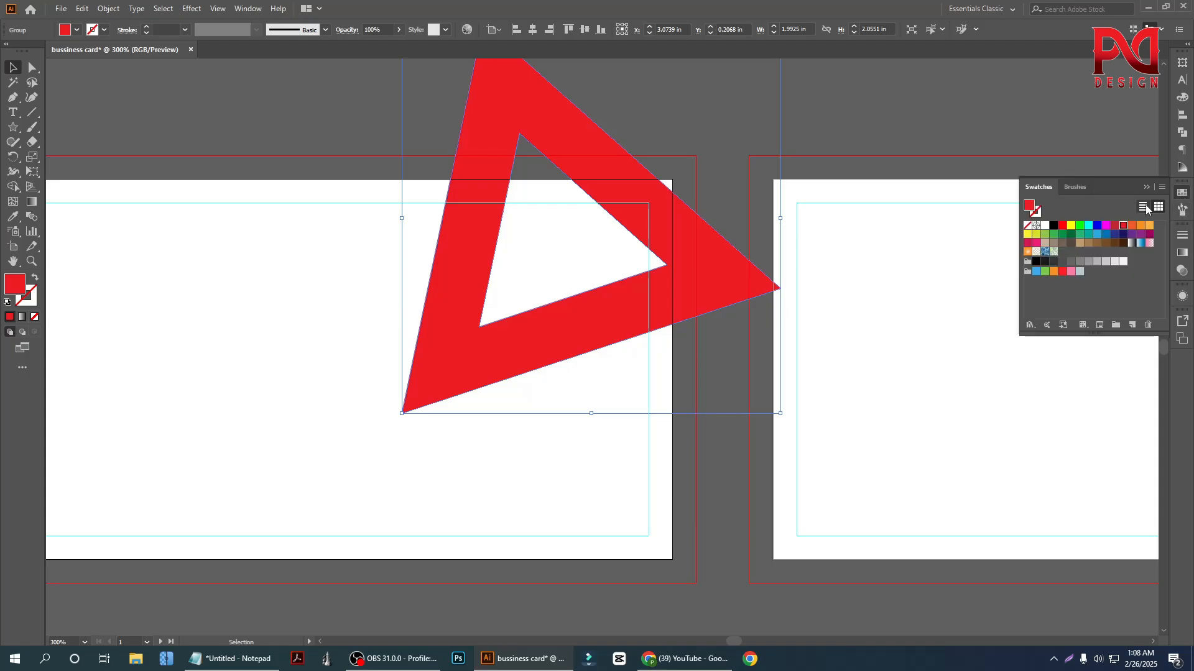
click(1144, 207)
click(1156, 208)
Try the orange swatch as the triangle's fill and return to the bright red swatch
click(1132, 226)
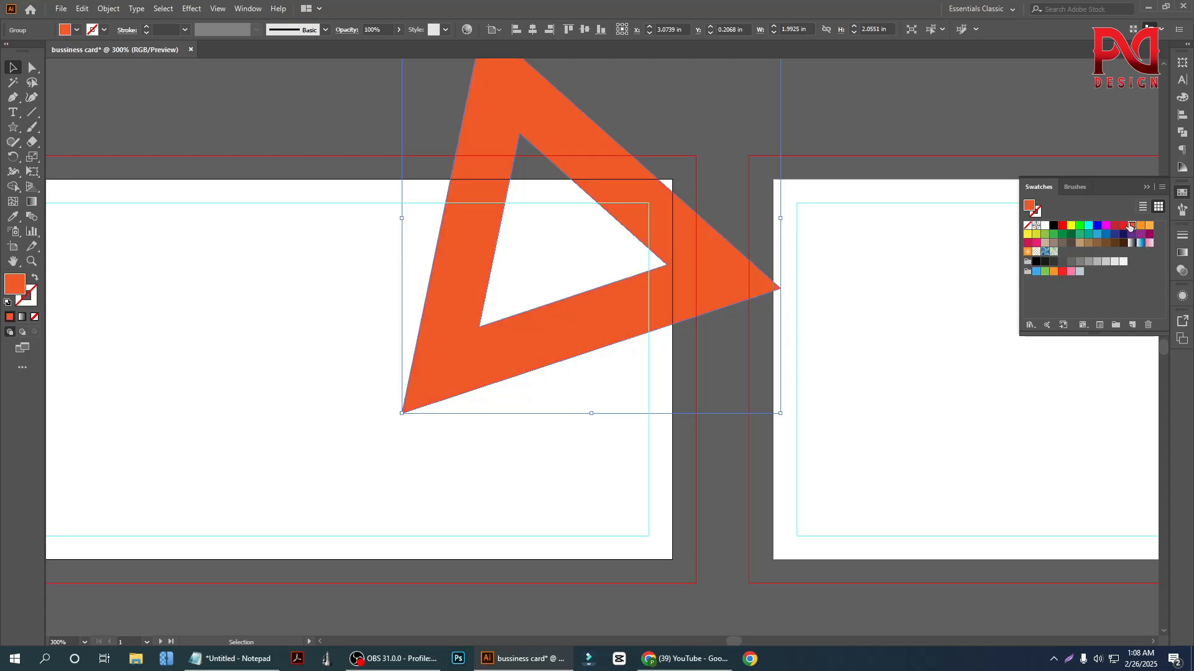
click(1123, 227)
click(778, 398)
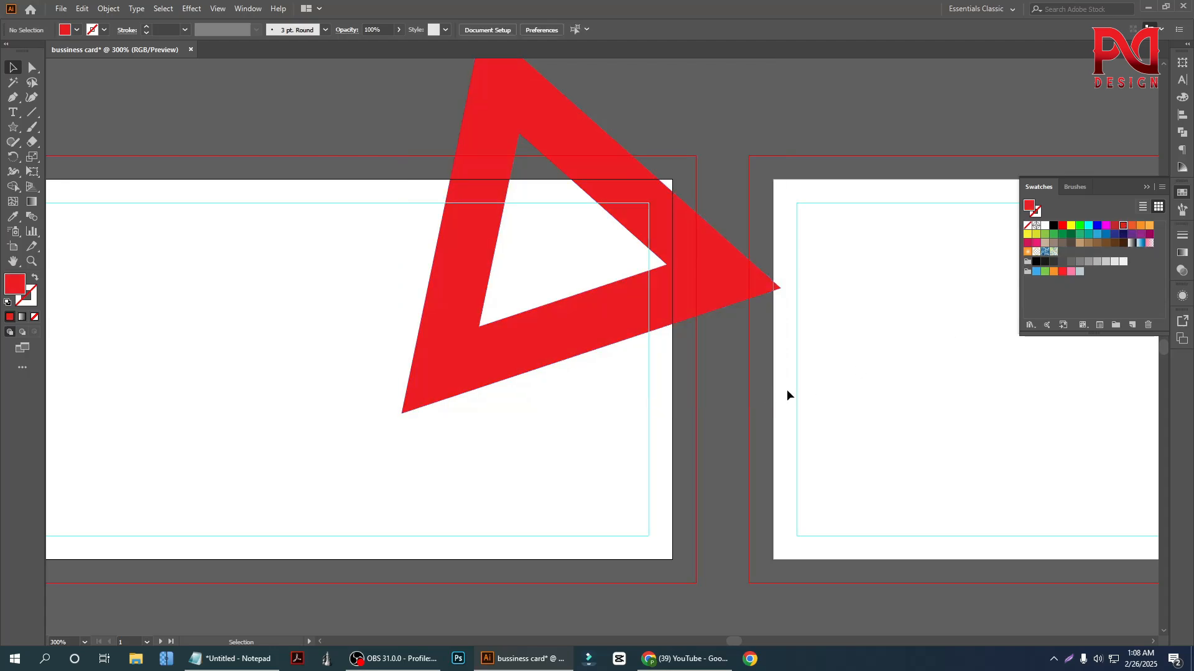
Change the triangle's fill to the deeper red D3001A with the Color Picker and deselect it
click(546, 339)
double_click(15, 286)
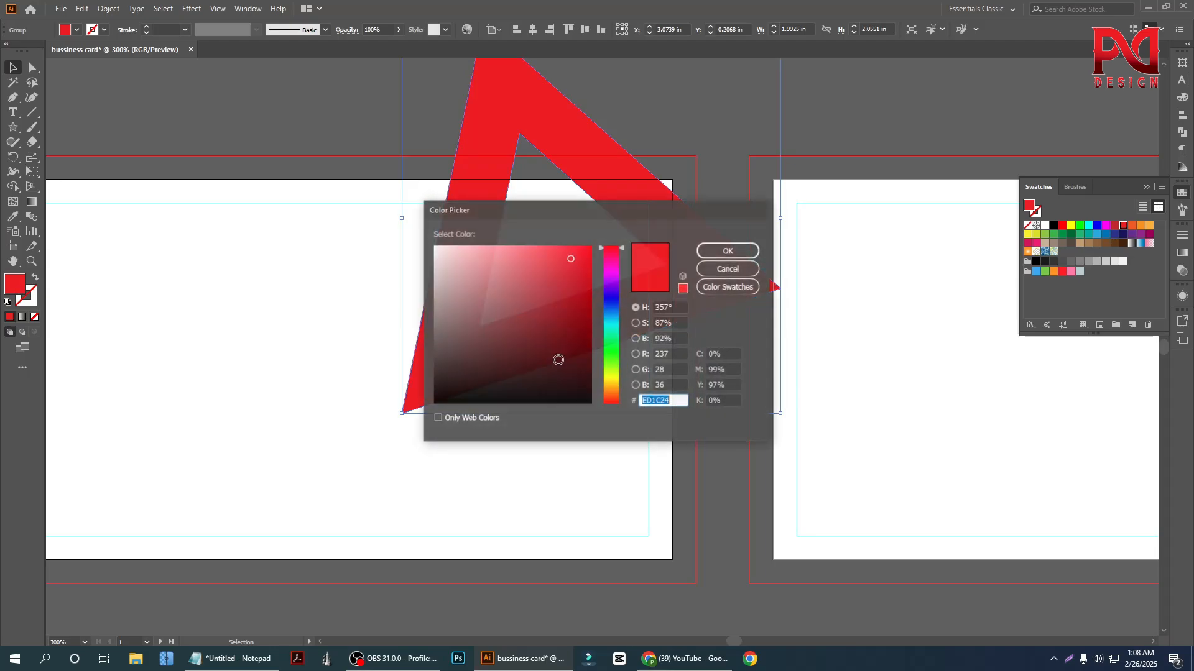
drag(640, 212, 861, 251)
drag(793, 301, 819, 328)
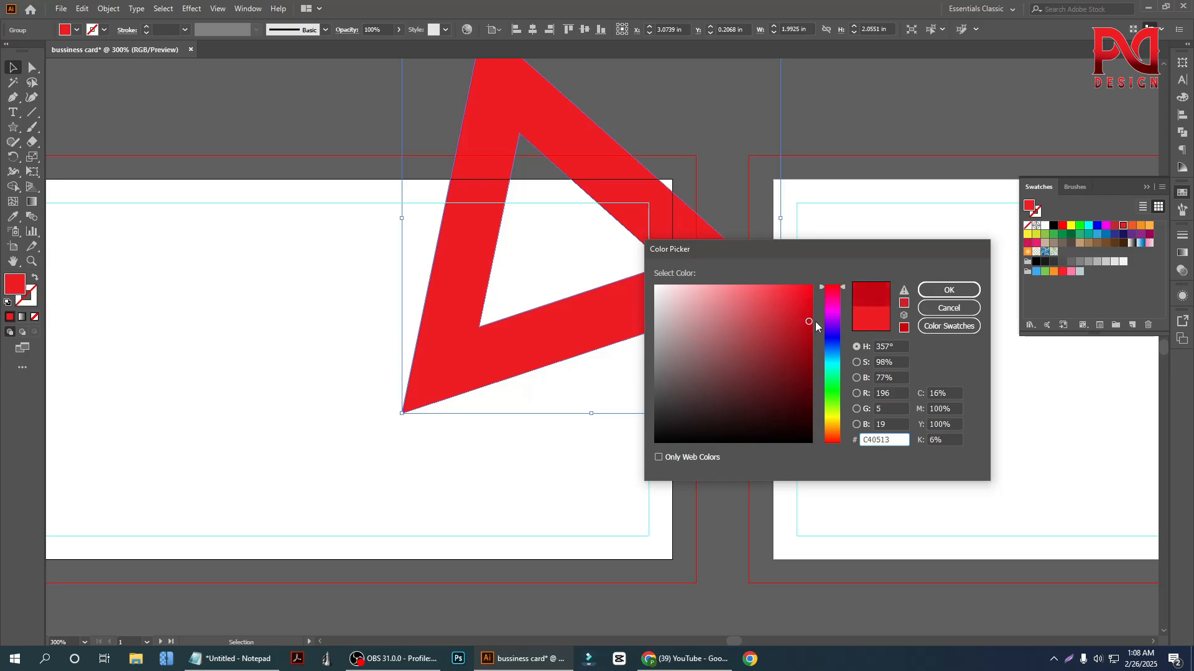
click(948, 290)
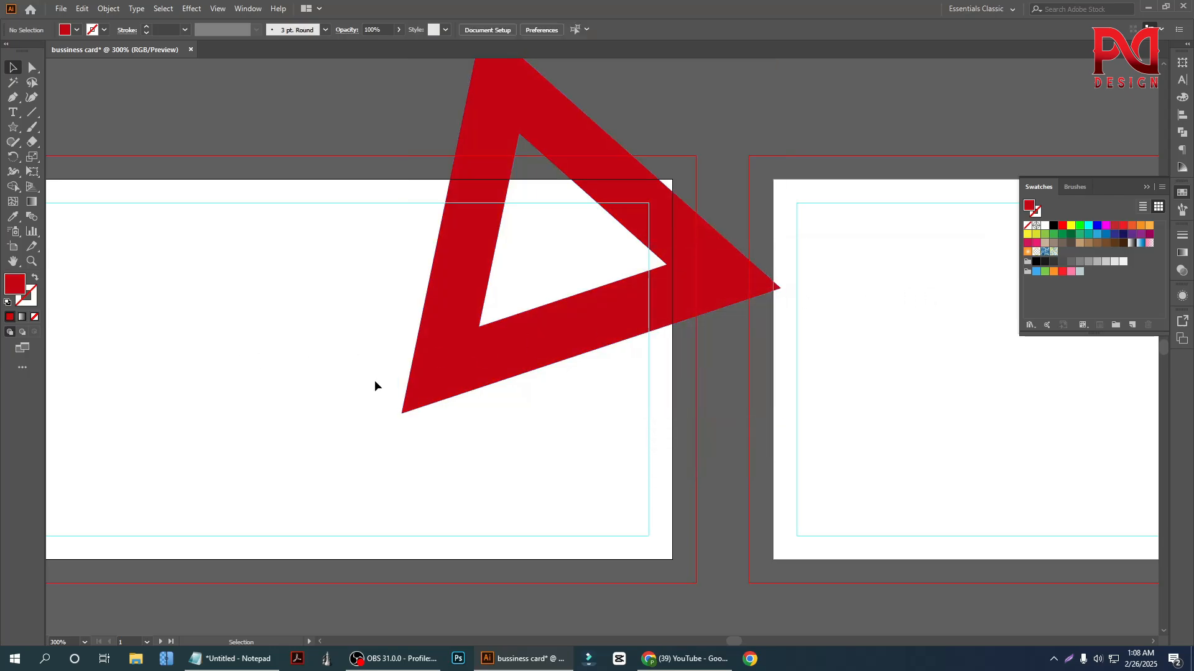
scroll(410, 395, down, 1)
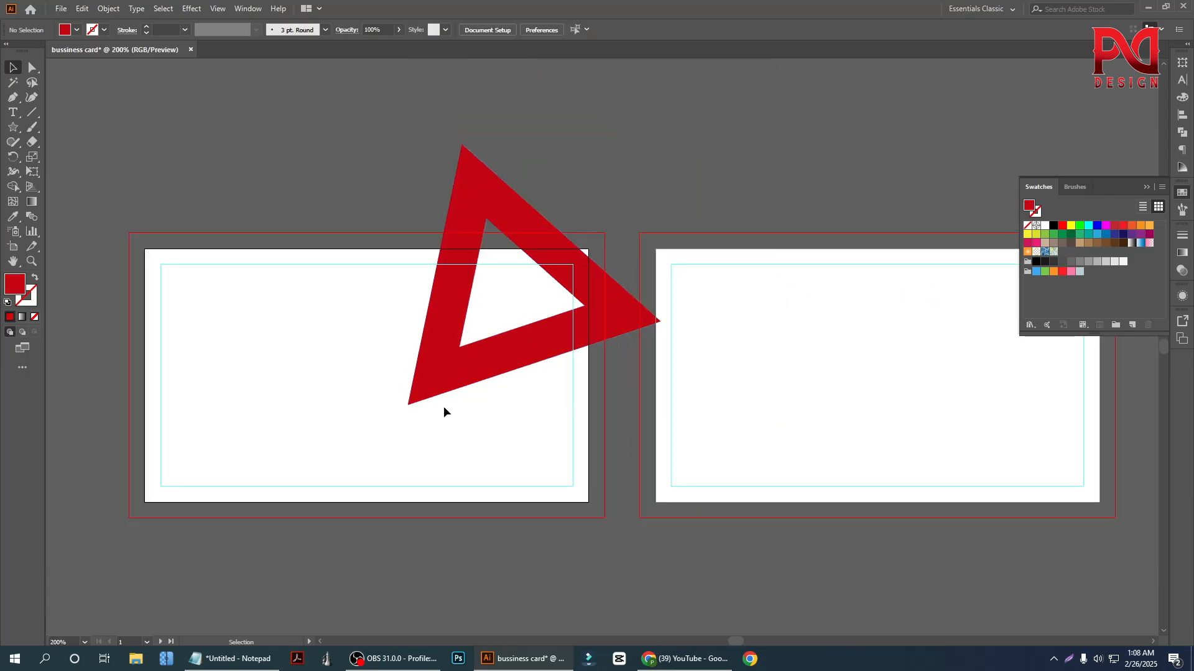
double_click(15, 288)
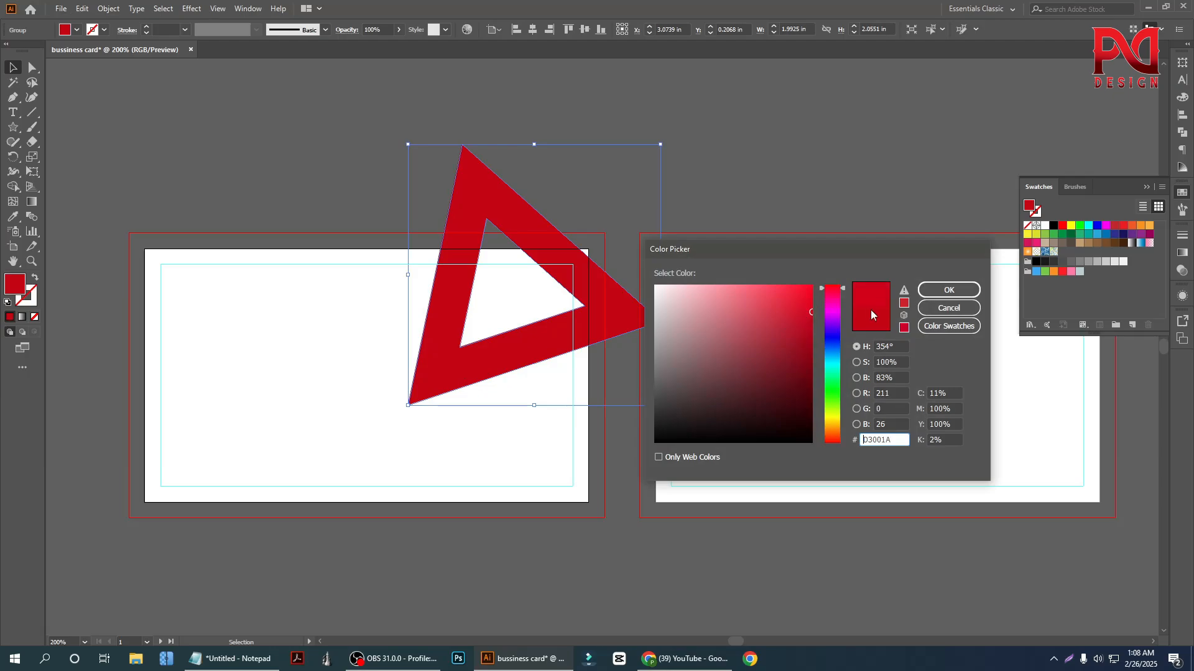
click(949, 290)
click(238, 421)
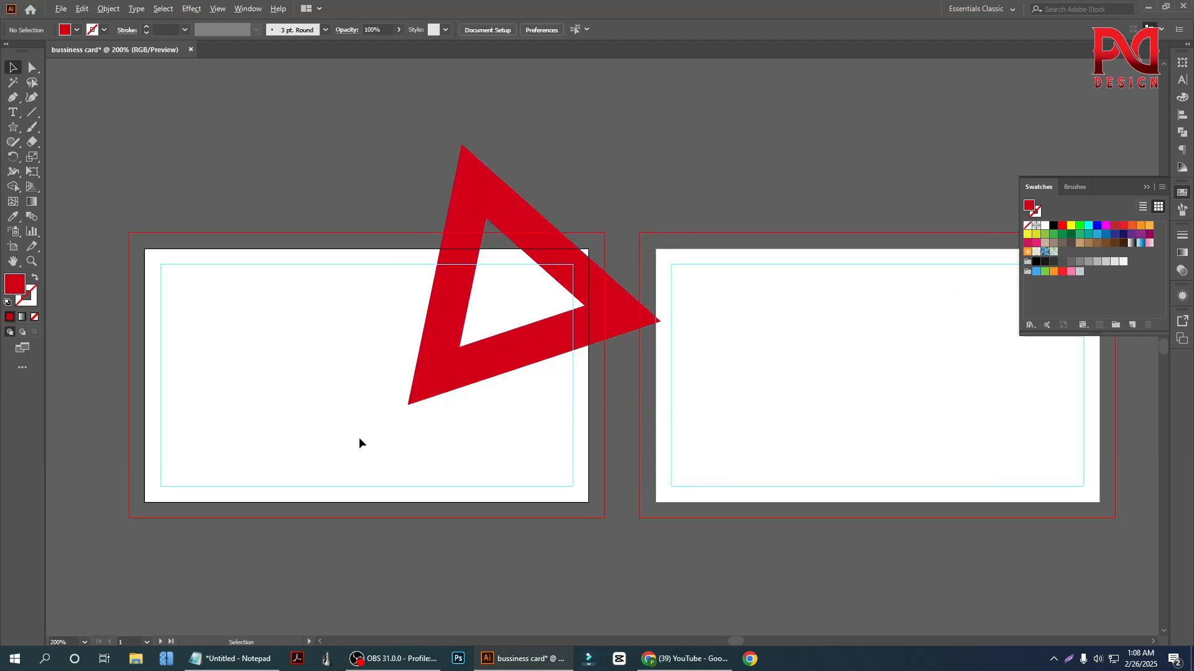
Round all inner and outer corners of the red triangle to a radius of about 0.16 in
click(418, 400)
scroll(419, 400, up, 1)
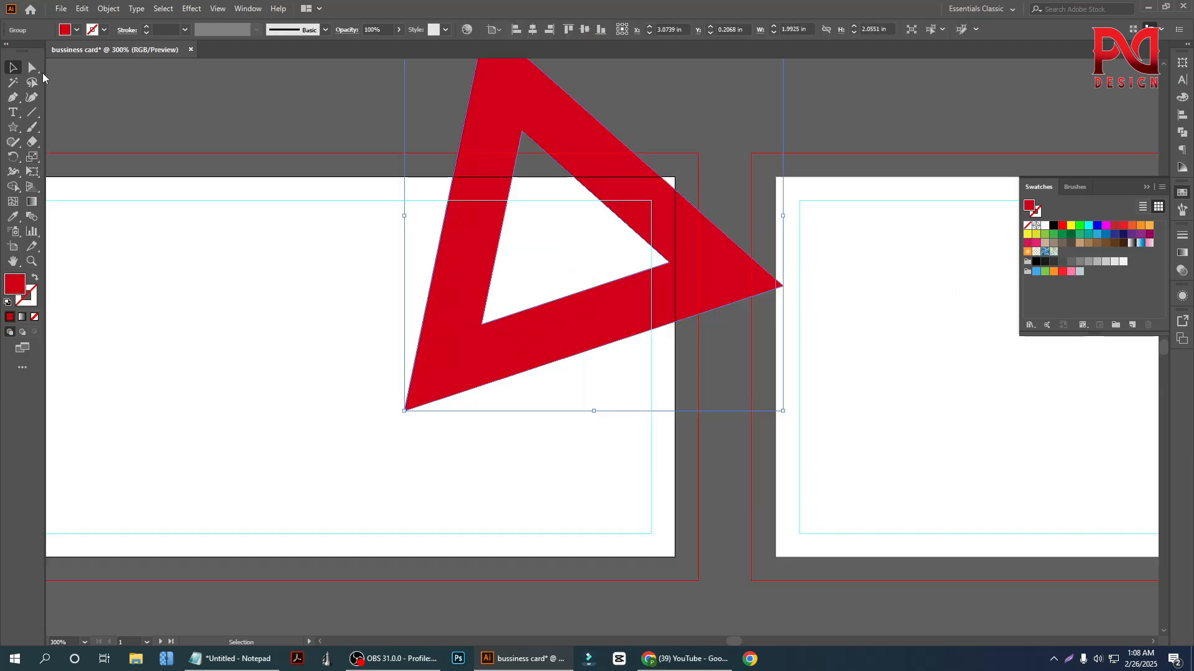
click(33, 68)
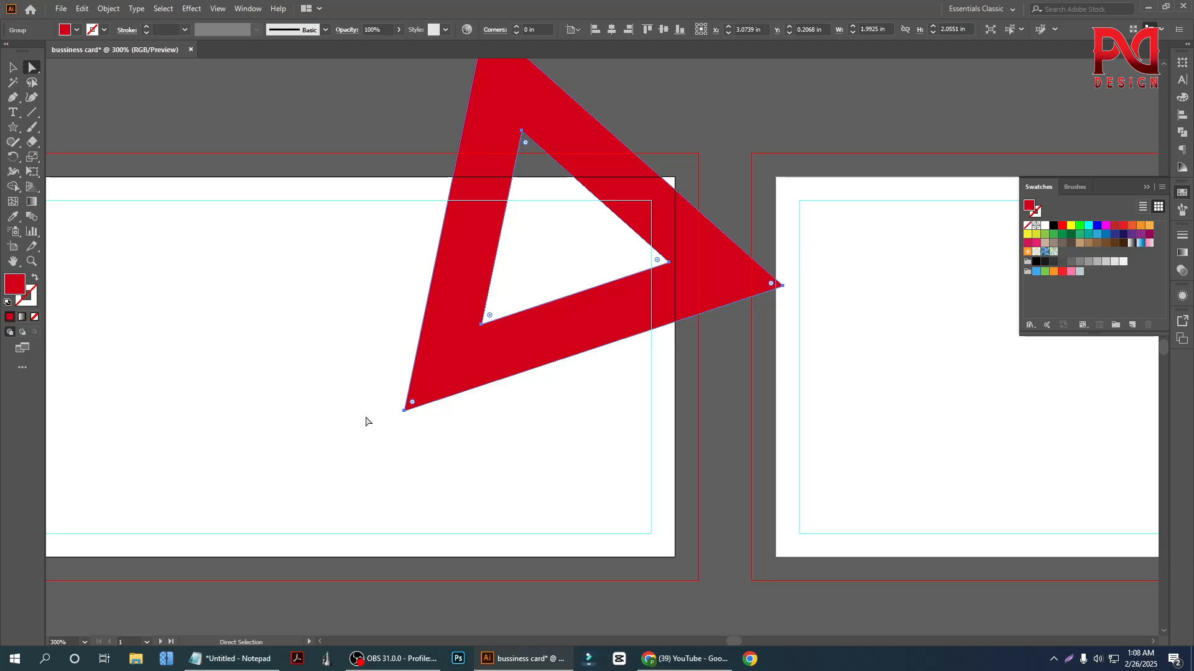
scroll(442, 367, down, 1)
scroll(507, 341, up, 1)
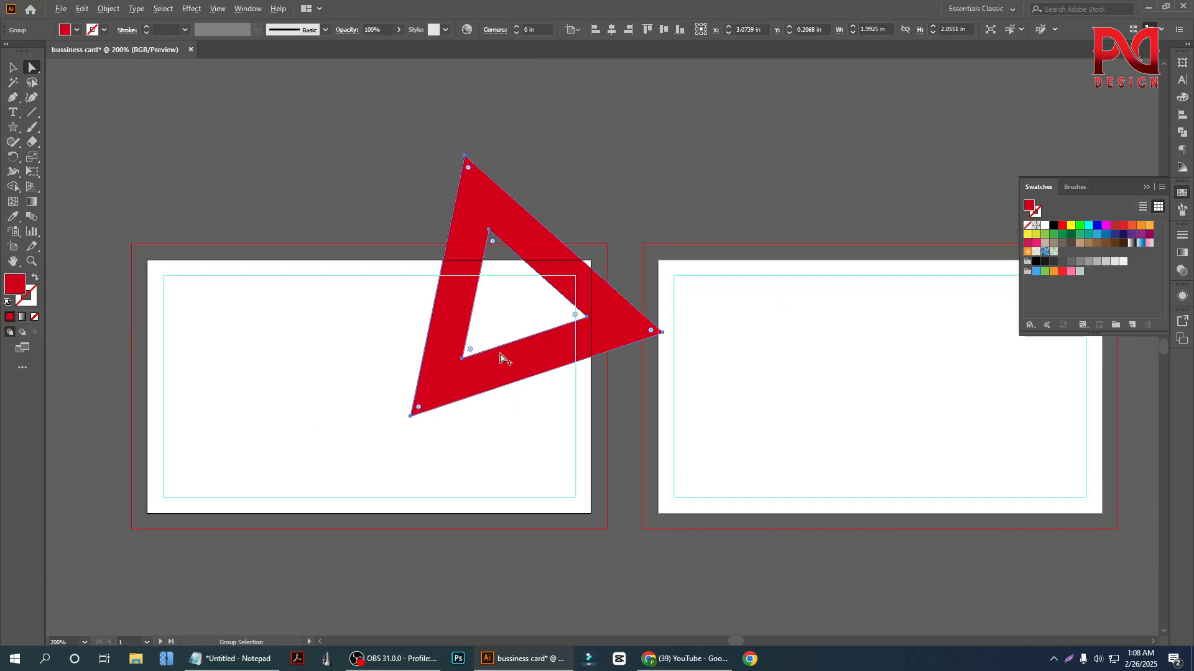
scroll(501, 354, up, 1)
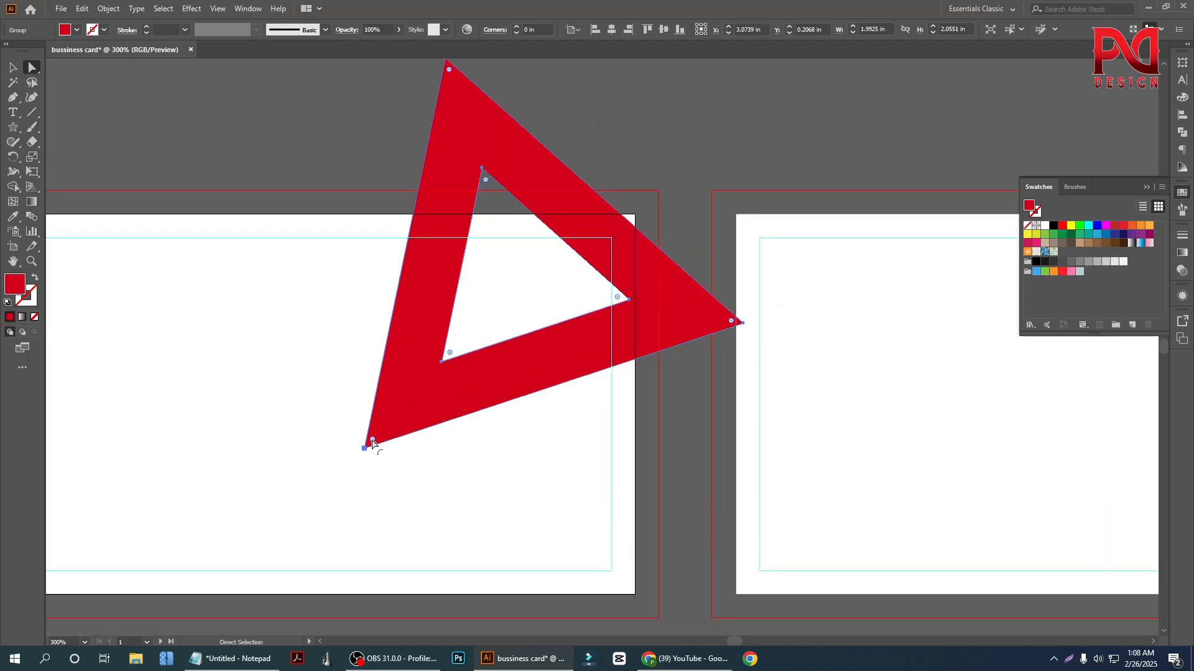
drag(373, 442, 407, 420)
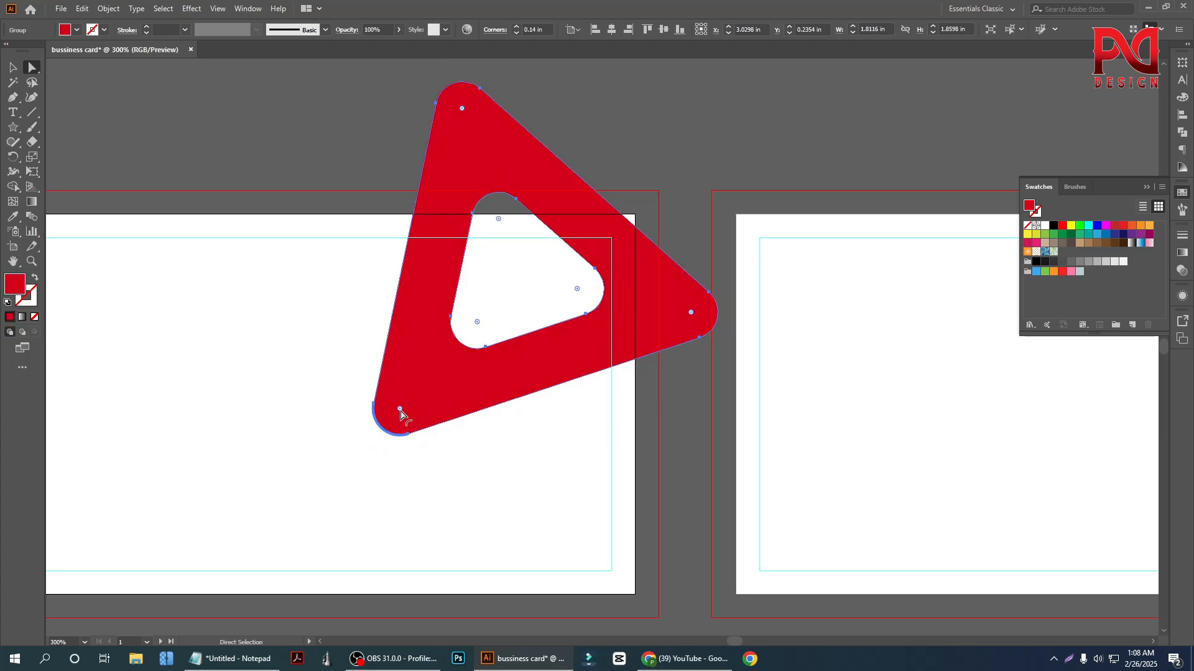
drag(399, 409, 404, 404)
click(13, 67)
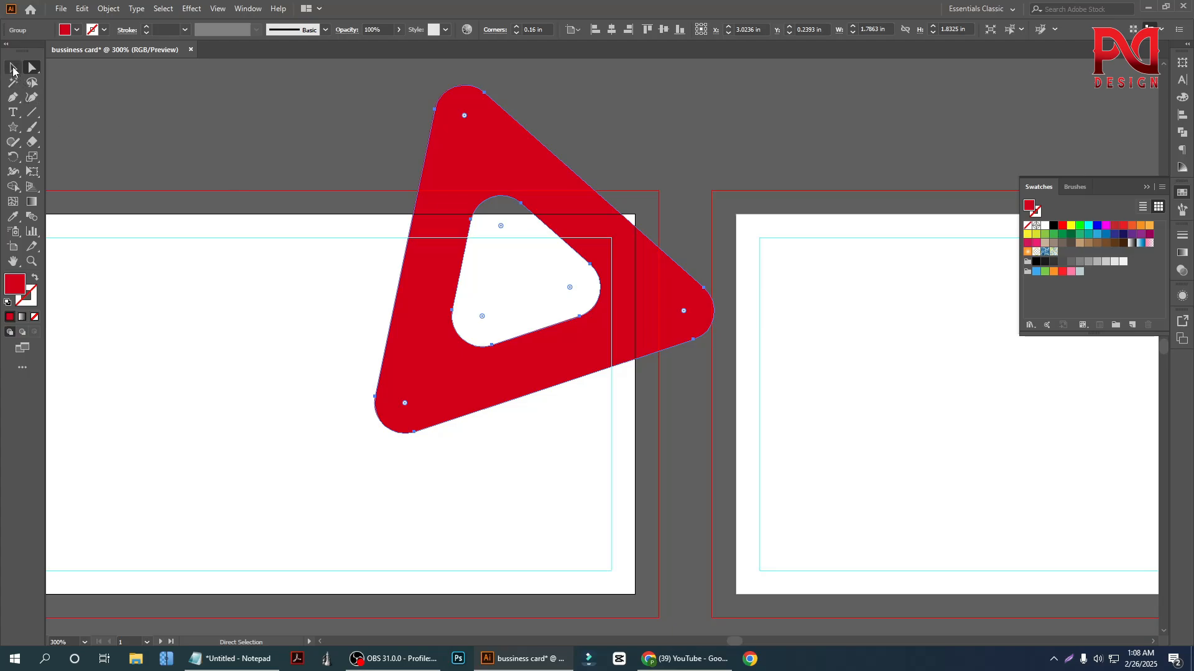
click(245, 289)
Rotate the red triangle, enlarge it to about 2.81 × 2.64 in, and move it over the gap between the two cards
scroll(508, 376, down, 1)
scroll(507, 376, down, 1)
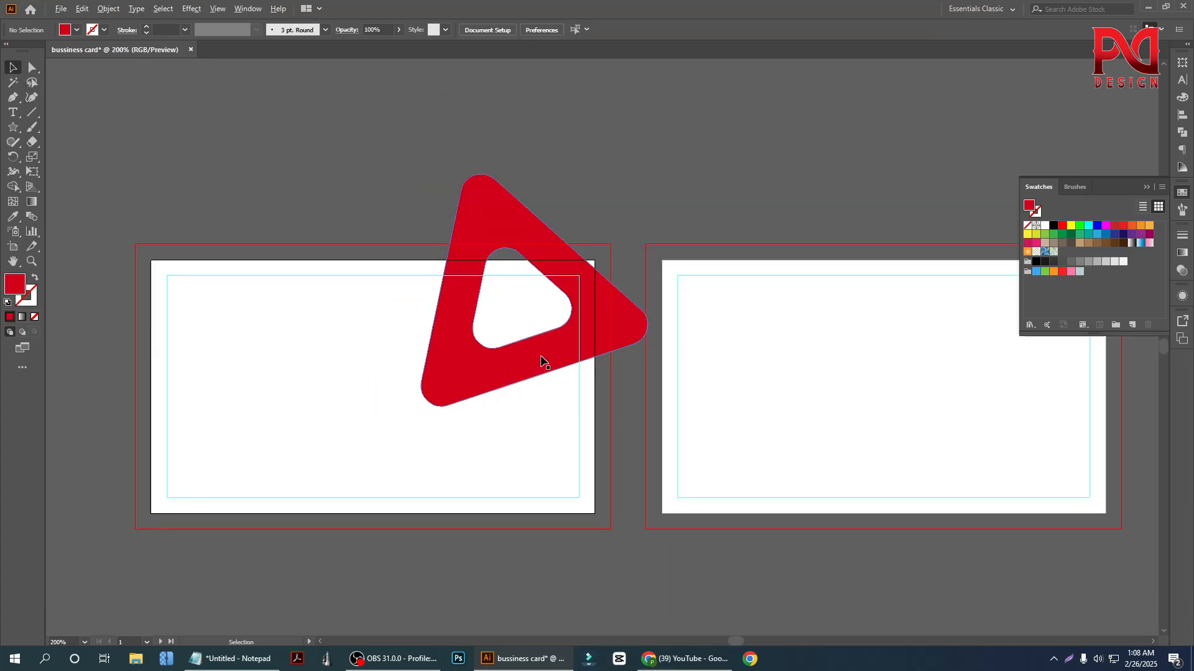
click(559, 357)
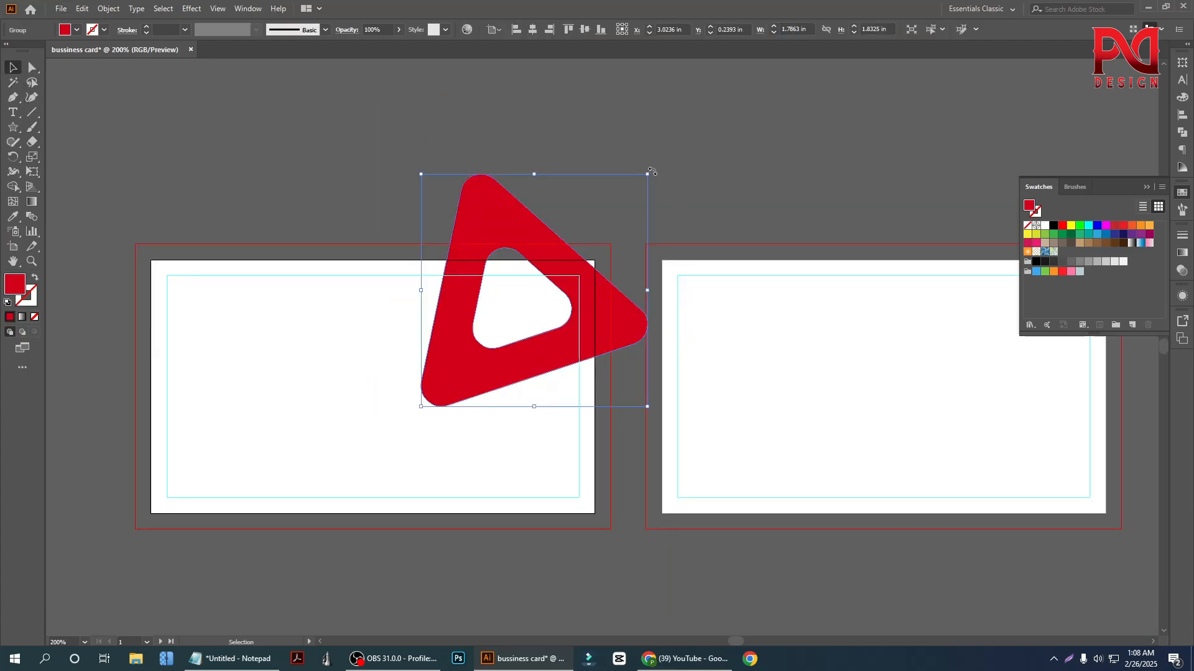
drag(652, 171, 633, 387)
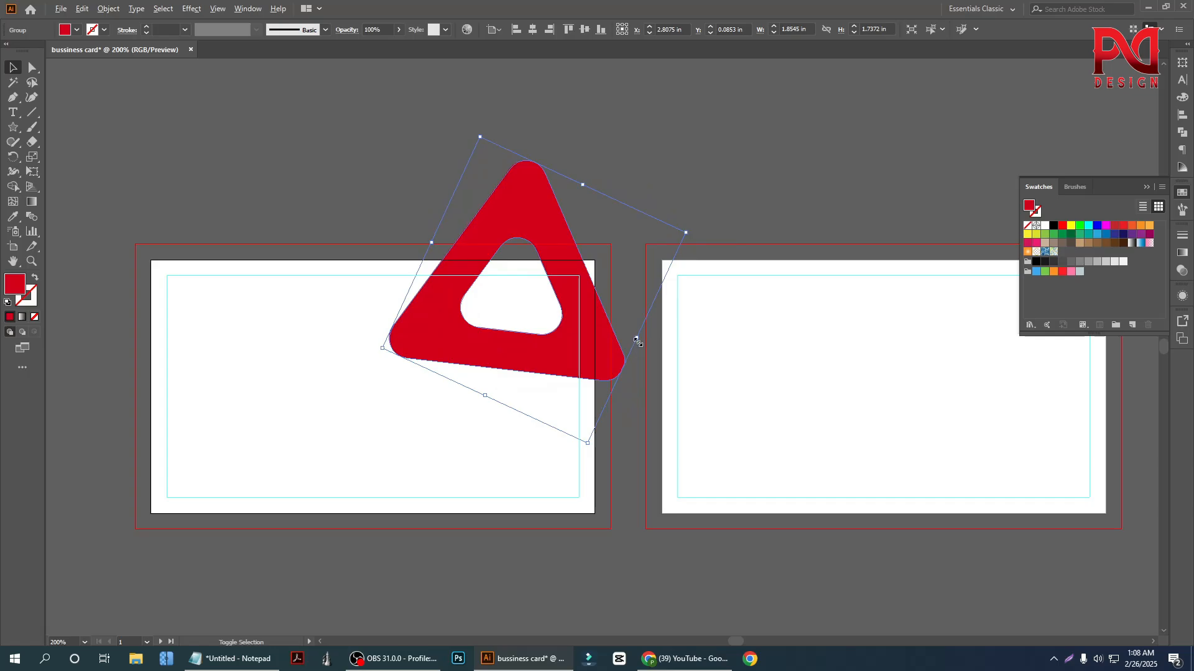
drag(637, 340, 690, 365)
drag(513, 381, 593, 452)
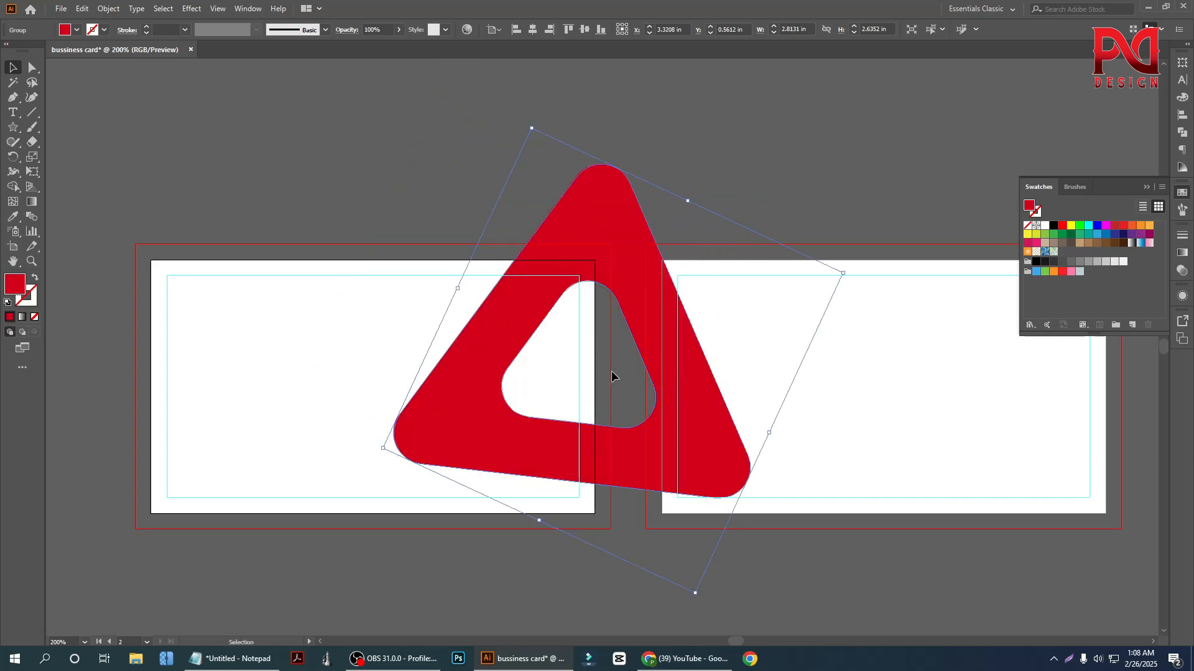
Adjust the red triangle's tilt so one corner points toward the second card, and shift it over the first card's right edge
drag(848, 272, 870, 329)
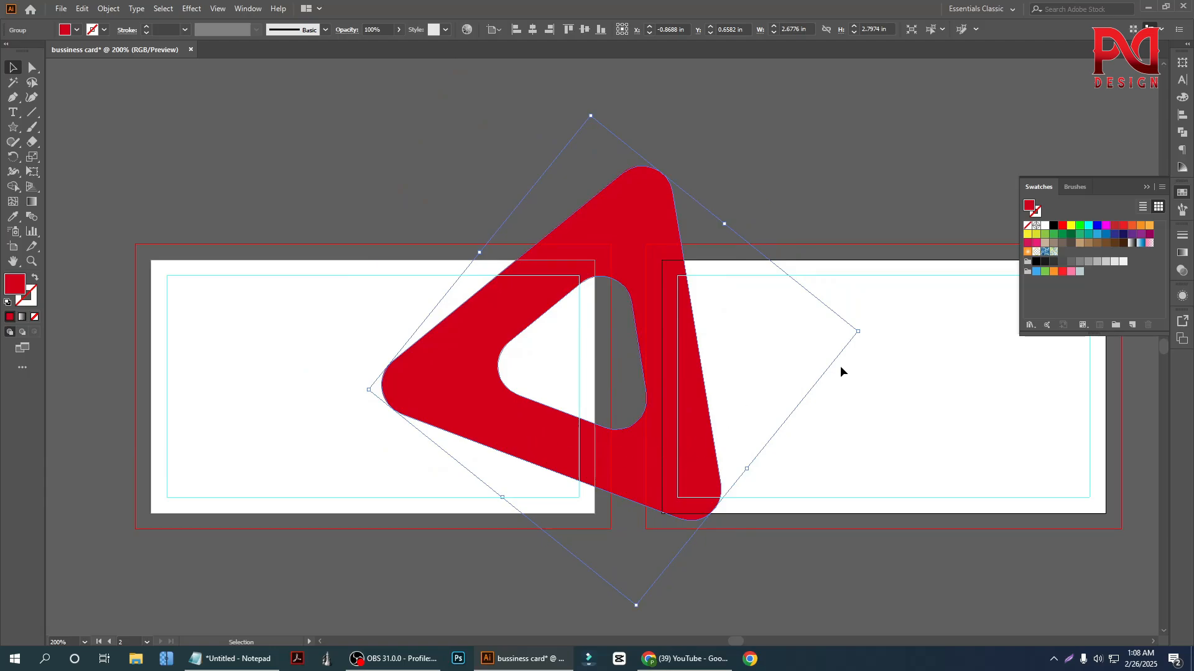
drag(863, 331, 815, 220)
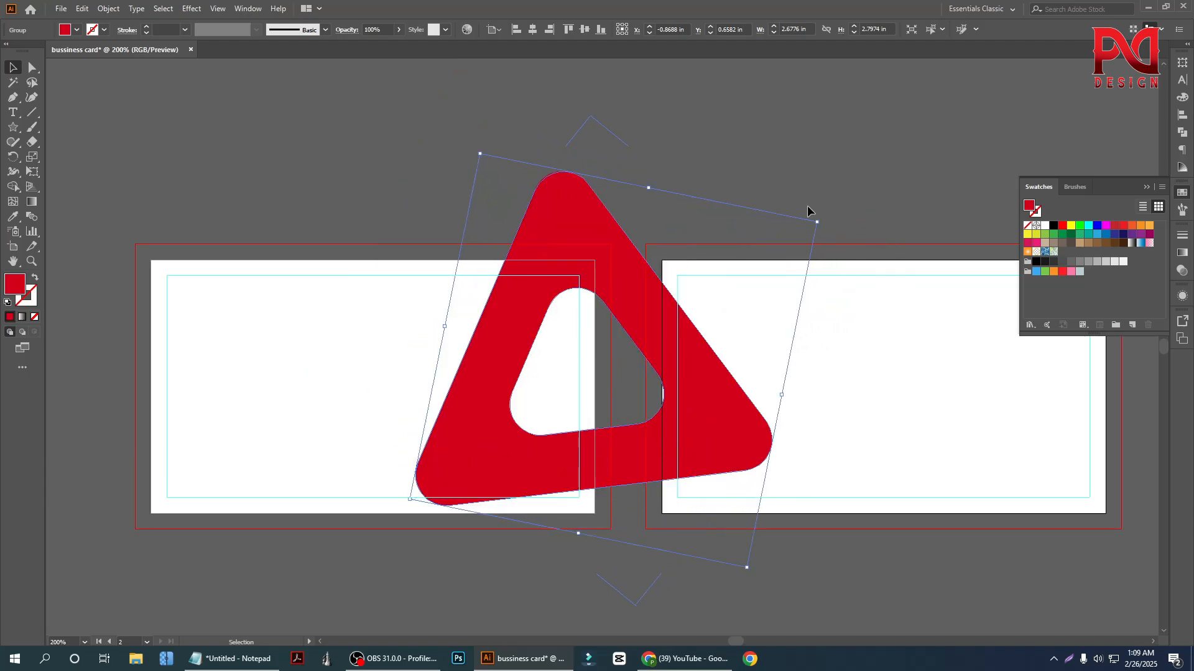
drag(492, 477, 491, 465)
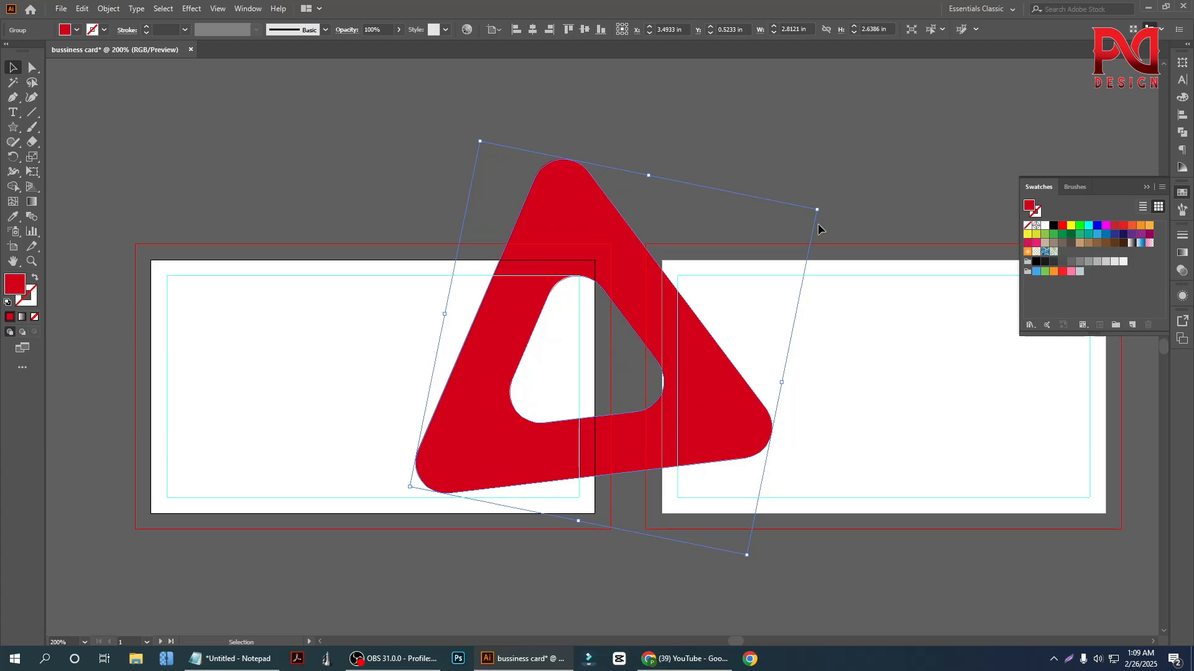
drag(821, 211, 784, 163)
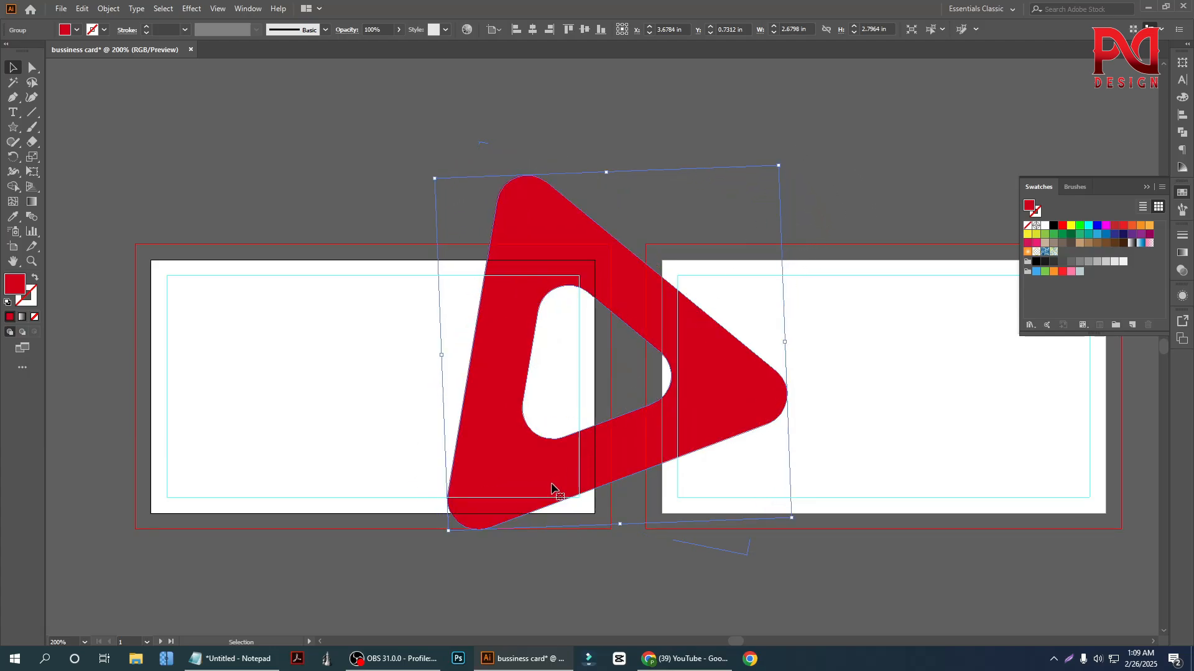
drag(553, 489, 551, 447)
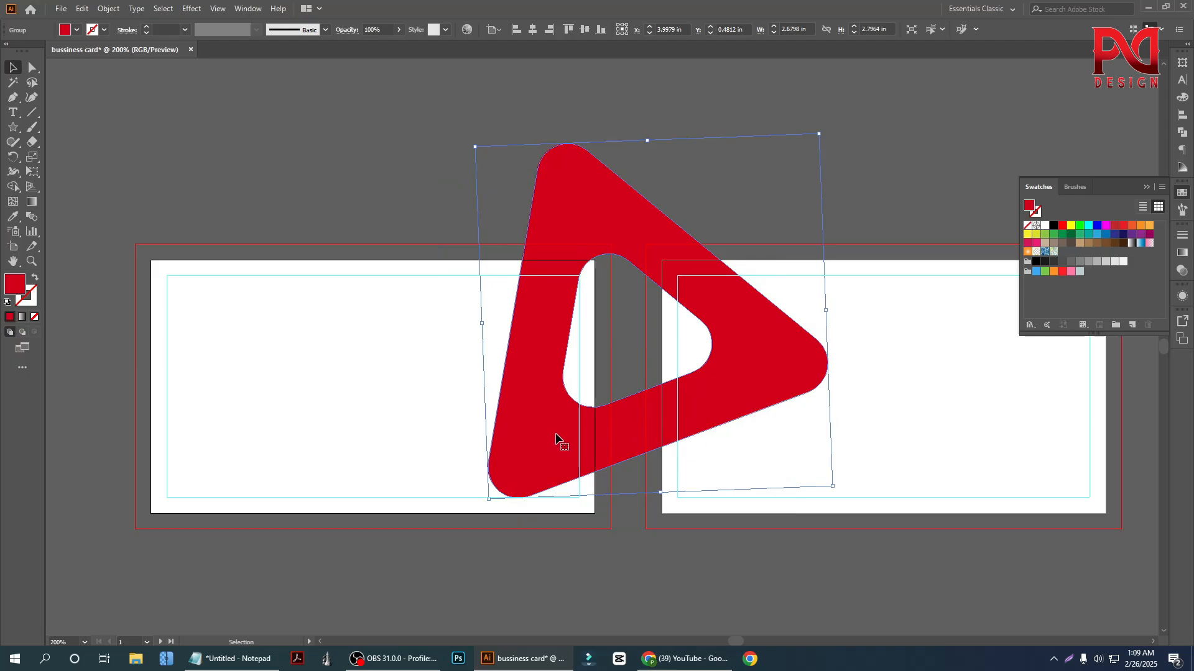
scroll(628, 425, down, 1)
drag(633, 413, 635, 427)
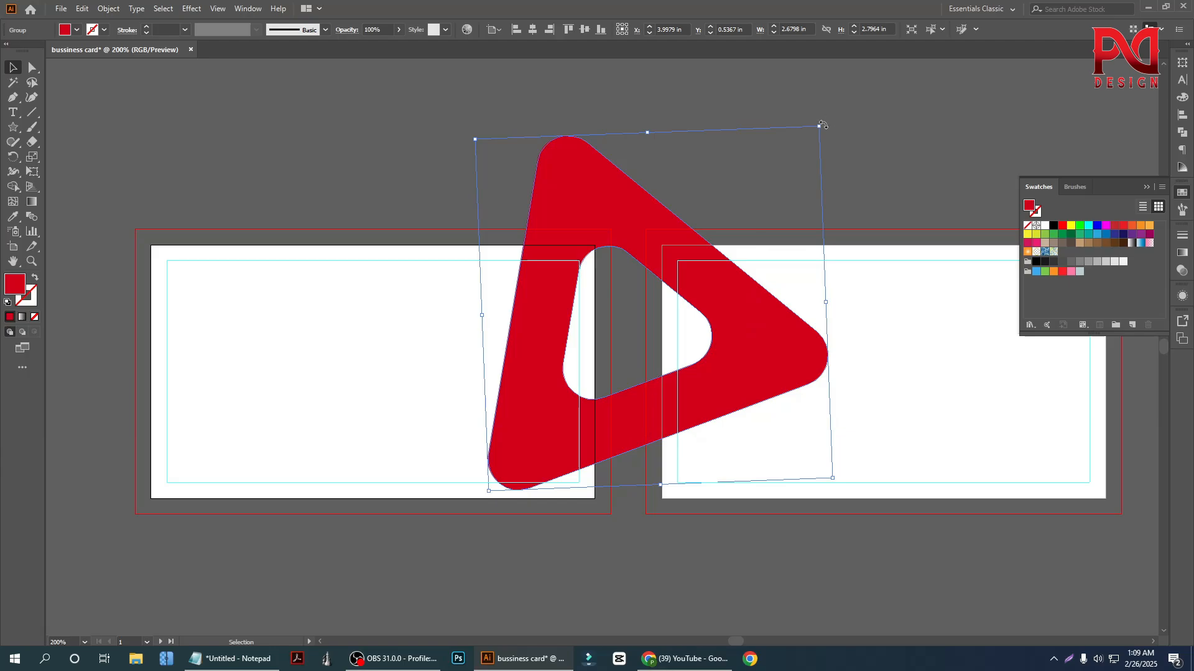
drag(821, 125, 809, 117)
drag(584, 457, 586, 447)
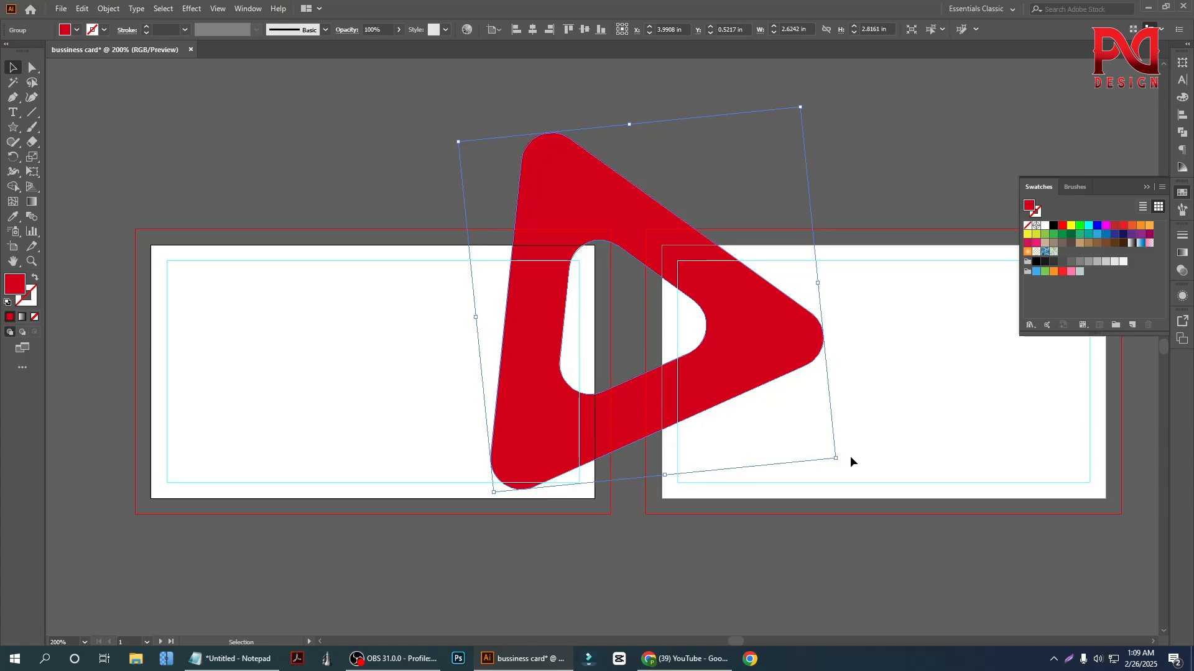
Rotate the red triangle until one corner points down, place that corner at the first card's lower-right corner, and deselect it
drag(849, 461, 860, 373)
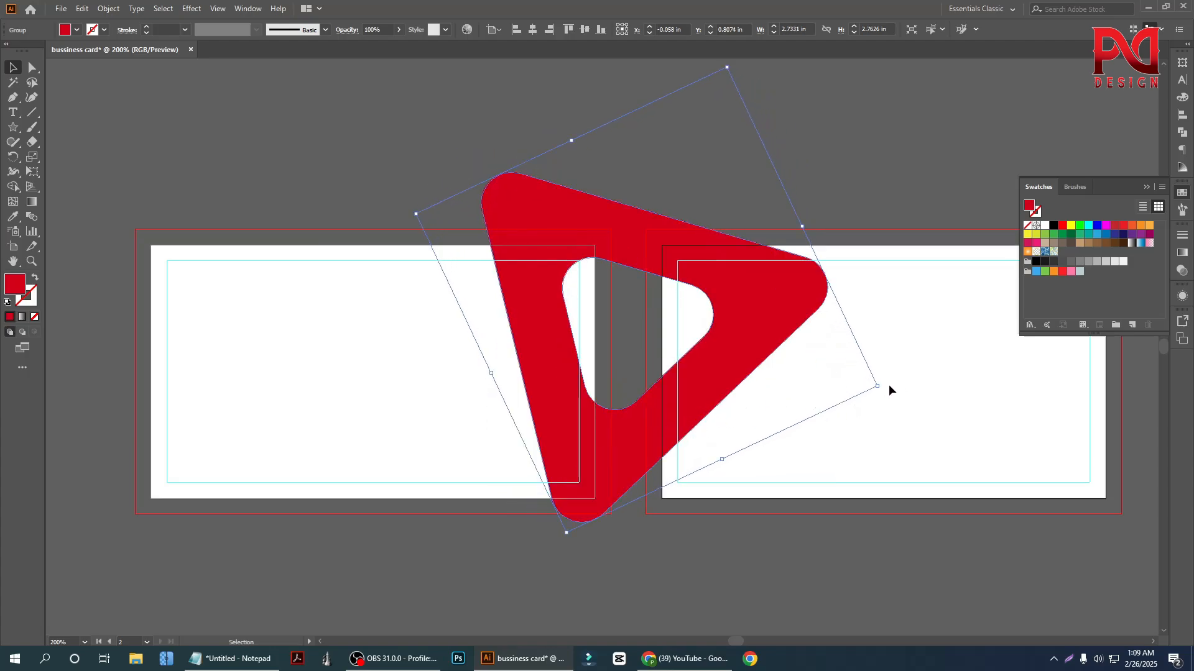
drag(889, 386, 886, 345)
drag(642, 463, 584, 437)
click(413, 431)
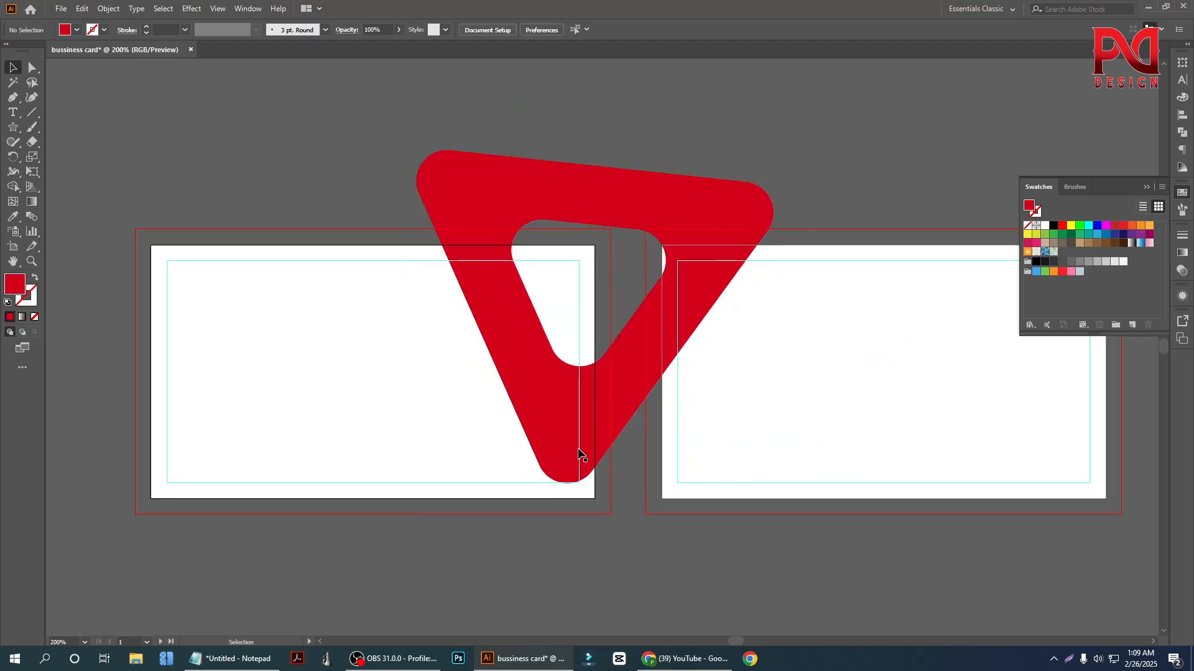
Change the triangle's fill to the brighter red swatch and deselect it
scroll(553, 404, down, 1)
click(556, 383)
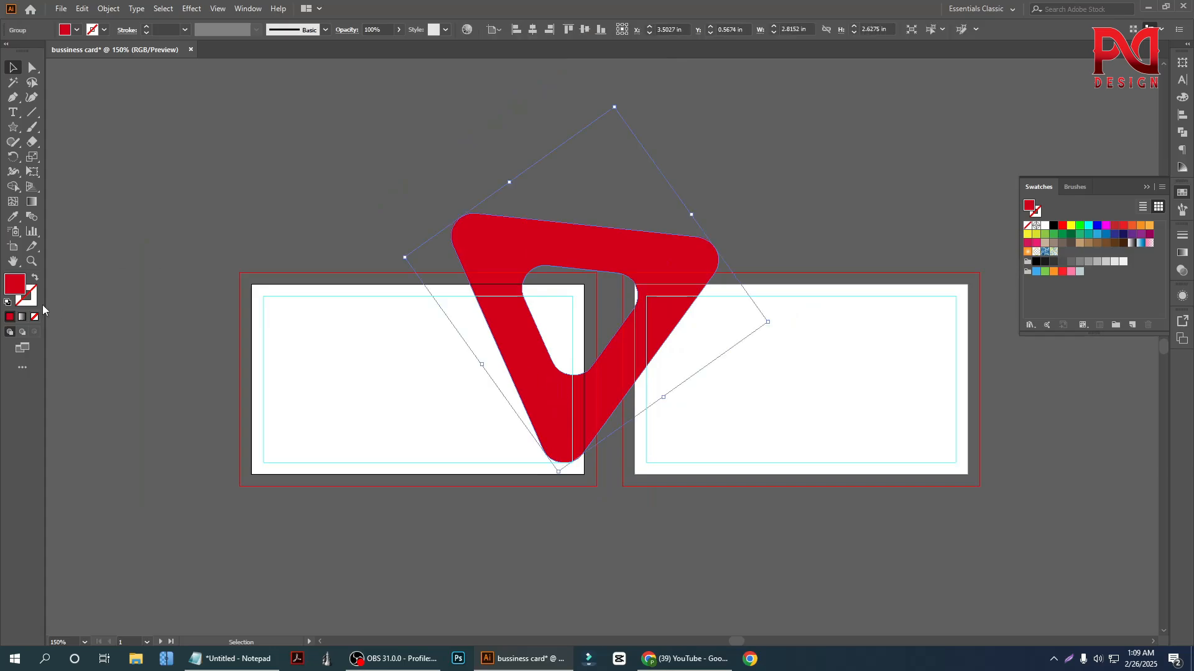
double_click(13, 285)
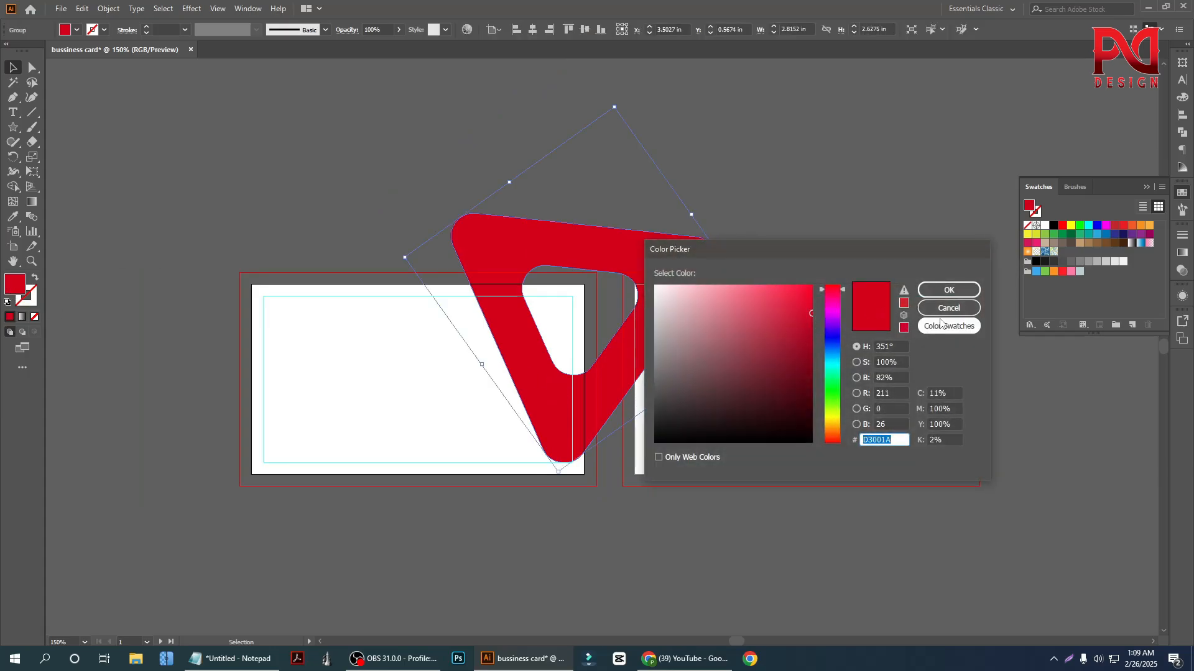
click(949, 290)
click(78, 30)
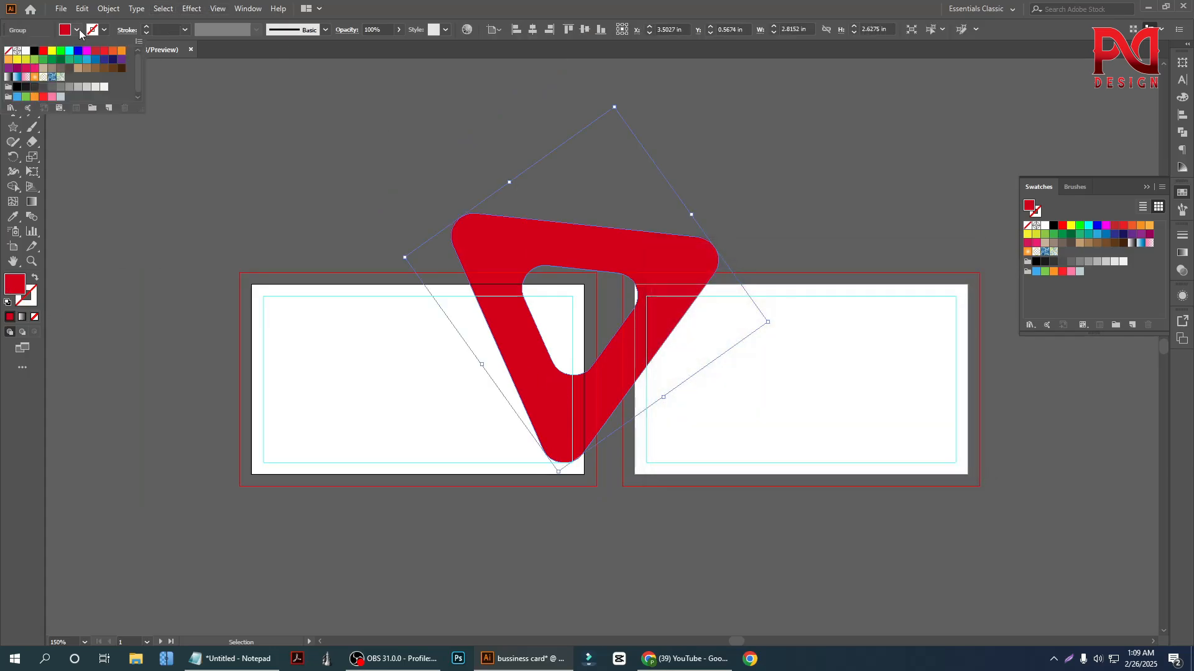
click(106, 52)
click(316, 263)
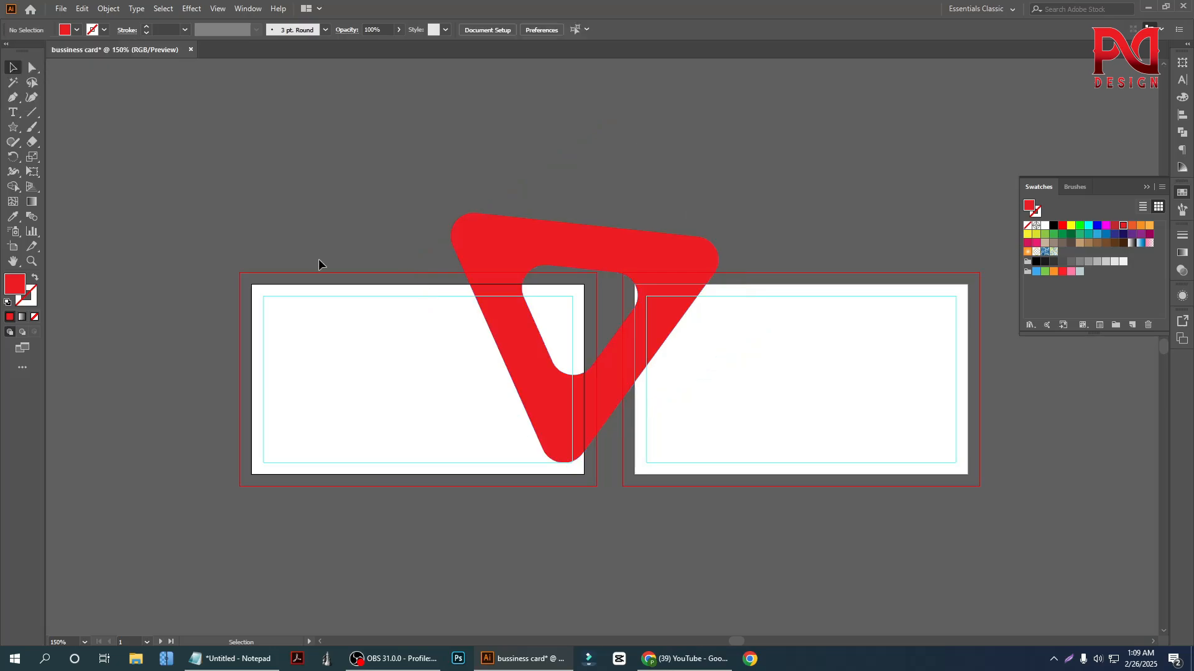
Duplicate the red triangle, rotate the copy so it points upward, and place it across the first card's bottom edge
scroll(567, 426, down, 1)
scroll(529, 411, down, 1)
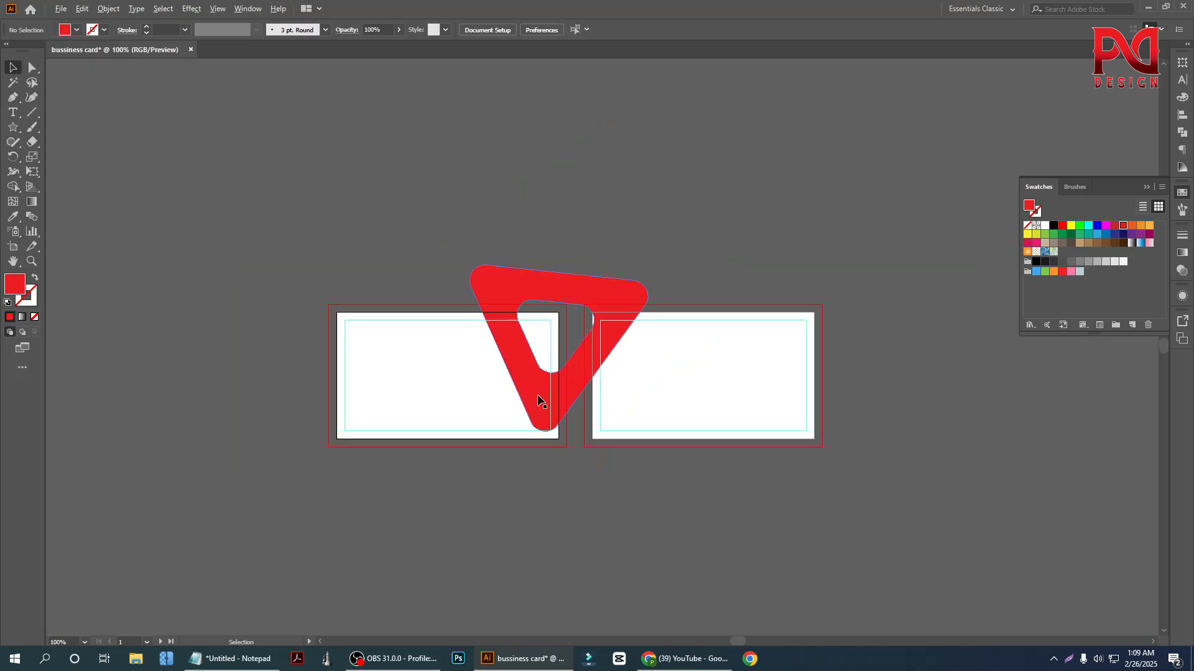
scroll(509, 395, up, 1)
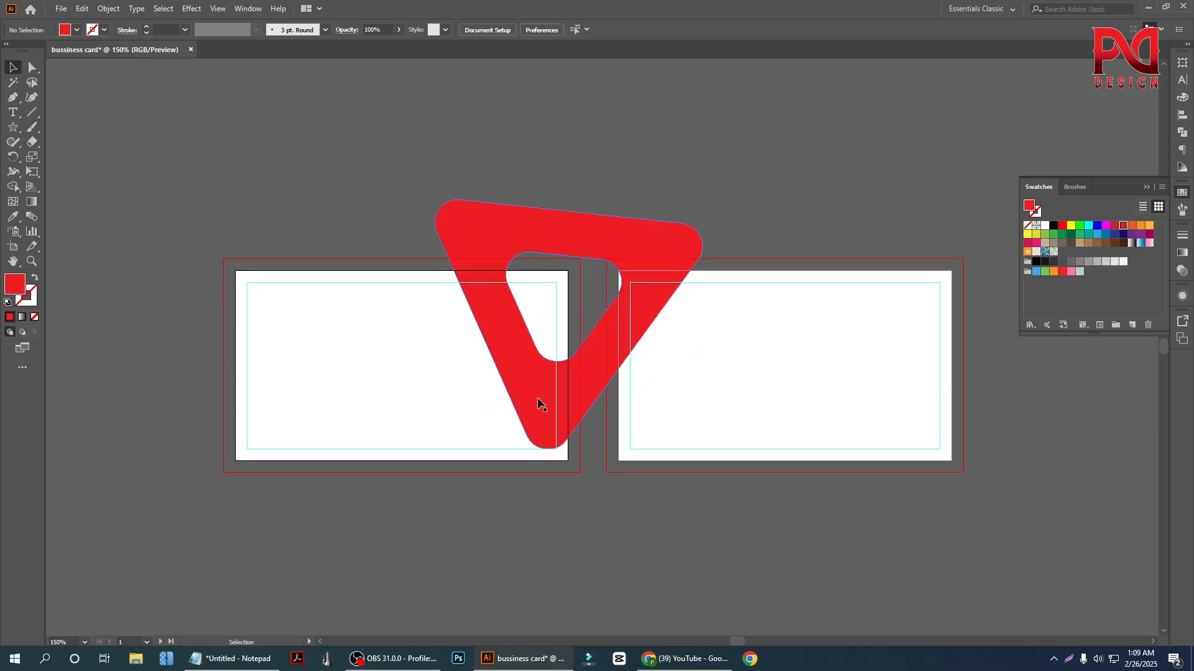
scroll(563, 412, down, 1)
scroll(539, 377, down, 1)
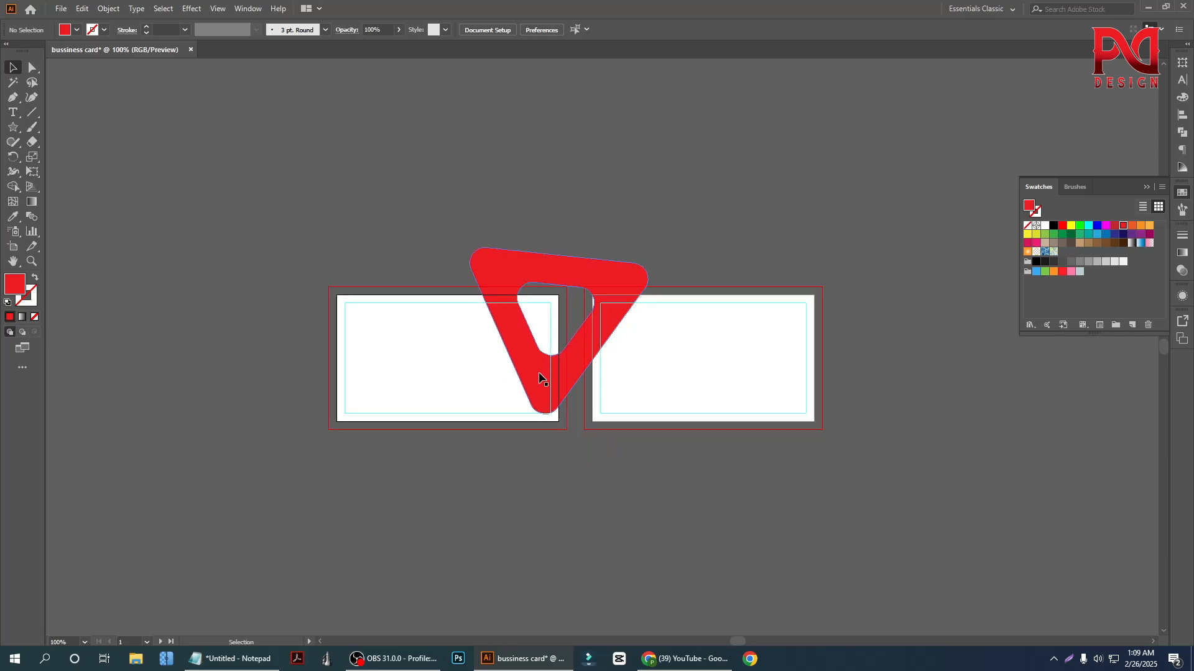
scroll(562, 377, down, 2)
alt+drag(555, 351, 422, 399)
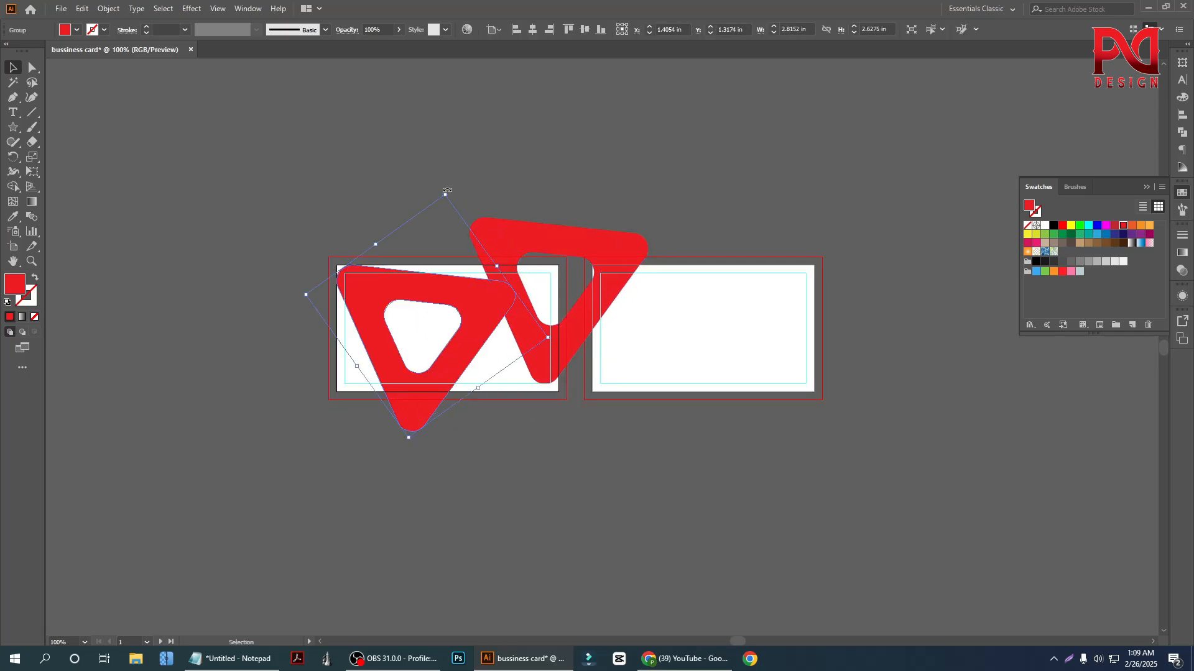
shift+drag(447, 191, 409, 415)
click(456, 373)
drag(436, 350, 479, 497)
click(611, 483)
Rotate the lower triangle slightly to level its base, and nudge it closer to the upper triangle
scroll(528, 439, up, 1)
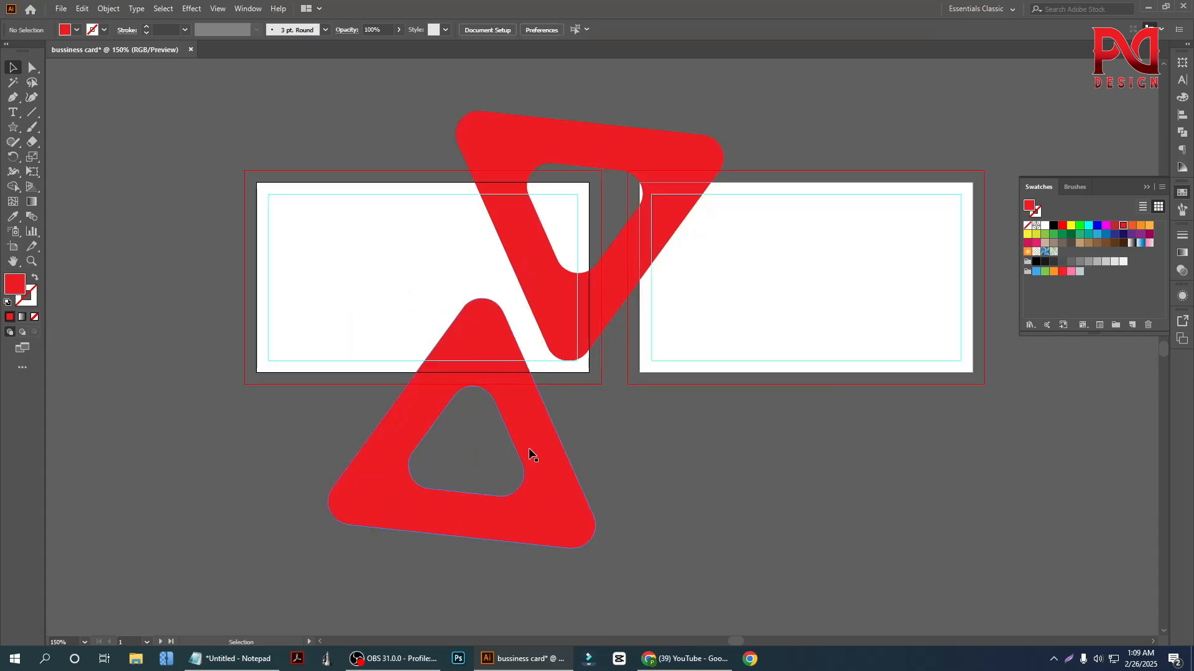
click(529, 454)
drag(646, 509, 645, 483)
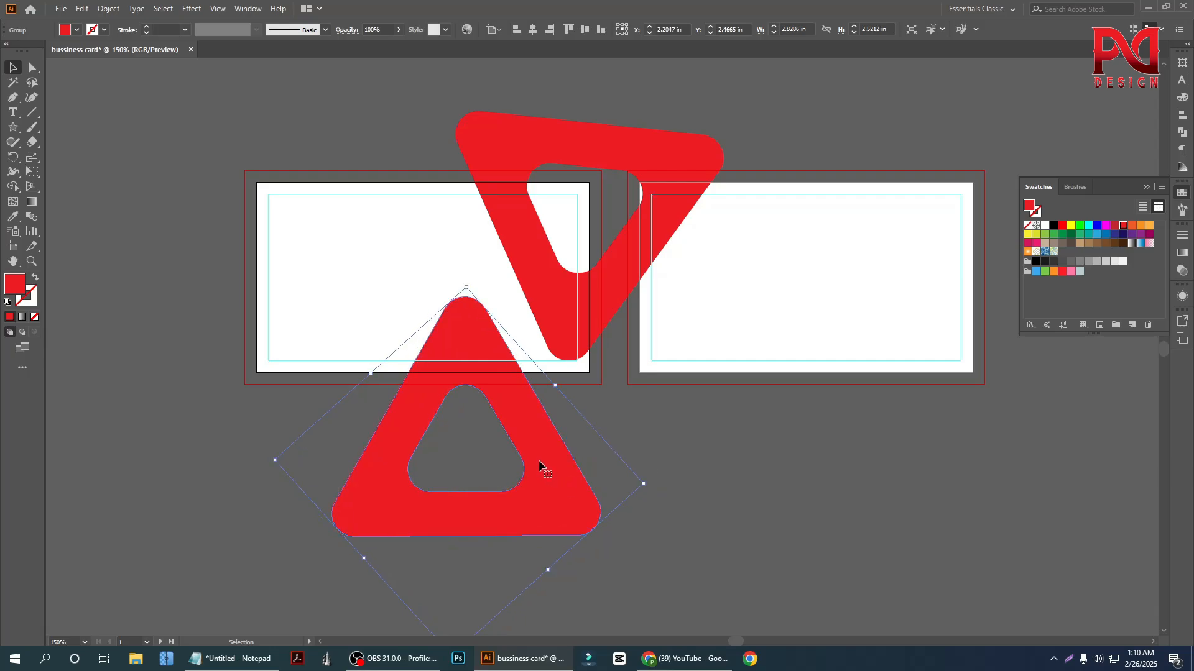
drag(539, 463, 551, 457)
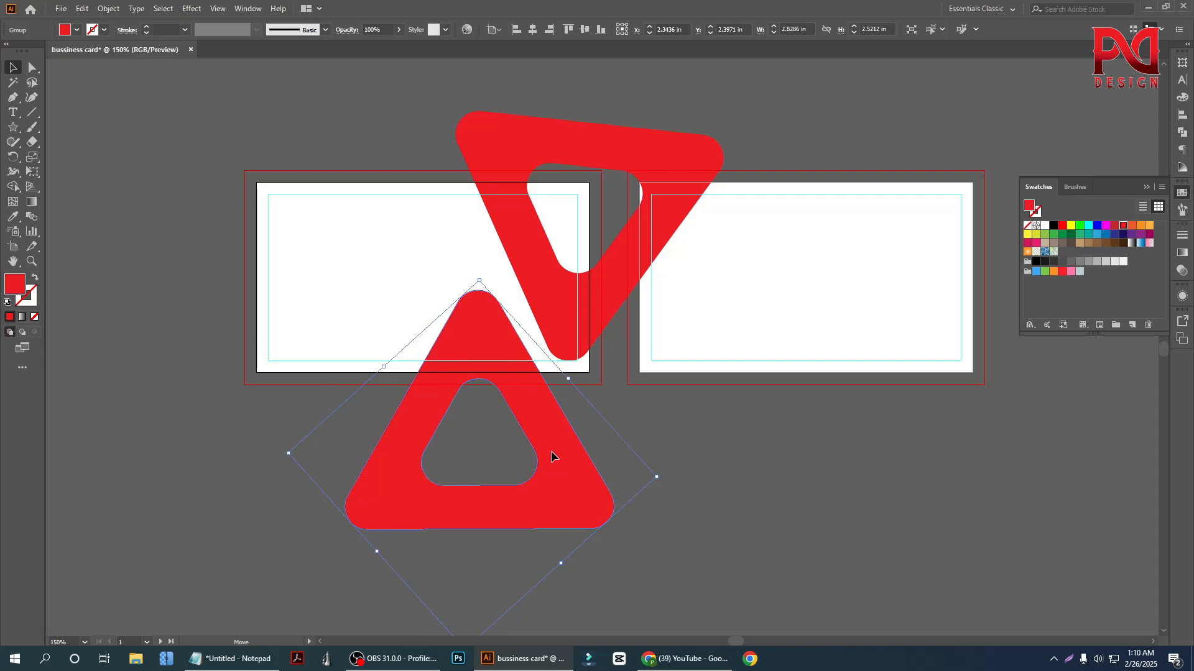
drag(551, 460, 550, 460)
click(250, 413)
Fill the lower triangle with black and deselect it
scroll(255, 421, down, 1)
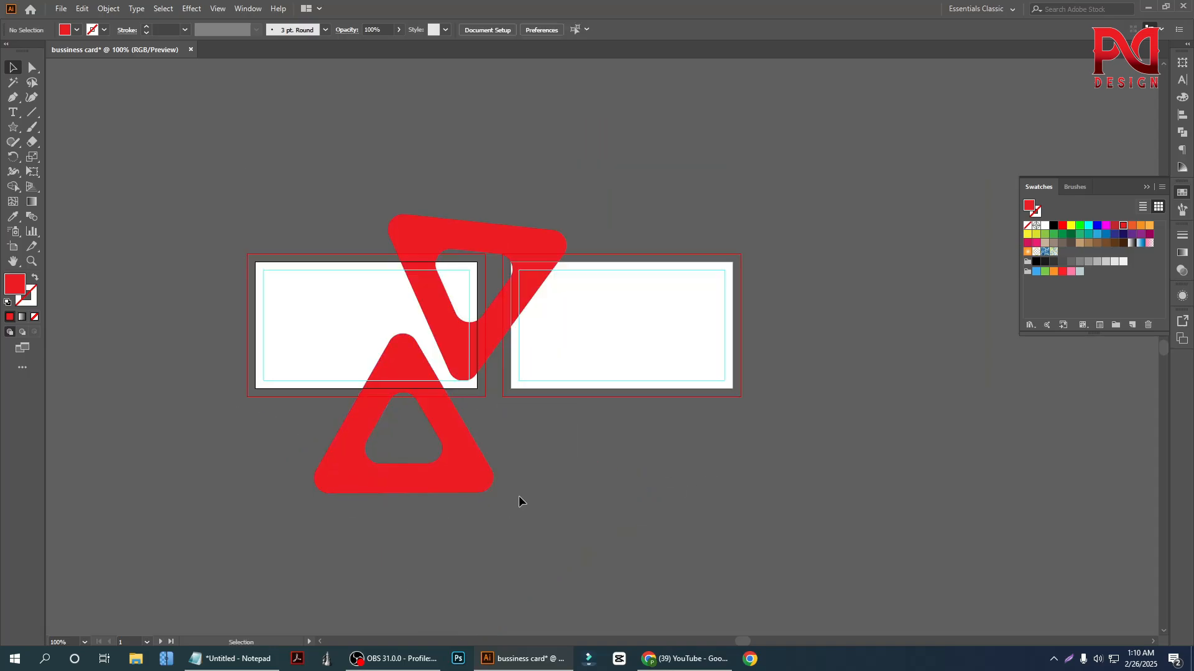
scroll(500, 448, up, 1)
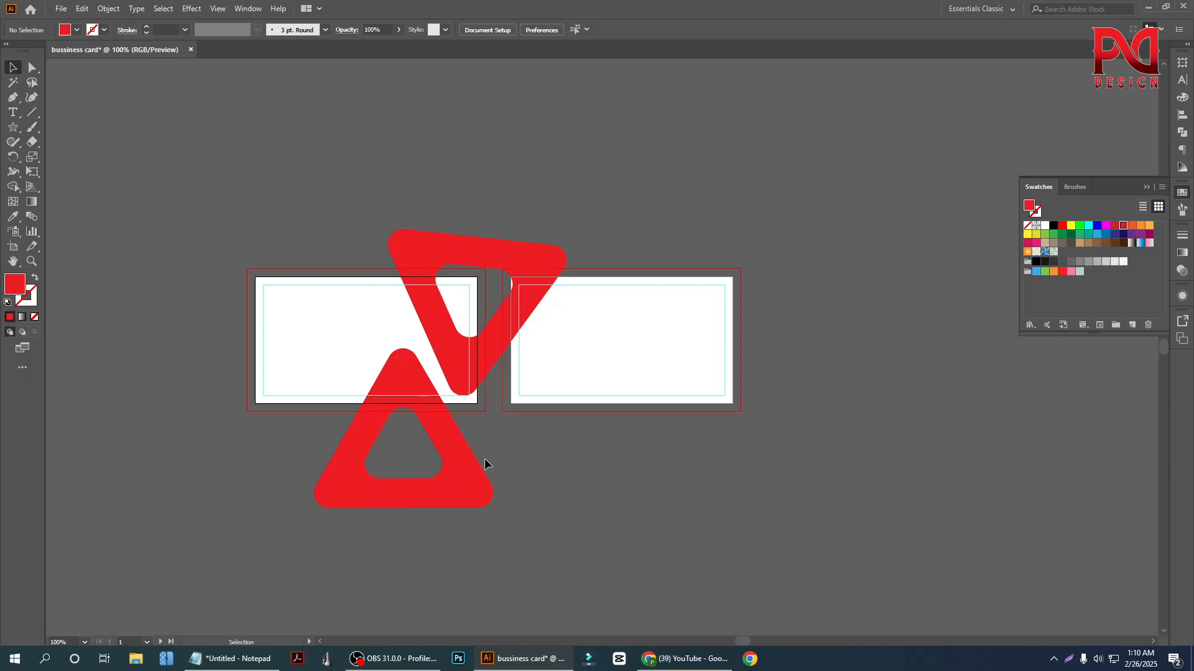
scroll(485, 459, down, 2)
click(482, 461)
click(77, 30)
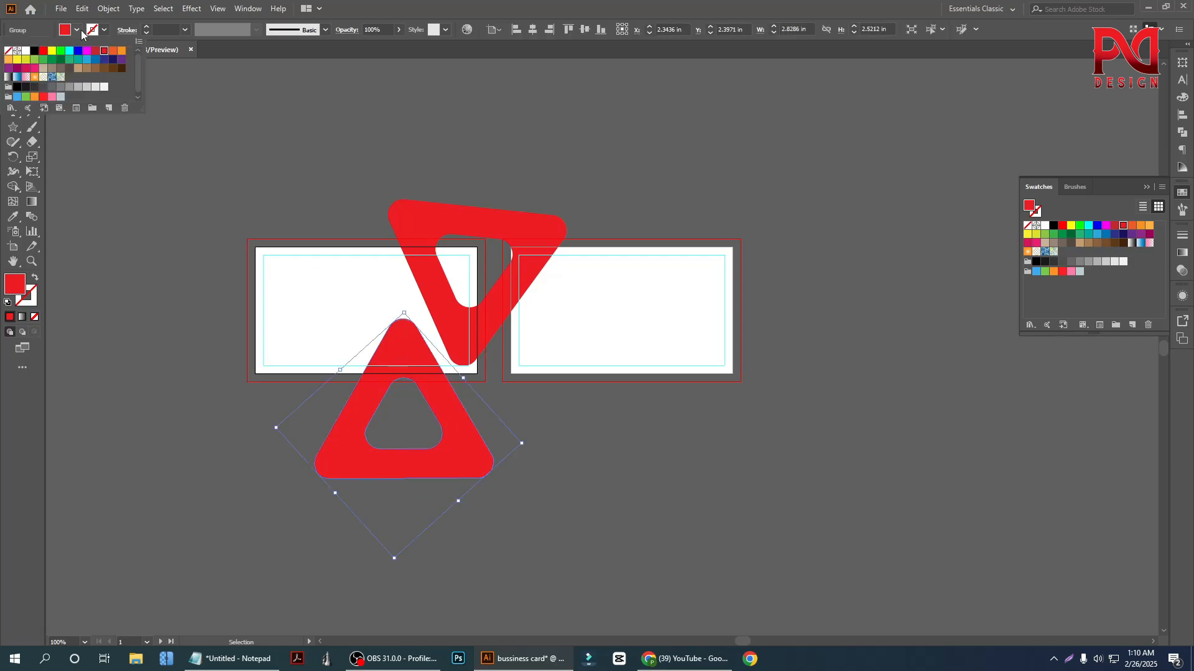
click(35, 51)
click(164, 307)
click(164, 307)
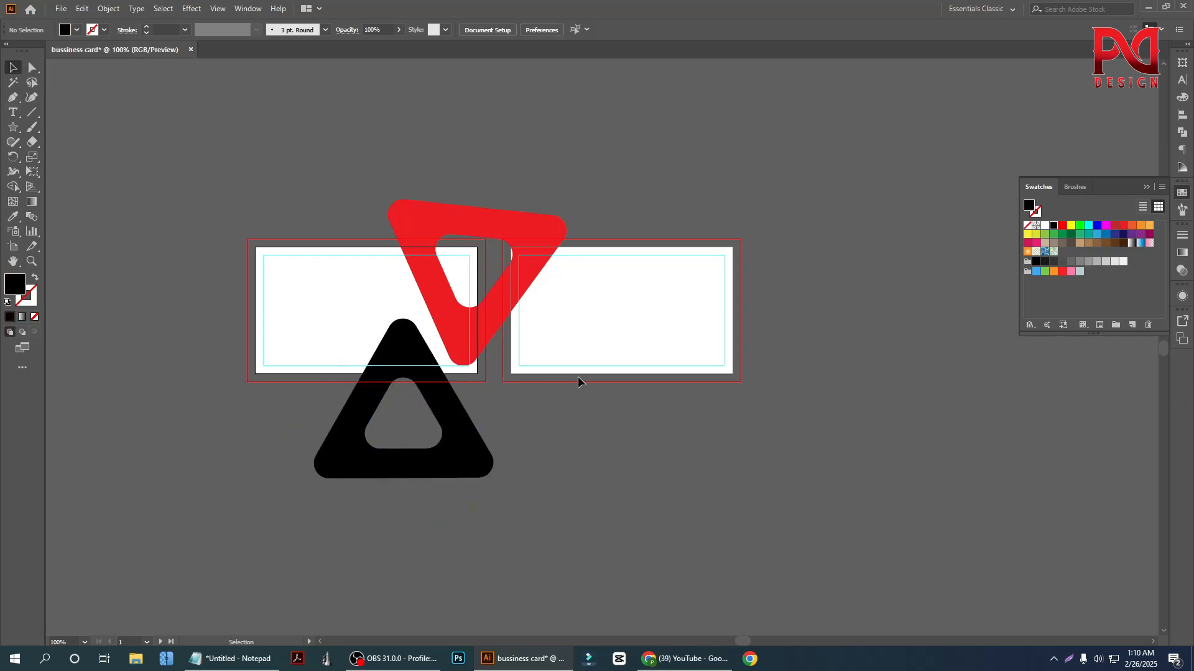
scroll(480, 369, down, 1)
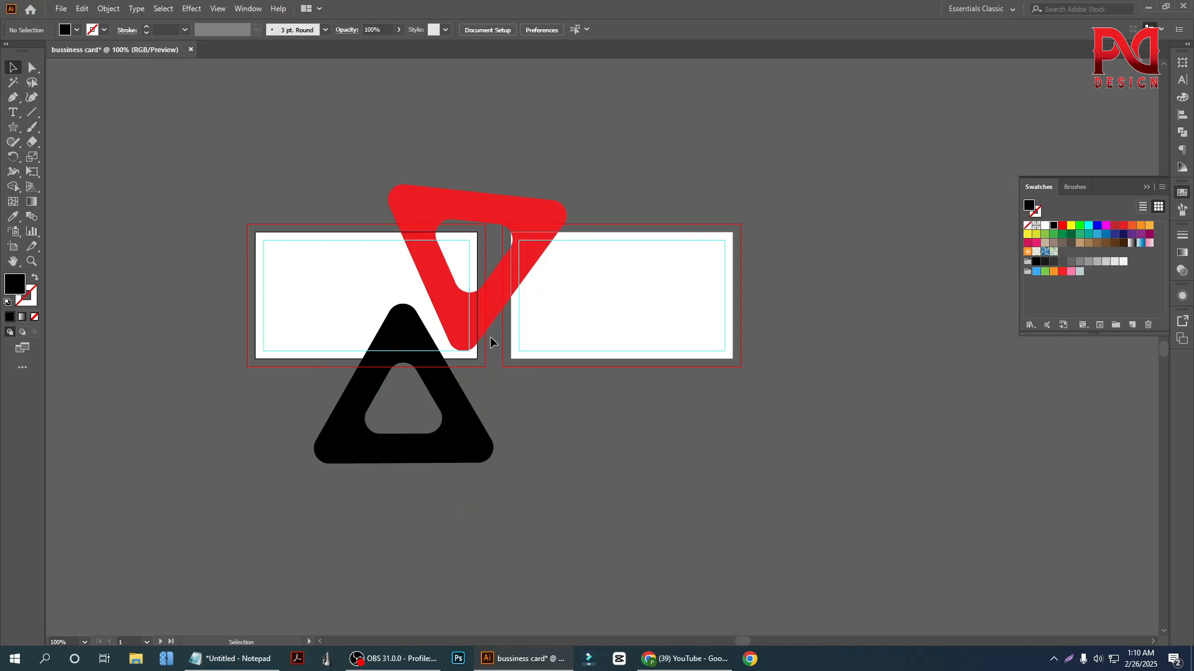
click(495, 305)
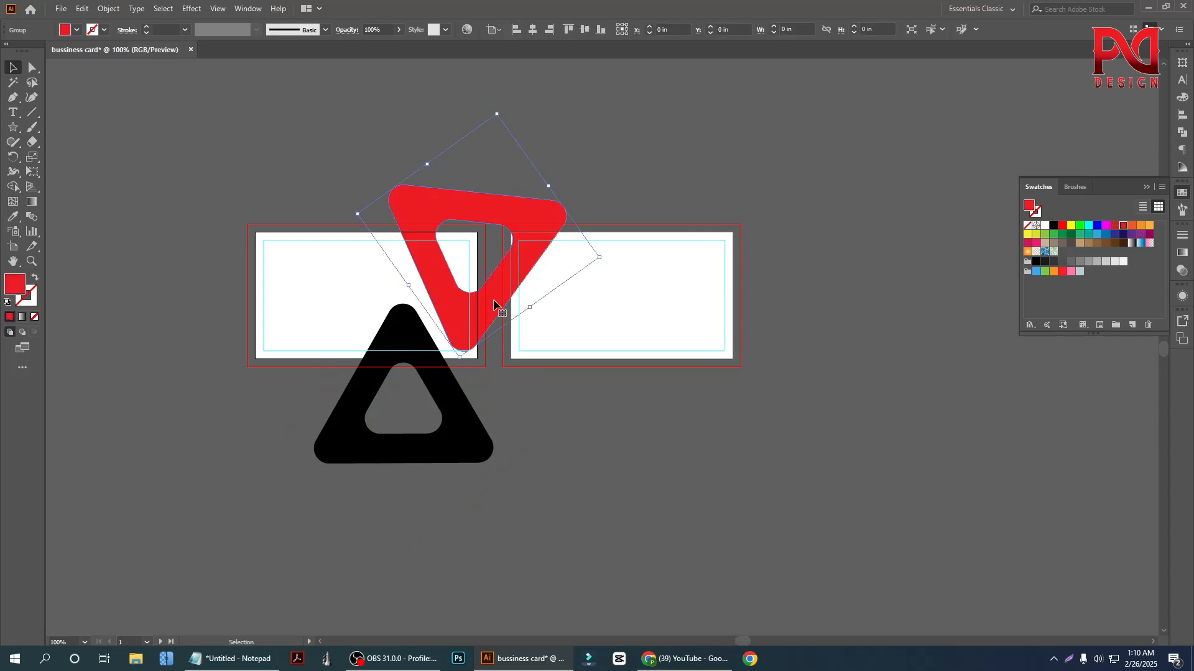
click(237, 244)
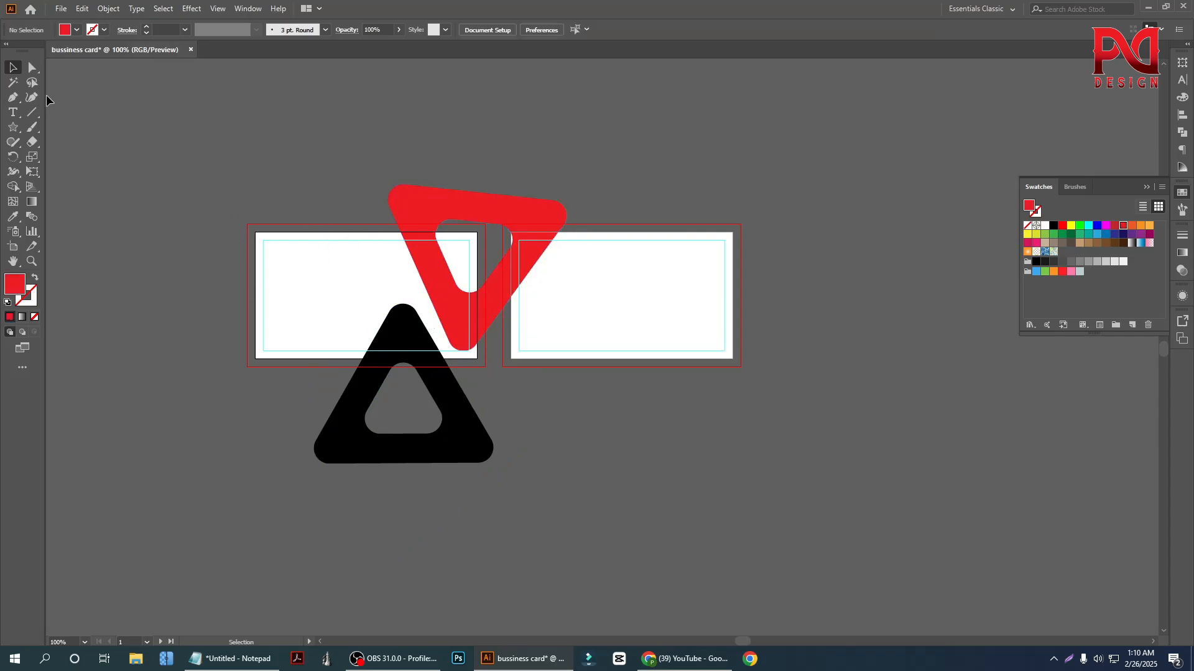
Draw a 3.5 × 2 in rectangle exactly covering the first card and fill it with black
drag(13, 127, 69, 126)
scroll(443, 305, down, 2)
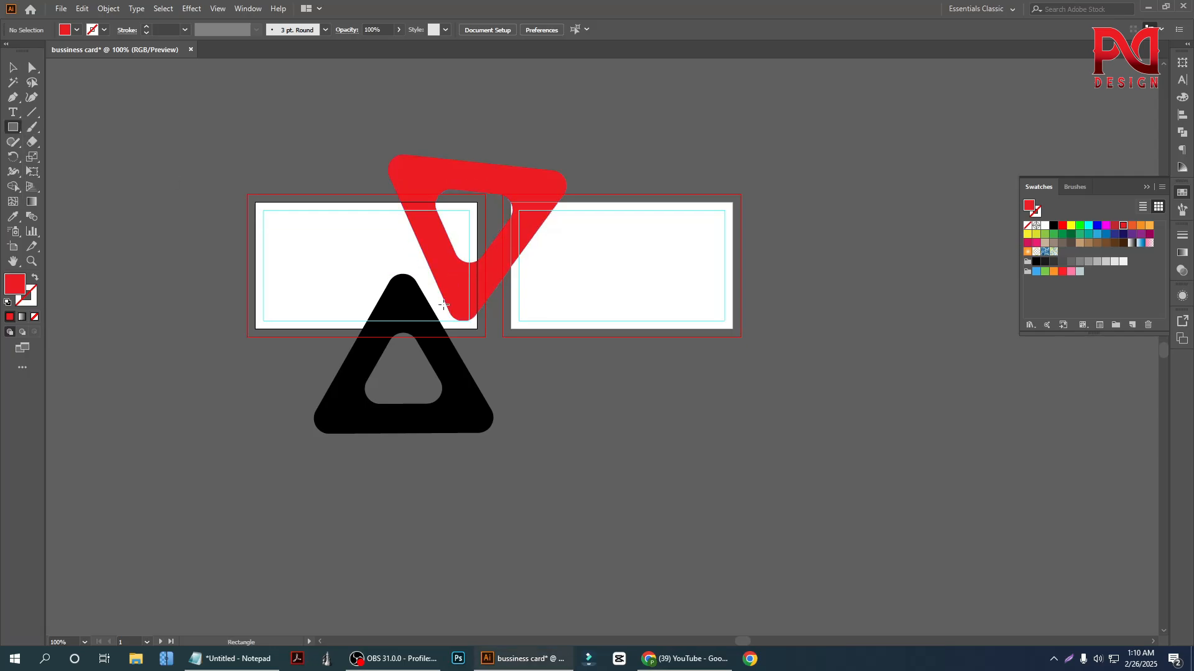
scroll(443, 304, up, 1)
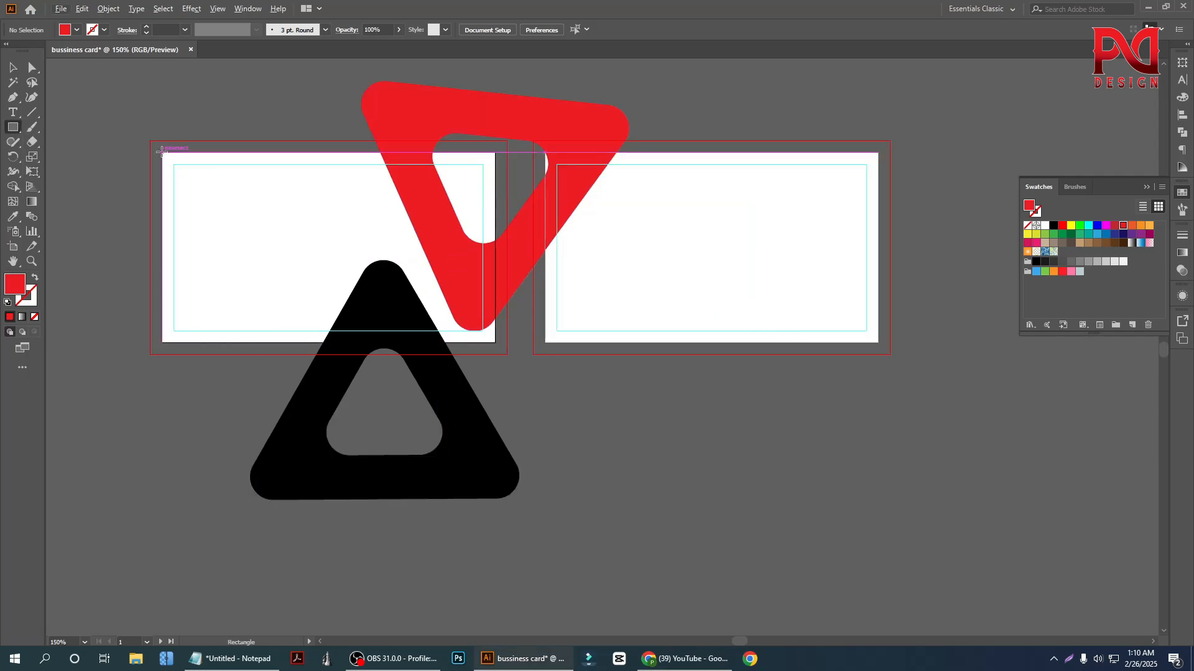
mouse_move(163, 152)
mouse_down()
mouse_move(323, 242)
mouse_move(475, 301)
mouse_move(478, 337)
mouse_move(494, 342)
mouse_up()
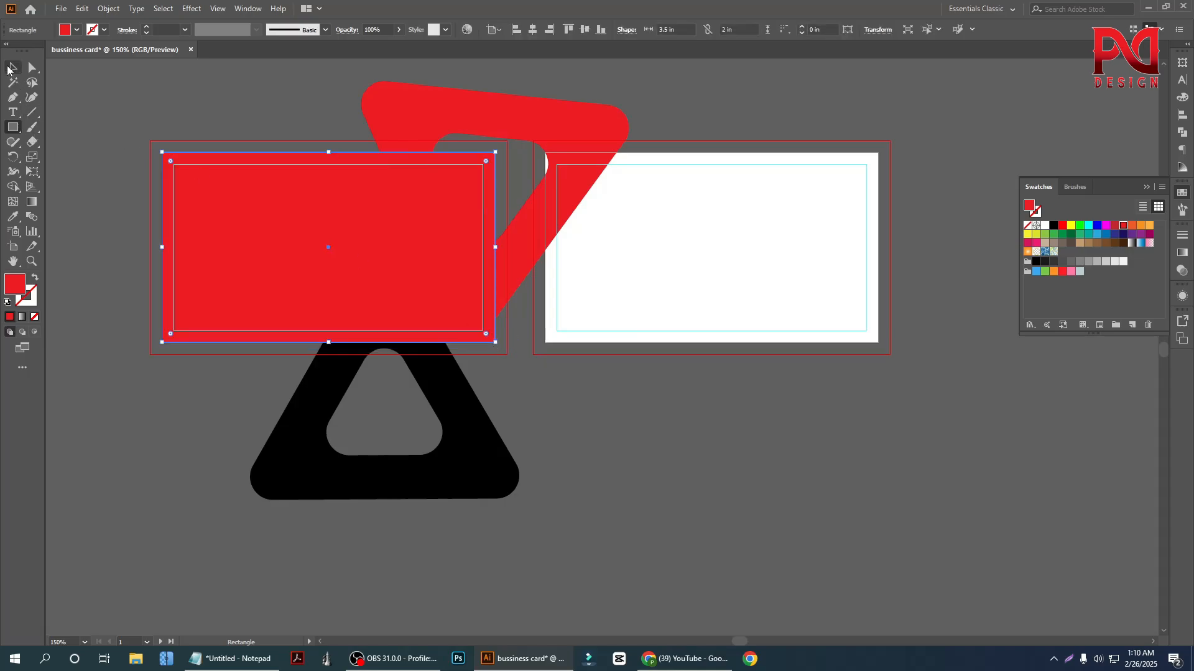
click(10, 67)
click(75, 31)
click(39, 51)
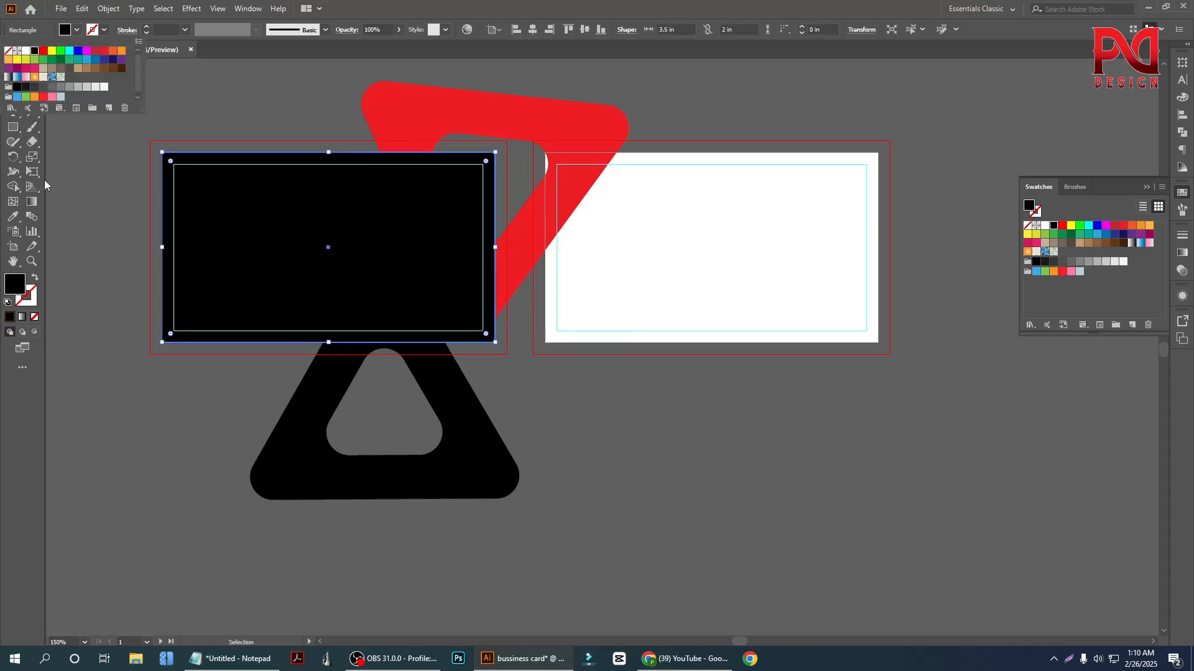
Send the black rectangle on the first card behind the red and black triangles
right_click(345, 263)
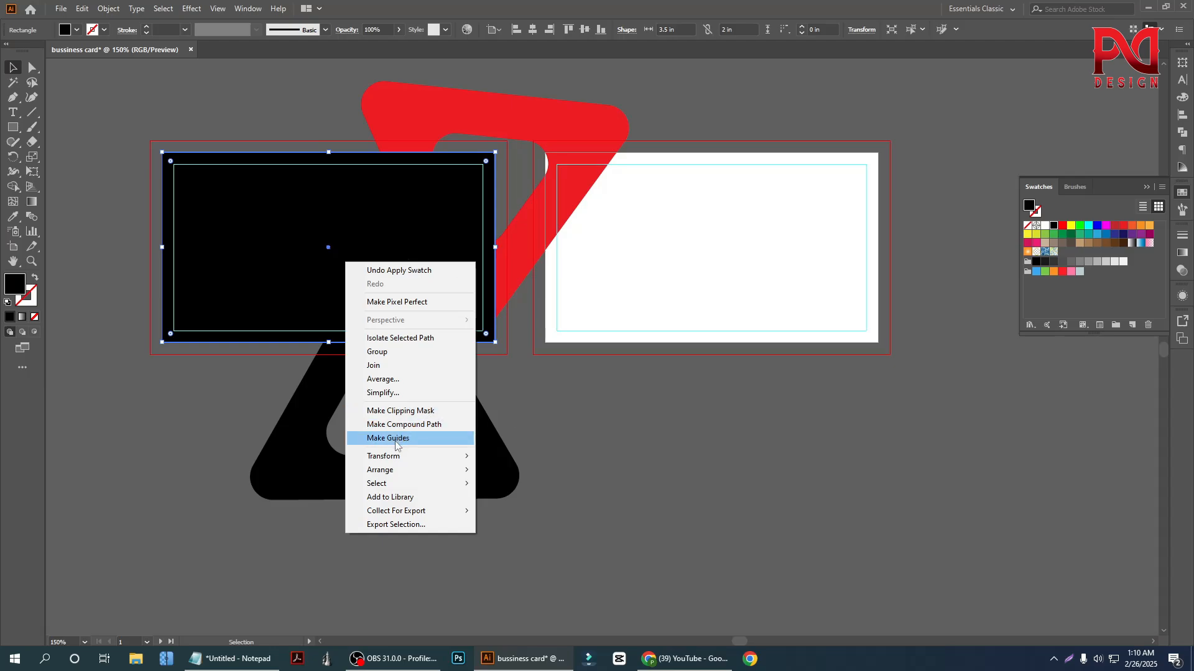
mouse_move(463, 470)
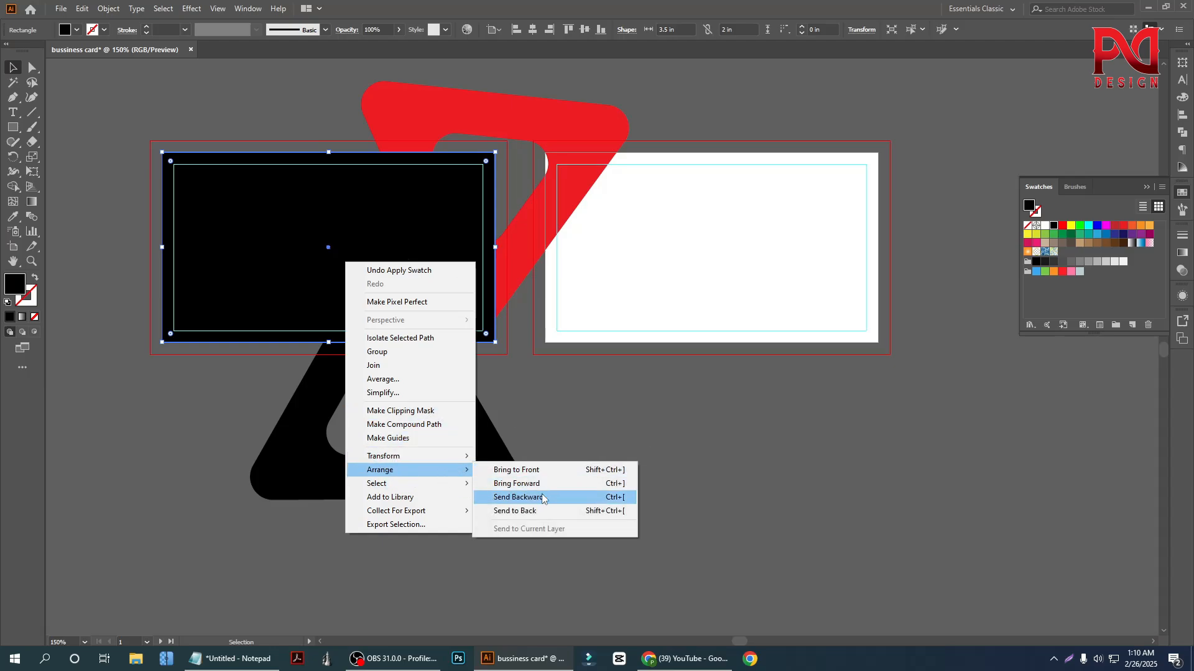
click(516, 497)
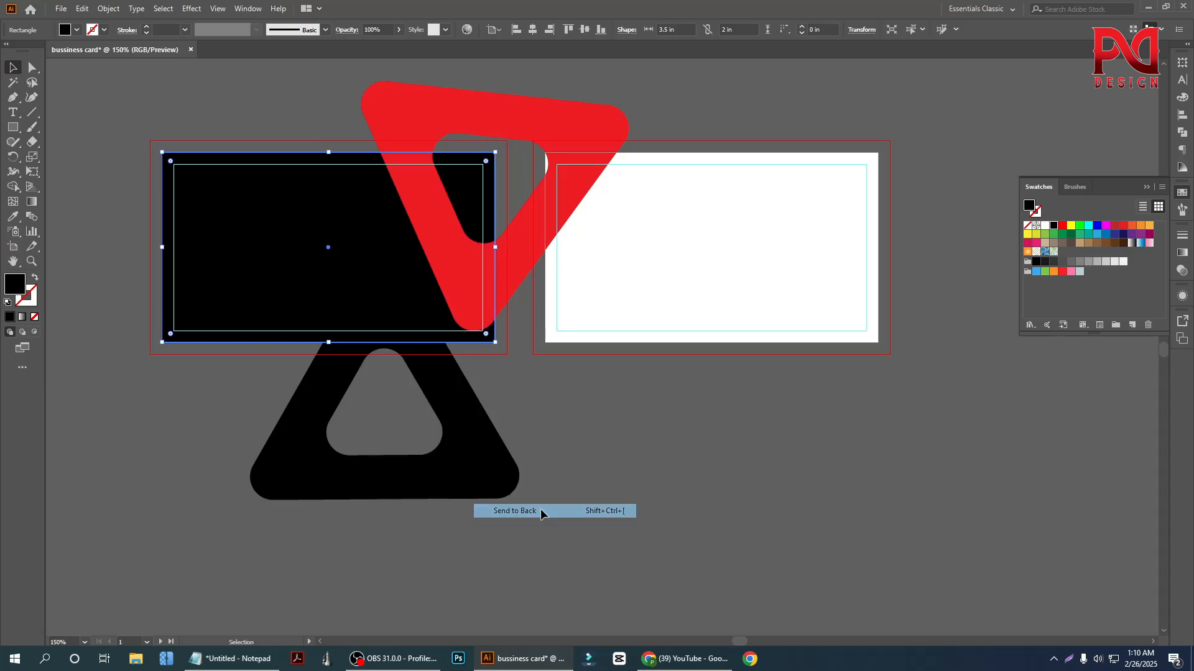
click(193, 117)
Fill the first card's background rectangle with the white sampled from the second card
click(255, 214)
click(12, 217)
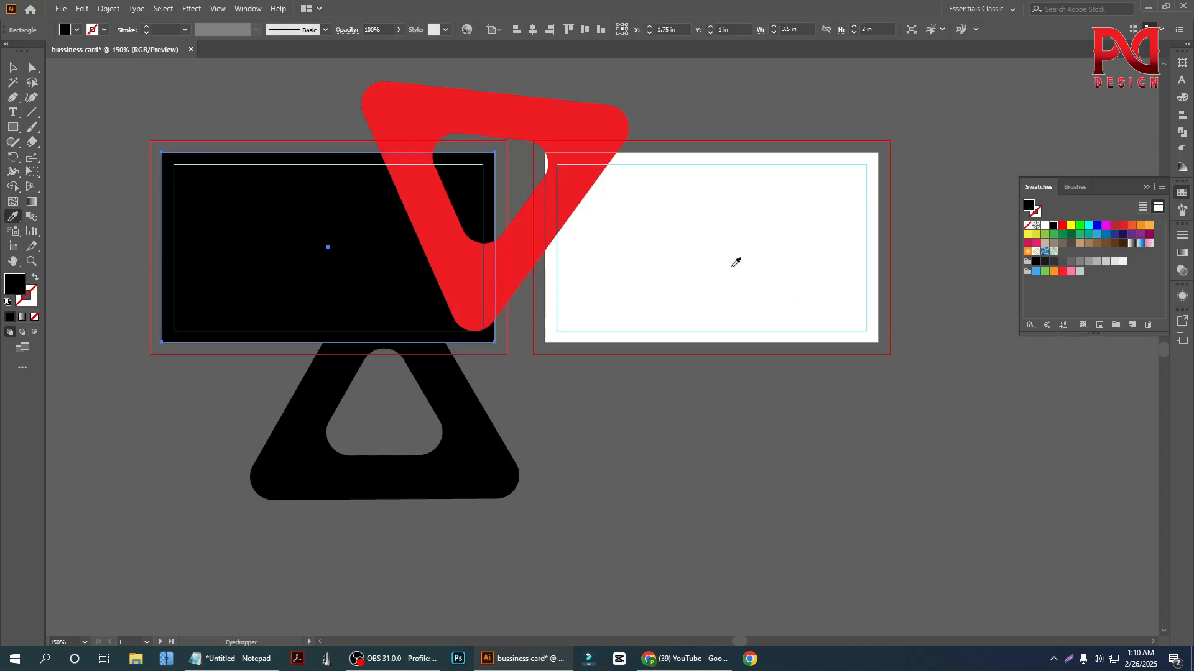
click(736, 259)
click(12, 67)
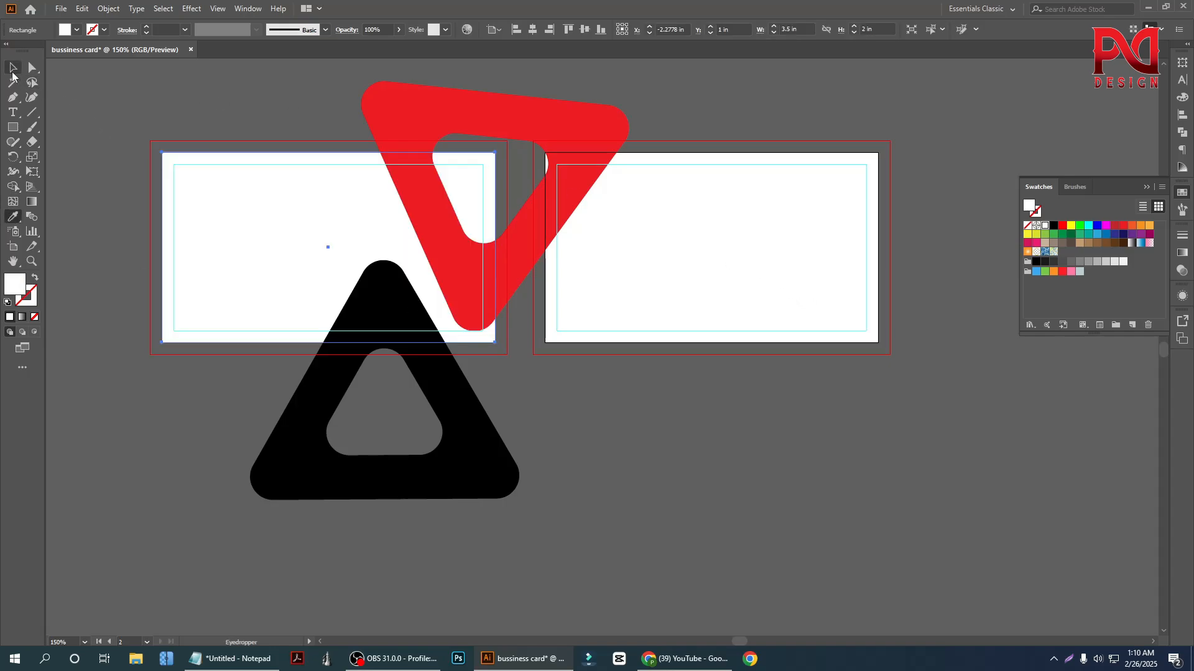
click(176, 94)
Duplicate the black triangle across the second card's bottom edge
scroll(540, 361, up, 1)
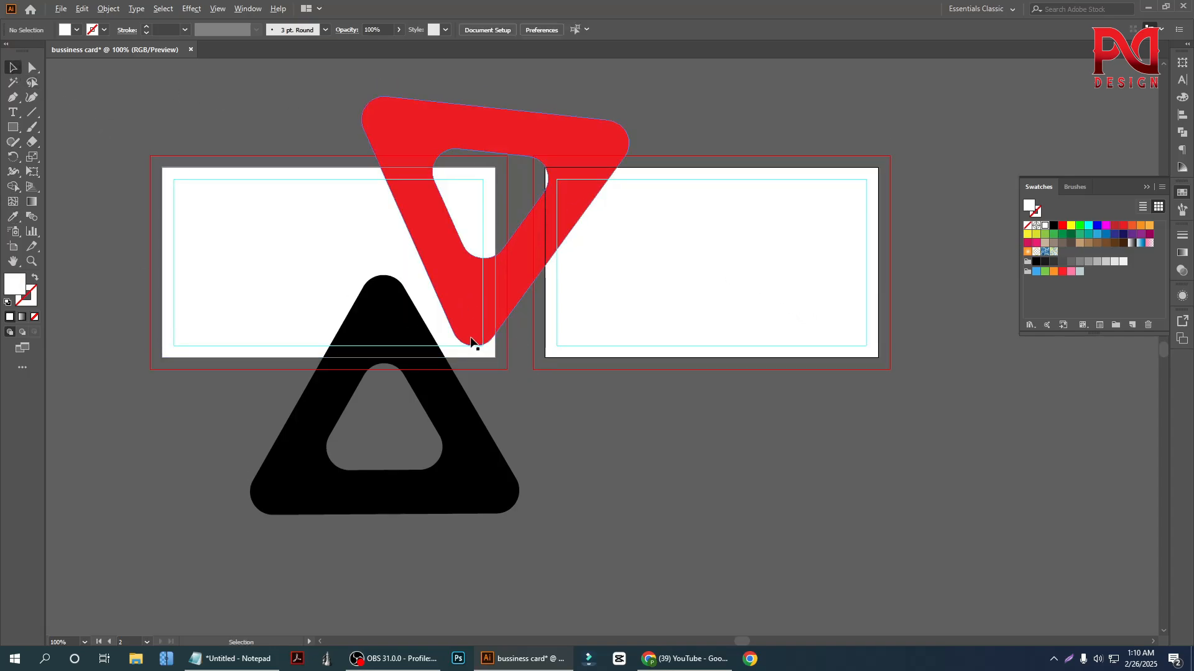
scroll(475, 341, down, 1)
drag(466, 413, 689, 409)
click(488, 156)
scroll(412, 305, up, 1)
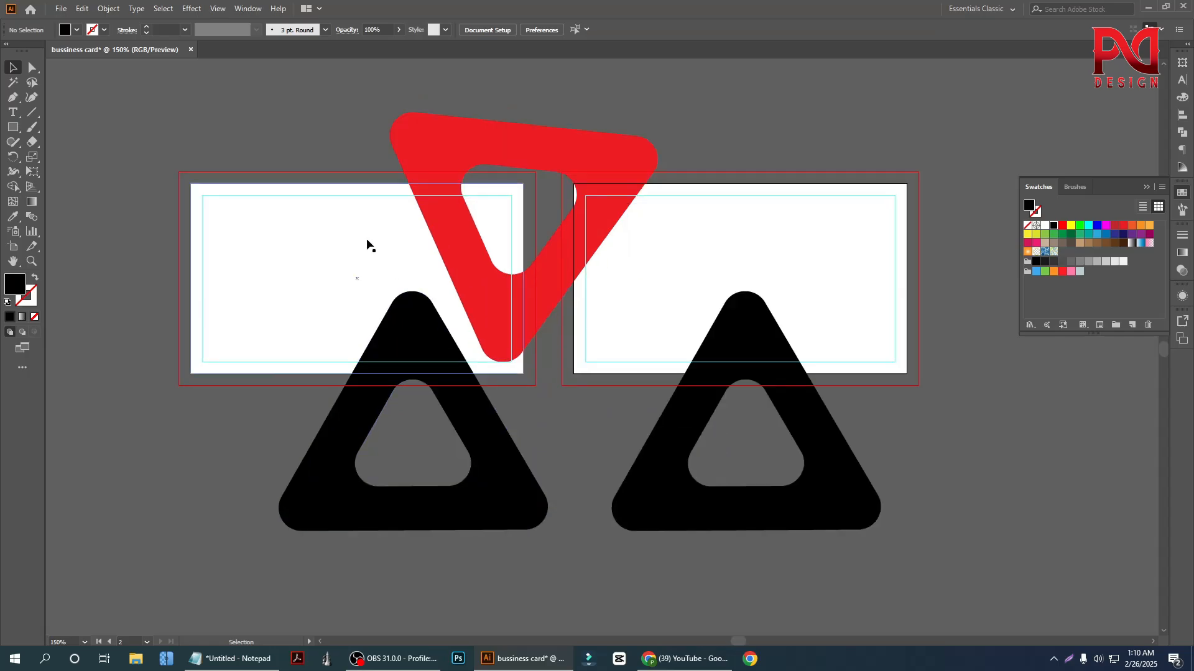
Trim away the parts of the red and black triangles outside the first card with the Shape Builder tool
drag(341, 169, 488, 472)
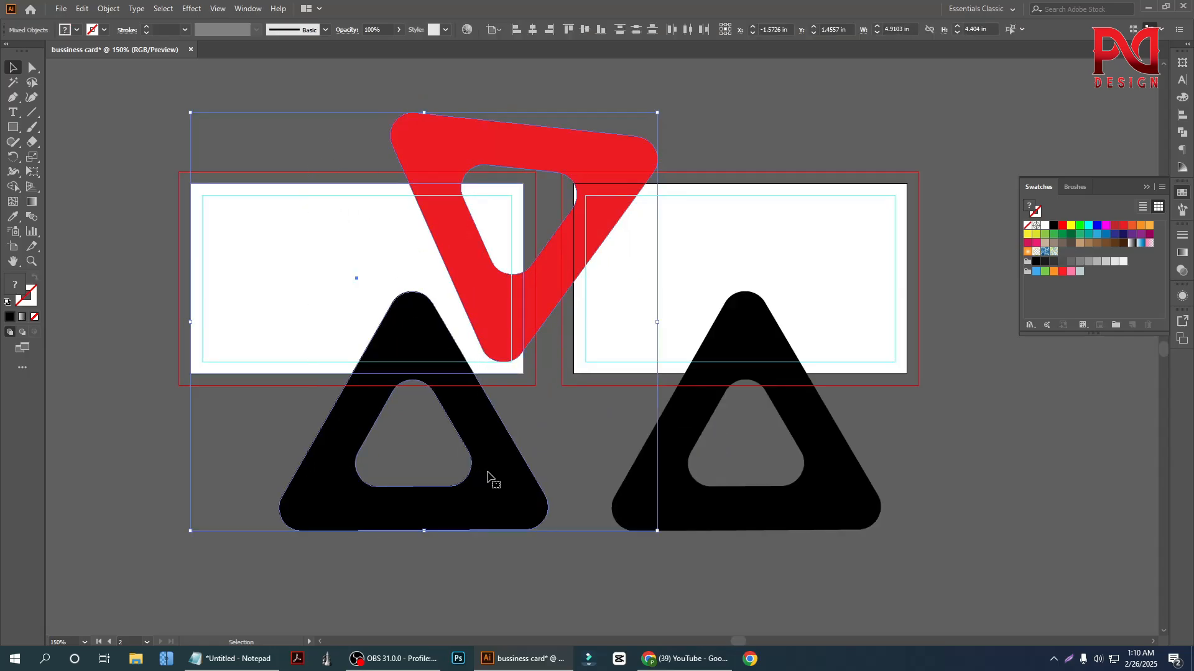
click(12, 187)
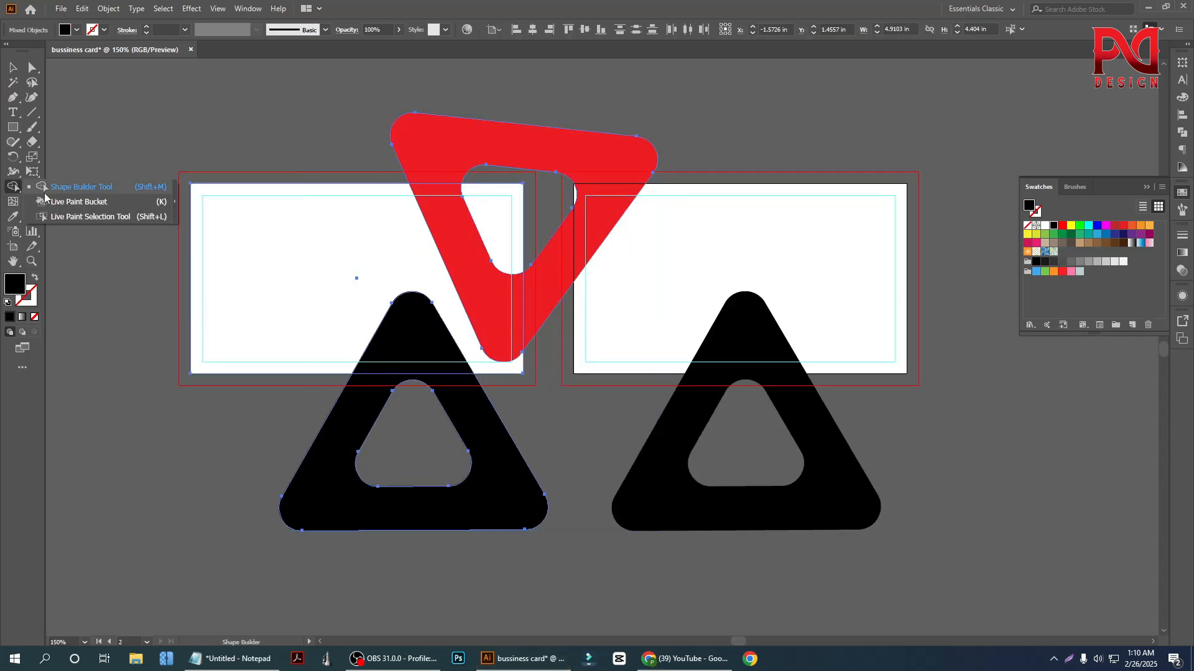
alt+click(352, 511)
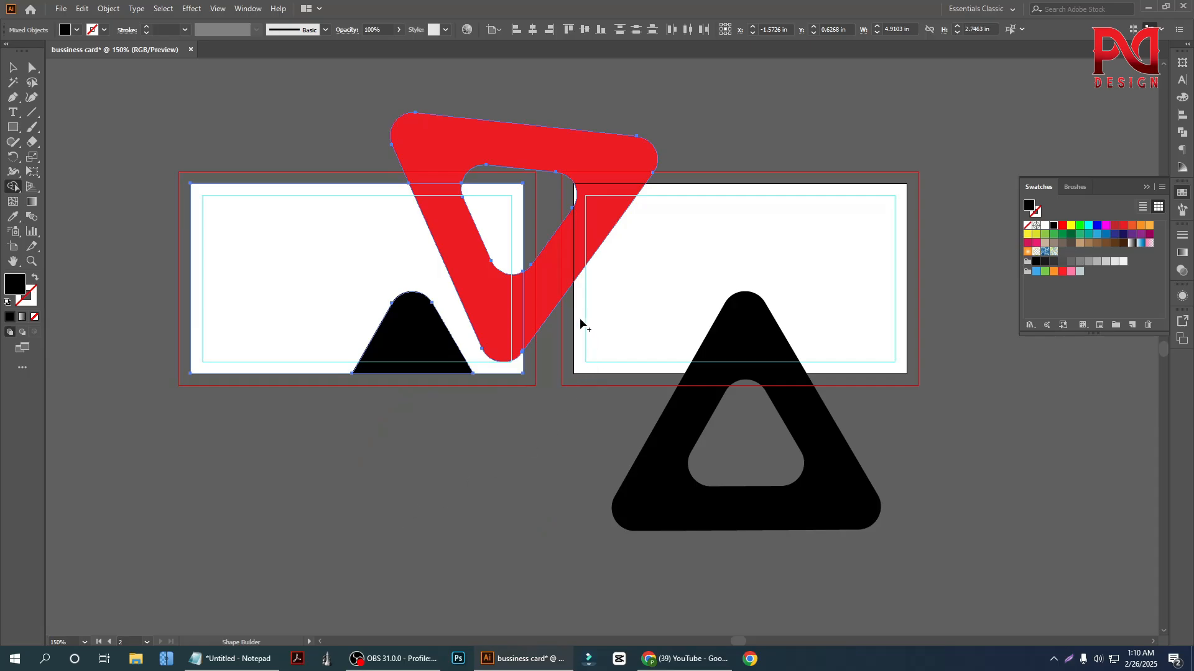
alt+click(561, 289)
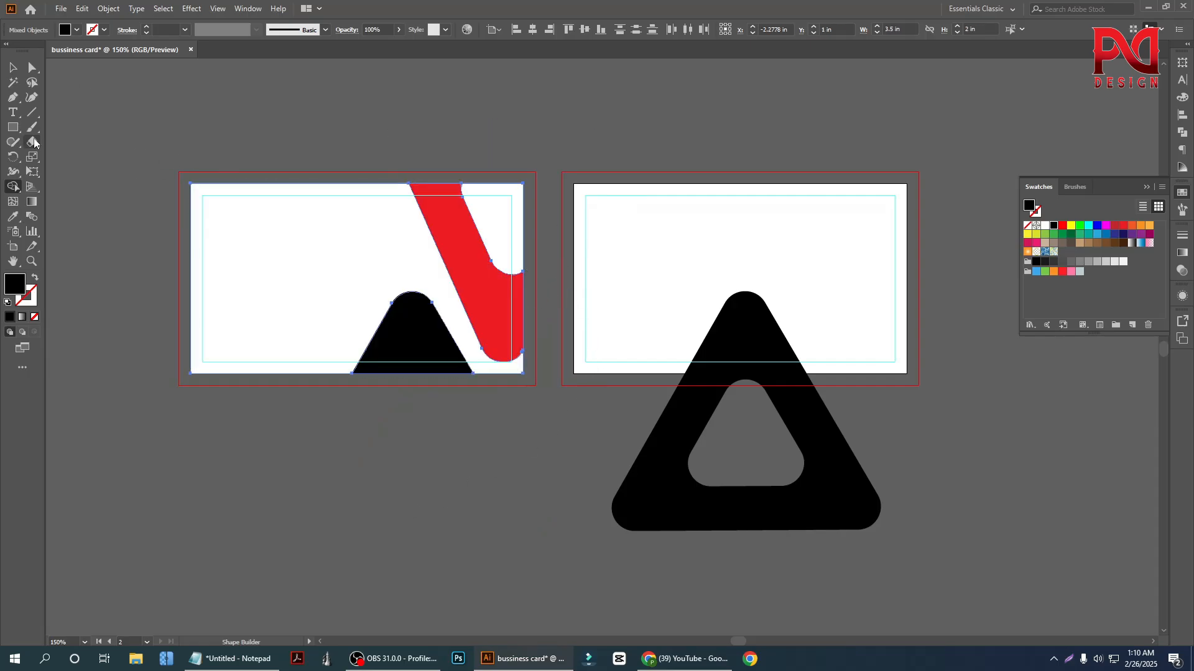
click(12, 67)
click(178, 120)
Move the trimmed black shape down so it overhangs the first card's bottom edge, and nudge it sideways away from the red band
alt+scroll(314, 378, down, 1)
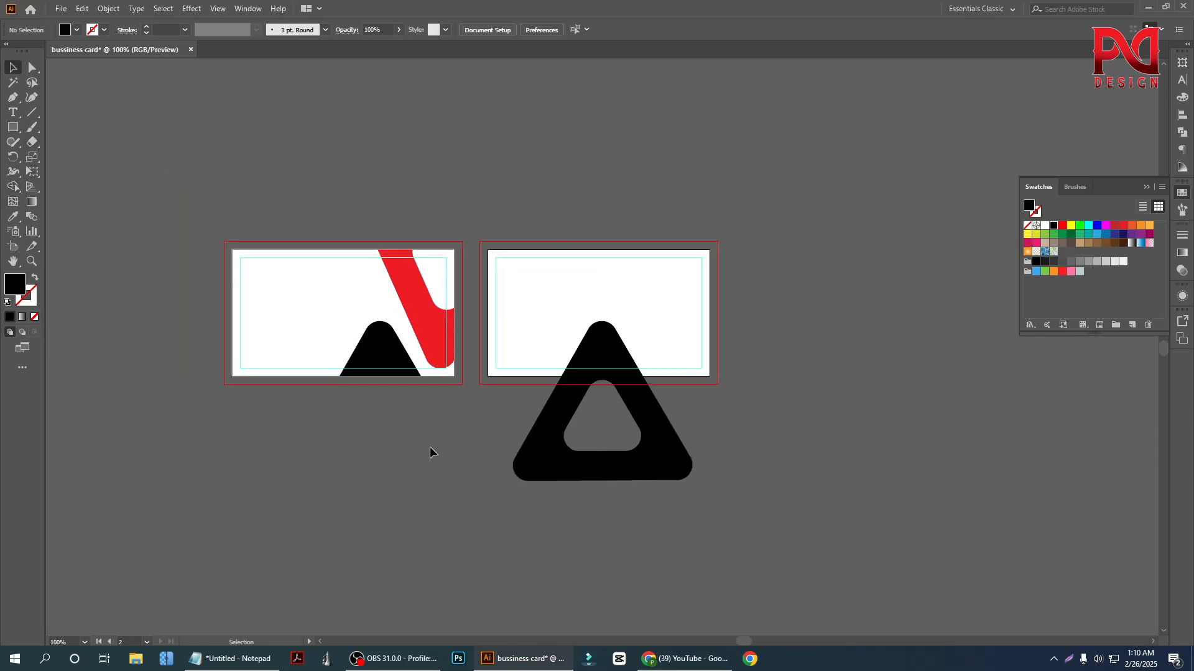
alt+scroll(401, 403, up, 2)
drag(367, 314, 383, 330)
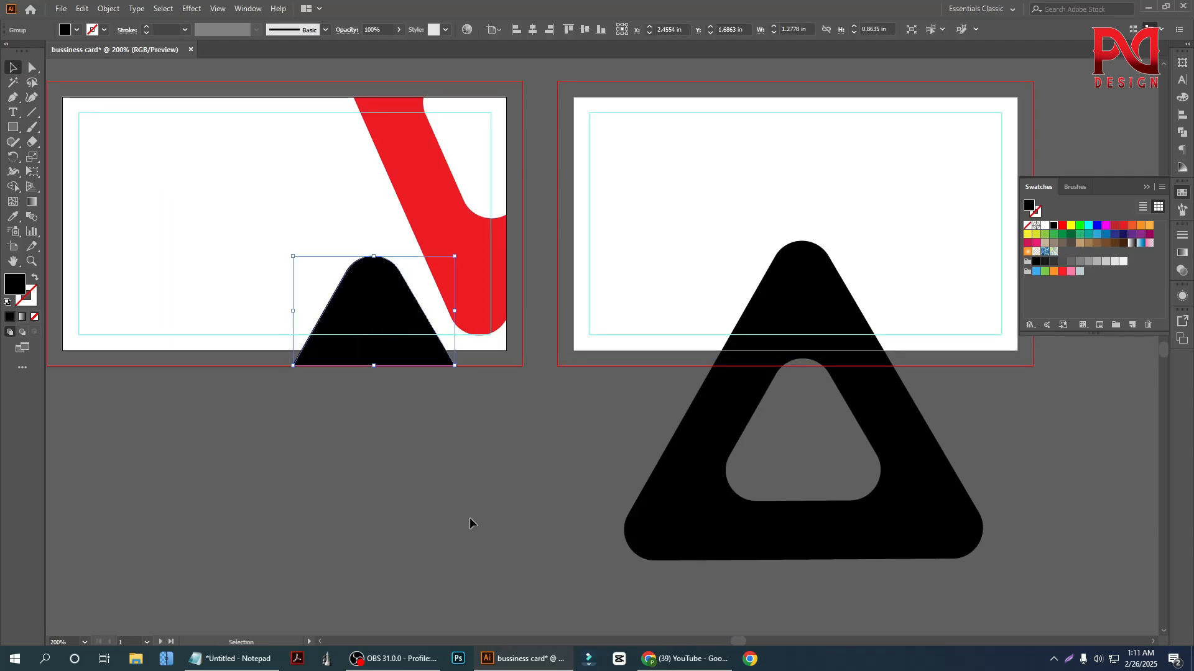
click(443, 471)
alt+scroll(443, 471, down, 1)
alt+scroll(415, 434, up, 1)
drag(408, 373, 398, 373)
drag(280, 303, 341, 393)
key(ctrl+z)
Trim the black shape's overhang below the first card with the Shape Builder tool and deselect
drag(331, 477, 414, 276)
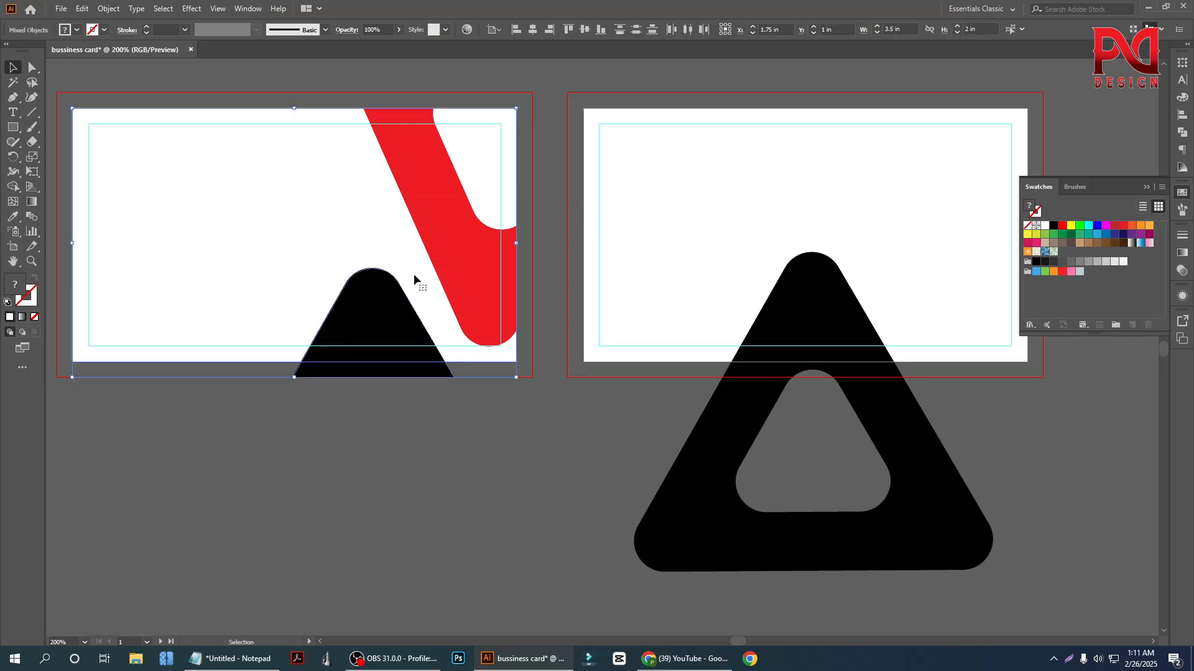
click(12, 187)
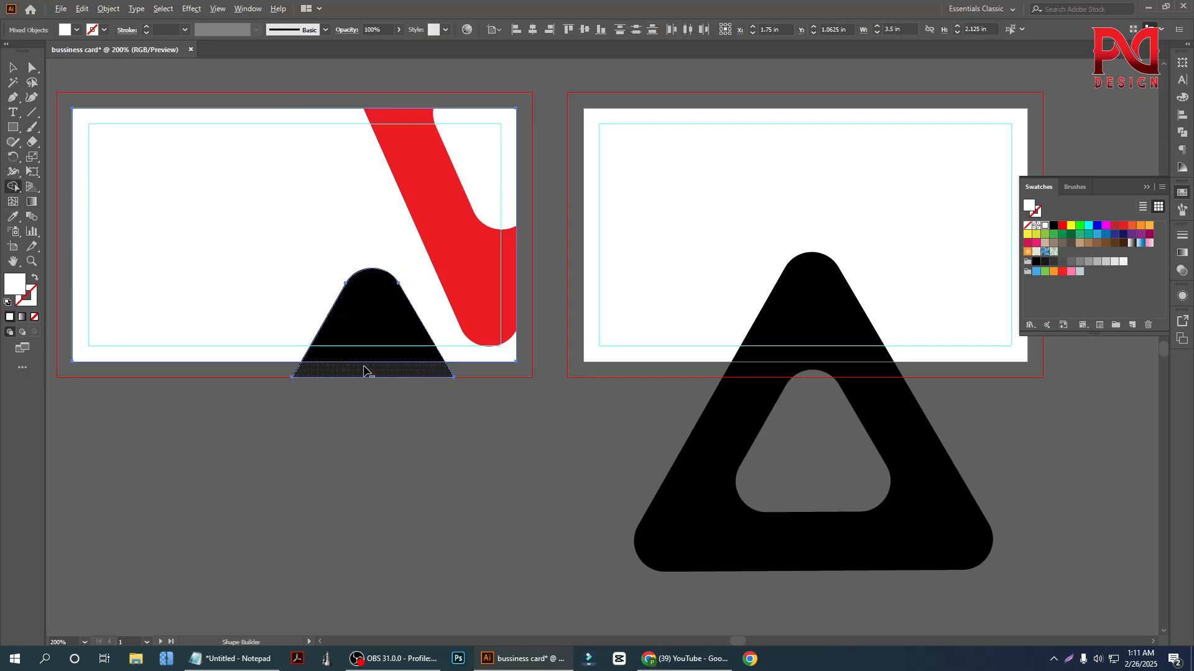
alt+click(364, 382)
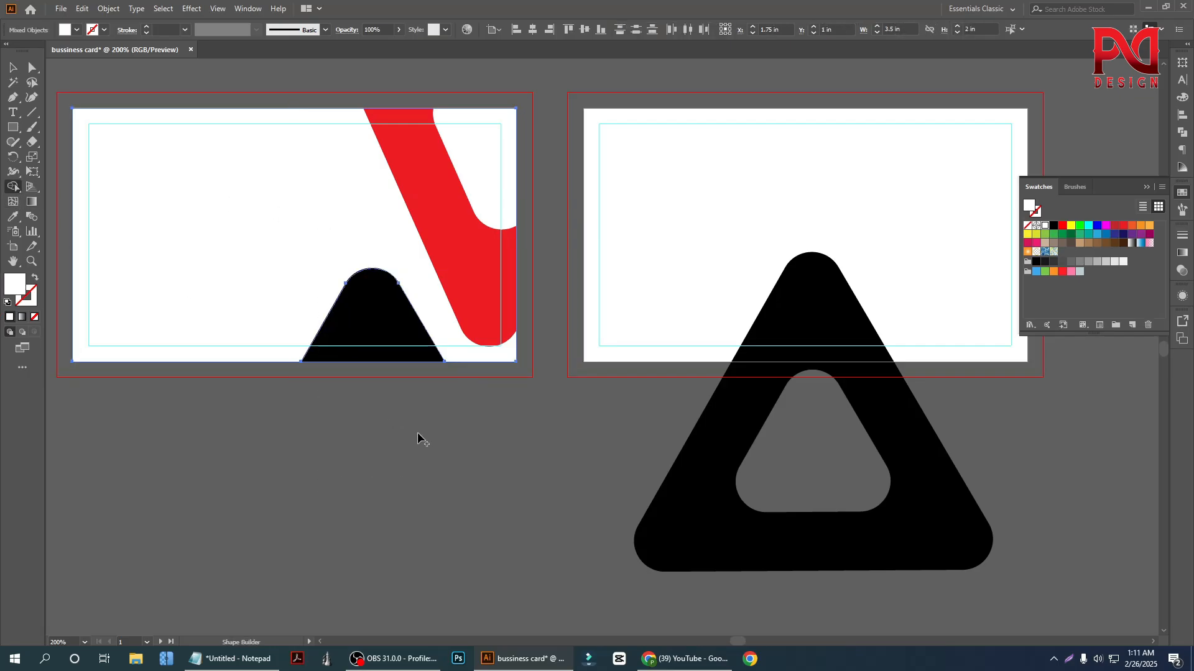
click(13, 67)
click(319, 390)
Move the spare black triangle off the second card's bottom edge to straddle the gap between the two cards
scroll(373, 435, down, 2)
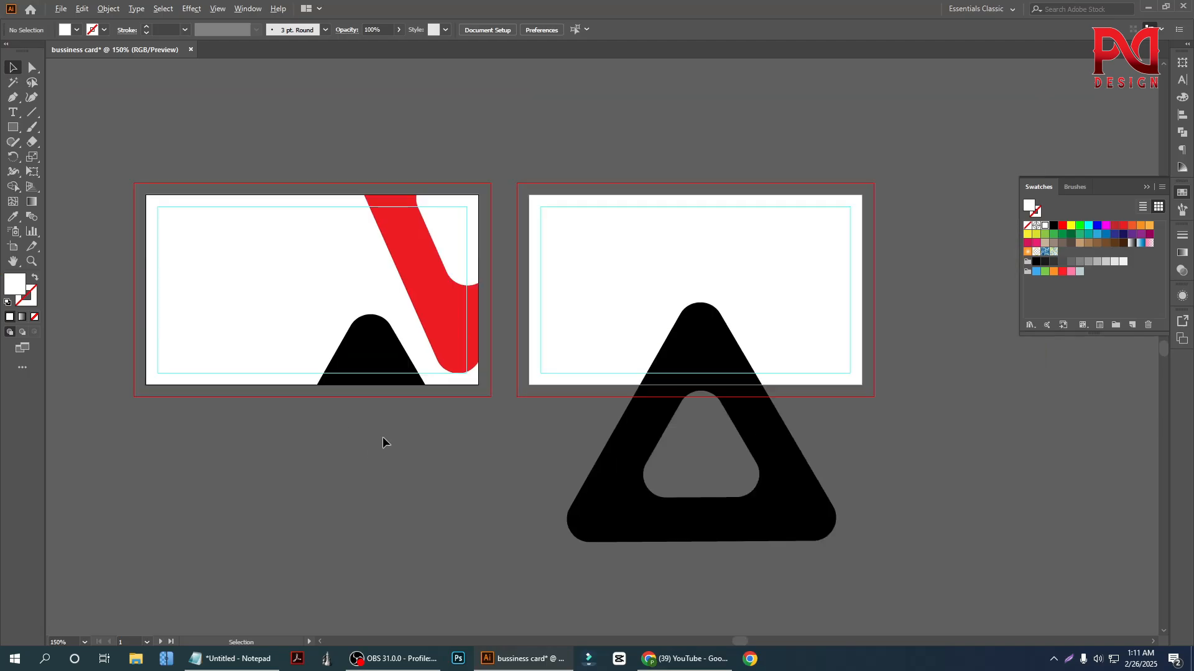
scroll(581, 418, up, 1)
scroll(553, 413, down, 1)
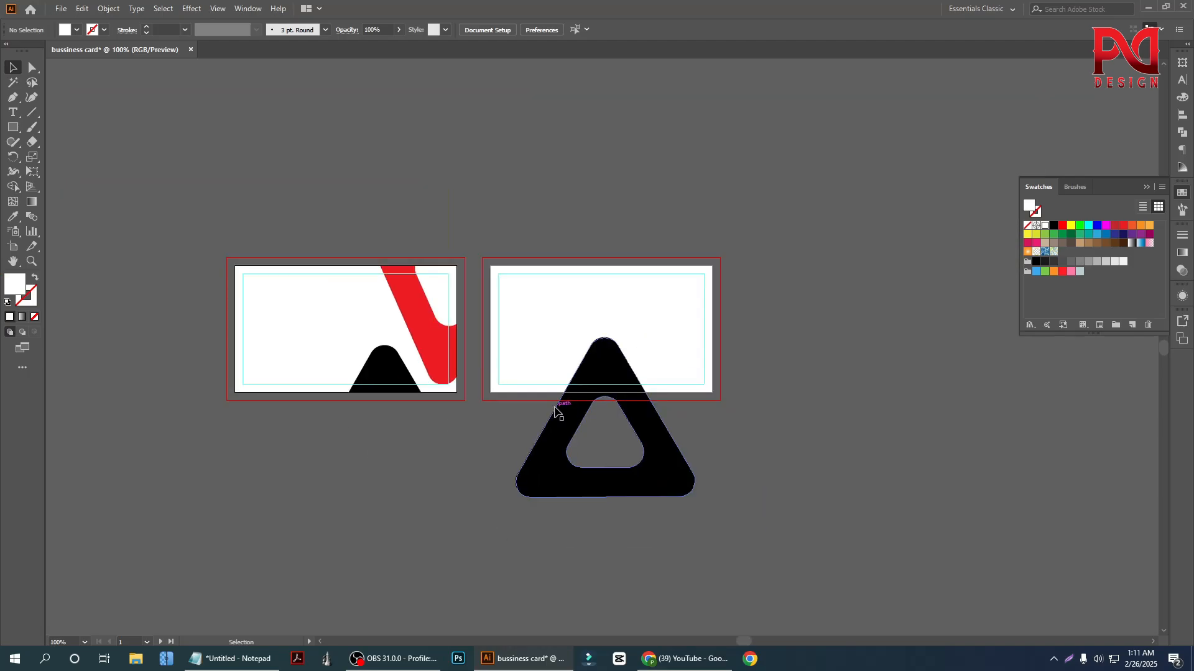
scroll(555, 411, down, 2)
click(599, 433)
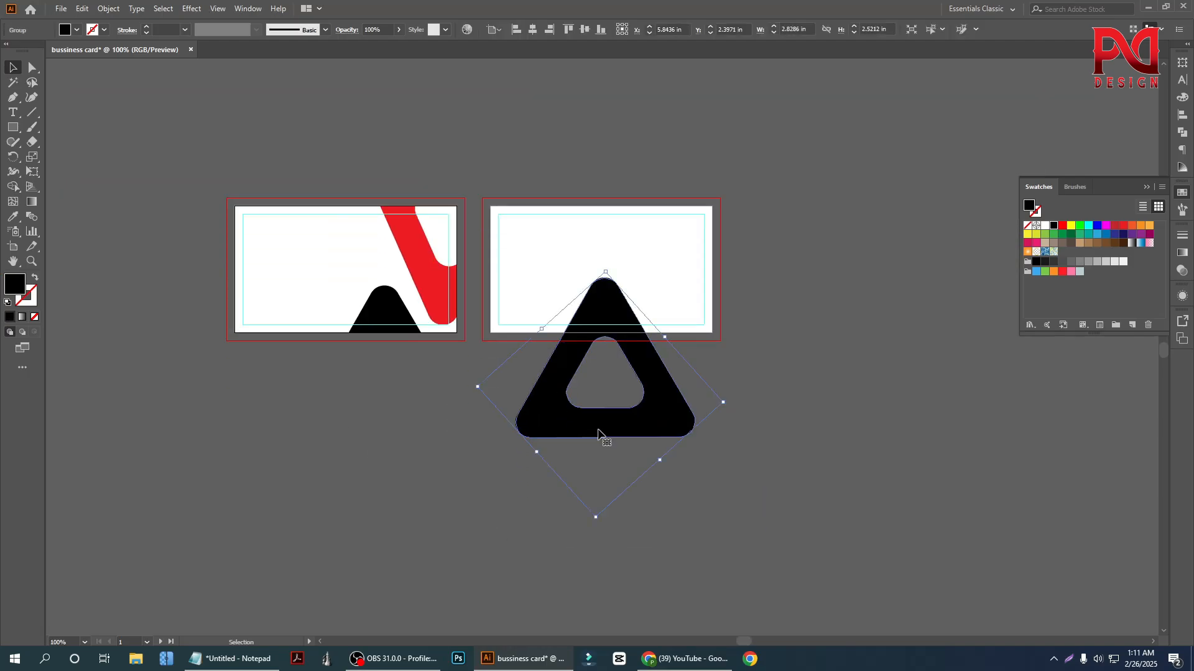
drag(684, 423, 534, 340)
click(617, 392)
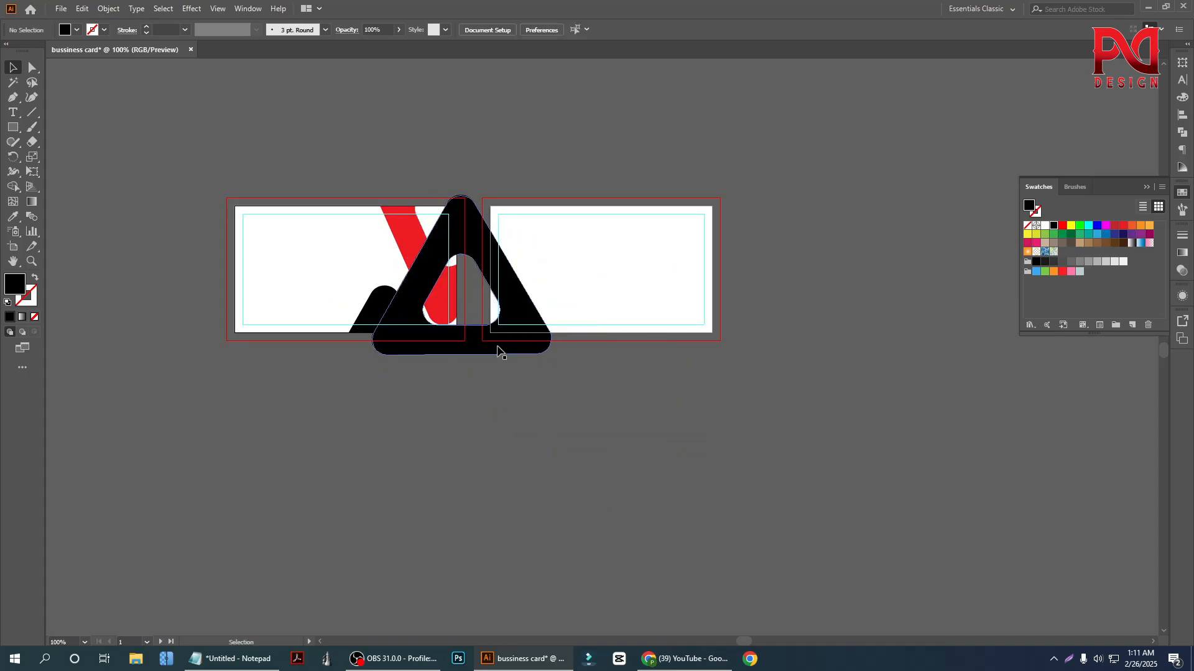
drag(497, 347, 527, 318)
click(540, 404)
Try the spare black triangle at about 2.49 × 2.22 in between the cards, and delete it
scroll(501, 308, up, 1)
scroll(502, 311, up, 1)
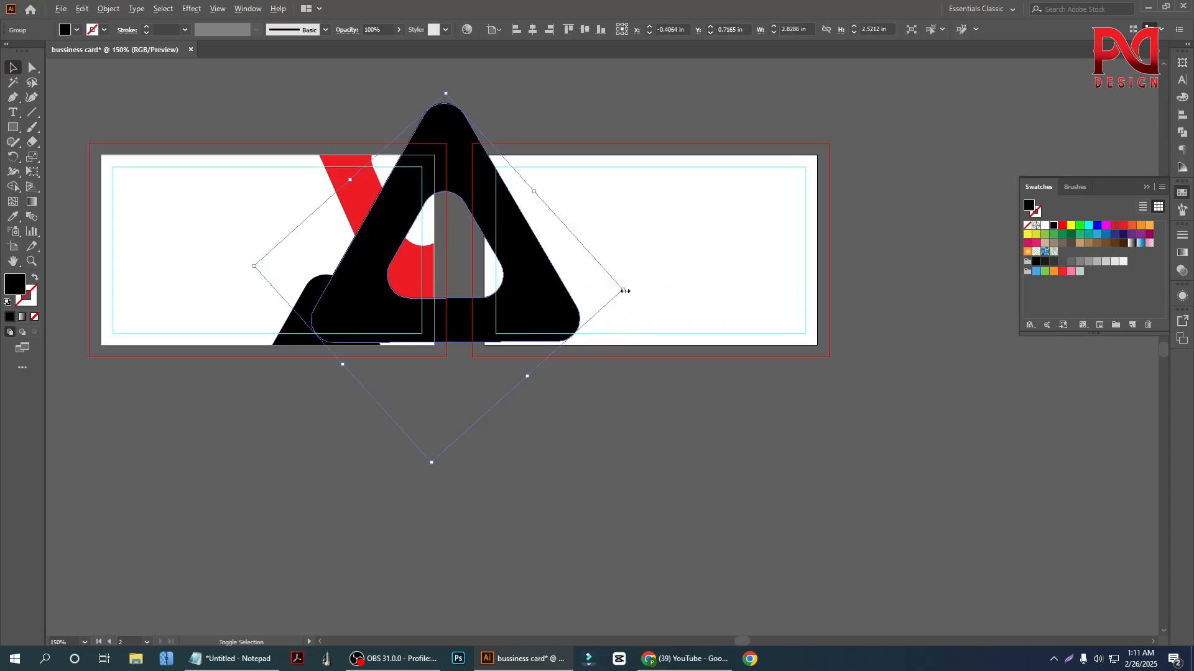
drag(625, 291, 598, 287)
drag(530, 319, 538, 326)
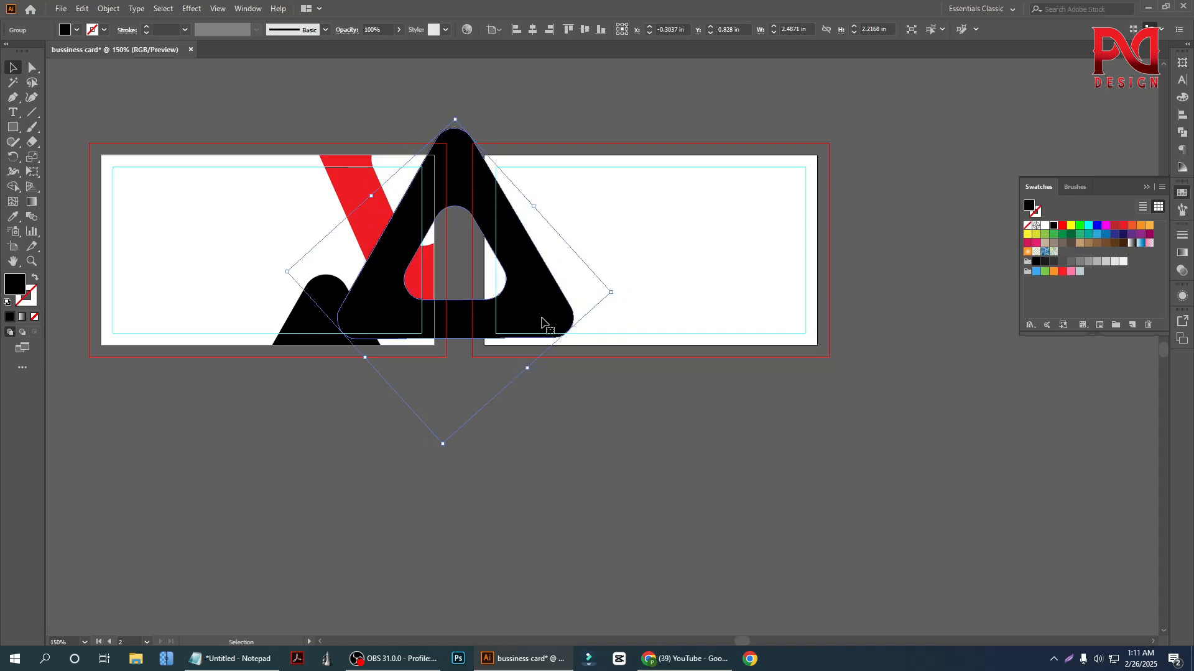
key(Delete)
Group the black and red shapes on the first card
click(341, 308)
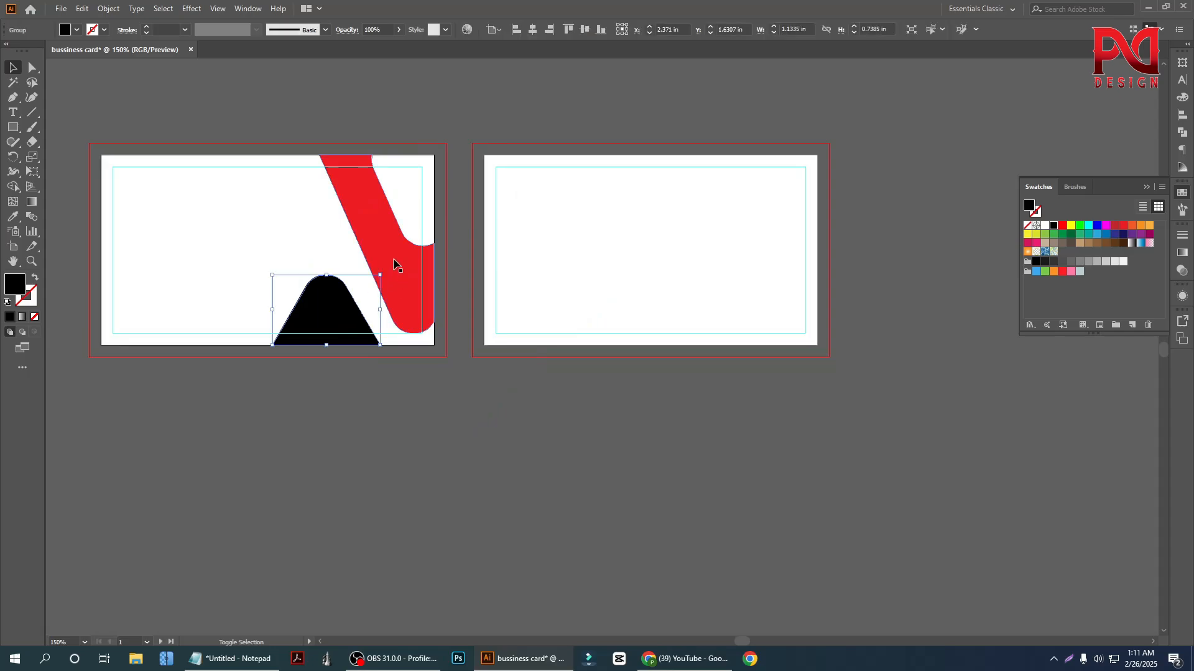
shift+click(394, 261)
right_click(391, 240)
click(429, 334)
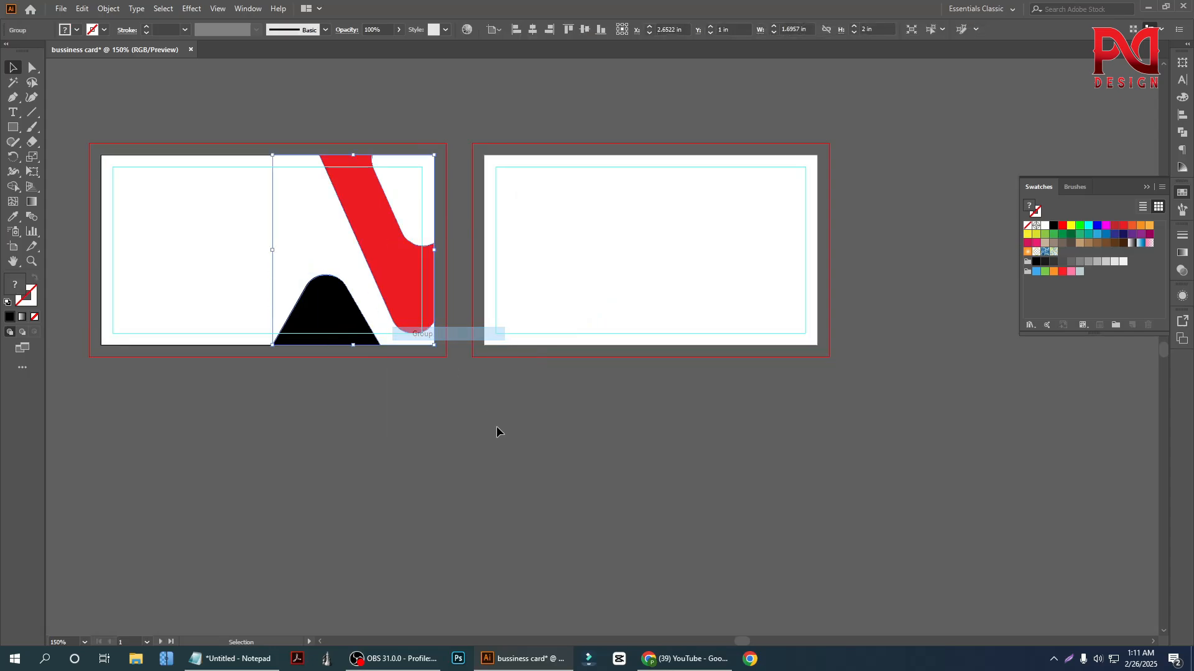
click(496, 427)
Copy the shape group to the second card, flush with its left edge, and reflect the copy across the vertical axis
drag(400, 286, 607, 283)
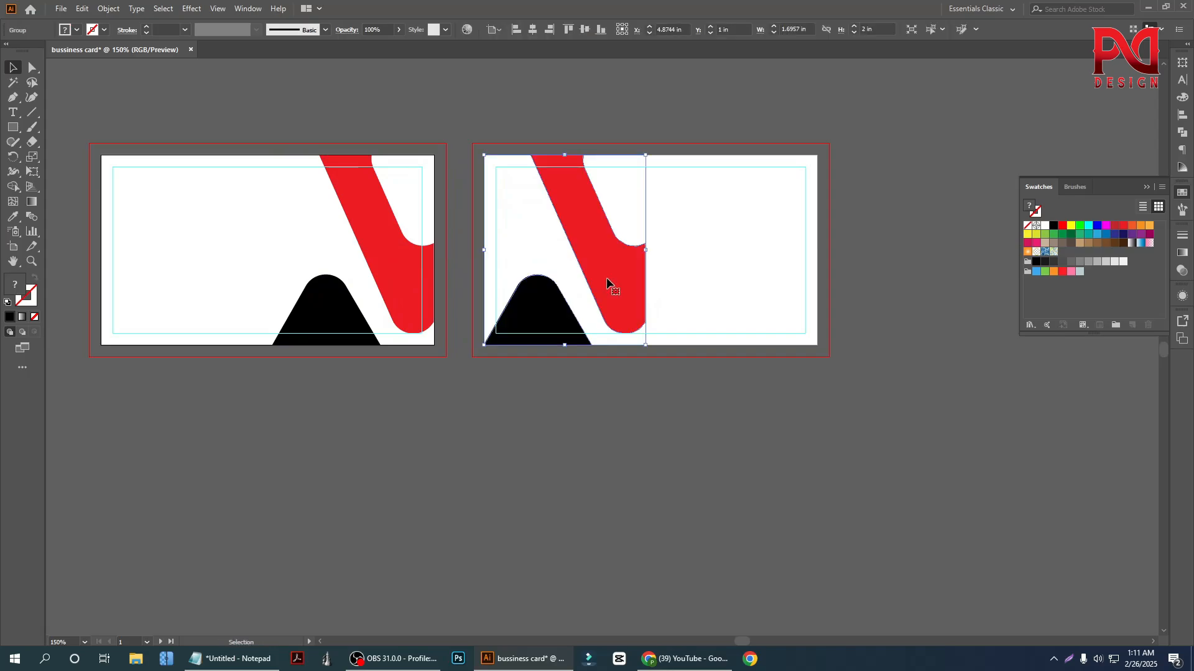
right_click(607, 283)
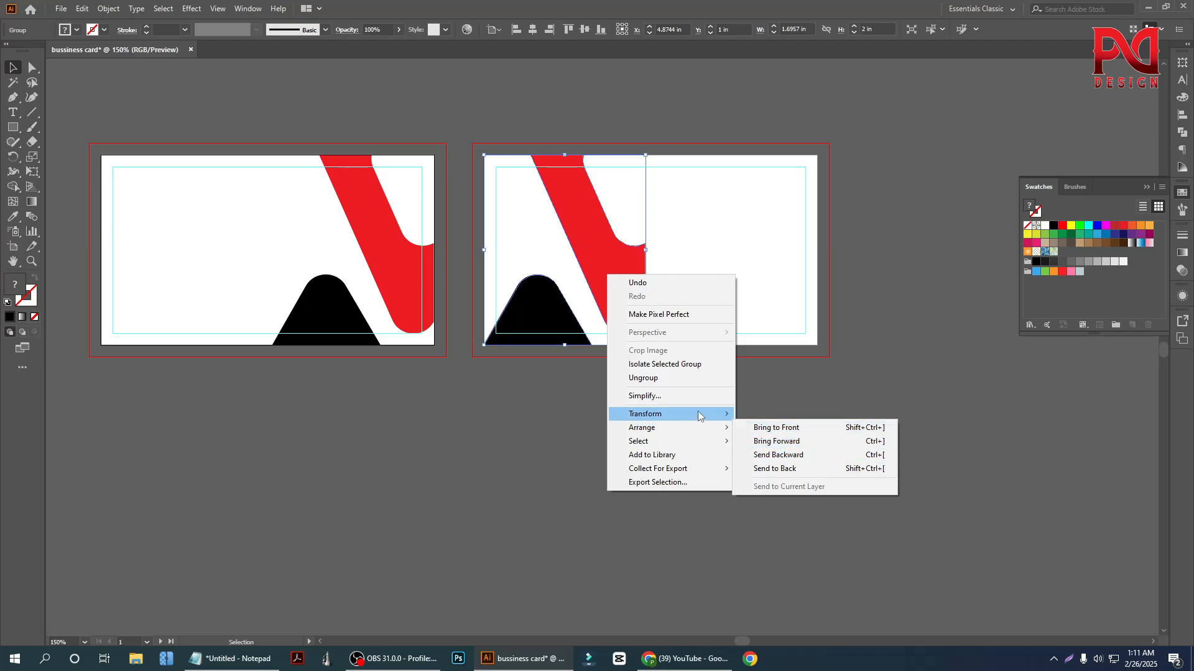
mouse_move(684, 414)
click(785, 461)
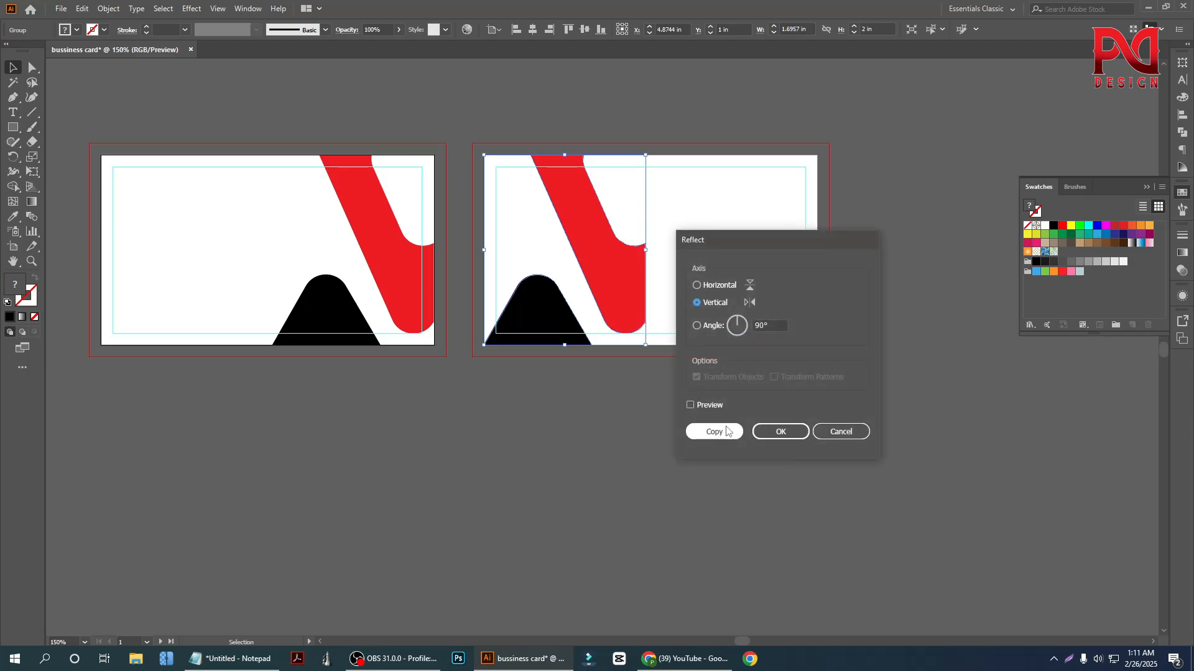
click(695, 408)
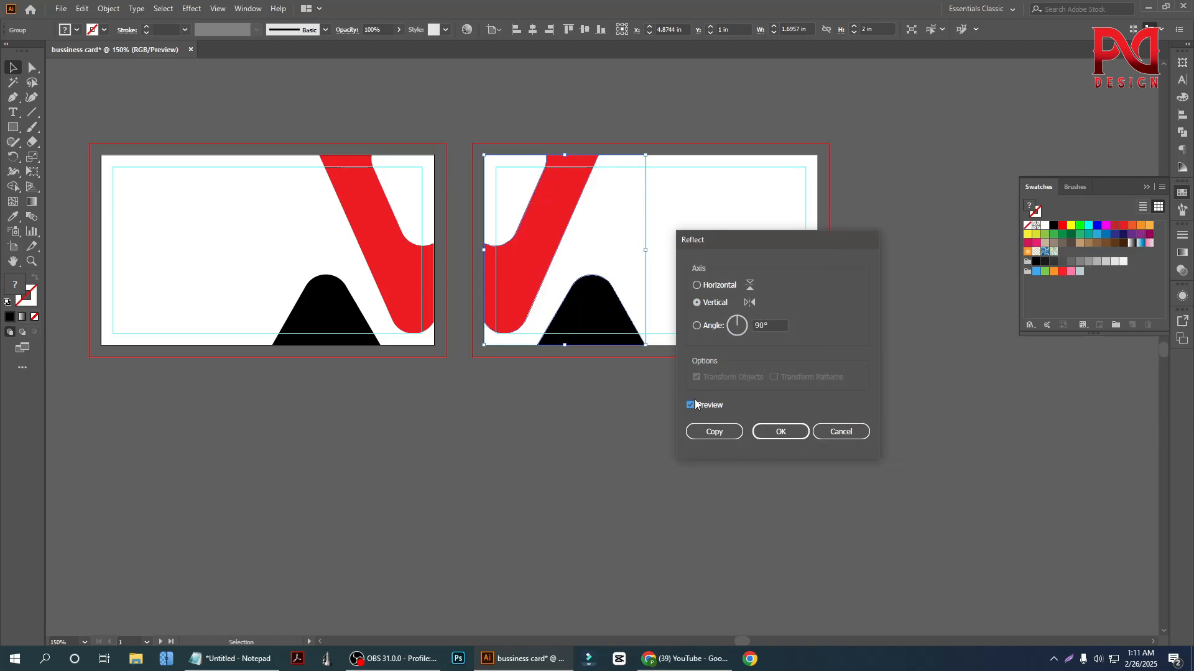
click(771, 438)
click(476, 490)
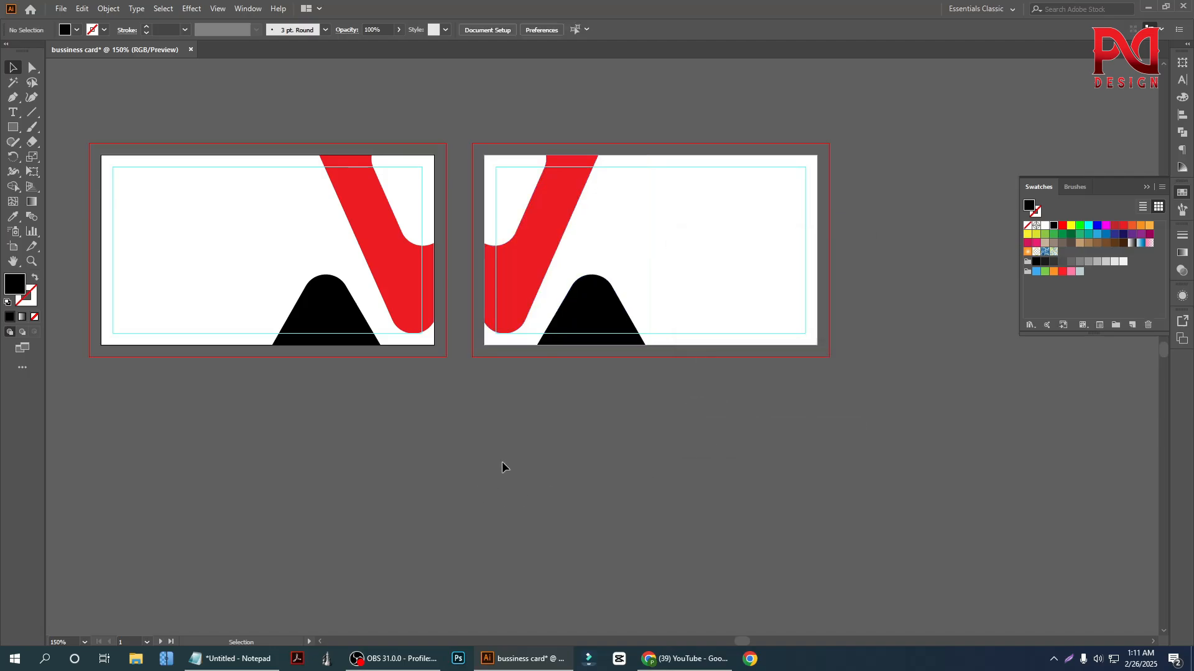
scroll(541, 413, down, 1)
scroll(336, 341, up, 1)
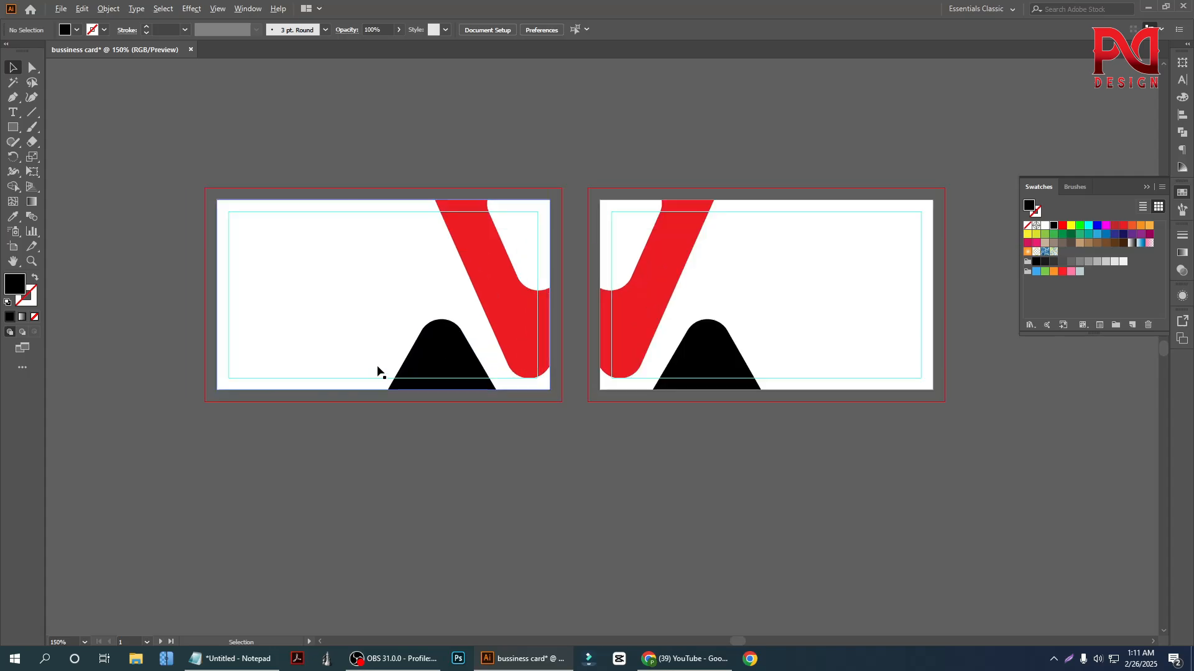
scroll(392, 371, up, 1)
scroll(405, 370, down, 1)
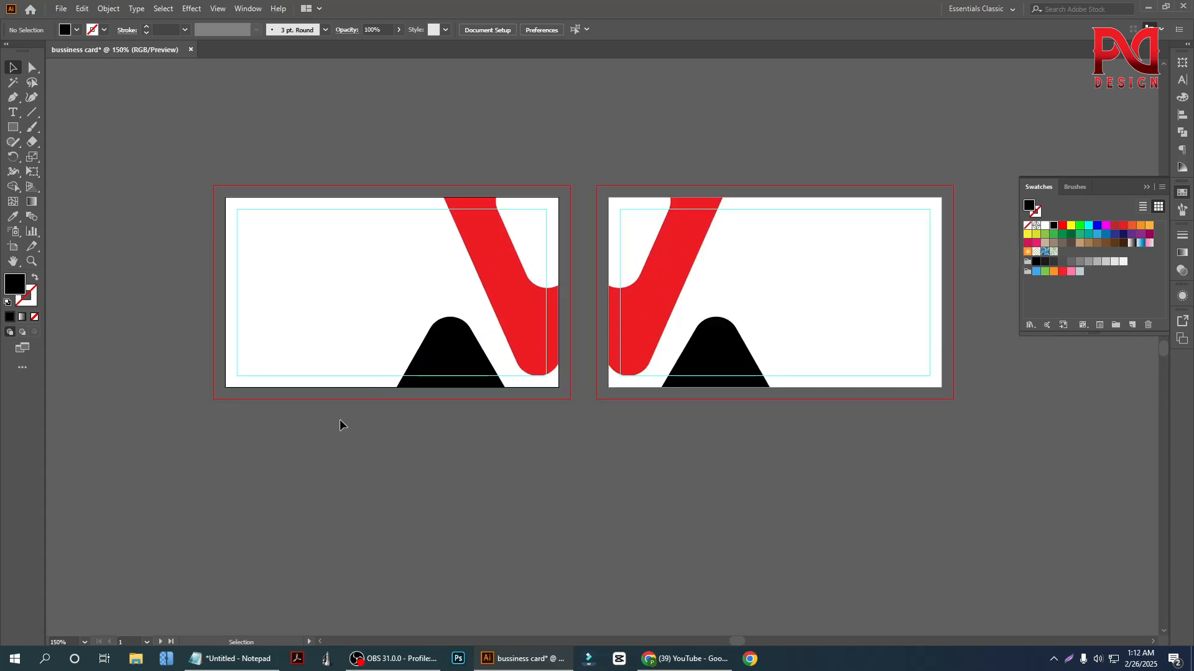
scroll(367, 398, up, 1)
scroll(370, 401, down, 1)
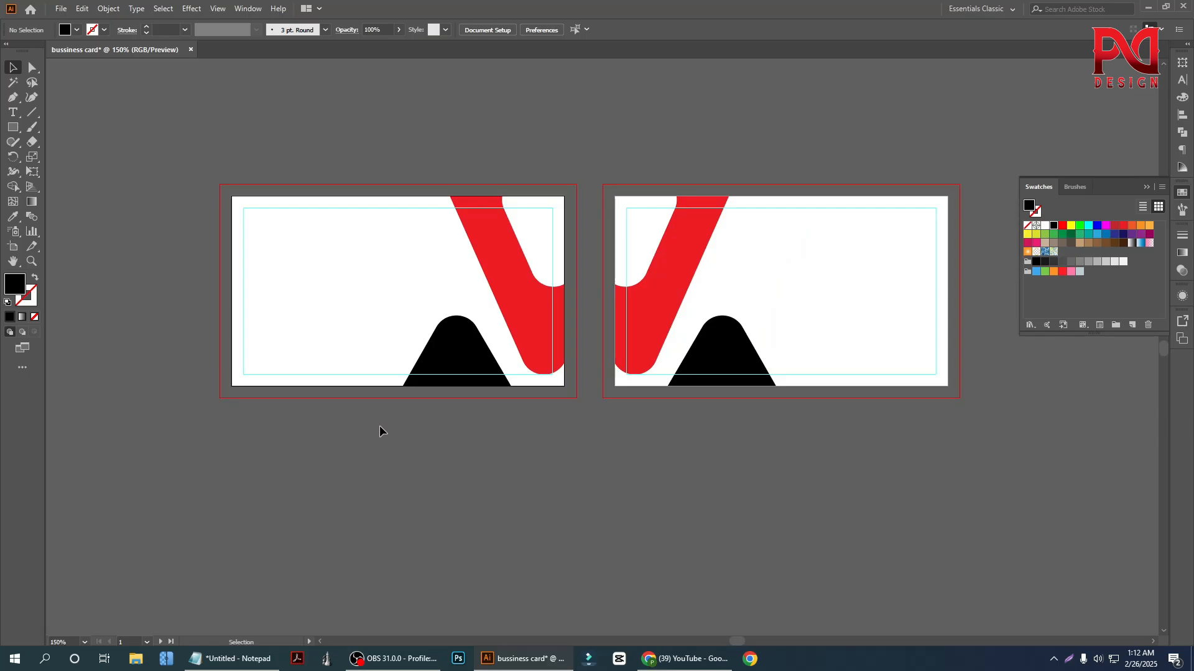
Place location-pin.png, email.png, mobile.png and contact.png from the Downloads folder into the business card document
click(136, 659)
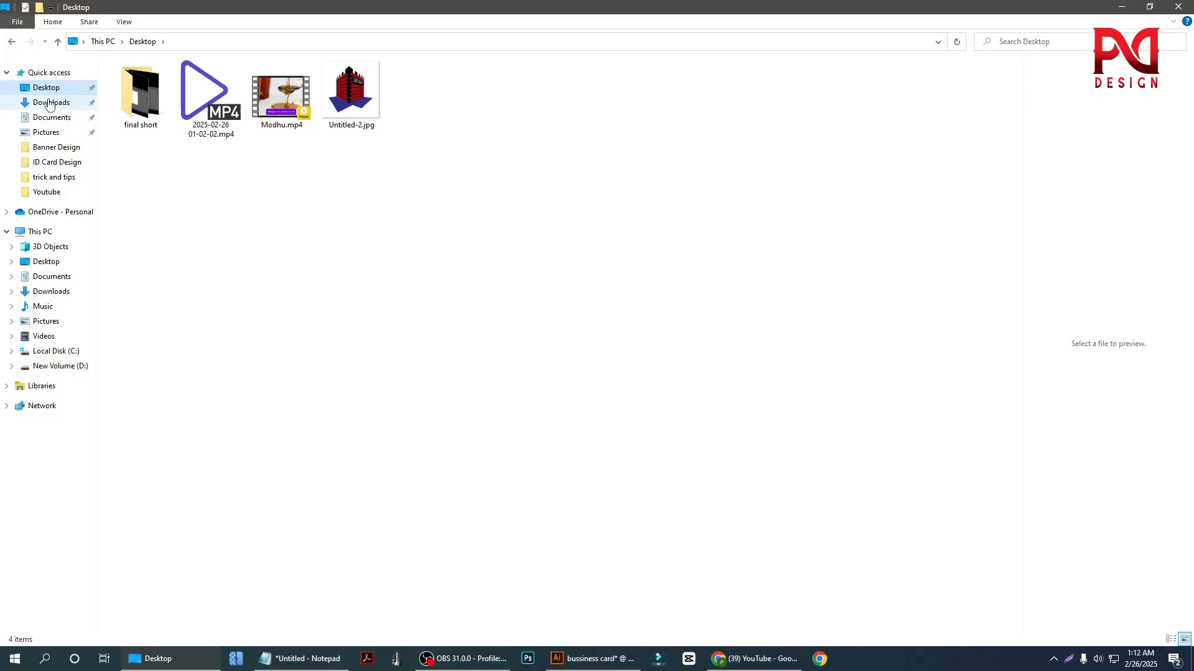
click(49, 104)
click(141, 107)
shift+click(342, 130)
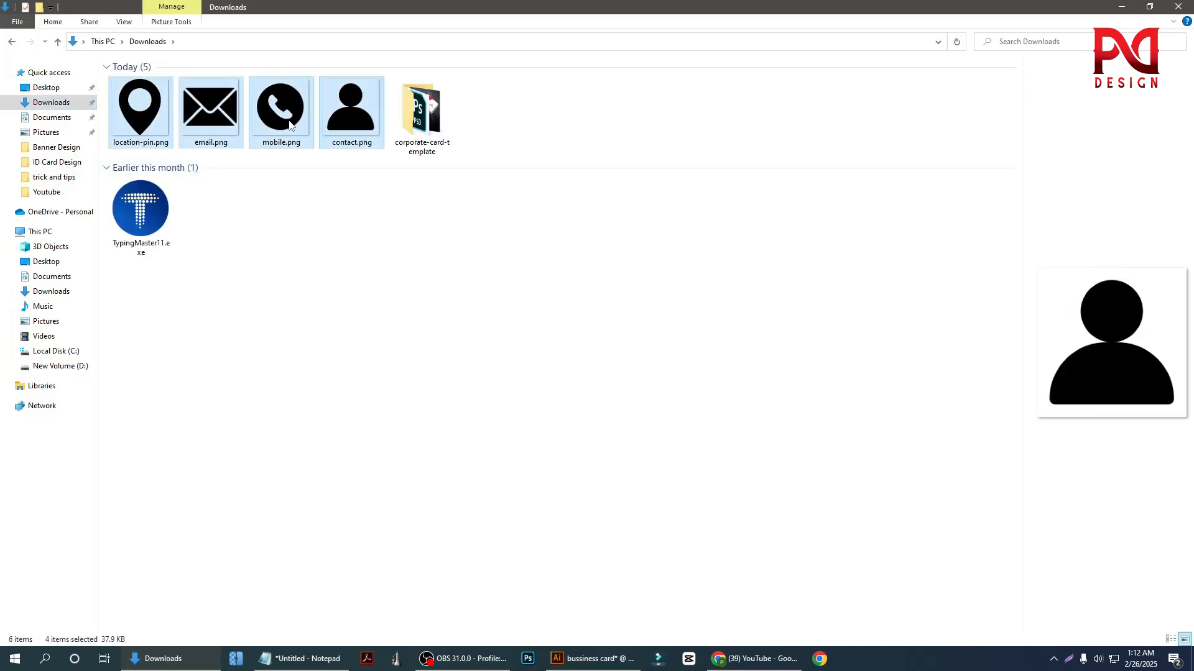
drag(289, 124, 425, 368)
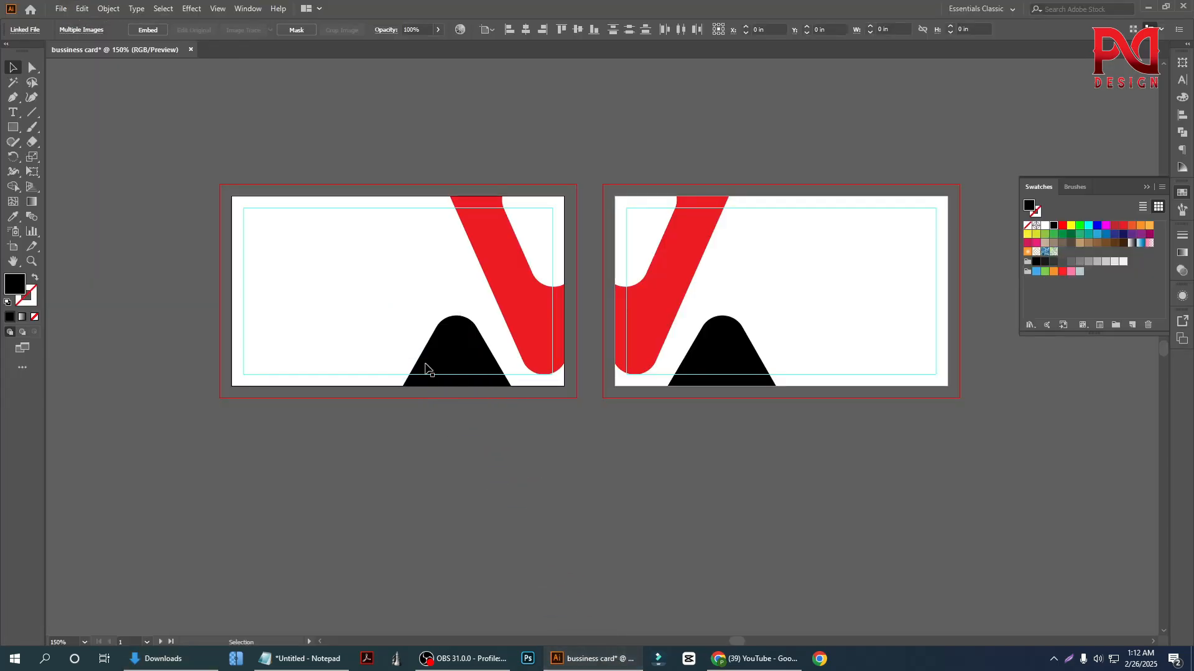
Position the four placed icon images beside the first card and embed them in the document
scroll(551, 410, down, 1)
drag(506, 463, 276, 359)
scroll(411, 406, down, 1)
scroll(256, 386, up, 2)
scroll(369, 405, down, 1)
drag(355, 400, 234, 132)
click(146, 35)
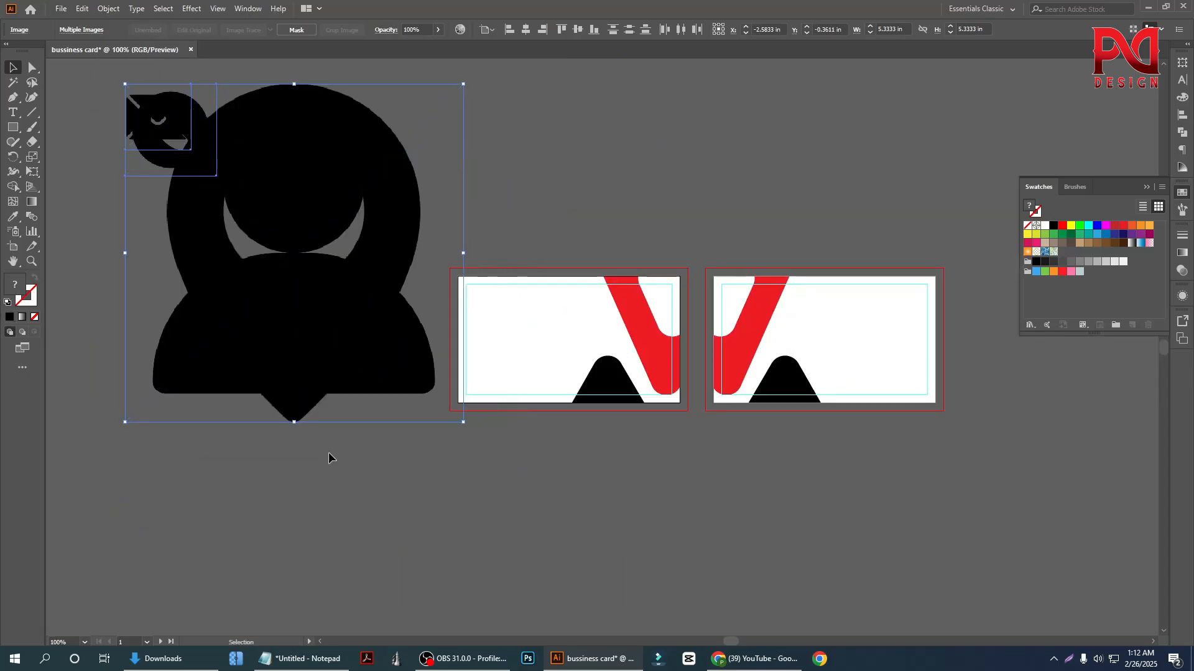
Spread the overlapping icons apart around the cards so the contact, location, phone and email images each stand alone
click(311, 533)
scroll(311, 472, up, 2)
scroll(302, 414, down, 2)
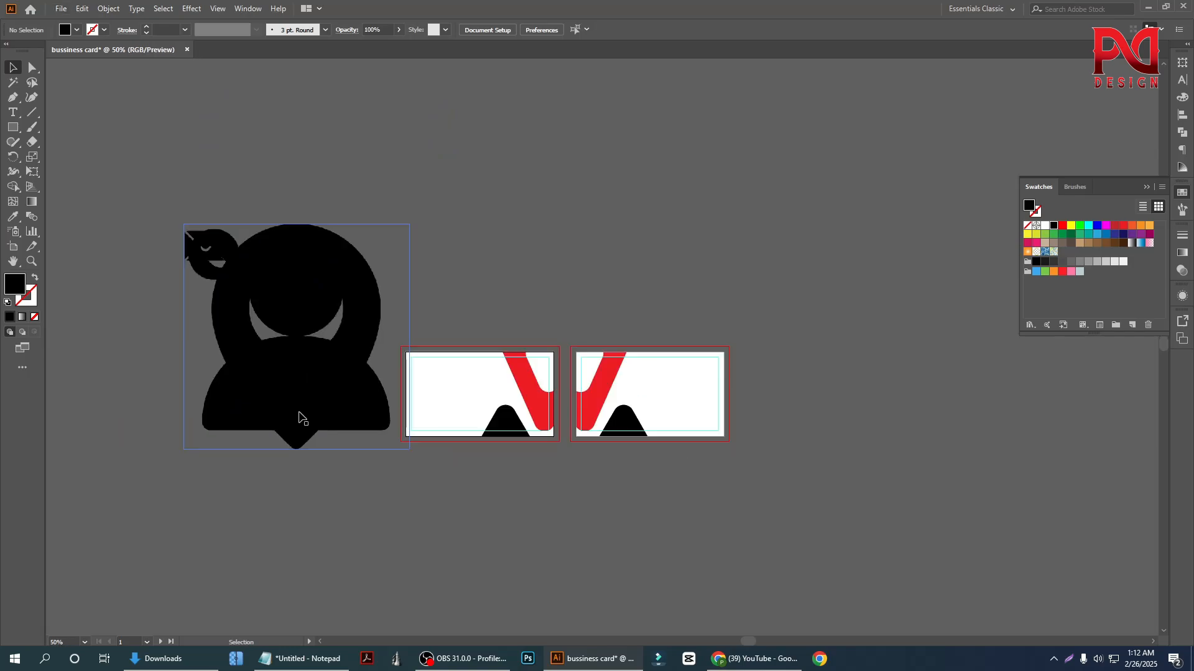
drag(329, 401, 515, 314)
drag(319, 369, 336, 199)
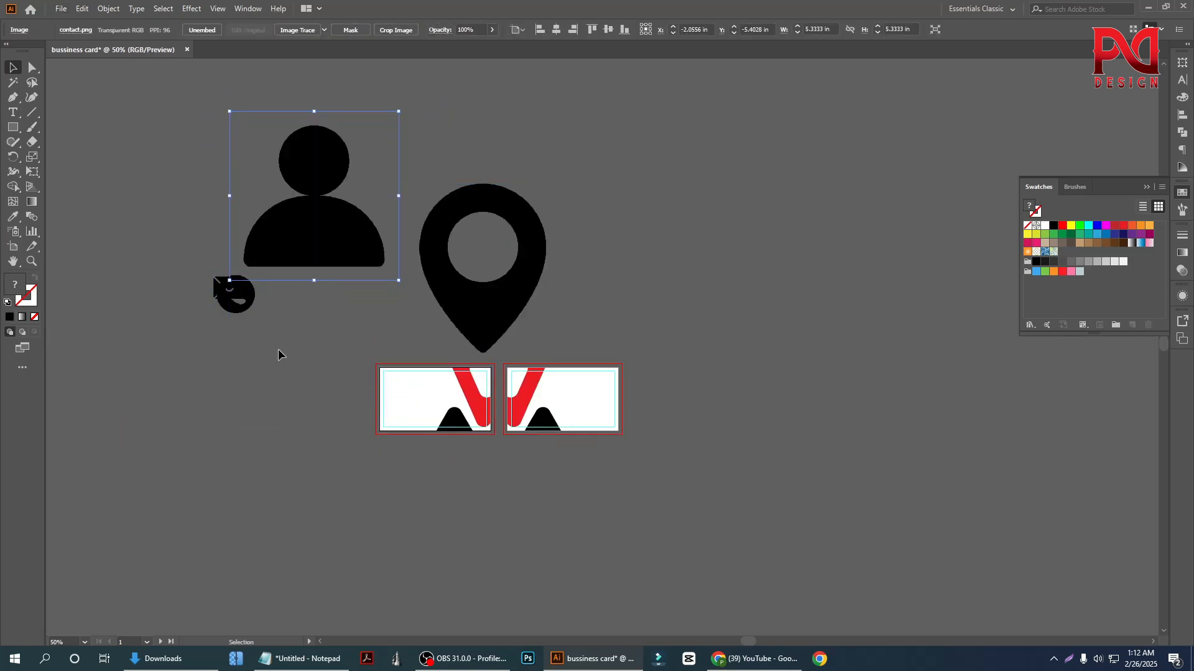
click(239, 391)
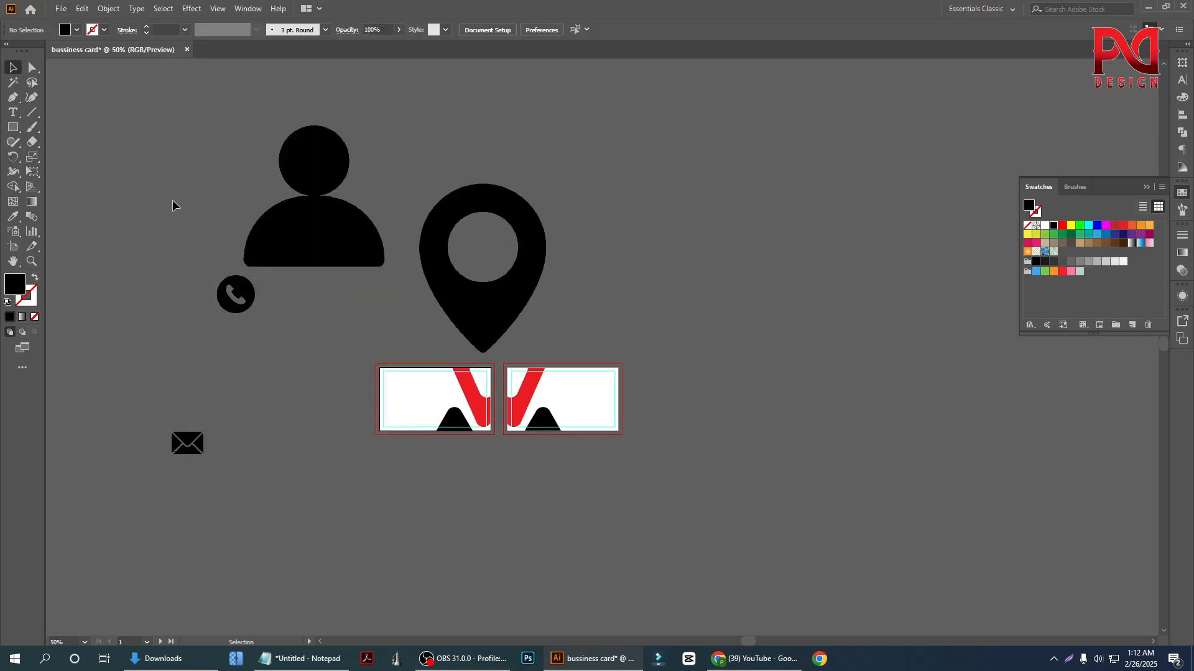
Image-trace the contact and location pin images with the Silhouettes preset
drag(543, 267, 555, 289)
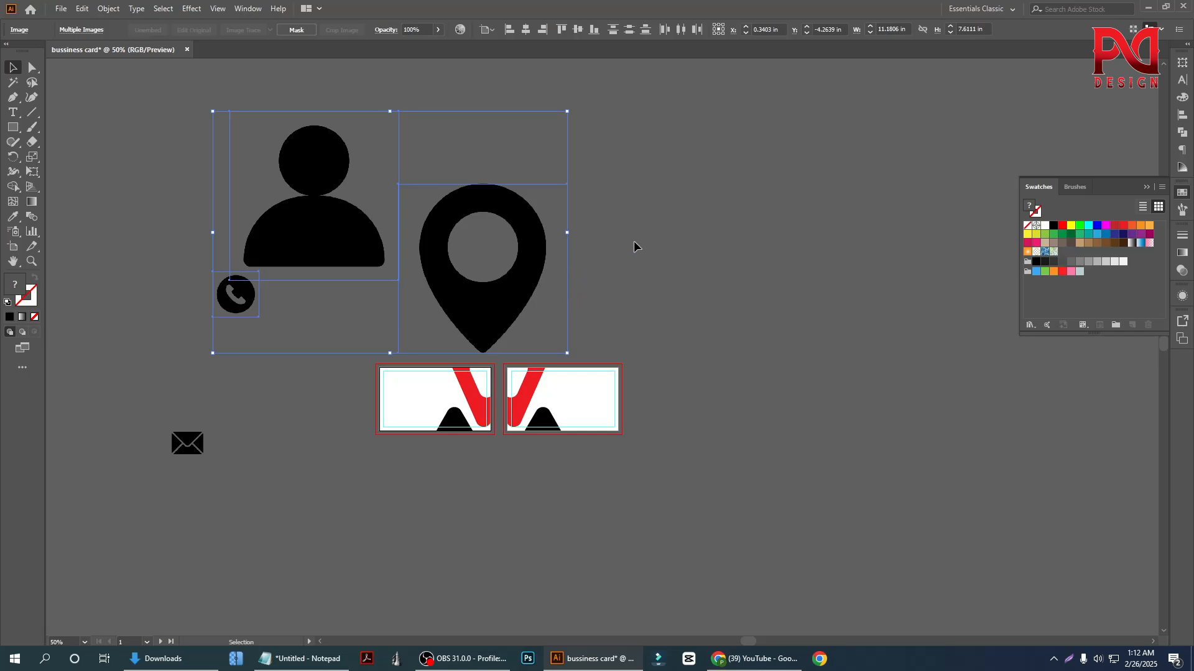
click(339, 231)
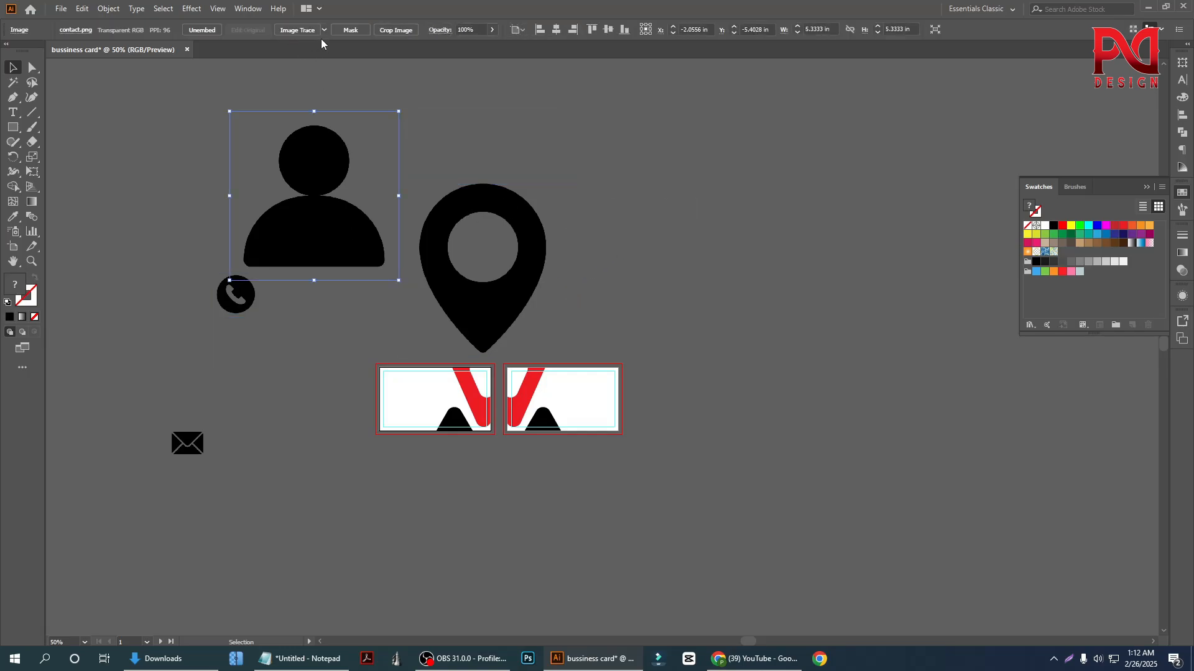
click(323, 30)
click(358, 184)
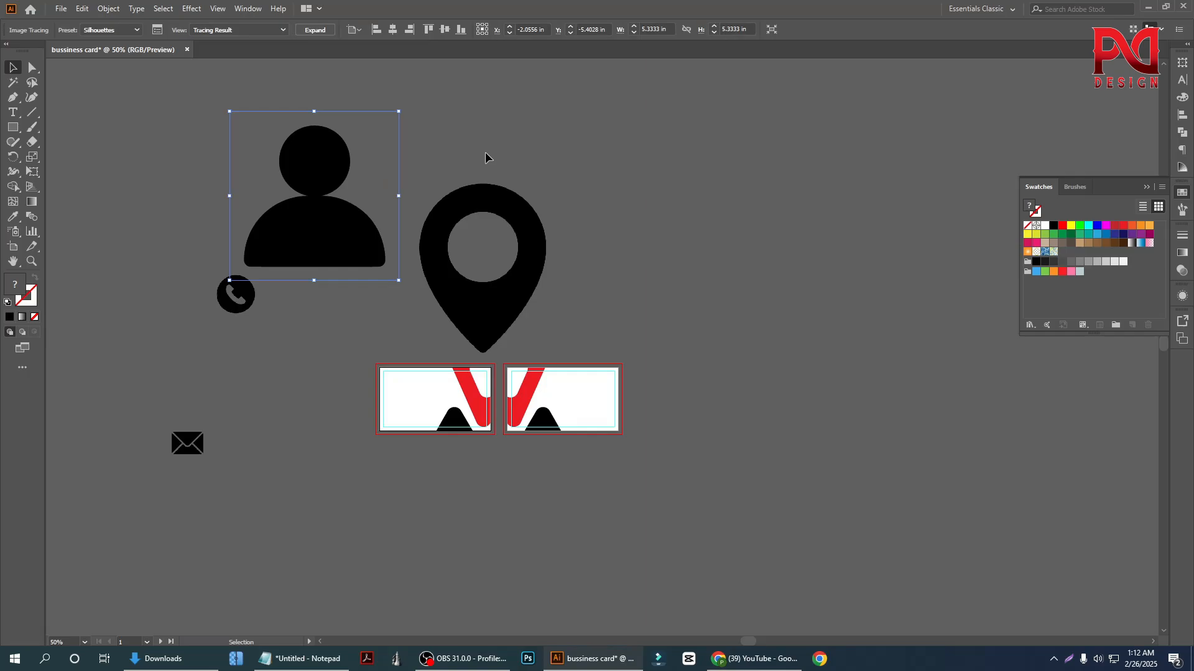
drag(535, 249, 536, 249)
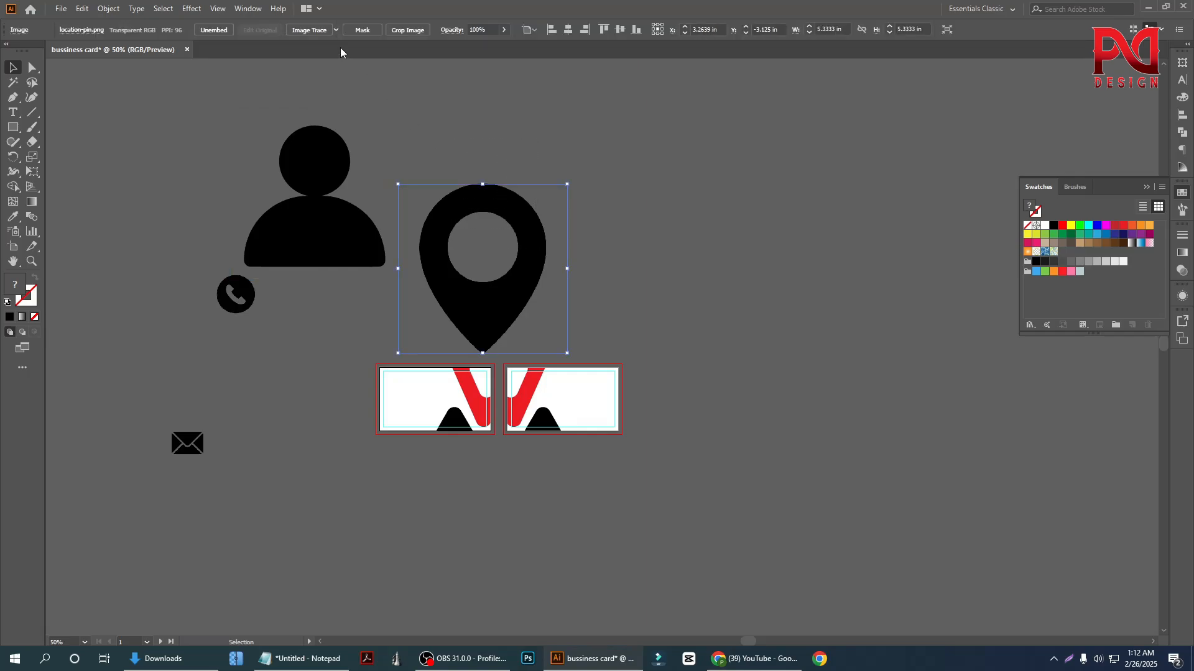
click(338, 31)
click(427, 162)
Move the phone icon clear of the contact icon, and image-trace the phone and email images with the Silhouettes preset
drag(169, 271, 226, 336)
click(236, 389)
click(324, 31)
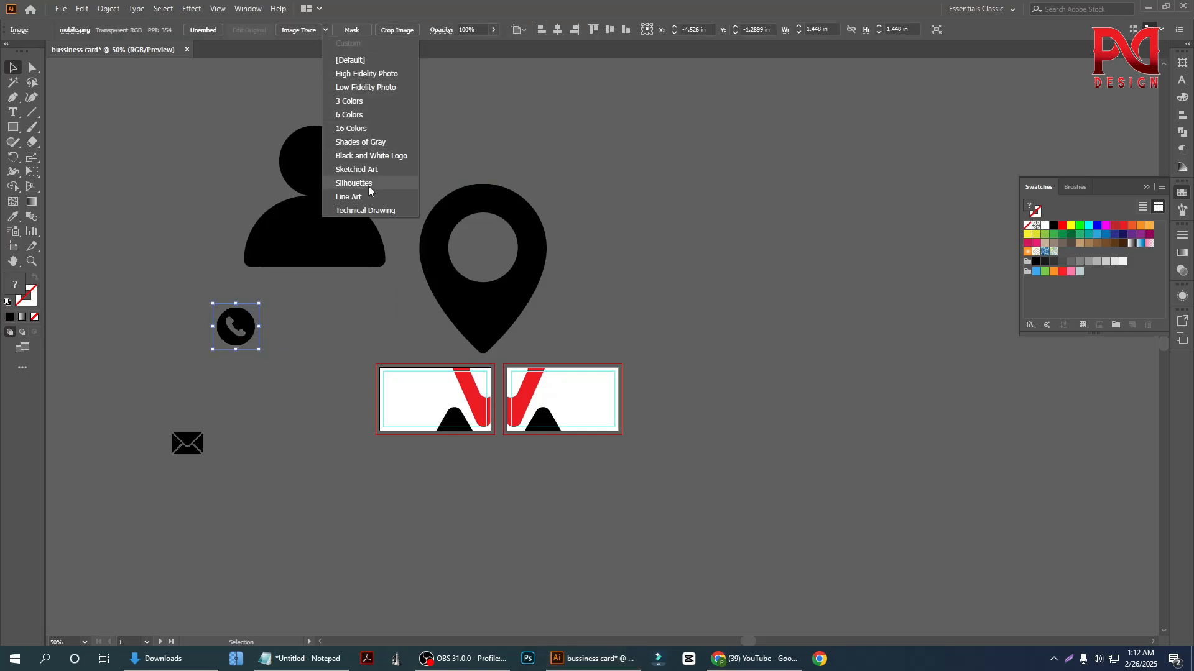
click(355, 183)
click(187, 443)
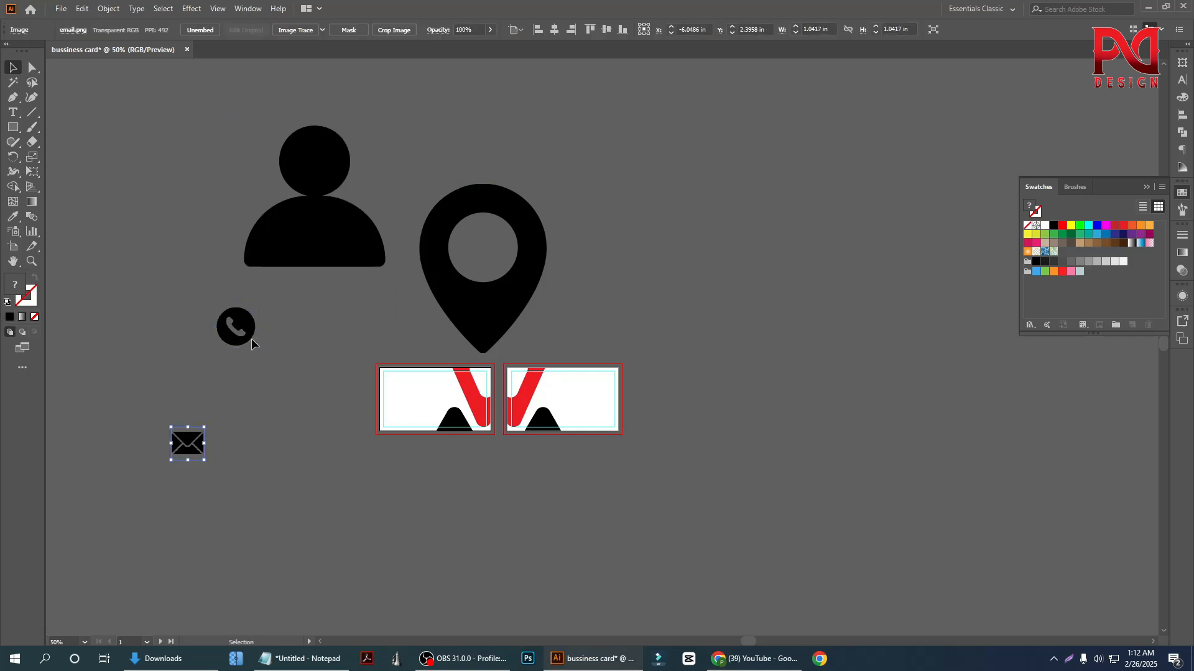
click(322, 30)
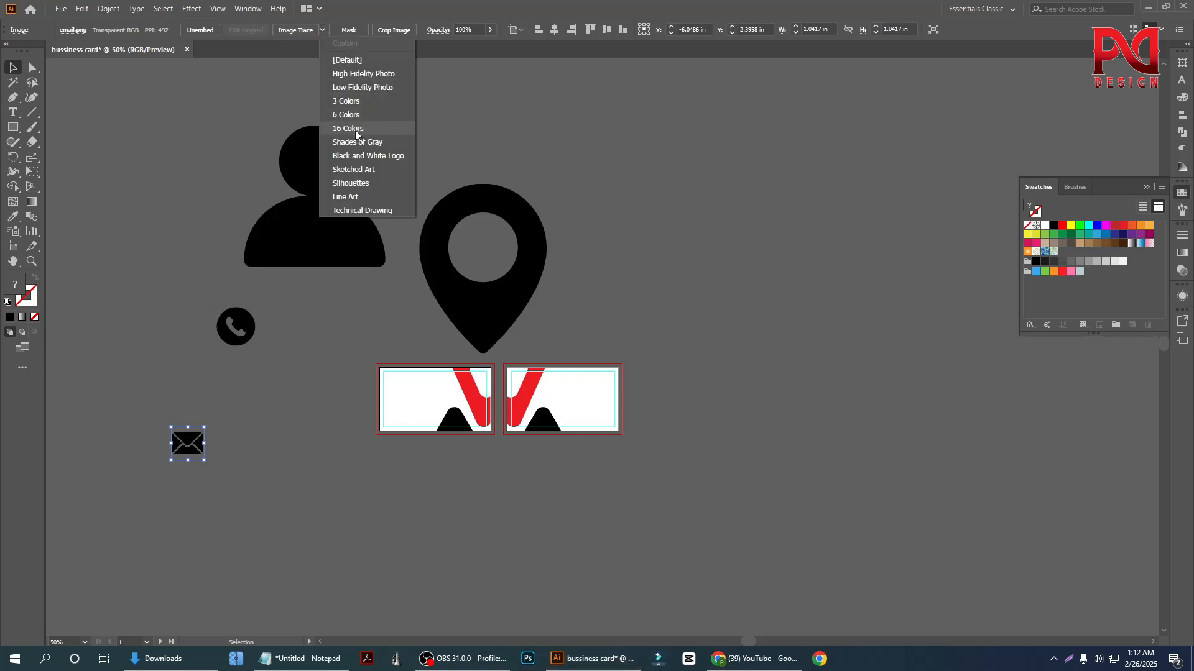
click(351, 183)
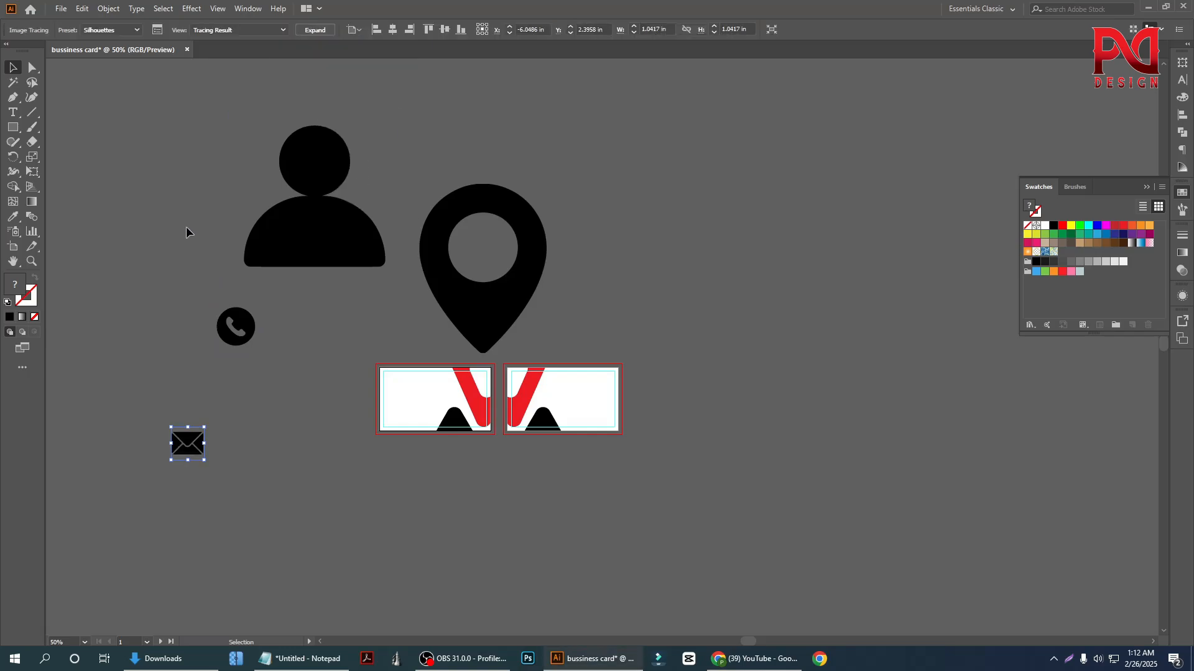
Expand all four traced icons into editable vector paths
shift+click(236, 326)
shift+click(314, 230)
shift+click(421, 245)
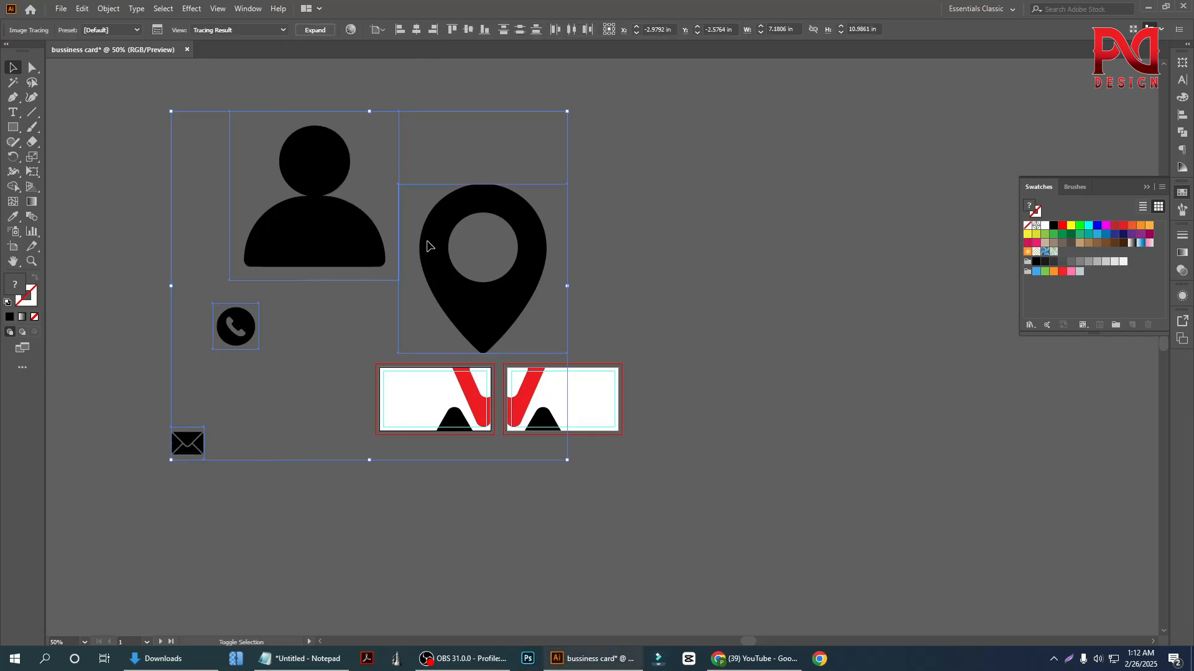
click(314, 29)
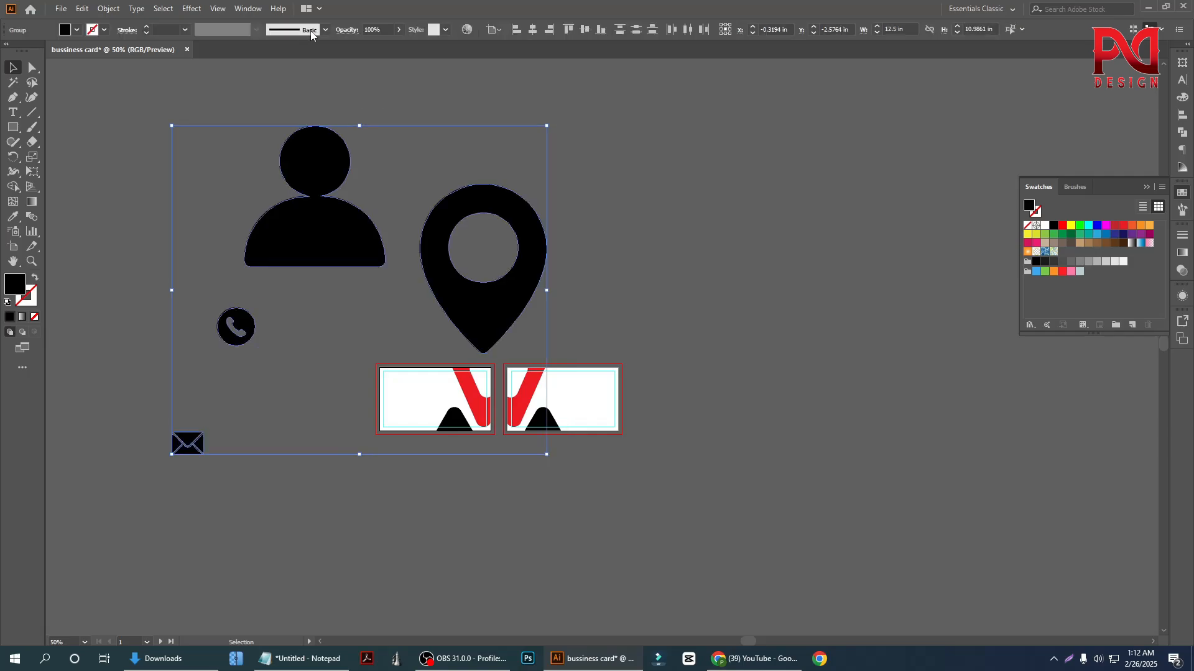
Try a red fill on the contact icon, and undo it
click(157, 275)
click(301, 264)
click(76, 30)
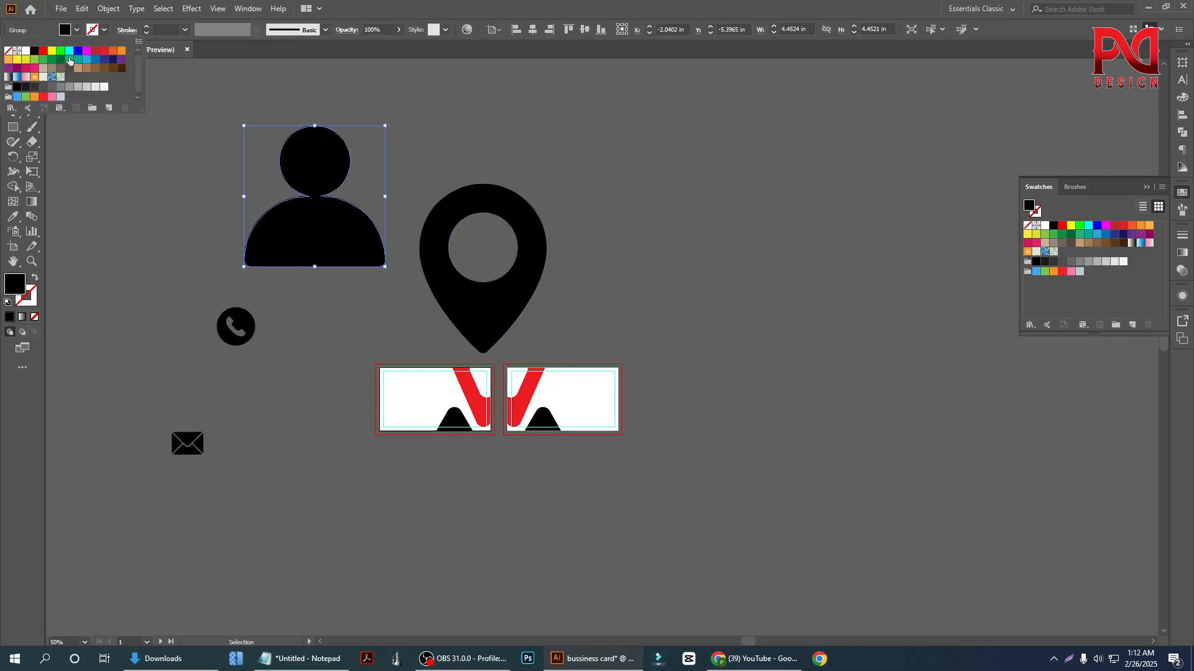
click(52, 51)
click(44, 51)
click(144, 293)
click(145, 294)
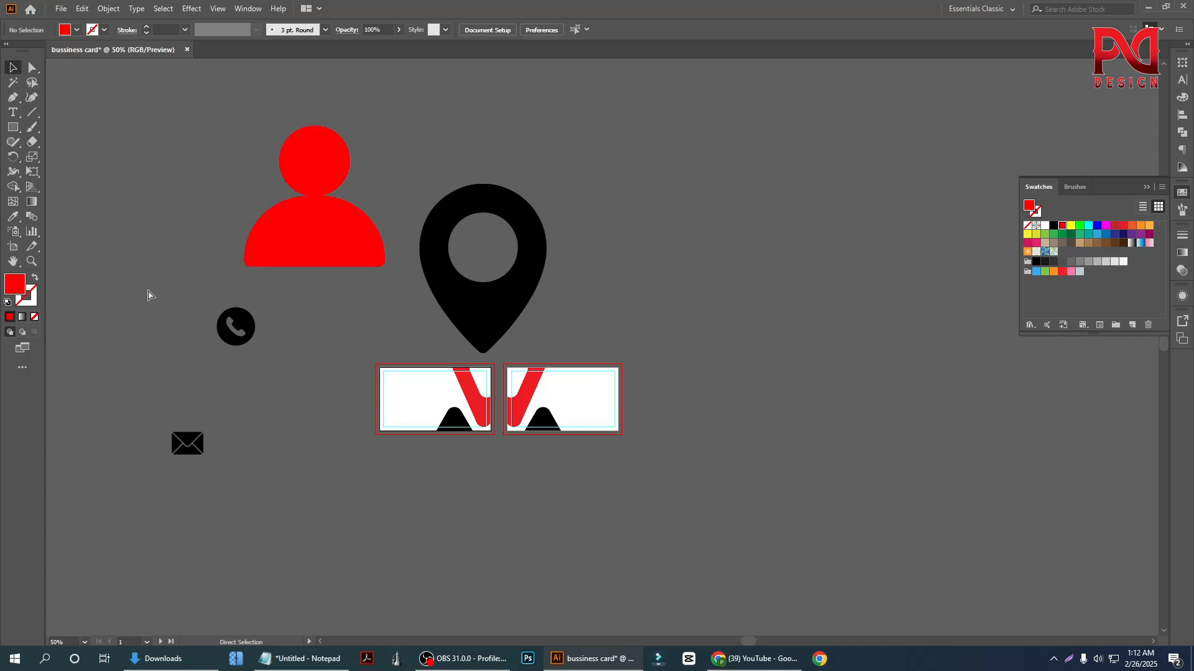
key(ctrl+z)
key(ctrl+z)
click(147, 293)
Draw a black square about 0.47 in wide in the left part of the first card
scroll(316, 311, down, 1)
scroll(329, 329, down, 1)
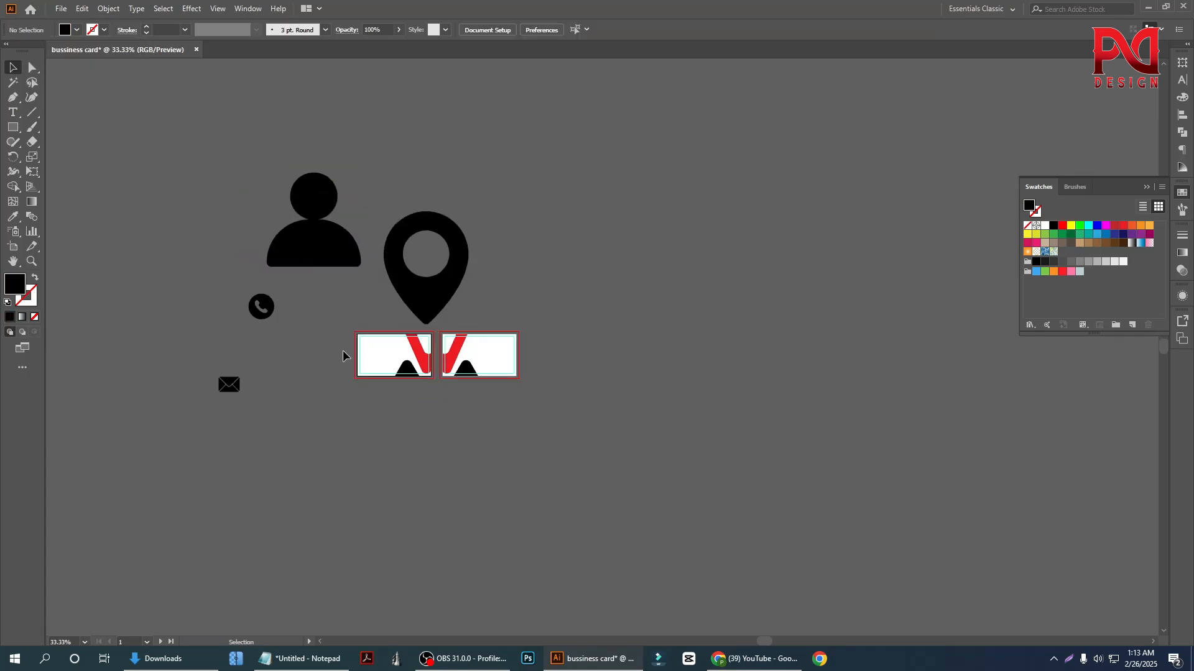
scroll(307, 314, up, 1)
scroll(298, 334, up, 1)
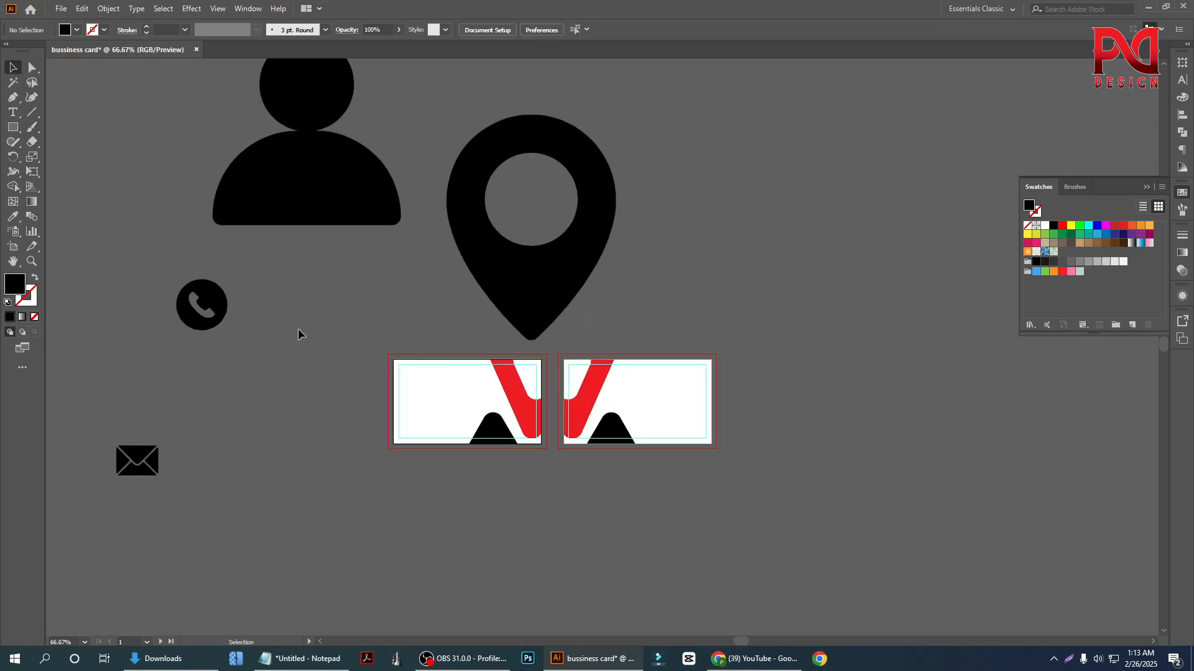
scroll(302, 330, down, 1)
scroll(373, 360, up, 1)
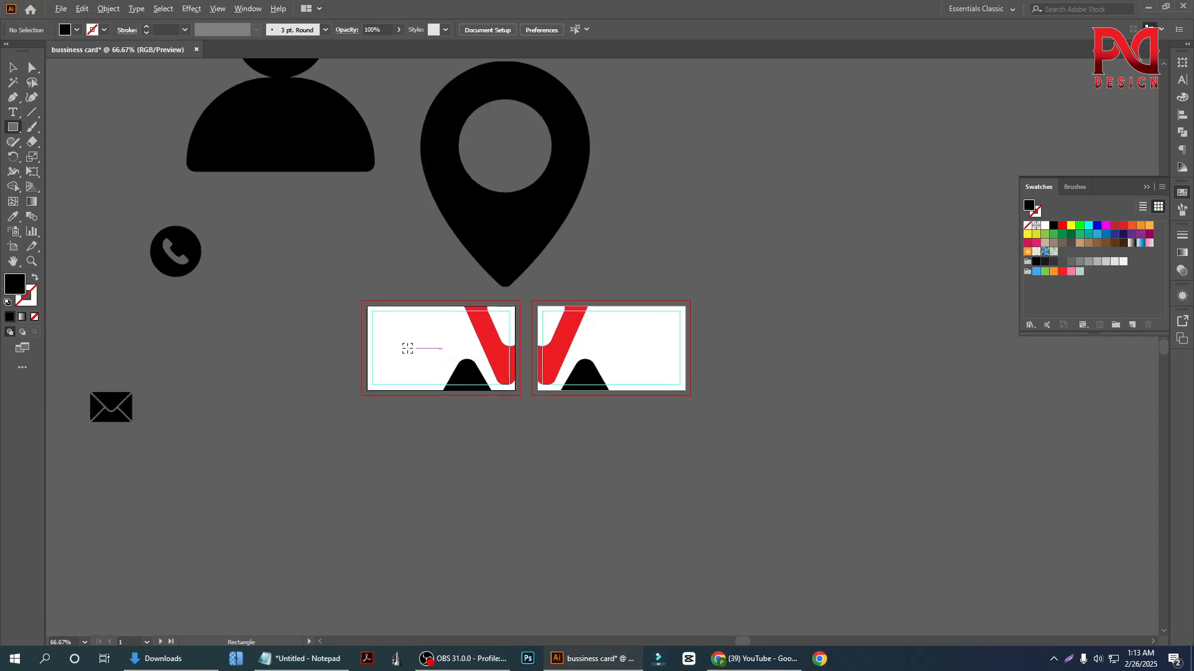
scroll(398, 342, up, 2)
drag(362, 303, 407, 348)
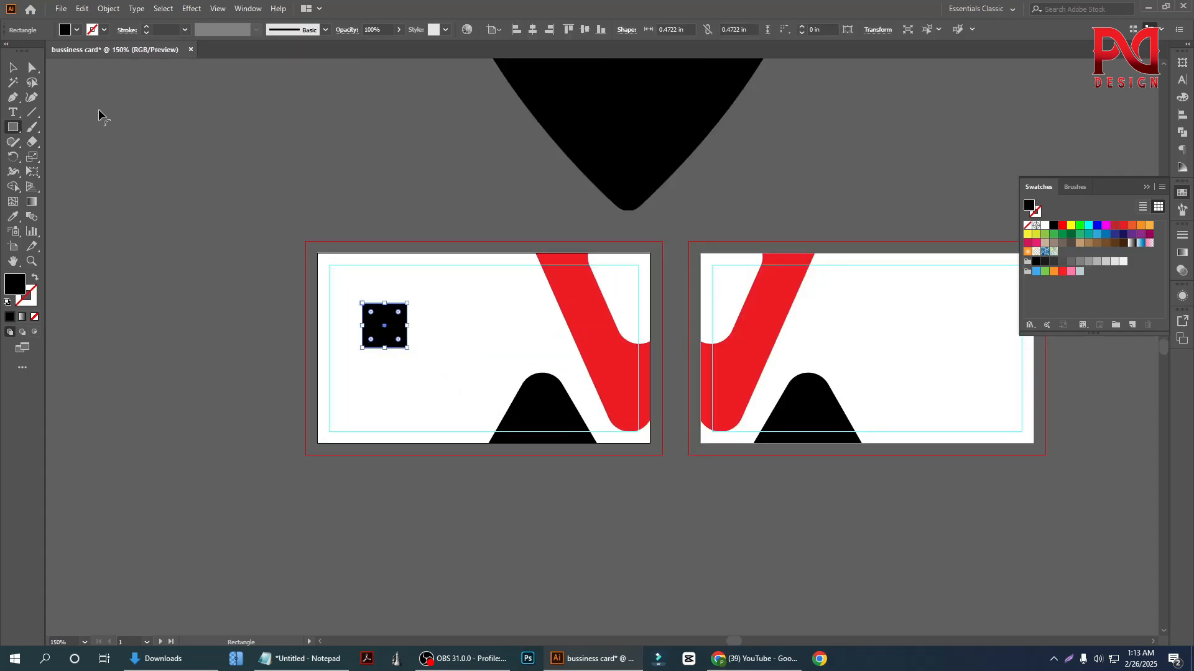
click(12, 68)
Shrink the black square to about 0.17 × 0.17 in and shift it closer to the first card's left margin
scroll(378, 357, up, 3)
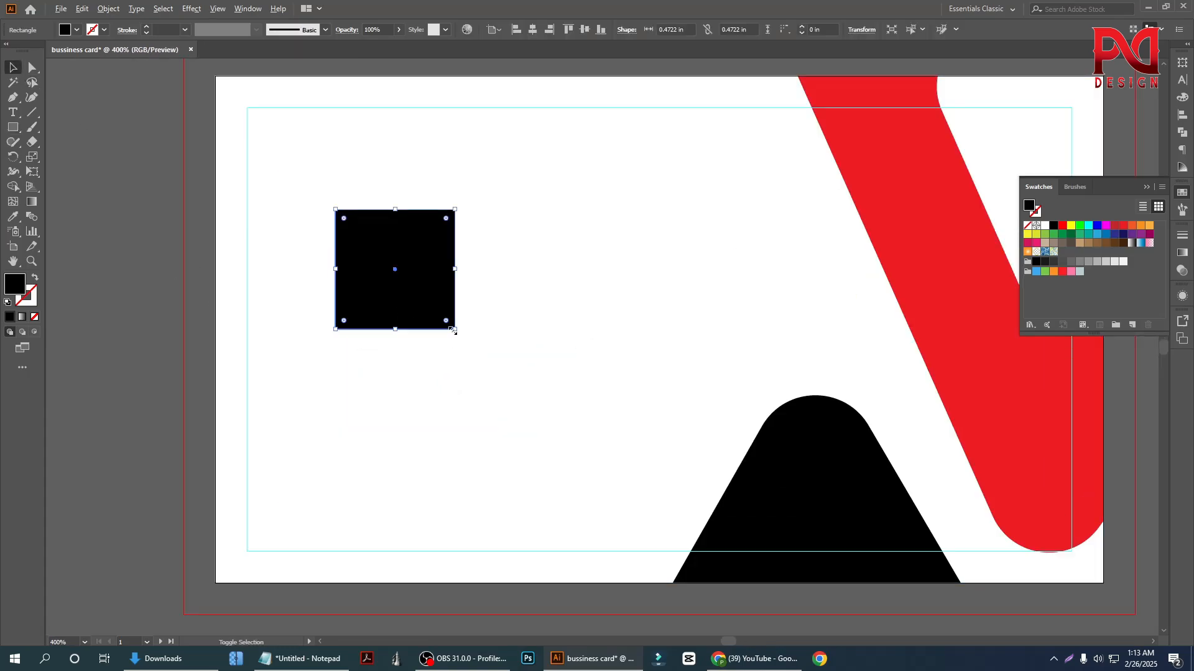
drag(453, 332, 333, 305)
click(411, 353)
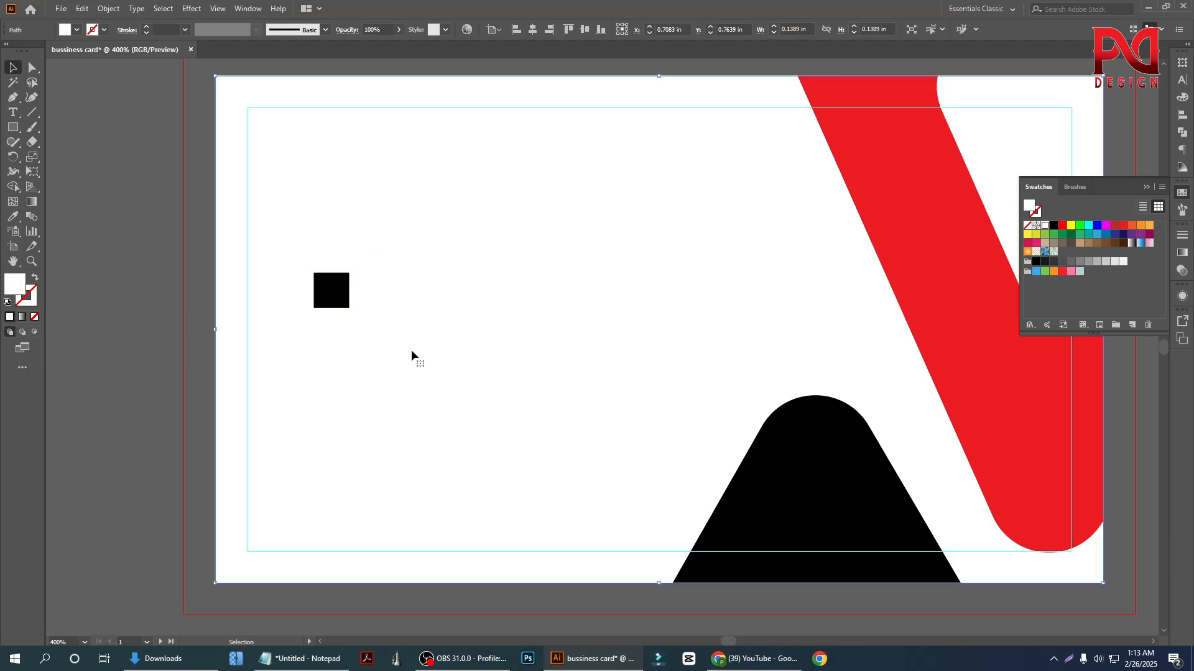
scroll(365, 352, down, 1)
scroll(348, 311, up, 2)
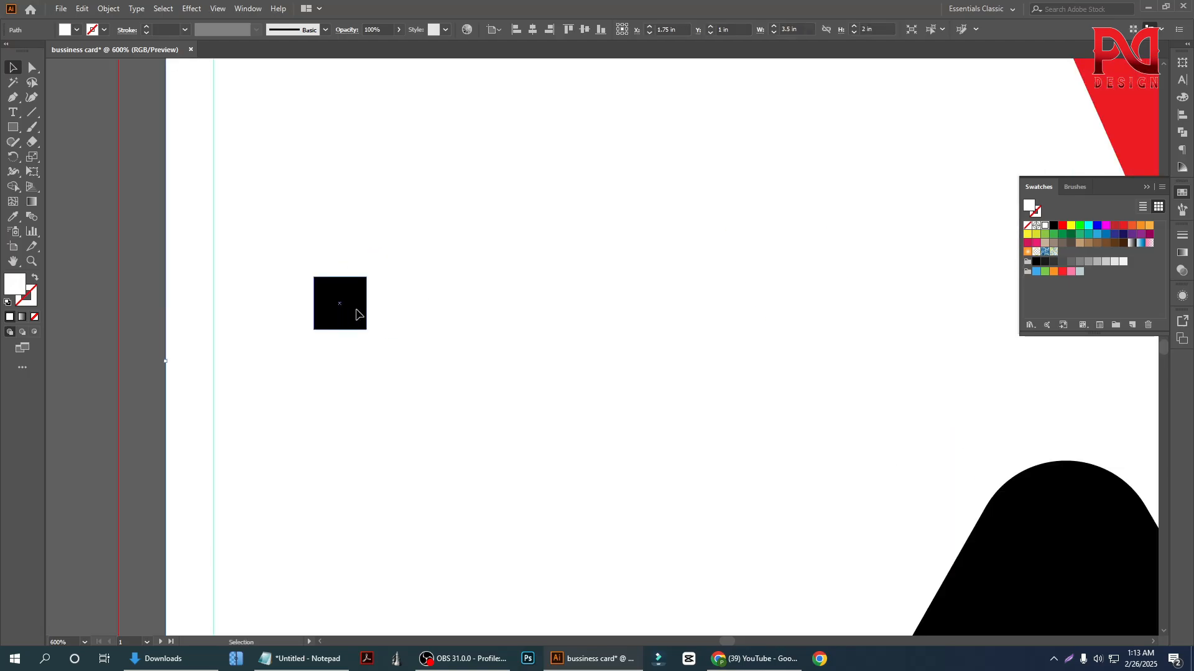
click(359, 317)
drag(366, 329, 371, 337)
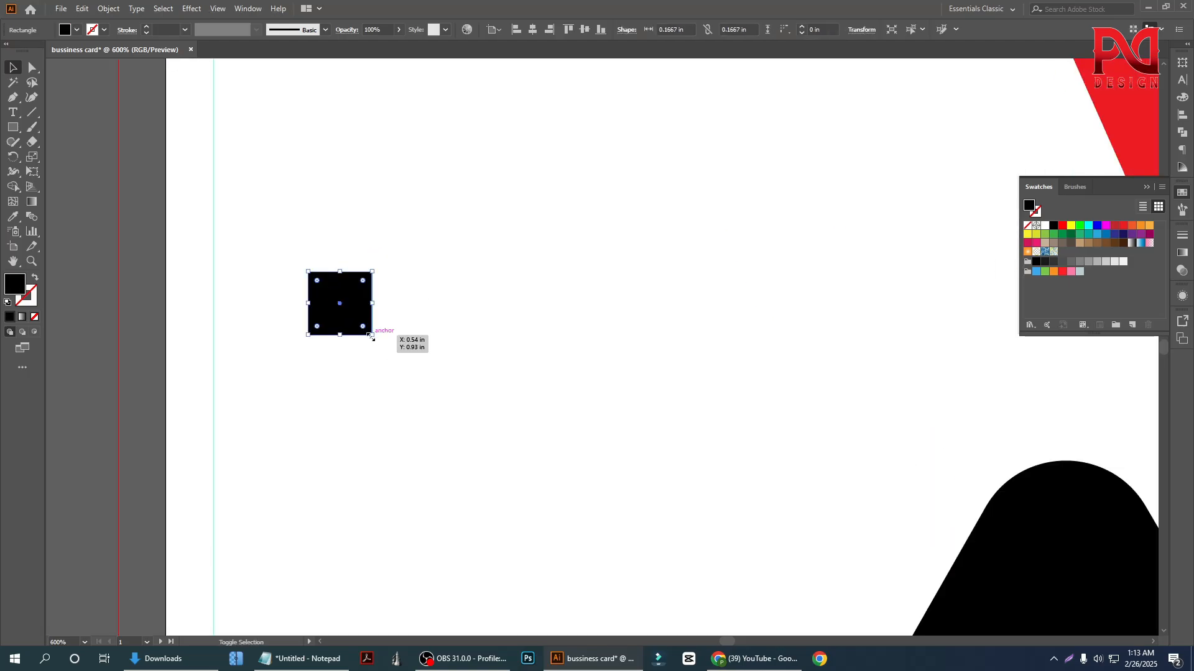
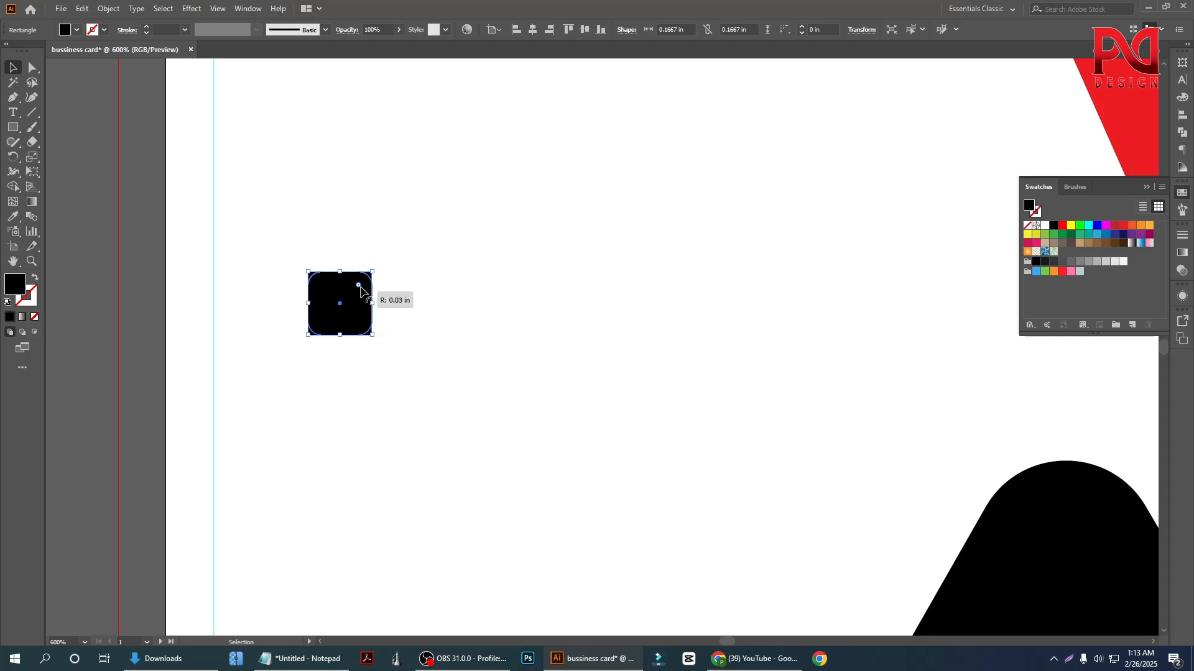
Round the black square's corners to about 0.03 in and shrink it to about 0.14 × 0.14 in near the first card's left margin
click(386, 421)
scroll(435, 416, down, 1)
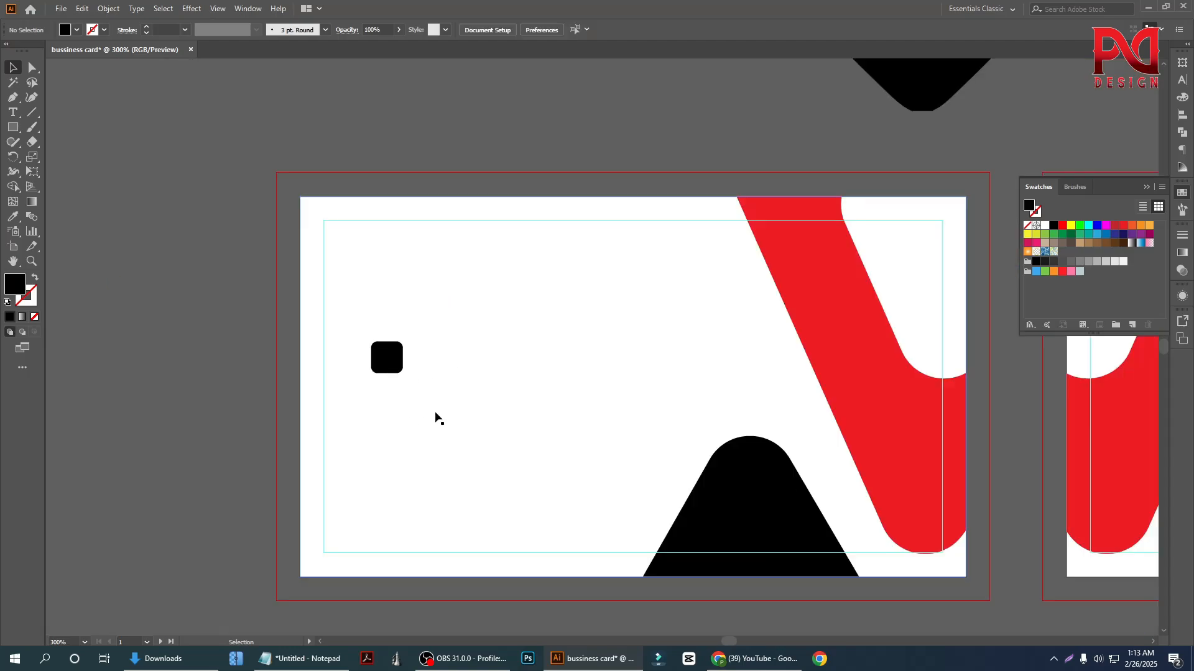
scroll(237, 392, down, 1)
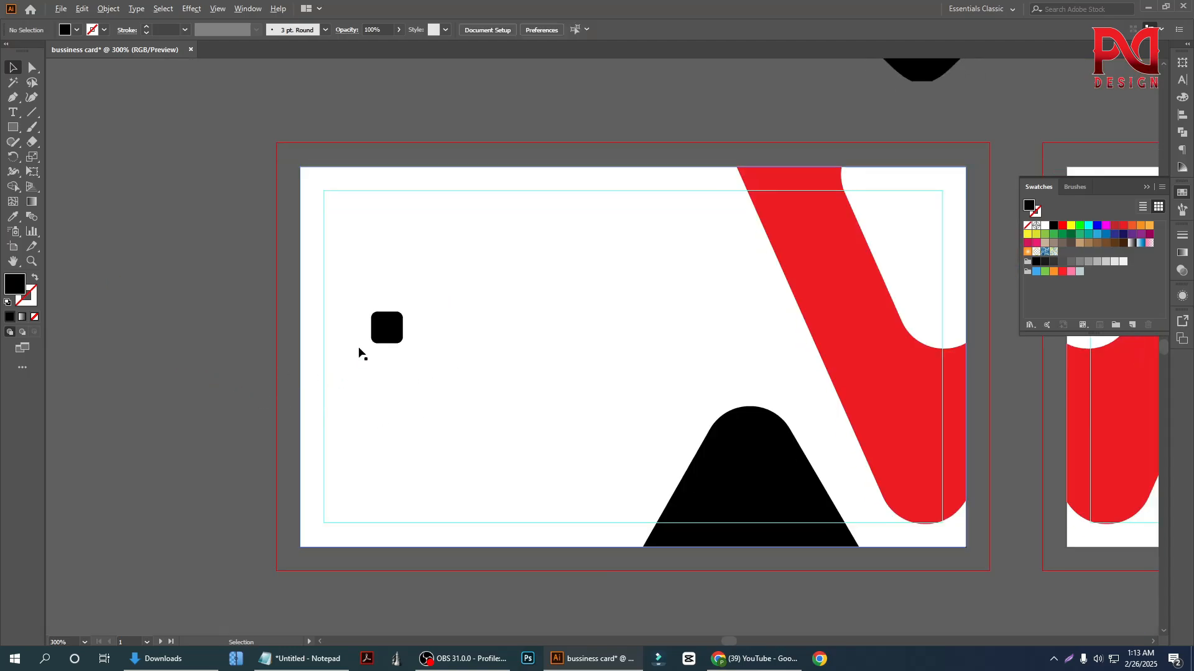
scroll(373, 347, up, 2)
click(407, 341)
drag(418, 344, 355, 314)
scroll(309, 321, down, 1)
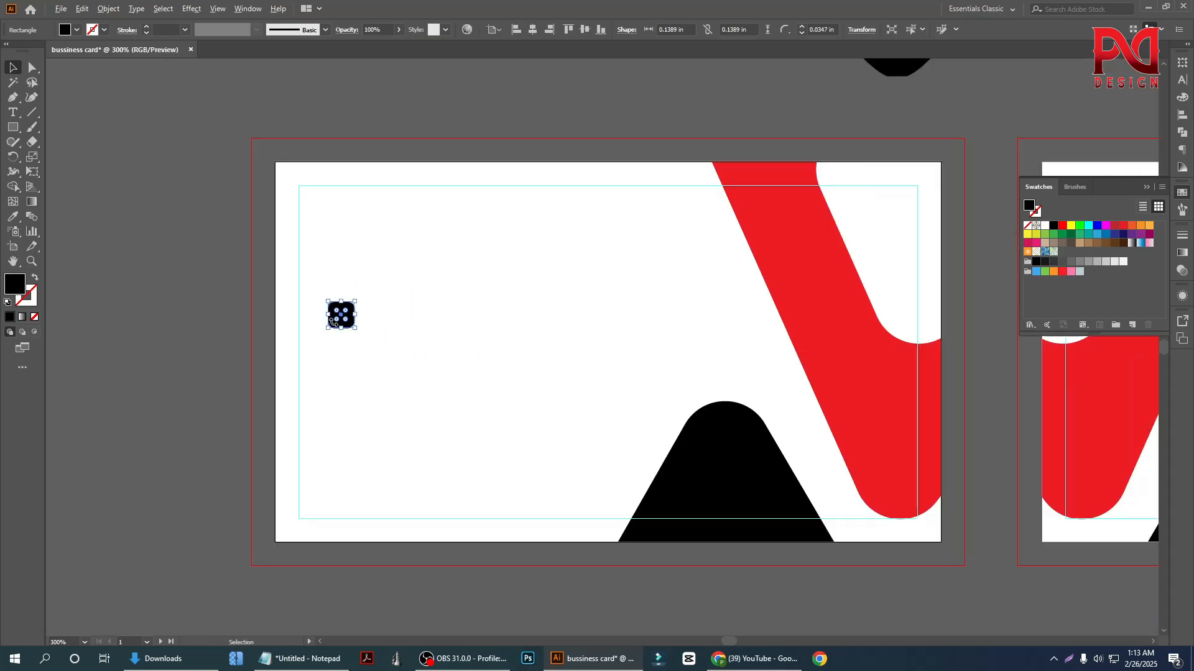
scroll(305, 354, down, 1)
click(313, 366)
scroll(266, 363, up, 1)
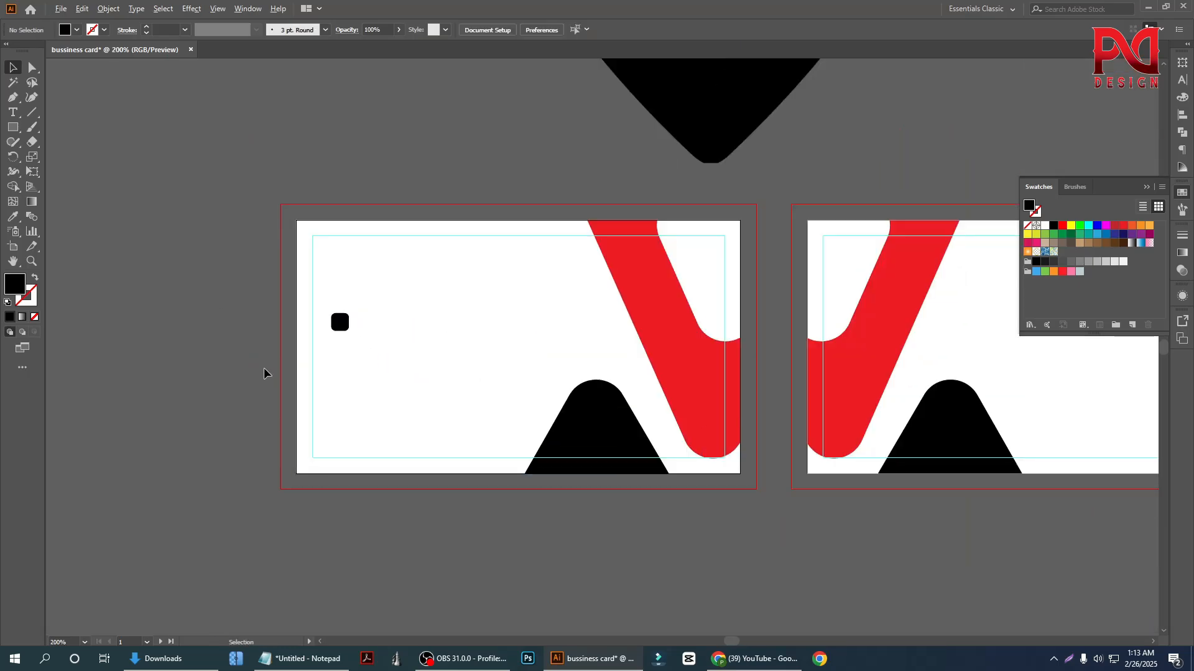
Duplicate the rounded black square straight down three times to make an evenly spaced column of four
scroll(330, 325, up, 4)
drag(338, 328, 335, 412)
scroll(322, 367, down, 1)
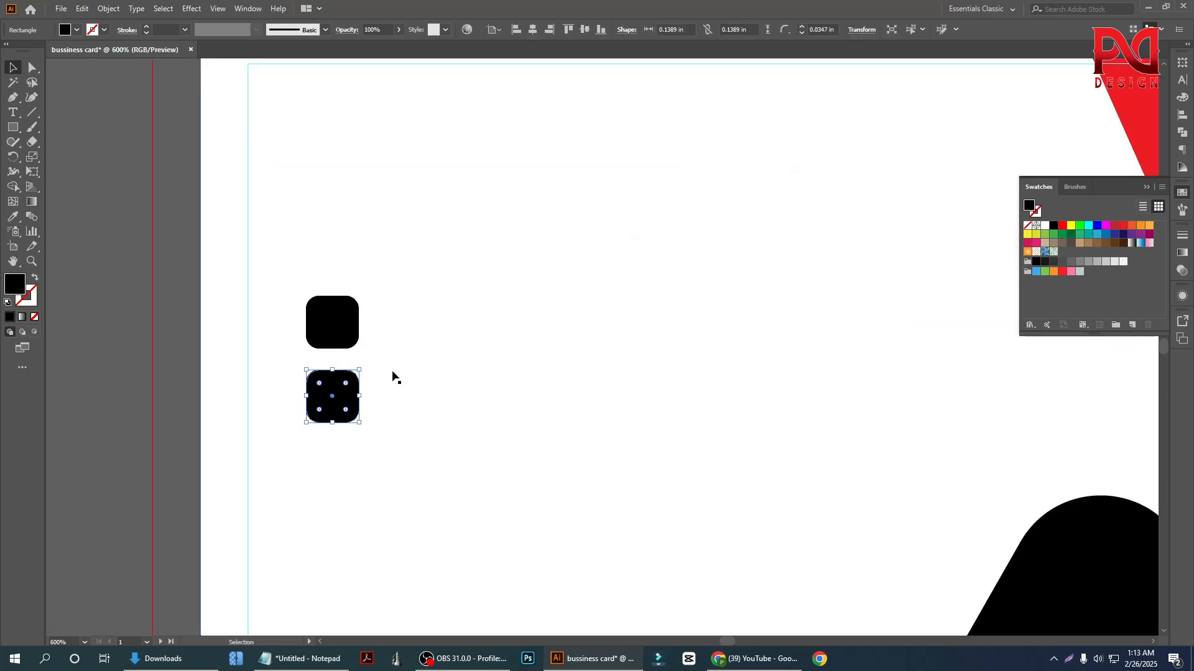
key(ctrl+d)
key(ctrl+d)
scroll(373, 368, down, 2)
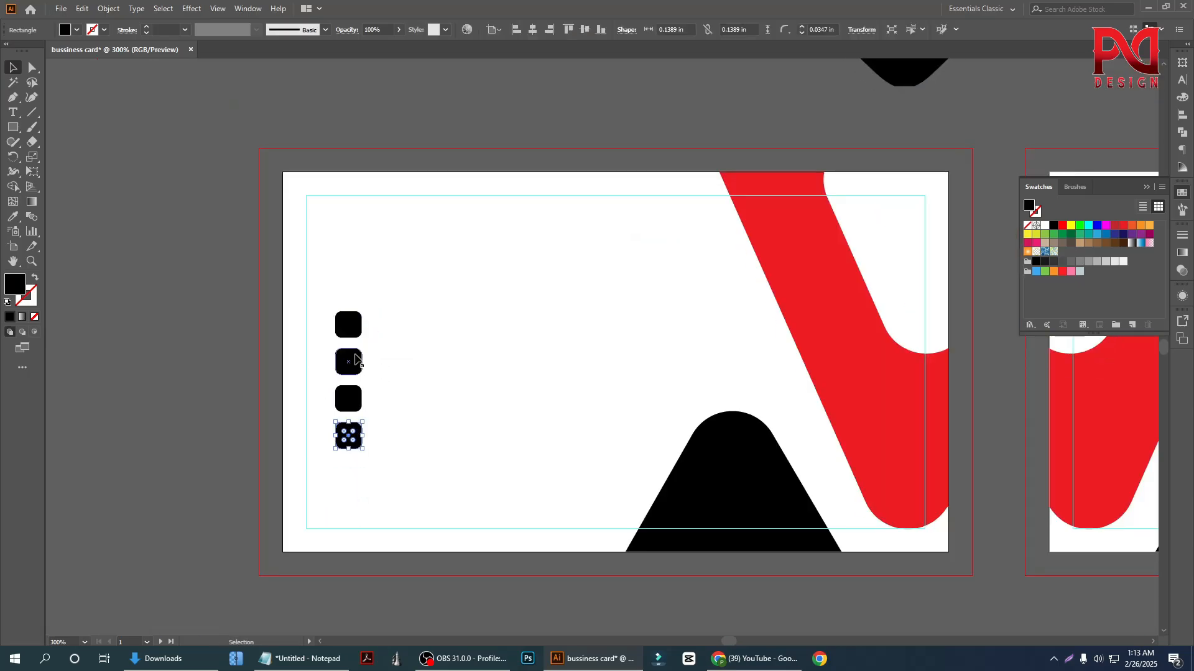
click(299, 410)
Bring the envelope icon nearer the first card, and shrink the person icon to about 0.44 in, placing it just above the card
scroll(363, 418, down, 4)
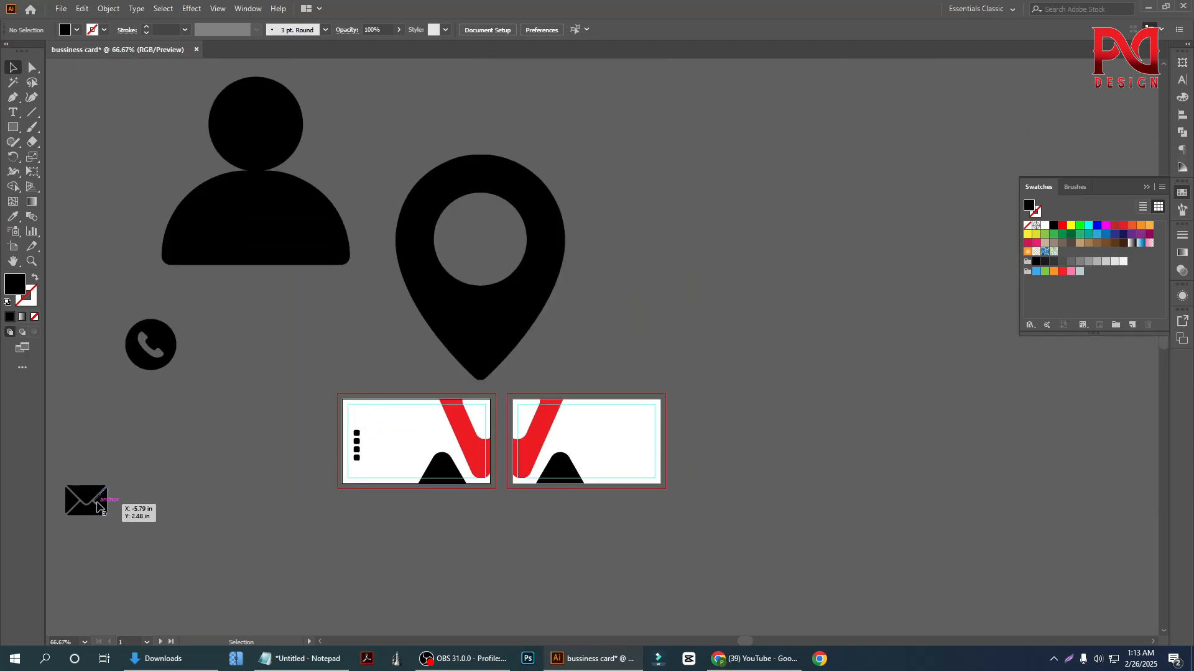
drag(97, 507, 226, 451)
click(287, 260)
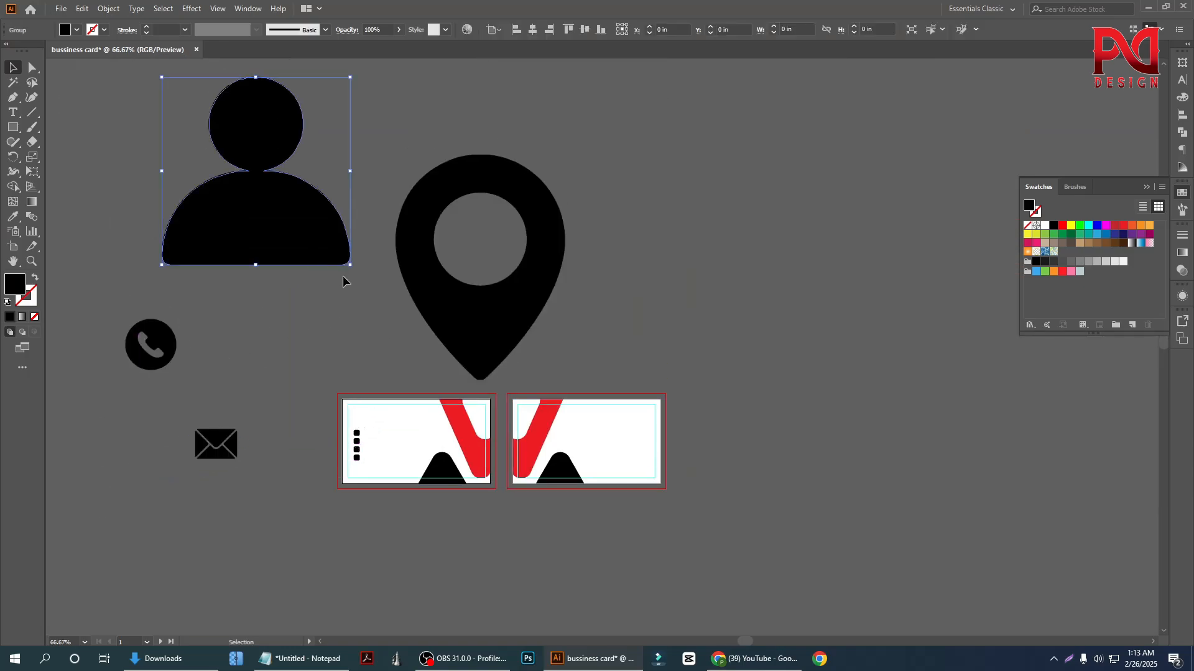
drag(349, 266, 316, 381)
scroll(322, 420, up, 2)
drag(282, 327, 445, 422)
scroll(483, 460, up, 2)
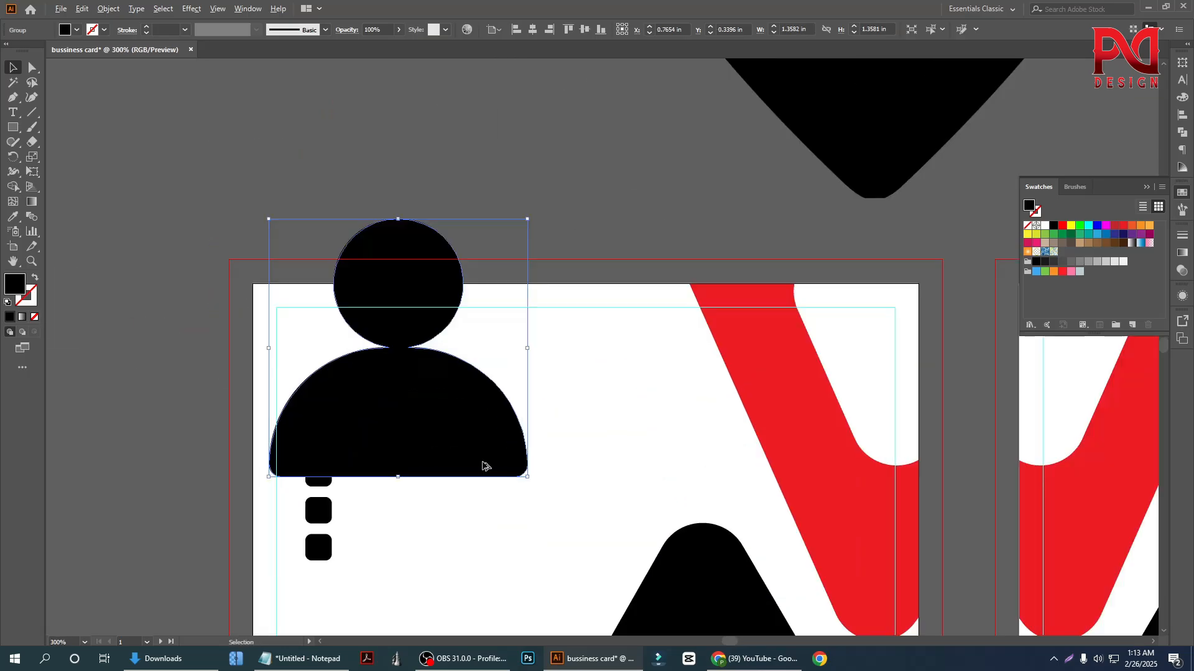
drag(529, 479, 353, 304)
scroll(426, 365, down, 2)
scroll(430, 352, down, 2)
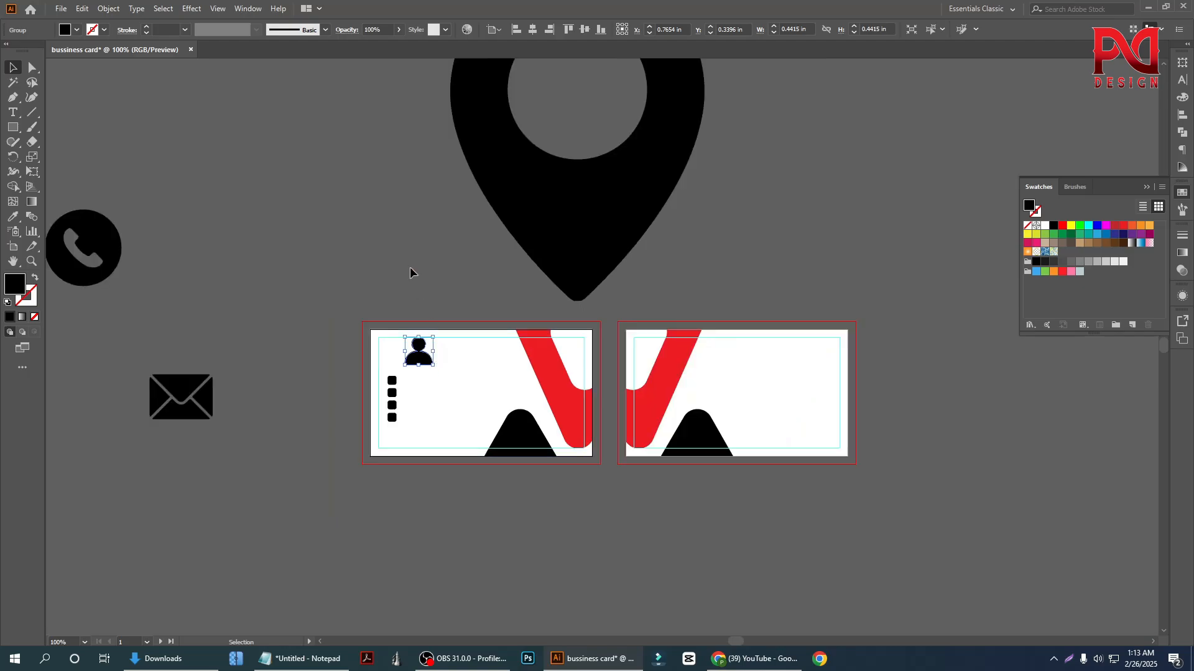
drag(418, 352, 382, 277)
click(259, 269)
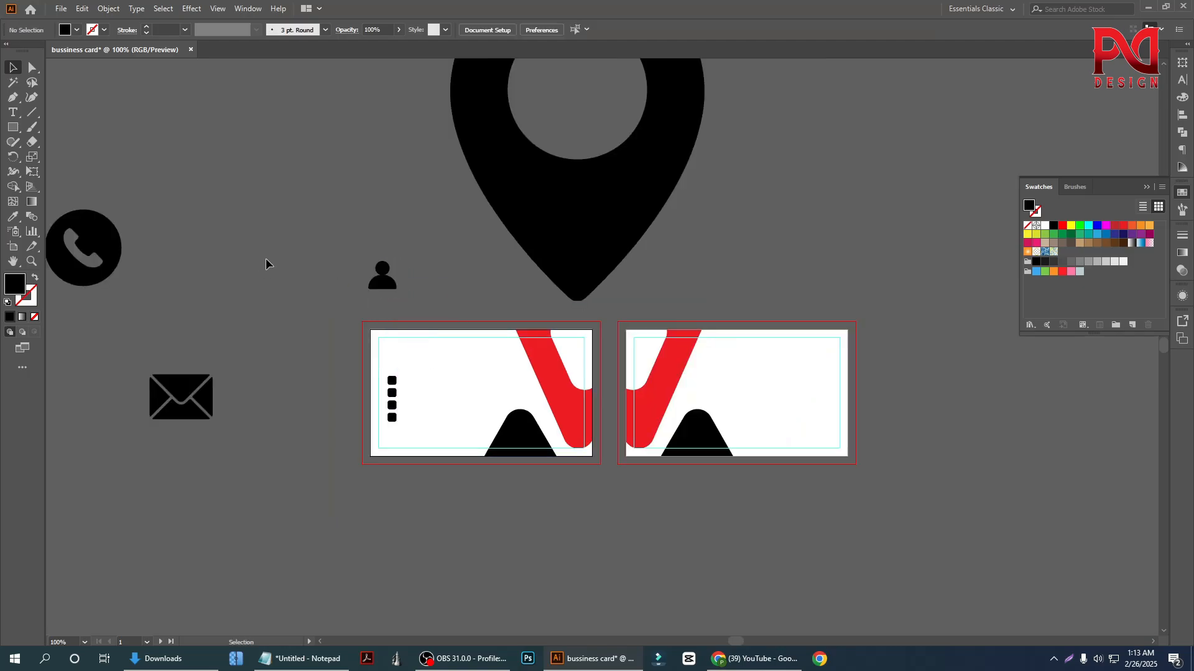
Place the phone icon just left of the first card and shrink it to about 0.27 in
drag(101, 267, 370, 386)
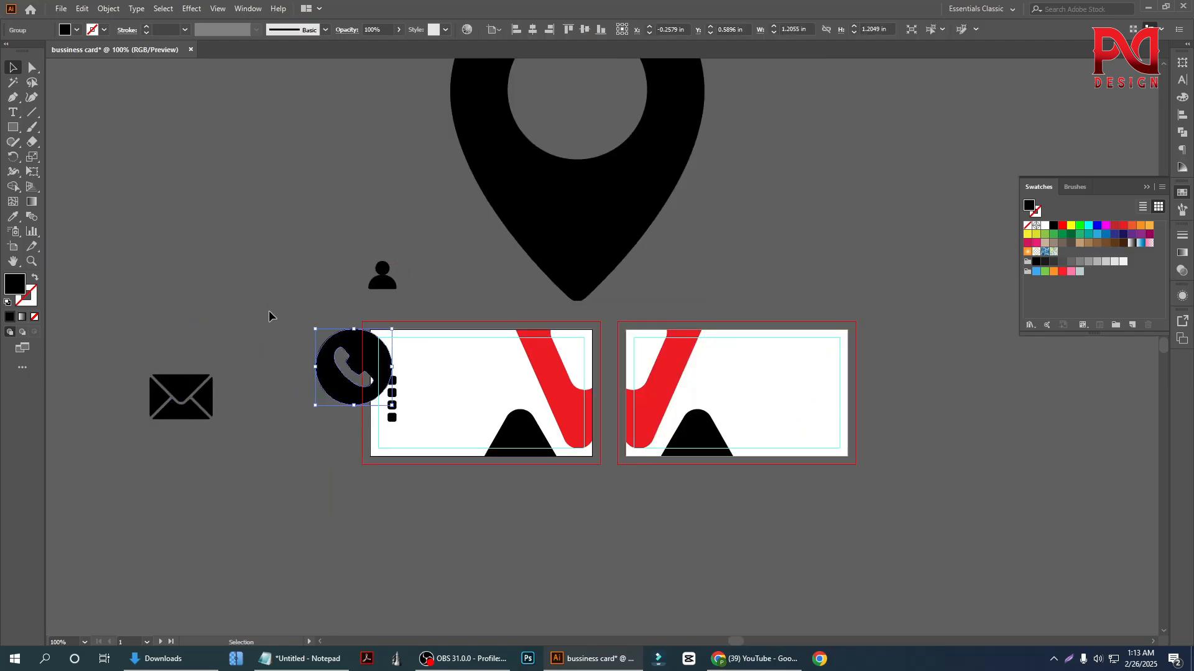
click(269, 315)
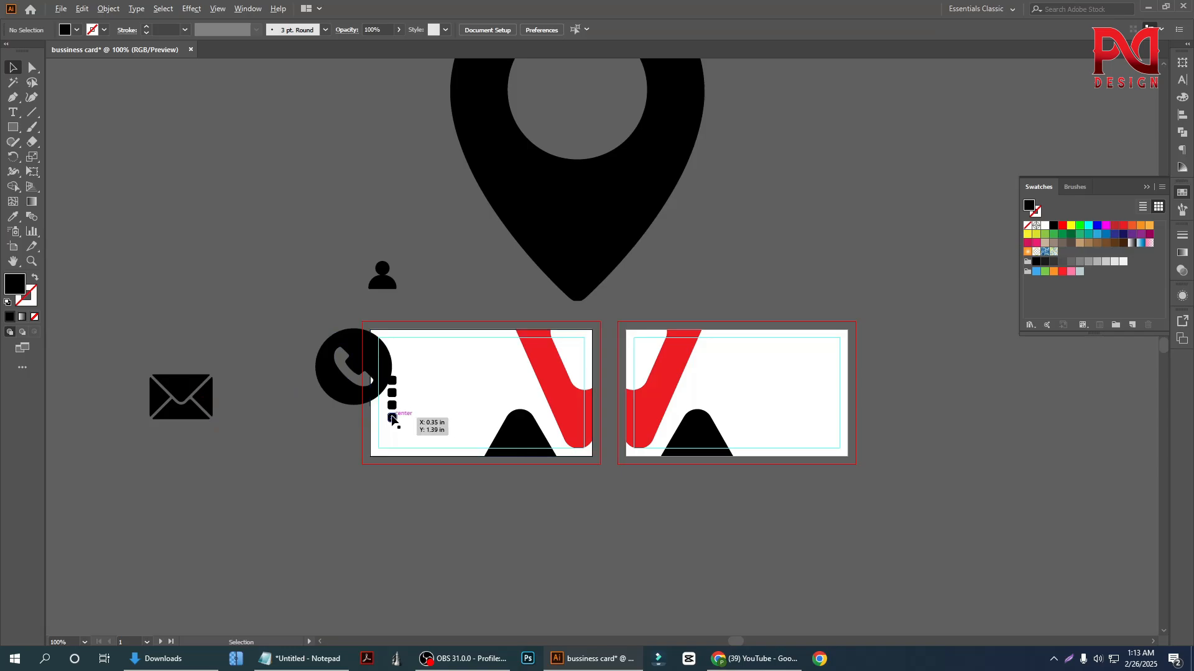
scroll(391, 419, up, 3)
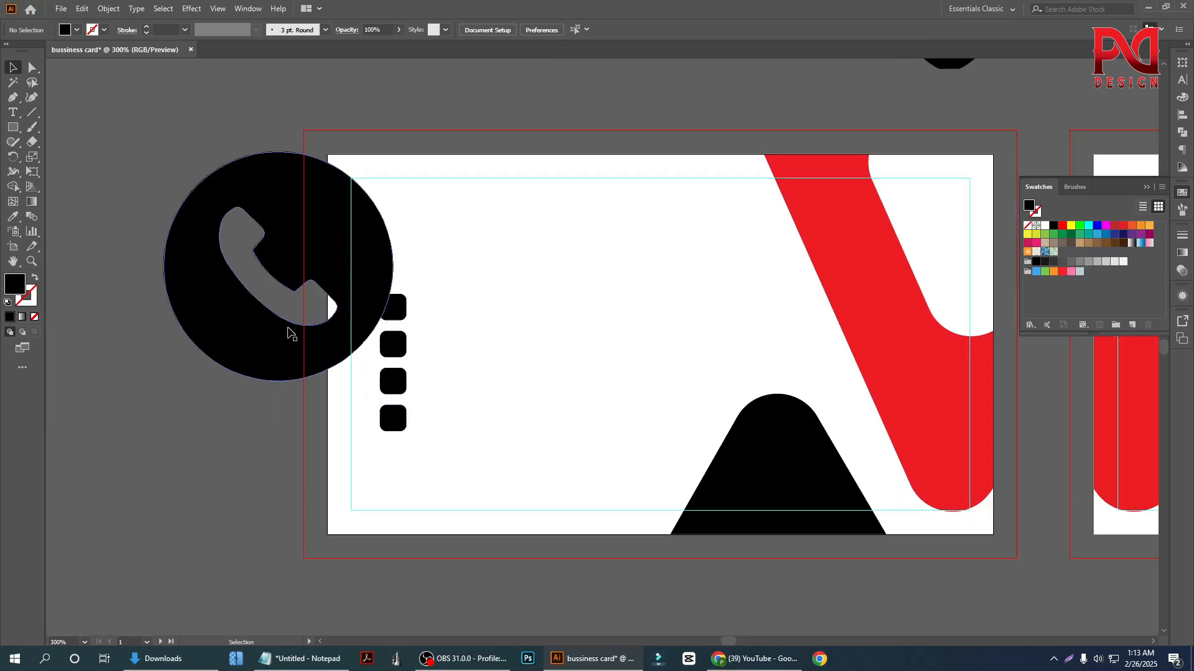
drag(288, 333, 272, 424)
drag(392, 468, 305, 379)
click(277, 386)
scroll(277, 386, up, 1)
Fill the phone icon with white sampled from the card background
click(278, 368)
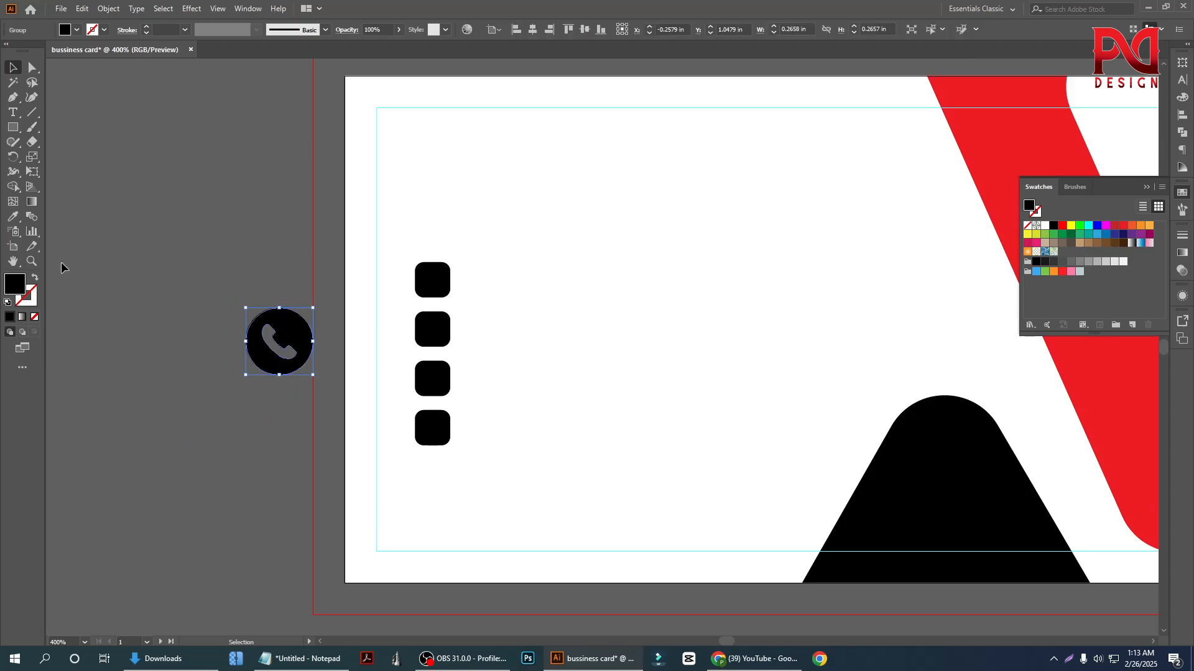
click(14, 219)
click(573, 259)
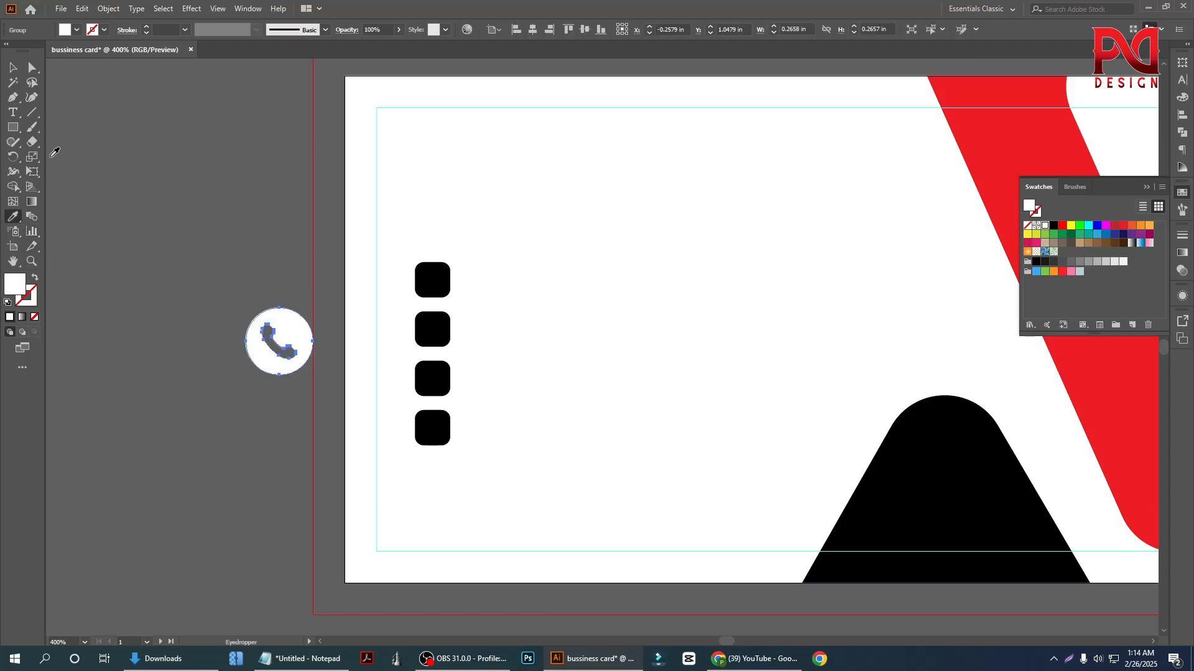
click(13, 67)
Place the phone icon on the top black square, scaled to about 0.04 in and brought to the front
drag(302, 363, 417, 256)
scroll(445, 308, up, 2)
right_click(437, 265)
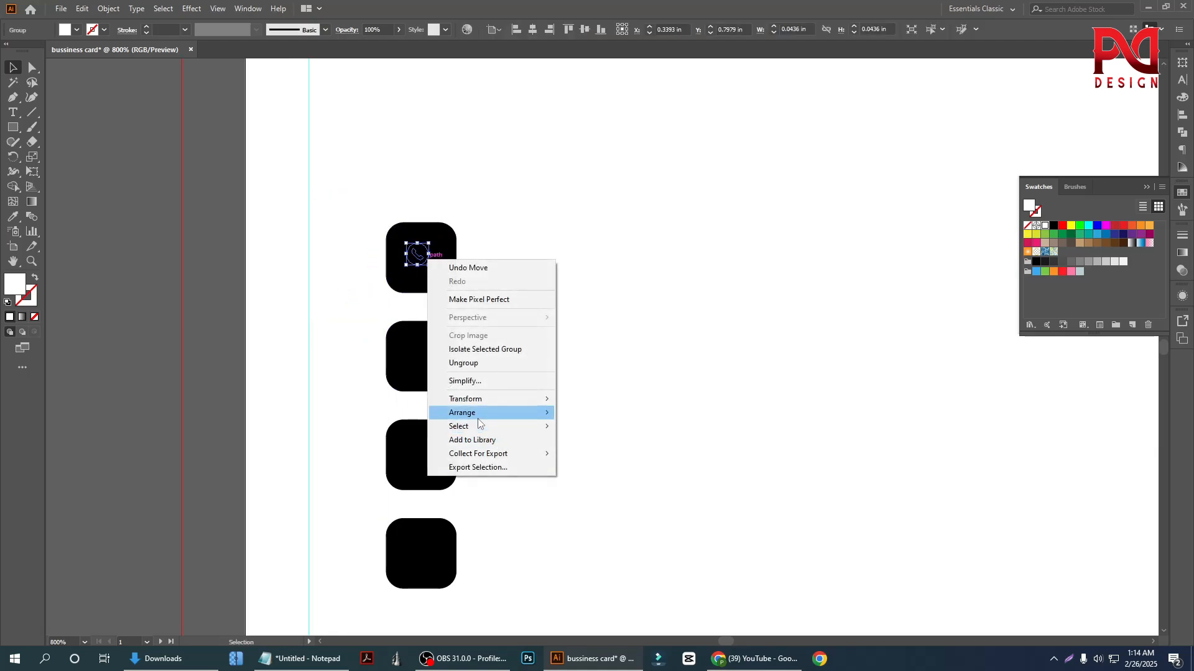
mouse_move(478, 416)
click(597, 413)
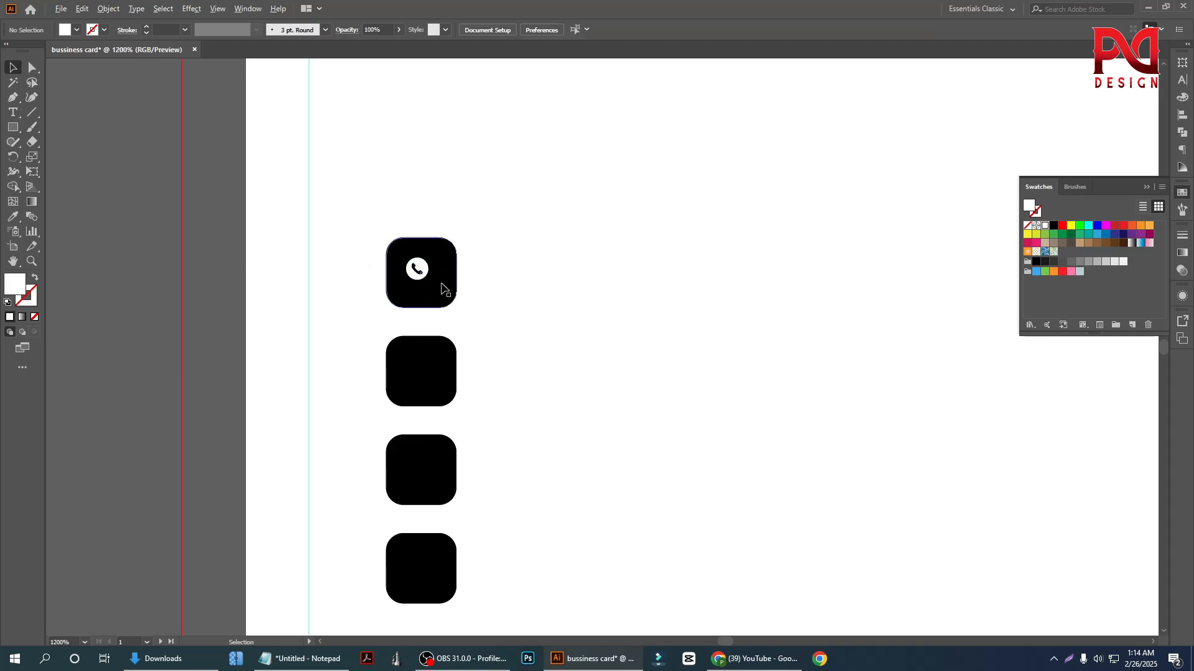
Enlarge the phone icon to about 0.1 in and center it horizontally and vertically on the top black square
scroll(442, 279, up, 3)
drag(398, 262, 439, 302)
shift+click(466, 261)
click(545, 30)
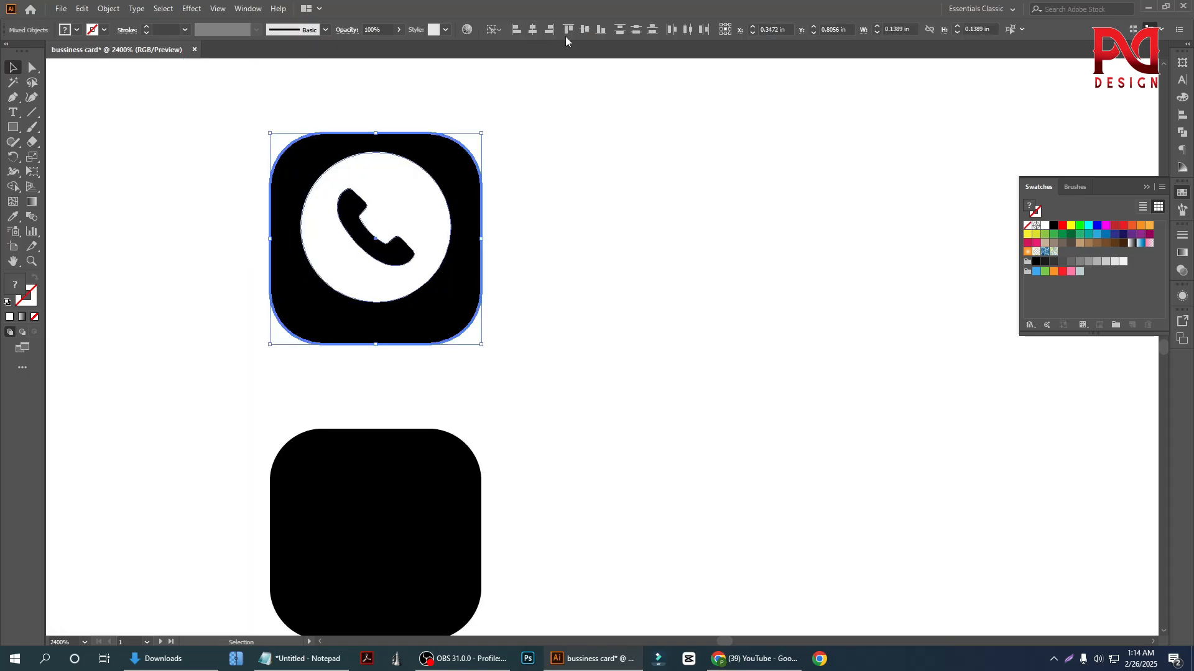
click(584, 30)
scroll(603, 285, down, 3)
click(263, 274)
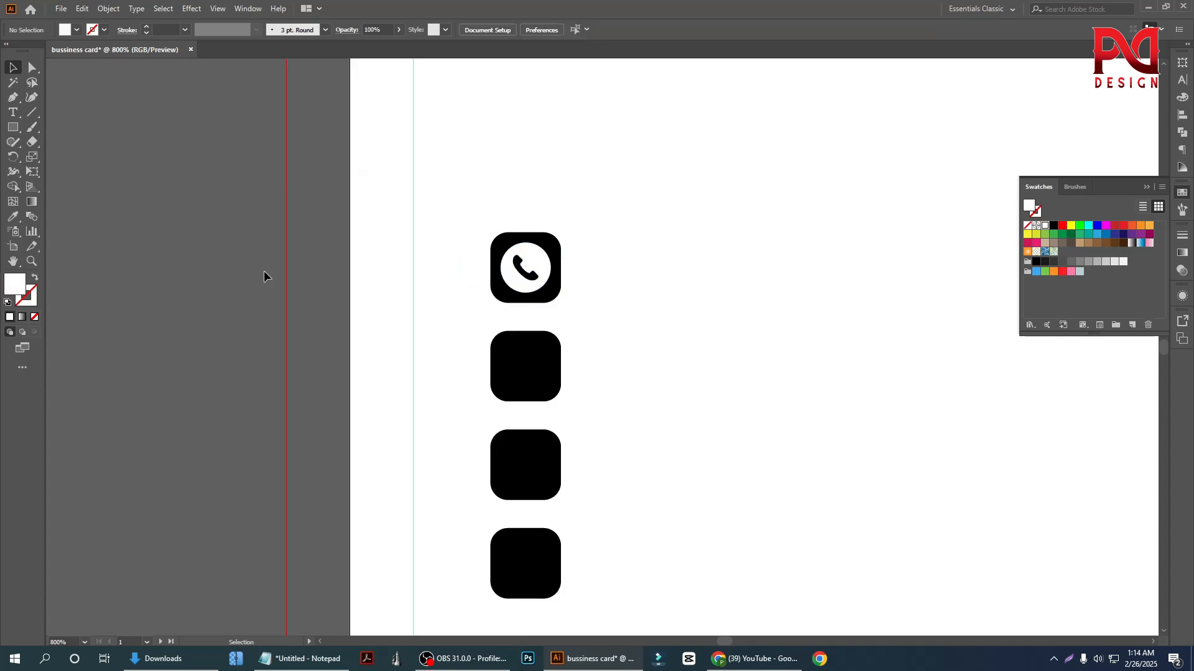
Enlarge the phone icon slightly about its center, leaving a narrow black border inside the top square
scroll(589, 333, up, 1)
click(520, 272)
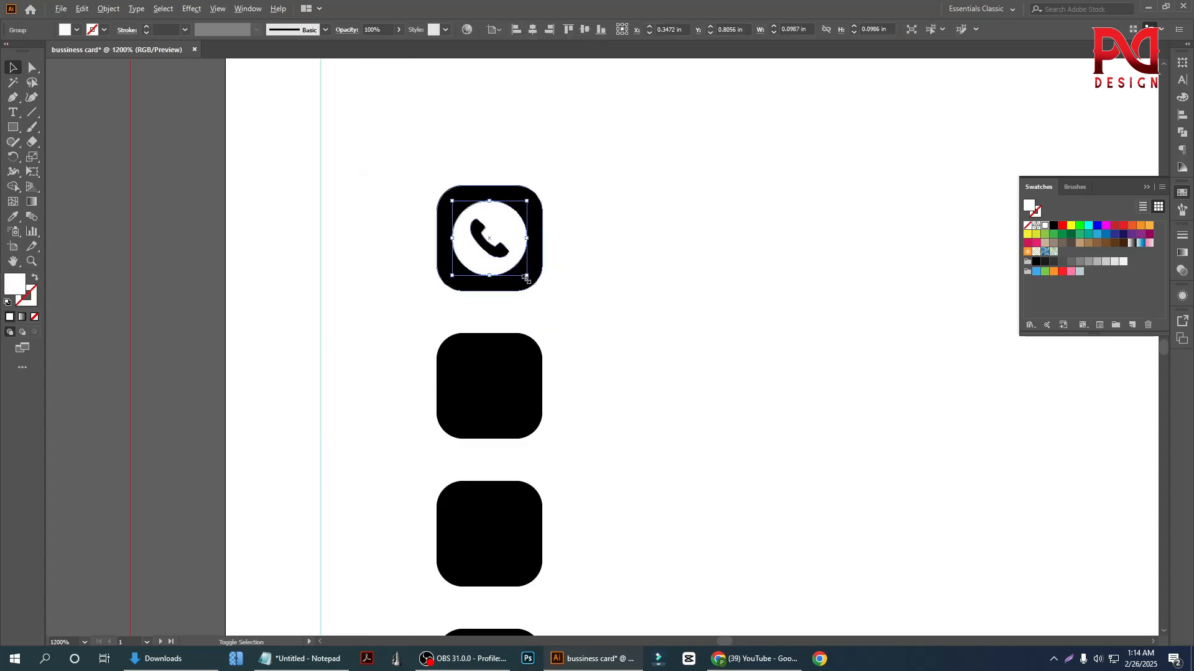
drag(526, 279, 533, 296)
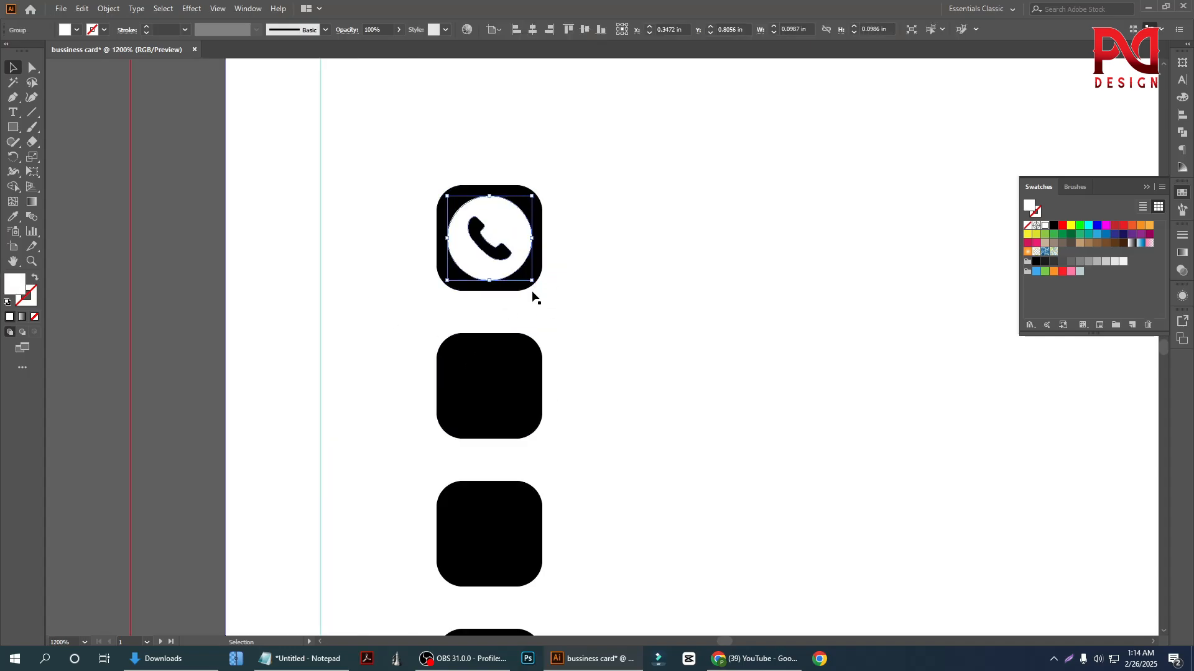
scroll(421, 288, down, 2)
click(282, 315)
Move the envelope icon onto the first card beside the black squares and shrink it to about 0.23 in wide
scroll(403, 316, down, 3)
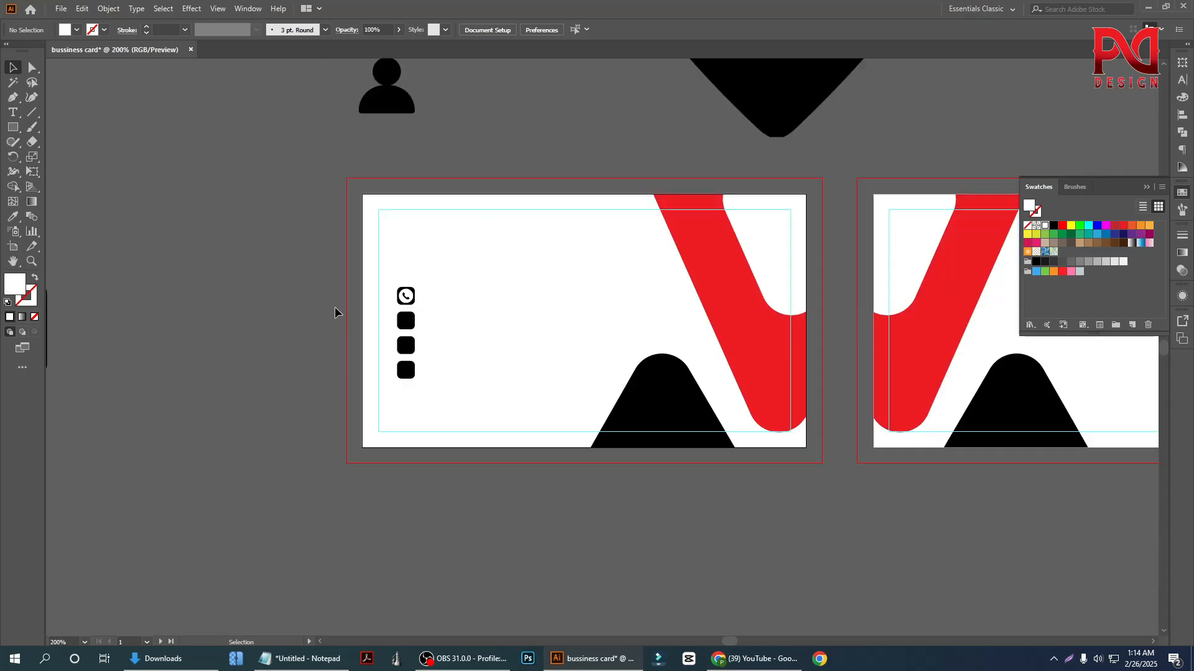
scroll(336, 311, down, 2)
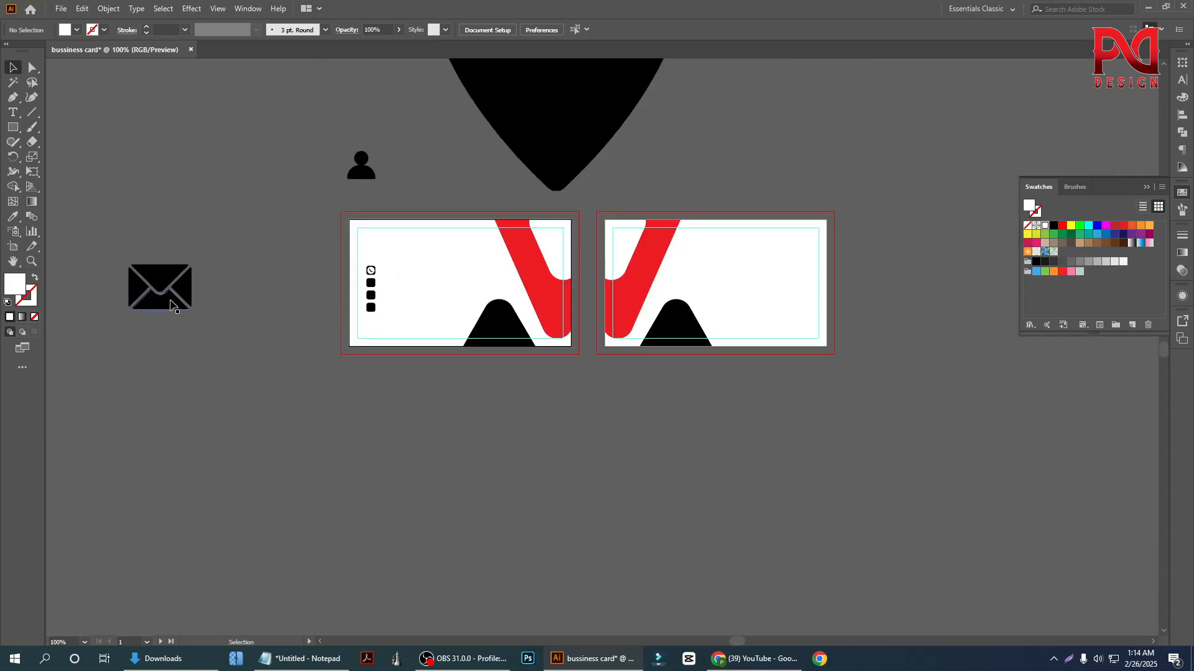
drag(170, 304, 329, 268)
scroll(351, 298, up, 4)
click(367, 269)
scroll(359, 267, up, 2)
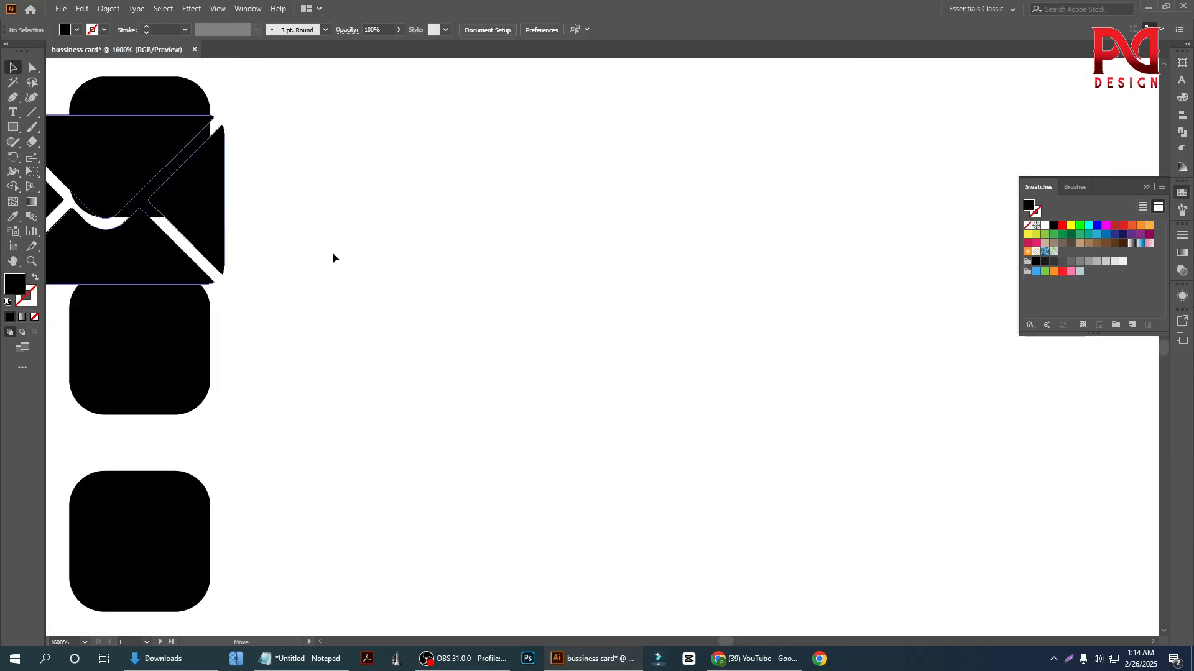
drag(205, 209, 332, 252)
Fill the envelope icon with white sampled from the card background
click(13, 216)
click(434, 223)
click(13, 67)
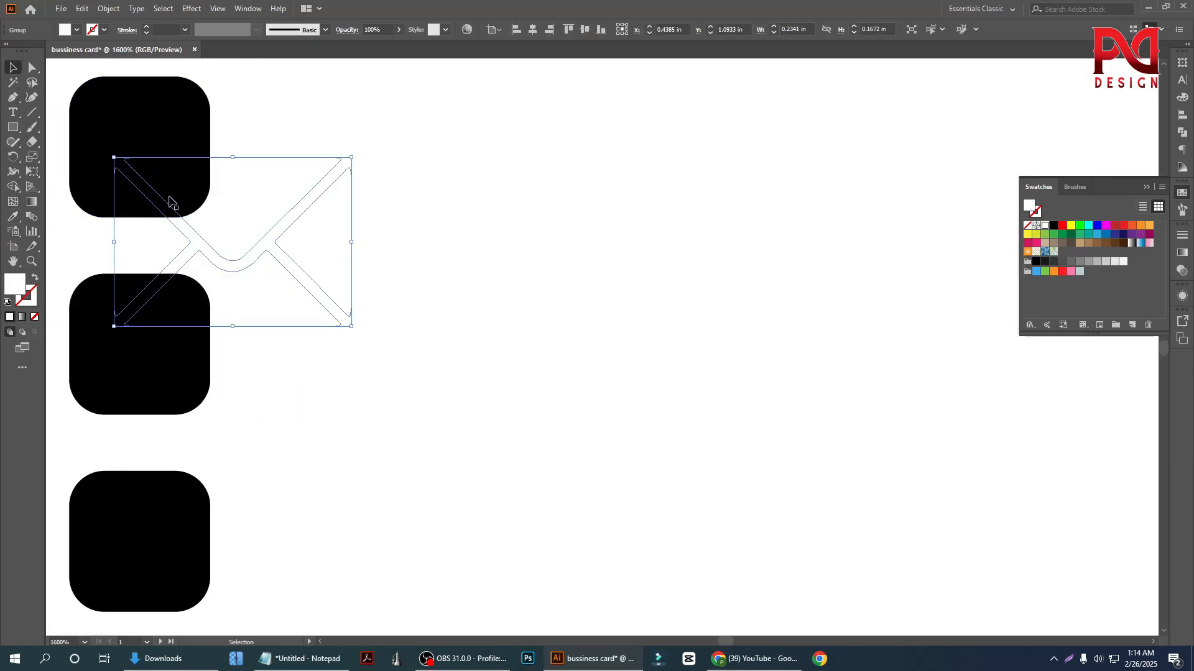
Shrink the envelope icon to about 0.07 in wide and center it horizontally and vertically on the second black square
drag(352, 327, 268, 269)
scroll(342, 267, down, 1)
scroll(198, 324, up, 1)
scroll(186, 328, up, 2)
shift+click(240, 147)
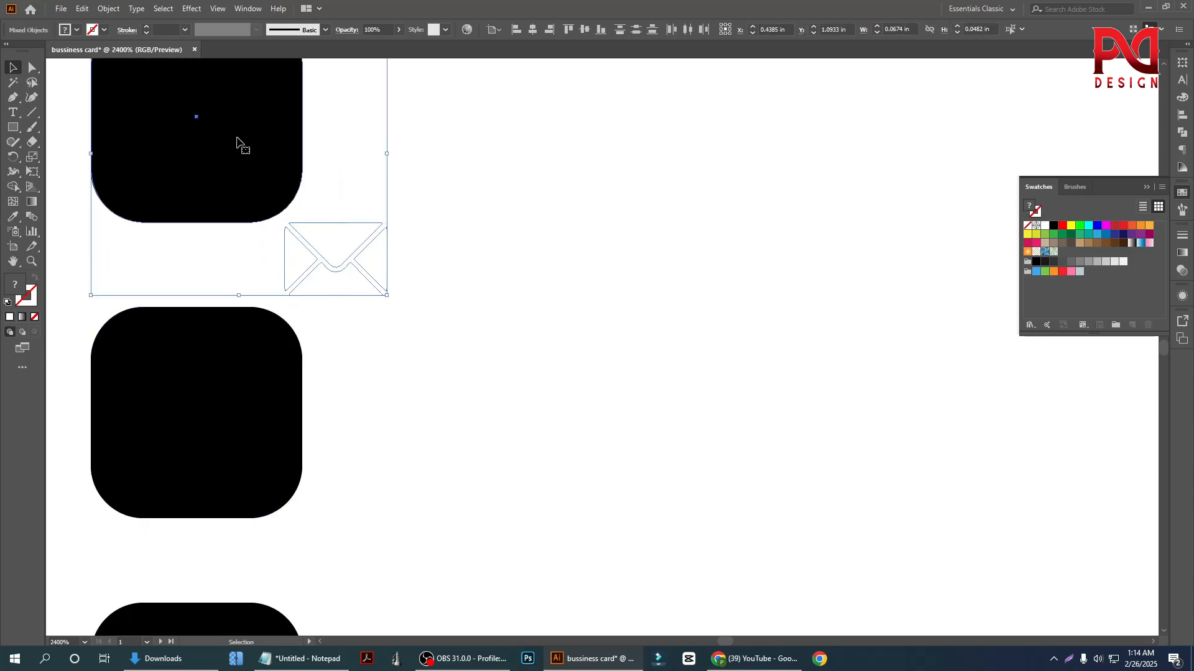
click(532, 29)
click(585, 29)
click(498, 261)
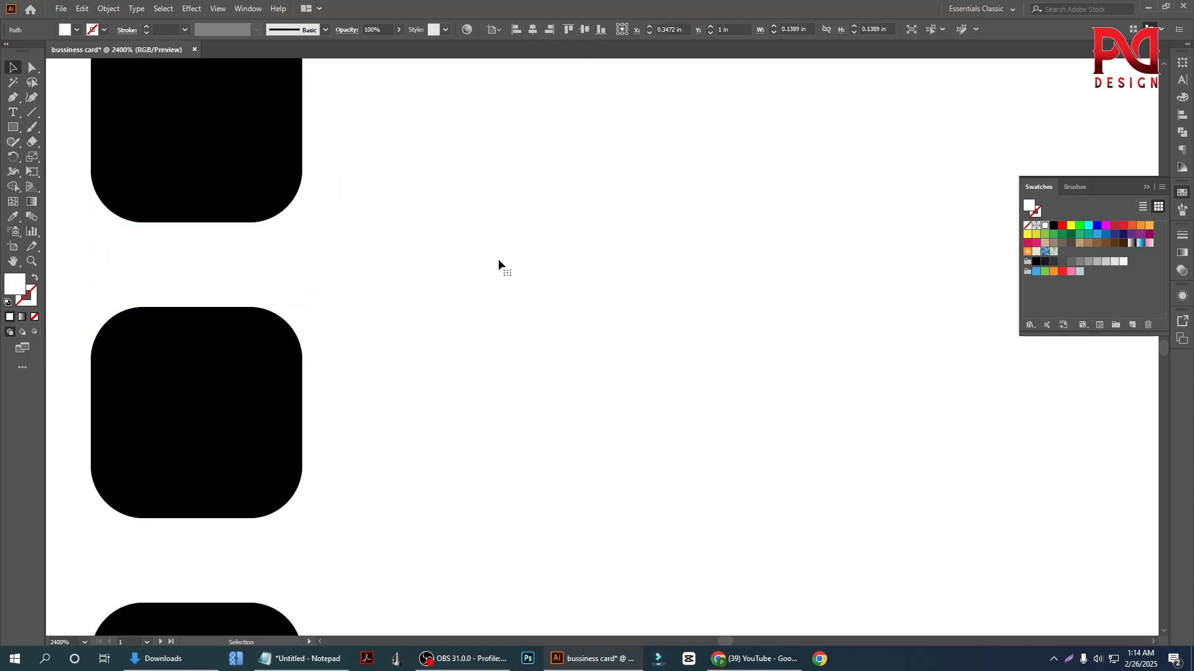
Try sending the second black square backward and moving it aside, and undo this together with the envelope's vertical centering
click(278, 178)
right_click(278, 169)
mouse_move(358, 376)
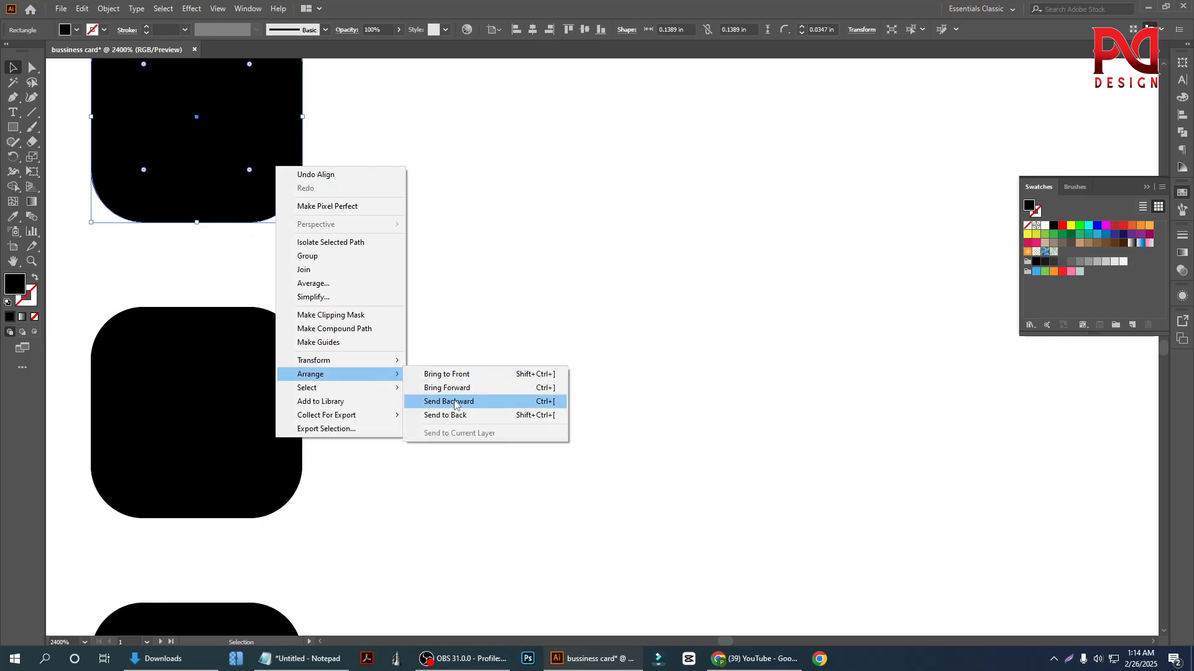
click(464, 398)
click(469, 314)
scroll(379, 291, down, 1)
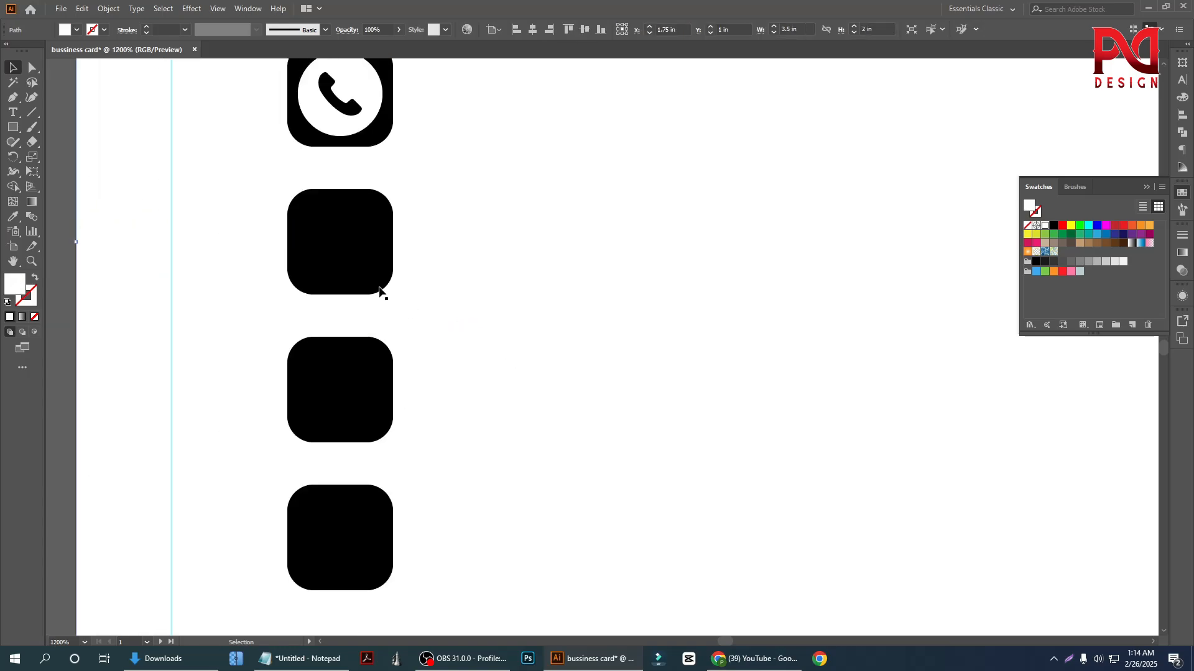
click(319, 237)
drag(331, 243, 437, 265)
key(ctrl+z)
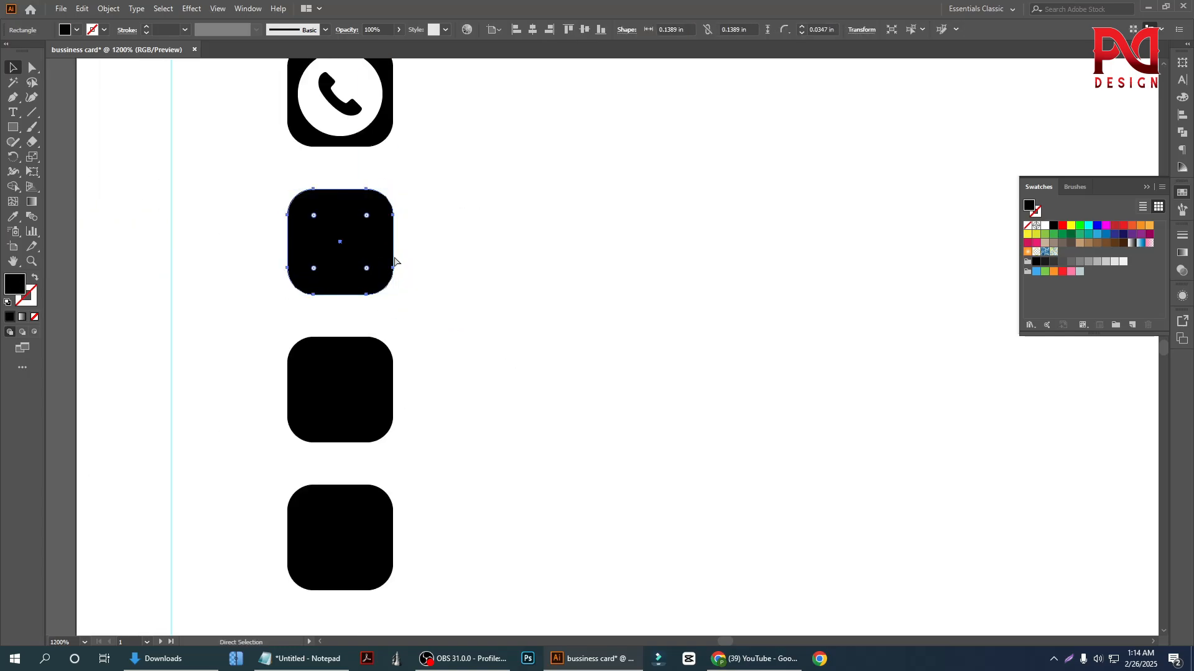
key(ctrl+z)
key(ctrl+z)
Bring the white envelope icon to the front of the stacking order
click(506, 294)
click(363, 313)
right_click(363, 313)
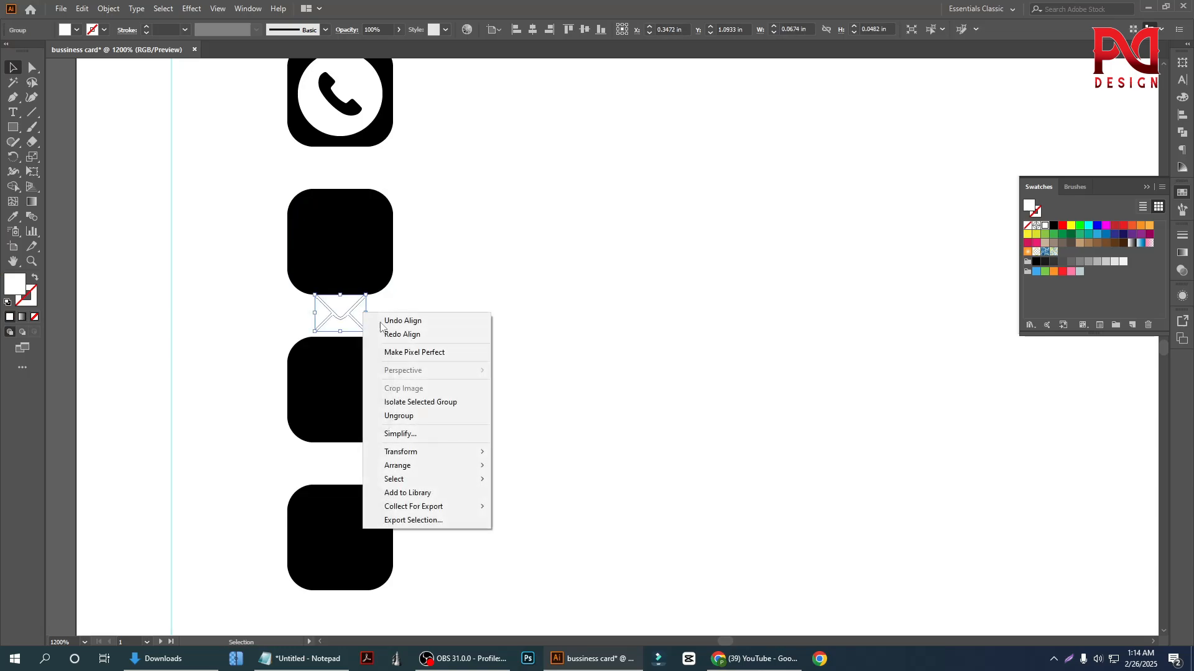
mouse_move(435, 466)
click(525, 468)
Center the envelope icon vertically on the second black square, using the square as the alignment reference
shift+click(350, 225)
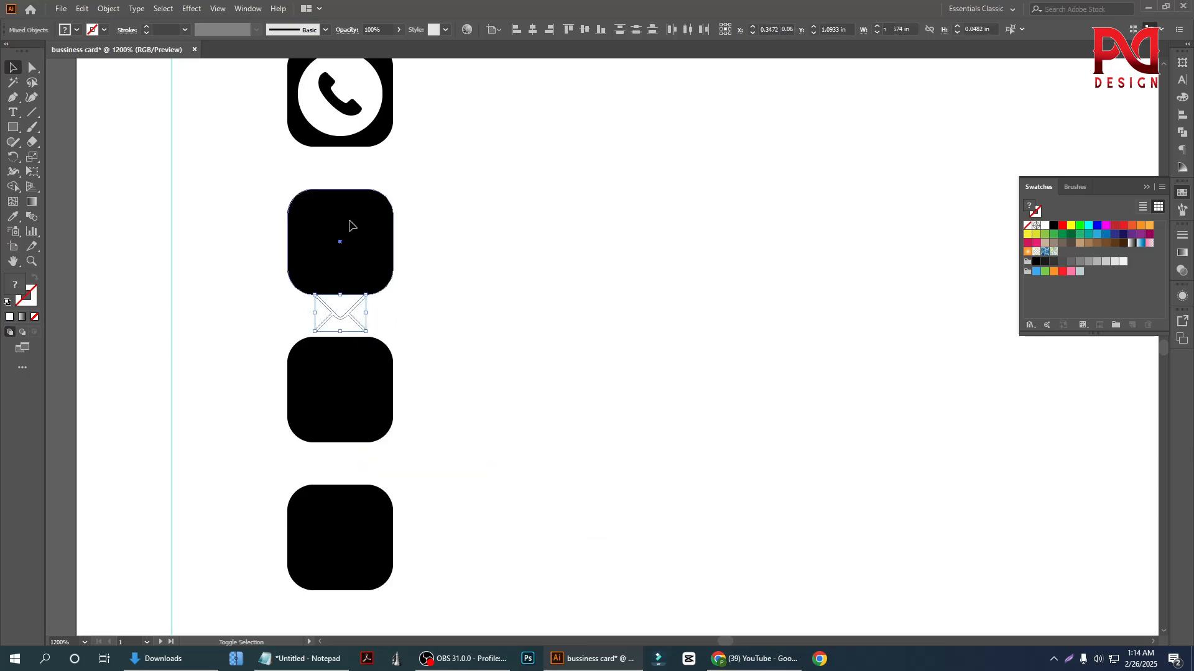
shift+click(350, 225)
click(584, 29)
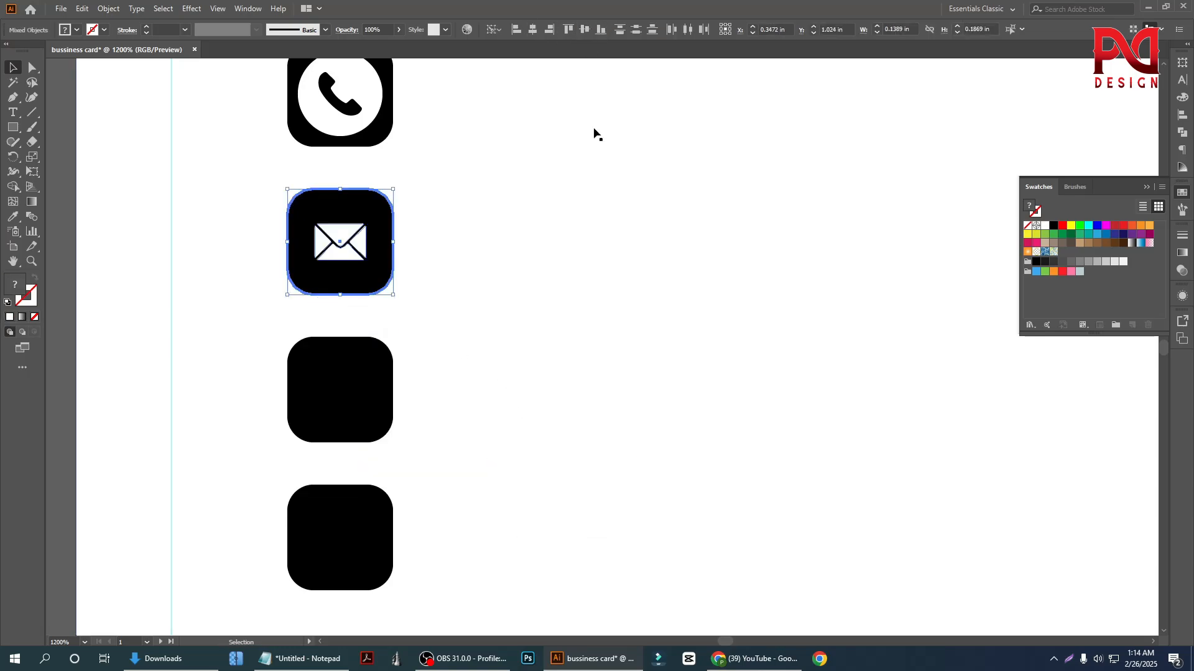
click(542, 235)
click(360, 254)
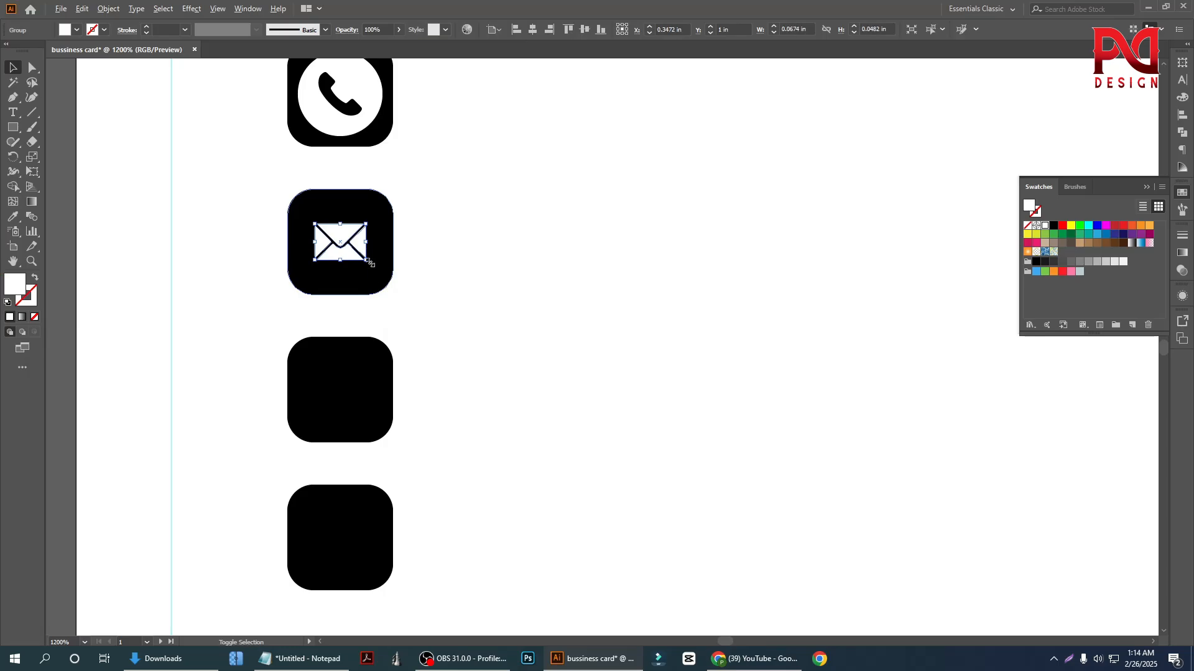
click(434, 280)
key(ctrl+minus)
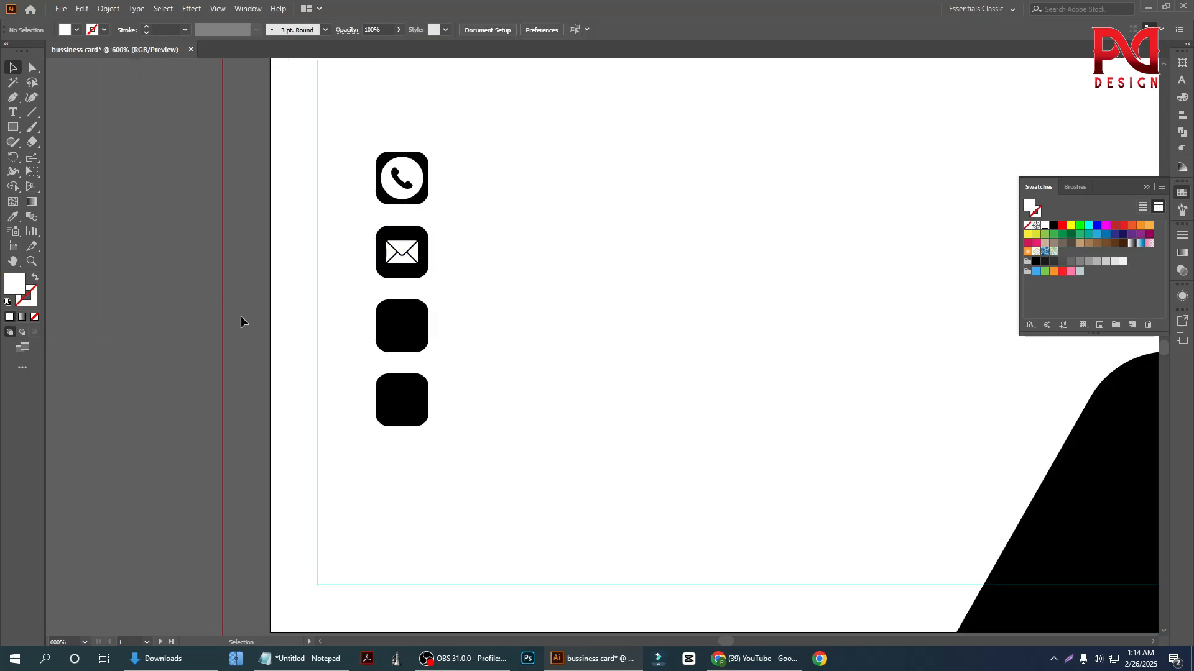
Bring the large location pin icon over the card's black contact squares and shrink it to about 0.07 in wide
scroll(345, 293, down, 6)
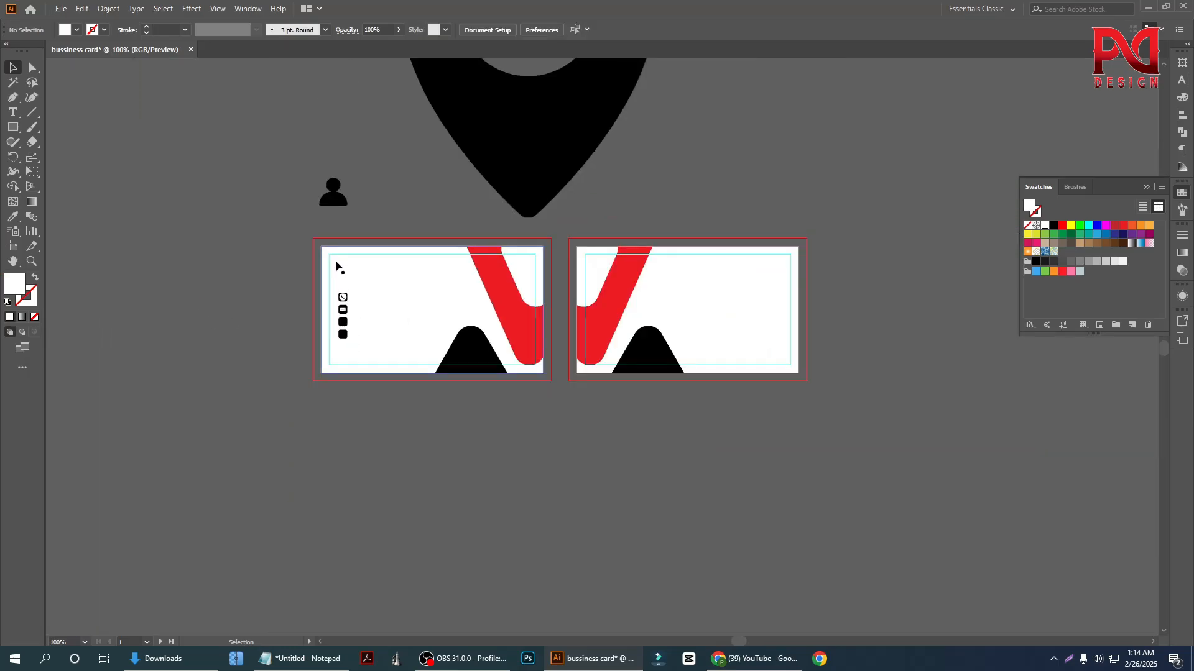
scroll(311, 339, up, 2)
scroll(314, 325, down, 3)
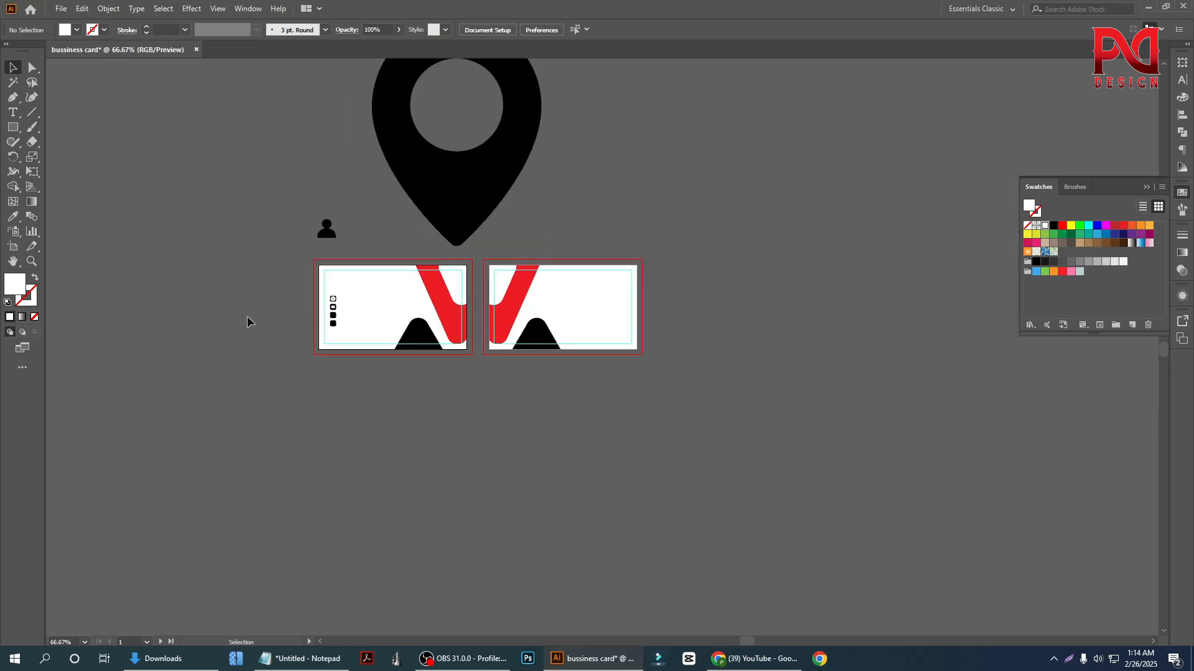
drag(466, 221, 221, 383)
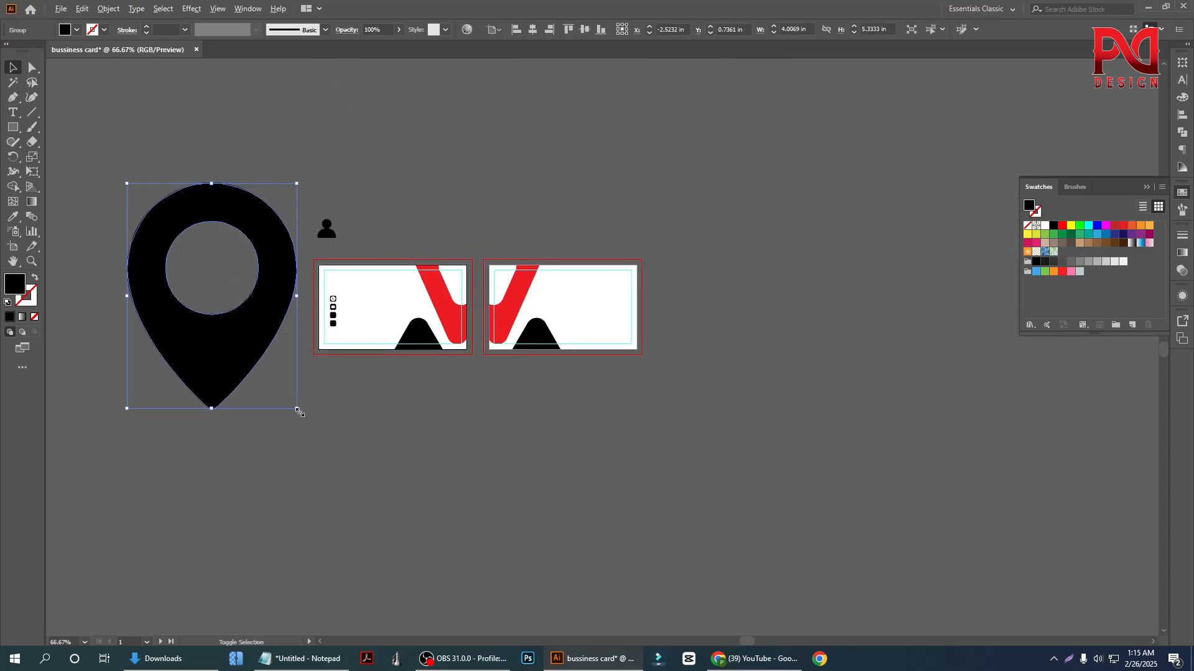
drag(297, 410, 259, 373)
scroll(274, 326, up, 2)
drag(171, 289, 434, 315)
scroll(433, 302, up, 4)
scroll(496, 458, down, 1)
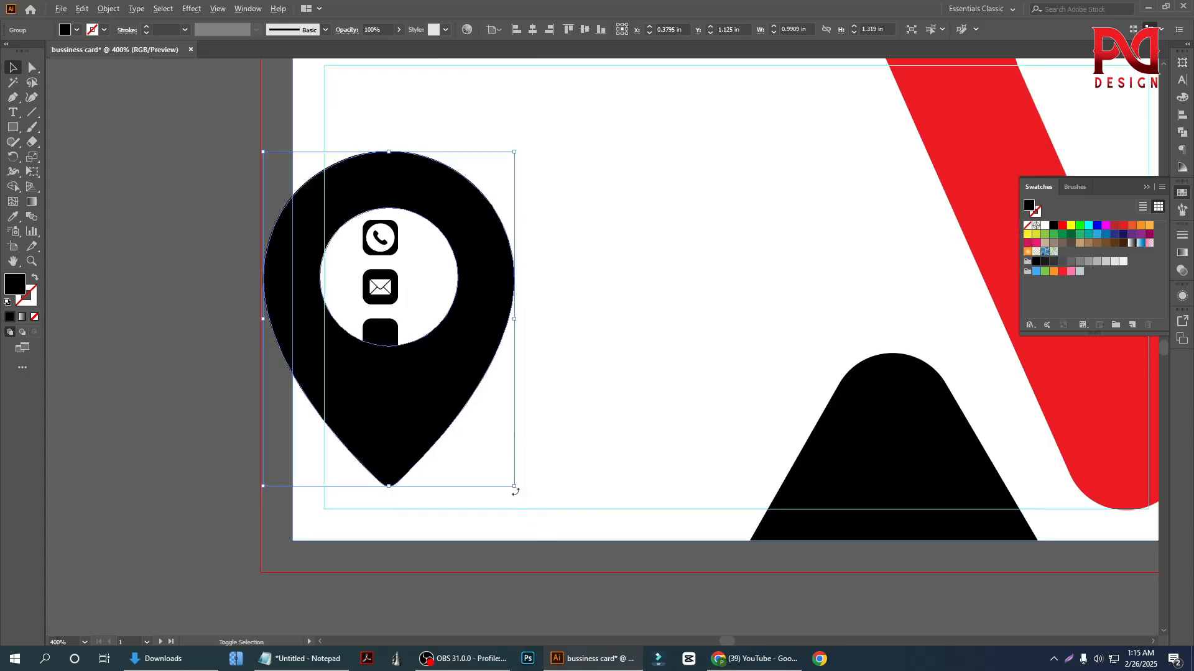
drag(516, 491, 402, 337)
scroll(398, 329, up, 4)
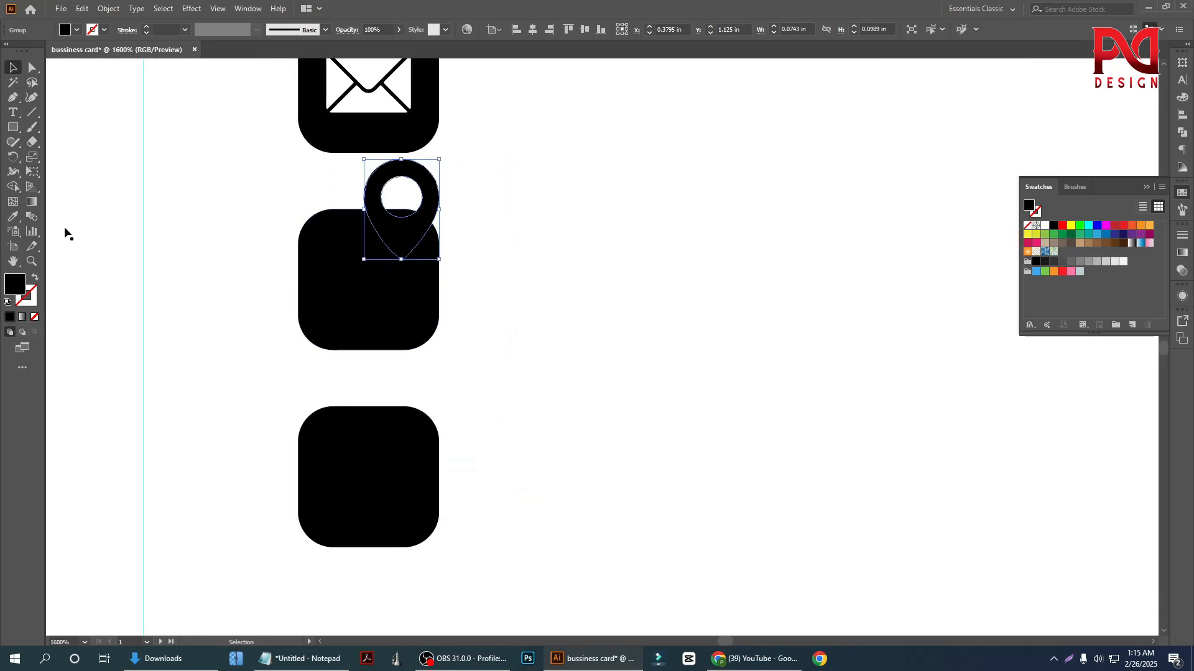
Bring the location pin to the front of the stacking order and recolor it white by sampling the card with the Eyedropper
right_click(355, 199)
mouse_move(417, 350)
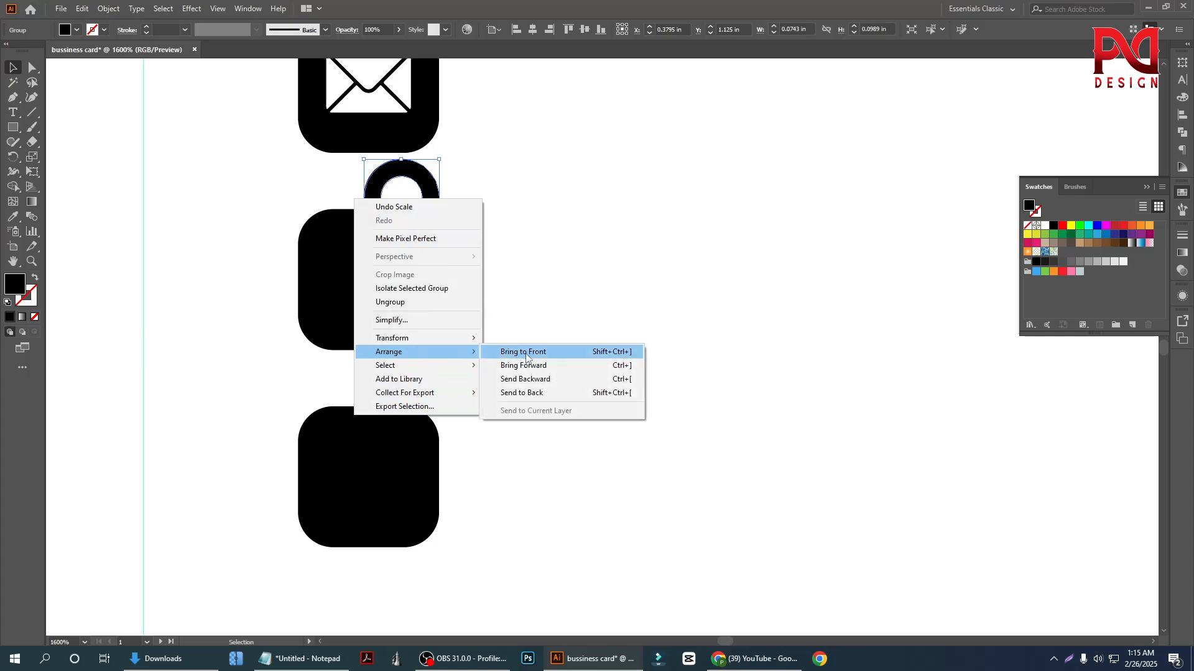
click(525, 358)
click(13, 217)
click(181, 187)
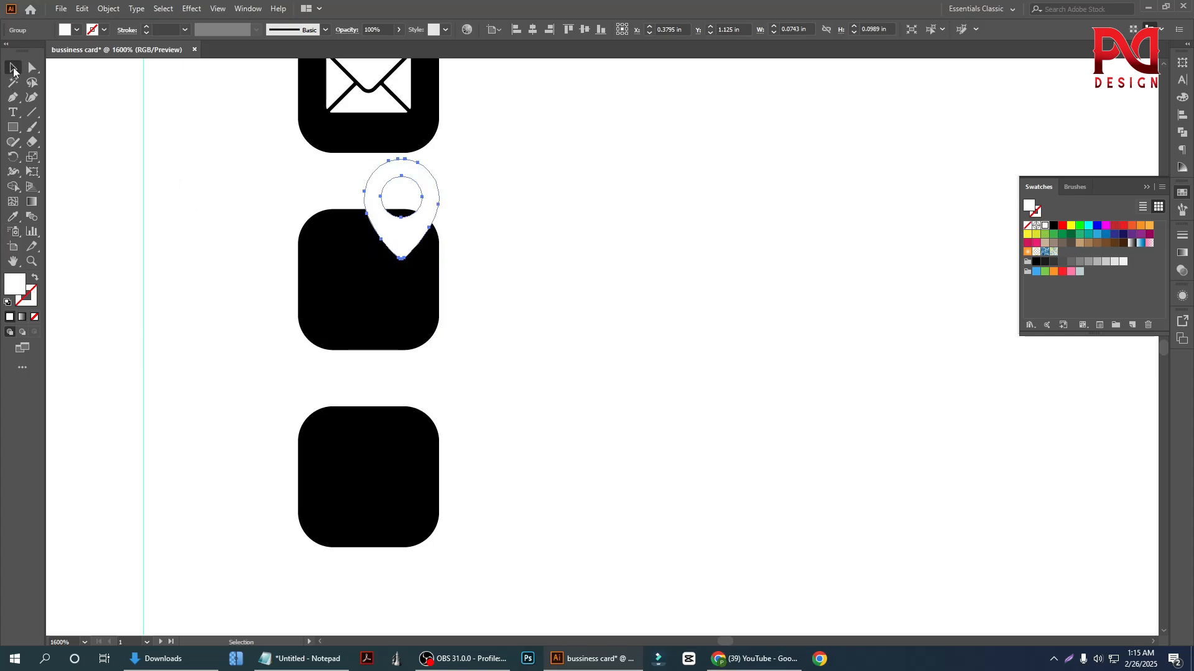
Place the white location pin on the third black square and center it horizontally and vertically on that square
drag(384, 223, 342, 310)
shift+click(418, 255)
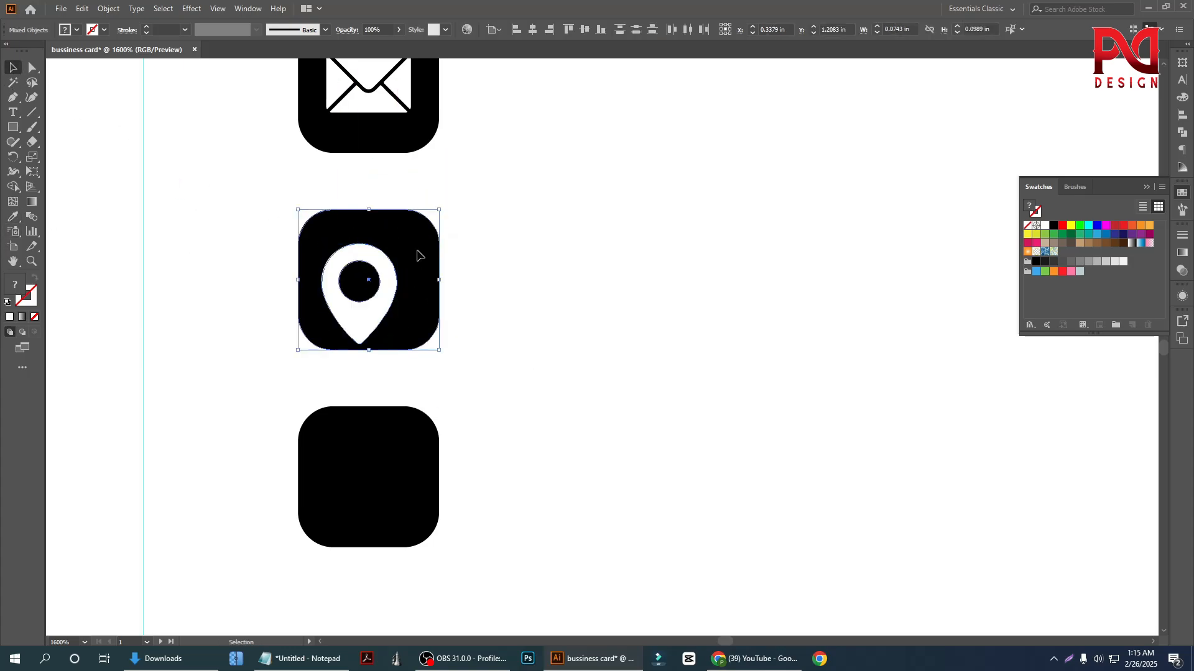
click(533, 29)
click(584, 29)
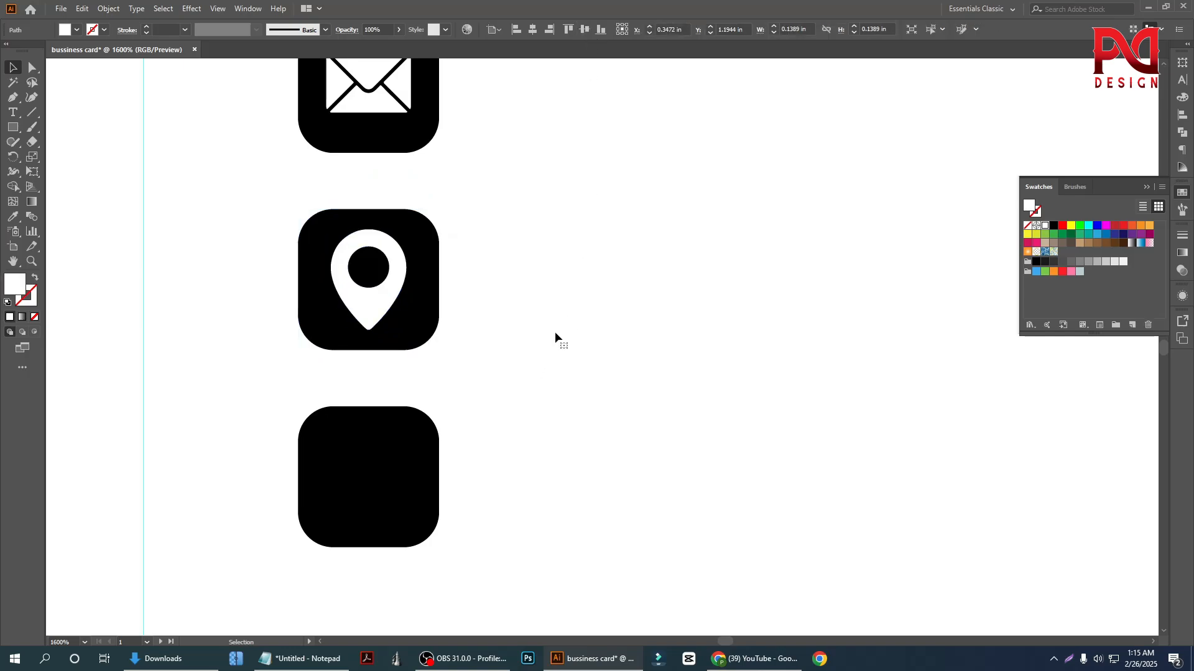
Delete the empty fourth black square below the location pin
scroll(370, 364, down, 3)
click(375, 427)
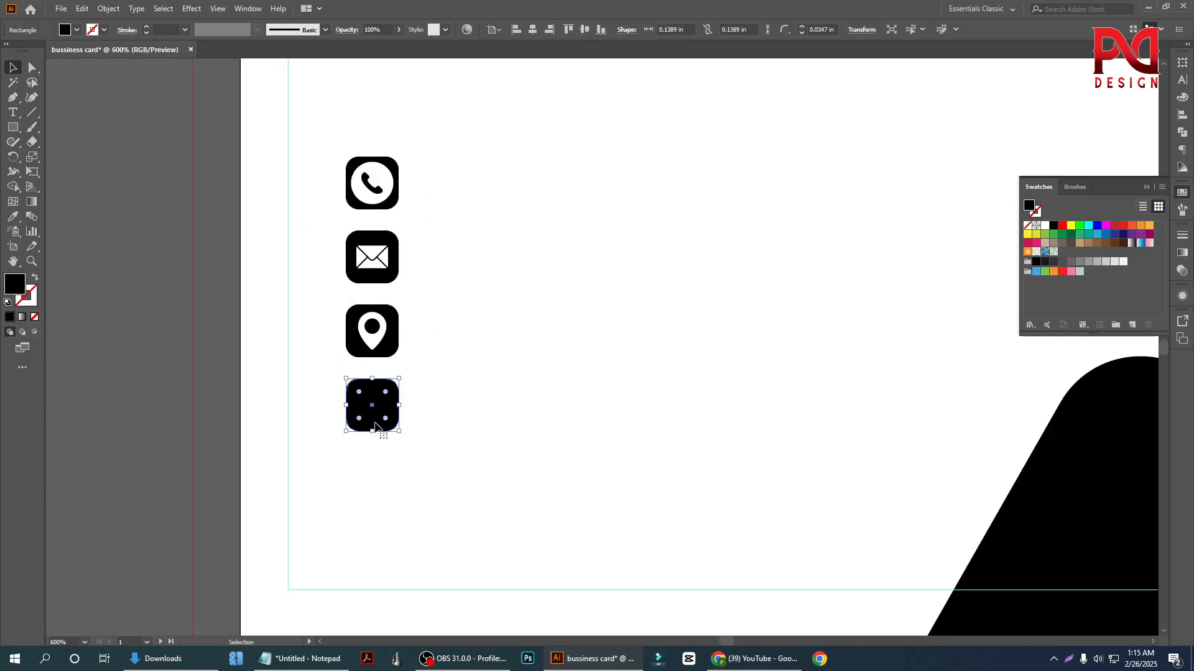
key(Delete)
scroll(366, 422, down, 2)
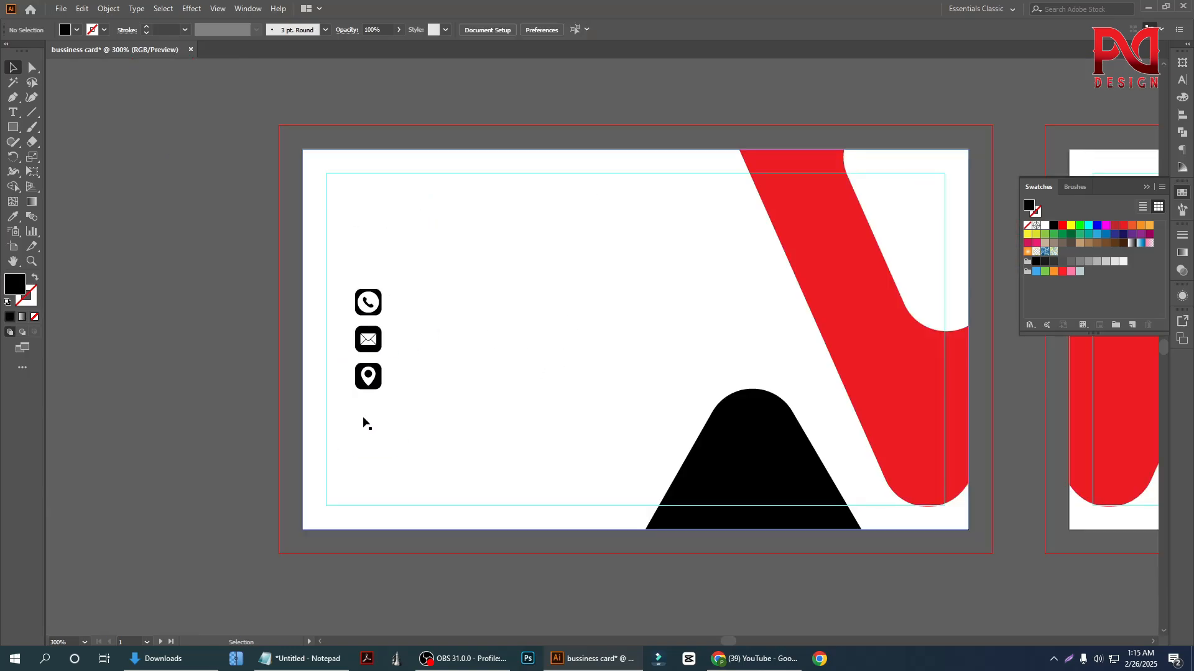
click(448, 341)
right_click(448, 261)
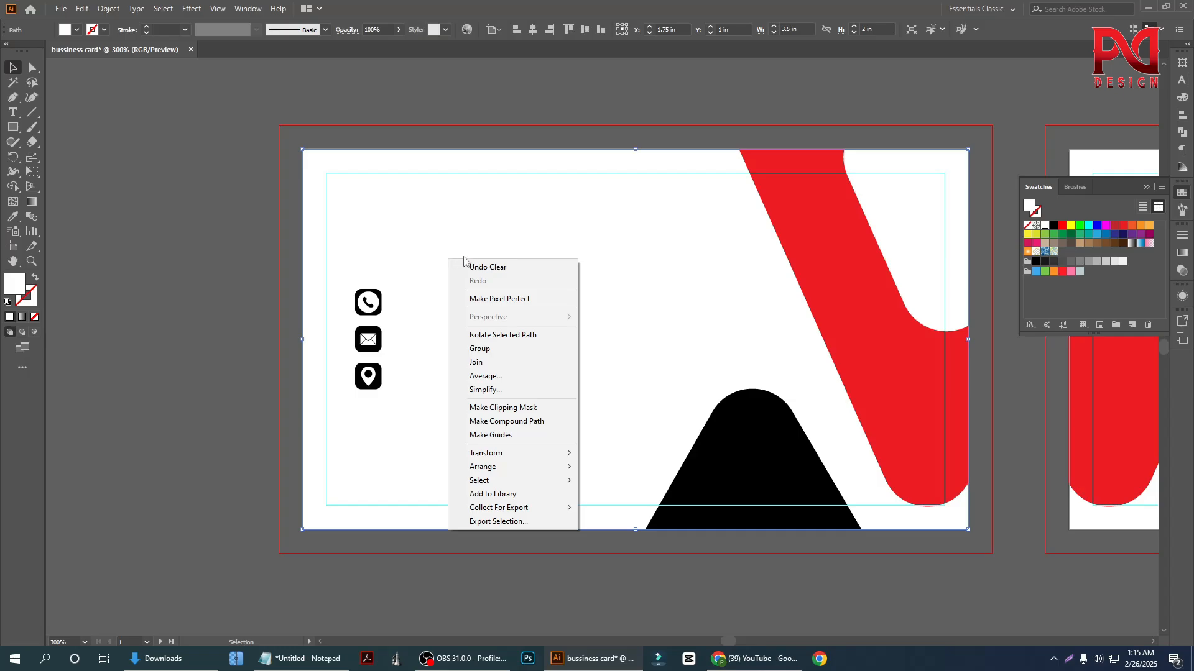
click(190, 143)
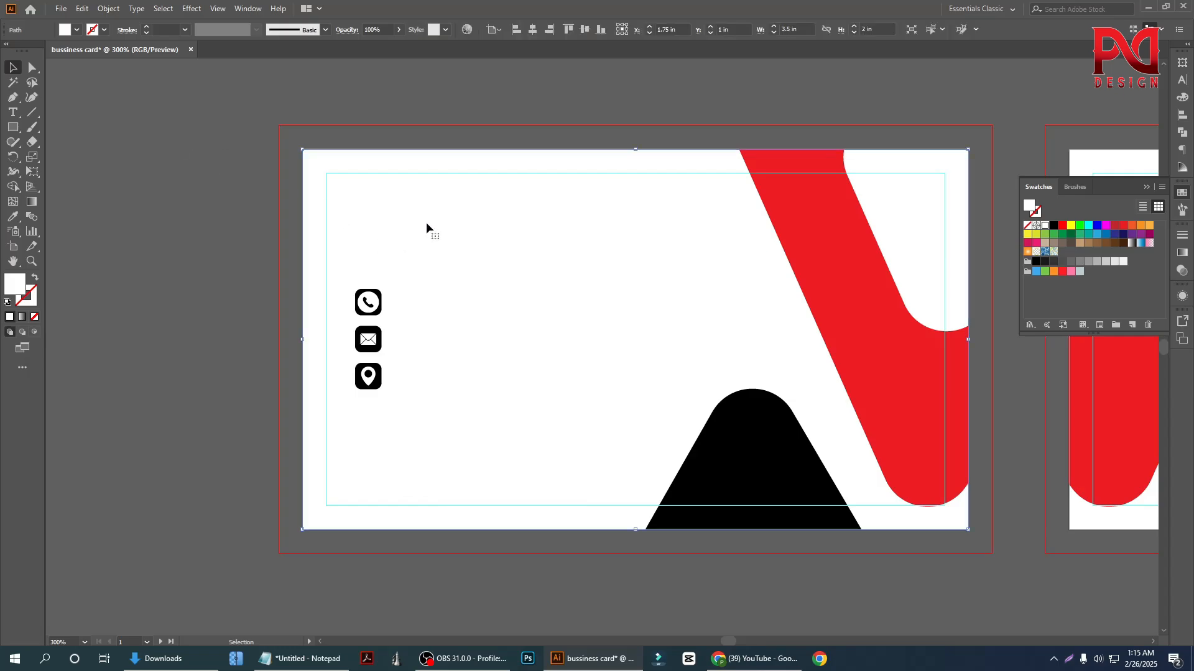
Move the black person icon from outside the artboard onto the first card, above the column of contact icons
scroll(356, 346, down, 2)
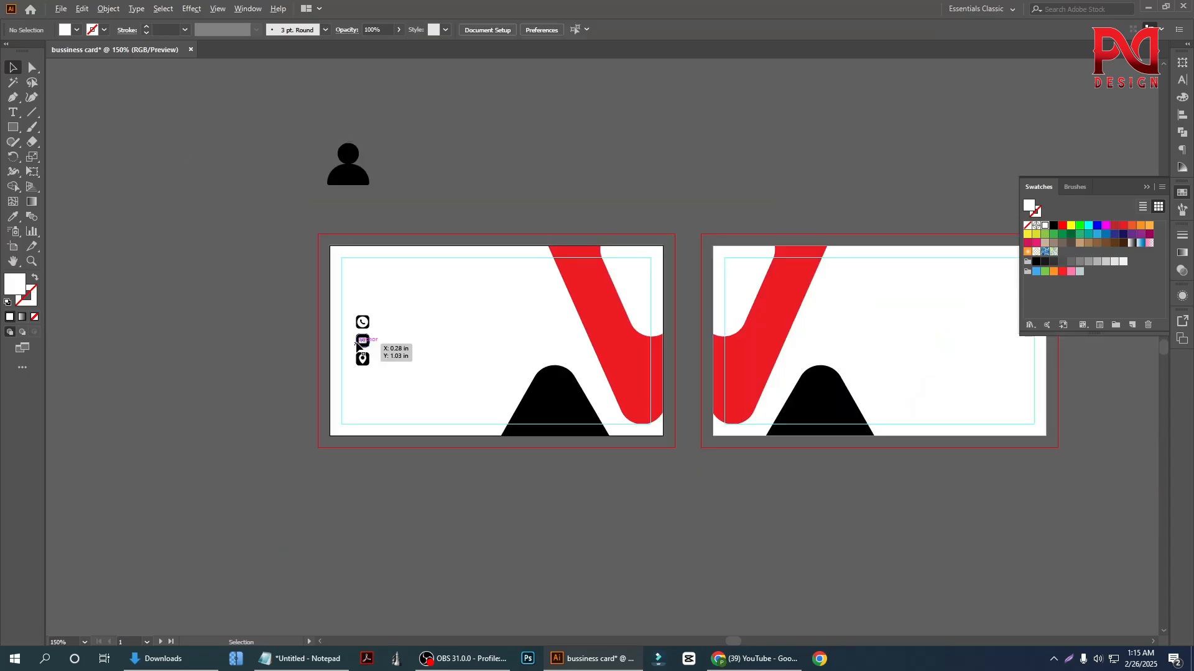
scroll(358, 344, up, 1)
scroll(366, 342, down, 1)
scroll(385, 342, up, 1)
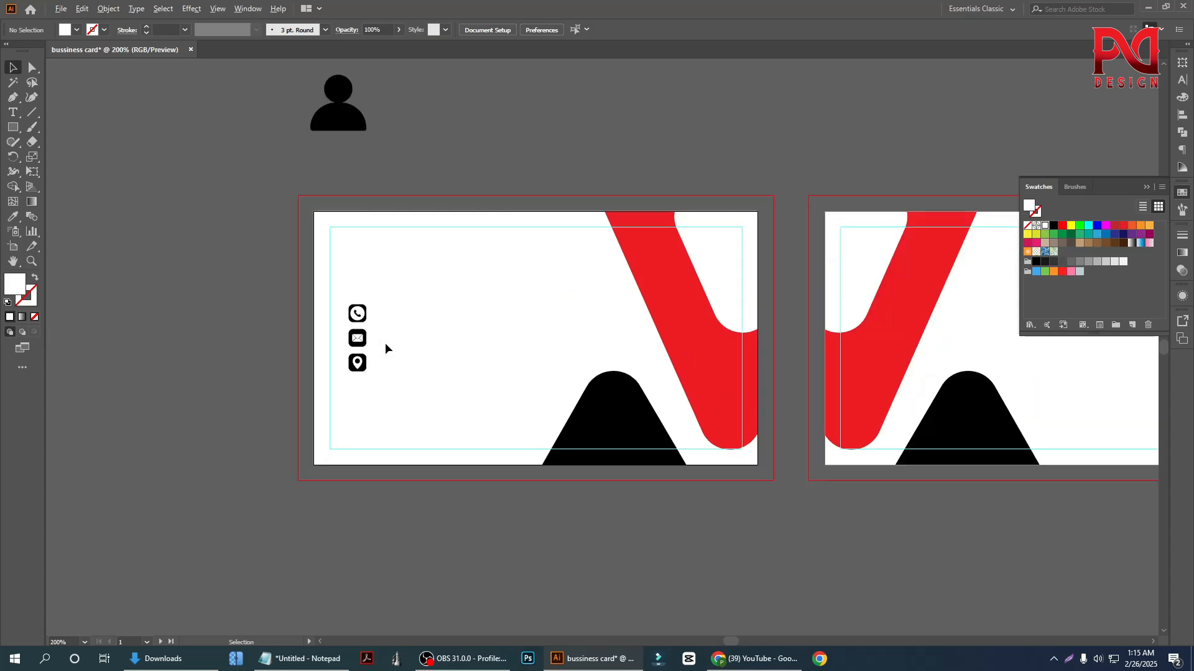
scroll(351, 165, up, 1)
drag(333, 143, 352, 293)
drag(354, 297, 355, 297)
click(339, 147)
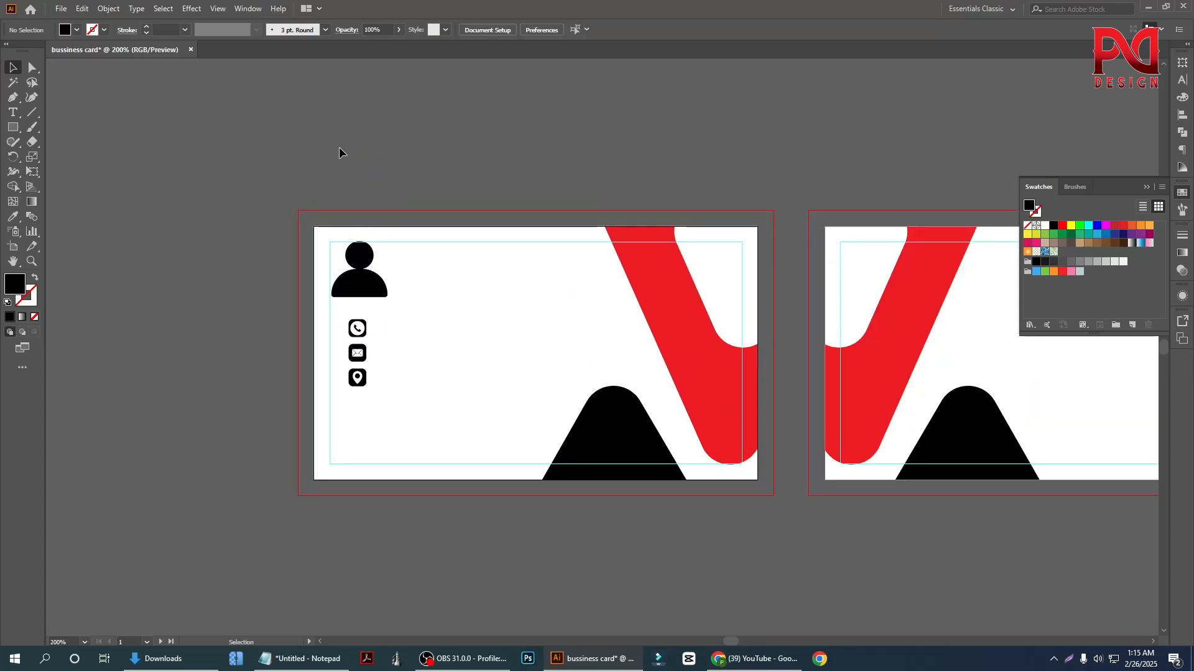
scroll(373, 355, down, 2)
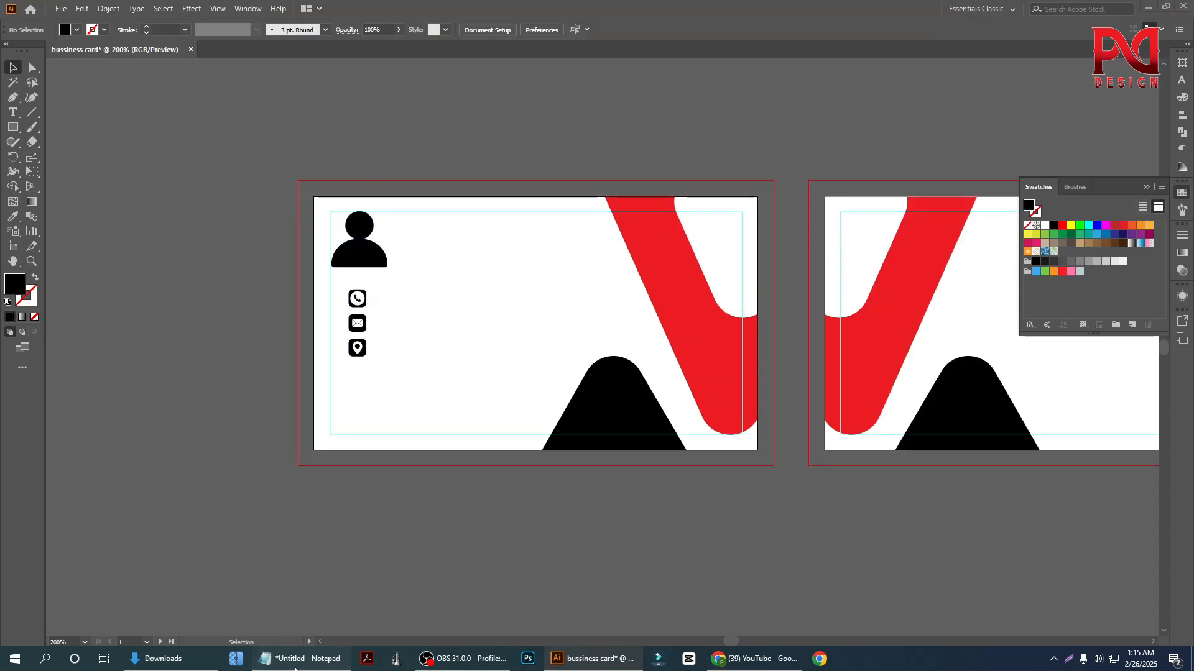
Copy the two phone number lines from the Notepad file and paste them as text beside the contact icons on the card
click(300, 658)
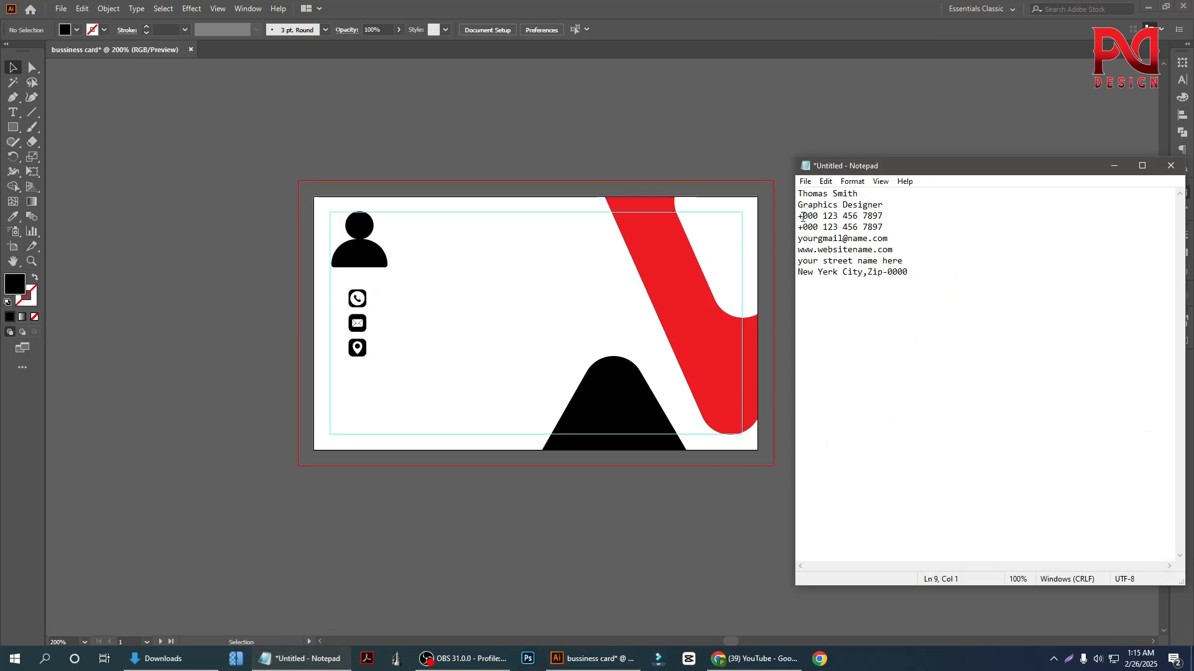
drag(797, 217, 888, 224)
key(ctrl+c)
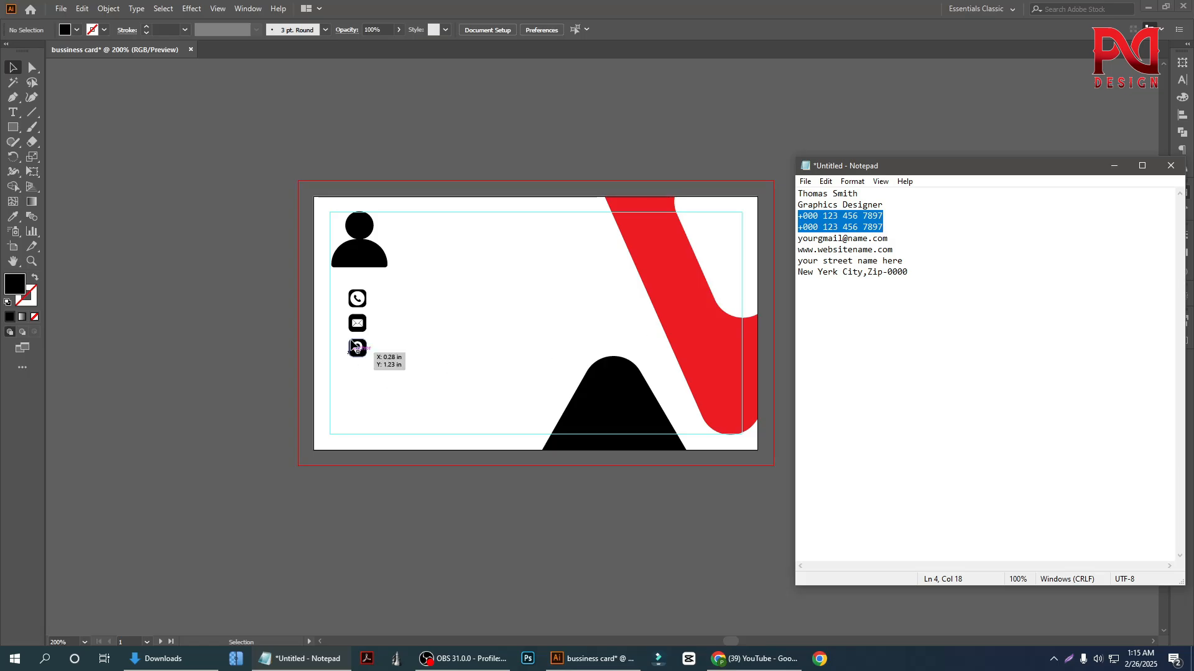
scroll(391, 309, up, 2)
click(388, 307)
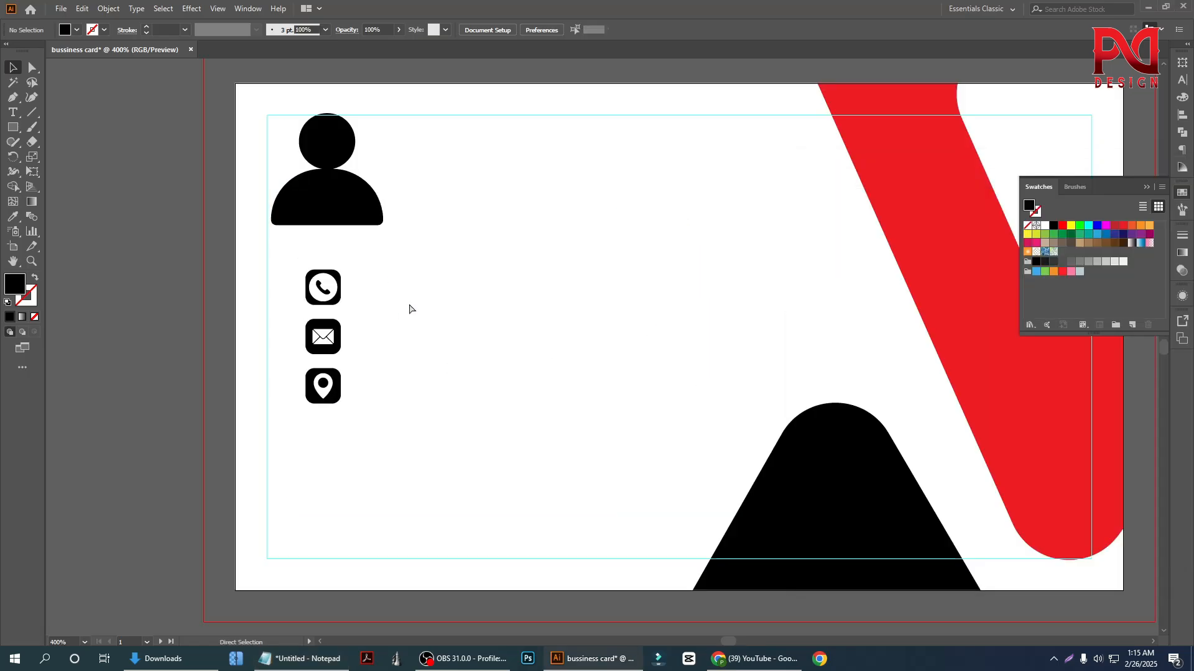
key(ctrl+v)
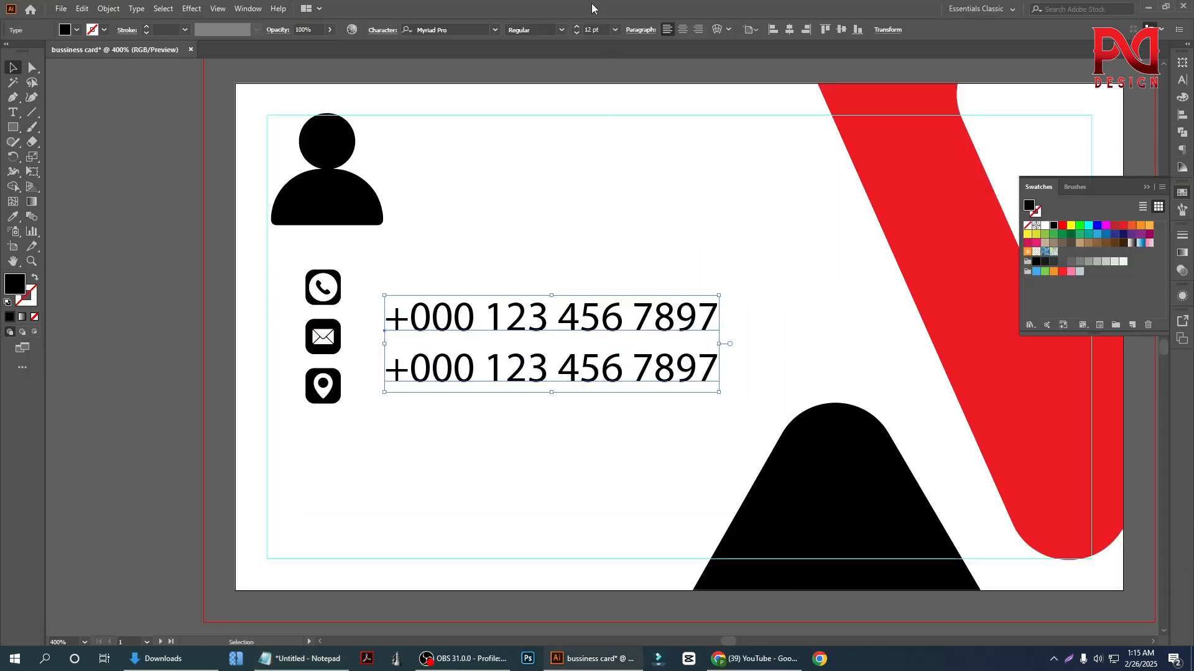
Set the pasted phone number text in Arial Bold
click(482, 25)
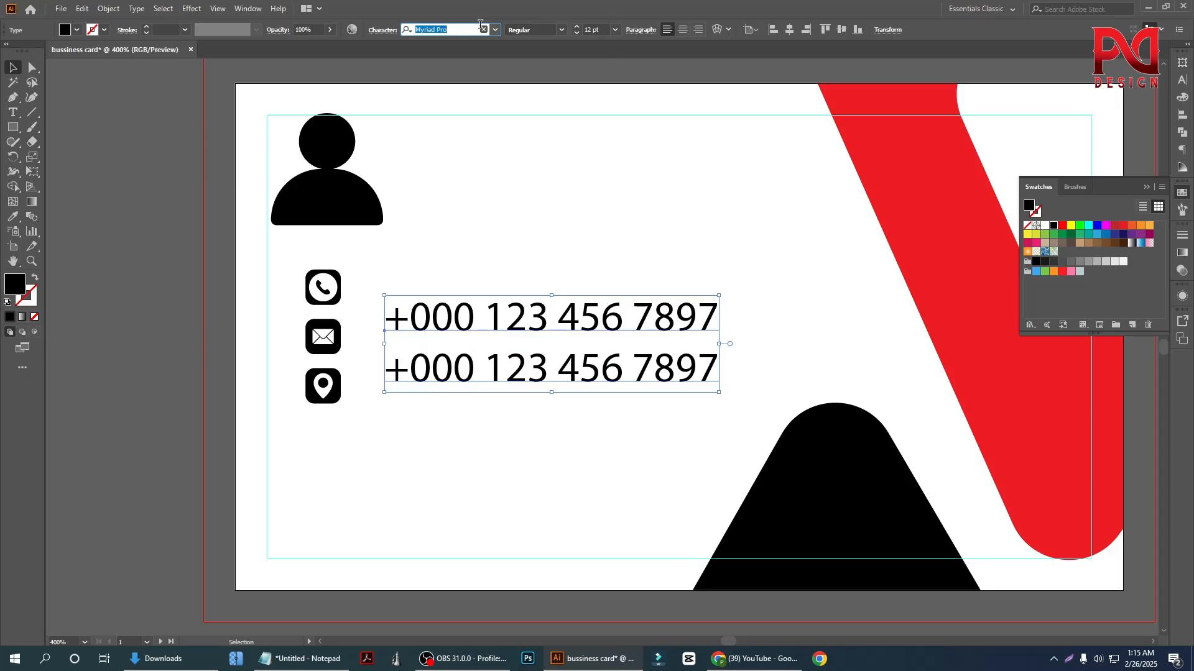
key(BackSpace)
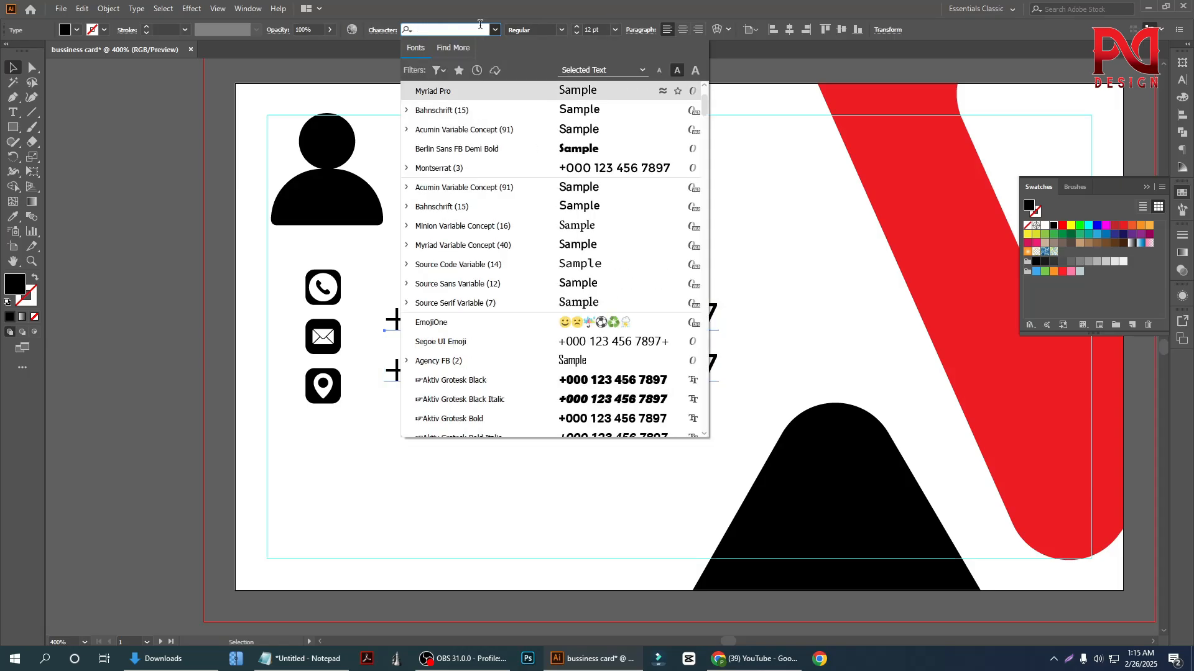
text(arial)
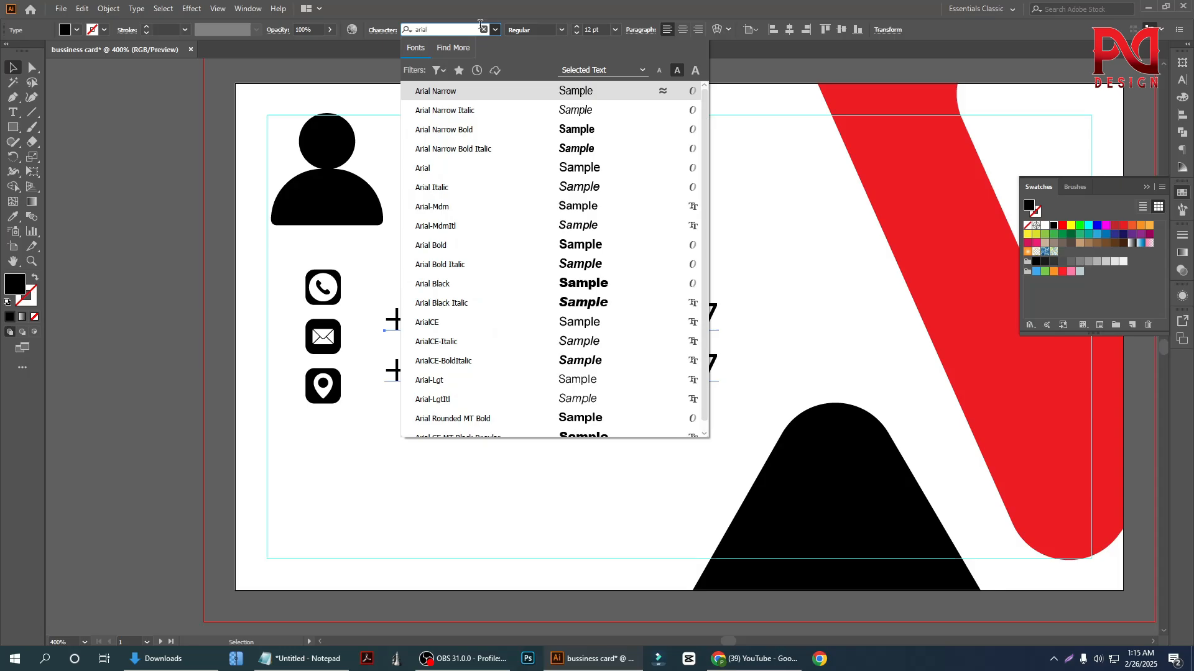
click(464, 240)
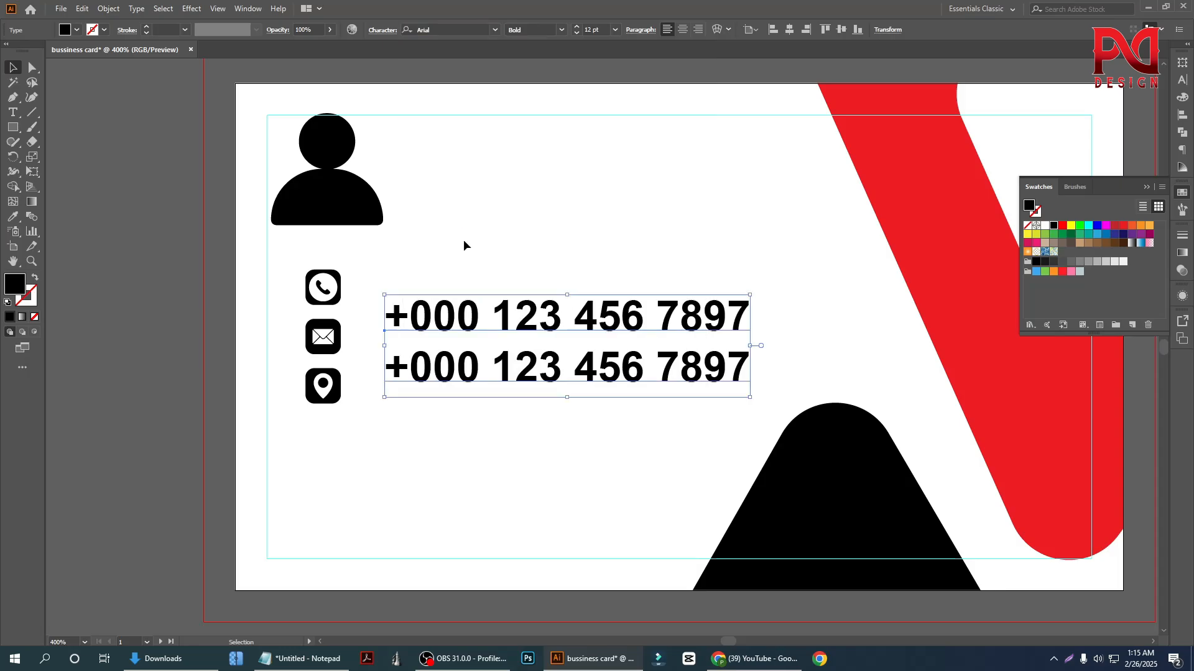
click(151, 334)
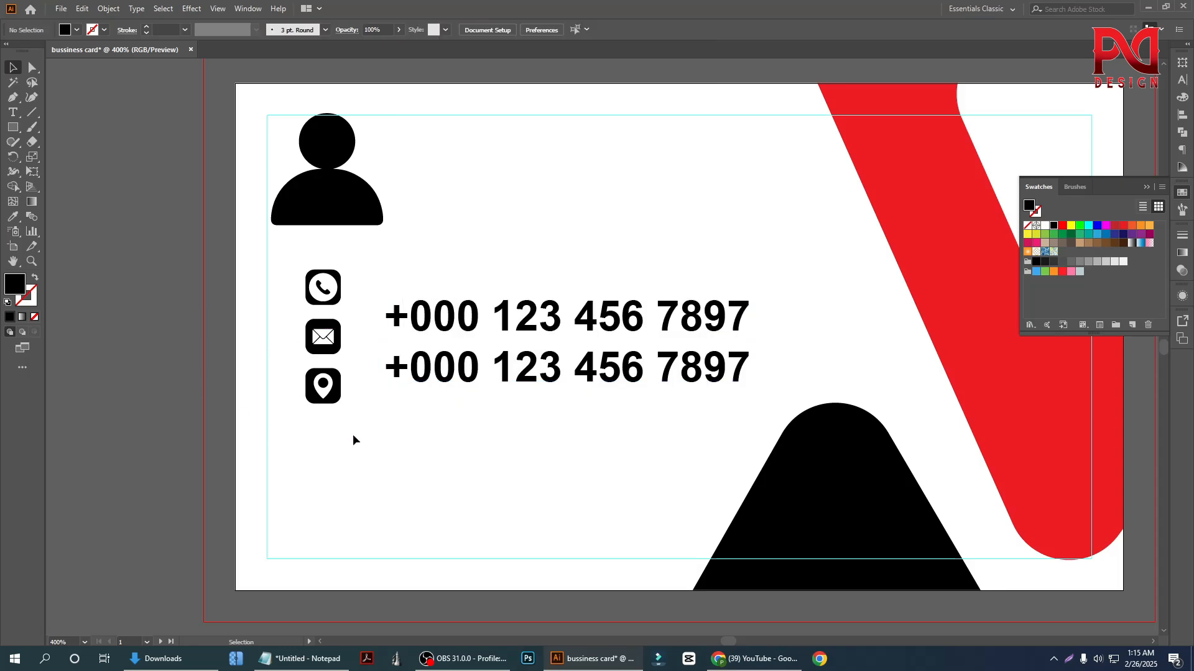
Shrink the phone number text to about 7.33 pt and place it beside the phone icon
scroll(475, 409, down, 1)
click(501, 376)
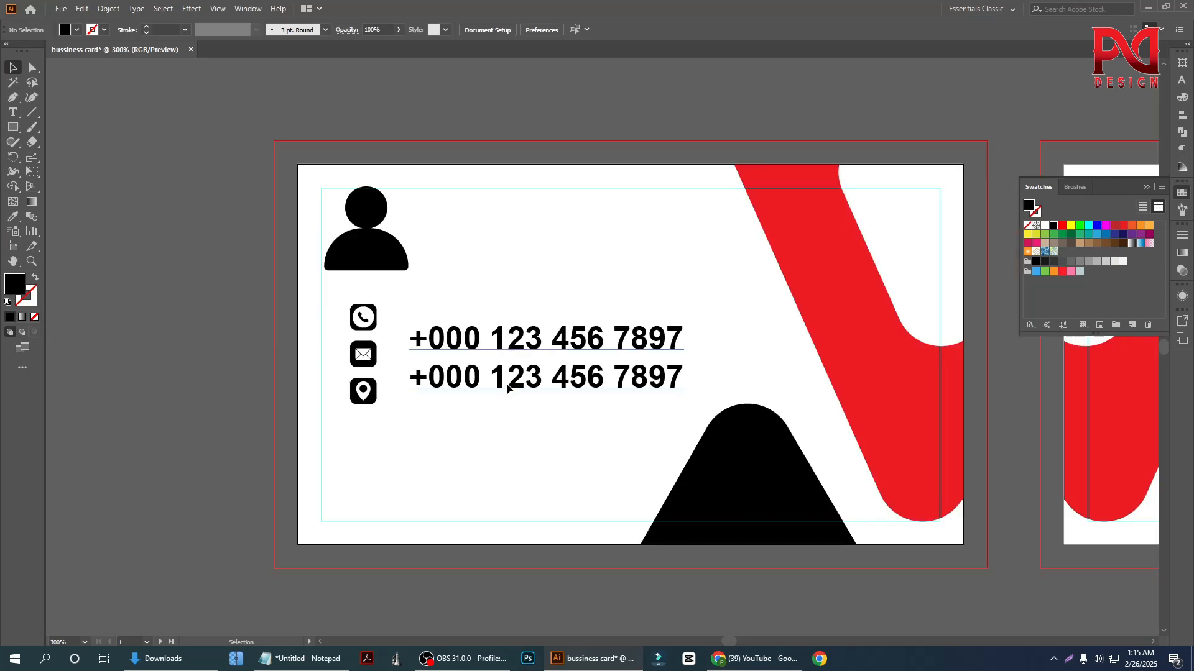
drag(686, 402, 631, 384)
click(243, 323)
scroll(487, 381, up, 1)
drag(473, 352, 401, 322)
Try shrinking the phone number text further to about 5.25 pt, and undo that resize
drag(576, 333, 545, 331)
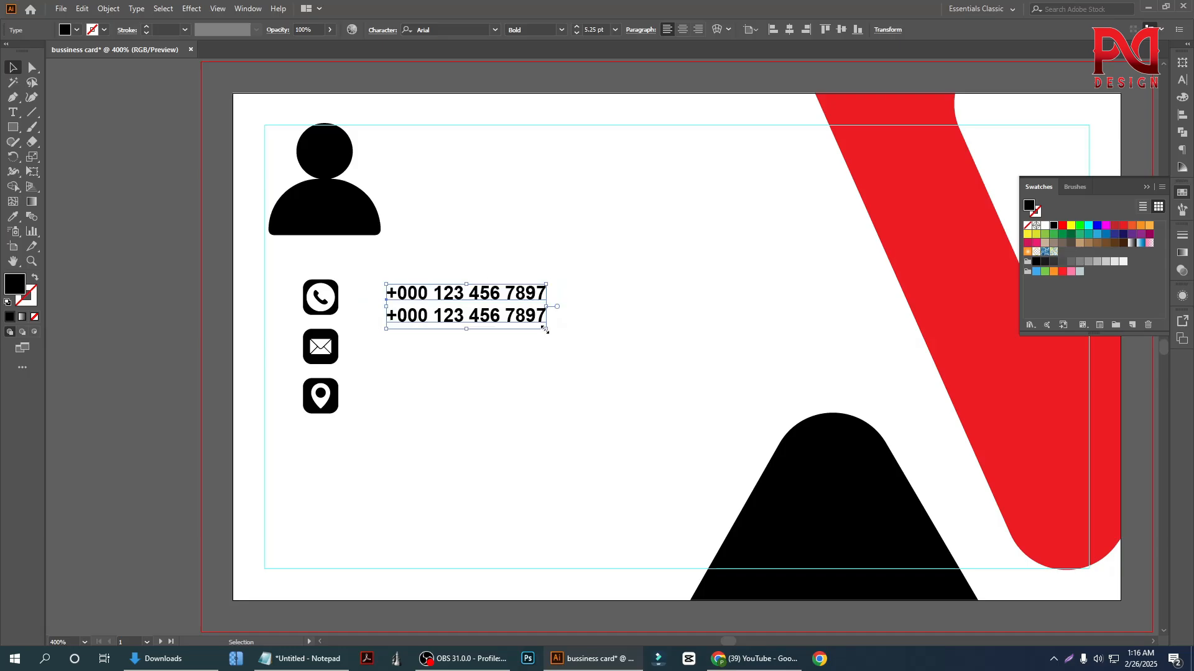
click(188, 284)
scroll(342, 357, up, 1)
scroll(336, 373, down, 2)
click(320, 403)
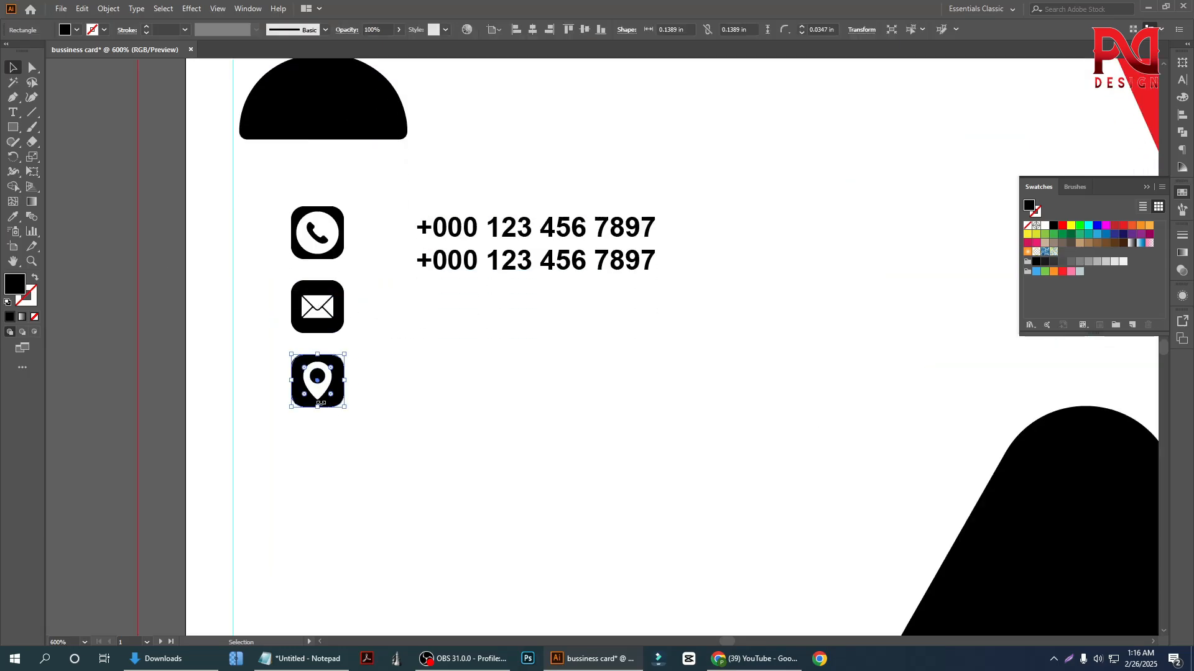
scroll(323, 398, up, 2)
key(ctrl+z)
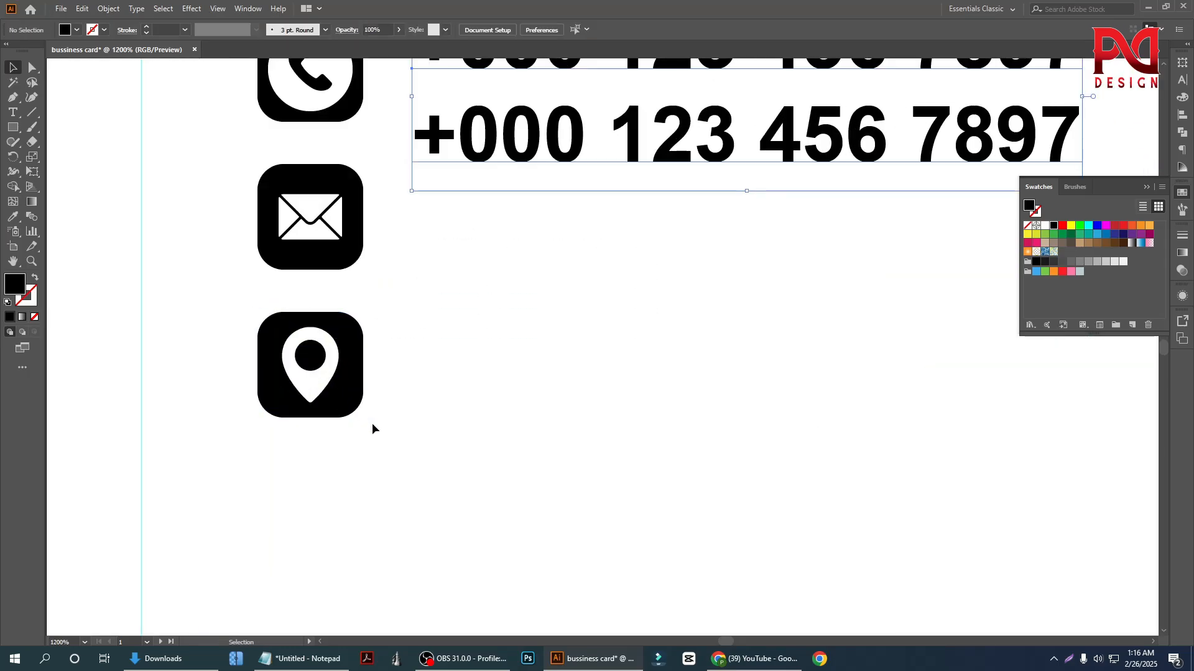
Group the location pin with its black square and move the group straight down to widen the icon spacing
scroll(324, 409, down, 1)
drag(353, 409, 340, 490)
right_click(310, 366)
click(373, 461)
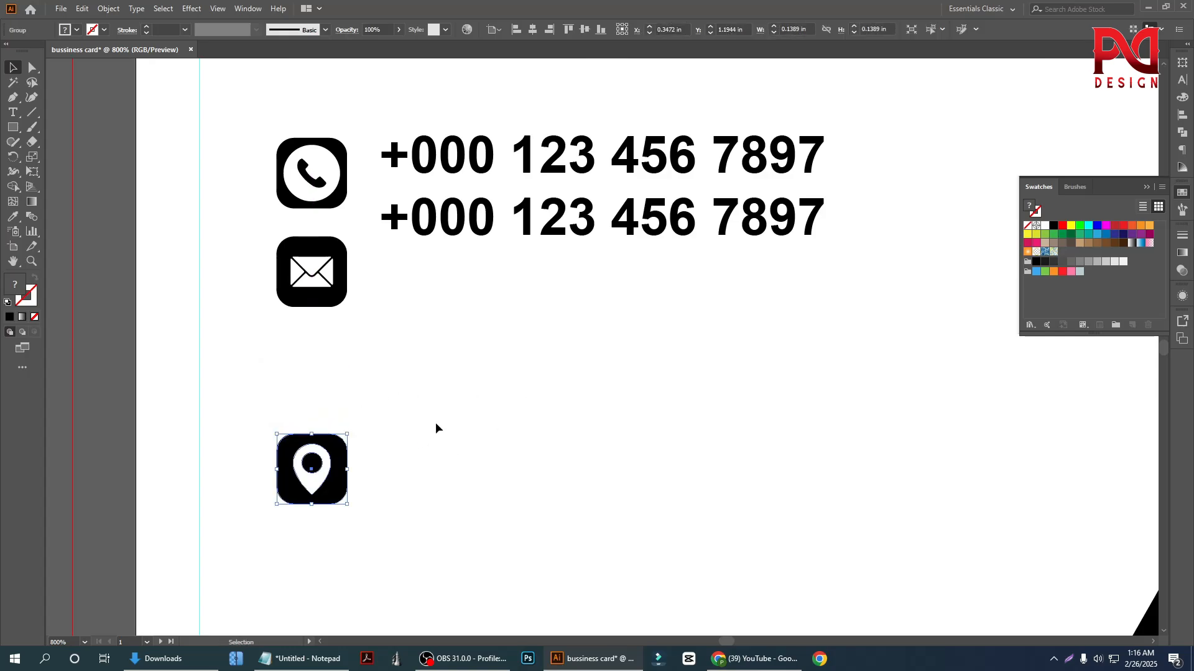
click(437, 426)
Group the envelope icon with its black square and move the group down toward the location icon
click(333, 274)
right_click(332, 274)
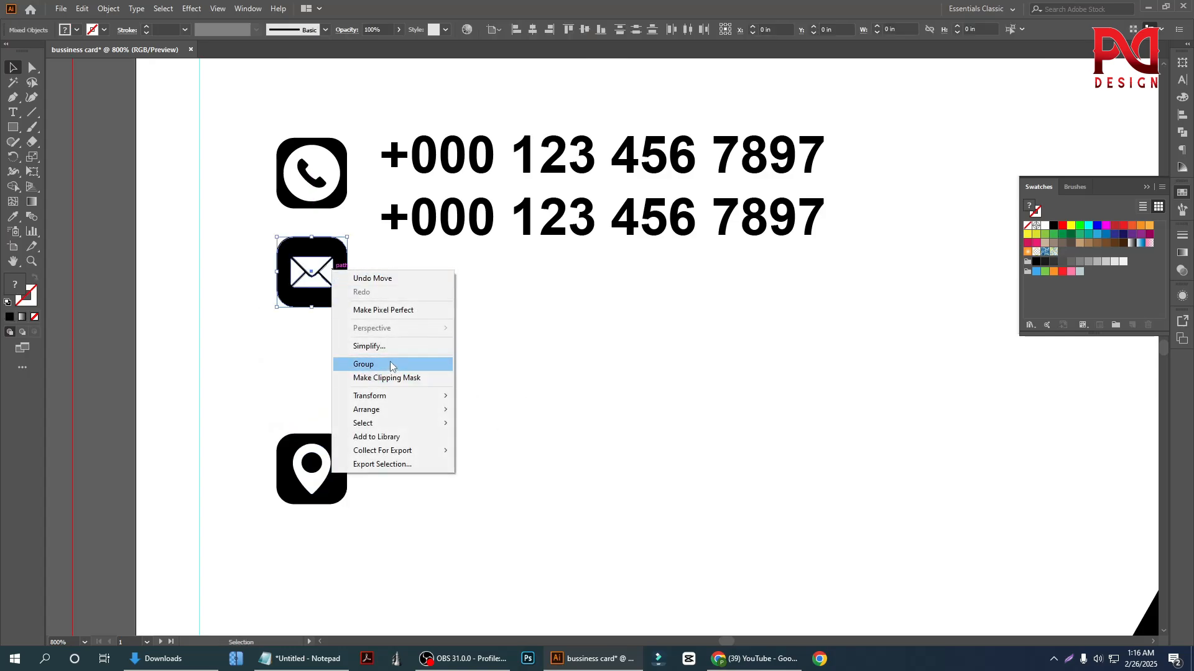
click(392, 363)
drag(333, 301, 327, 386)
Group the phone icon with its black square and move the group down, closer to the envelope icon
drag(261, 140, 336, 250)
right_click(322, 214)
click(370, 281)
click(454, 320)
Move the phone number text beside the phone icon and shrink it to about 5.25 pt
drag(505, 223, 477, 260)
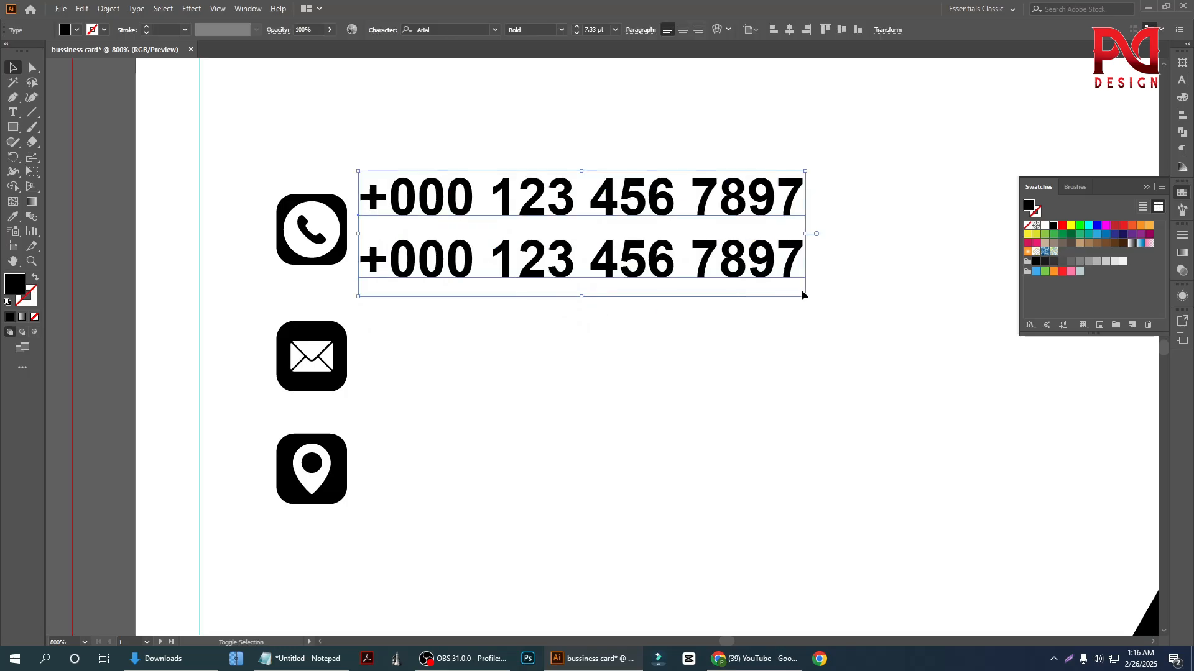
drag(805, 295, 742, 281)
click(489, 309)
scroll(489, 308, down, 1)
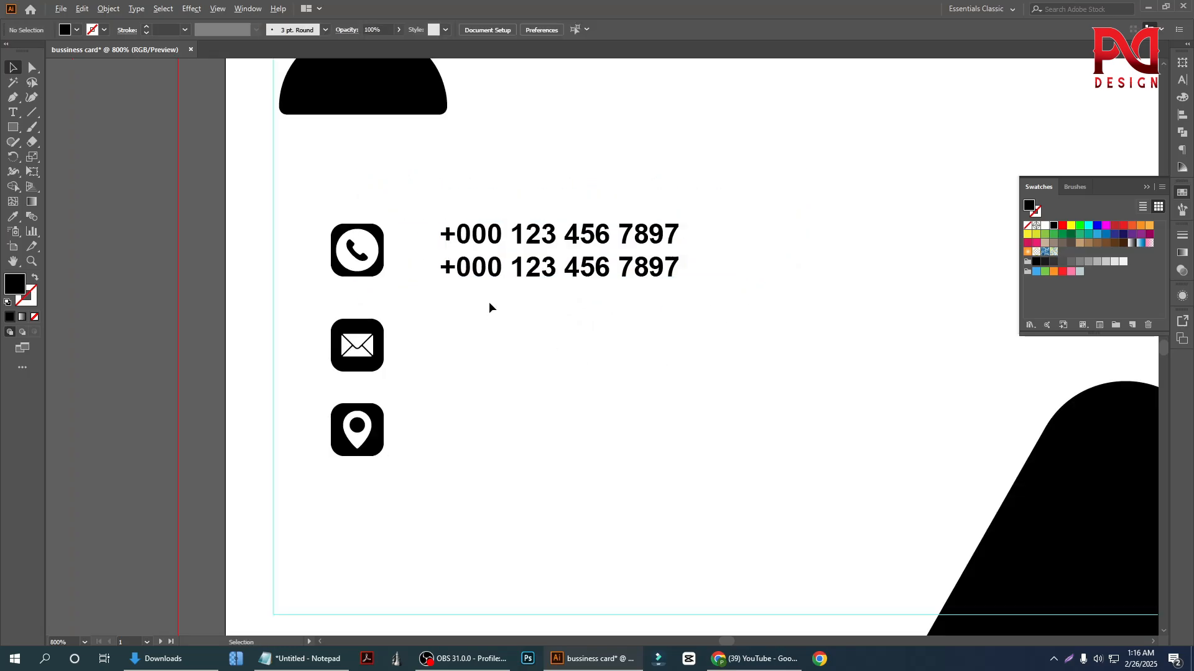
Centre the phone number text vertically on the phone icon and shift it slightly closer to the icon
scroll(488, 296, up, 1)
click(487, 255)
shift+click(341, 235)
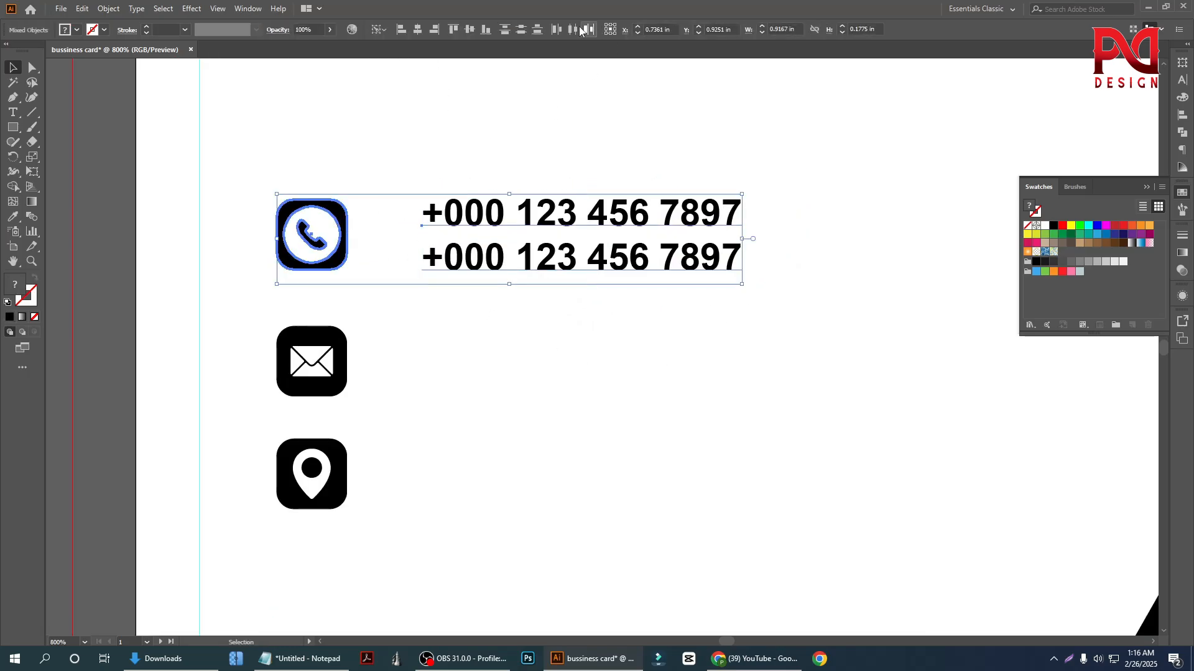
click(528, 32)
click(468, 378)
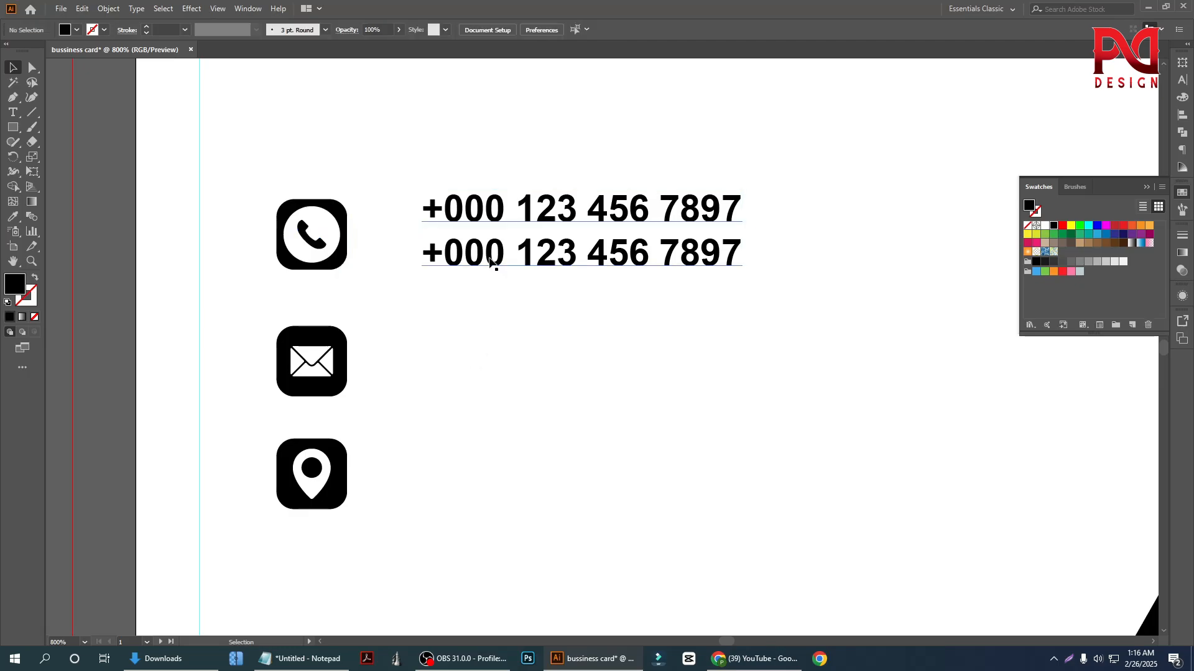
drag(487, 246, 473, 246)
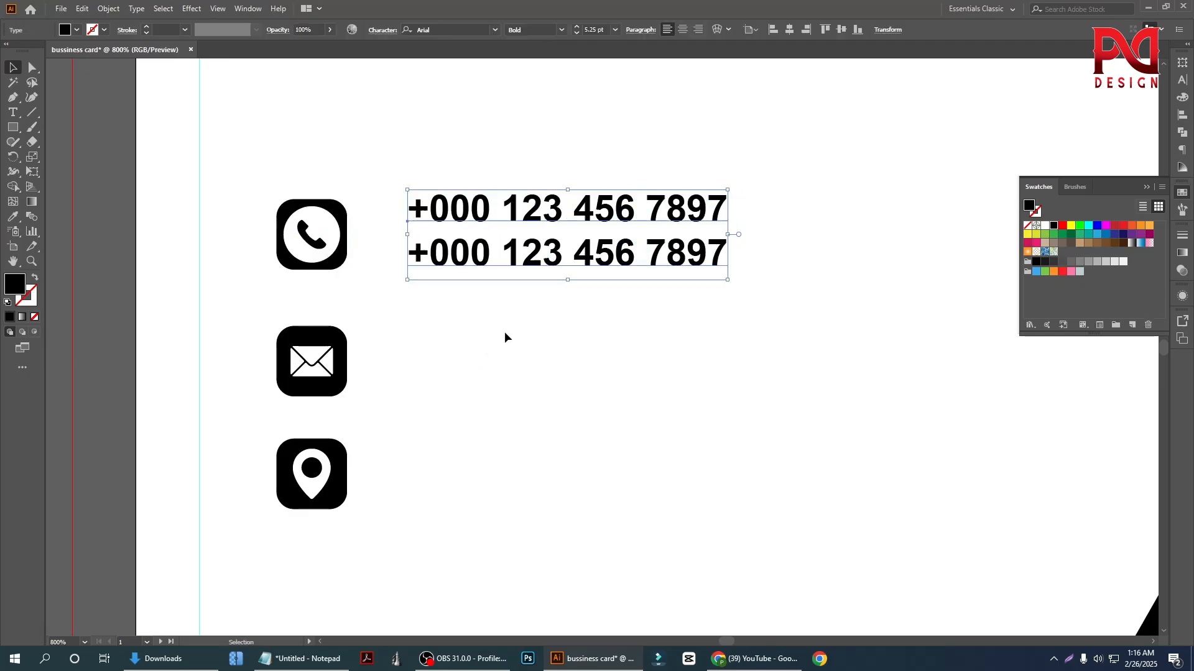
click(504, 333)
Distribute the vertical spacing of the phone, envelope and location icons evenly, aligned to the selection
scroll(446, 357, down, 1)
scroll(459, 374, down, 1)
click(348, 341)
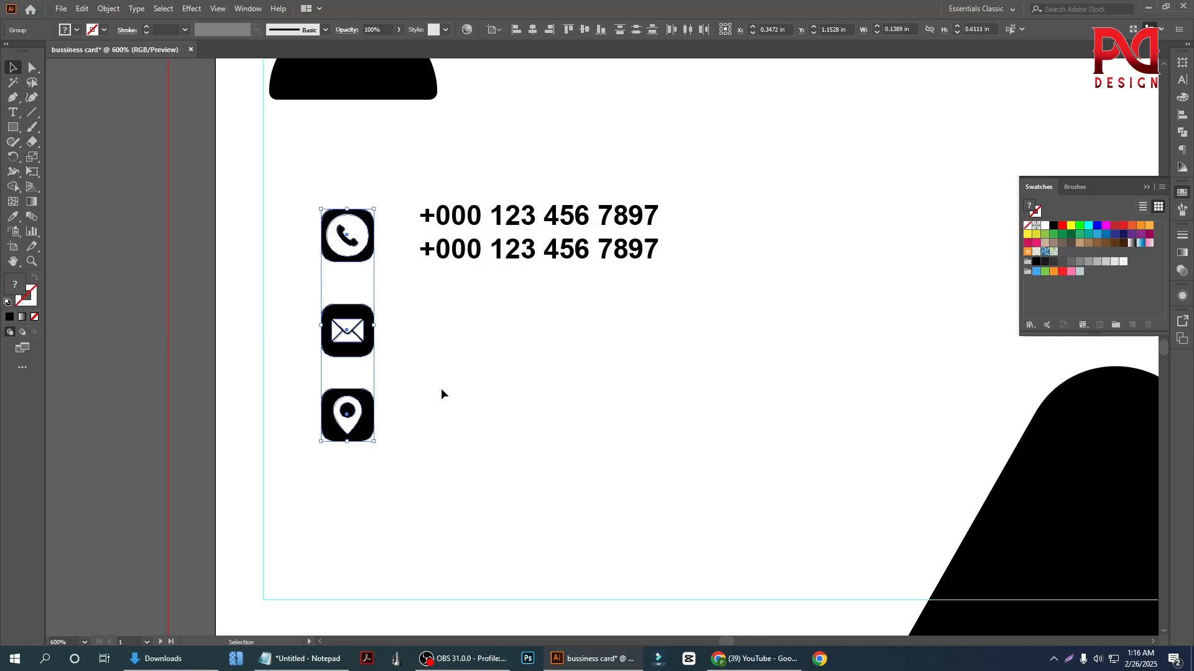
click(1184, 117)
click(1154, 164)
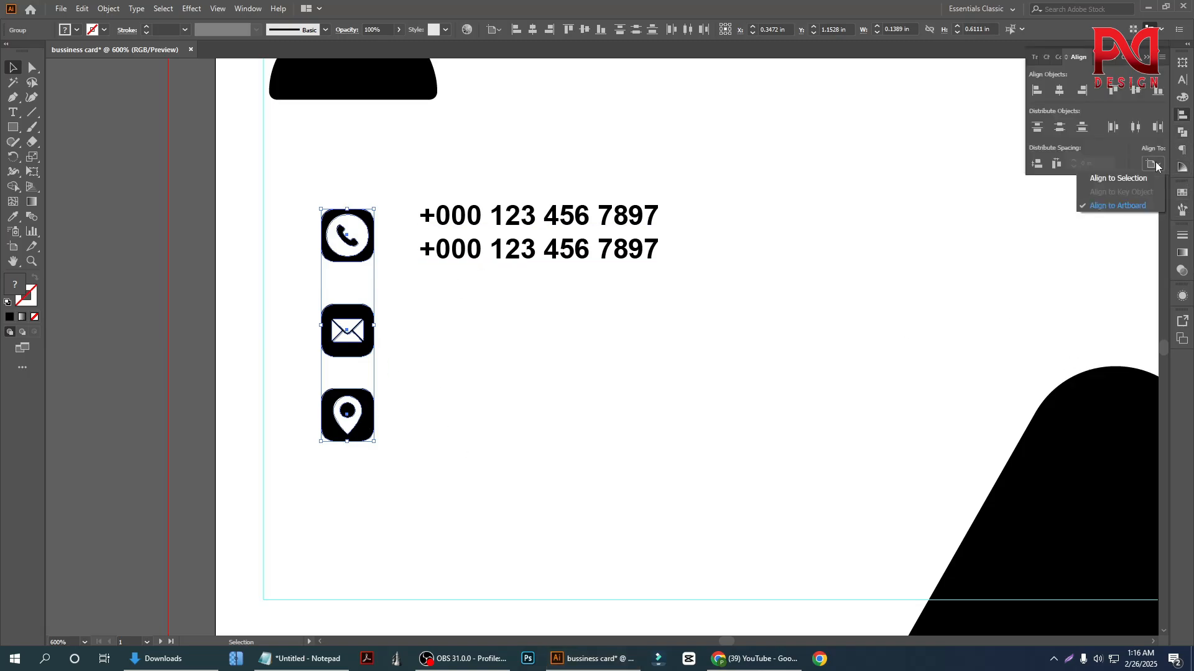
click(1120, 178)
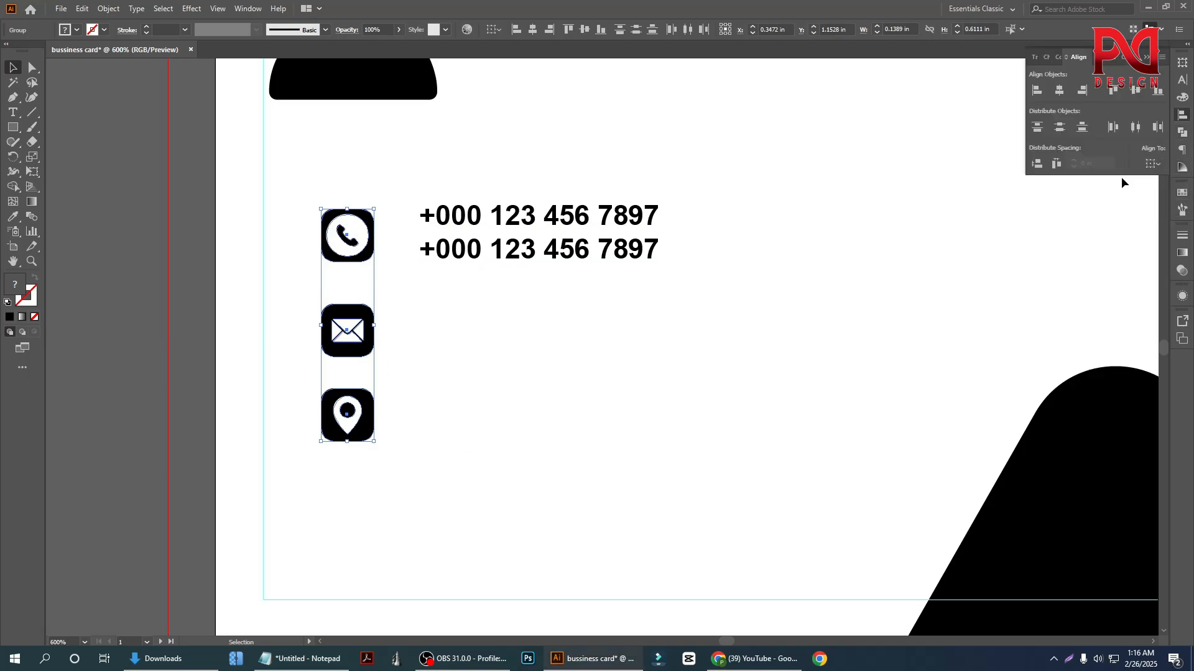
click(1041, 167)
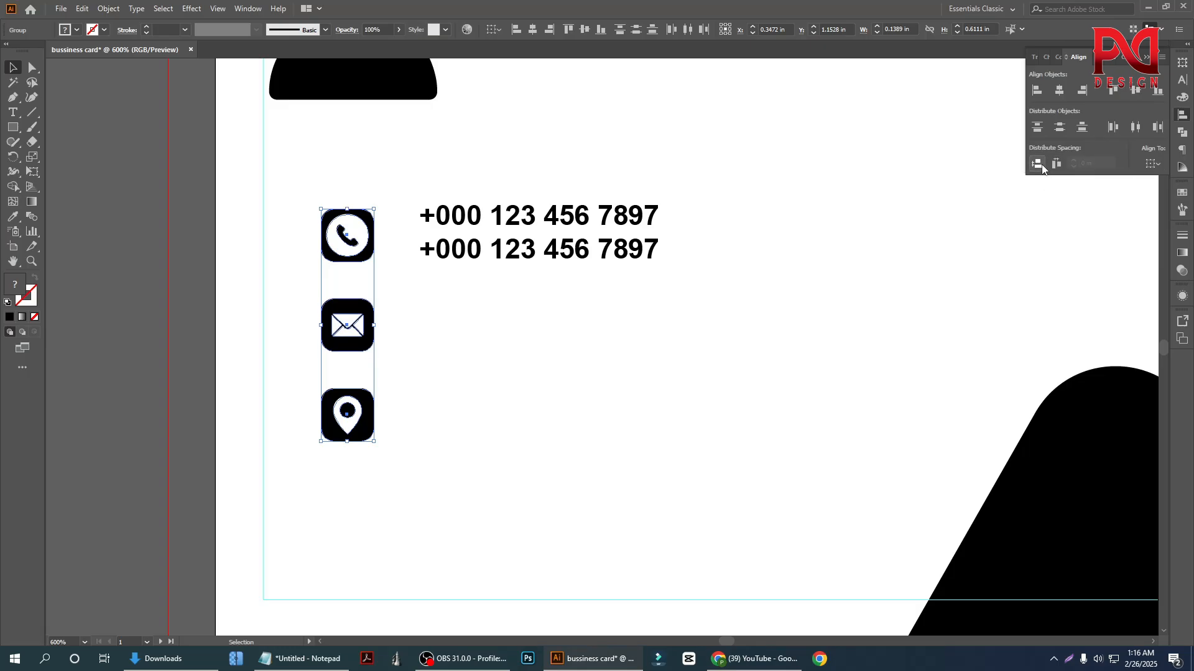
click(605, 412)
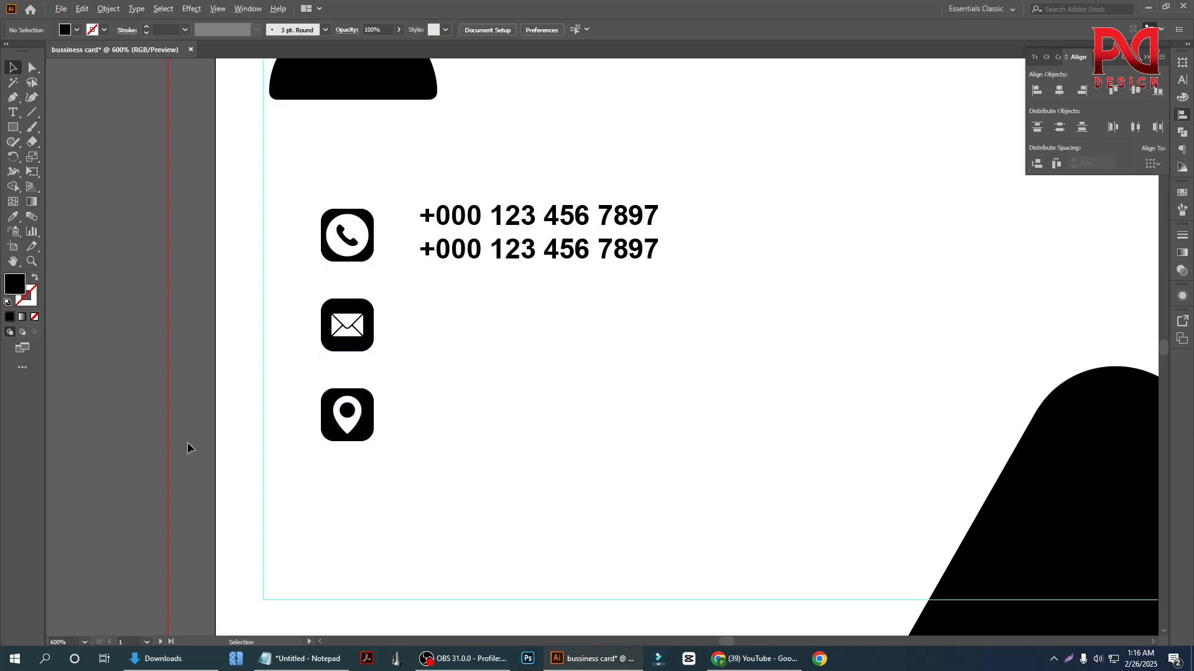
Duplicate the two-line phone number text straight down beside the envelope icon
scroll(314, 413, down, 1)
scroll(400, 365, up, 1)
scroll(419, 354, down, 2)
scroll(432, 309, up, 1)
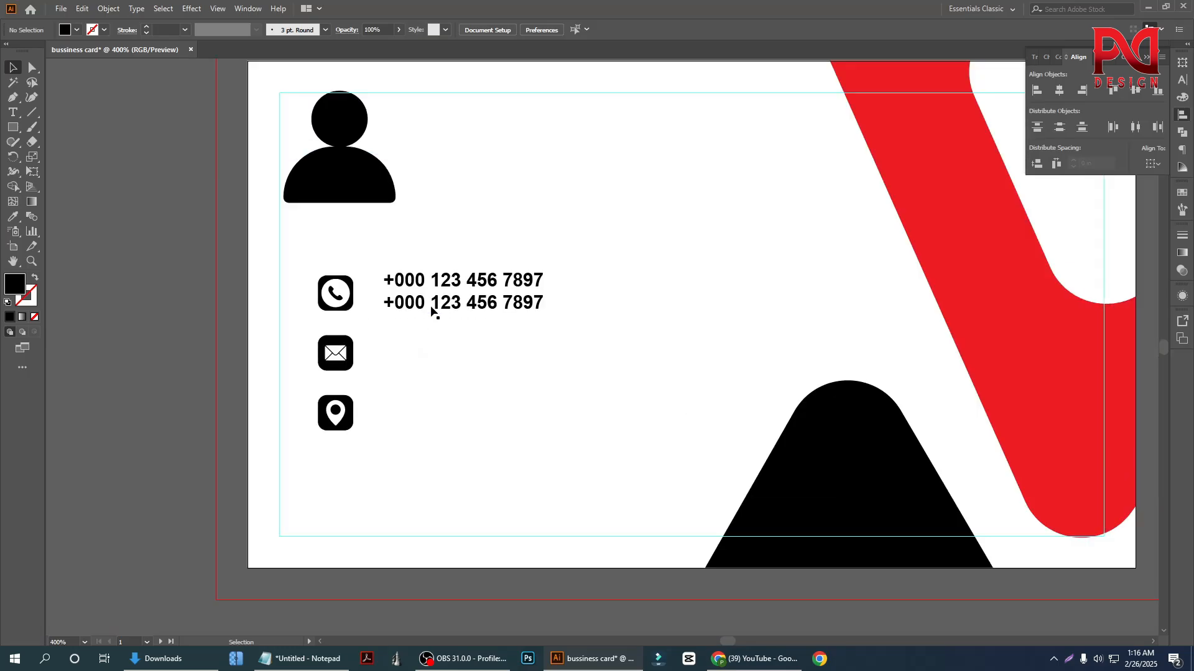
drag(432, 309, 428, 366)
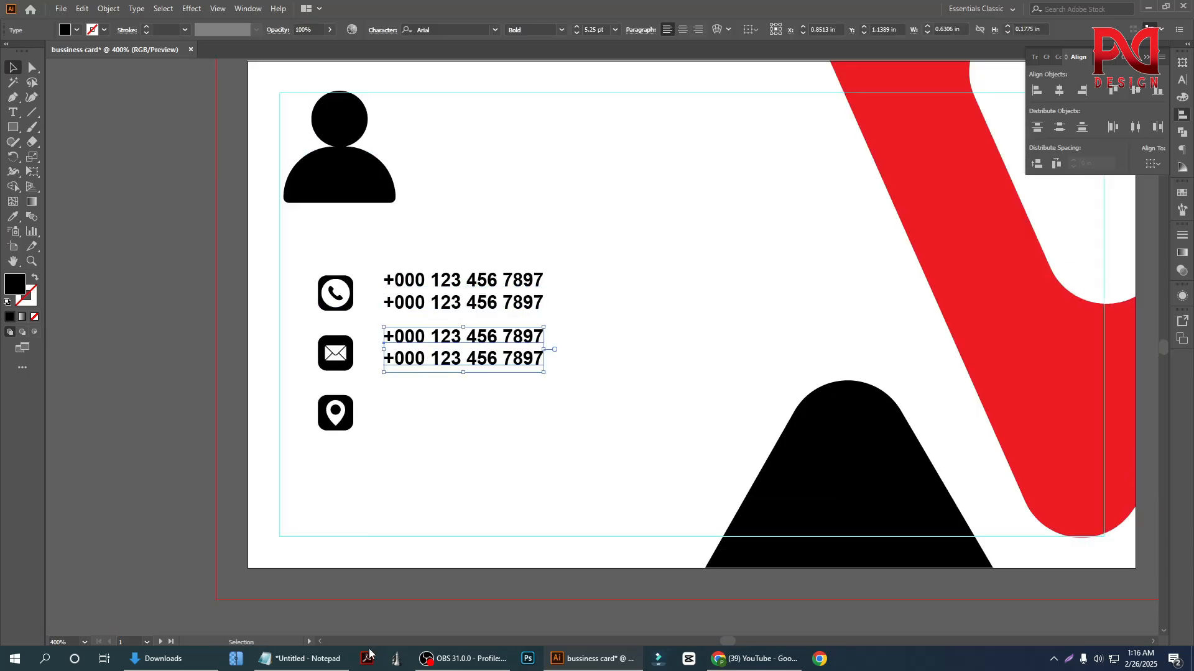
click(303, 659)
click(932, 260)
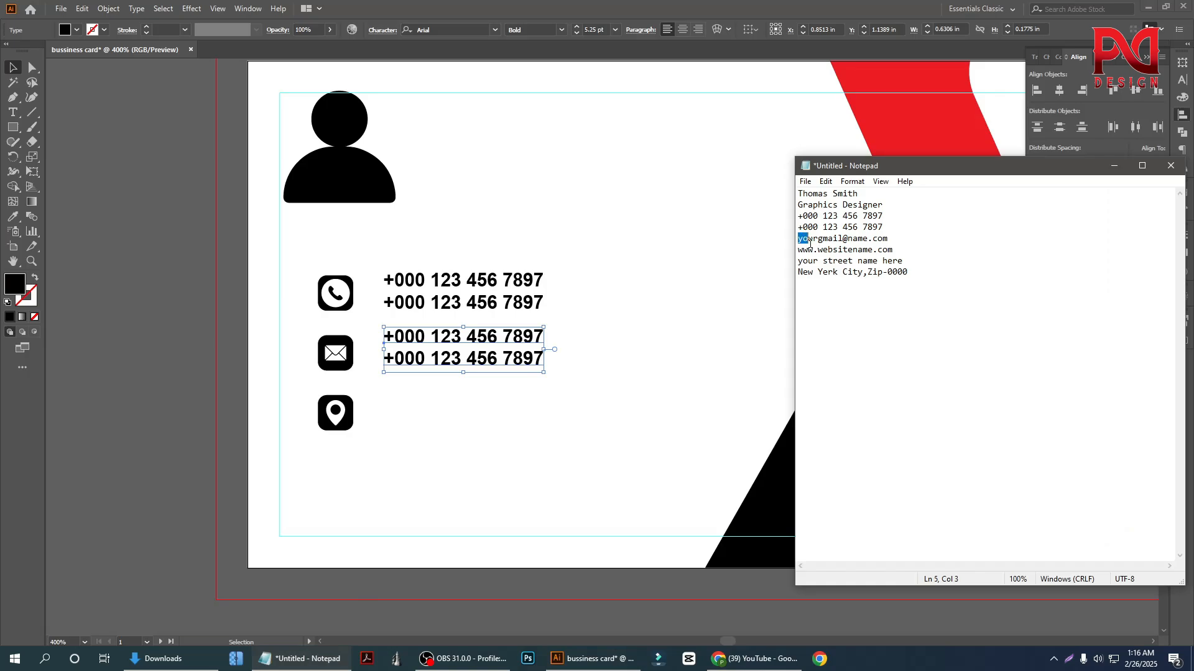
drag(809, 243, 894, 250)
key(ctrl+c)
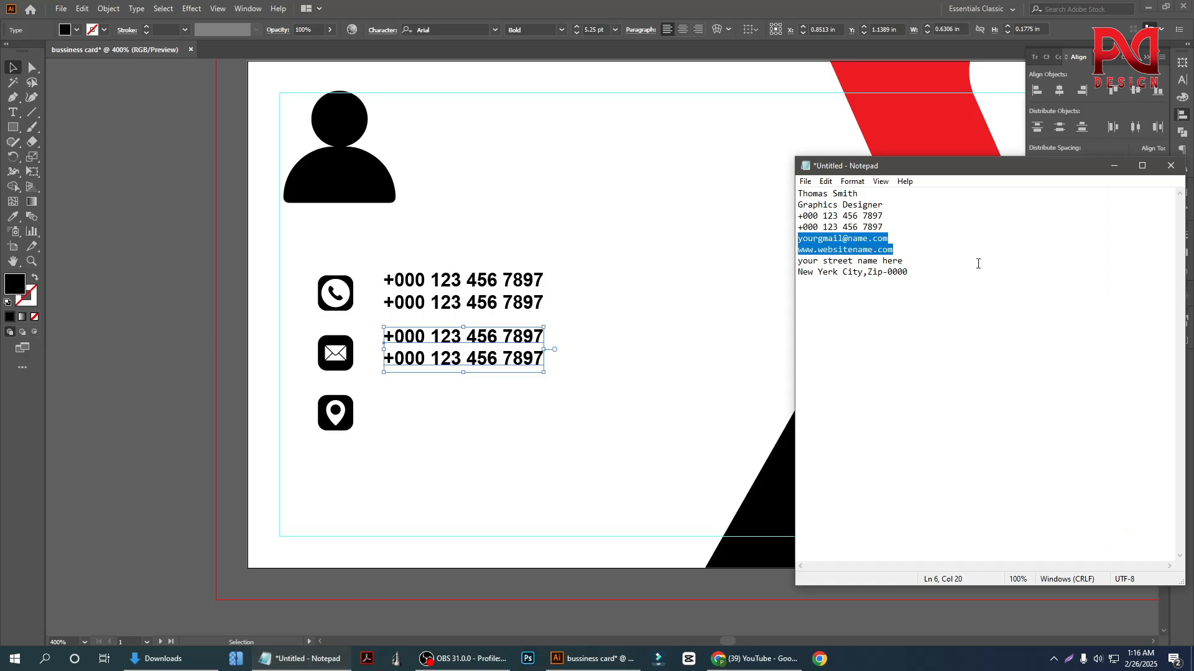
click(451, 363)
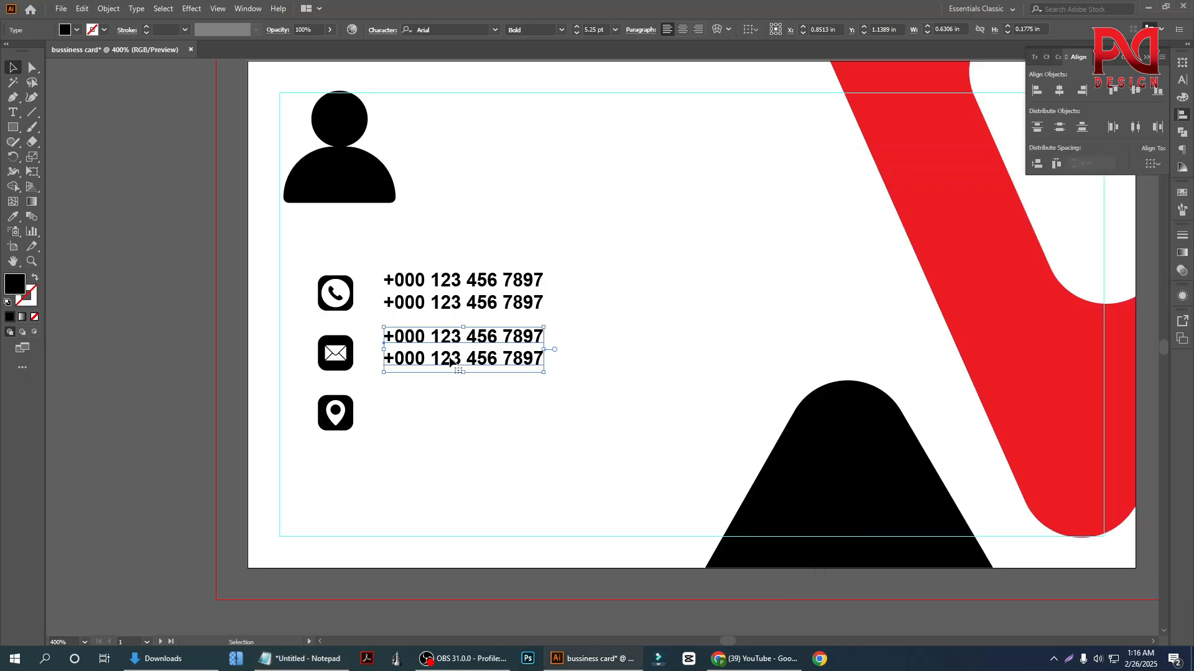
triple_click(435, 357)
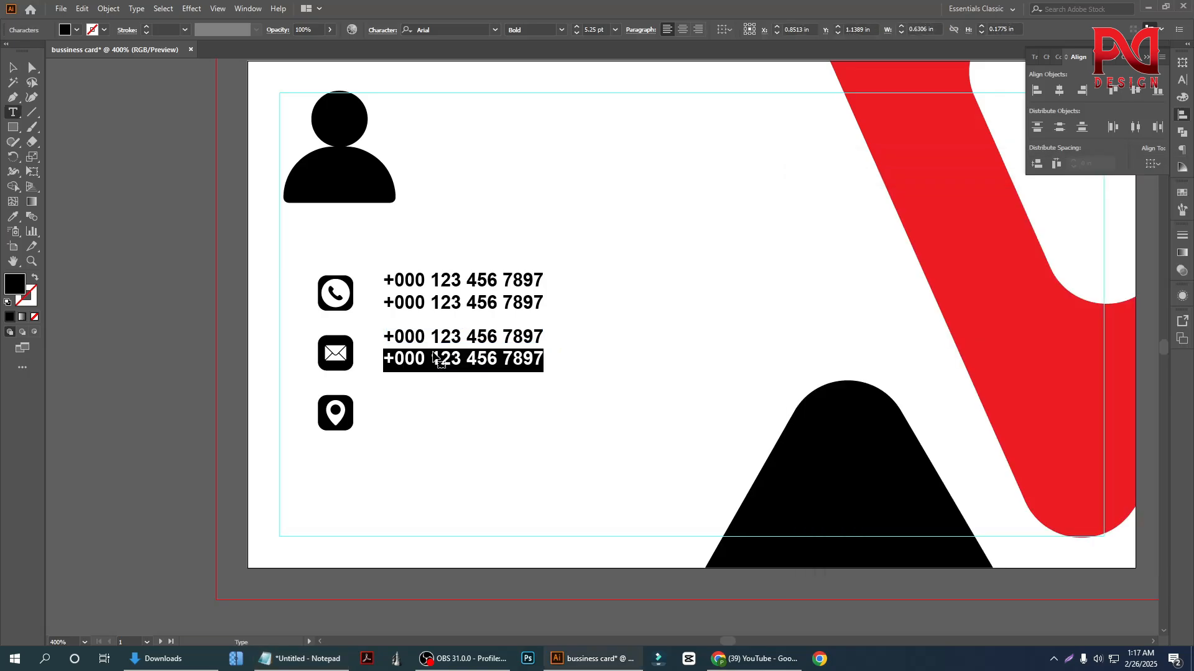
key(ctrl+a)
key(ctrl+v)
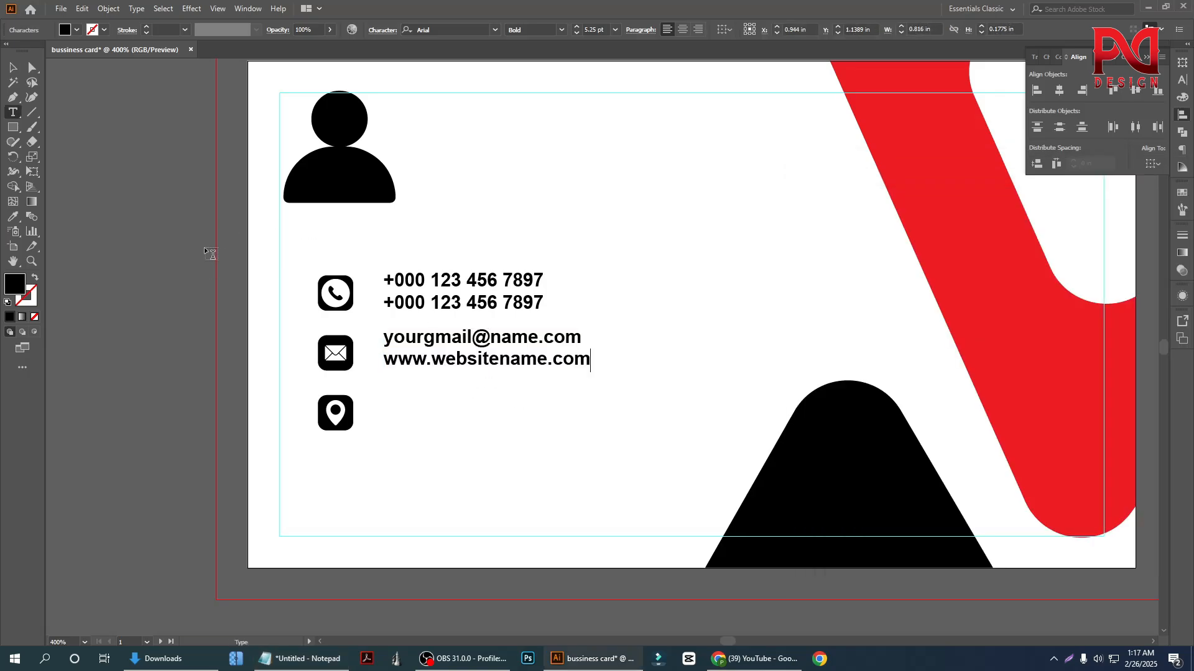
key(Escape)
click(444, 386)
Centre the e-mail and website text vertically on the envelope icon, using the icon as the key object
scroll(451, 381, up, 1)
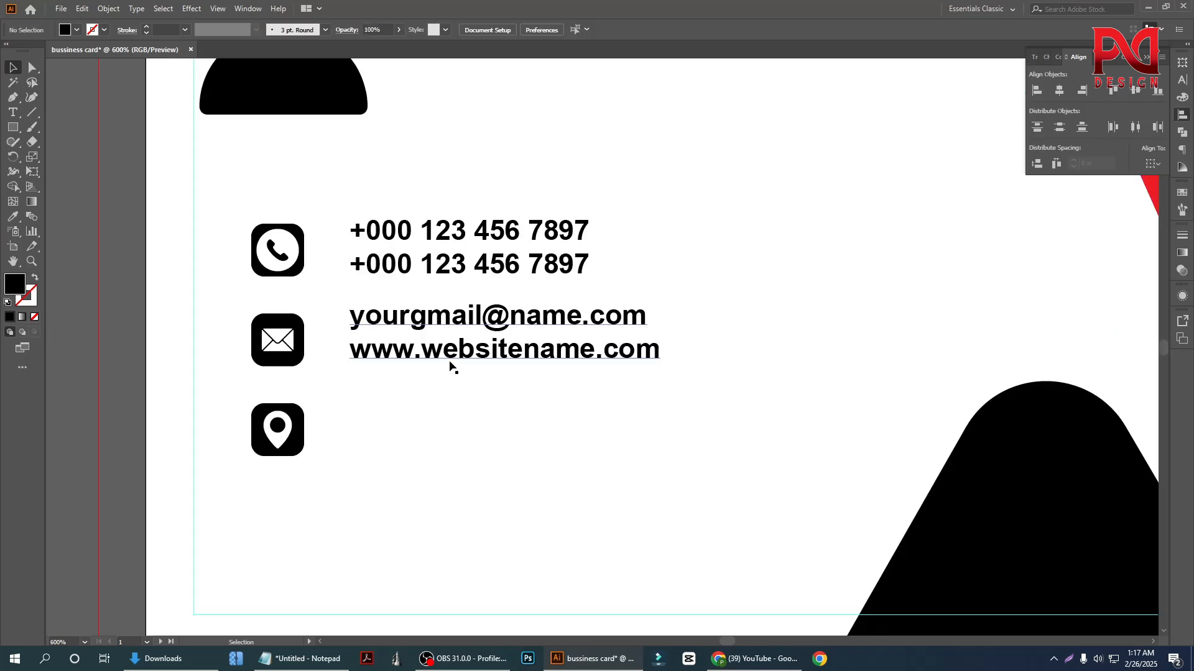
click(452, 362)
shift+click(299, 344)
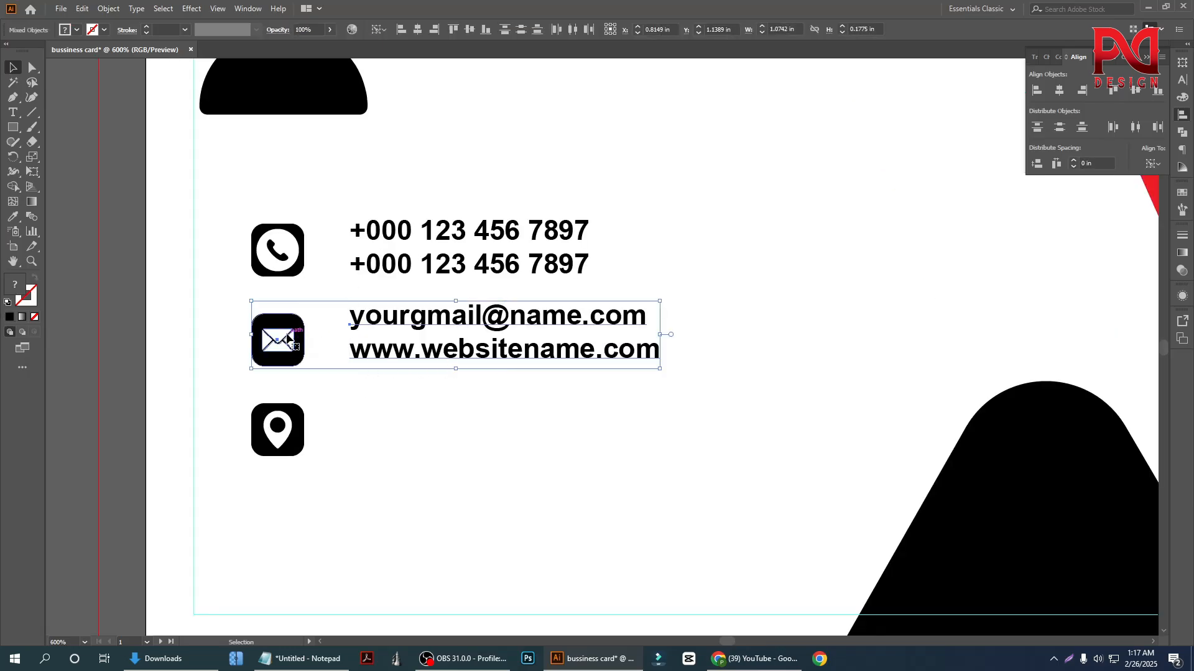
click(417, 29)
key(ctrl+z)
click(521, 30)
click(721, 311)
Duplicate the e-mail and website text straight down beside the location icon
scroll(592, 373, down, 2)
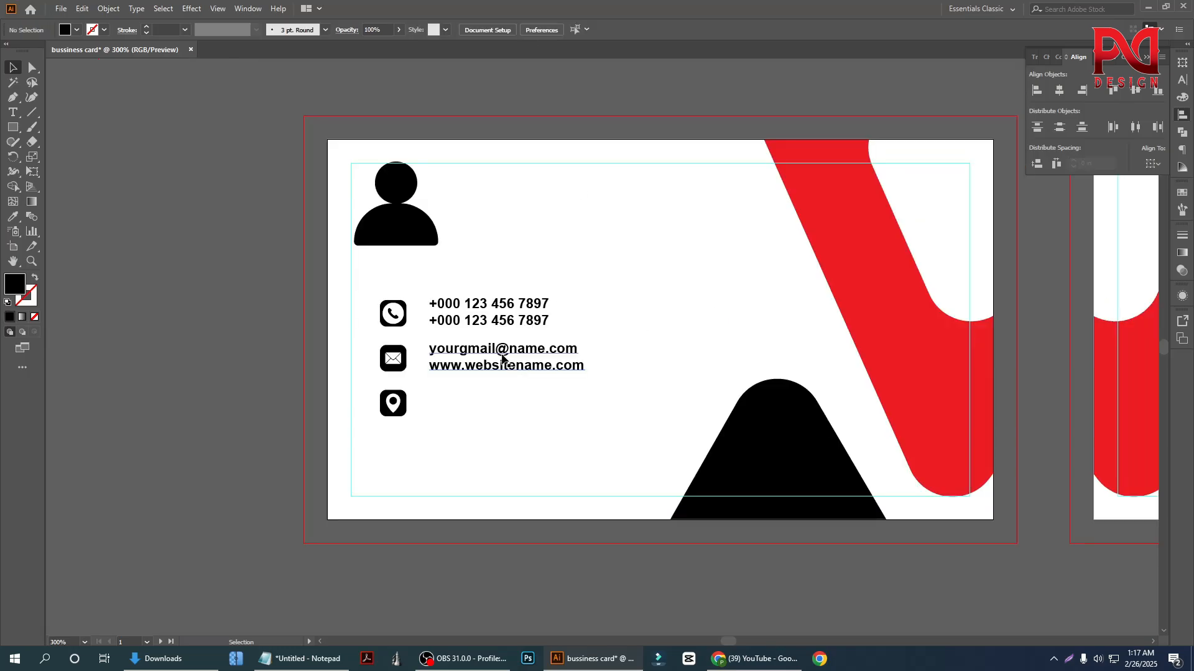
scroll(528, 370, down, 1)
scroll(469, 309, up, 1)
drag(469, 309, 456, 369)
Replace the text beside the location icon with the two address lines copied from the Notepad notes
click(302, 659)
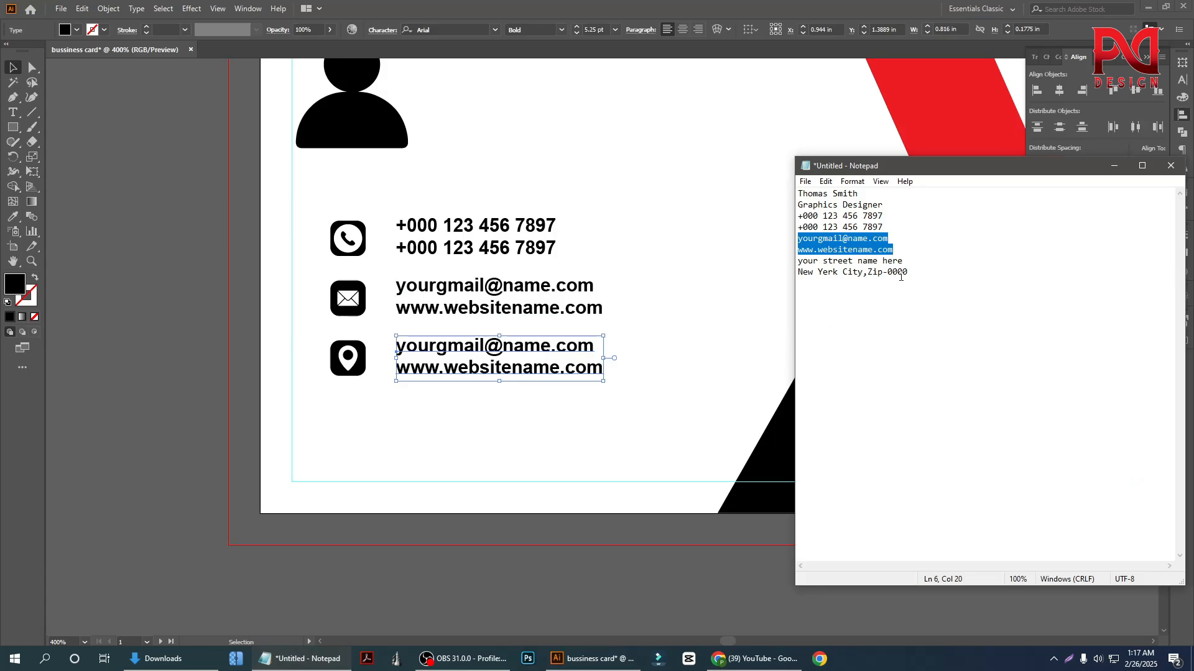
click(909, 273)
key(shift+Home)
key(shift+Up)
key(ctrl+c)
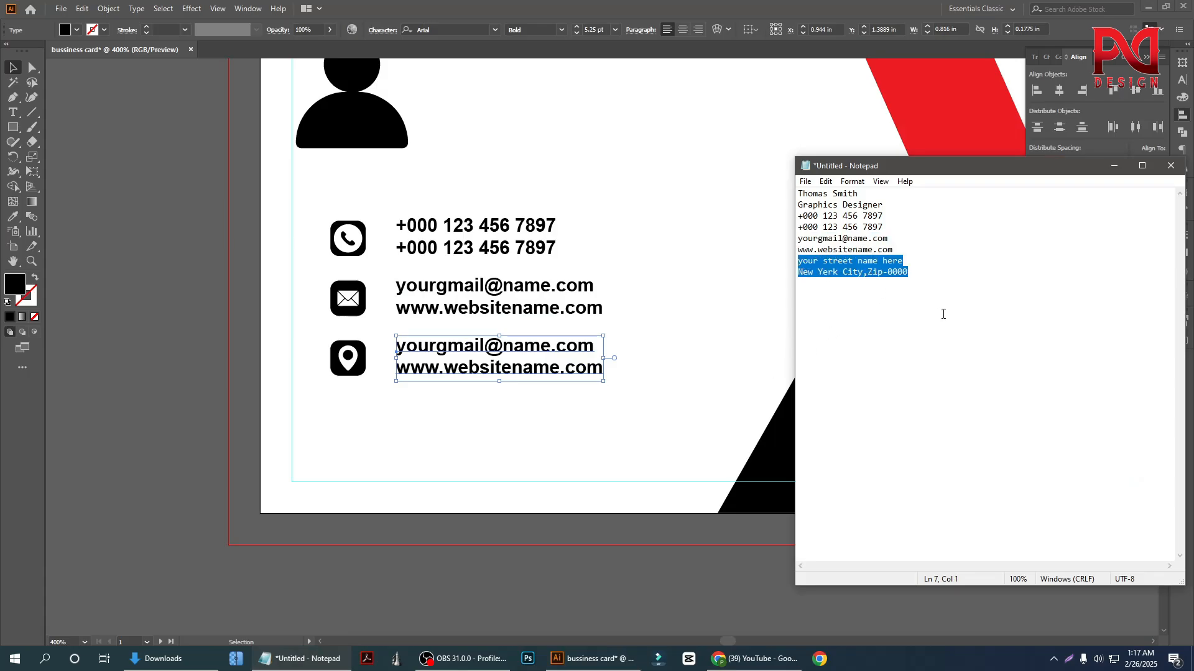
click(462, 361)
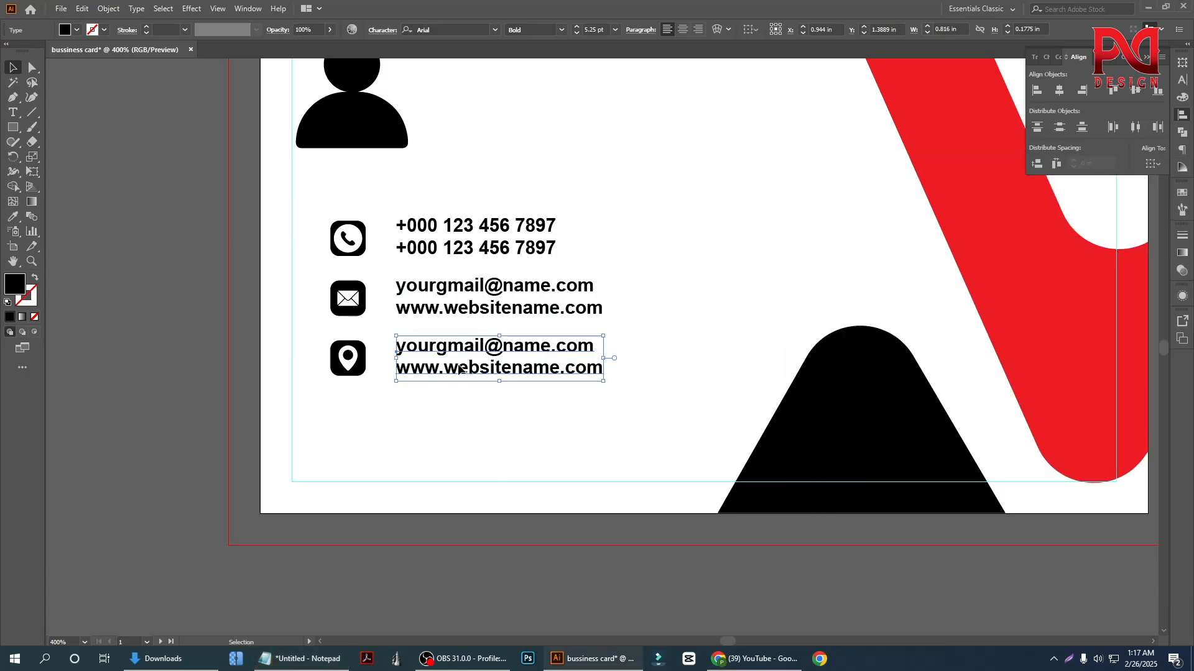
triple_click(460, 365)
key(ctrl+a)
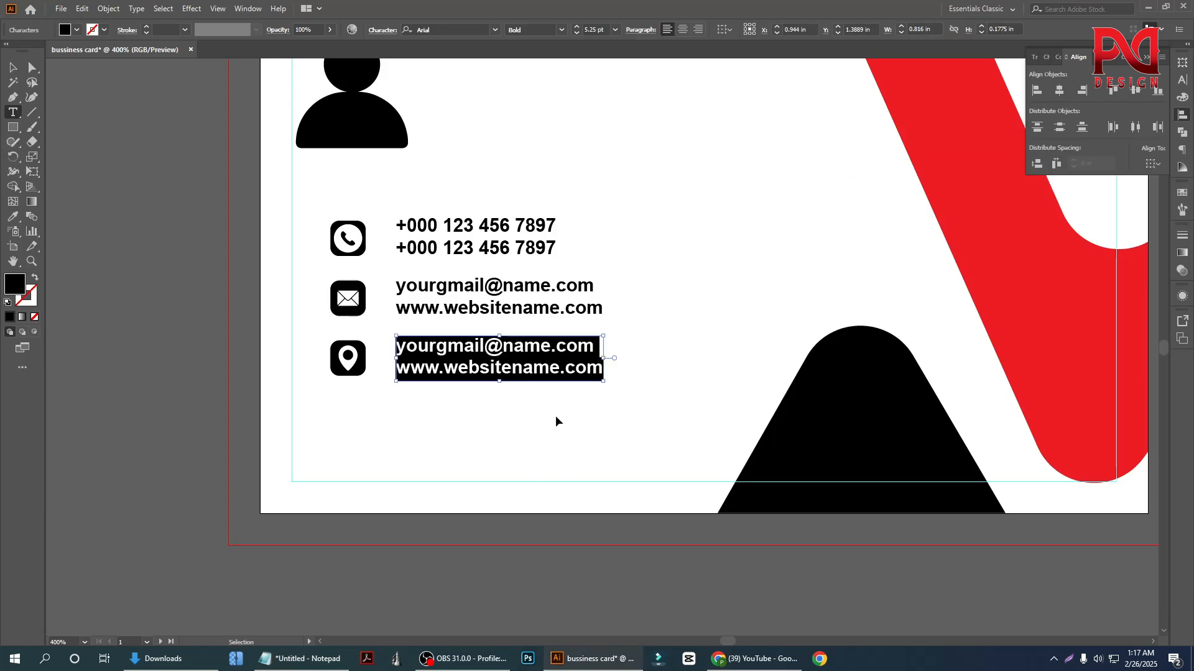
key(ctrl+v)
click(12, 67)
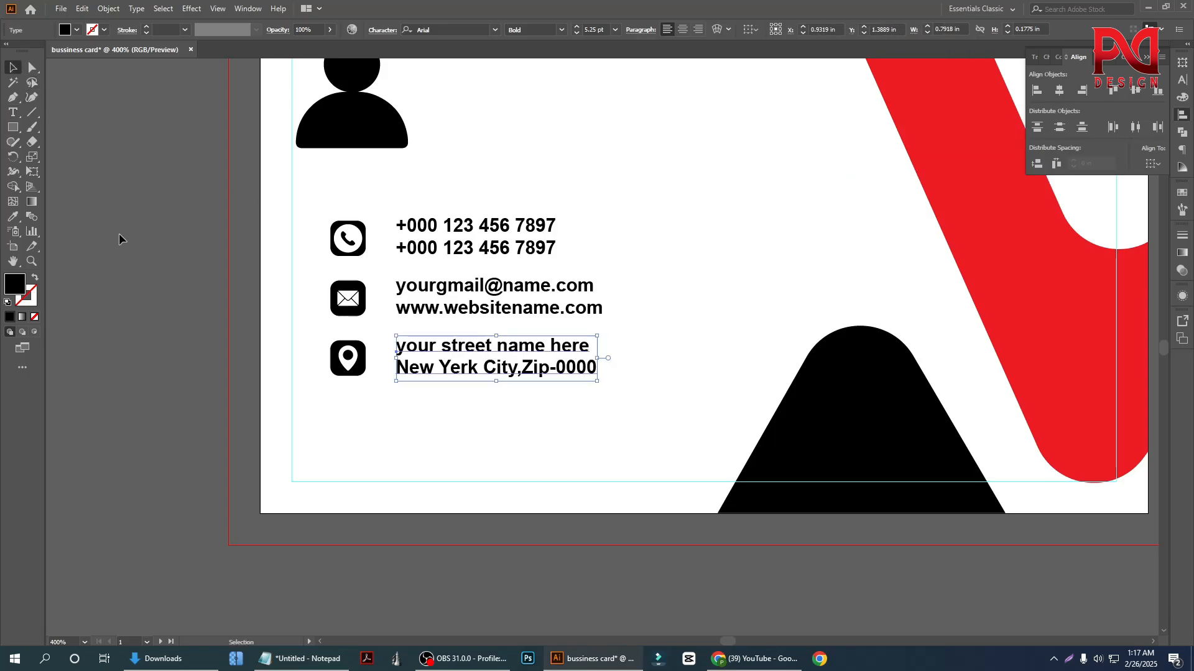
click(323, 410)
Examine the alignment and spacing of the contact icons and their text across the card front
scroll(348, 404, down, 1)
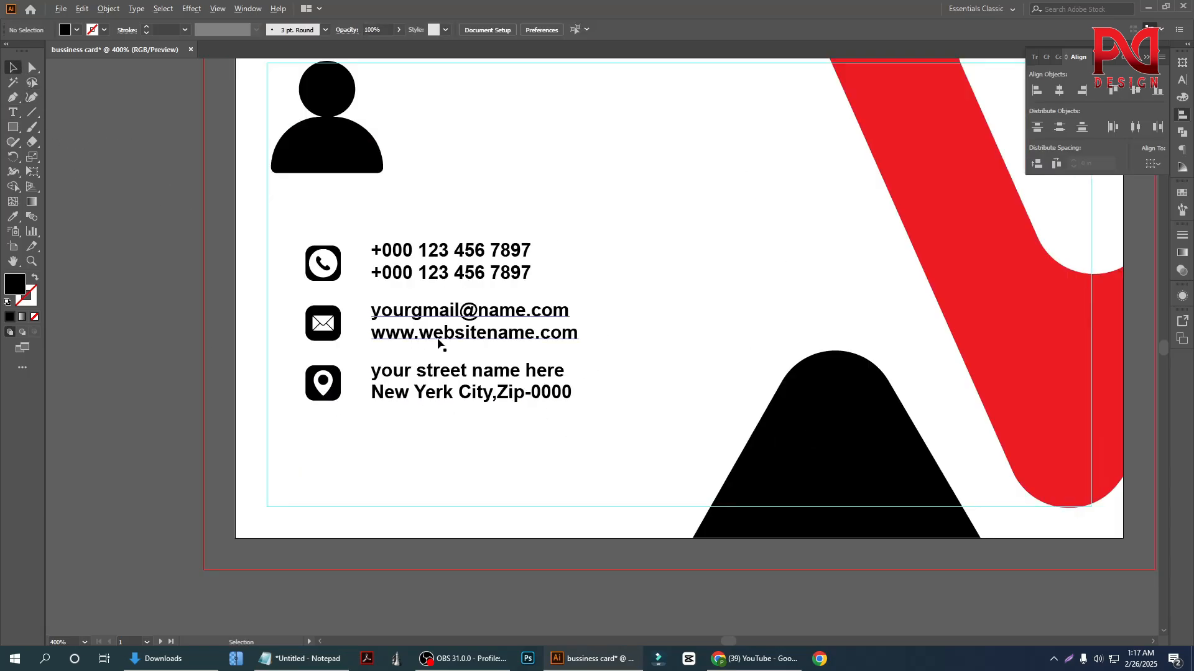
scroll(450, 345, up, 2)
scroll(461, 352, down, 2)
scroll(435, 338, up, 1)
click(404, 326)
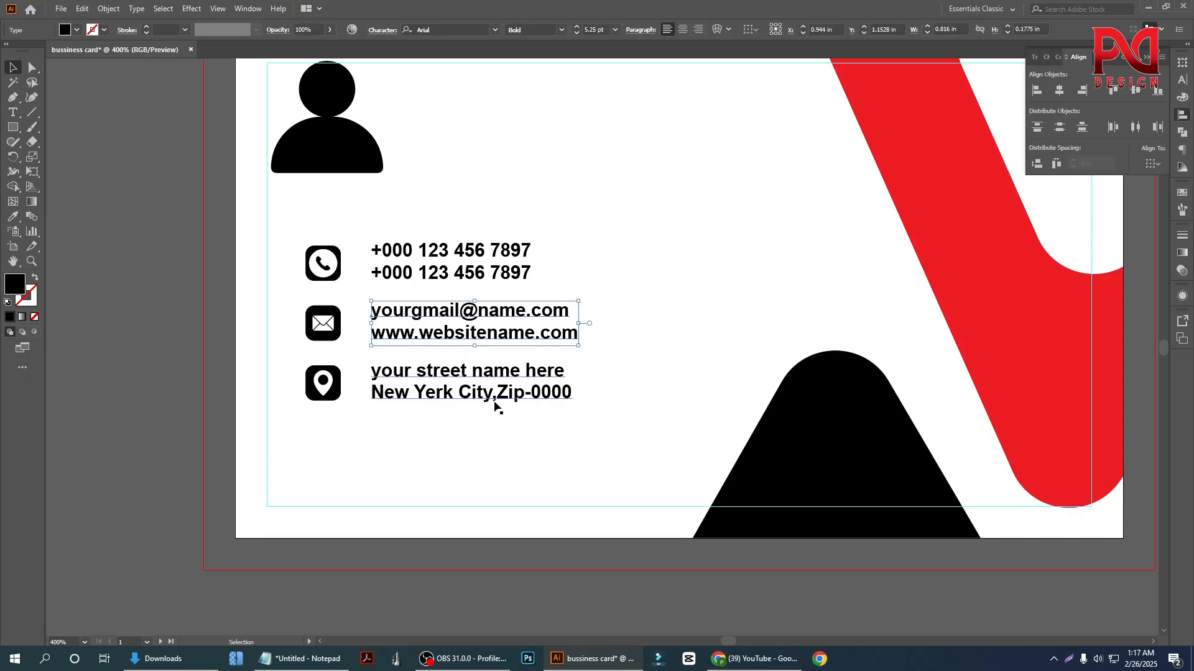
click(551, 416)
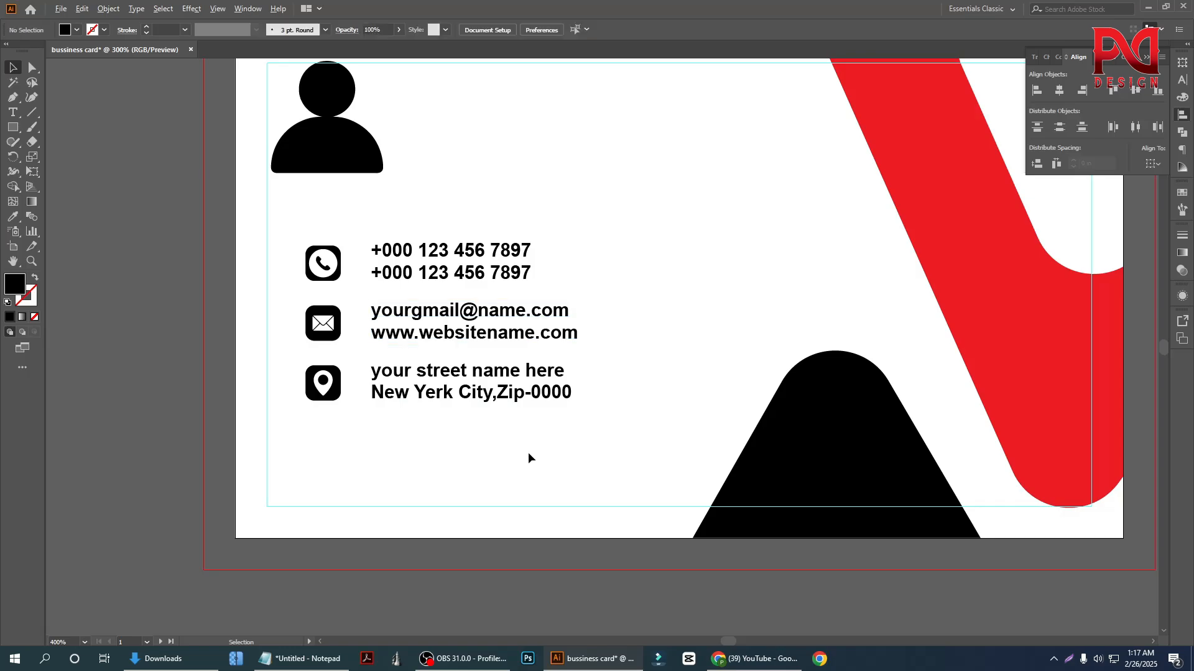
scroll(528, 458, down, 1)
scroll(403, 473, down, 1)
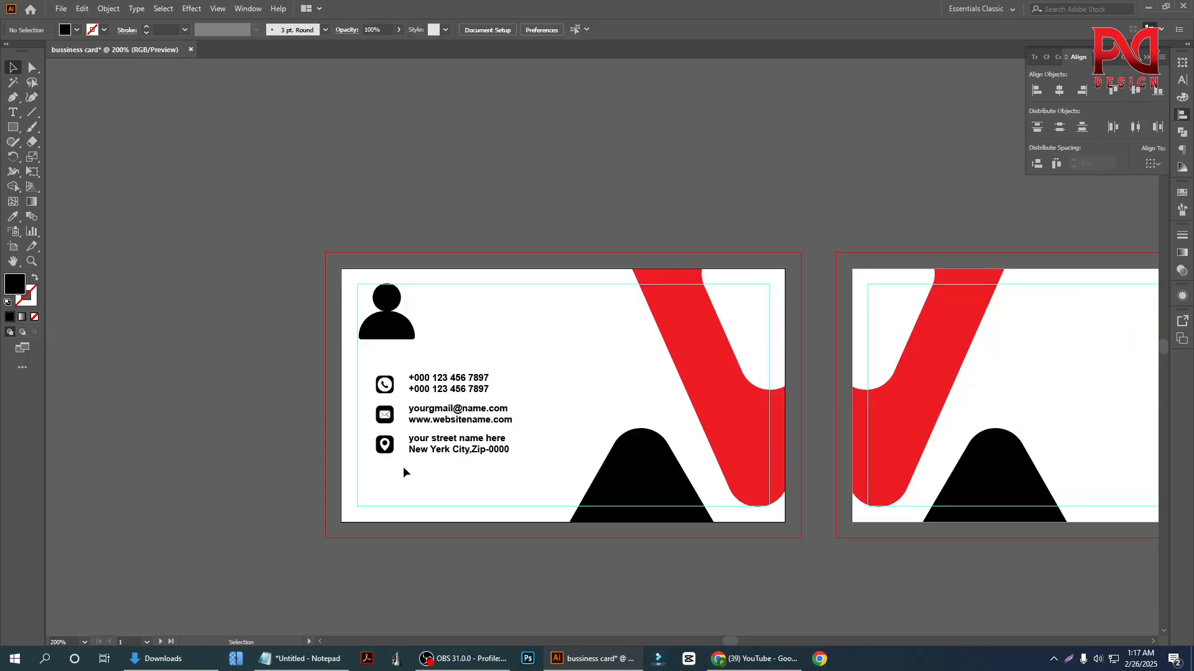
scroll(408, 463, down, 1)
scroll(408, 445, up, 1)
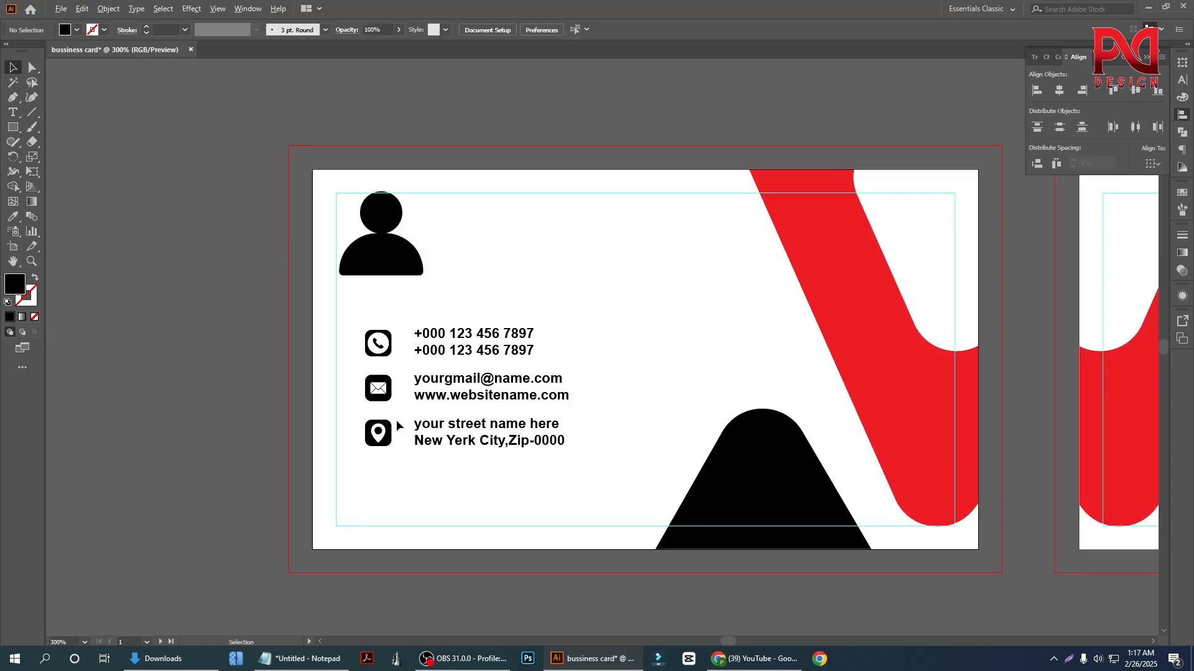
Cut the white symbols out of the phone, envelope and location icons with Pathfinder, turning each into a single-colour icon
click(381, 401)
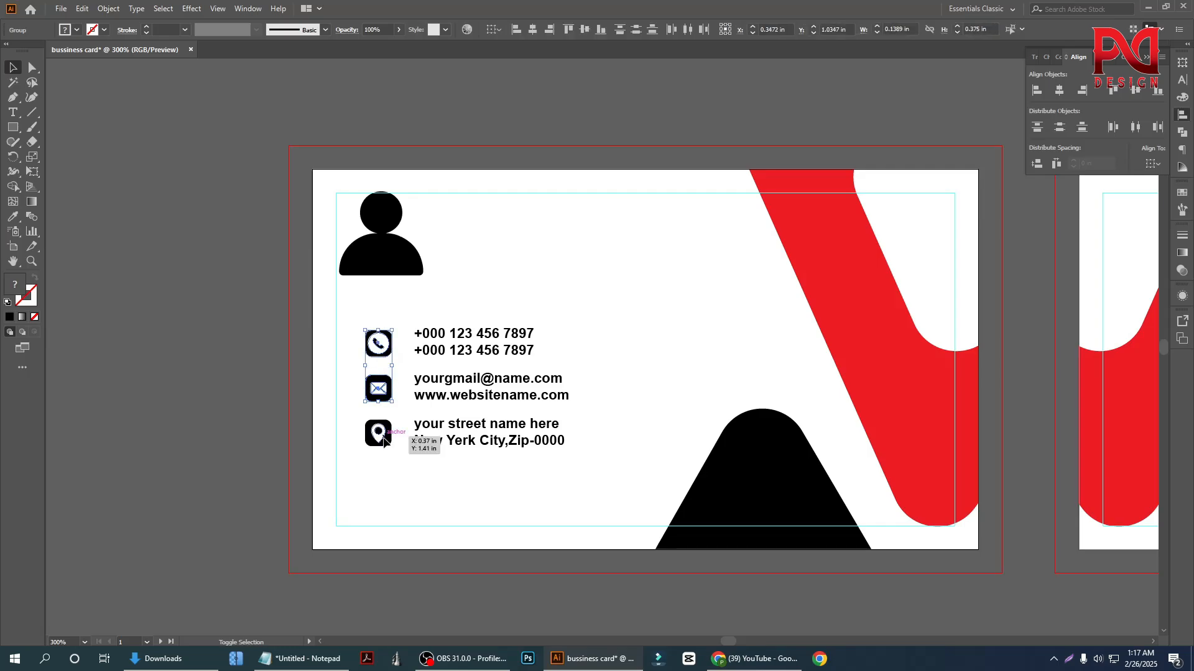
click(327, 375)
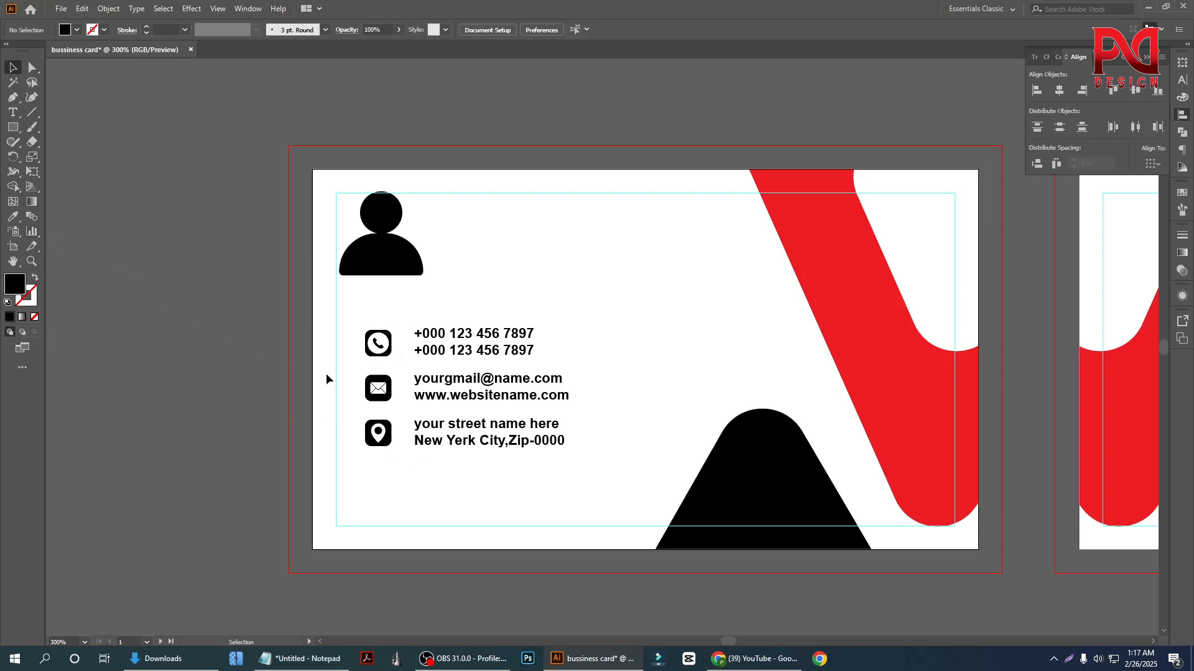
scroll(385, 382, up, 2)
click(370, 350)
right_click(356, 317)
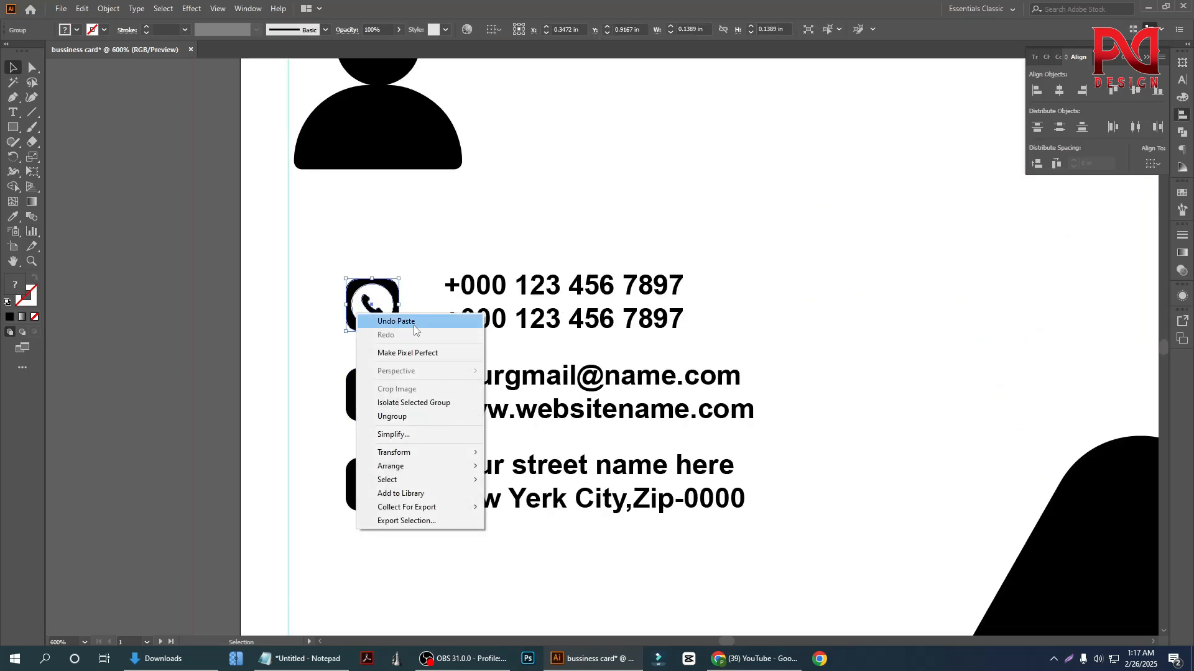
drag(353, 243, 388, 336)
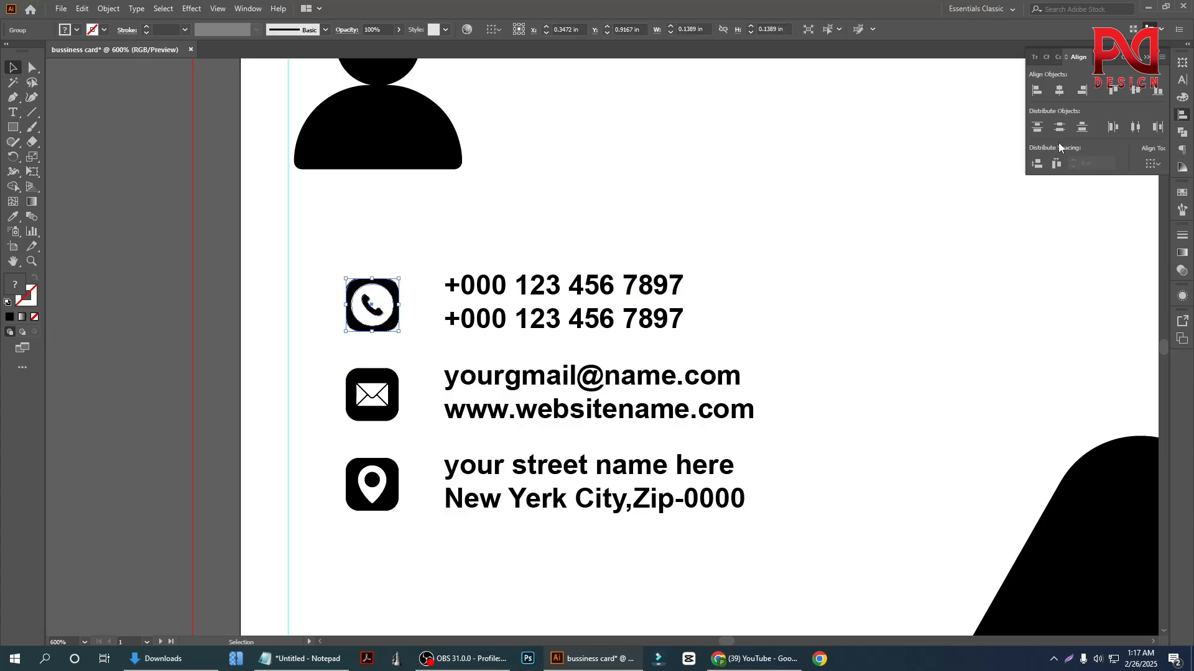
click(1183, 132)
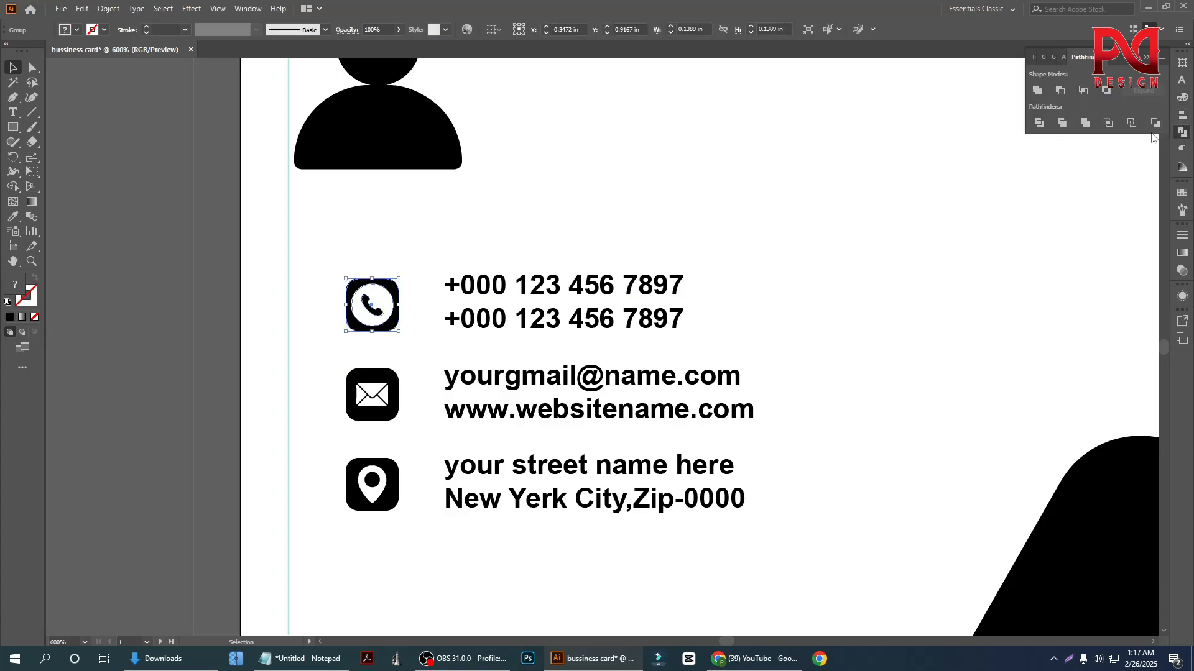
click(763, 171)
drag(353, 363, 392, 457)
scroll(1054, 257, down, 1)
click(1055, 97)
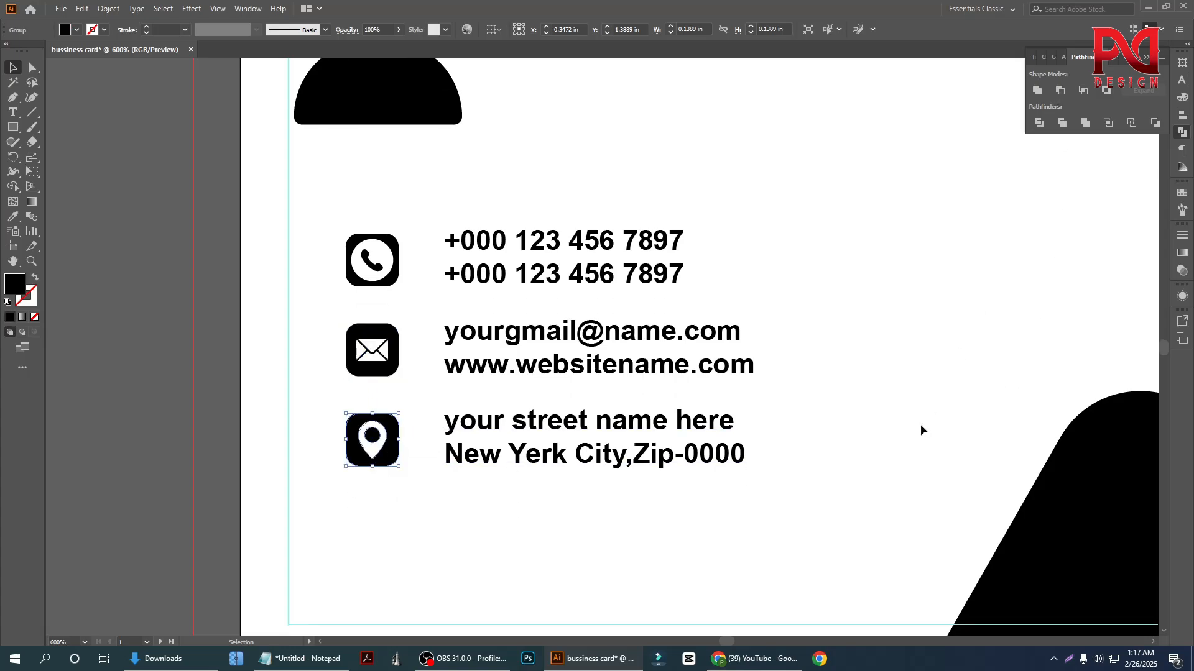
Recolour the three contact icons red with the Eyedropper, sampling the large red diagonal shape on the card front
click(878, 395)
drag(303, 233, 382, 510)
click(12, 216)
key(ctrl+minus)
key(ctrl+minus)
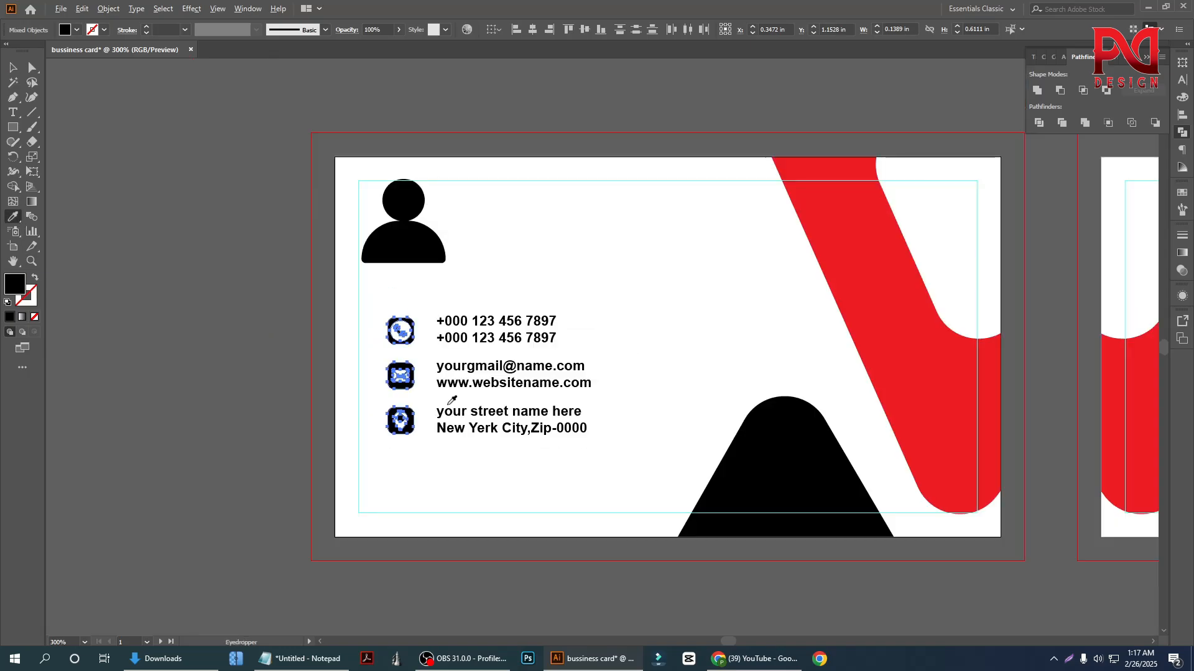
scroll(839, 312, up, 1)
click(879, 294)
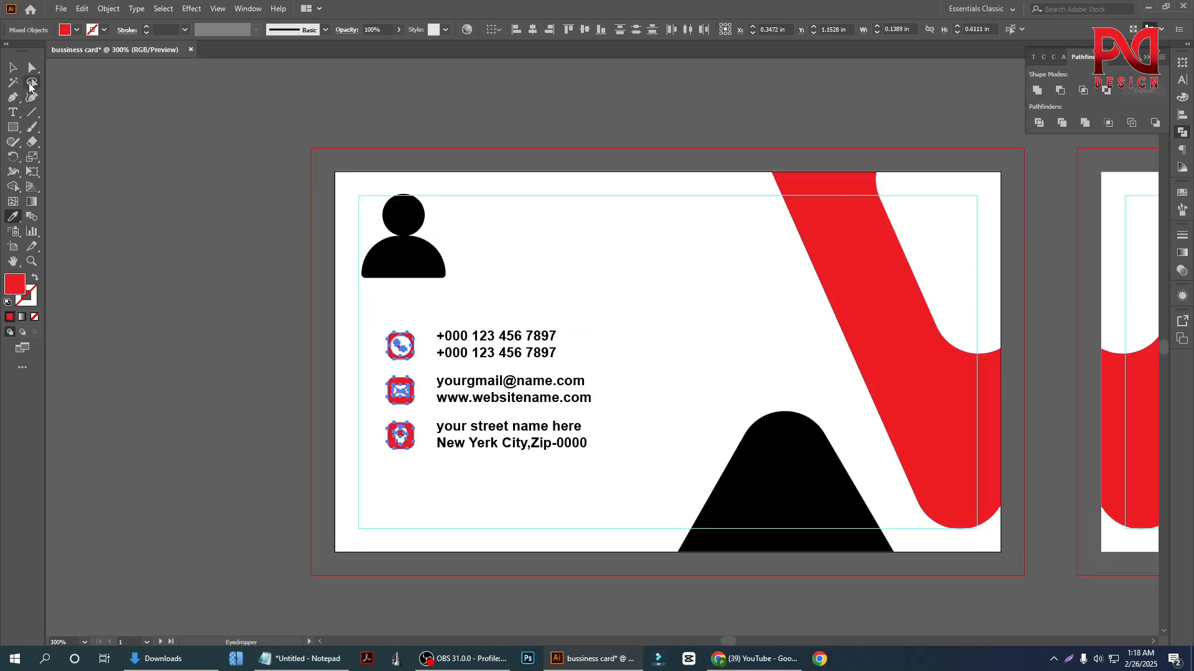
key(v)
click(203, 283)
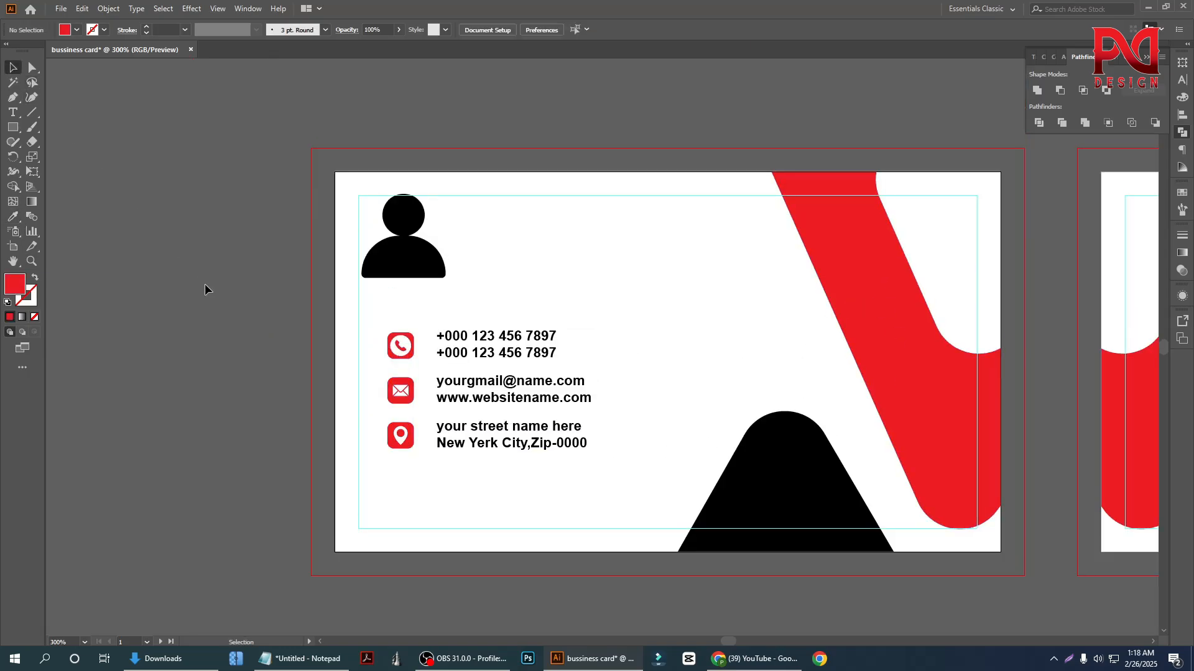
Fill the phone, e-mail, website and address text with a dark grey swatch
scroll(505, 393, up, 2)
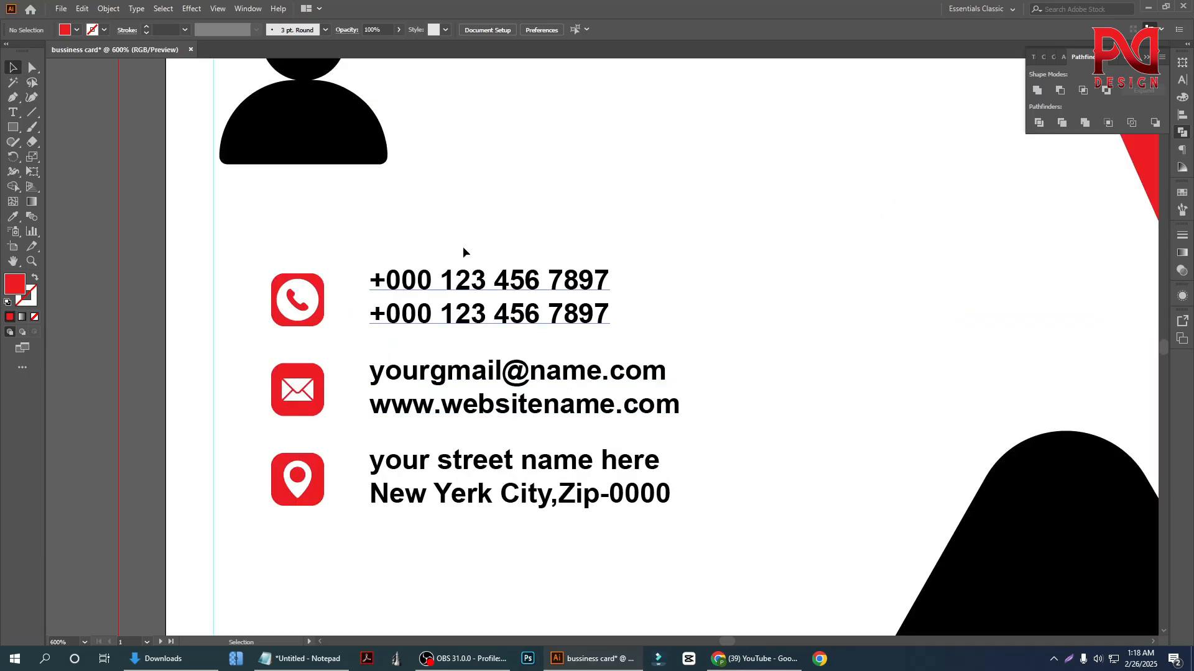
drag(463, 244, 536, 518)
click(76, 30)
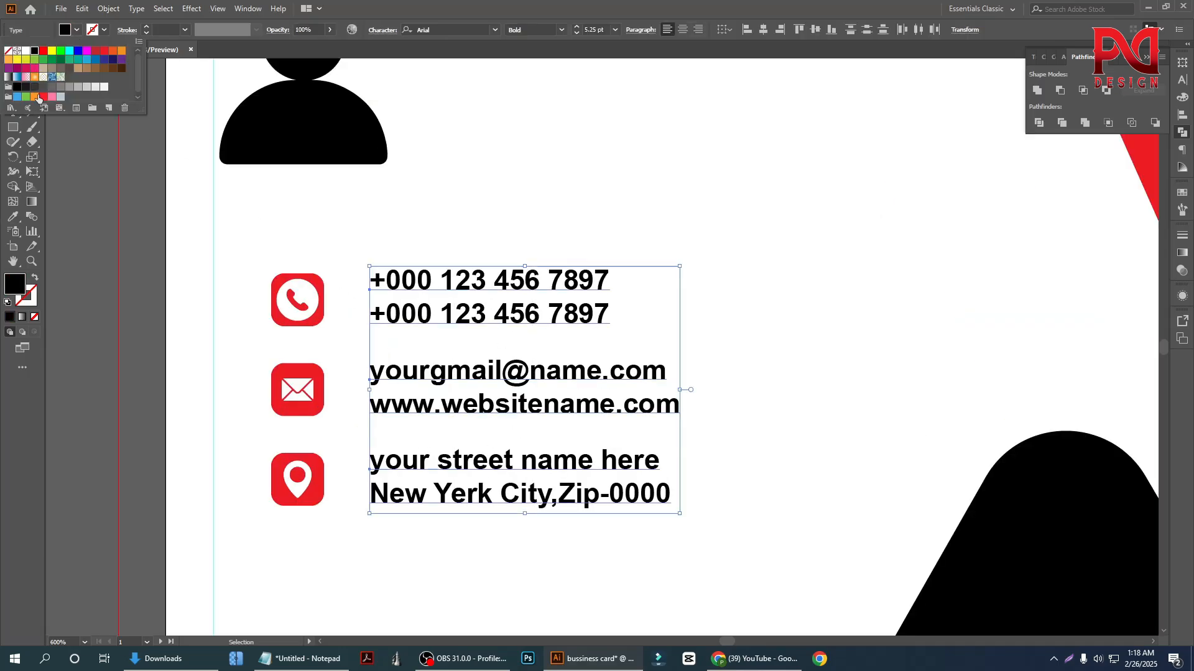
click(27, 87)
click(35, 88)
click(201, 315)
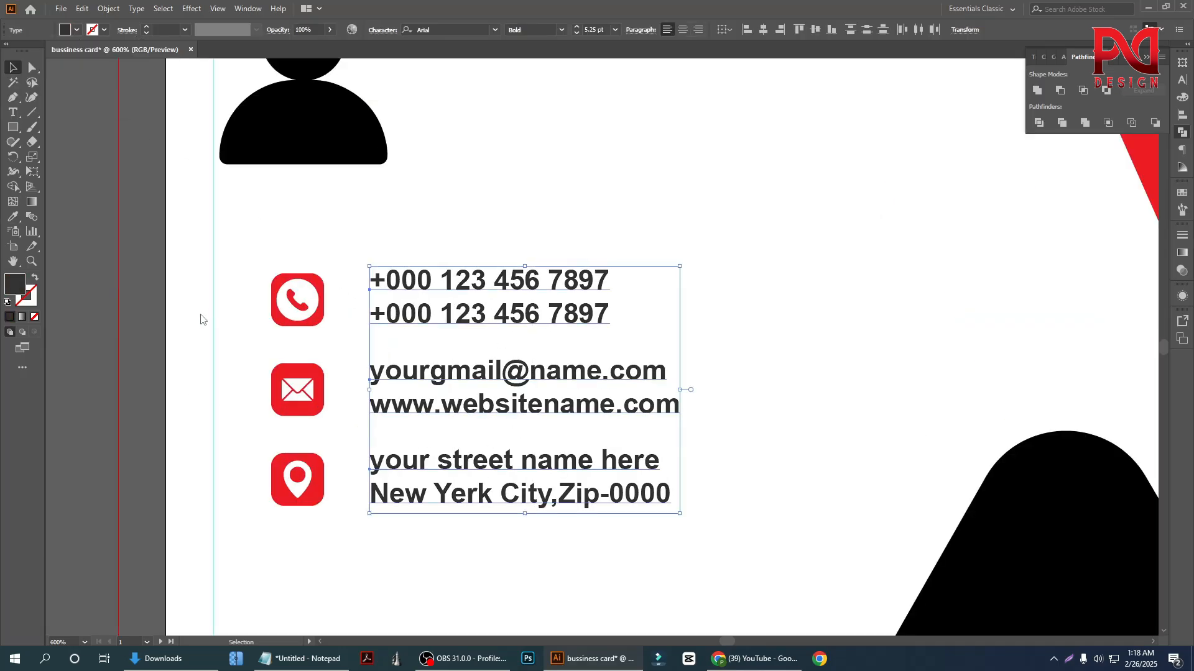
scroll(378, 423, down, 1)
scroll(386, 414, down, 1)
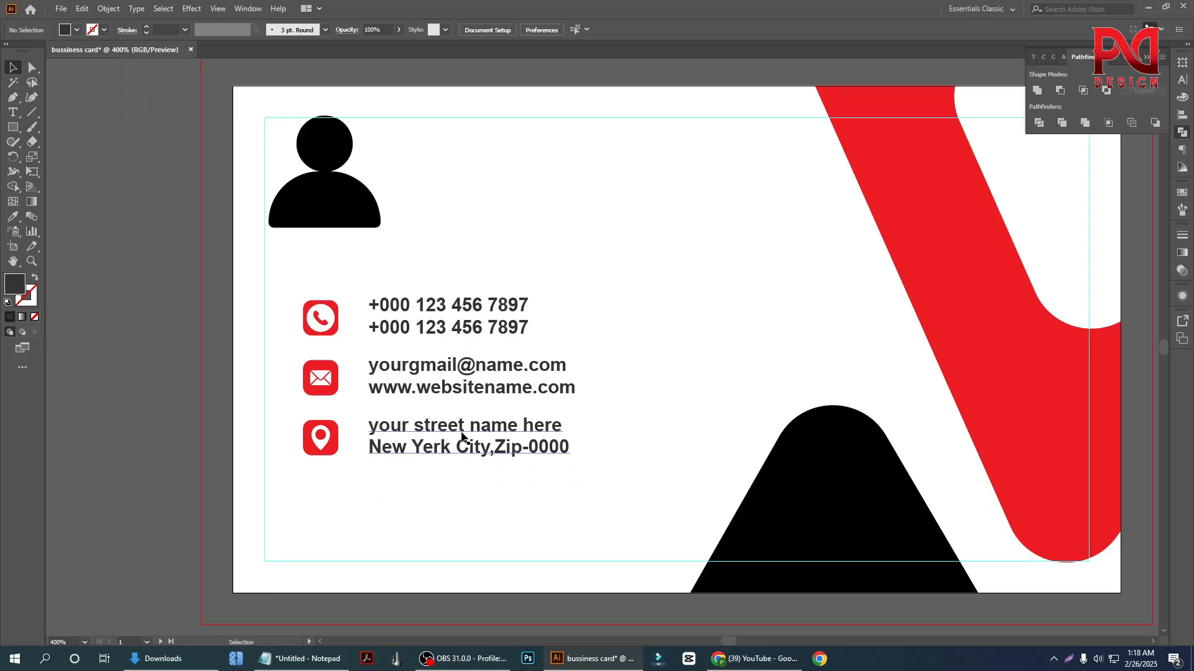
Recolour all contact text black with the Eyedropper, sampling the black rounded shape at the card's lower edge
click(458, 390)
drag(427, 251, 501, 472)
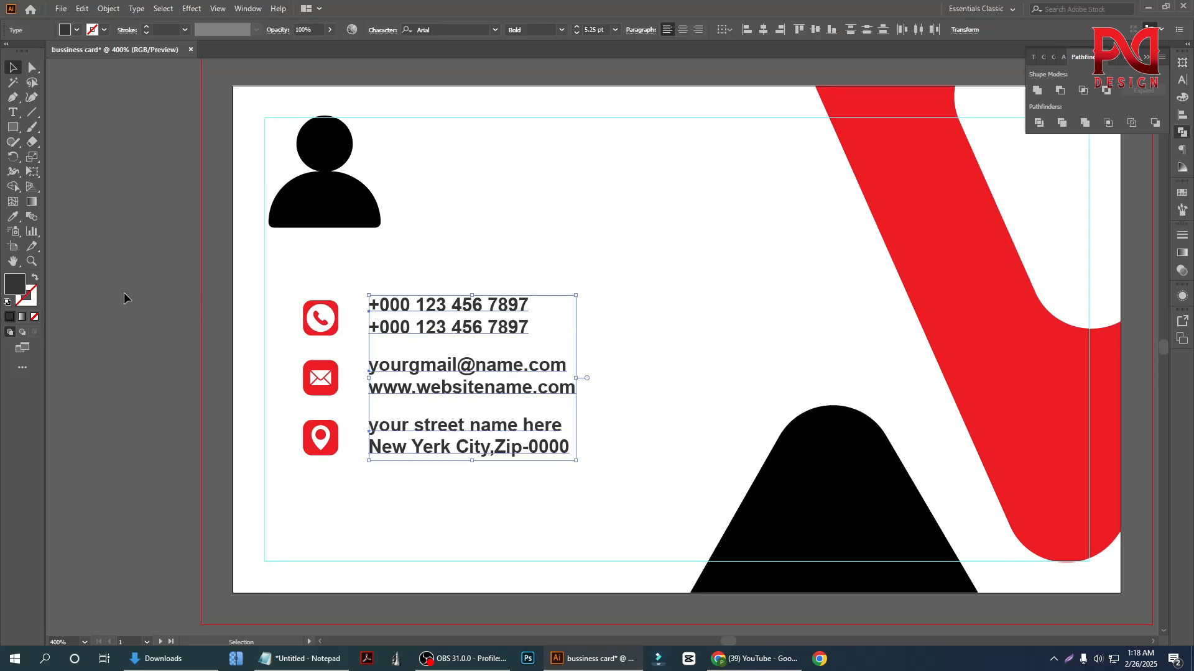
click(12, 217)
click(785, 448)
key(v)
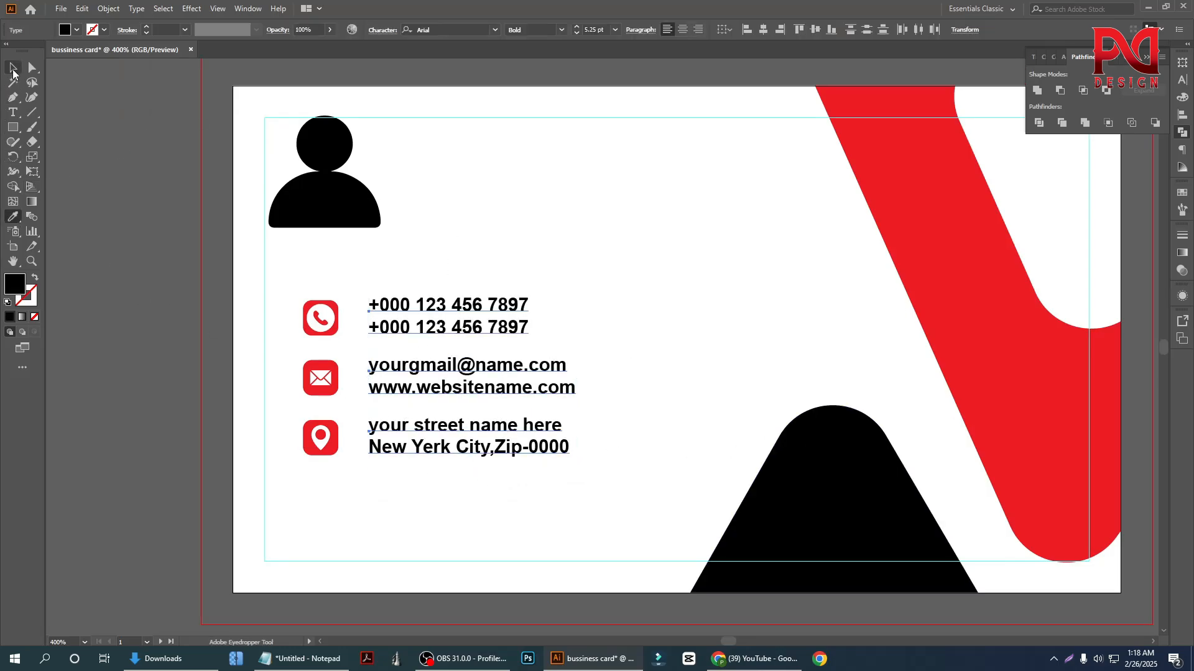
click(761, 407)
Examine the recoloured contact icons and text against the red and black shapes on both card sides
scroll(609, 442, down, 1)
click(750, 472)
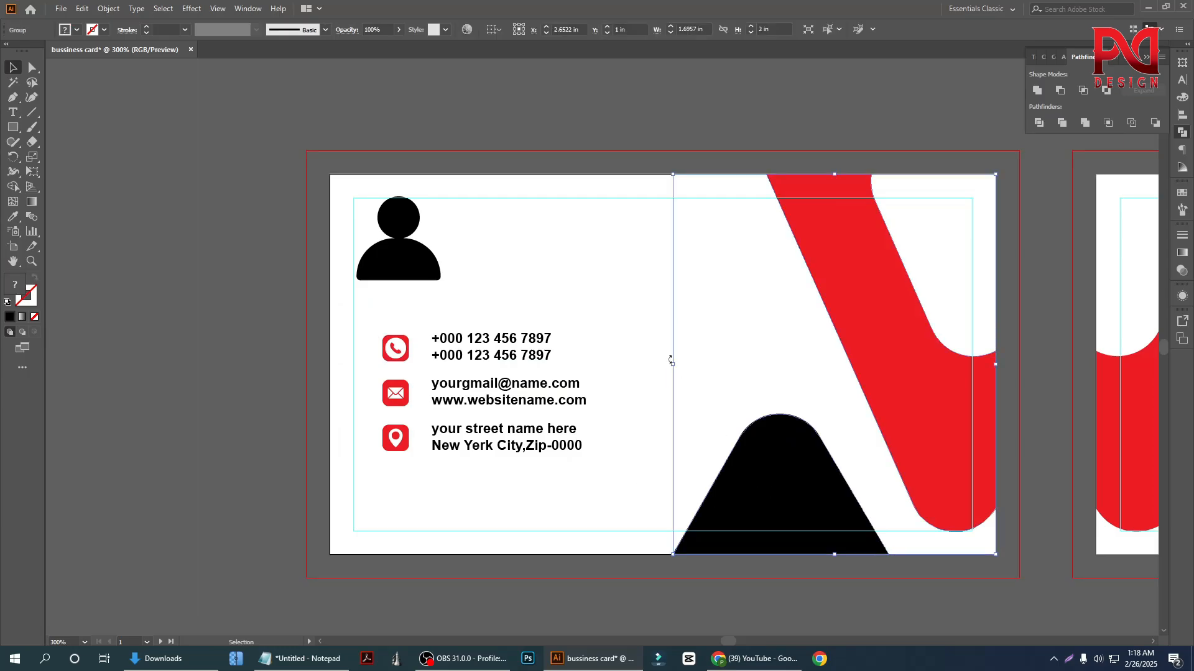
click(585, 274)
scroll(514, 424, down, 2)
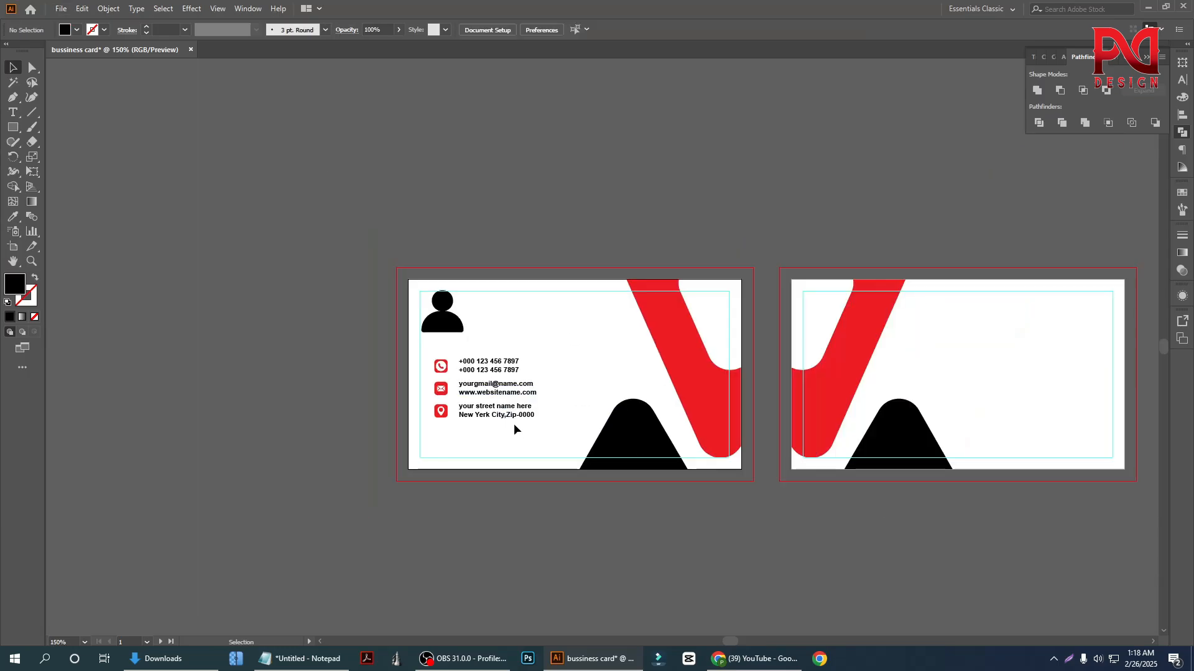
scroll(490, 390, up, 2)
scroll(489, 390, up, 1)
scroll(453, 398, down, 1)
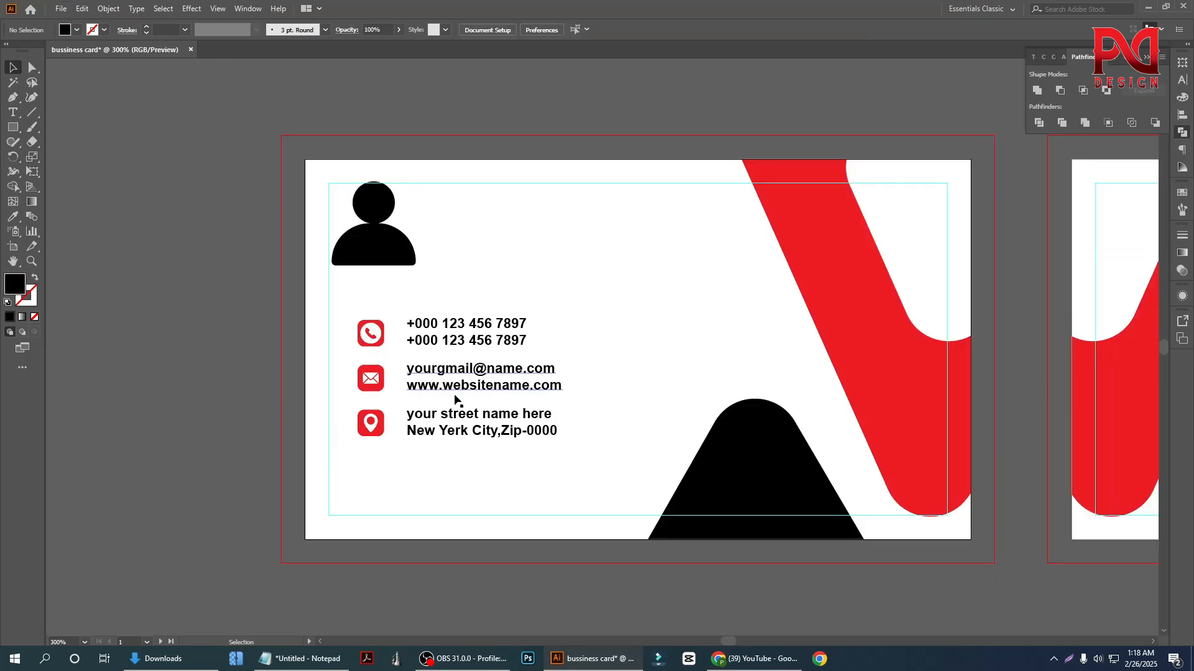
scroll(459, 390, up, 1)
scroll(458, 390, up, 1)
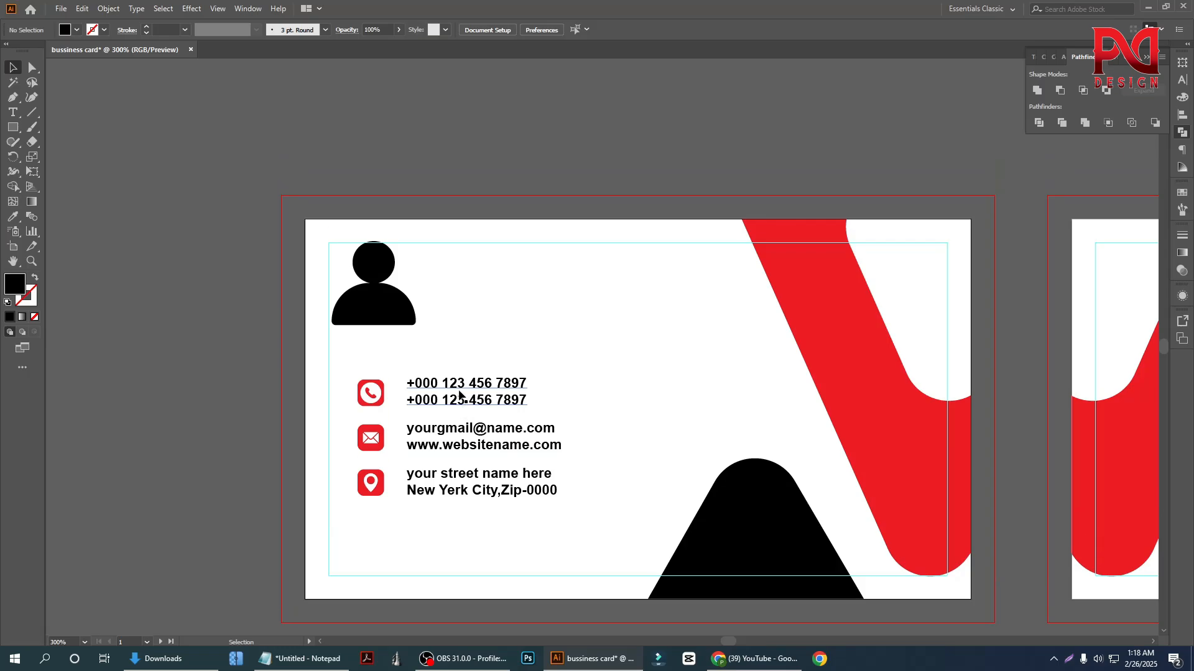
Shrink the person icon to about 0.36 in wide and fill it with the red sampled from the diagonal shape
click(394, 301)
drag(415, 325, 409, 318)
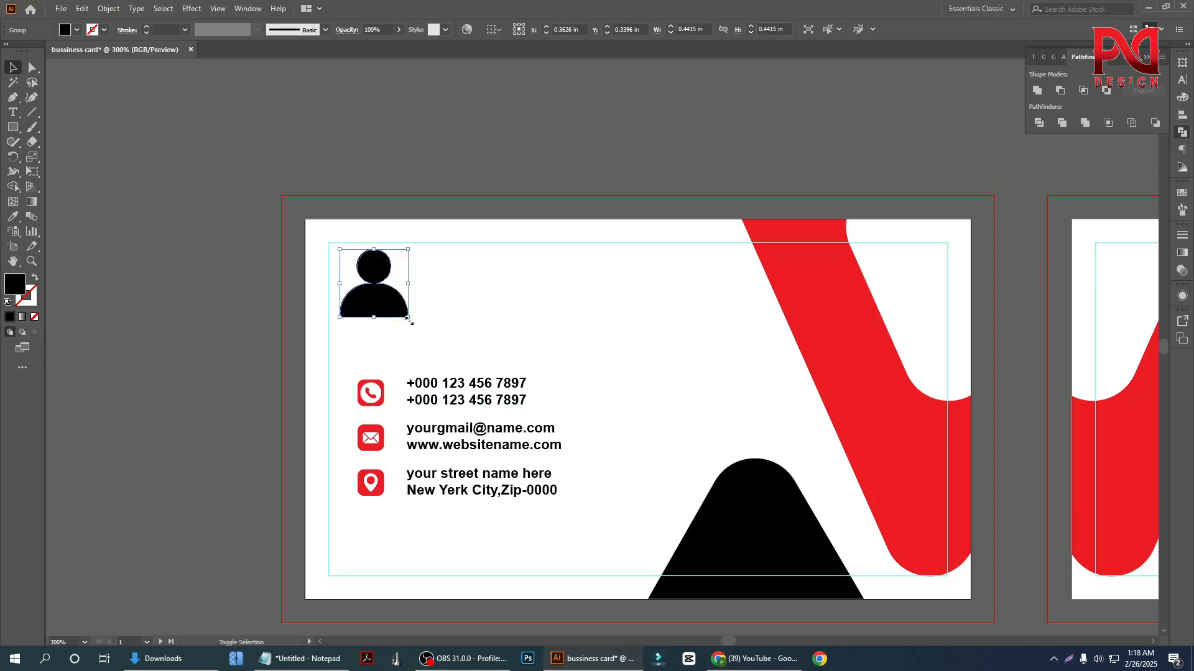
click(12, 216)
click(848, 304)
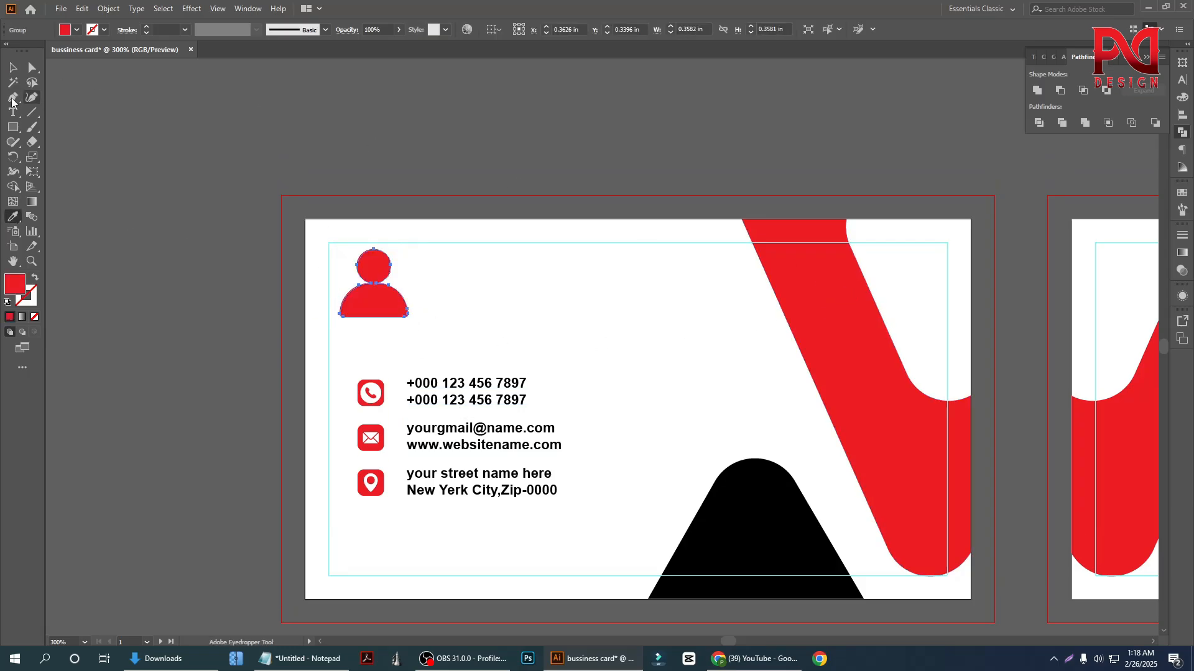
click(13, 67)
click(405, 354)
Shrink the person icon further to about 0.27 in wide and move it to line up above the phone icon
scroll(405, 348, up, 2)
click(370, 284)
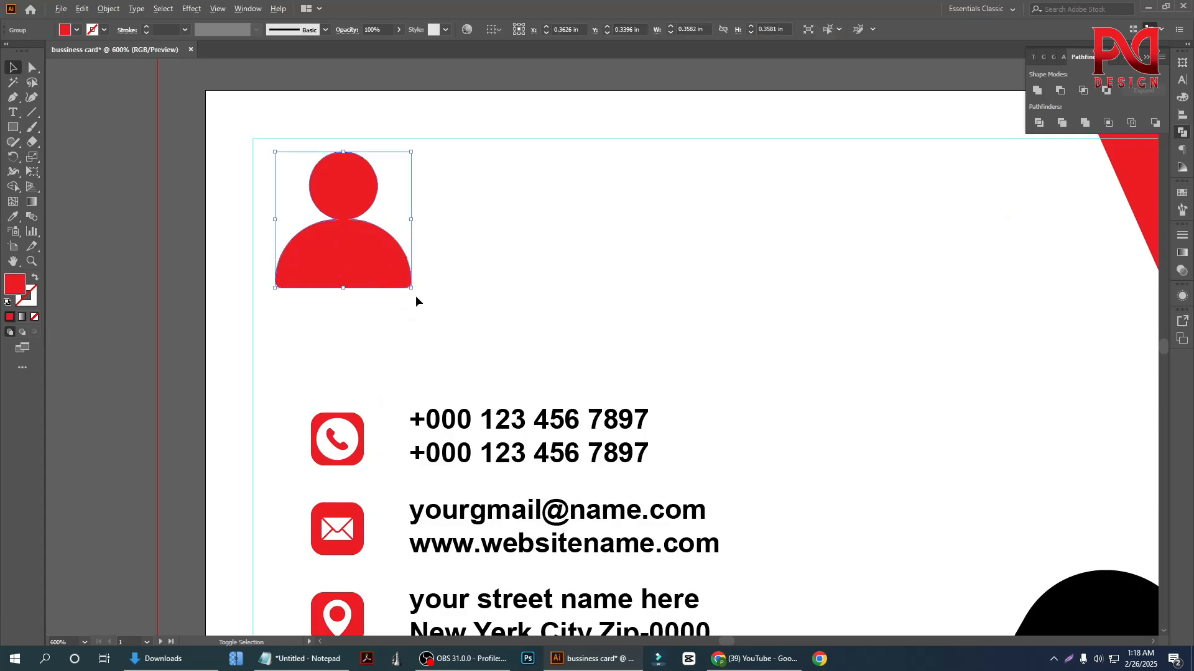
mouse_move(411, 288)
mouse_down()
mouse_move(396, 272)
mouse_move(393, 281)
mouse_up()
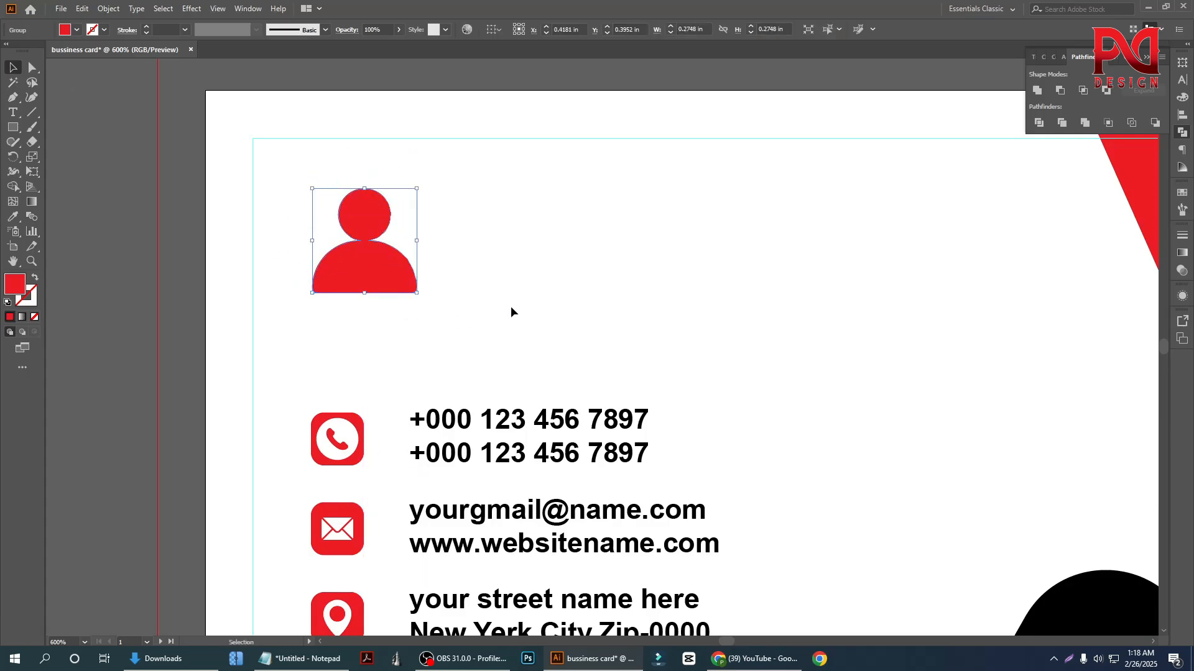
click(510, 306)
scroll(472, 346, down, 1)
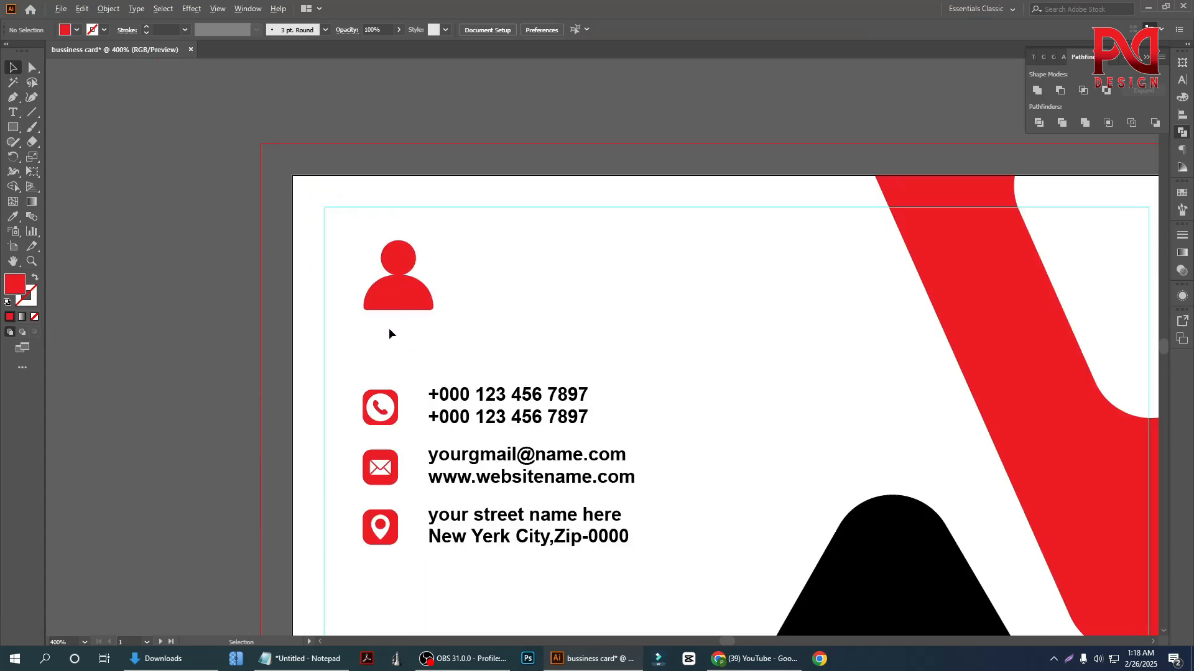
Centre the person icon horizontally with the phone icon, using the phone icon as the key object
scroll(390, 333, up, 1)
click(400, 280)
click(389, 436)
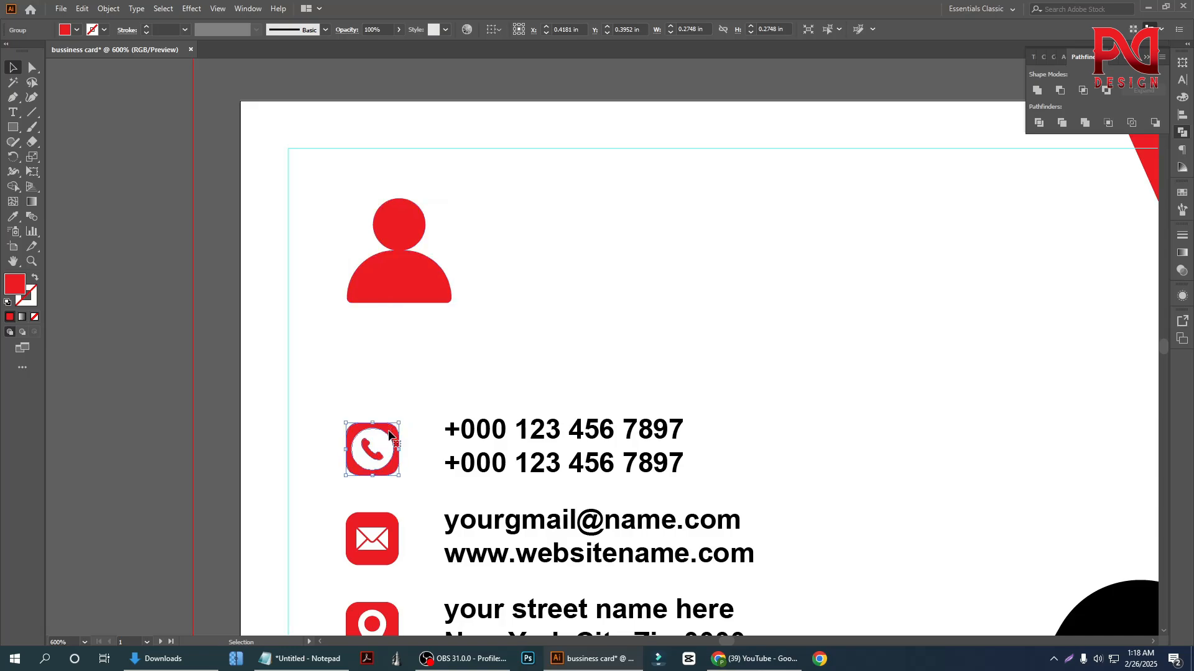
click(410, 329)
click(381, 267)
shift+click(398, 472)
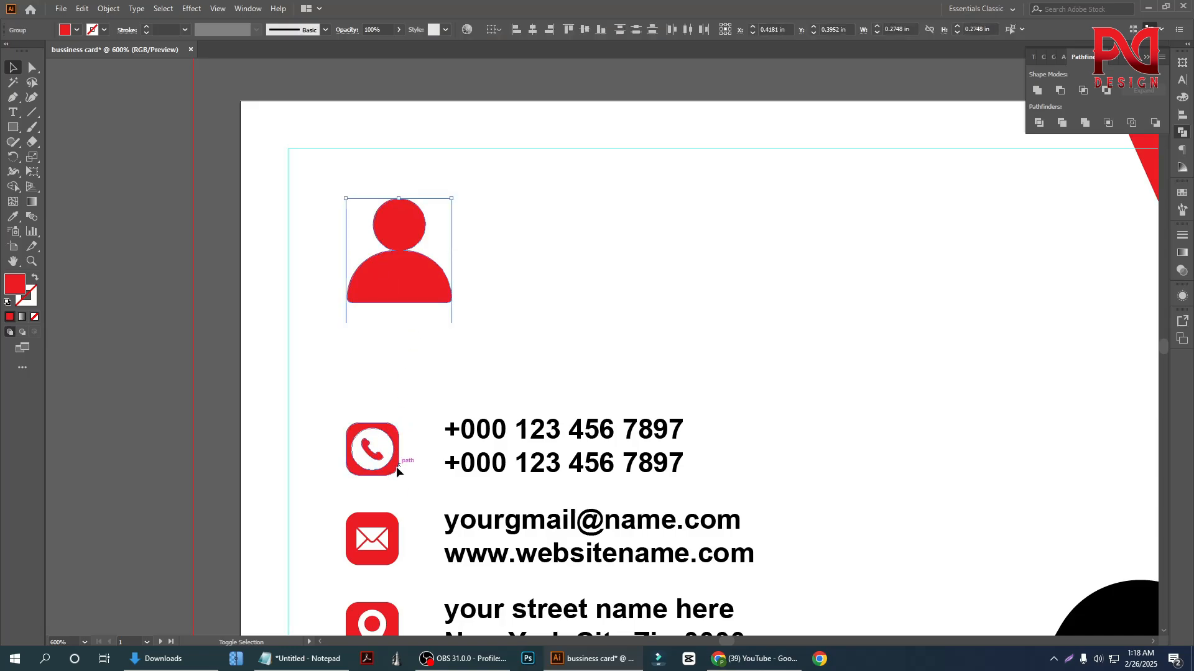
shift+click(395, 474)
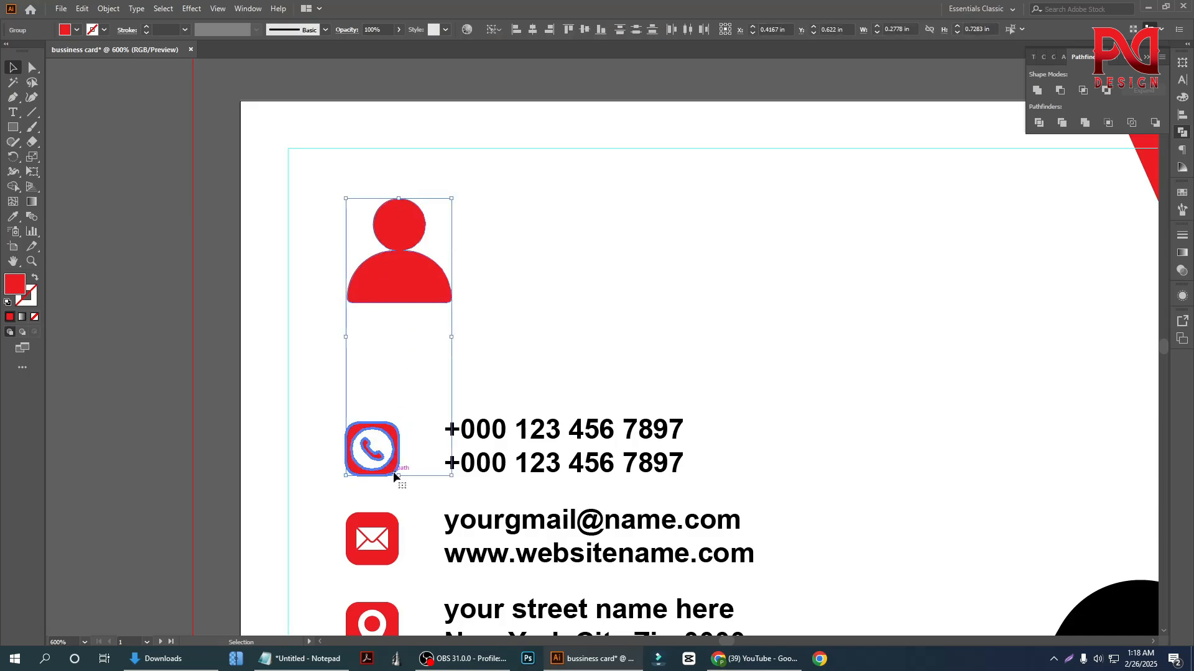
click(534, 31)
click(576, 252)
Scale the person icon down about its centre until it is only slightly wider than the phone icon
click(415, 294)
drag(425, 308, 403, 279)
click(444, 348)
scroll(427, 363, down, 2)
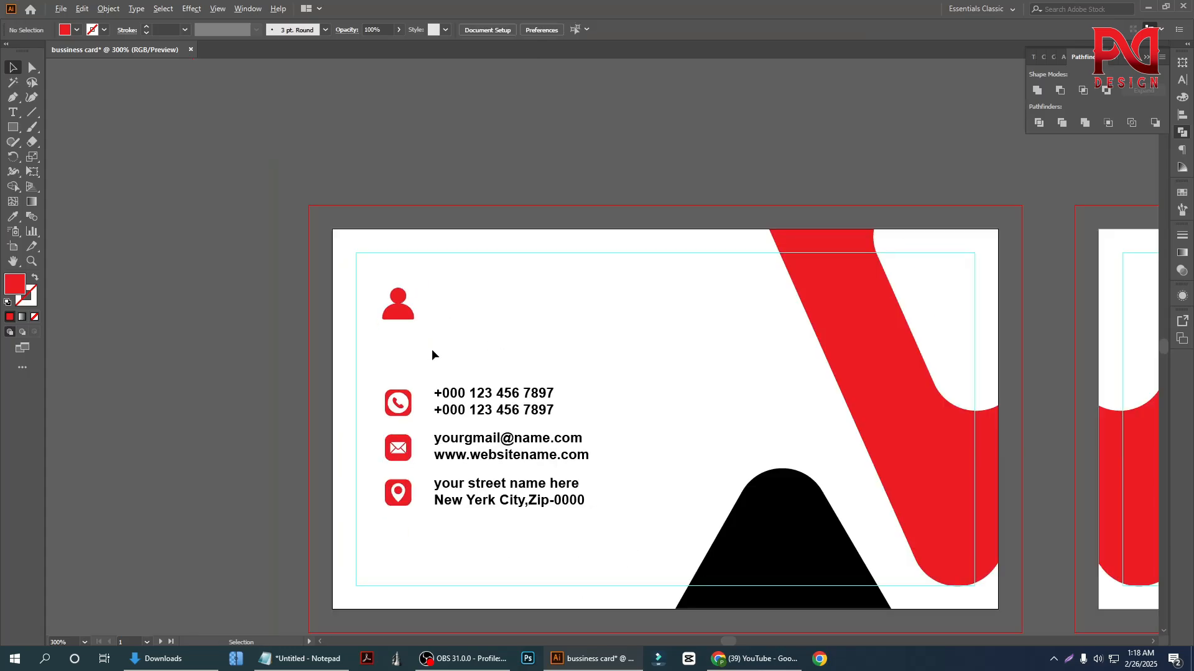
Duplicate the two-line phone text upward, placing the copy beside the person icon
scroll(431, 354, up, 1)
scroll(416, 360, down, 1)
drag(502, 369, 541, 219)
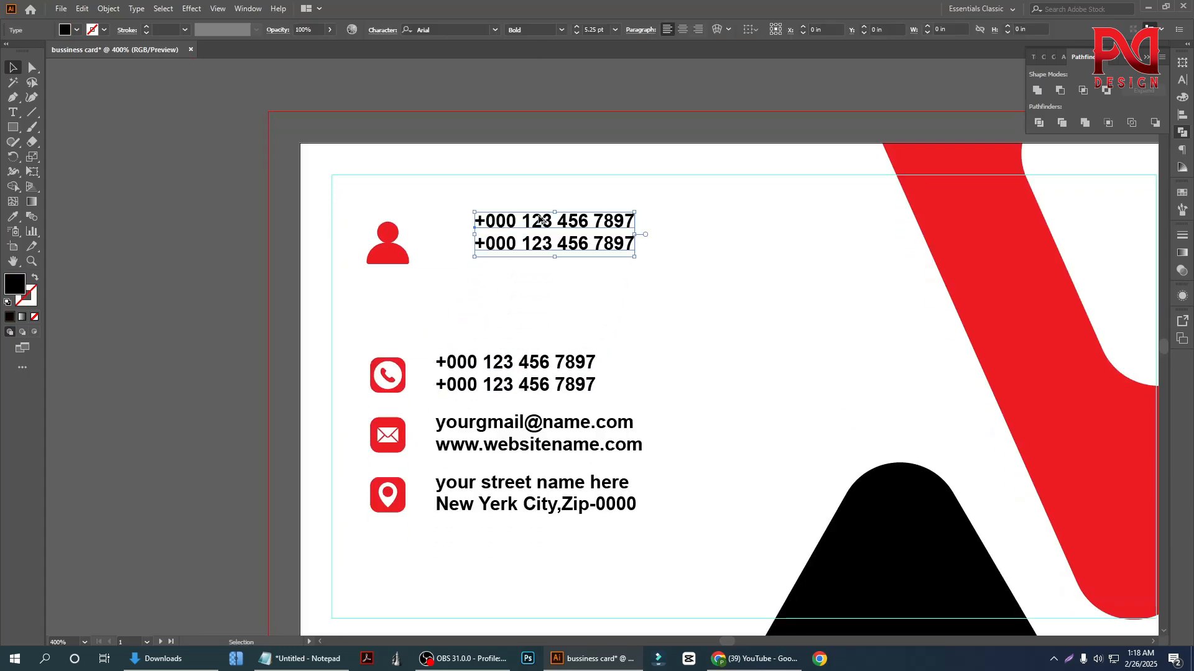
Replace the duplicated text beside the person icon with the full name copied from the Notepad notes
click(301, 659)
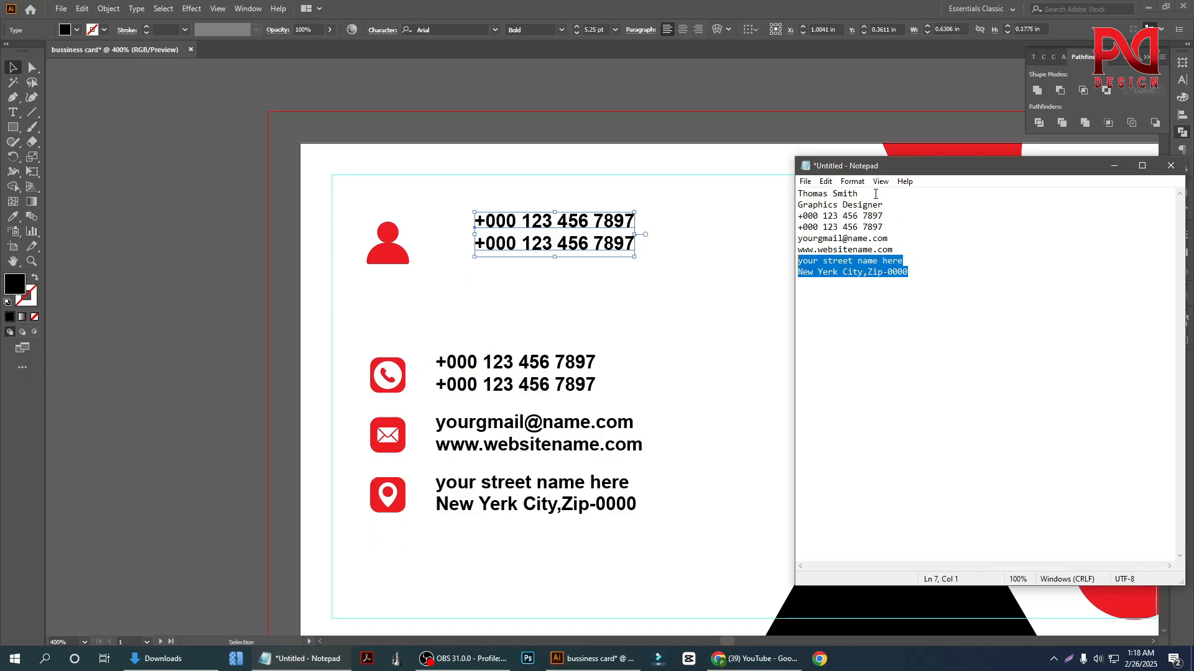
drag(875, 194, 803, 194)
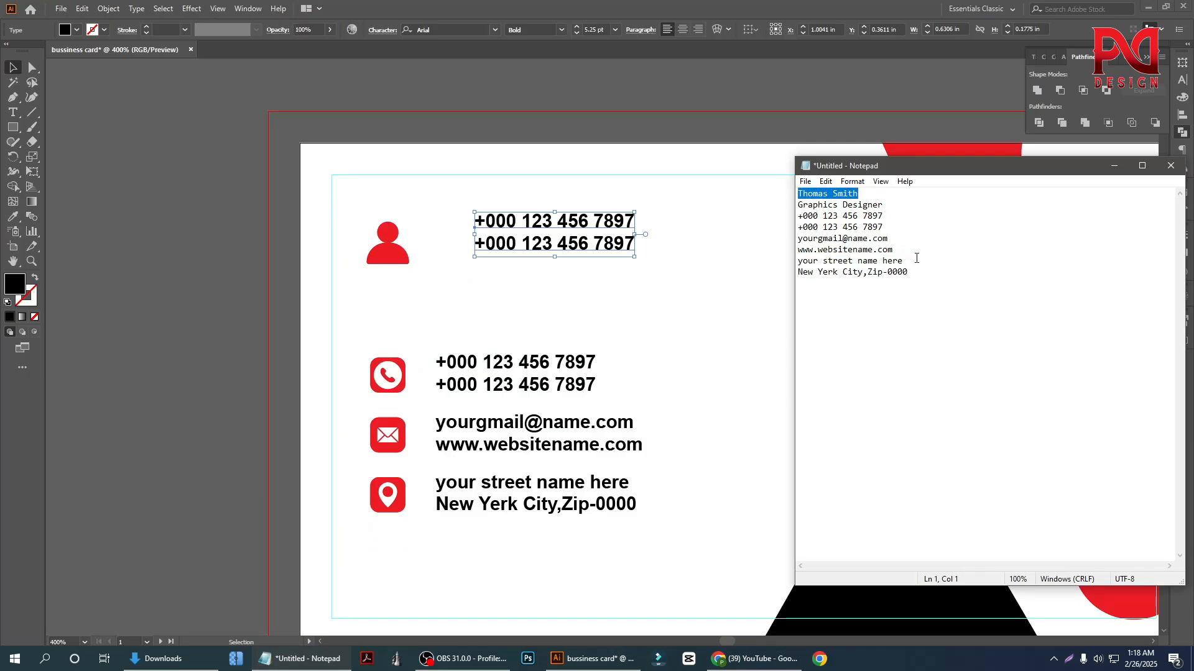
click(563, 240)
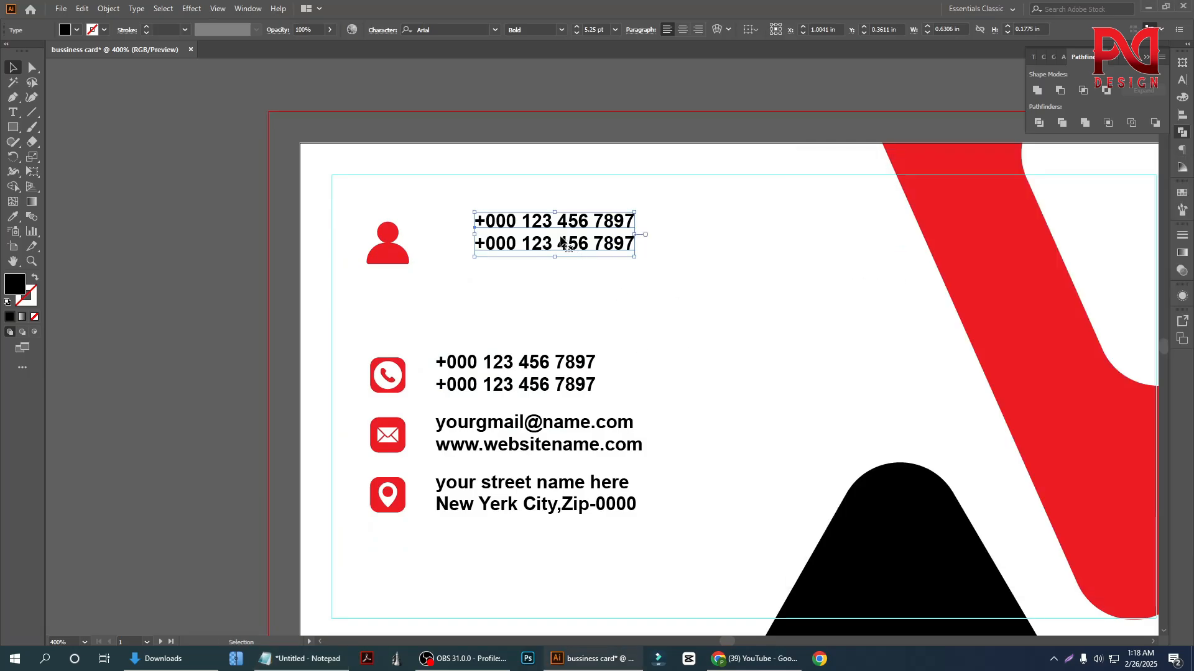
double_click(562, 242)
triple_click(560, 242)
key(ctrl+a)
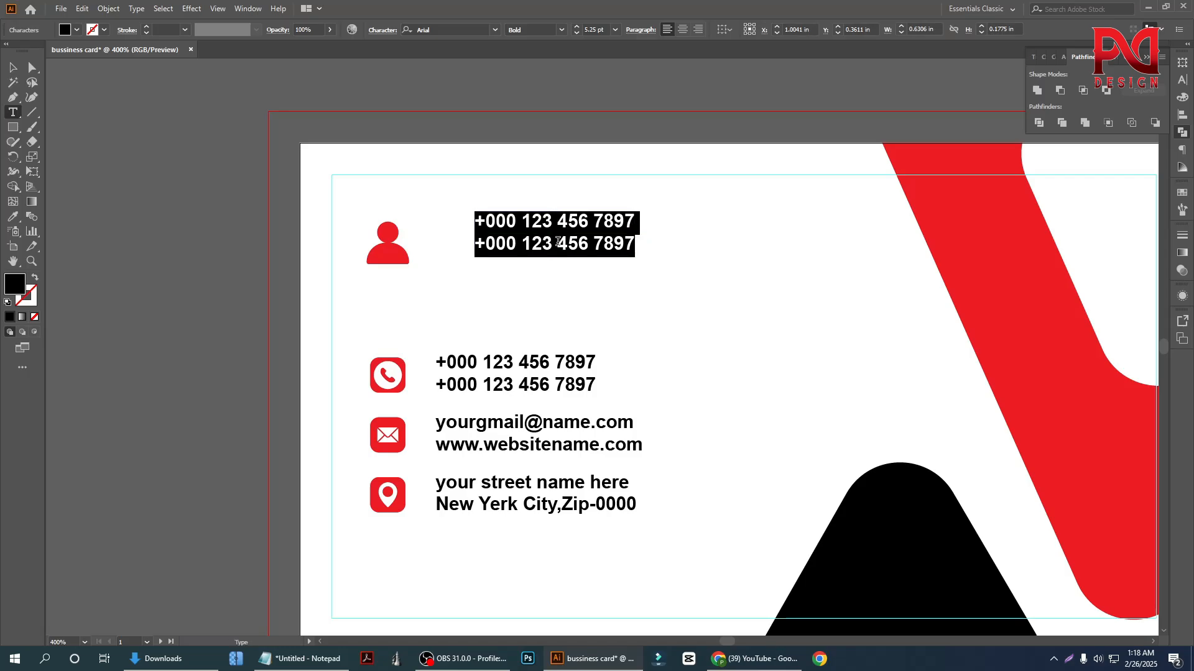
text(Thomas Smith)
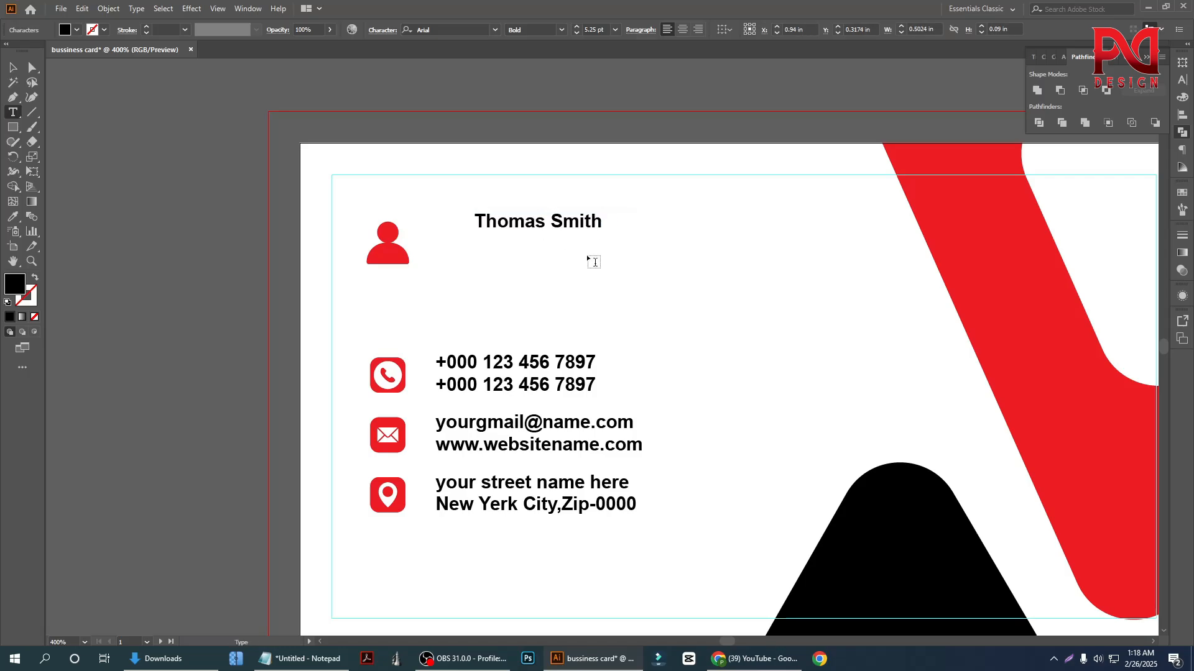
click(12, 66)
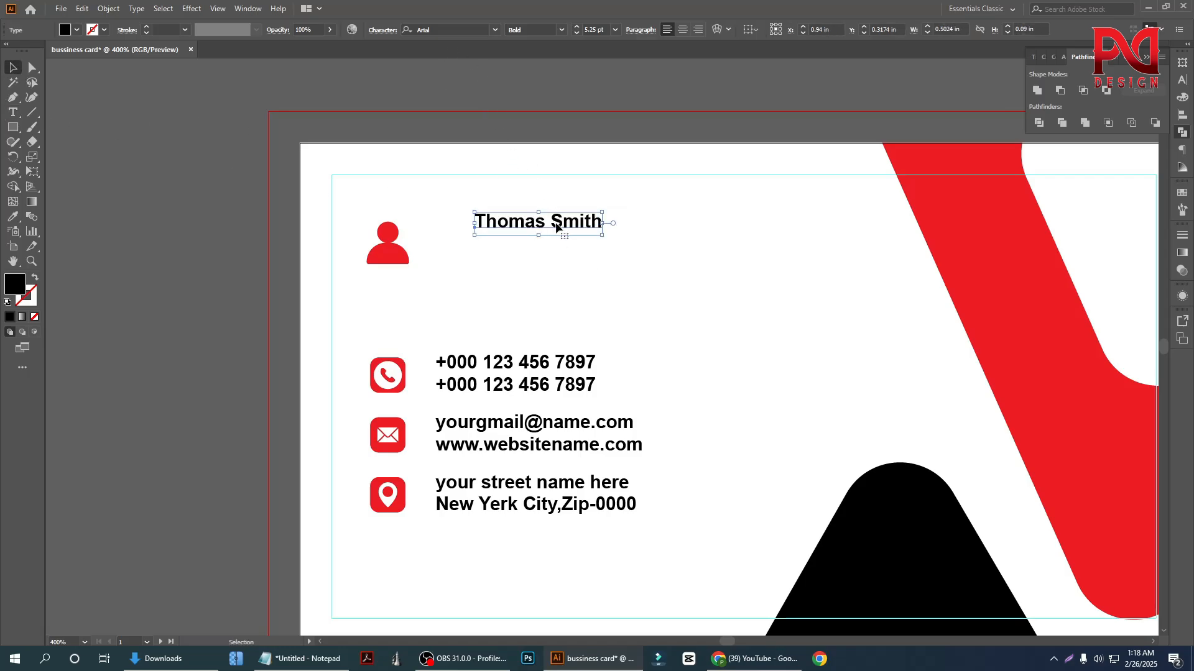
Move the name text to the empty area beside the person icon and set its font to Lato Bold
drag(556, 227, 747, 277)
click(476, 30)
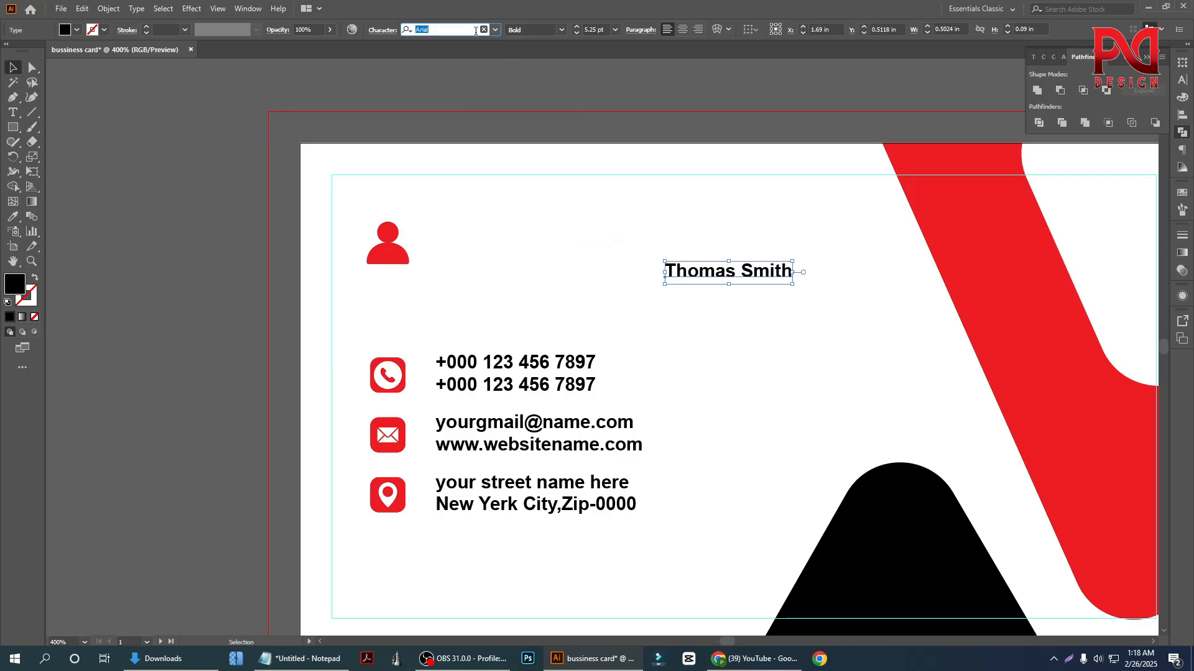
text(lato)
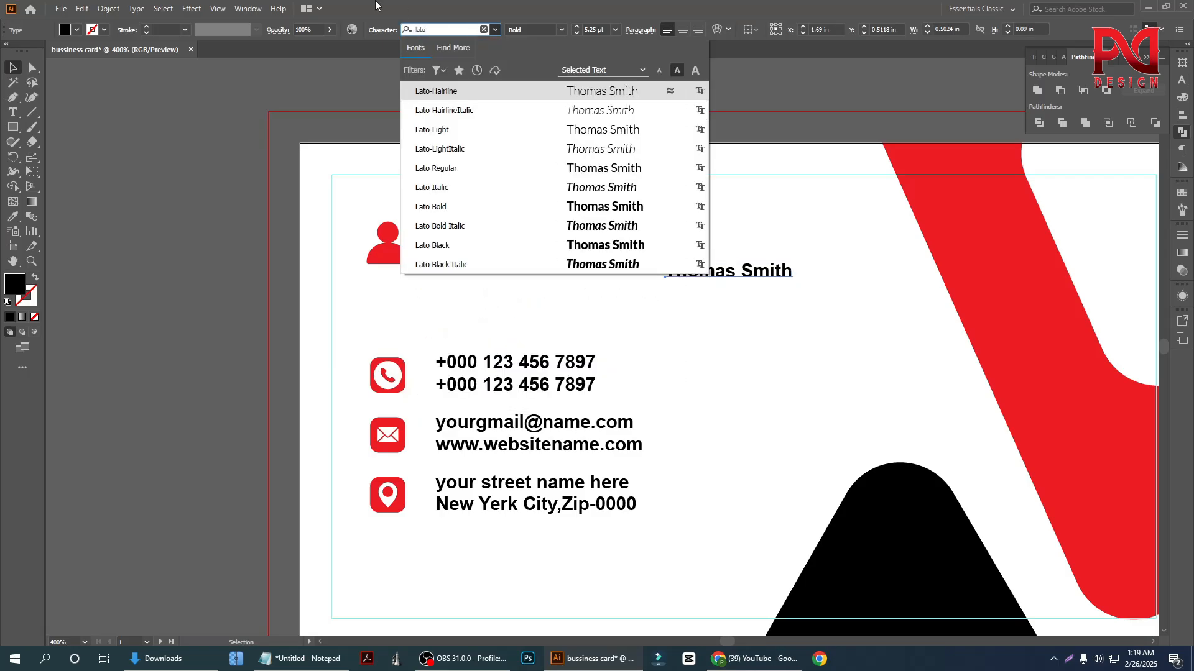
click(483, 205)
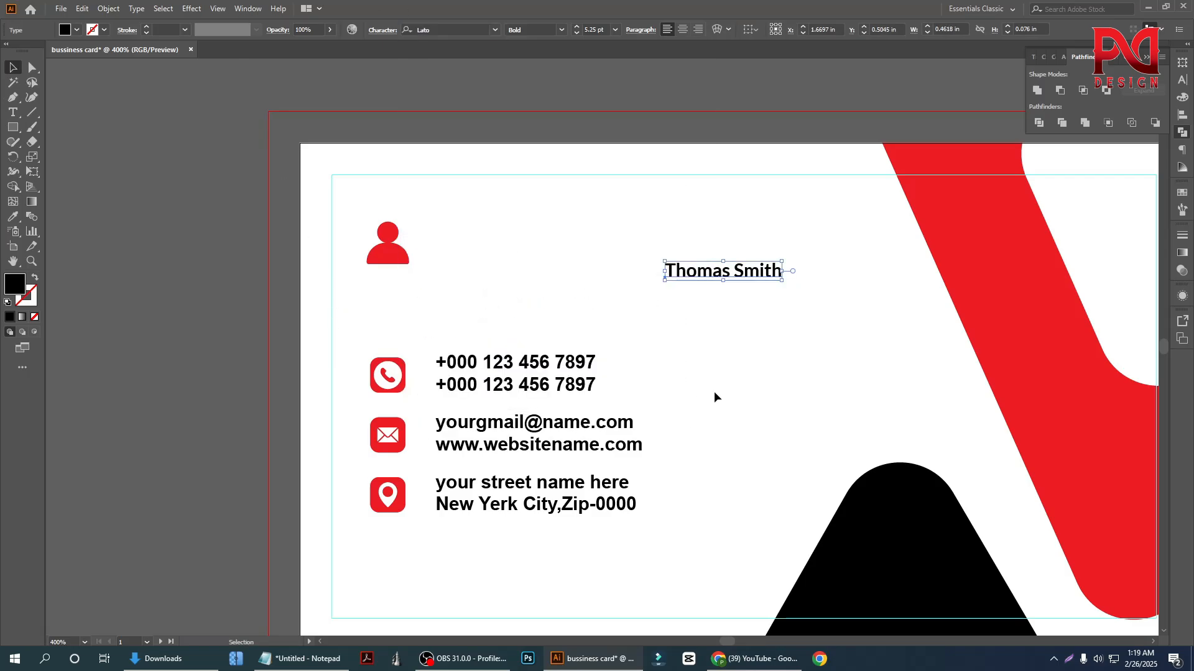
Move the name text back toward the person icon and set it in all caps
drag(707, 274, 526, 269)
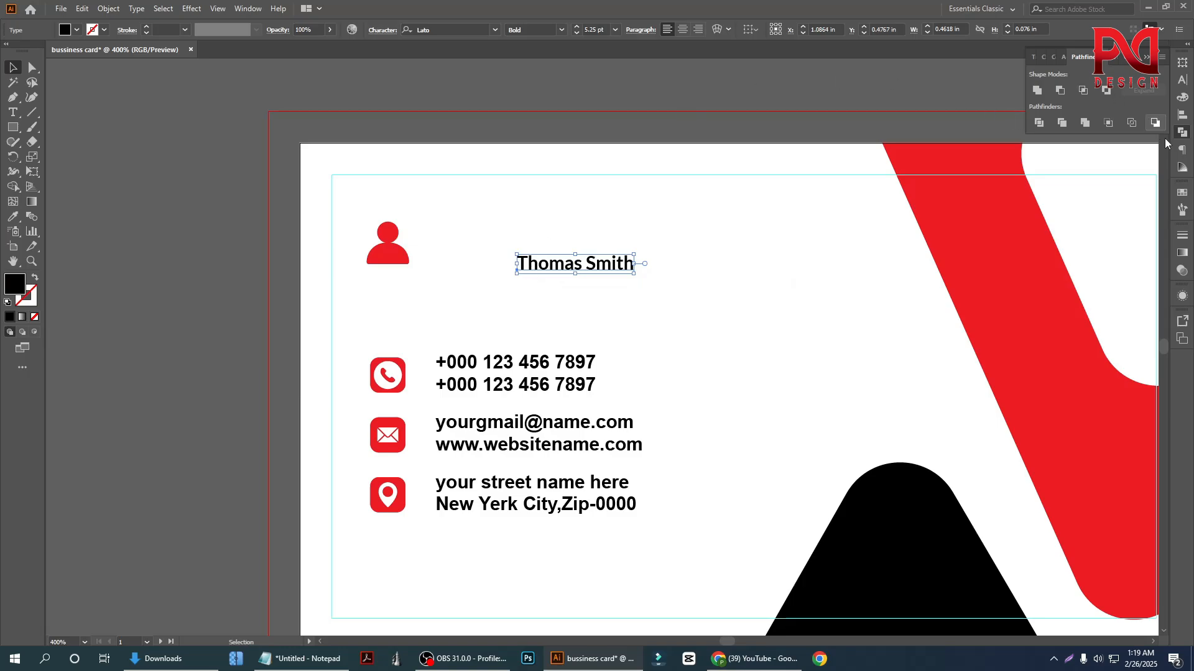
click(1183, 80)
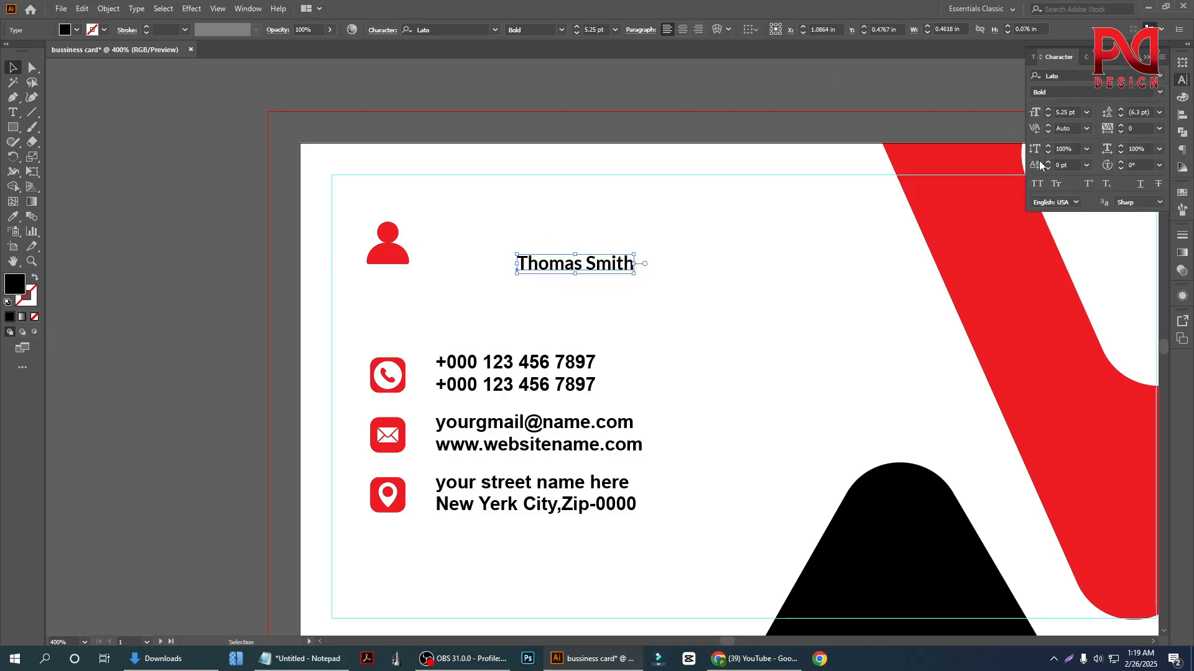
click(1037, 184)
click(757, 276)
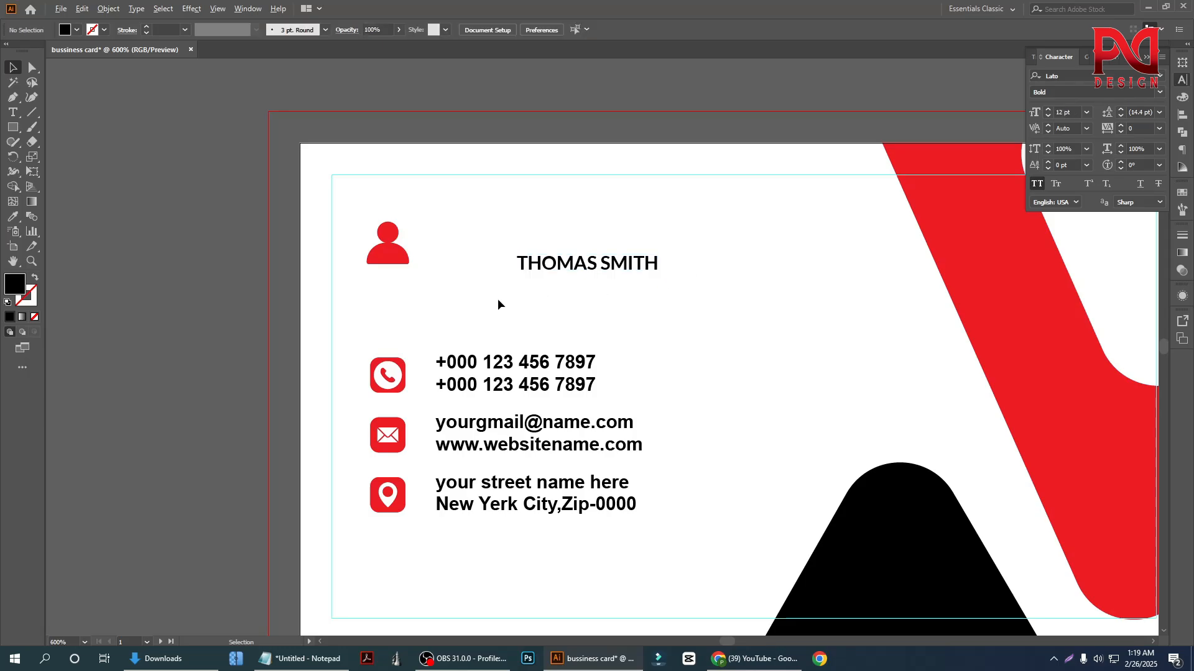
Place the name just right of the person icon and centre the two vertically on each other
scroll(497, 304, up, 2)
drag(621, 254, 495, 207)
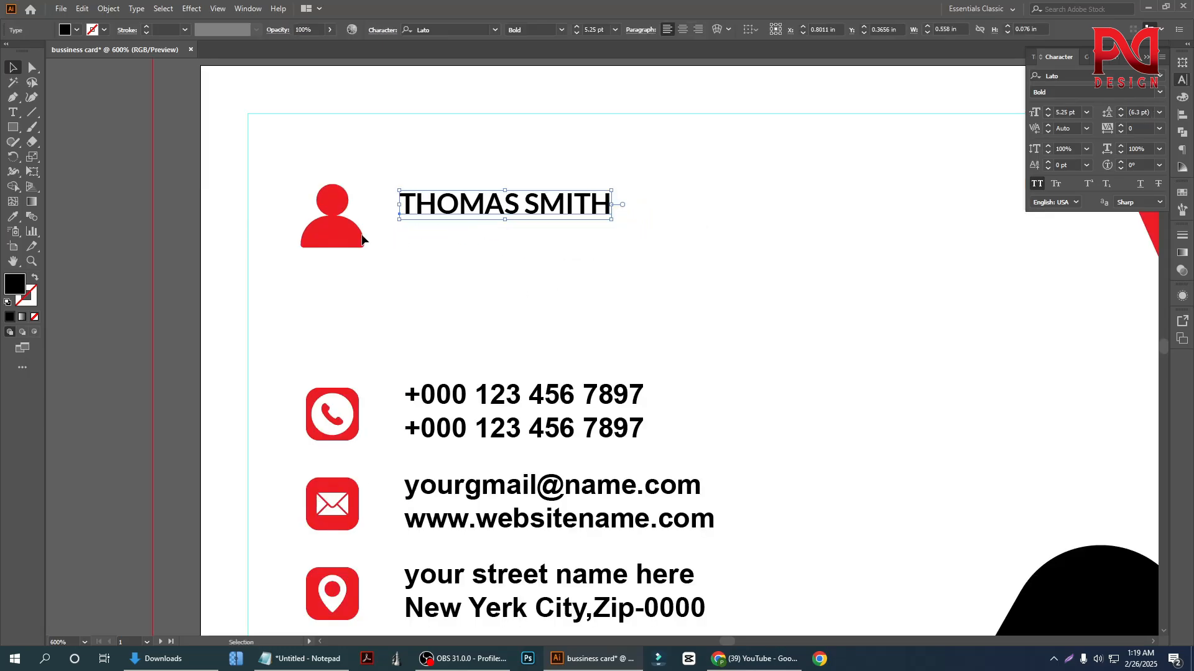
shift+click(334, 223)
click(521, 30)
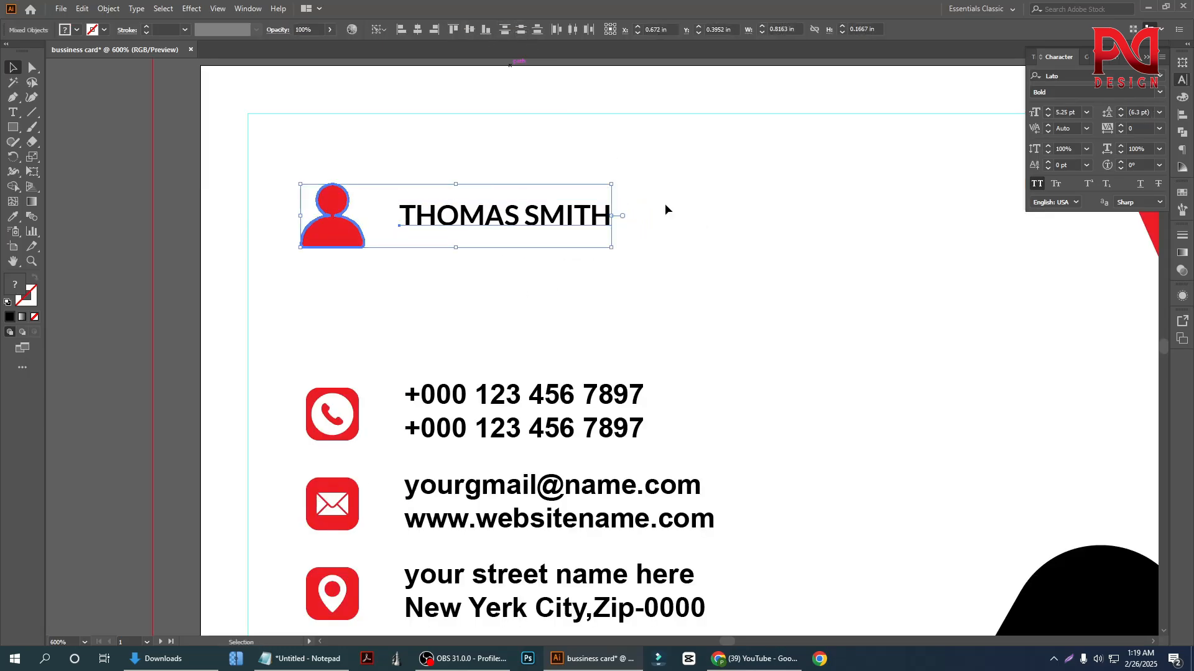
click(730, 221)
Duplicate the name text just below the original and turn off all caps on the copy
scroll(482, 319, down, 1)
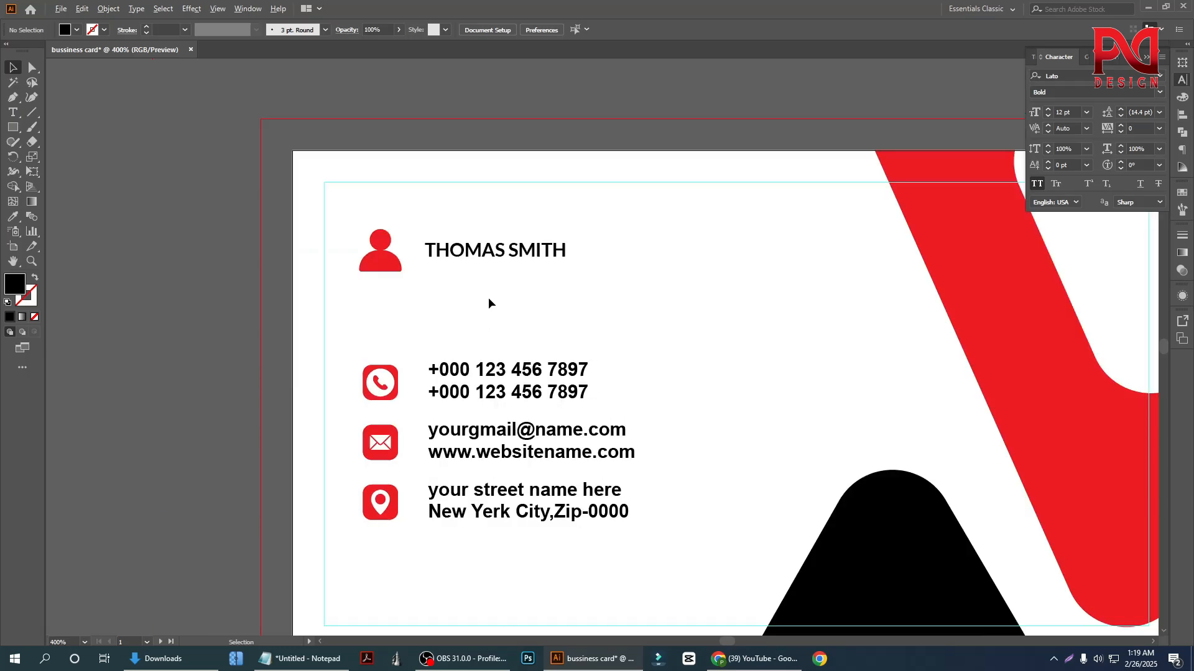
scroll(535, 286, up, 2)
drag(457, 194, 457, 273)
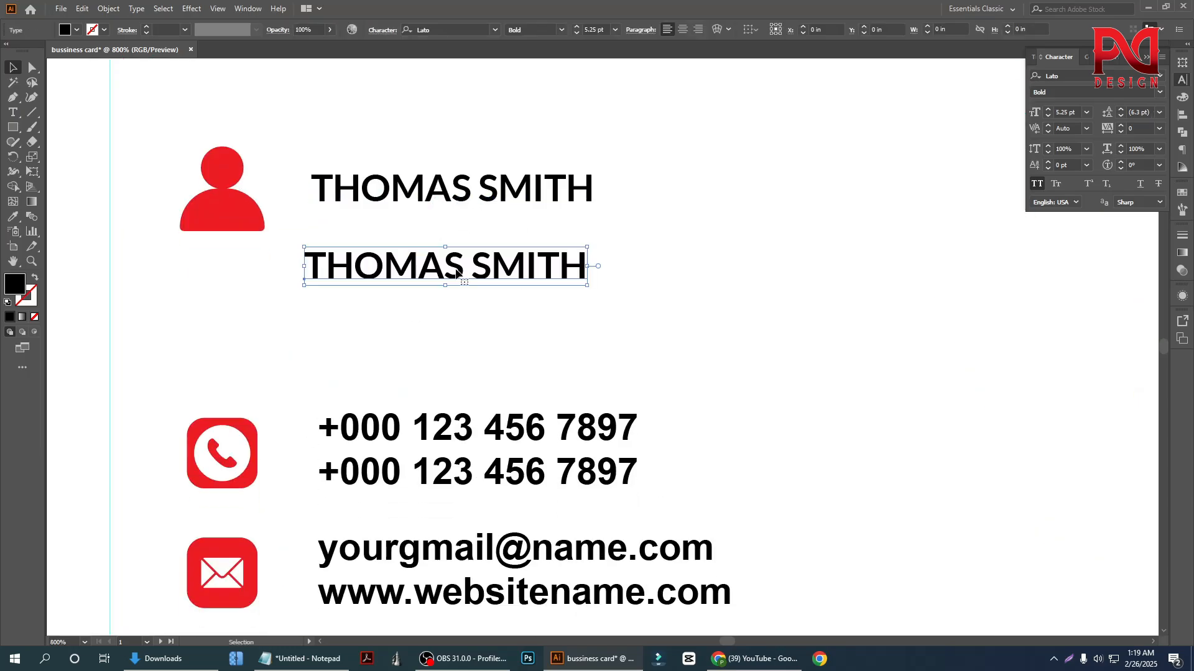
double_click(457, 273)
key(ctrl+a)
click(1037, 185)
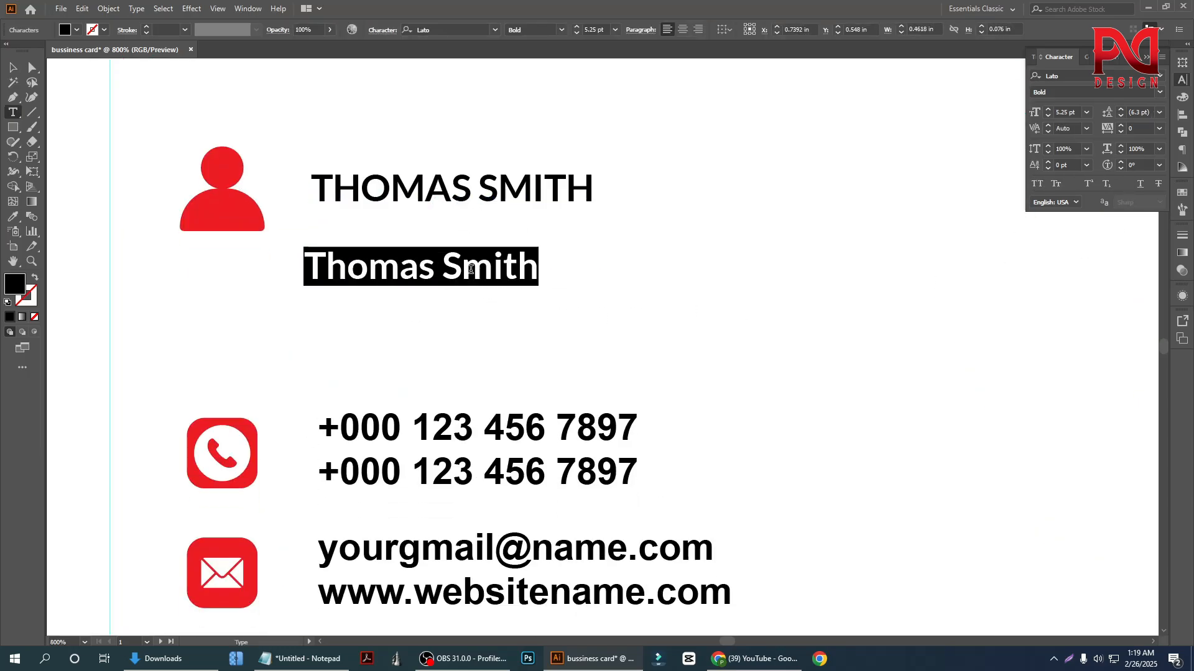
Replace the duplicated name with "Graphics Designer" copied from the Notepad notes, removing the empty line above it
click(300, 659)
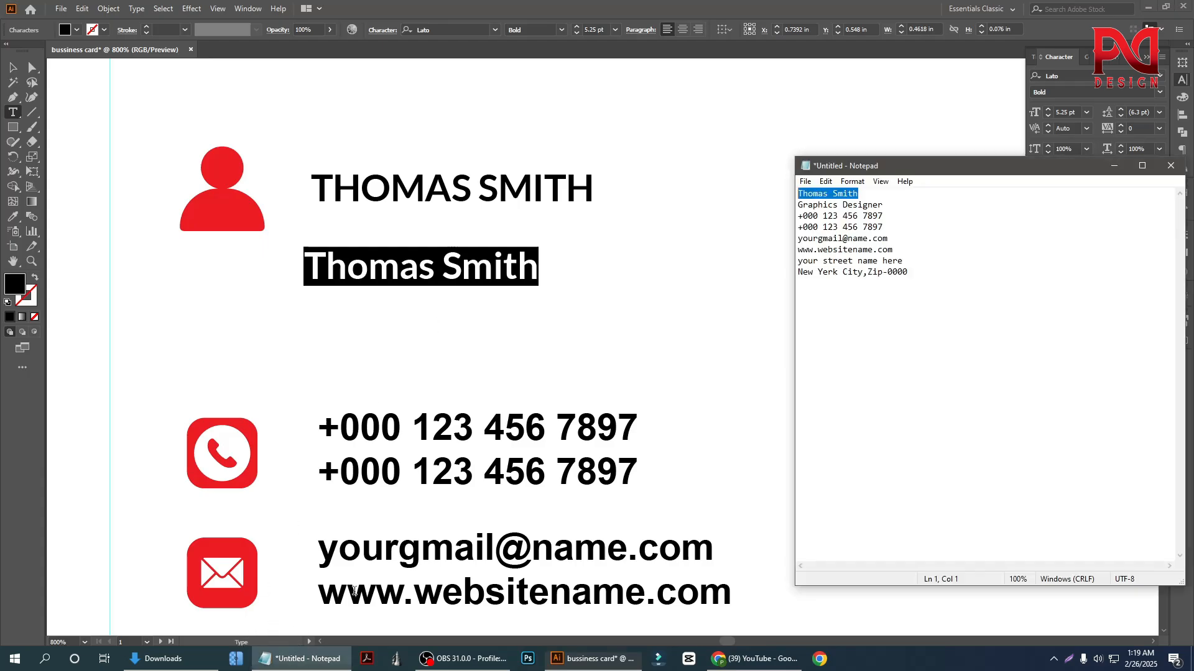
drag(798, 205, 888, 204)
key(ctrl+c)
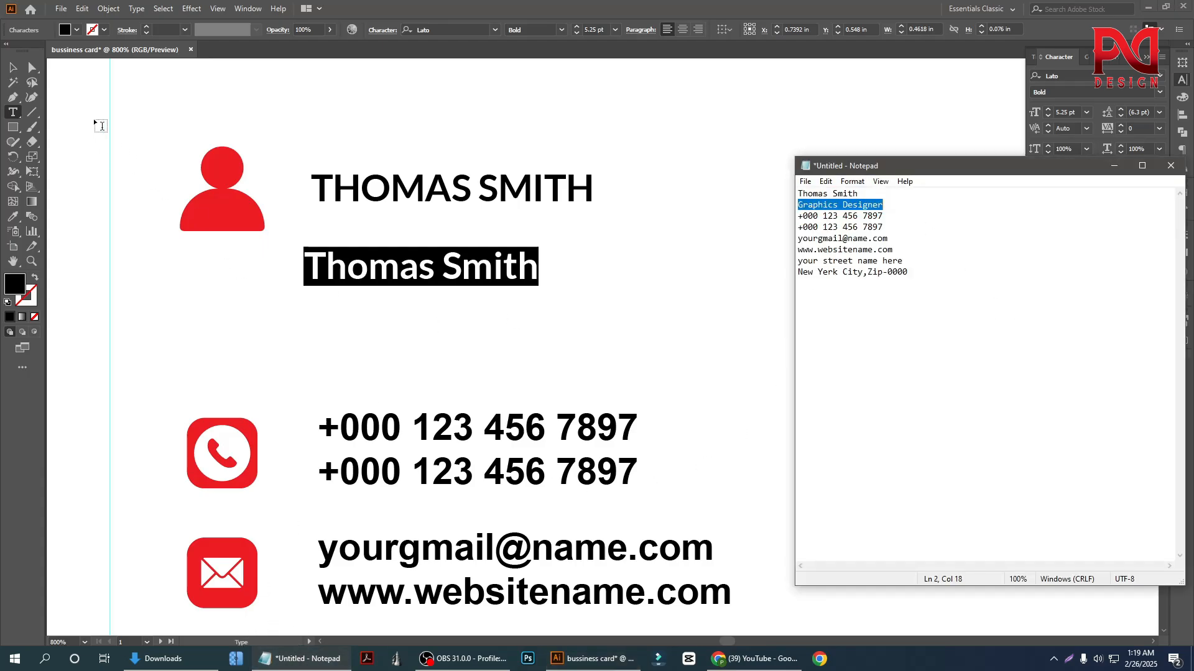
click(13, 68)
double_click(435, 259)
key(ctrl+a)
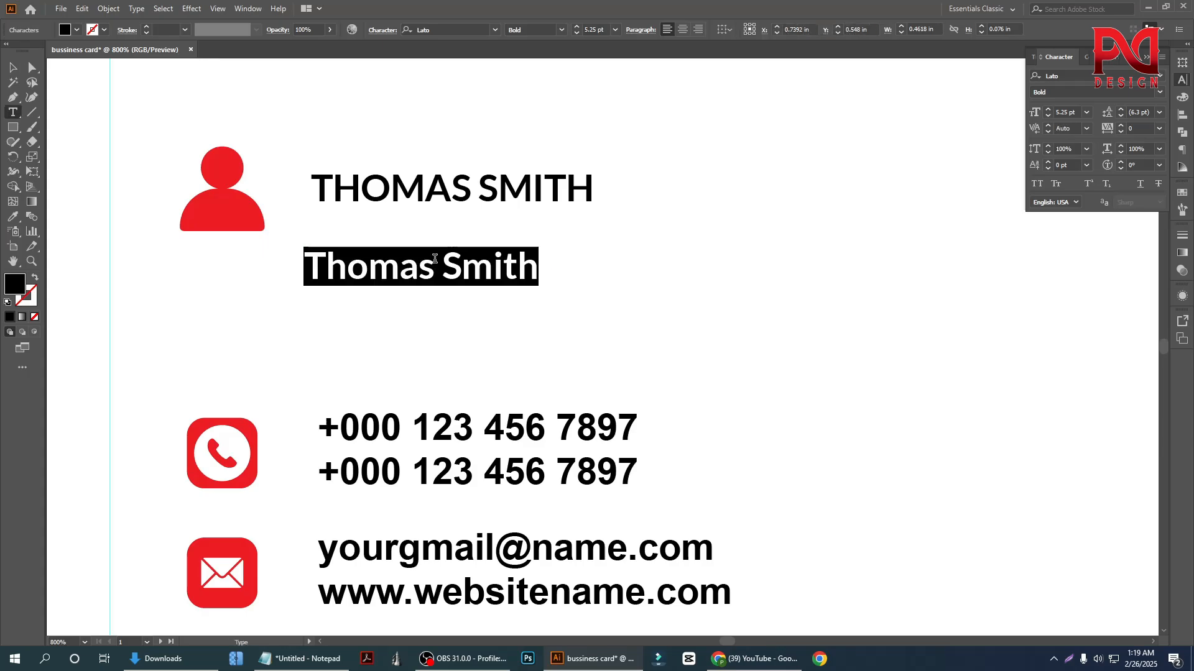
key(ctrl+v)
click(13, 68)
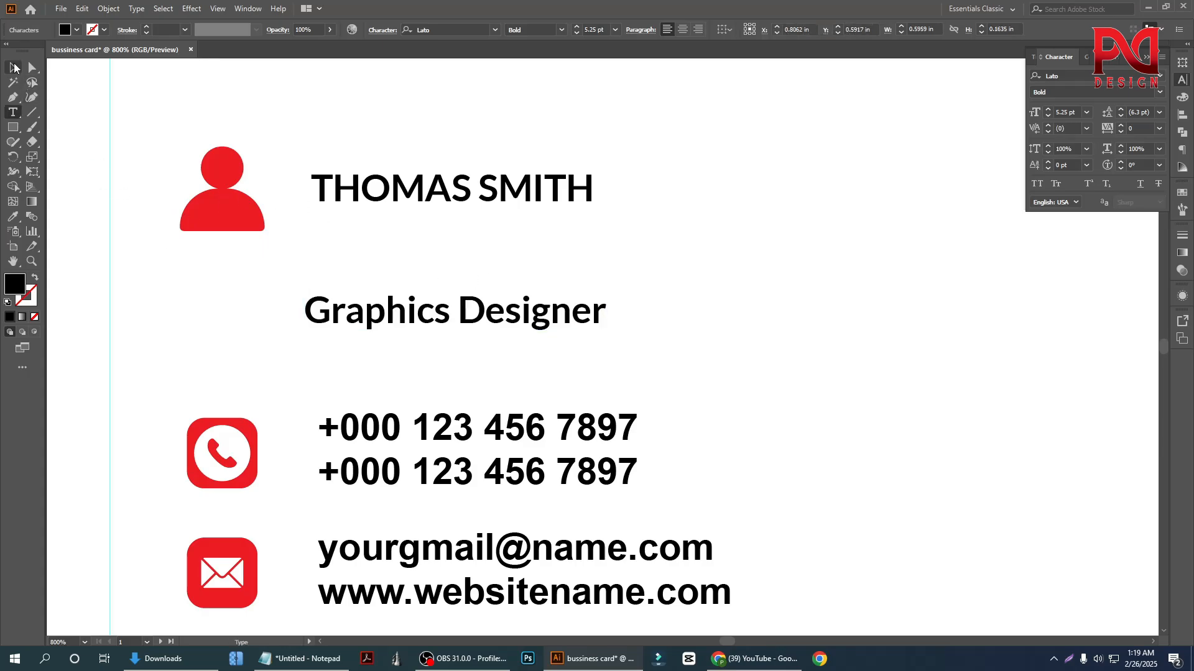
double_click(309, 307)
key(BackSpace)
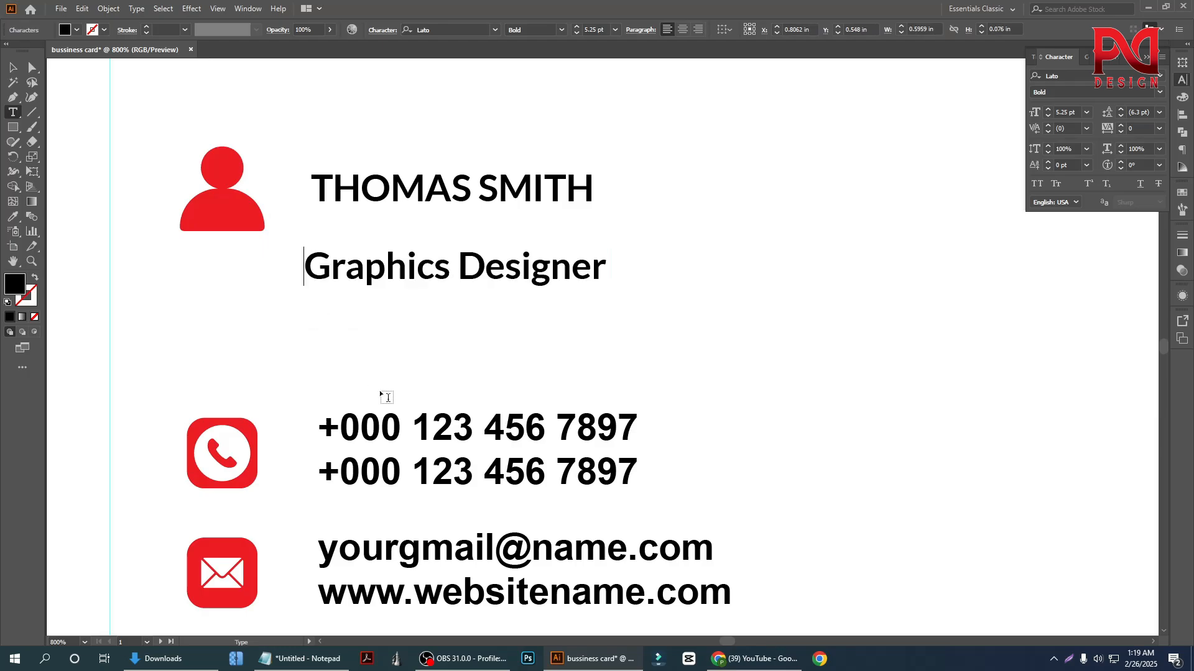
click(13, 68)
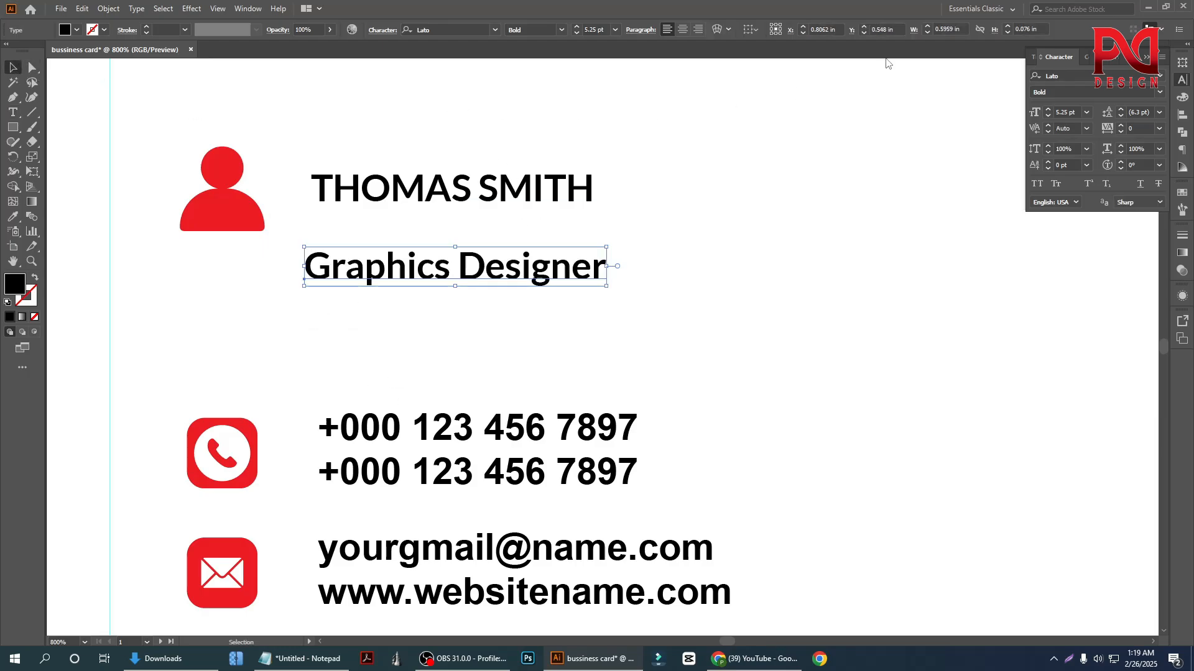
Set the "Graphics Designer" text to the Light font style and scale it down until it is narrower than the name
click(1158, 94)
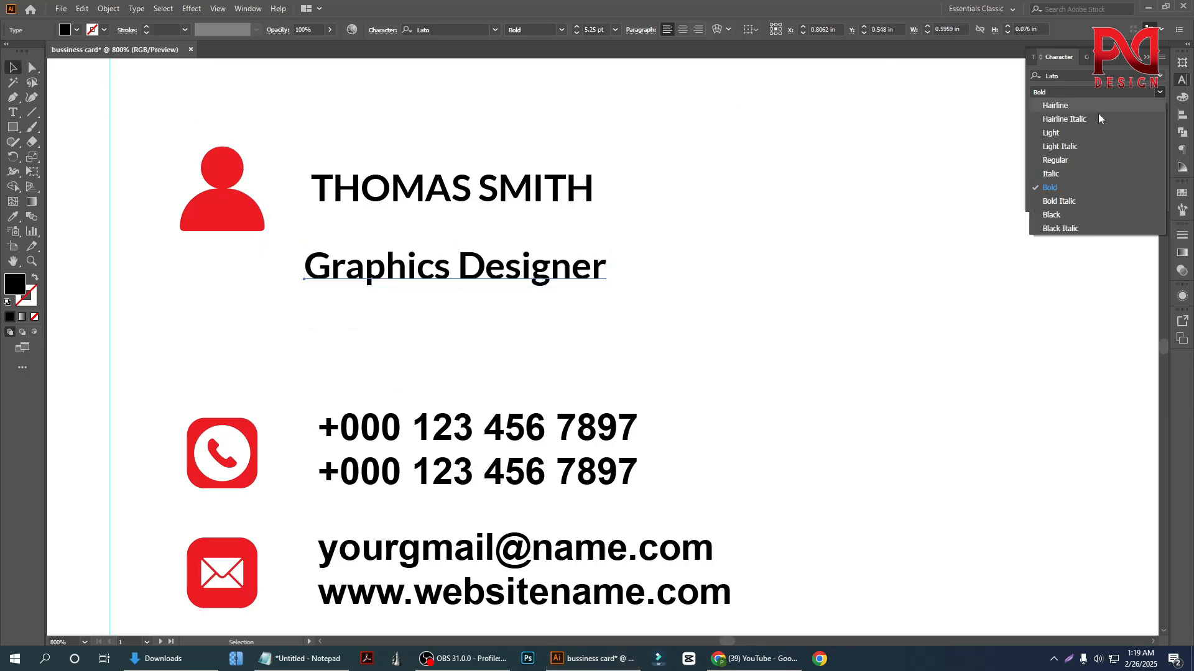
click(1064, 132)
click(437, 320)
click(475, 274)
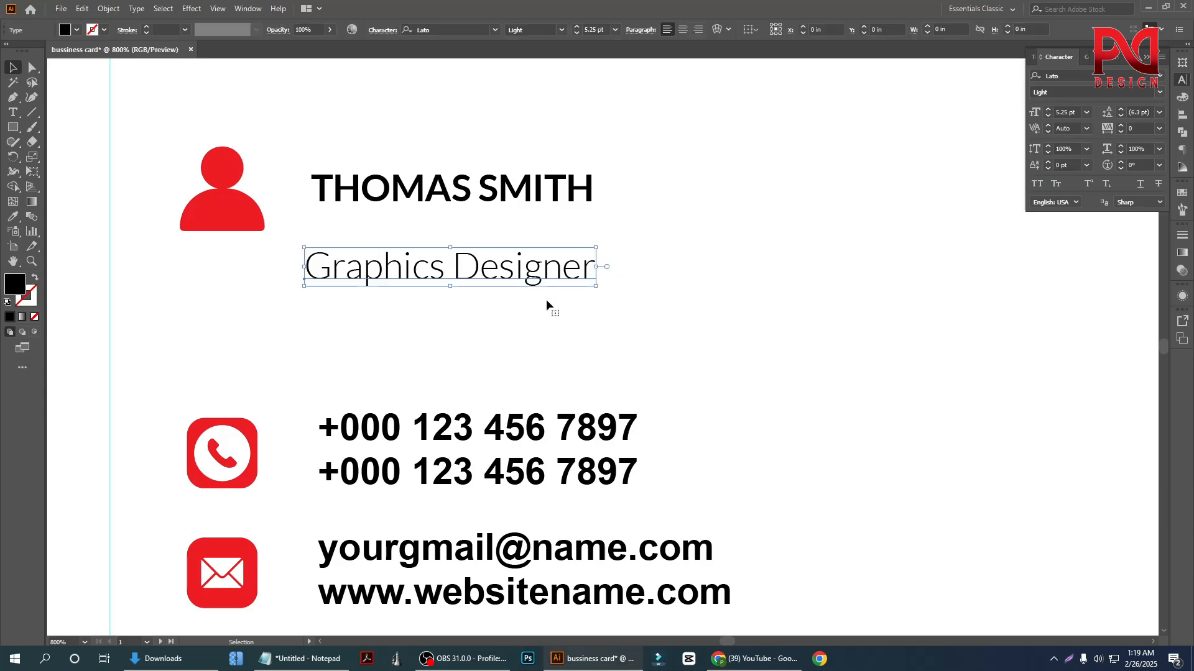
drag(597, 287, 569, 283)
Move the job title directly under the name and centre it horizontally, using the name as the key object
drag(472, 268, 479, 225)
shift+click(484, 198)
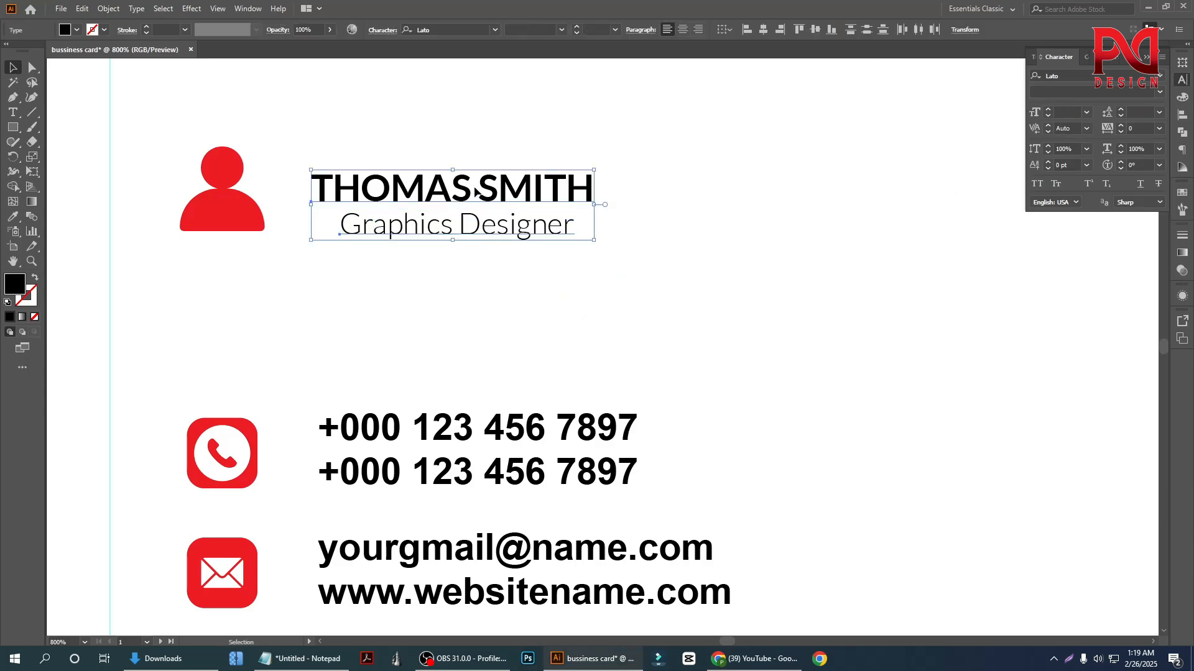
click(765, 30)
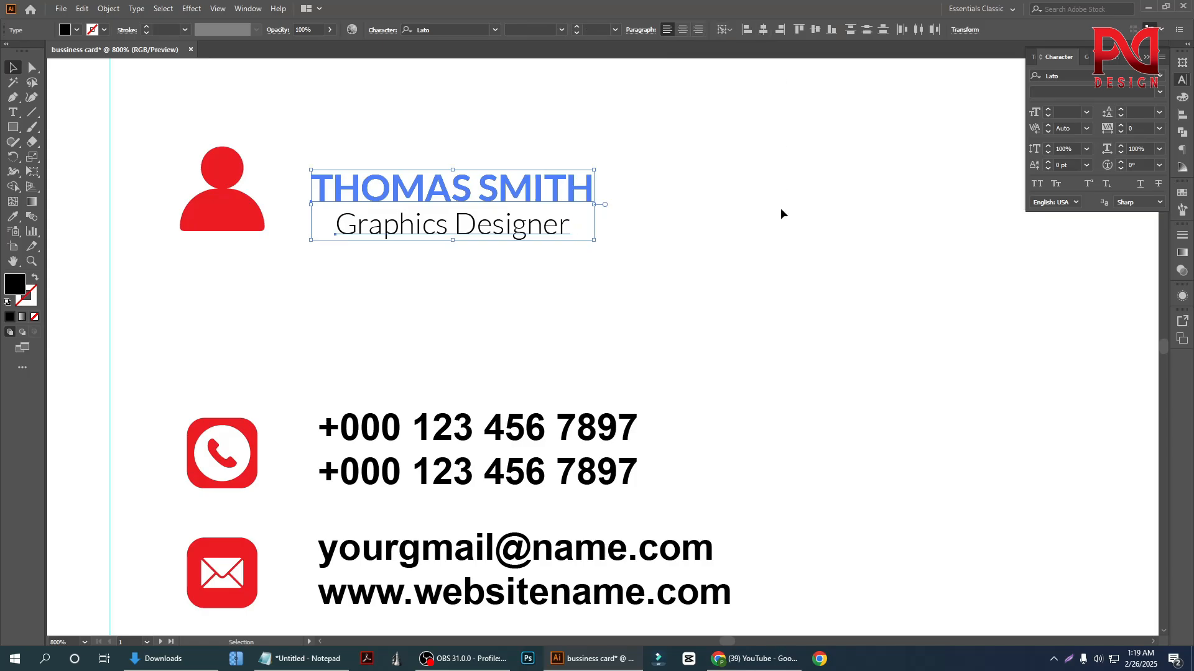
click(781, 208)
Group the name with the job title and centre the group vertically with the person icon
scroll(495, 282, down, 2)
scroll(386, 316, up, 1)
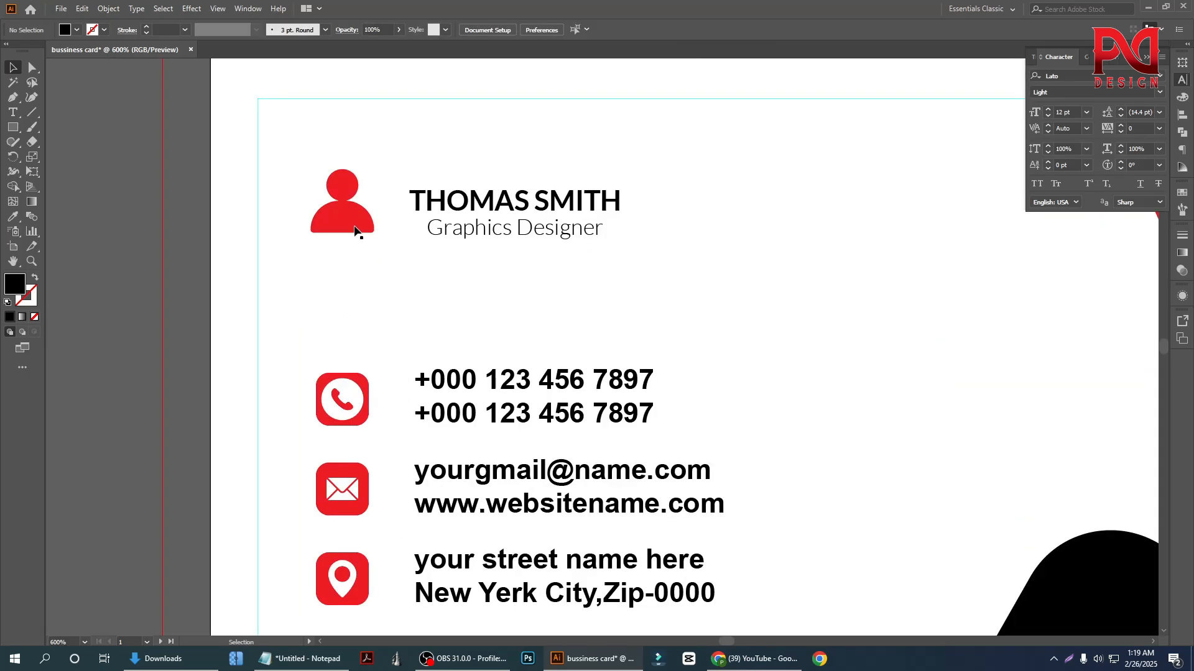
drag(408, 148, 521, 263)
right_click(496, 215)
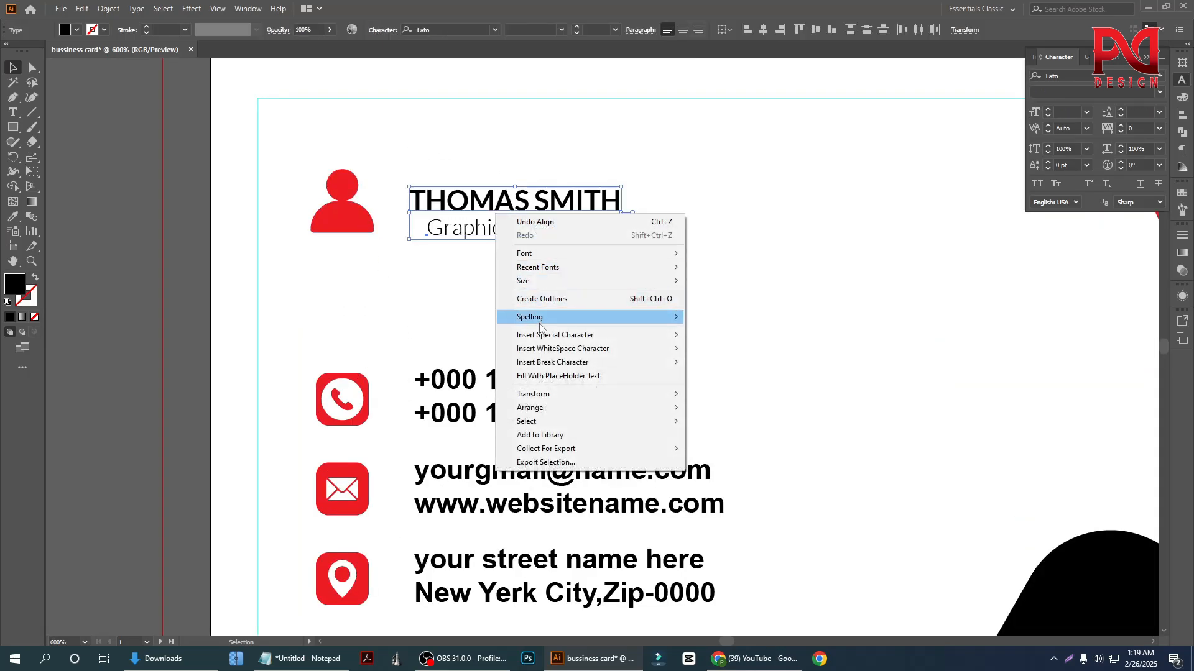
click(472, 283)
drag(473, 277, 548, 180)
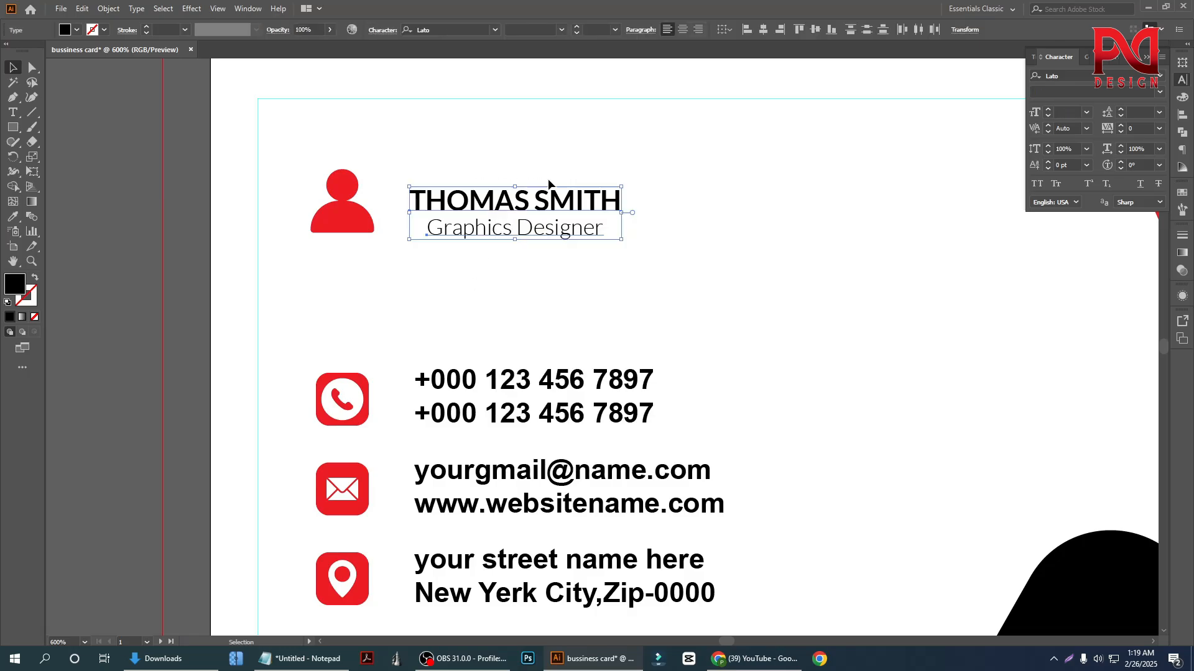
key(ctrl+g)
shift+click(352, 230)
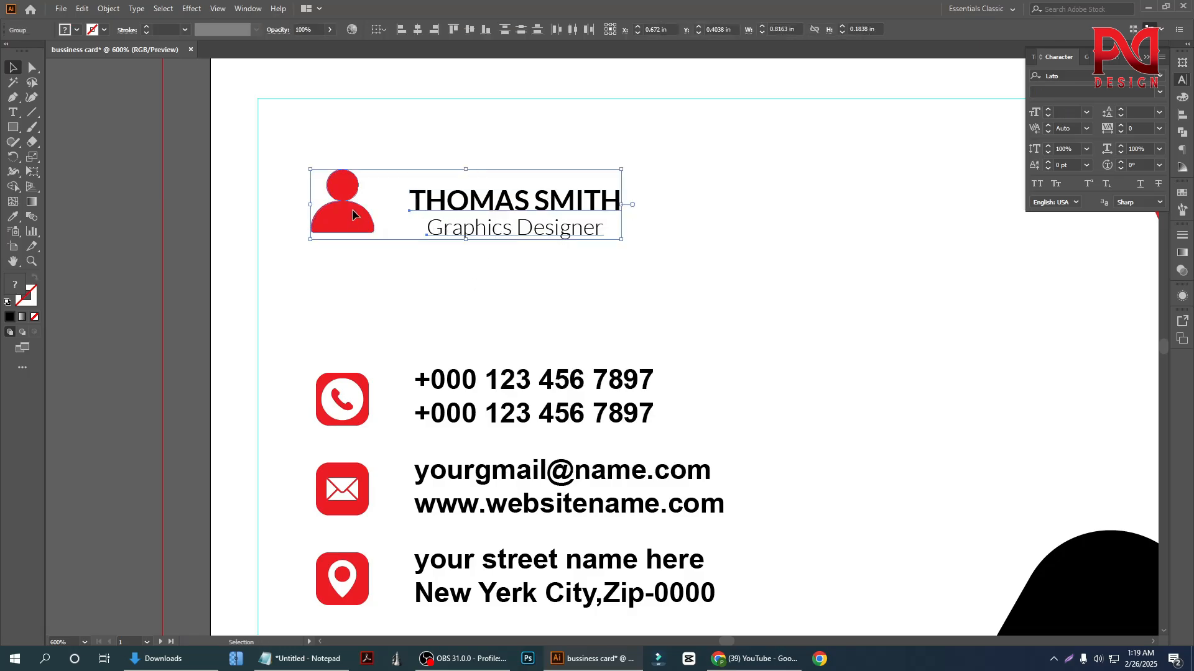
click(517, 36)
click(676, 223)
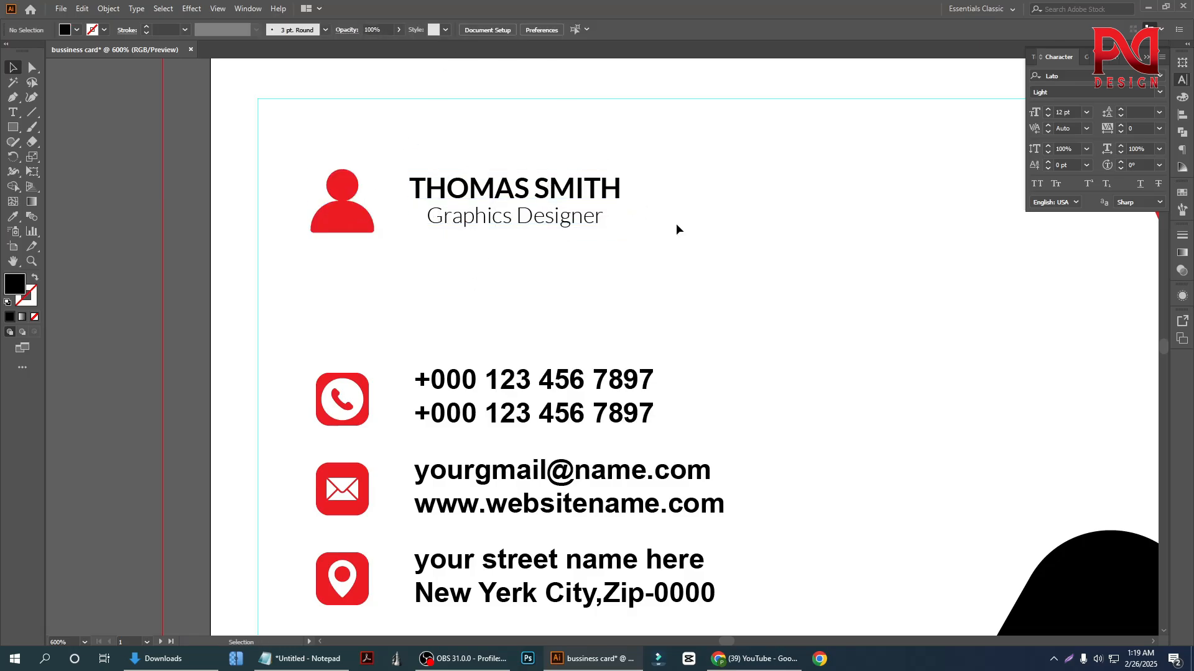
Examine the overall layout of both card sides, checking the heading and contact details against the shapes
scroll(361, 296, down, 2)
scroll(387, 323, down, 1)
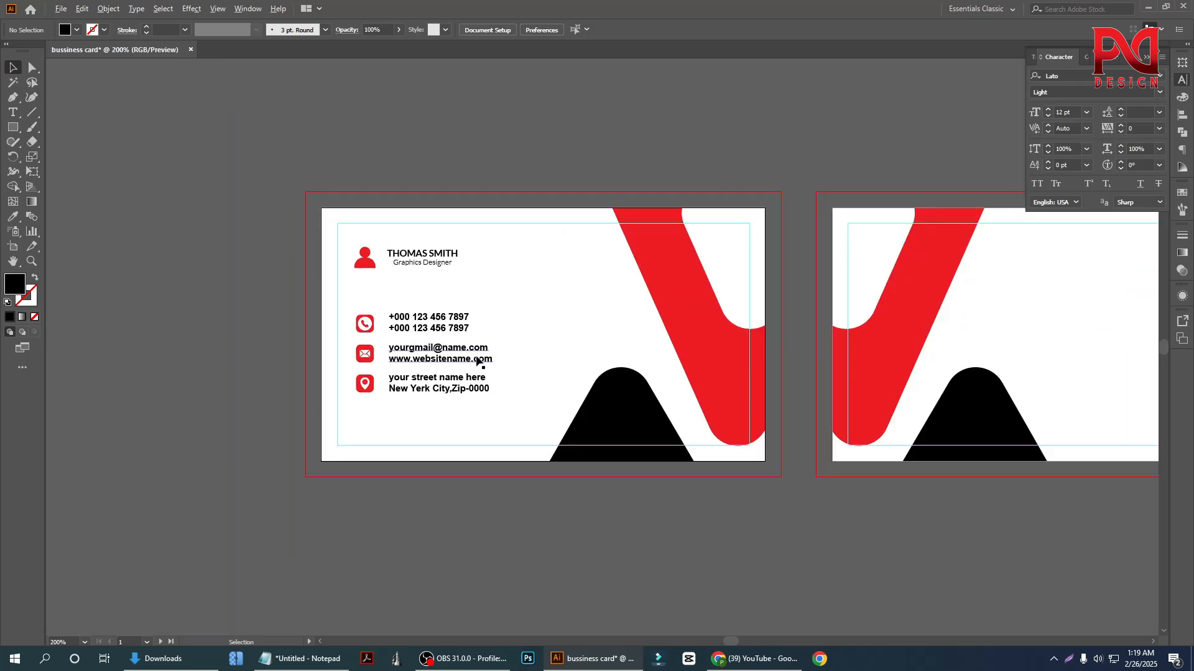
scroll(383, 354, up, 1)
scroll(352, 347, down, 2)
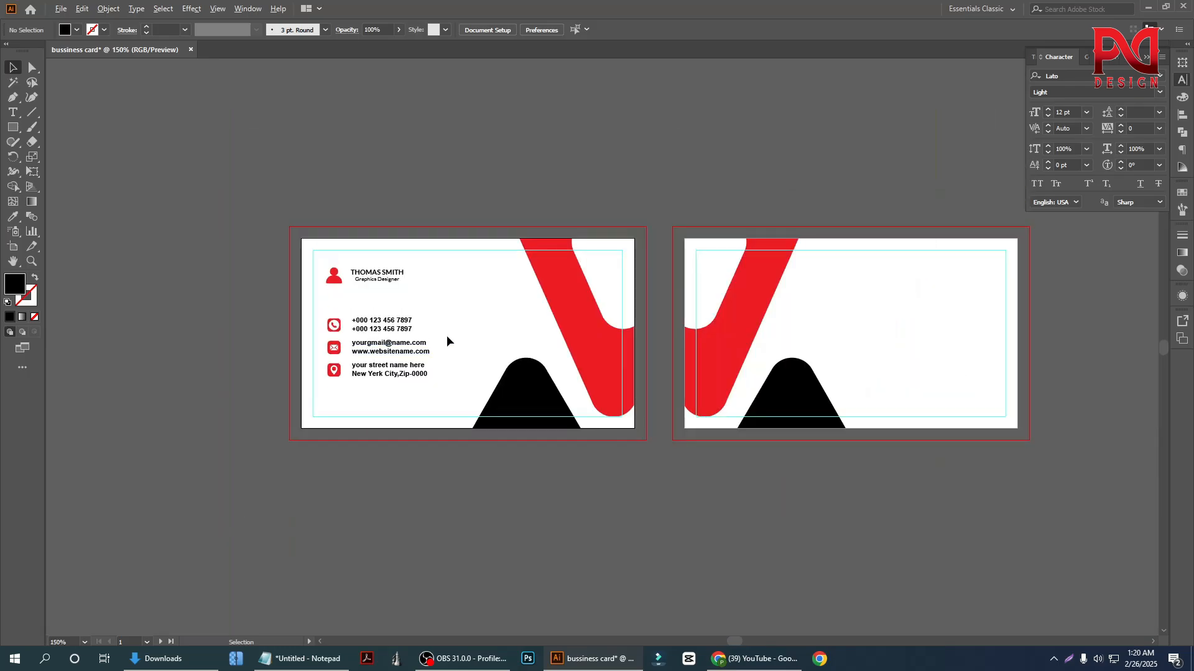
scroll(450, 335, up, 2)
scroll(351, 336, down, 1)
scroll(371, 352, down, 1)
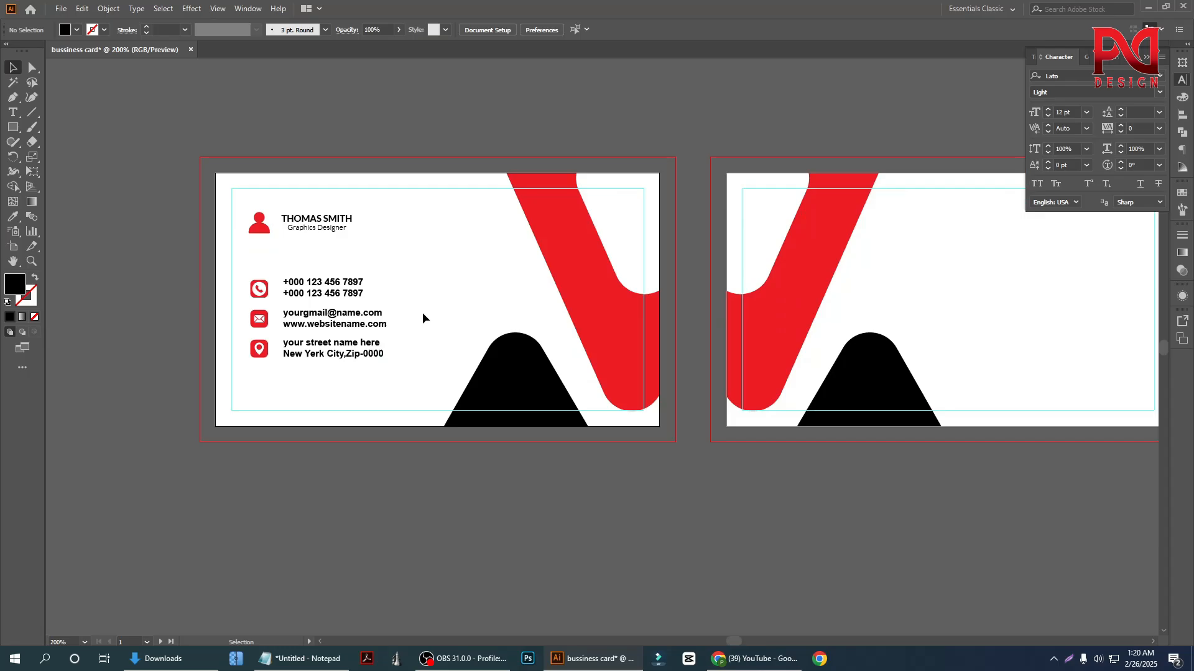
scroll(414, 319, down, 1)
scroll(414, 322, down, 1)
scroll(414, 322, up, 1)
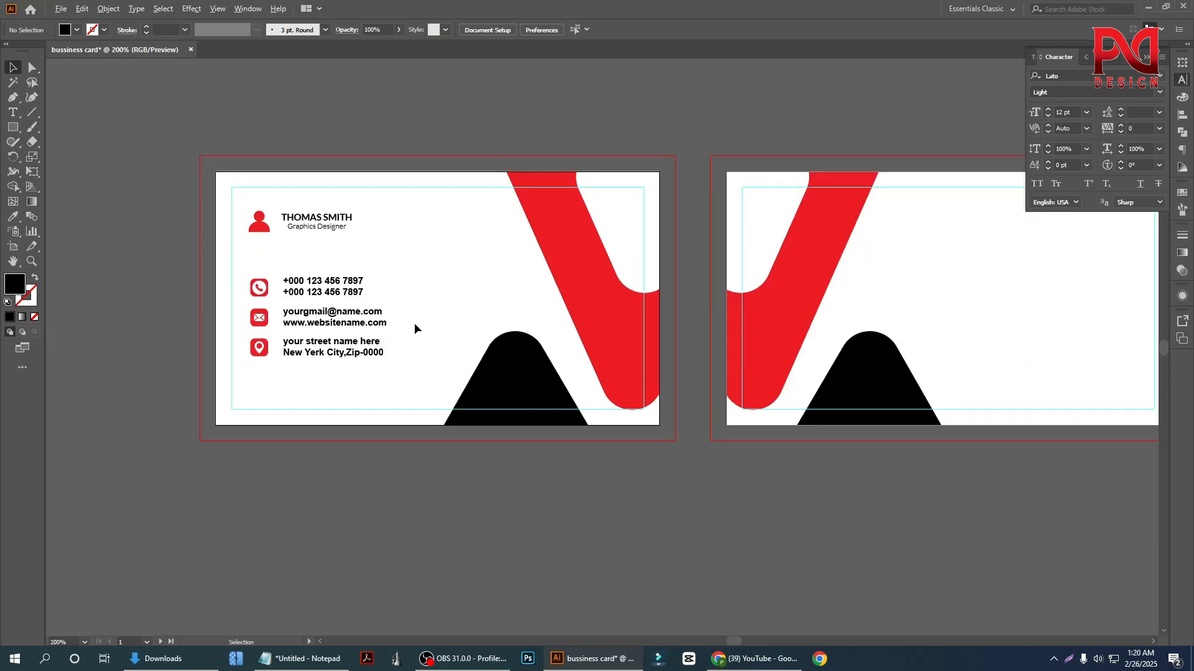
scroll(429, 314, up, 2)
scroll(431, 311, down, 1)
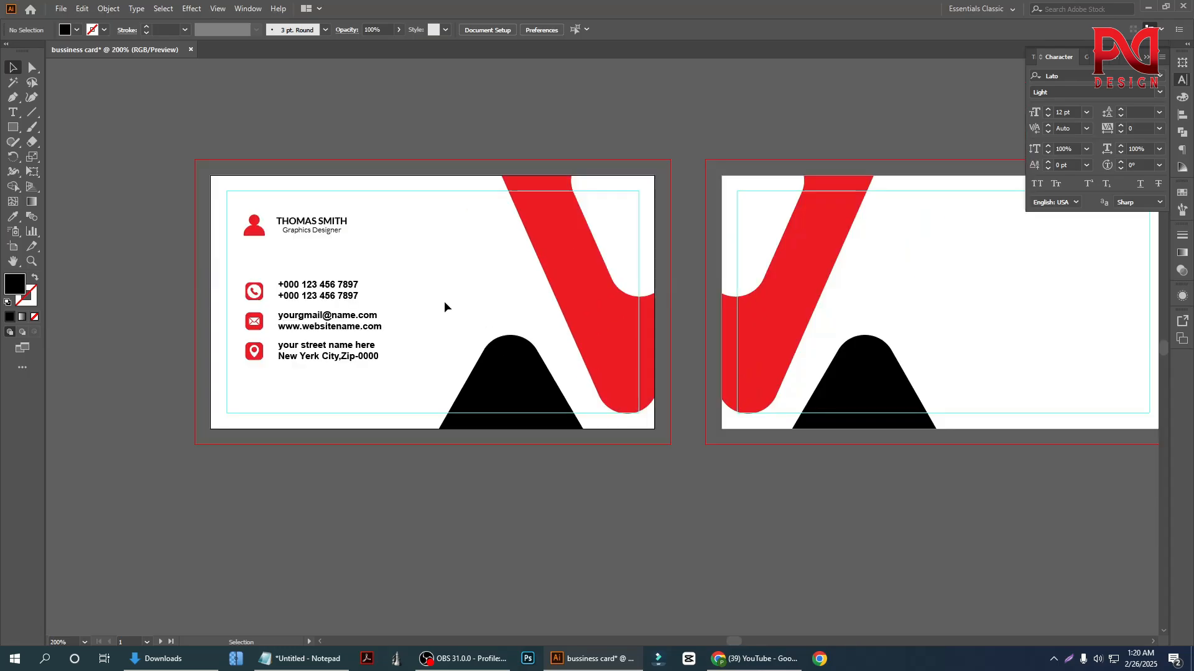
Draw a vertical line about 0.94 in long between the contact text and the red shape on the front card
click(31, 113)
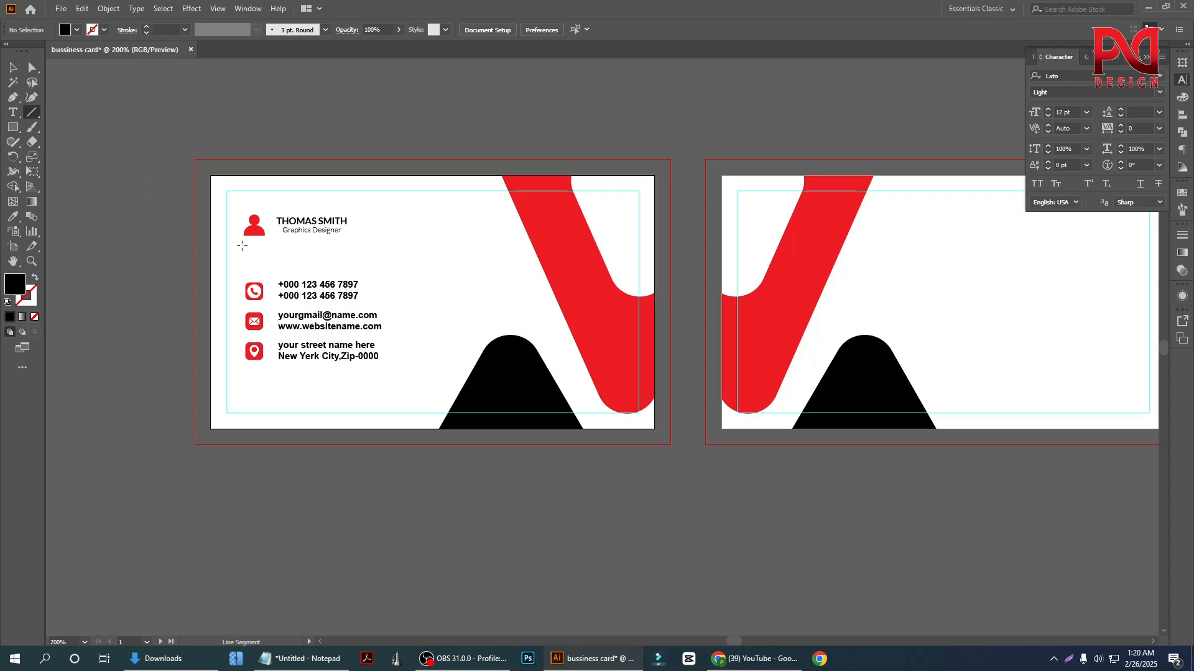
drag(253, 291, 396, 292)
scroll(379, 290, up, 1)
scroll(406, 293, up, 1)
drag(471, 184, 472, 417)
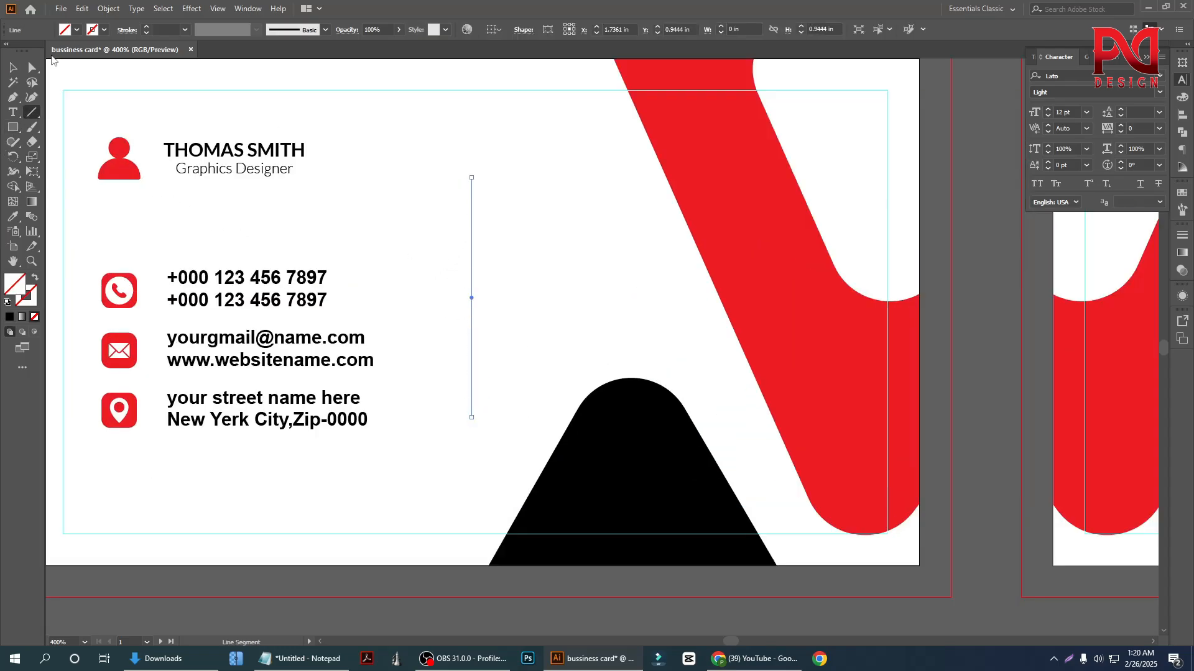
Give the vertical line a black 3 pt stroke
click(13, 67)
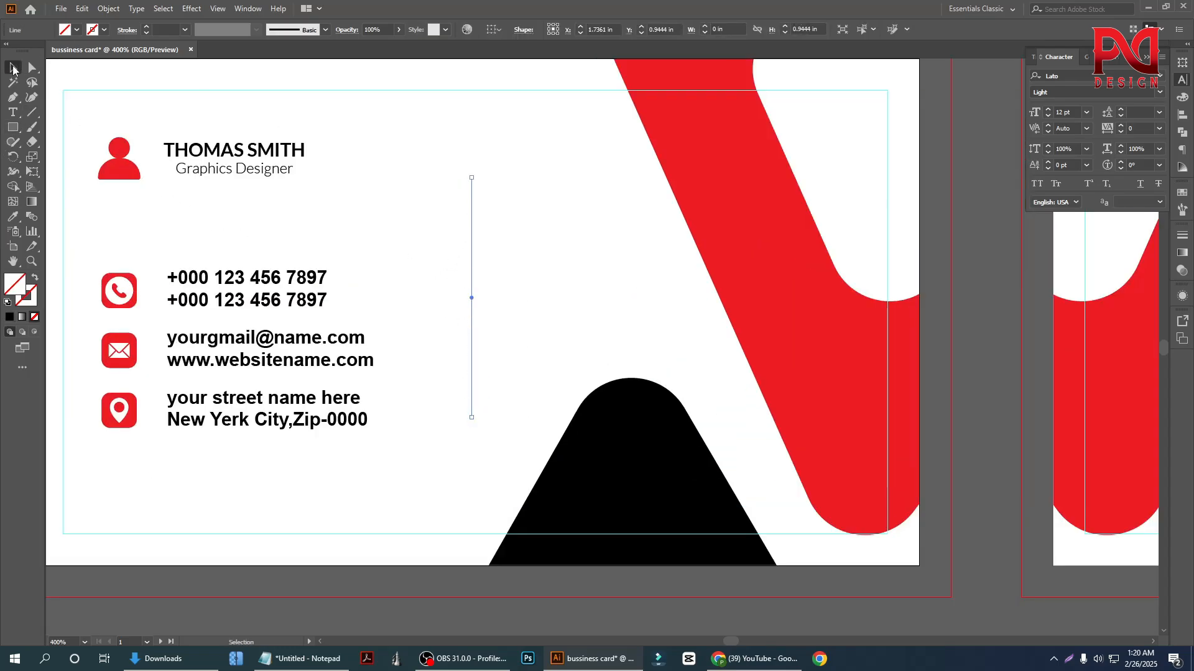
click(147, 27)
click(147, 27)
click(147, 26)
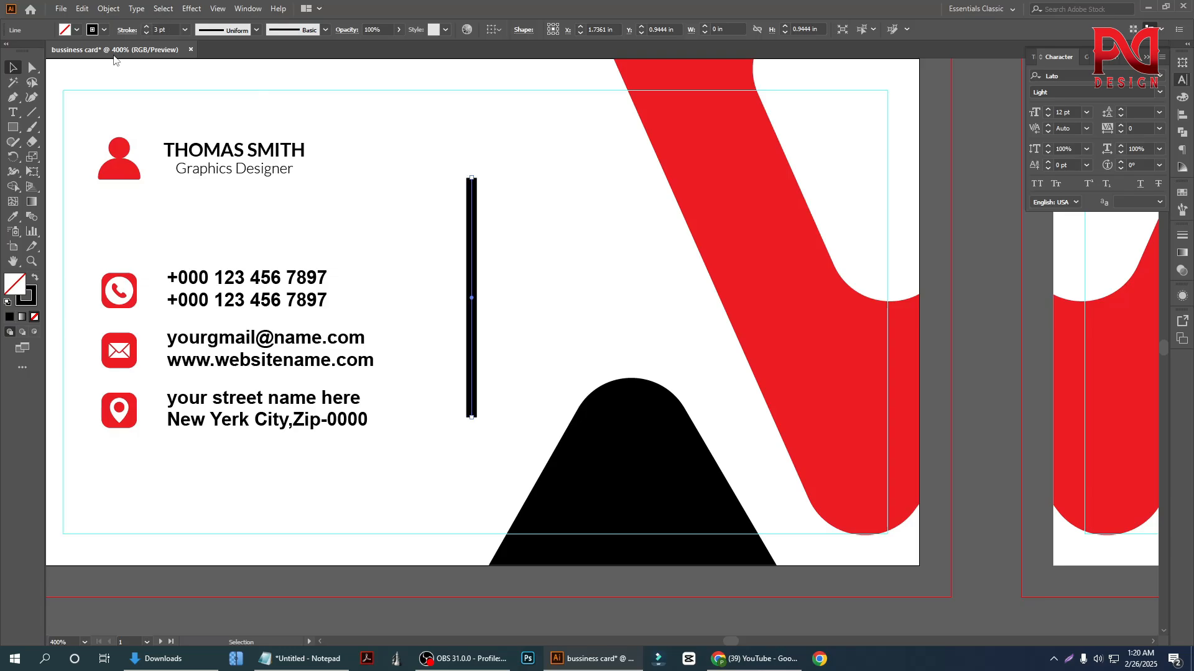
Make the vertical line dashed with round caps and round joins, a 0 pt dash and a 30 pt gap
click(123, 31)
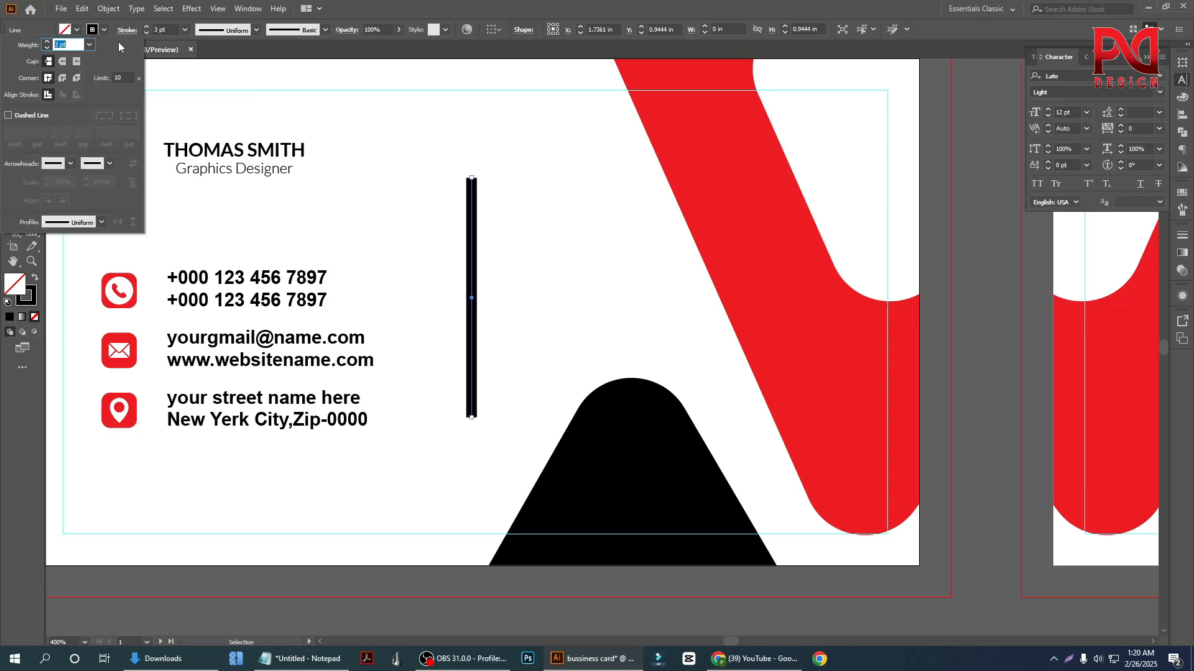
click(9, 116)
click(62, 61)
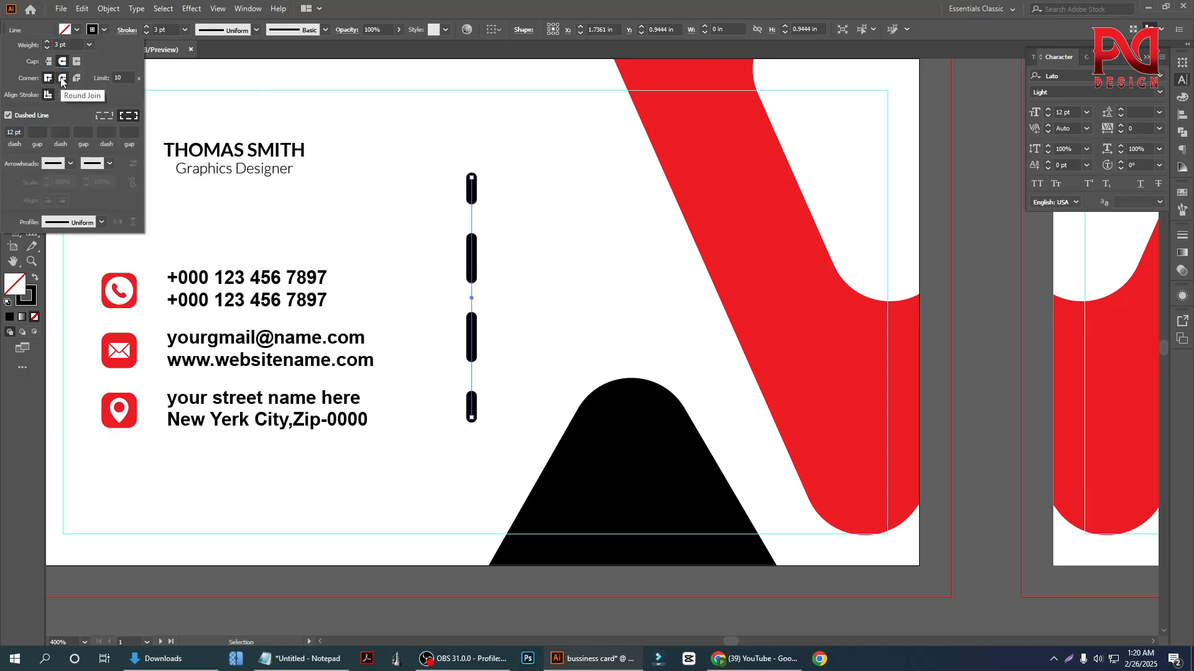
click(62, 79)
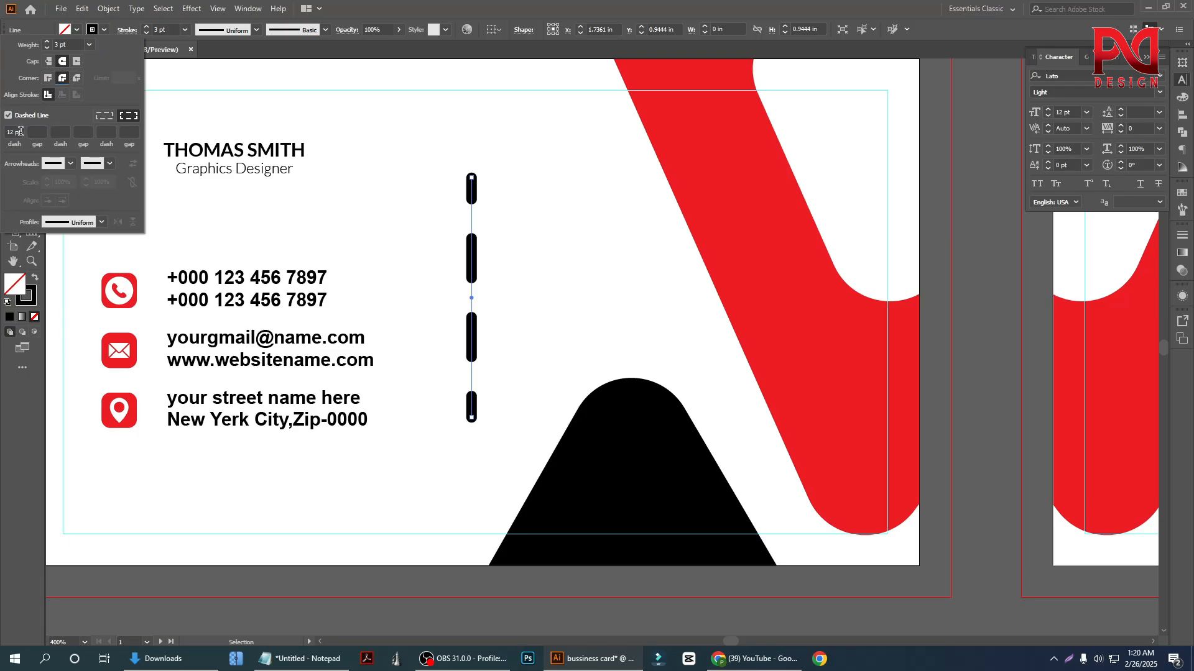
drag(20, 131, 3, 131)
text(0)
click(41, 130)
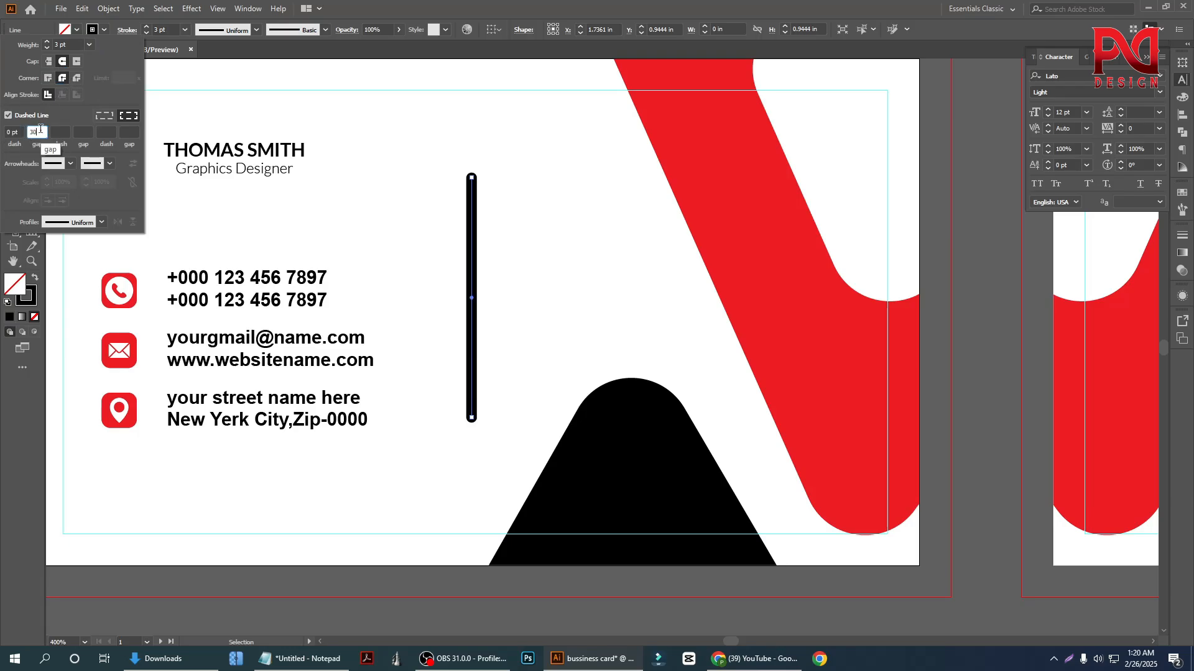
key(Return)
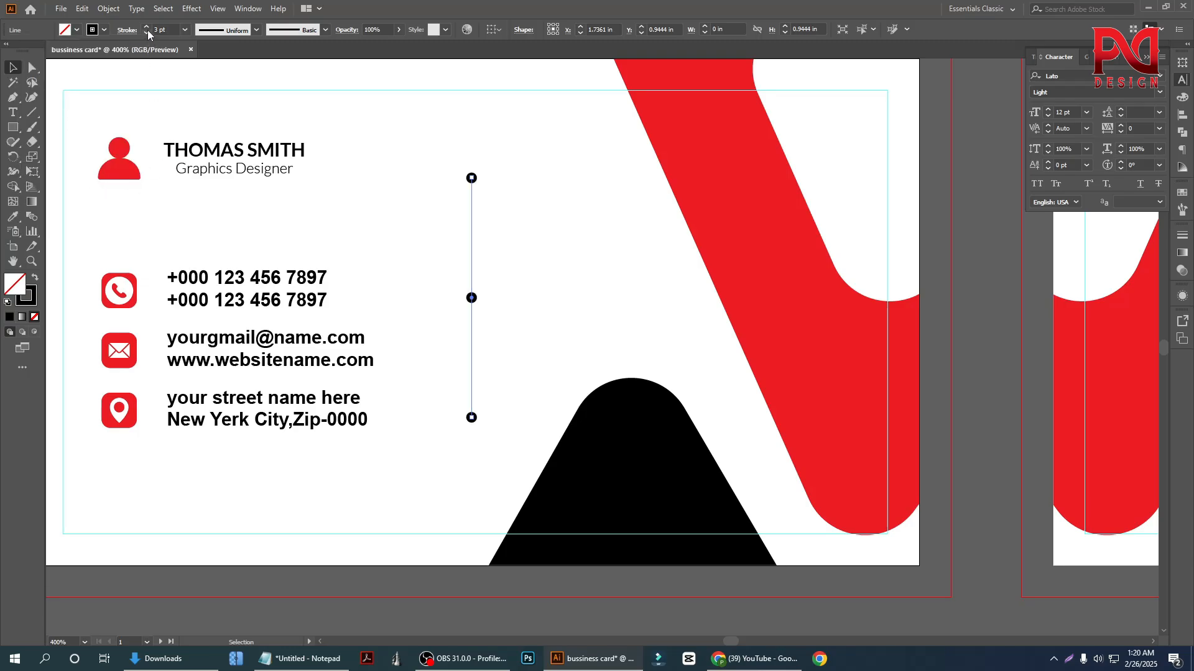
Set the dashed line's gap to 5 pt to form closely spaced dots
click(125, 31)
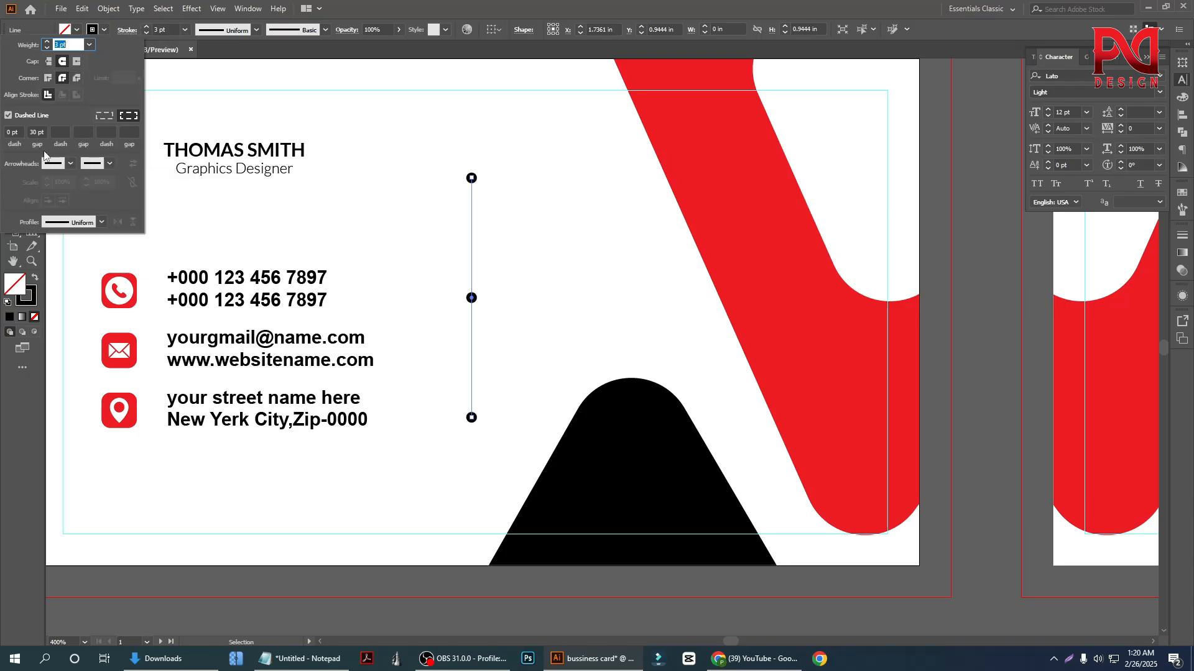
click(38, 131)
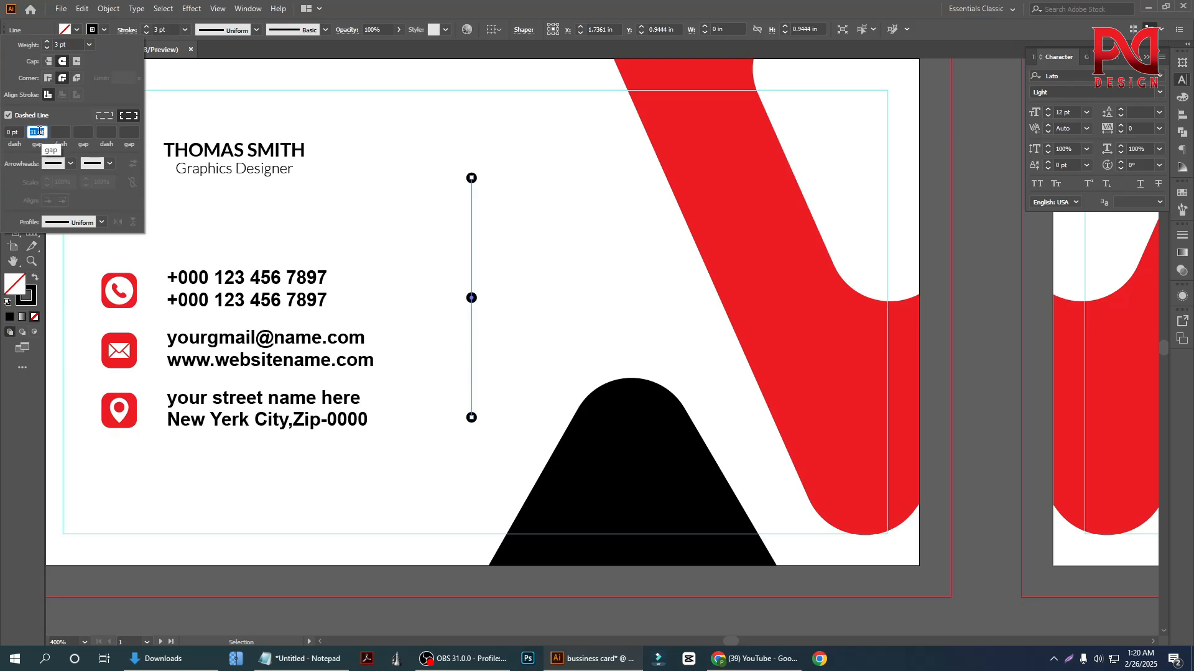
scroll(39, 131, down, 20)
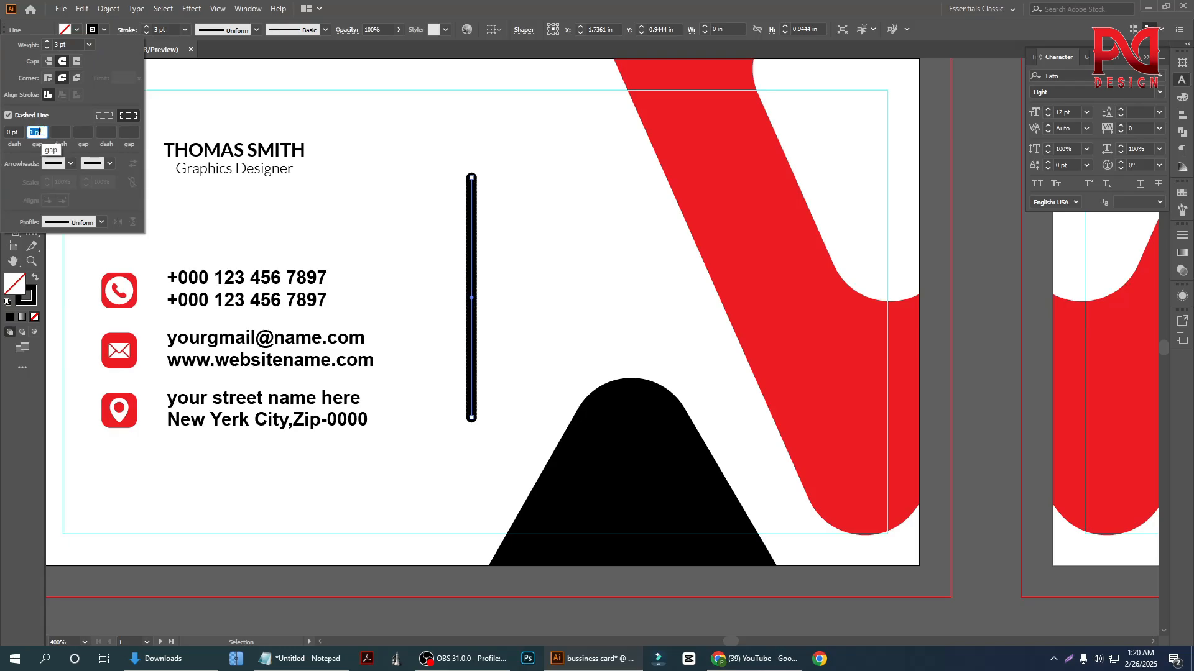
scroll(39, 131, up, 4)
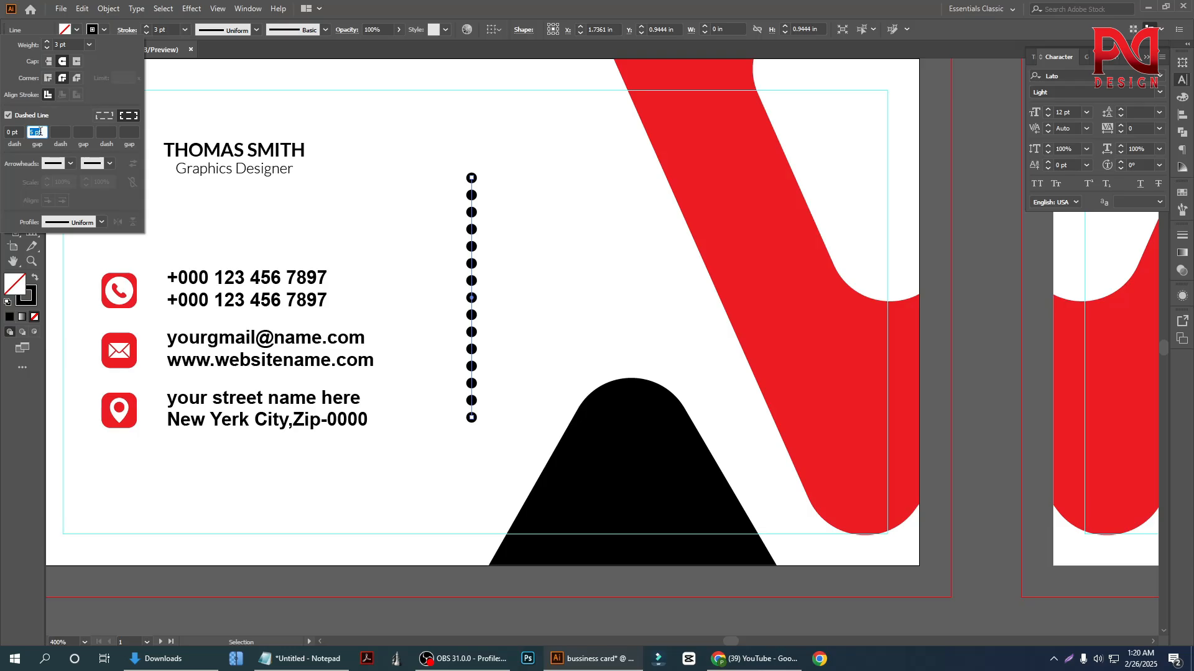
click(296, 201)
Apply the elliptical width profile to the dotted line so its dots taper towards both ends
click(215, 30)
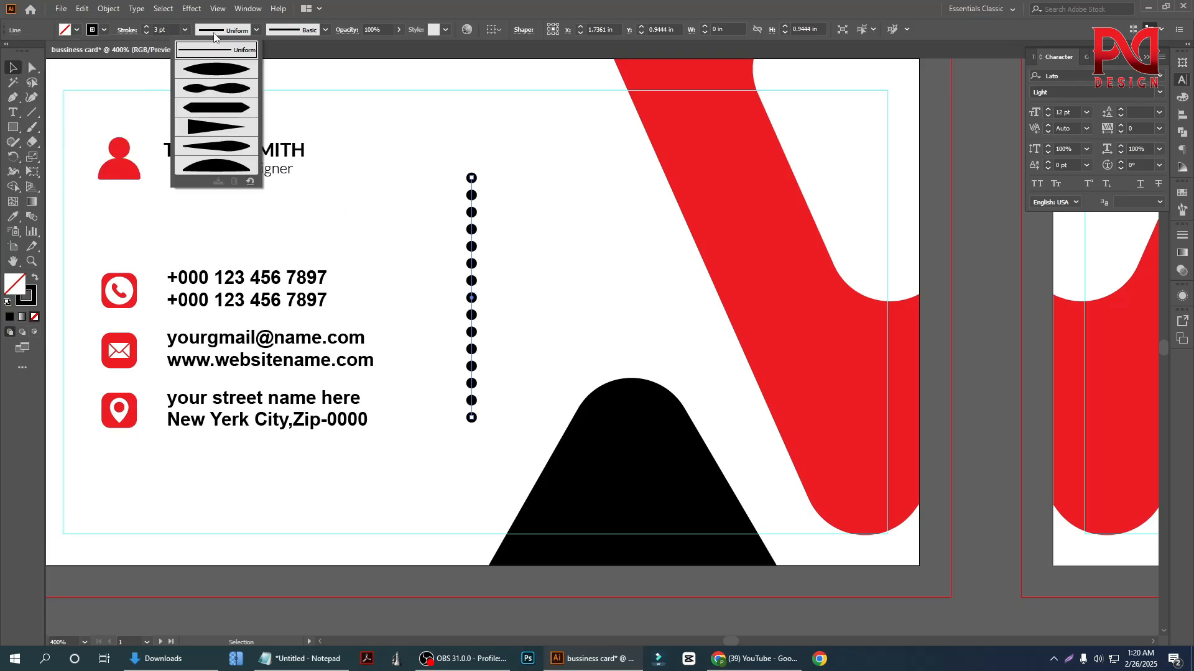
click(216, 69)
click(424, 280)
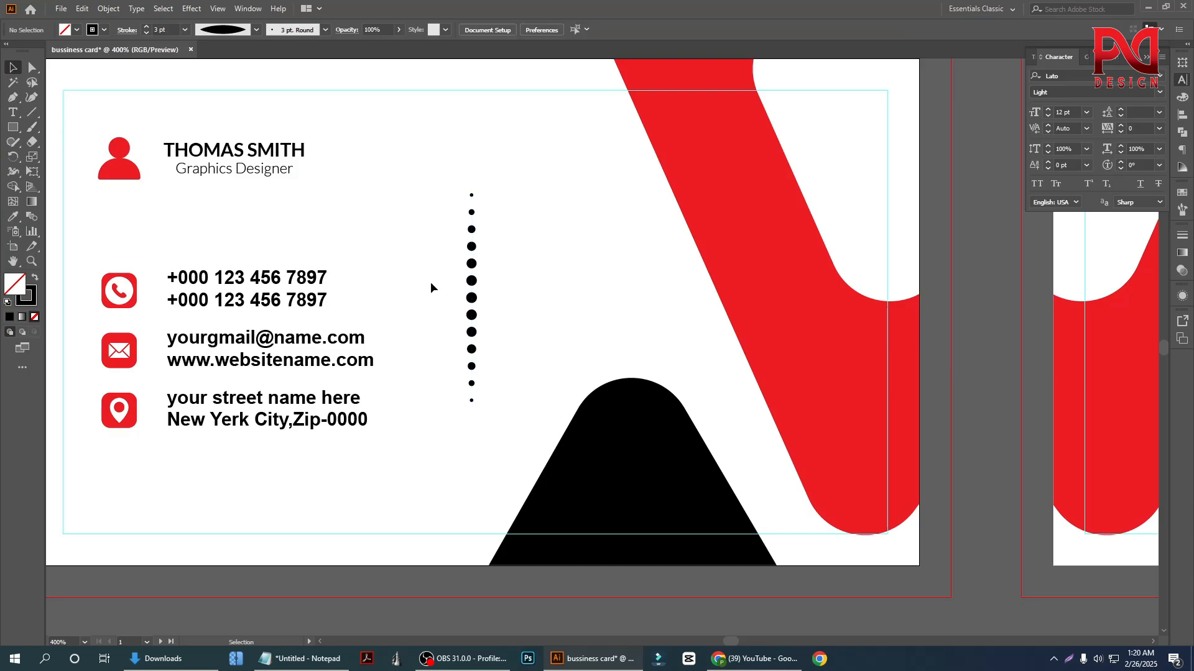
Move the dotted line about 0.09 in closer to the contact text and set its stroke to 2 pt
scroll(493, 295, down, 2)
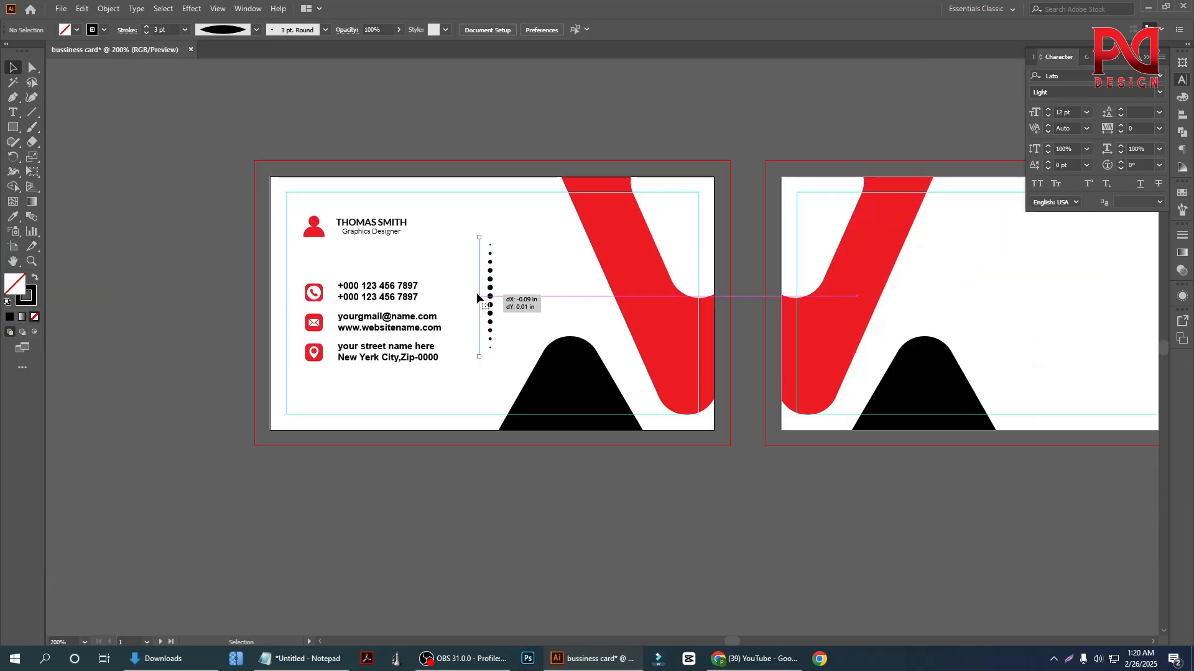
click(482, 298)
scroll(482, 299, up, 1)
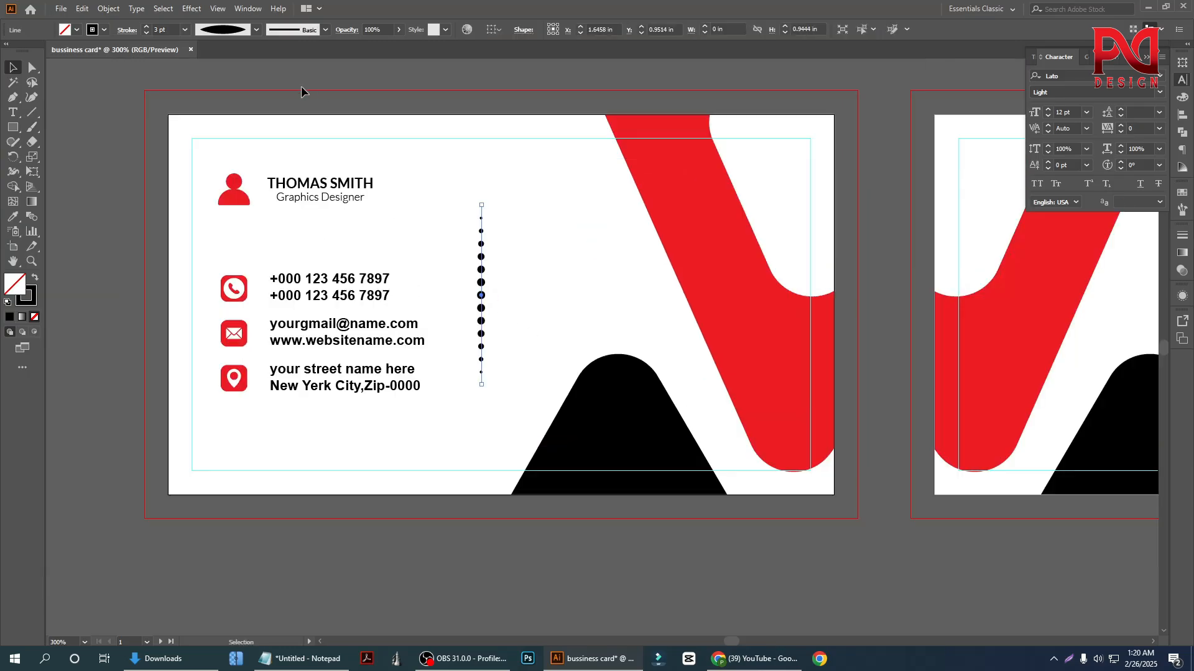
click(147, 34)
click(147, 35)
click(148, 24)
click(148, 25)
click(556, 305)
scroll(508, 322, up, 2)
scroll(507, 322, down, 1)
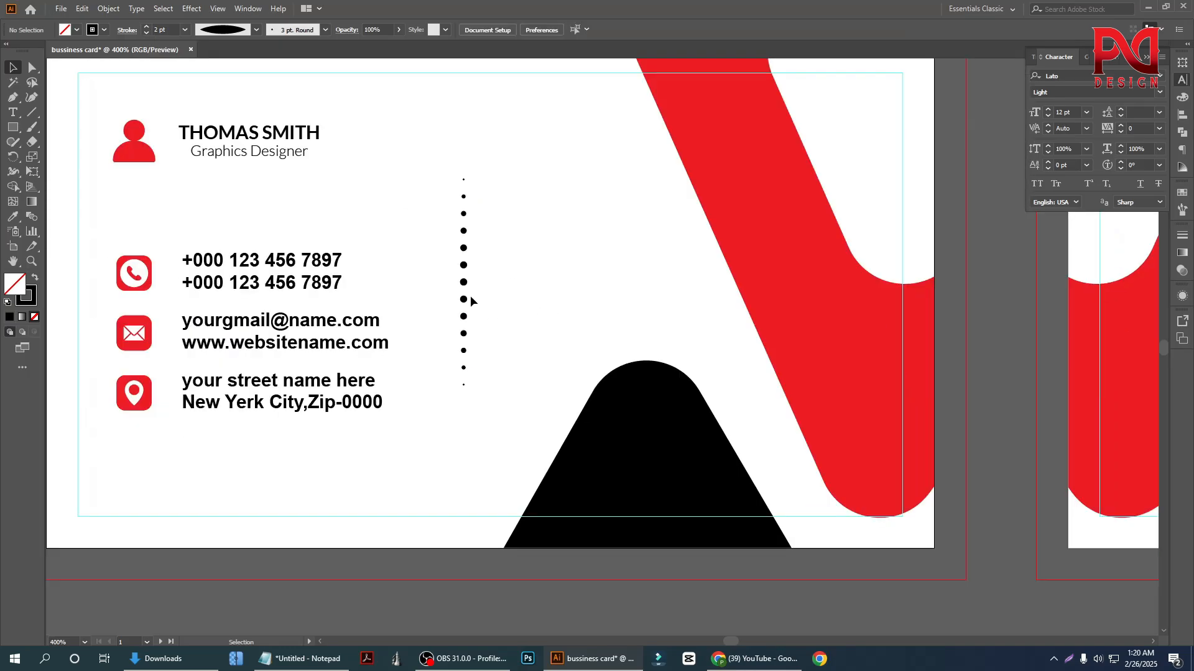
Reposition the dotted line beside the contact text at about X 1.63 in, Y 0.92 in
scroll(497, 281, down, 5)
drag(496, 277, 233, 318)
scroll(248, 304, up, 2)
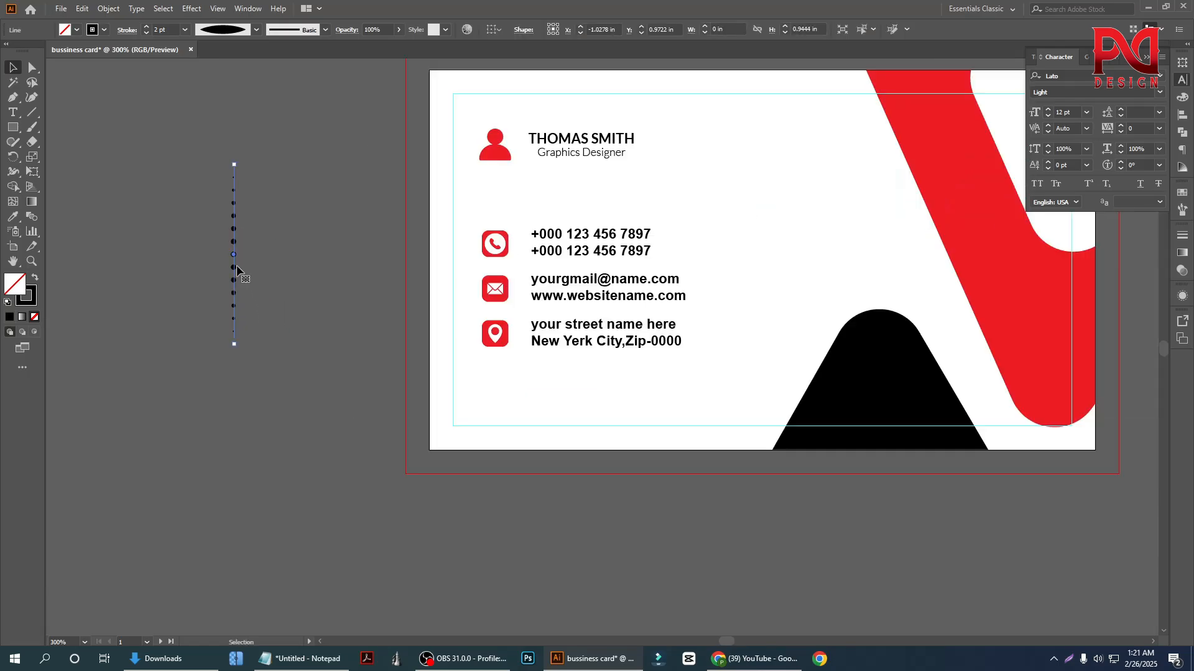
drag(235, 268, 741, 274)
scroll(784, 261, up, 2)
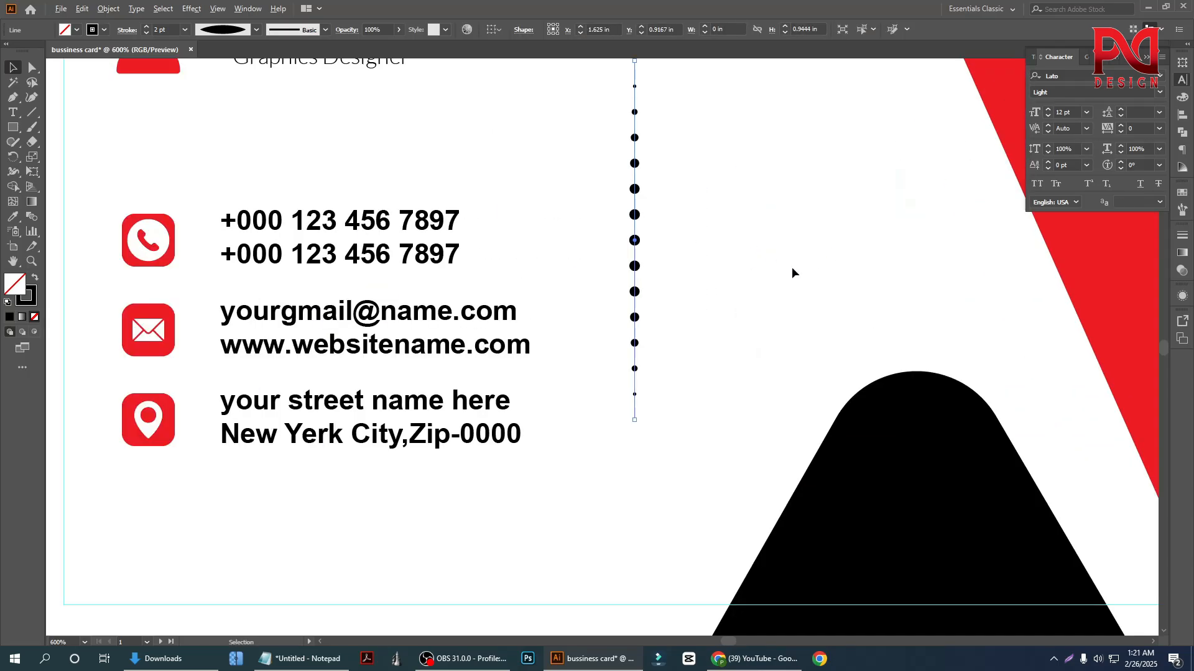
Copy the dotted line about 0.06 in towards the red shape and repeat the copy to build a 14-column dot grid
click(651, 273)
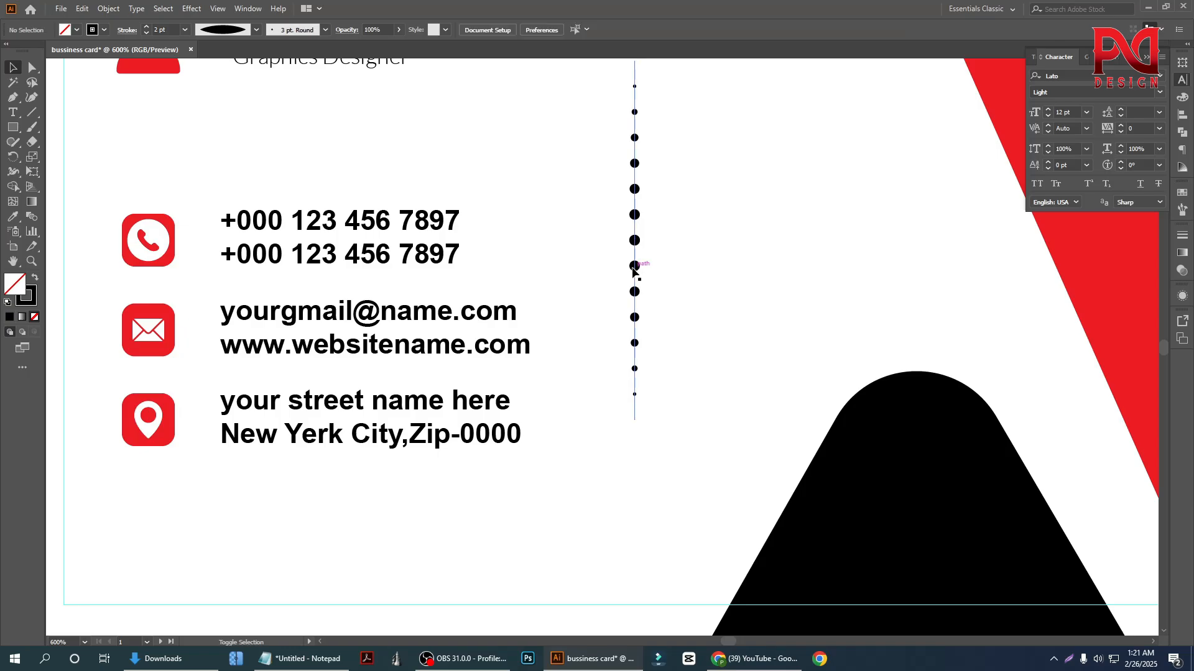
drag(635, 268, 659, 271)
scroll(548, 312, down, 2)
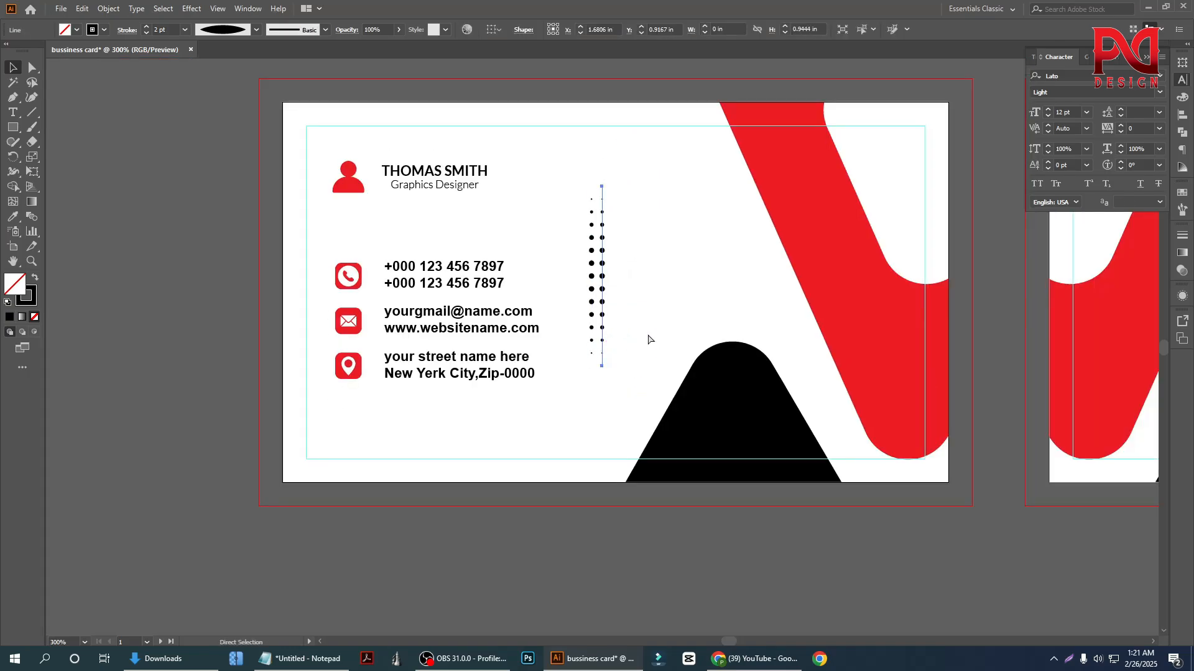
key(ctrl+d)
key(ctrl+d)
key(ctrl+d)
key(ctrl+d)
key(ctrl+d)
key(ctrl+d)
key(ctrl+d)
key(ctrl+d)
key(ctrl+d)
key(ctrl+d)
key(ctrl+d)
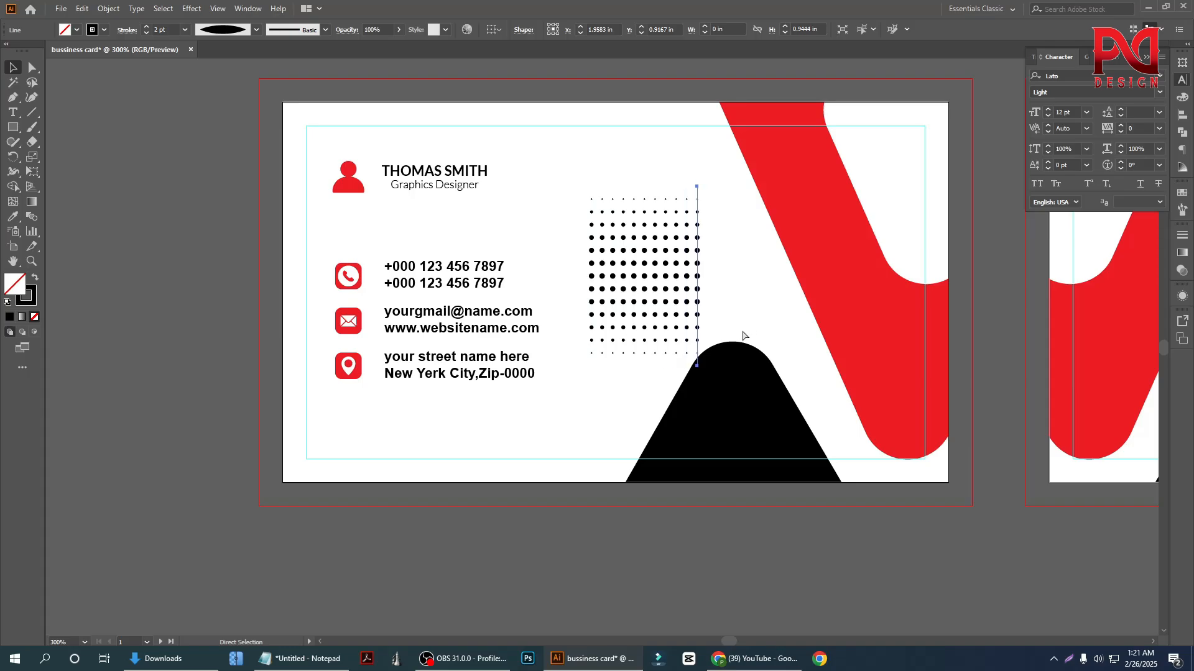
key(ctrl+d)
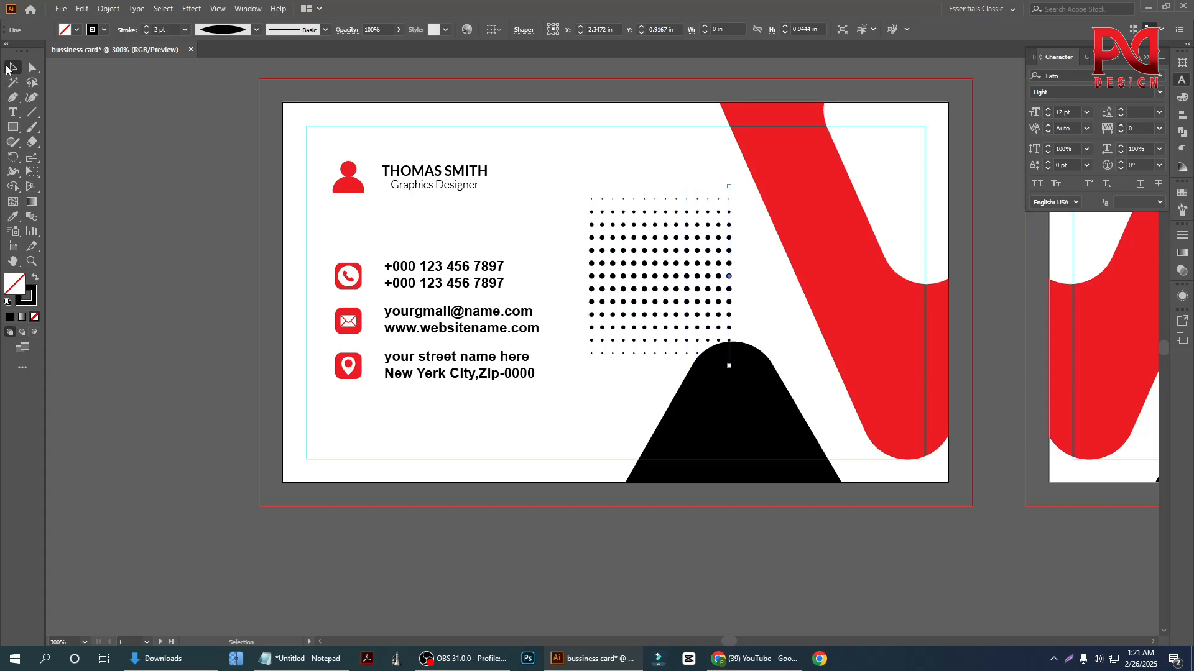
Group all the dotted columns into one dot grid
drag(566, 225, 732, 289)
right_click(671, 264)
click(701, 338)
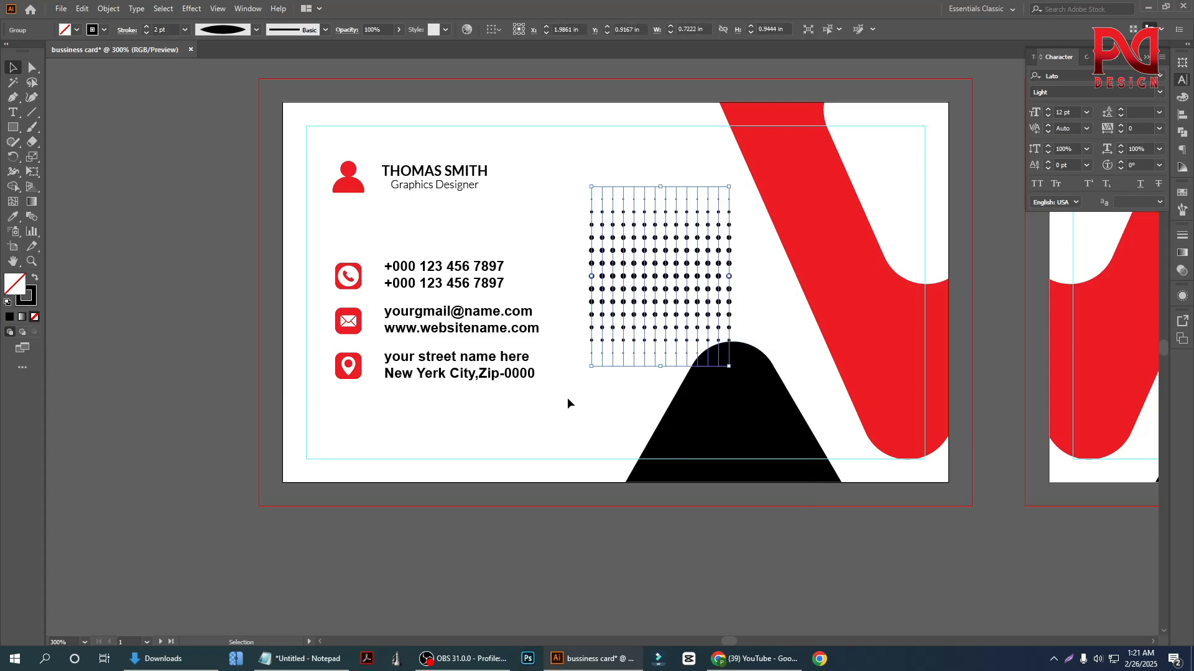
click(563, 400)
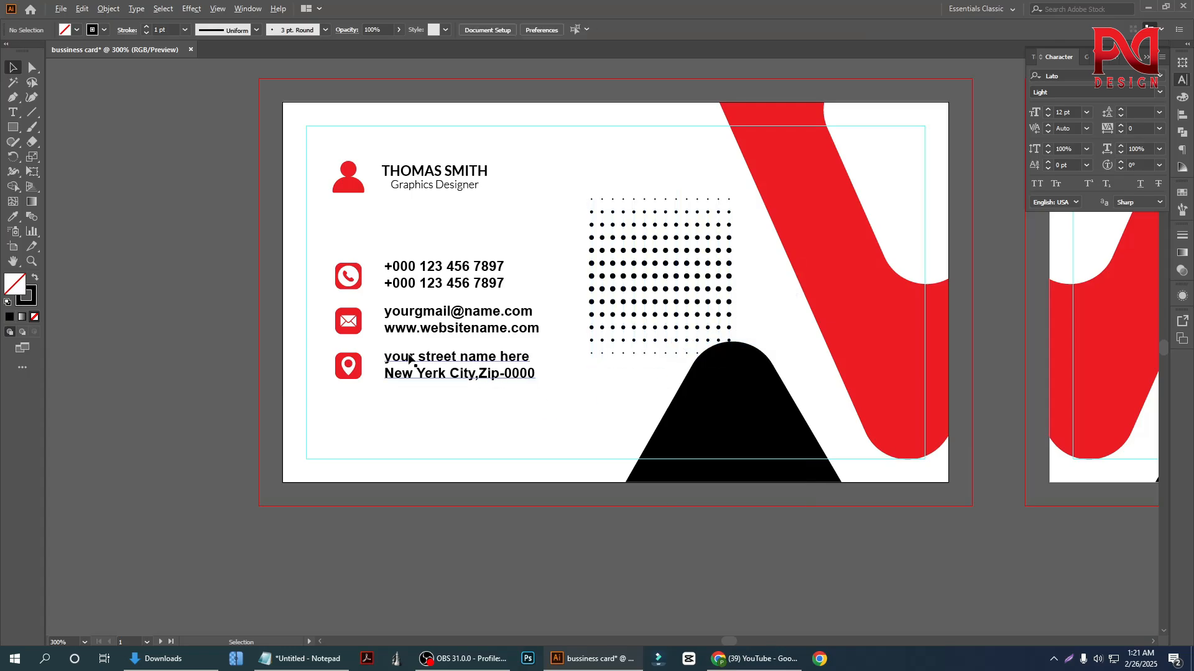
Set the dot grid's stroke weight to 1 pt
scroll(408, 359, down, 2)
scroll(614, 357, down, 1)
scroll(620, 355, up, 1)
scroll(505, 336, down, 1)
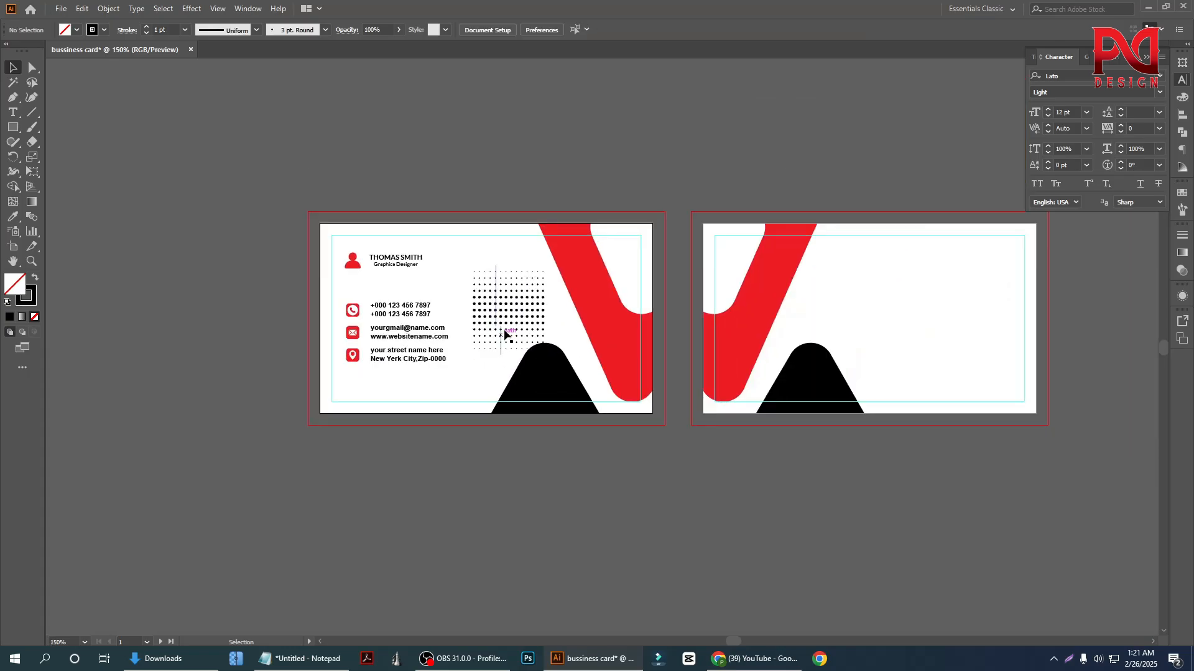
click(505, 336)
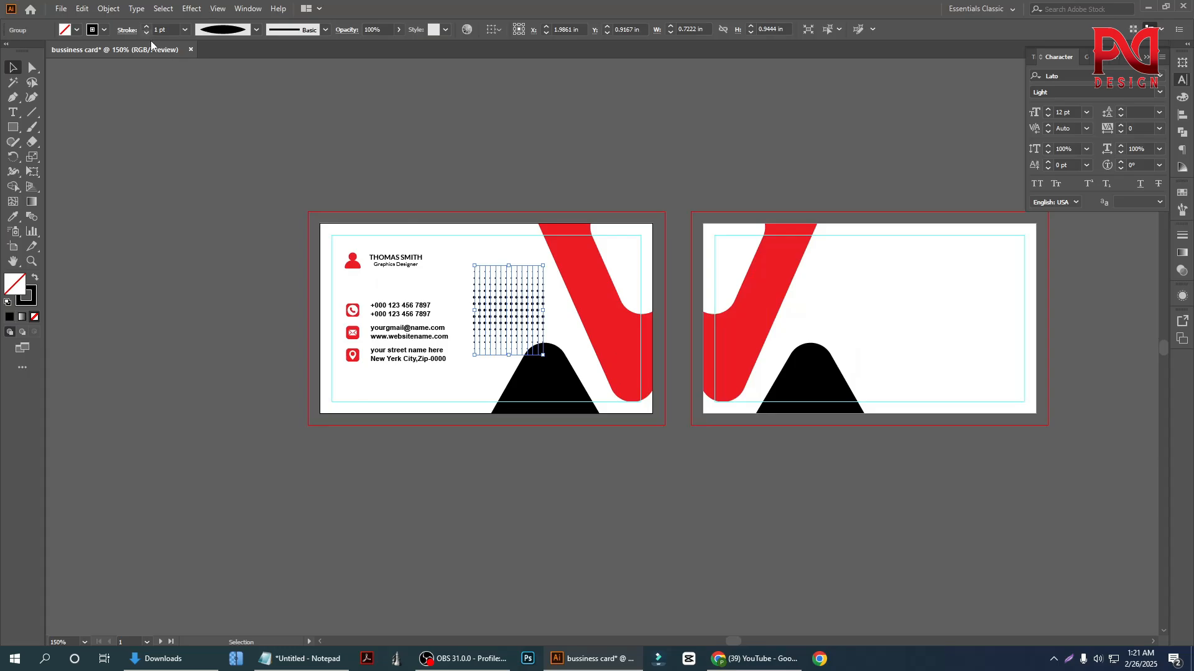
click(189, 239)
Try the dot grid enlarged to about 1.35 × 1.76 in over the front card's red and black shapes
scroll(197, 391, down, 1)
scroll(585, 399, up, 1)
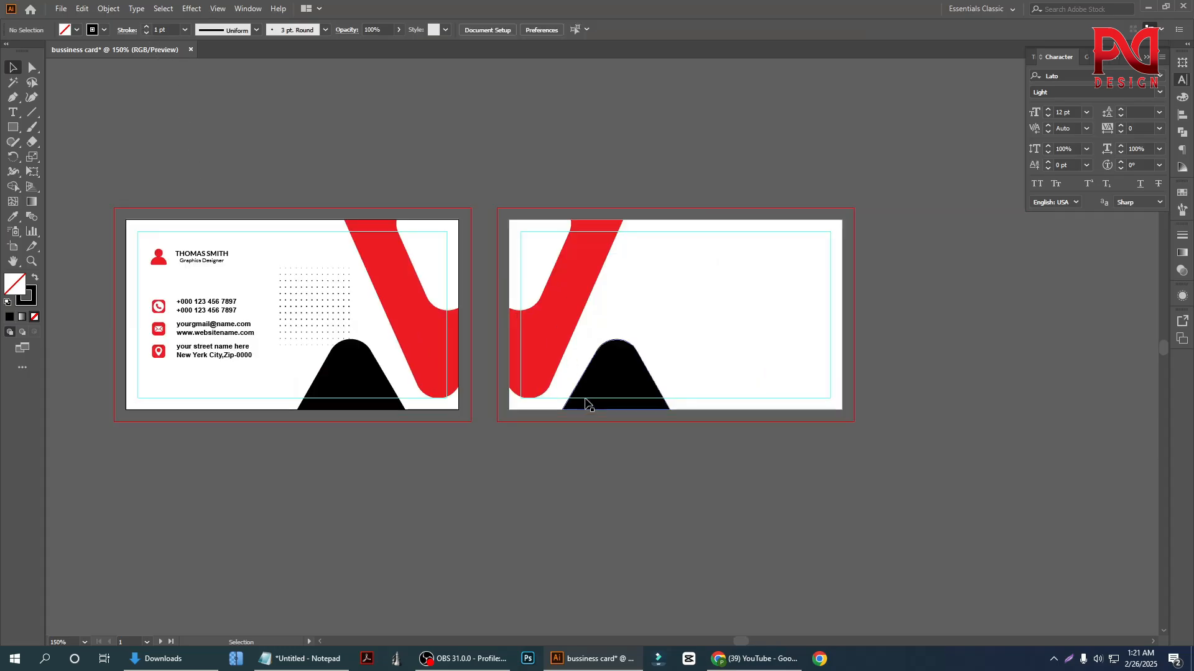
scroll(586, 399, down, 1)
click(311, 297)
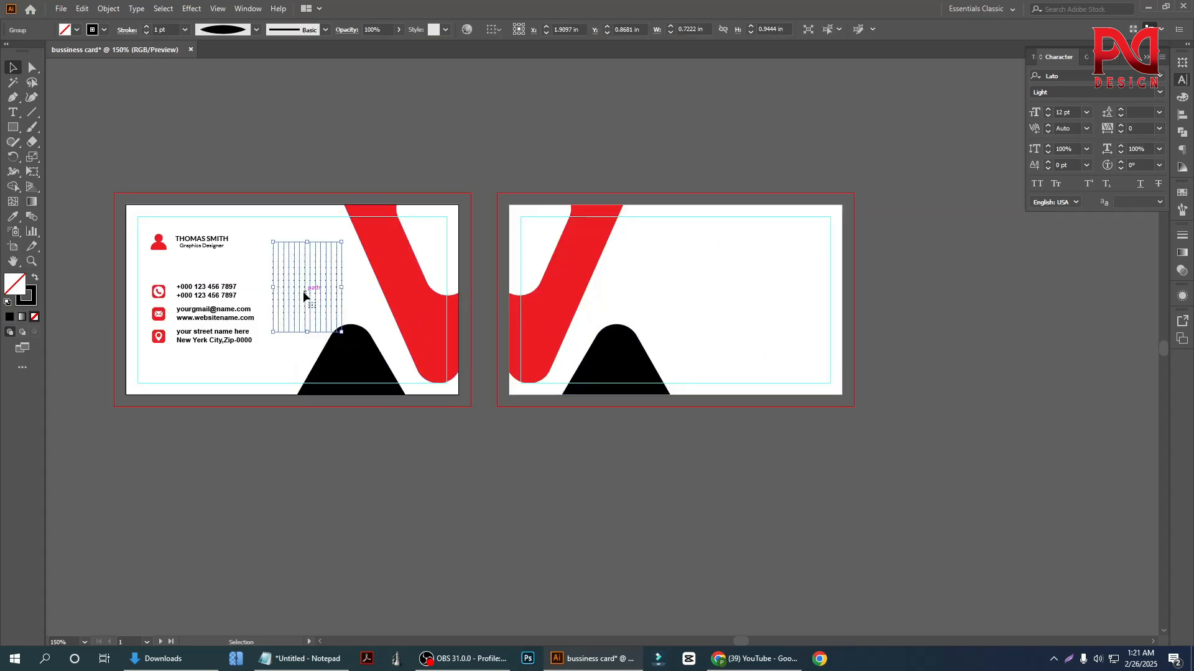
drag(350, 329, 371, 370)
click(387, 446)
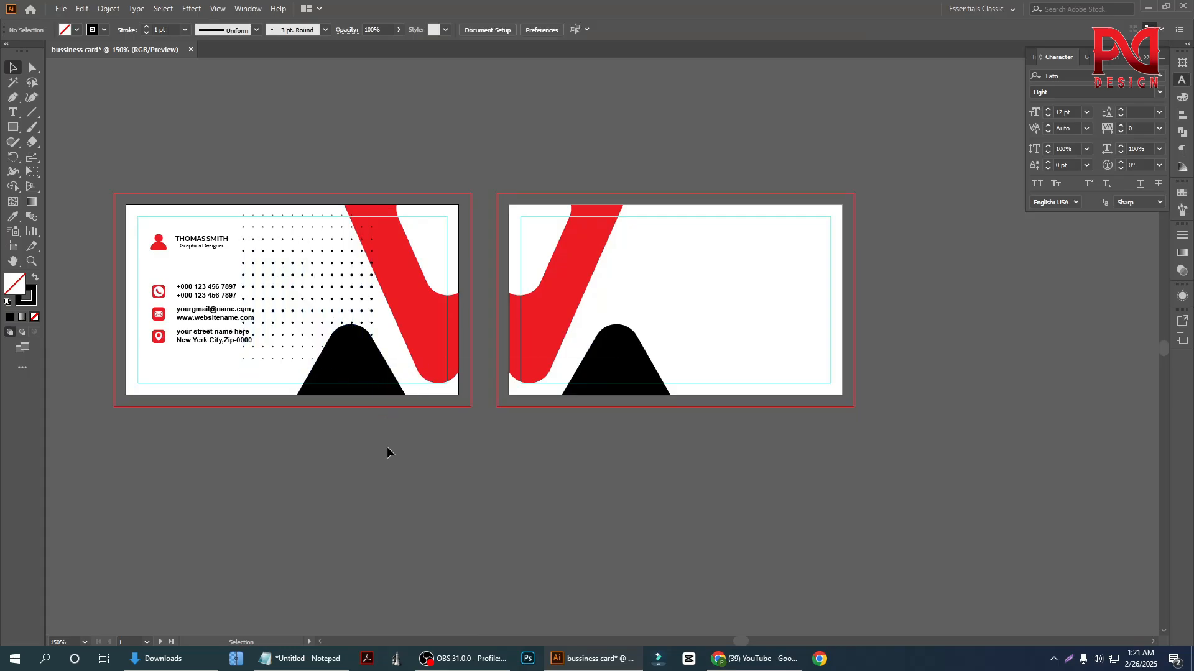
scroll(393, 405, down, 1)
scroll(348, 354, up, 1)
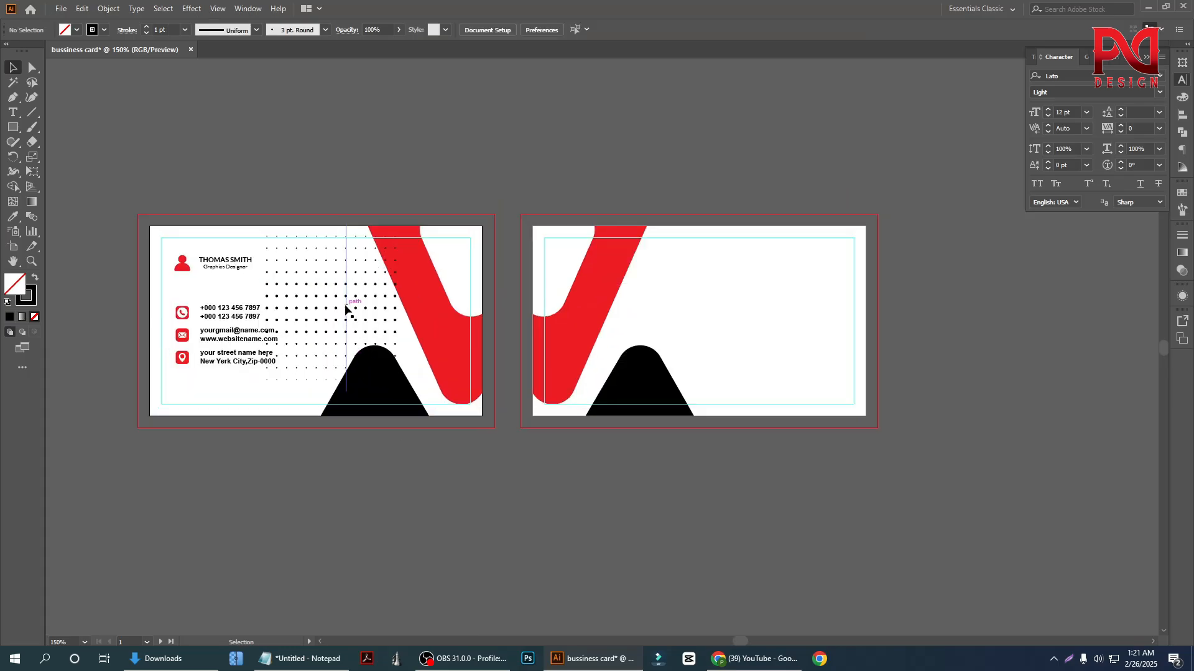
drag(356, 307, 444, 325)
click(423, 491)
Shrink the dot grid to about 0.63 × 0.82 in and place it between the contact text and the red shape
scroll(498, 433, down, 1)
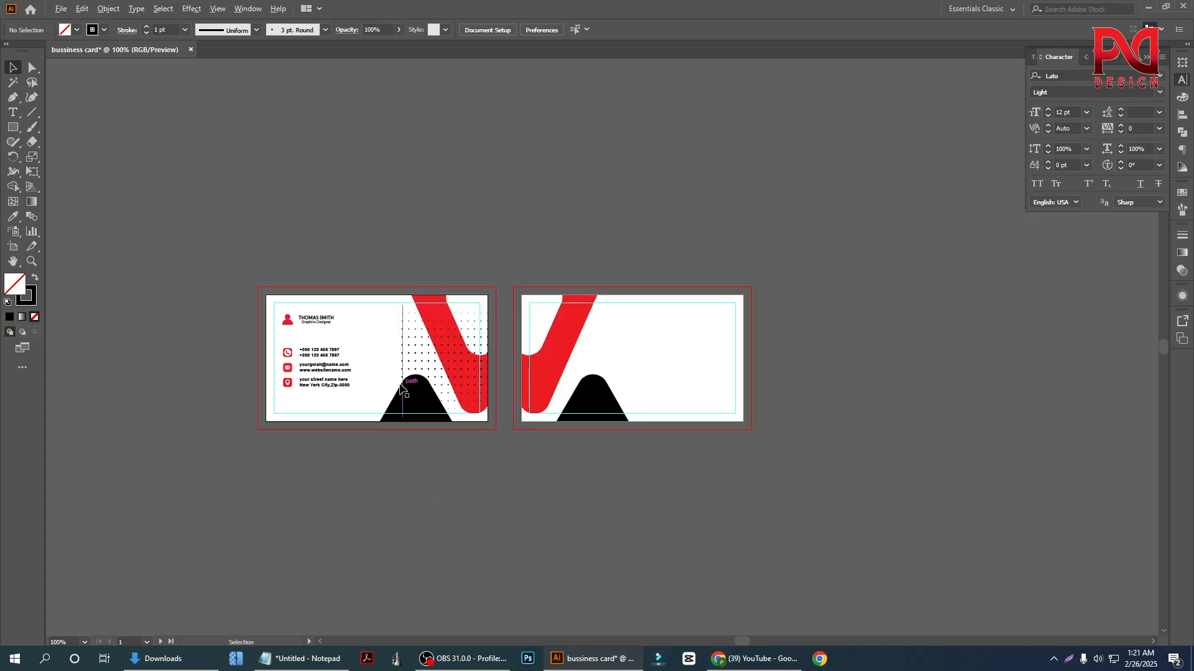
scroll(398, 383, up, 1)
click(411, 356)
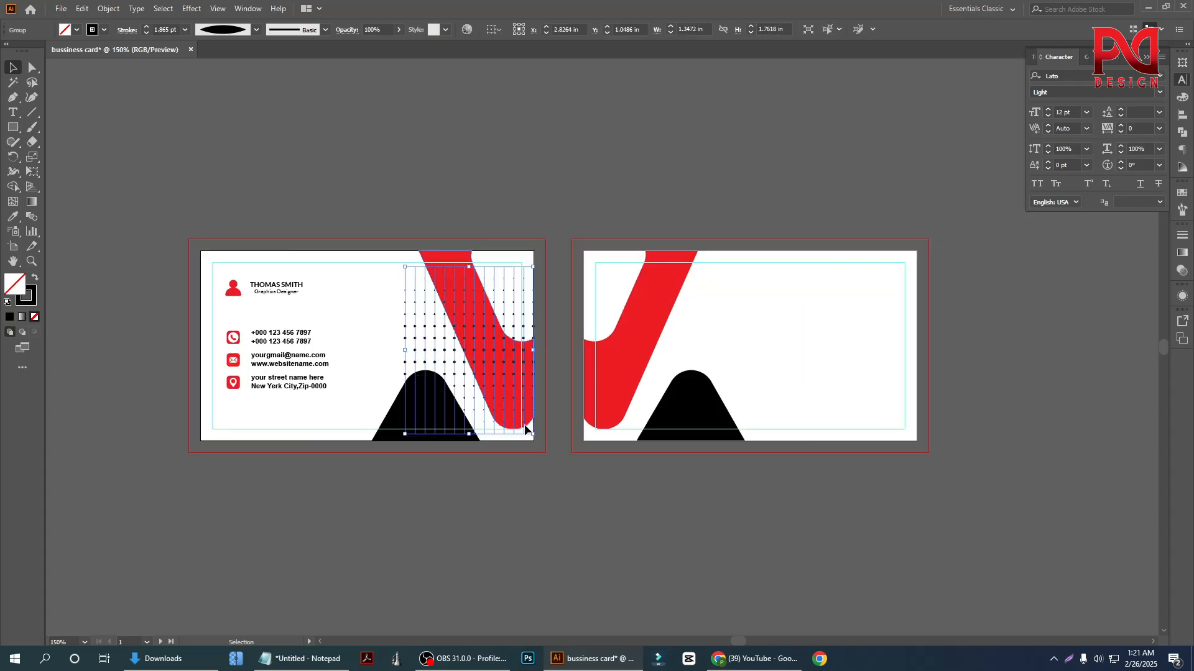
mouse_move(533, 433)
mouse_down()
mouse_move(499, 389)
mouse_move(387, 352)
mouse_up()
click(424, 458)
scroll(295, 382, up, 1)
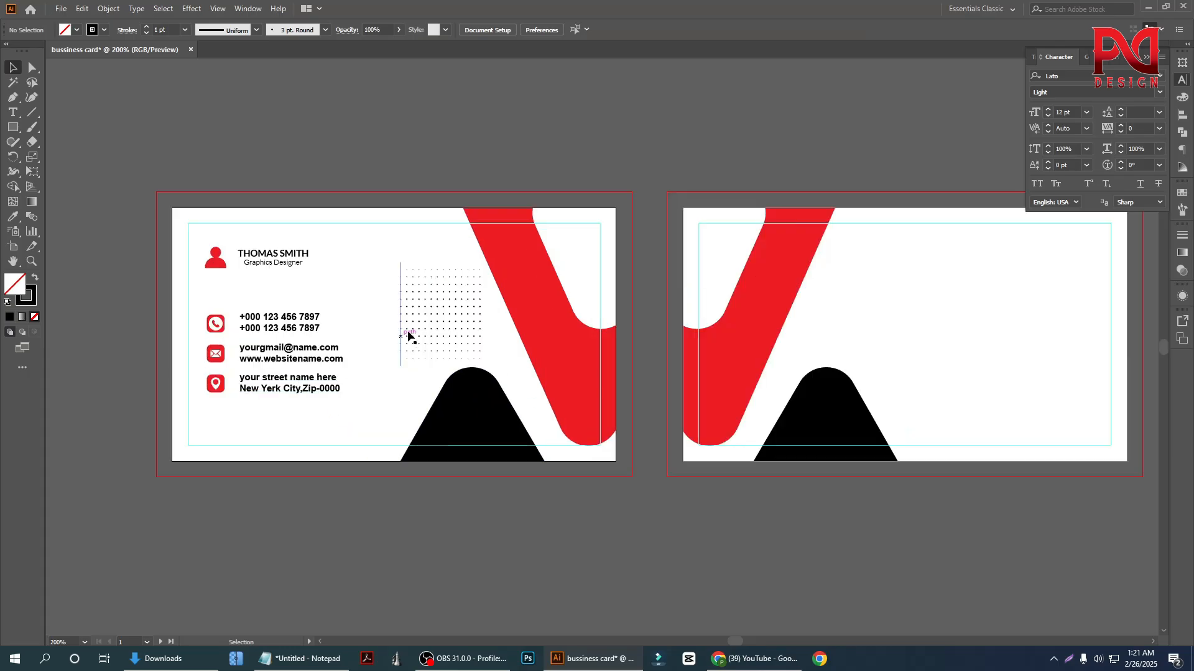
click(408, 325)
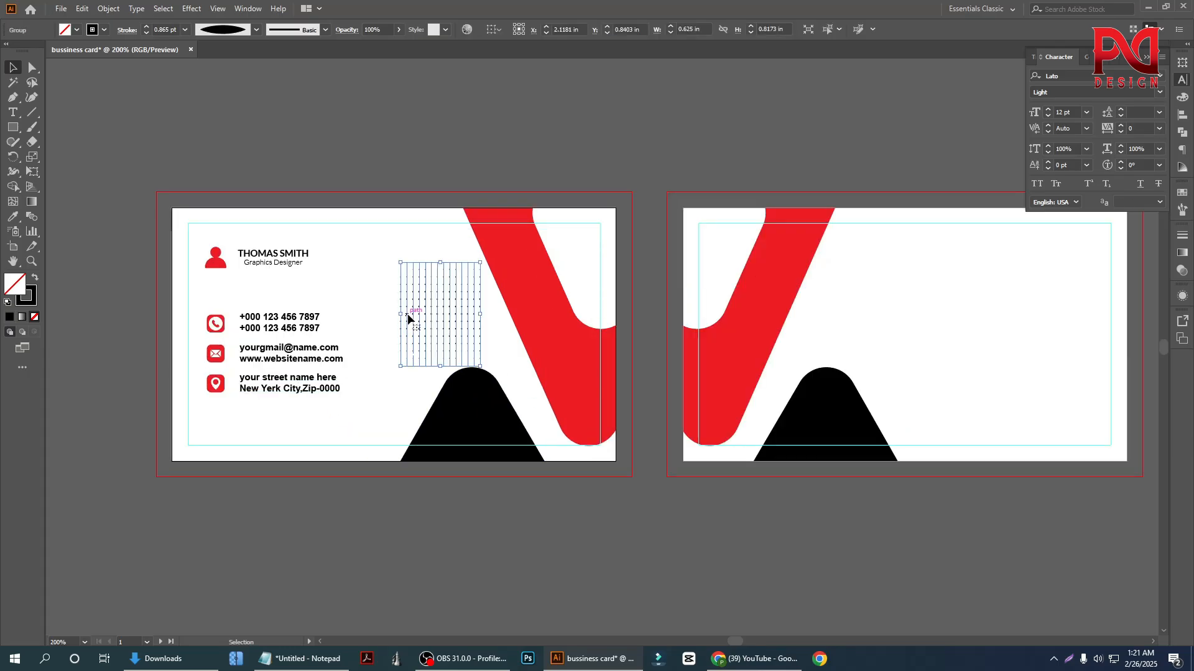
click(378, 385)
Duplicate the dot grid onto the empty white area of the back card
scroll(298, 435, down, 1)
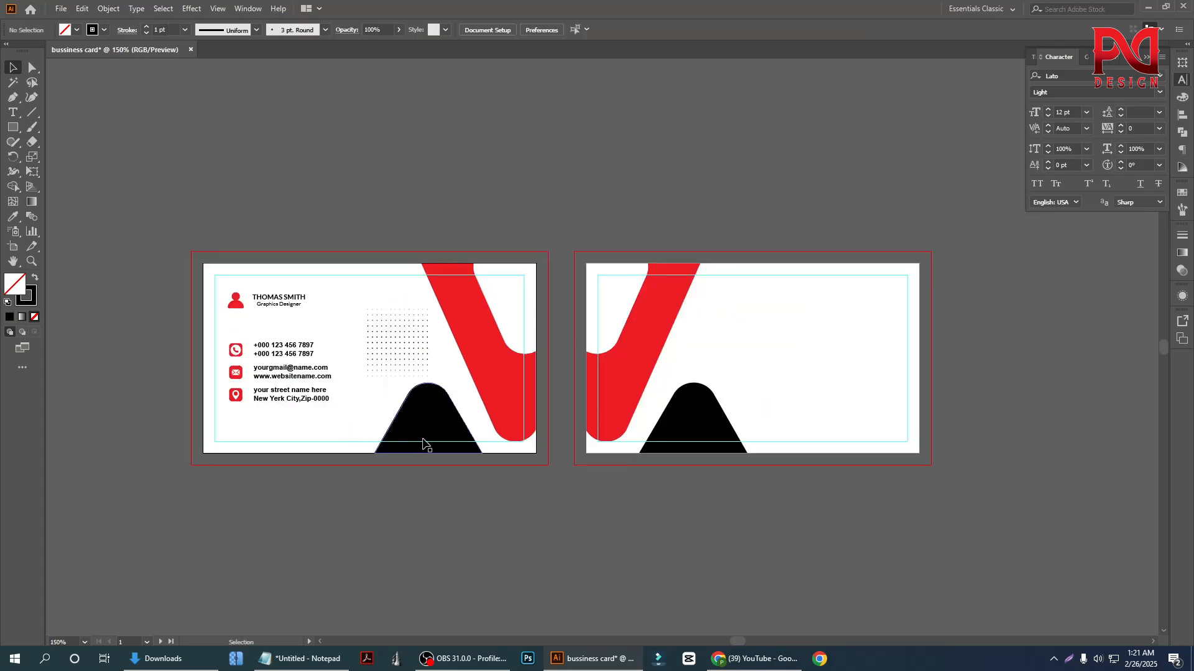
drag(395, 345, 810, 350)
click(946, 383)
scroll(969, 383, down, 1)
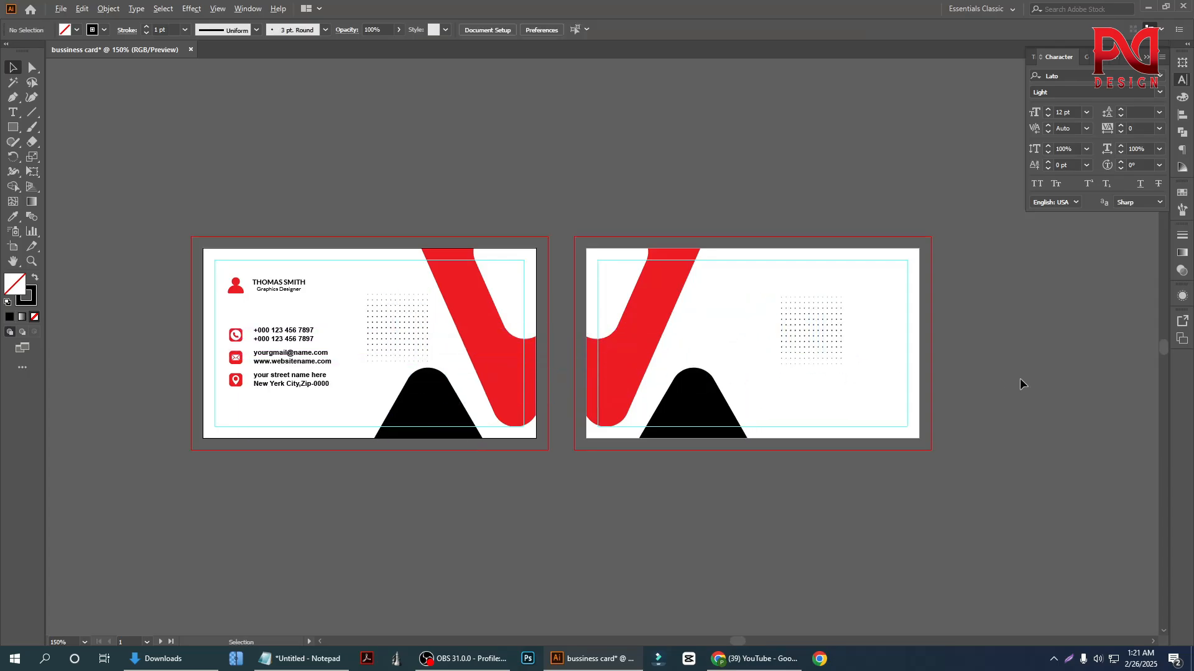
scroll(1020, 378, up, 1)
scroll(1016, 375, up, 1)
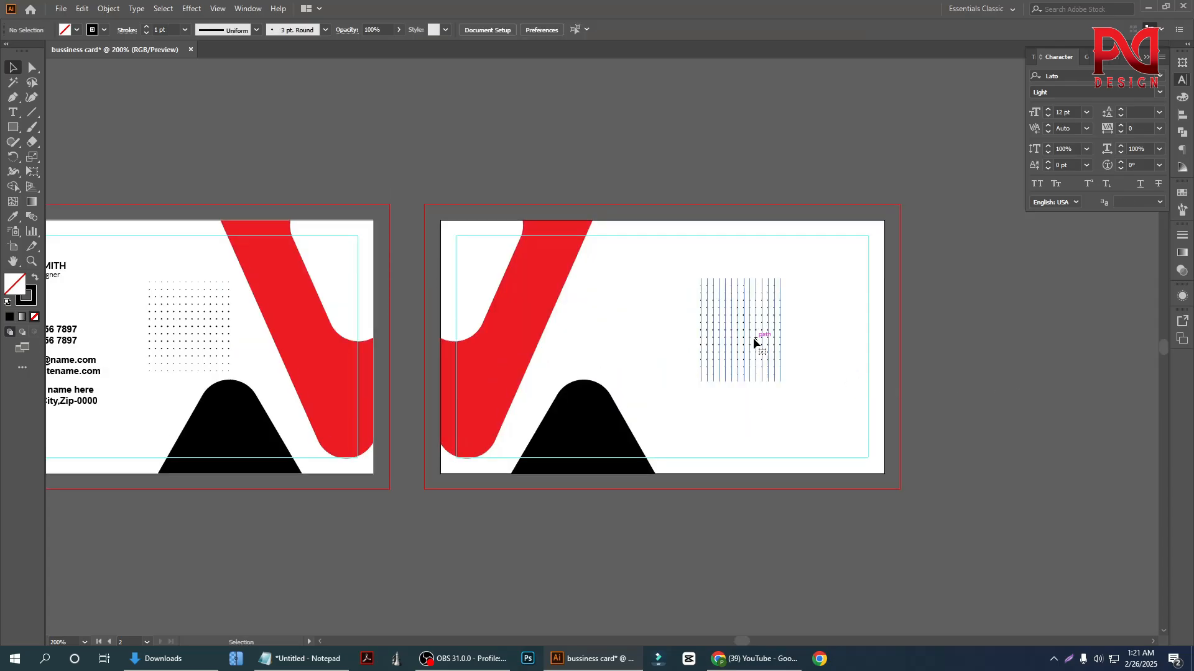
Try enlarging the back card's dot grid across its white area, then undo the resize
click(754, 342)
drag(781, 381, 833, 425)
click(953, 443)
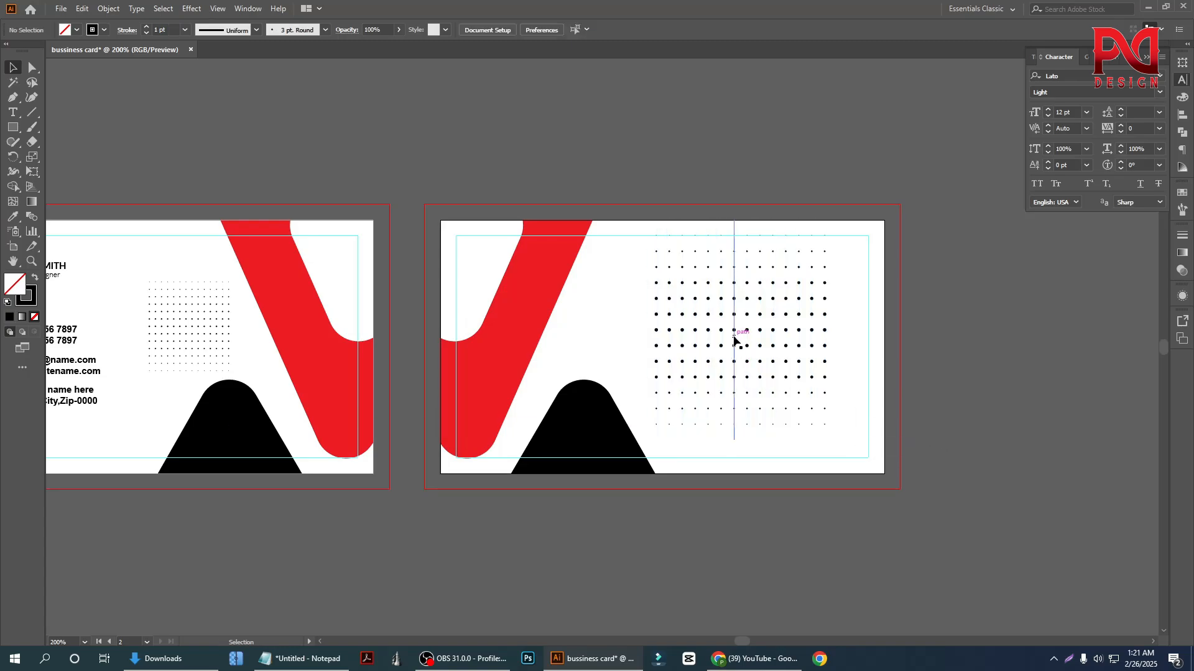
key(ctrl+z)
click(972, 416)
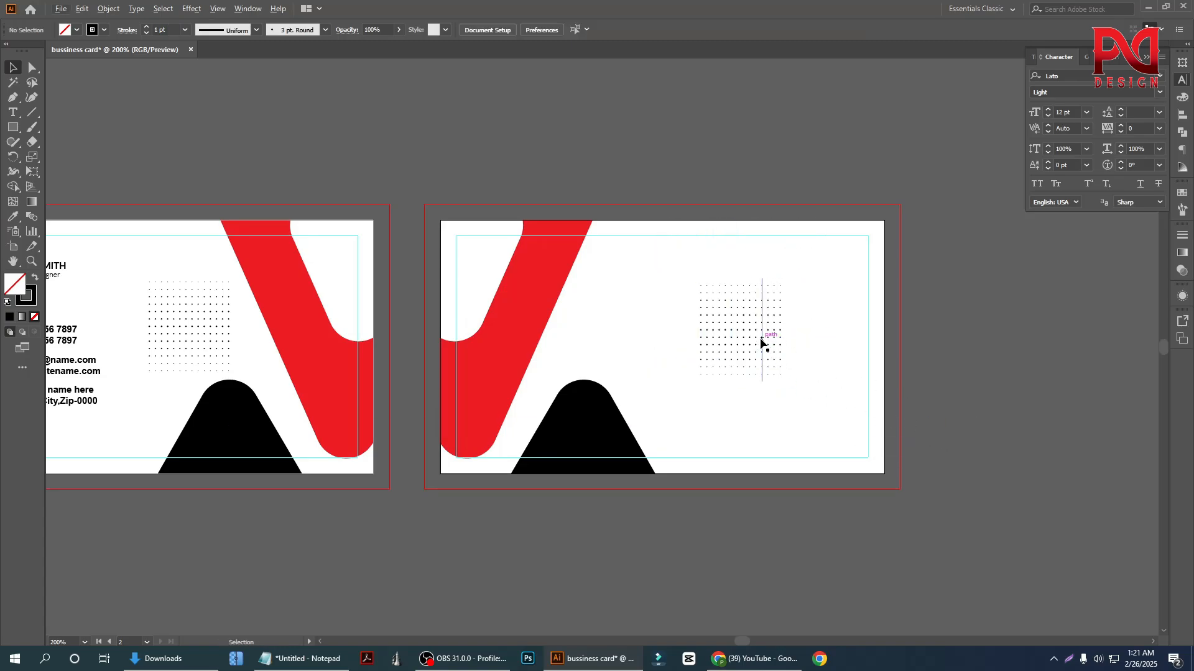
Move the back card's dot grid to the upper-right corner and duplicate it into two side-by-side pairs, one above the other
drag(765, 338, 839, 284)
click(1003, 360)
click(960, 322)
click(834, 293)
click(951, 320)
scroll(827, 361, down, 1)
drag(778, 357, 723, 347)
click(913, 389)
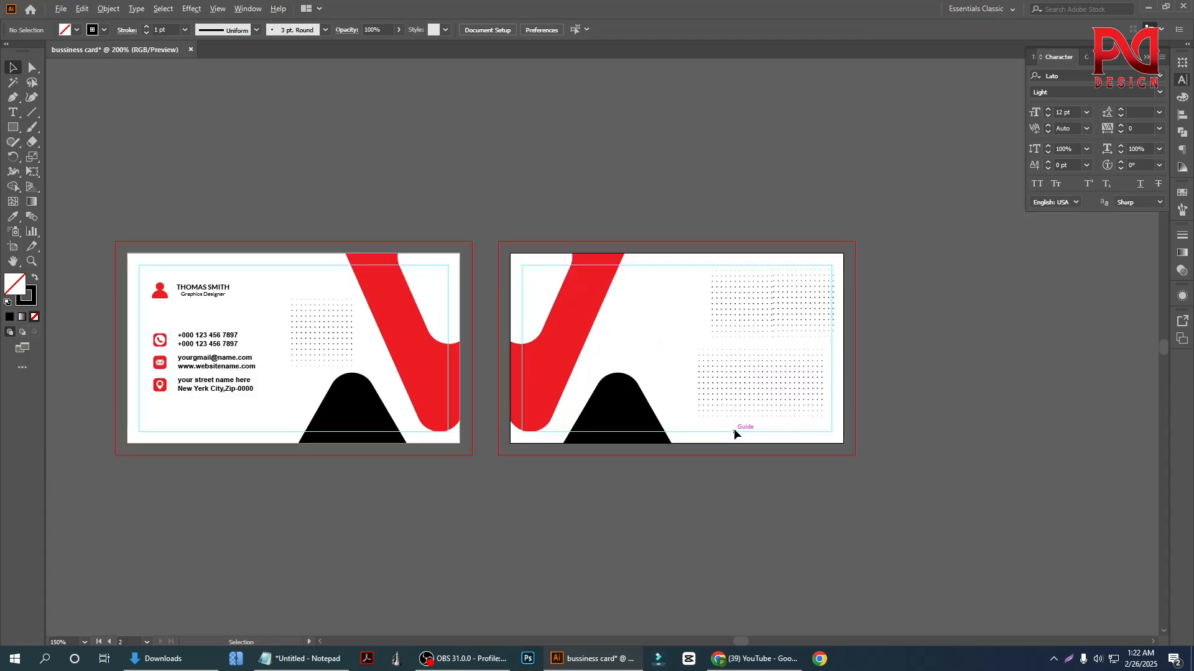
Examine the arrangement and alignment of the four dot grids on the back card
scroll(734, 429, up, 2)
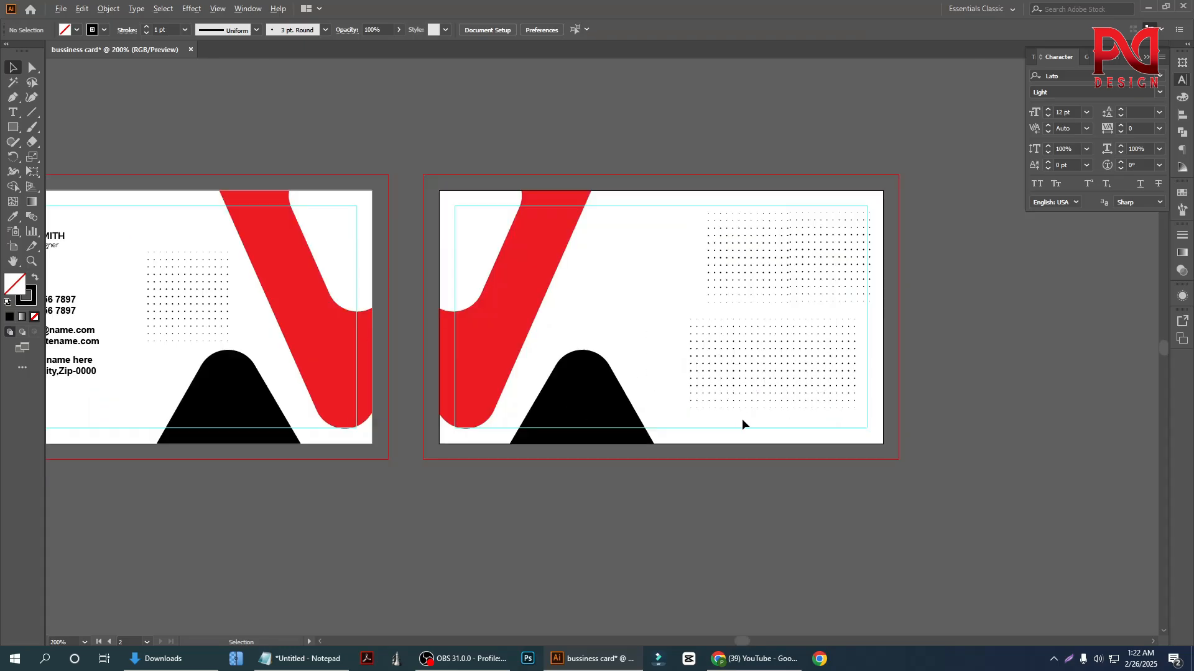
scroll(725, 292, up, 1)
click(723, 294)
scroll(686, 320, down, 1)
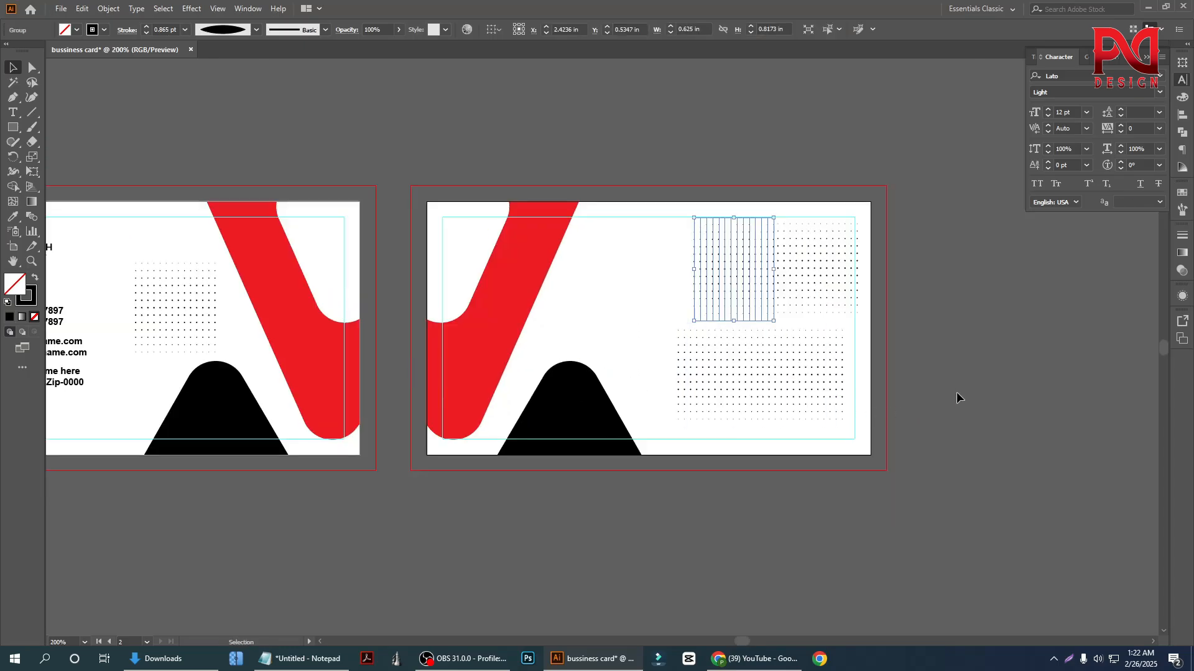
click(957, 390)
scroll(863, 396, down, 2)
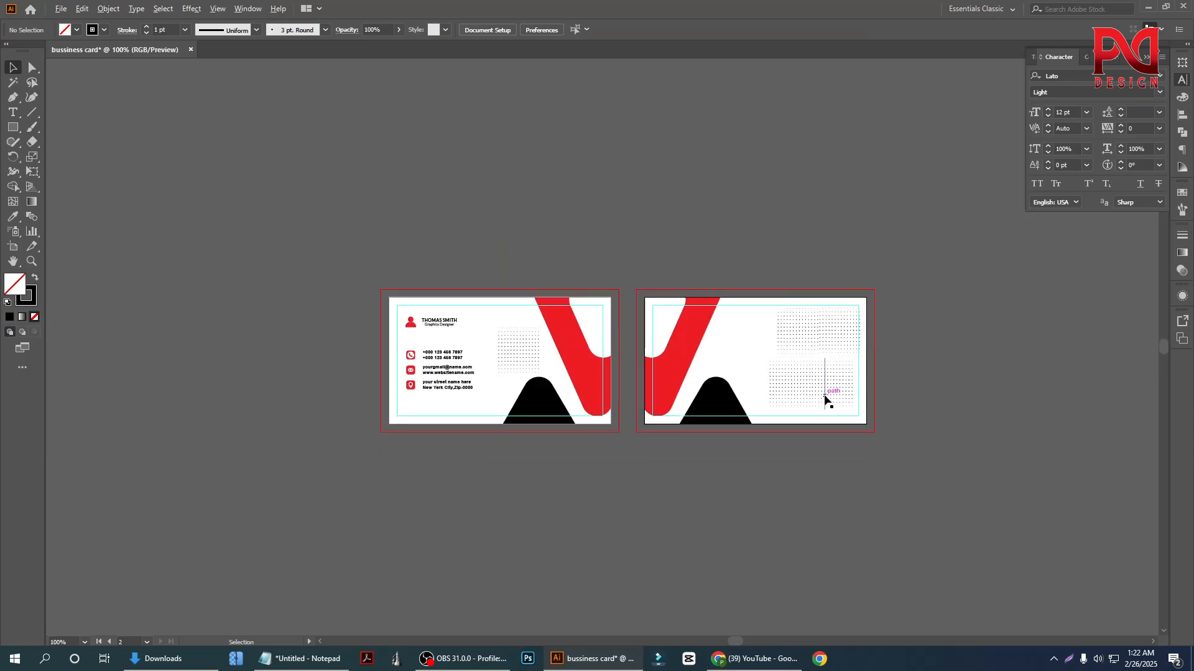
scroll(904, 408, up, 2)
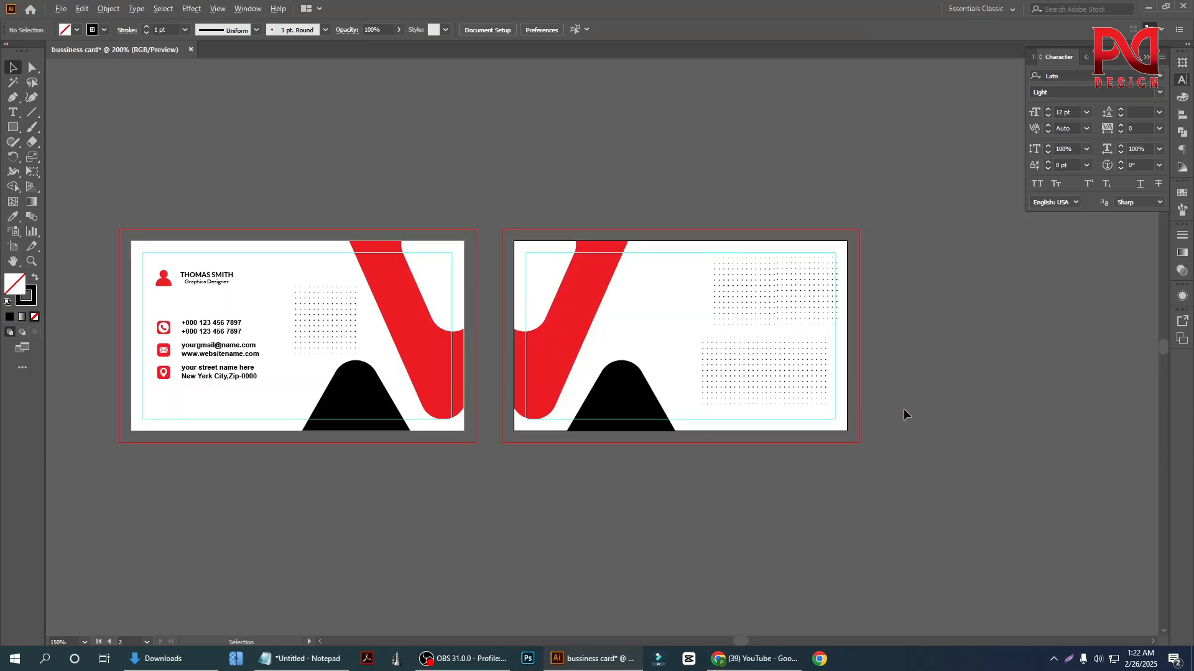
scroll(824, 422, down, 1)
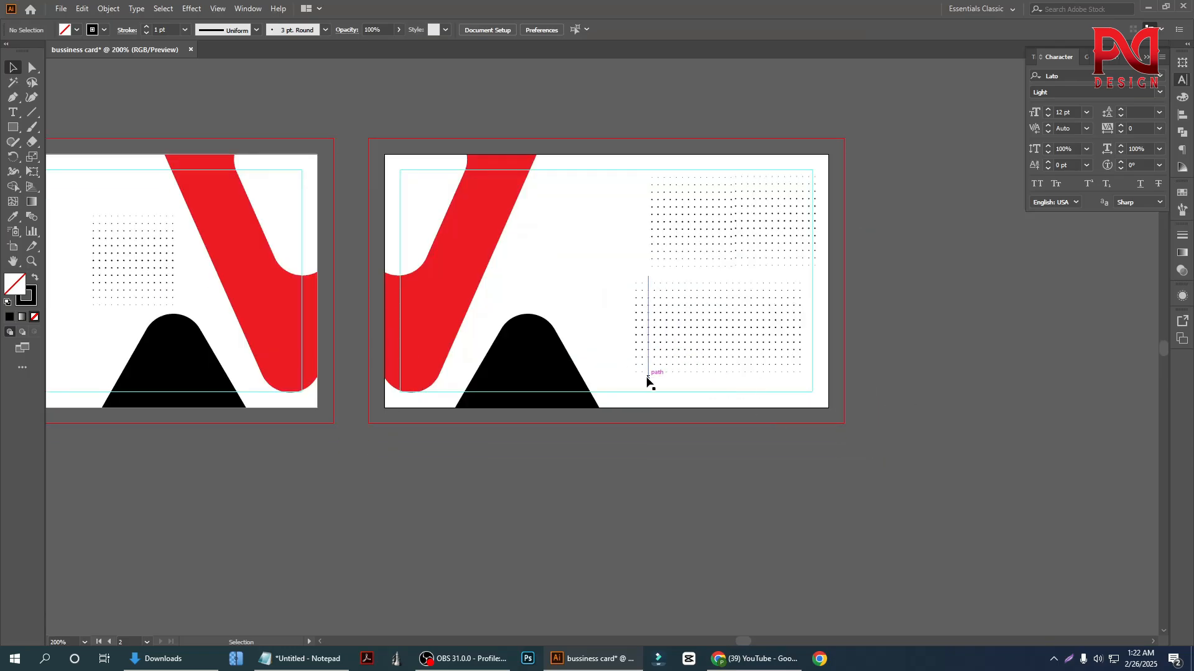
scroll(646, 379, down, 1)
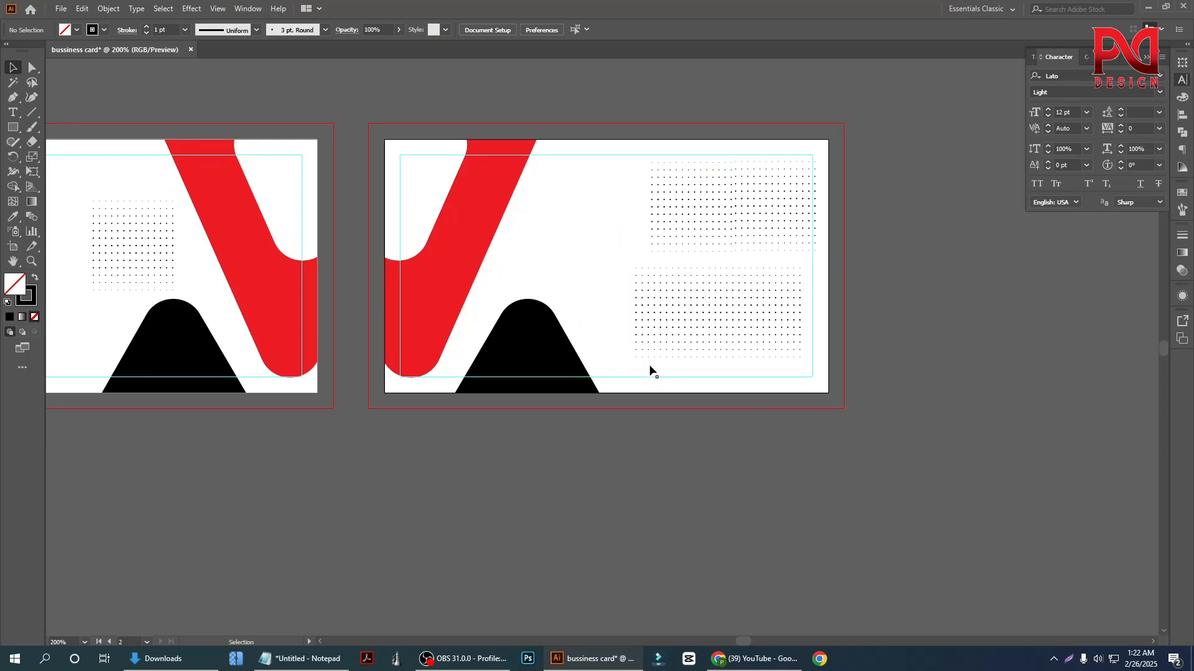
Rotate the lower-left dot grid on the back card by 90 degrees
click(648, 346)
drag(720, 254, 762, 369)
click(671, 358)
scroll(640, 338, up, 1)
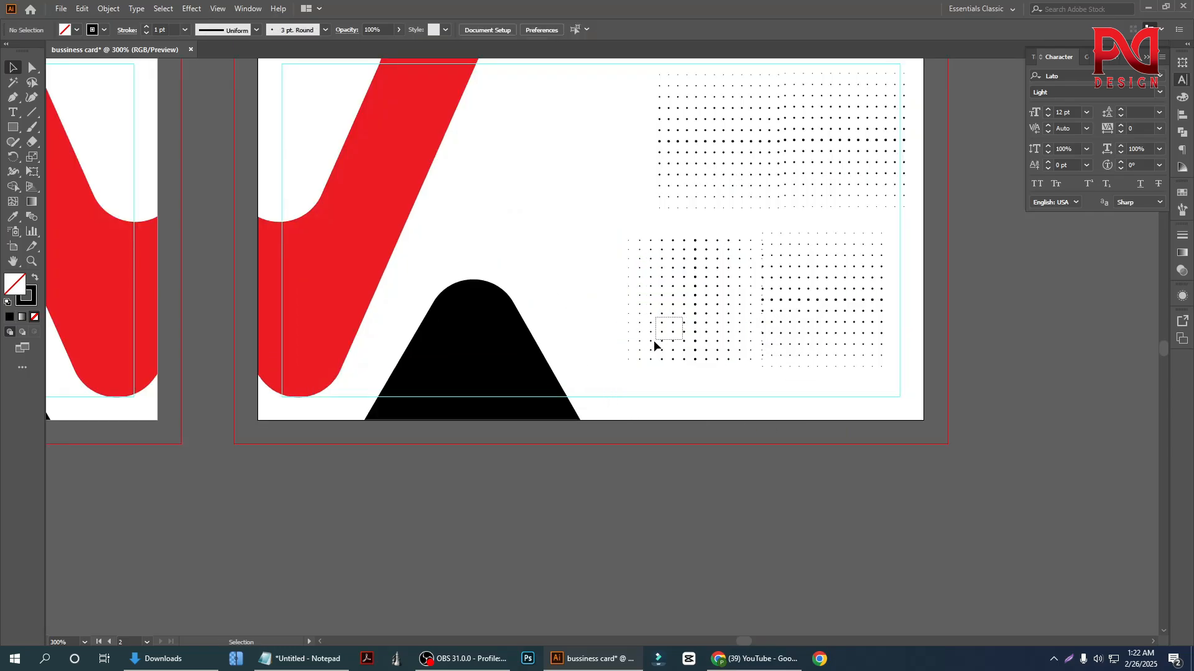
Move the rotated dot grid to the bottom edge beside the black shape and the other lower grid into the back card's bottom-right corner
click(655, 341)
drag(659, 326, 624, 382)
click(755, 455)
drag(781, 312, 875, 362)
click(877, 413)
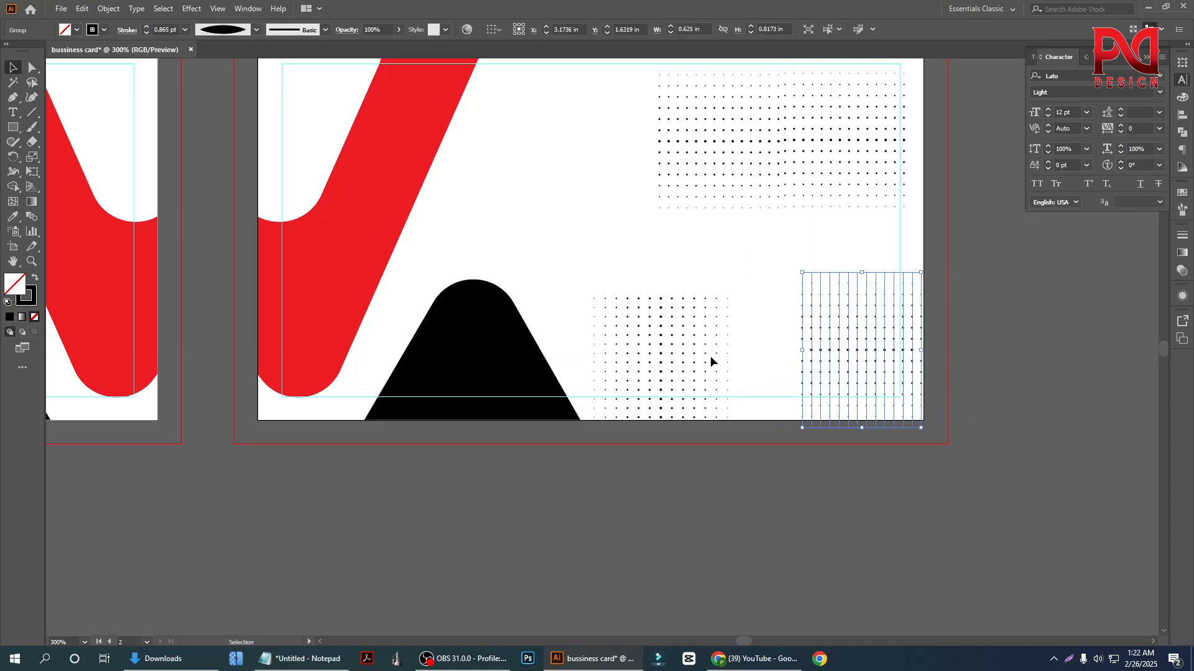
drag(757, 347, 763, 324)
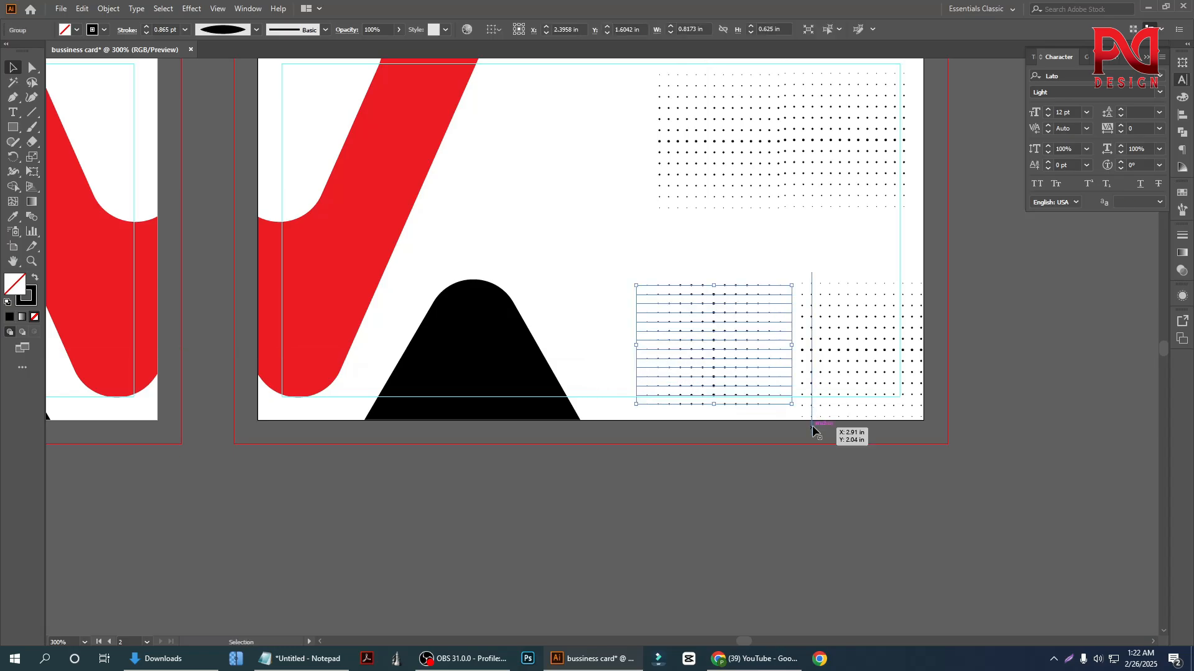
click(812, 425)
scroll(778, 432, down, 2)
scroll(752, 438, up, 1)
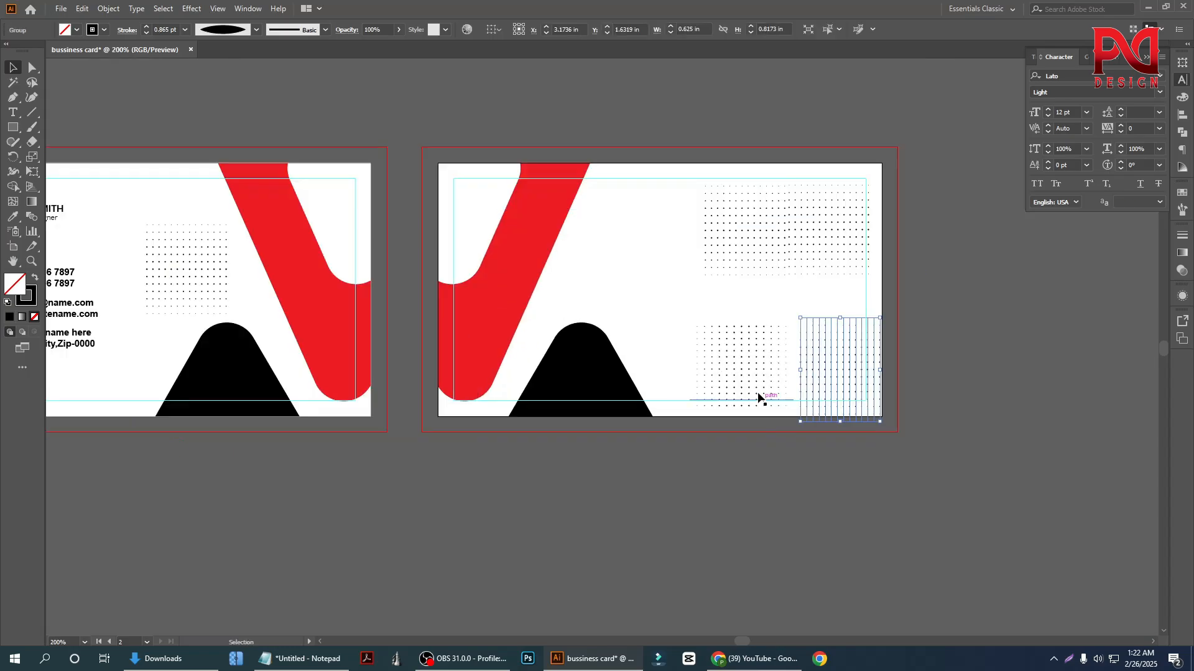
click(741, 362)
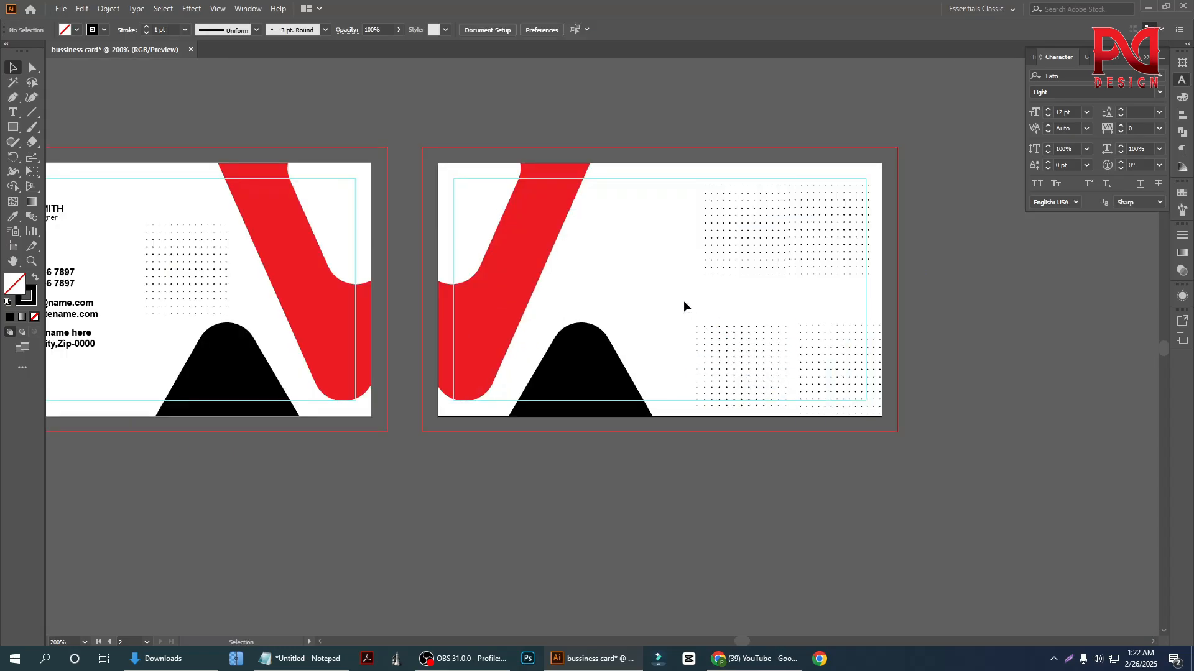
Draw a hexagon about 0.71 × 0.61 in on the back card's white area above the black shape
scroll(684, 306, down, 1)
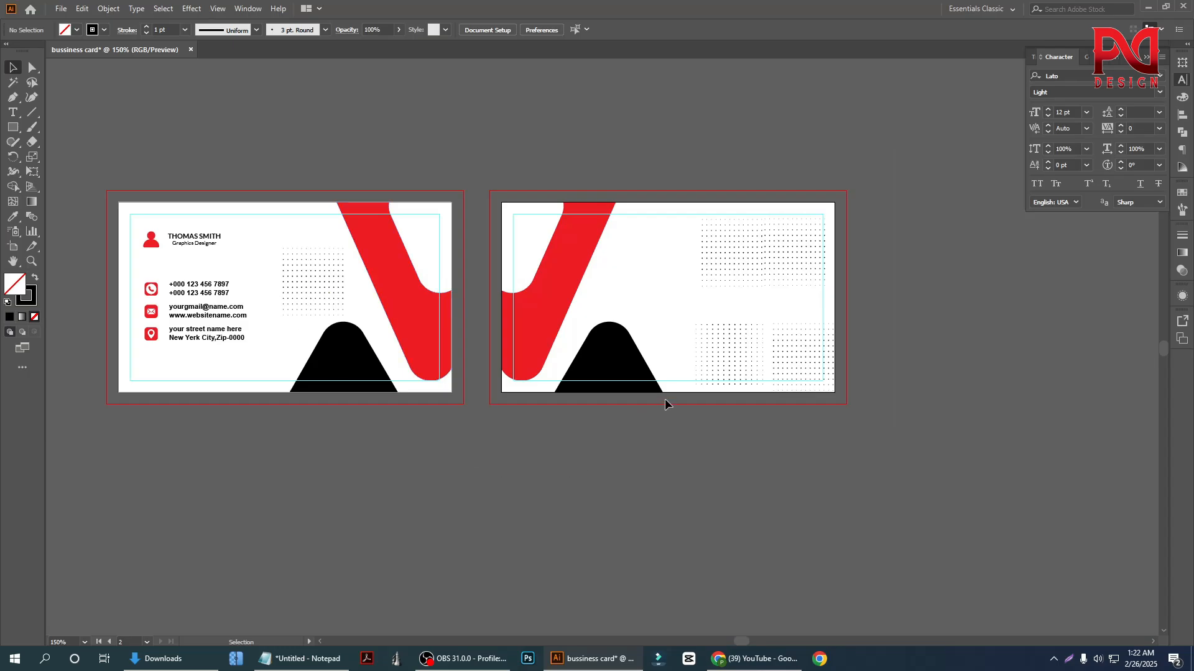
scroll(655, 355, right, 1)
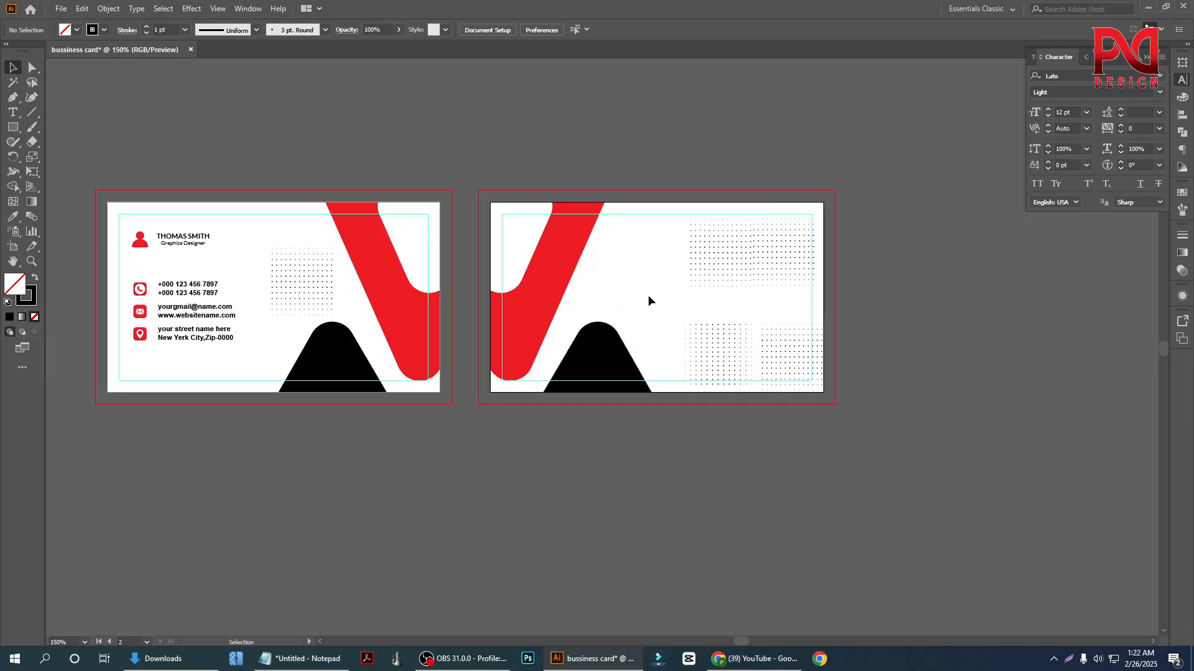
click(13, 112)
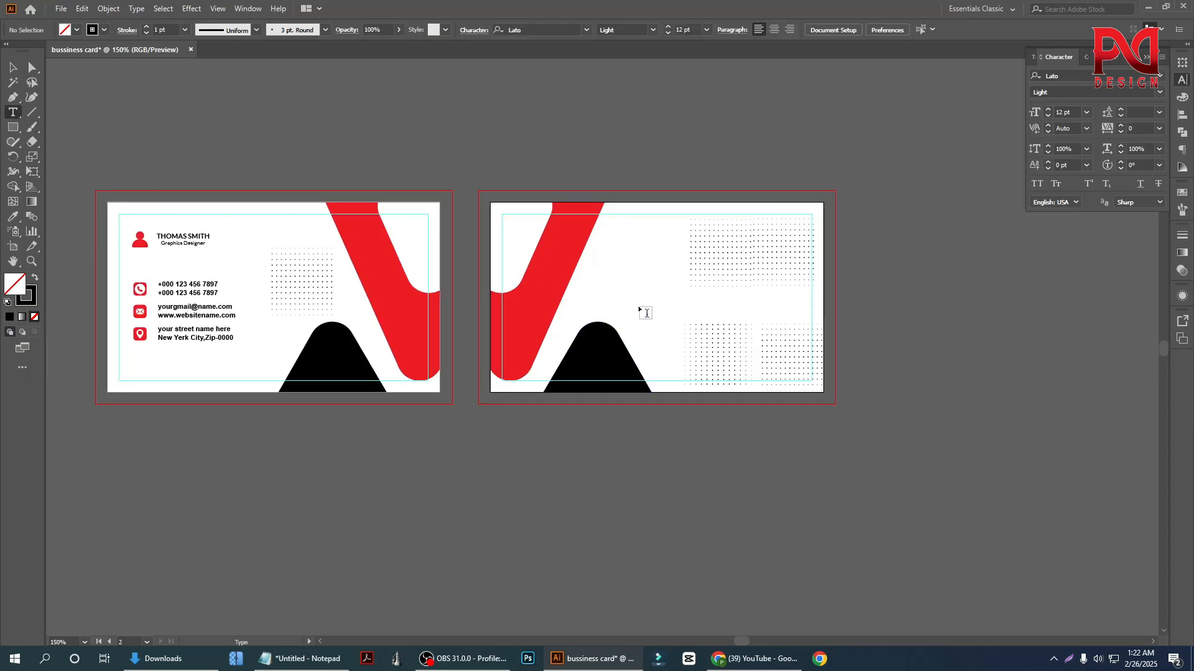
right_click(13, 126)
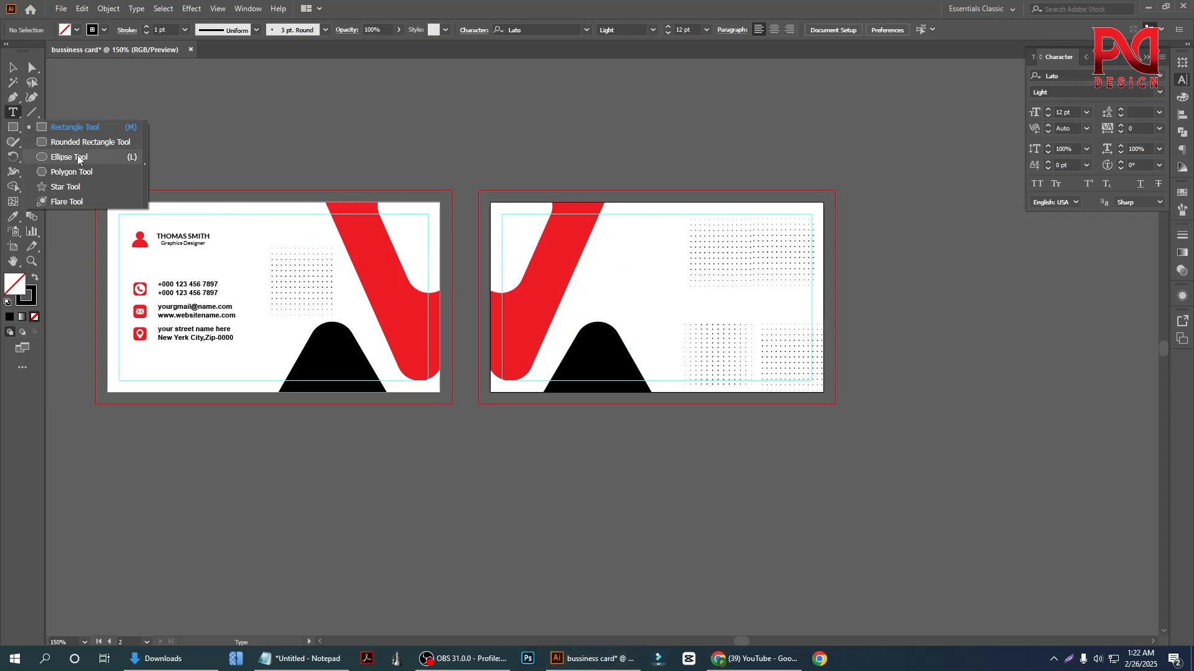
click(64, 175)
scroll(606, 320, up, 1)
drag(632, 263, 650, 306)
click(14, 67)
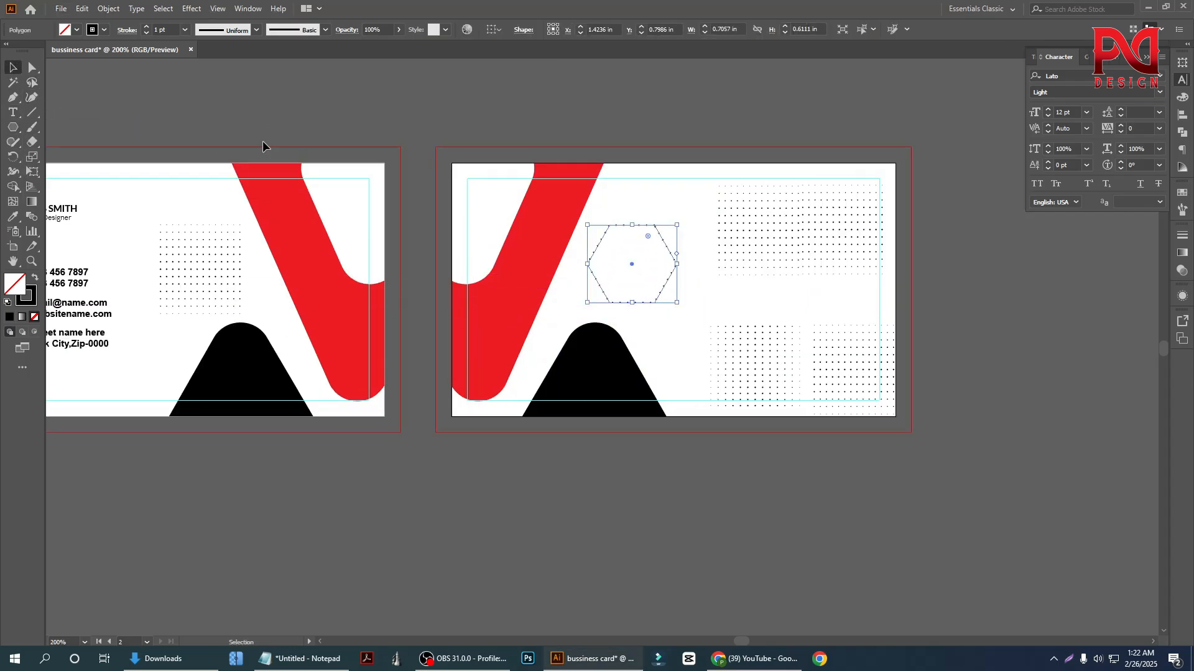
Make the hexagon's outline solid by disabling the dashed line, with a butt cap and miter join corners
click(263, 141)
drag(654, 250, 655, 252)
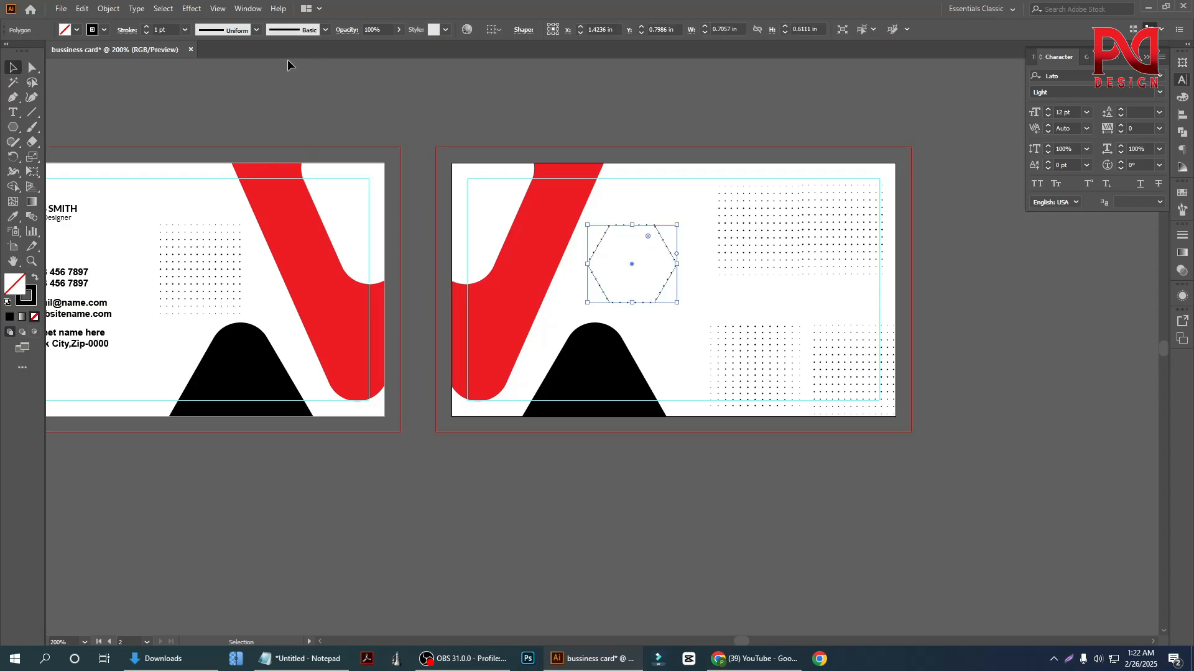
click(124, 31)
click(49, 61)
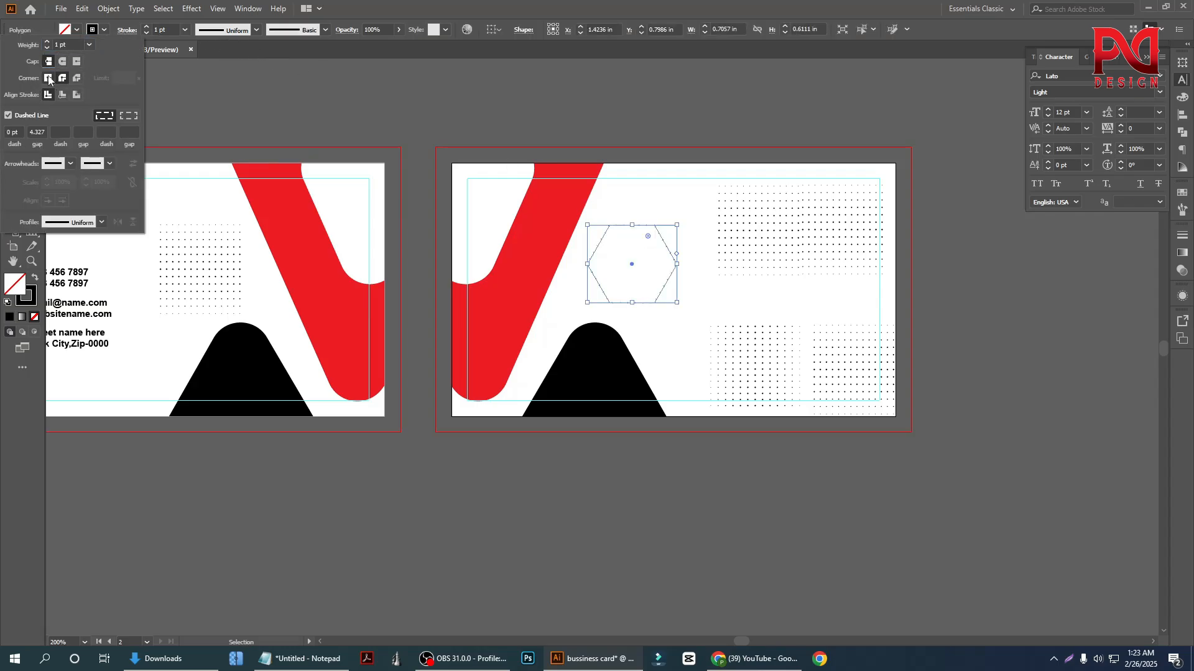
click(48, 78)
click(9, 116)
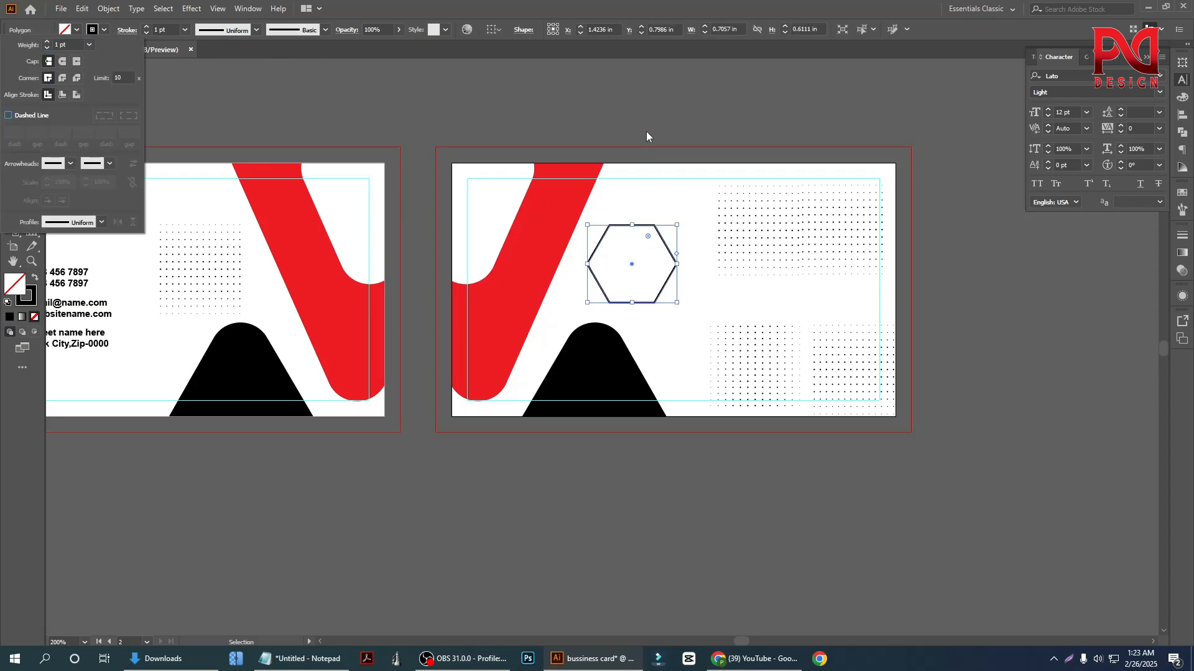
Swap the hexagon's fill and stroke so it has a black fill and no stroke
scroll(724, 264, up, 1)
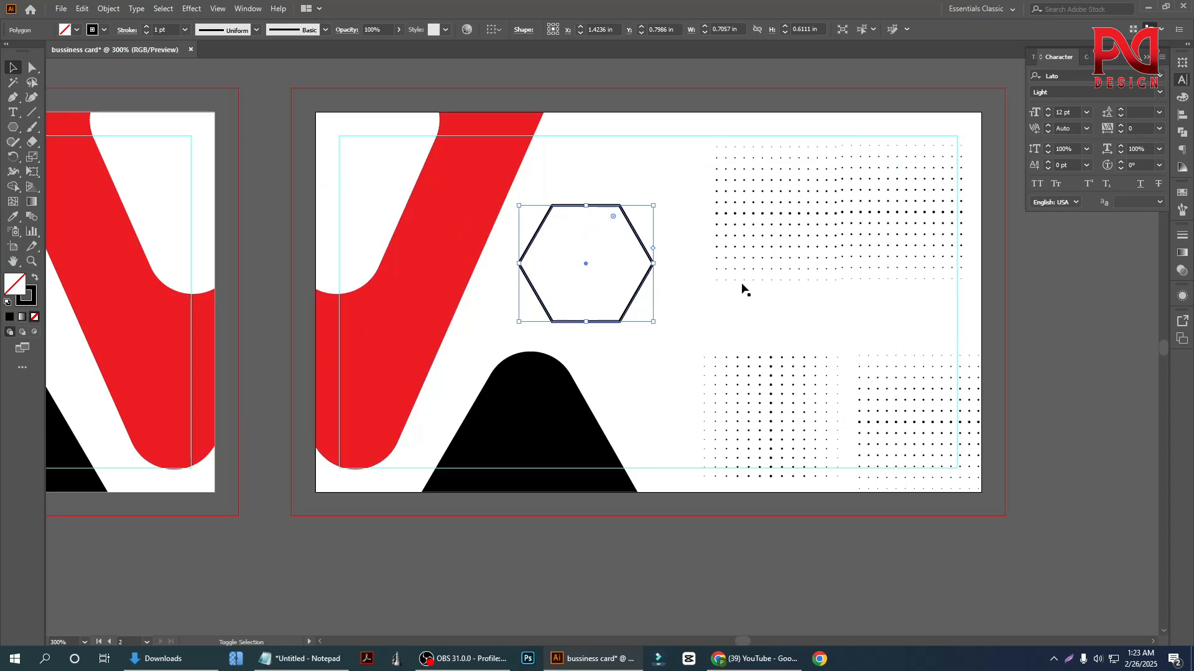
key(shift+x)
click(614, 195)
click(591, 263)
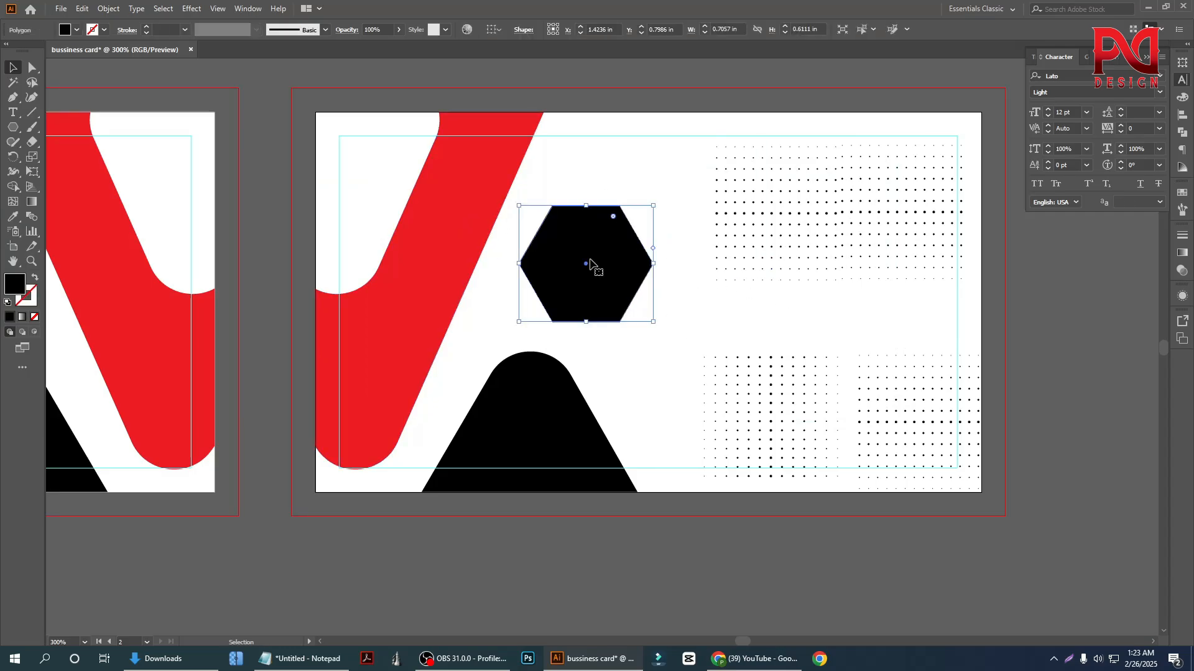
Place a copy of the front card's name and job title group above the back card
scroll(623, 312, down, 2)
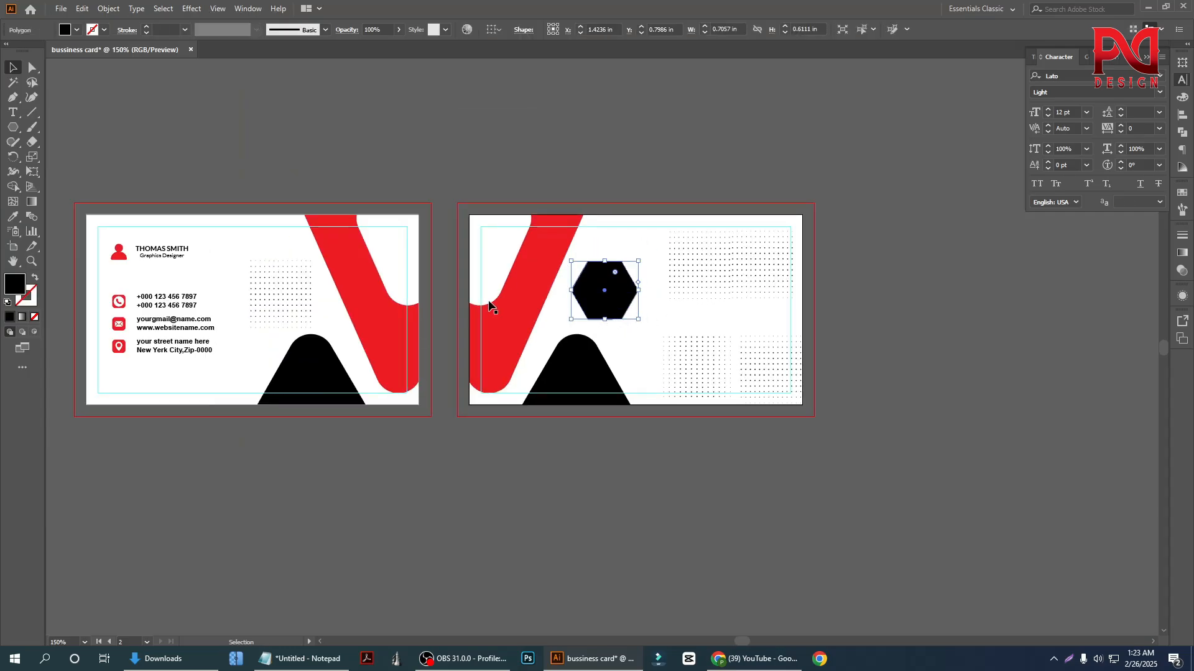
drag(168, 250, 584, 165)
scroll(599, 180, up, 2)
Ungroup the heading above the back card and delete its "Graphics Designer" line
right_click(571, 163)
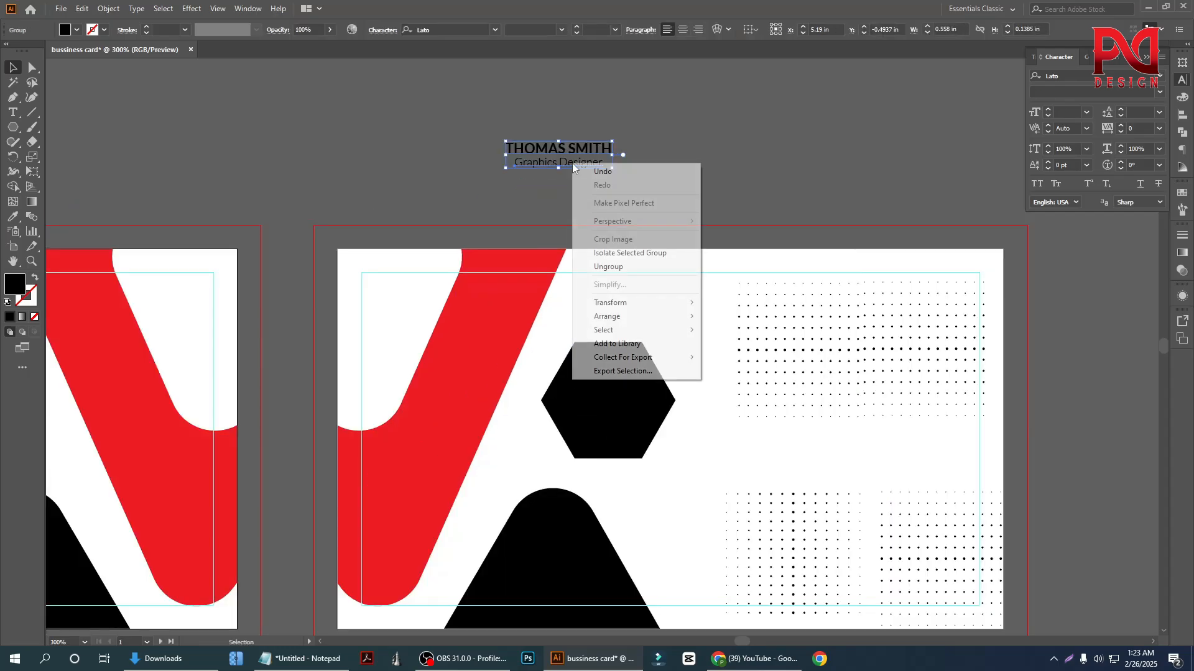
click(611, 268)
click(703, 159)
click(593, 166)
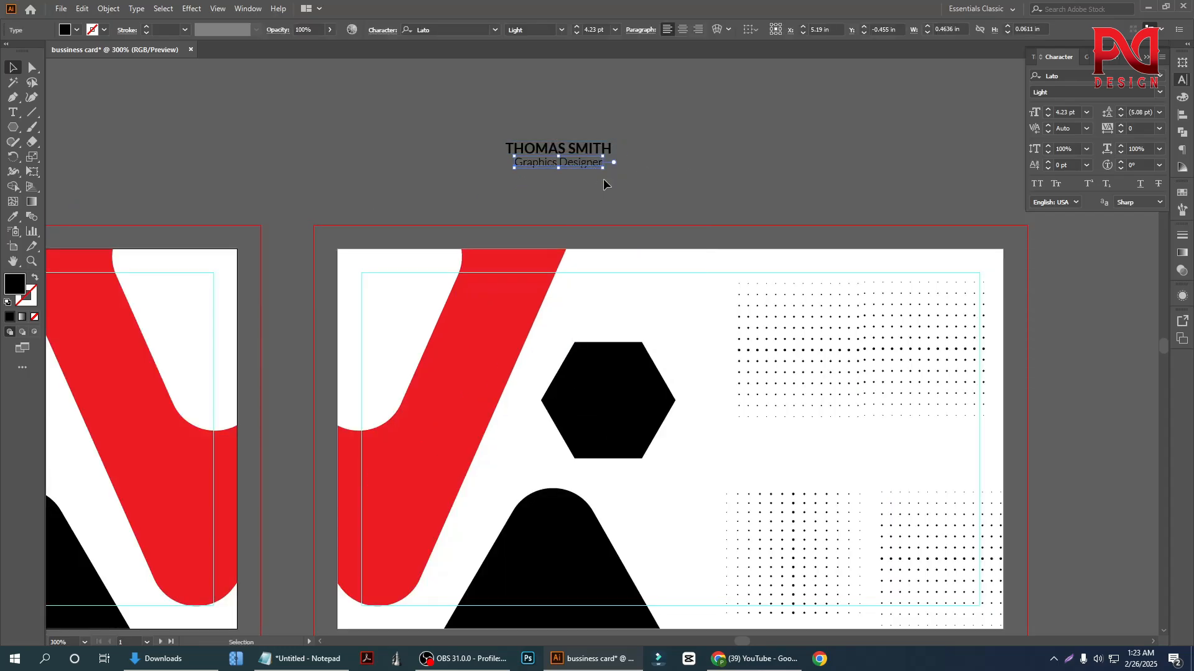
key(Delete)
Replace the name text above the back card with the letter "C" and enlarge it to about 28.4 pt
double_click(546, 148)
key(ctrl+a)
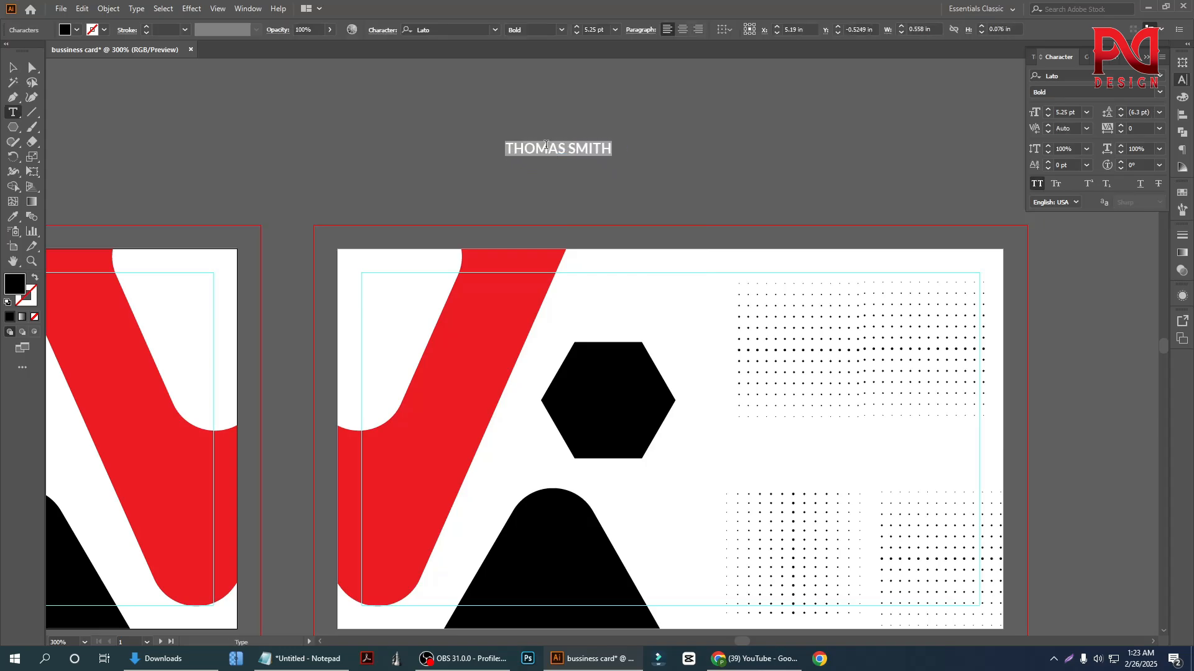
text(C)
click(12, 67)
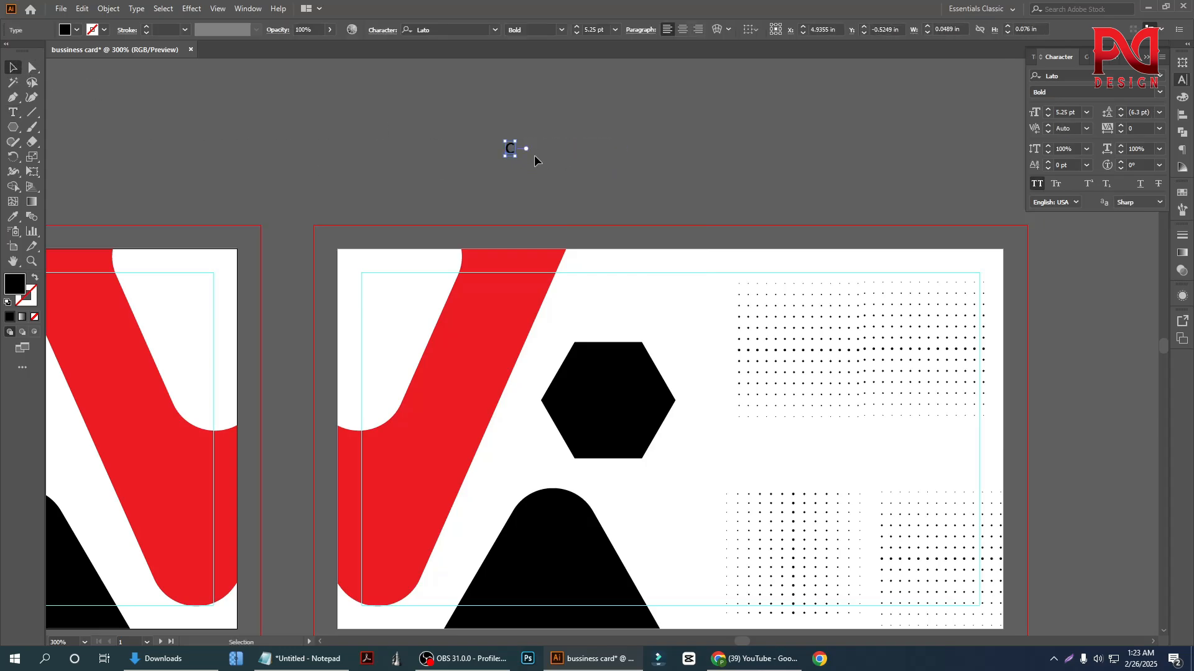
drag(515, 157, 645, 167)
Set the letter C's font to Nexa Heavy
click(454, 29)
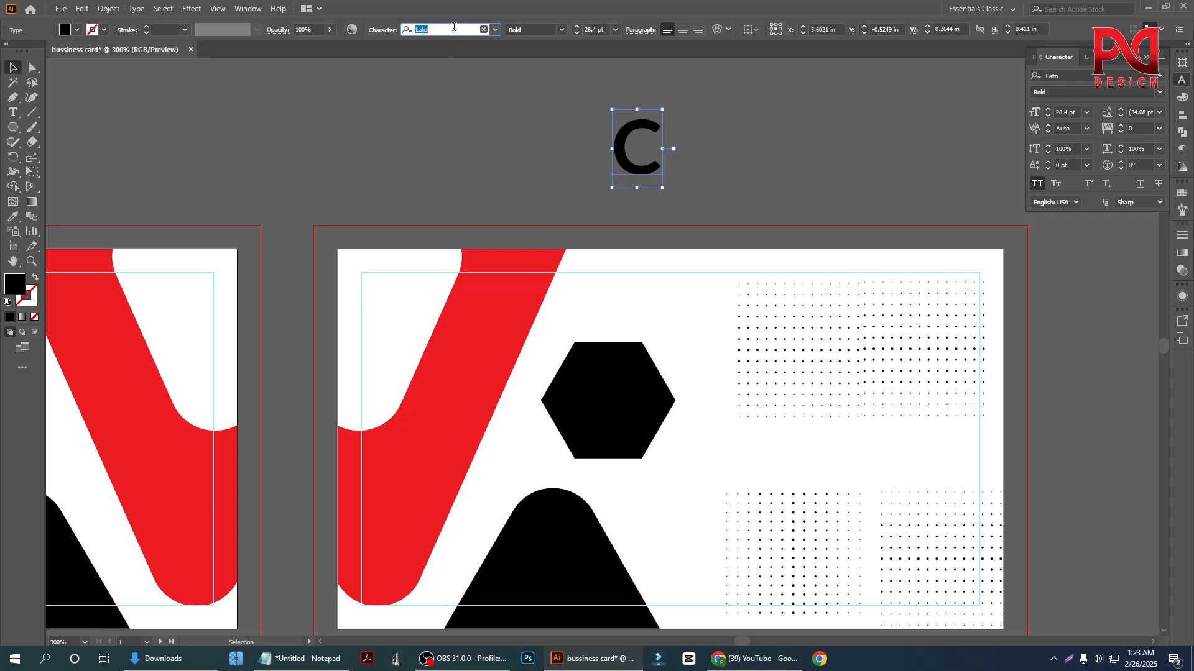
text(nec)
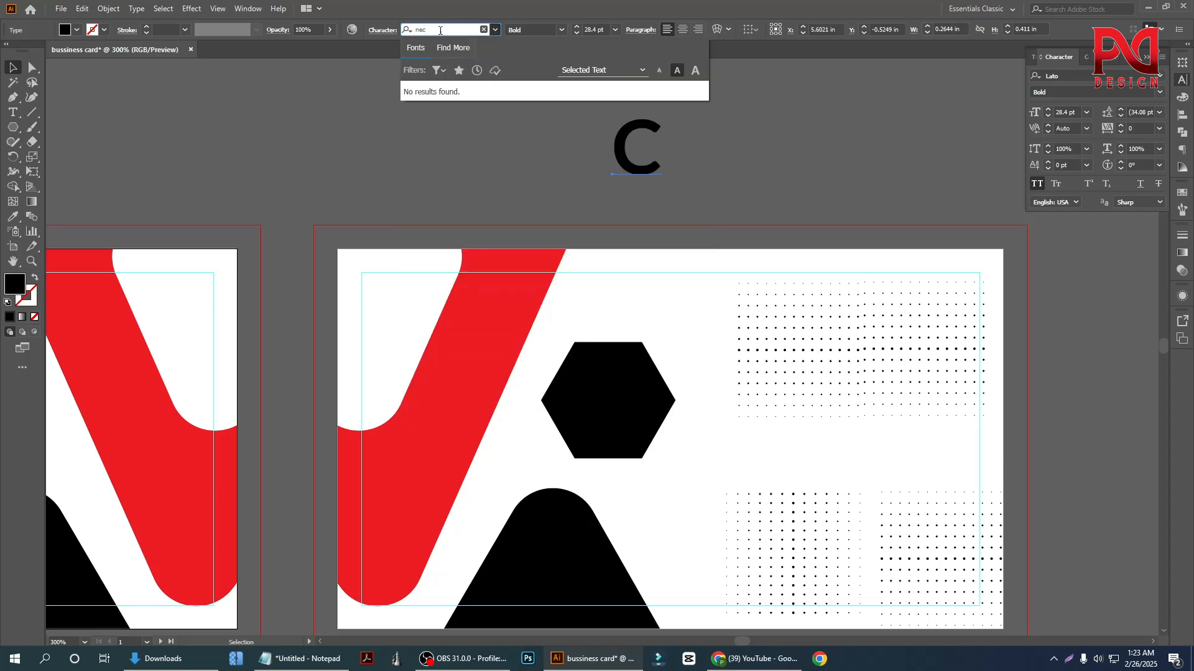
key(BackSpace)
click(475, 117)
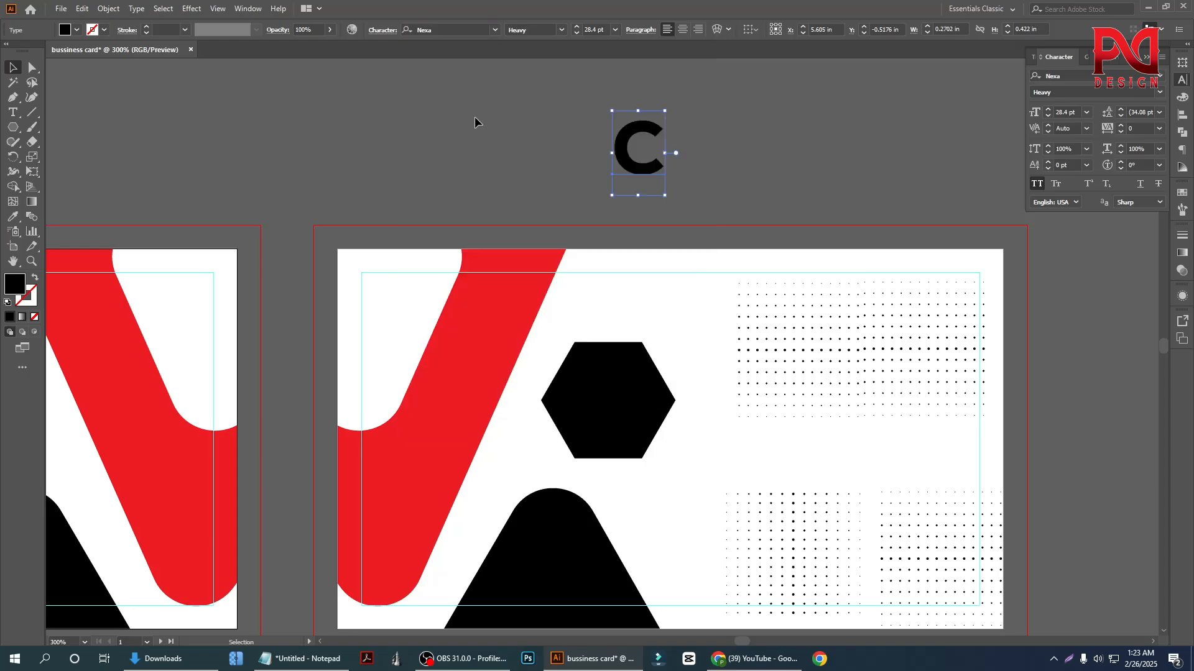
Convert the letter C to outlines and select the resulting shape
right_click(645, 168)
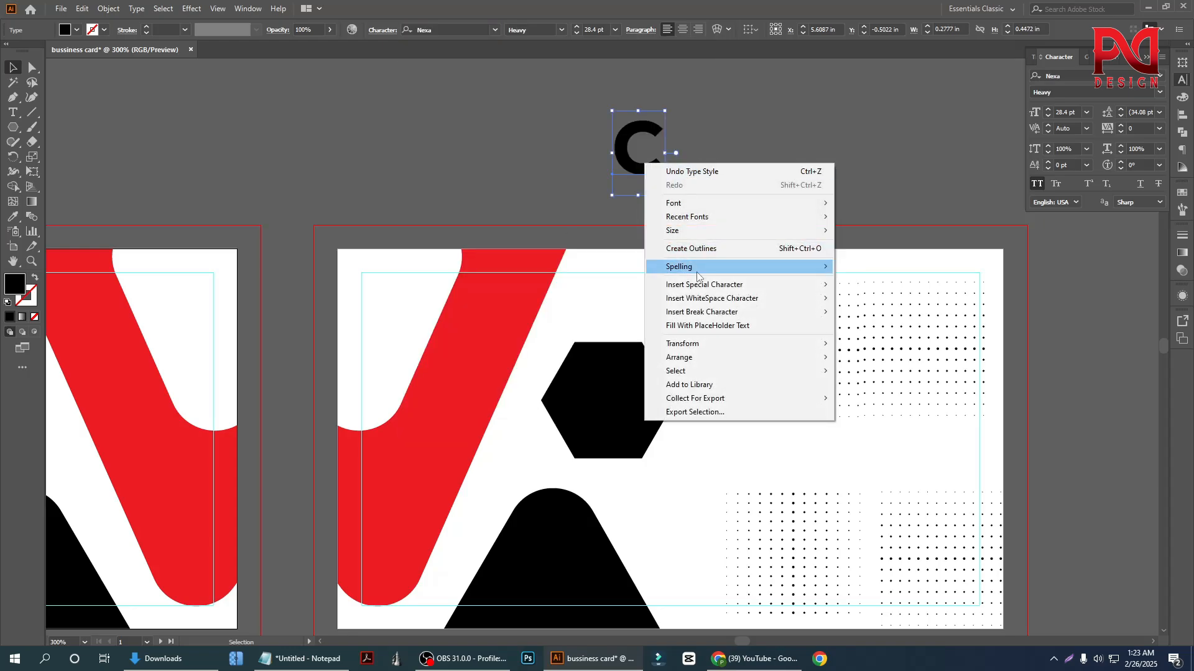
click(690, 248)
click(719, 177)
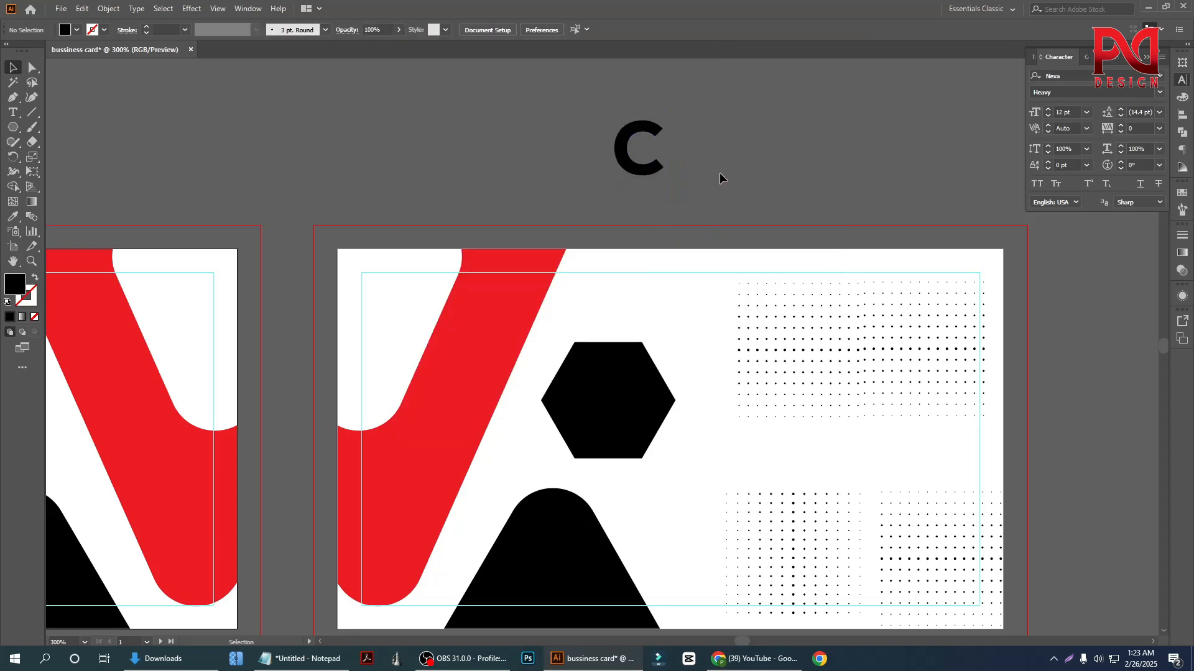
scroll(655, 163, down, 1)
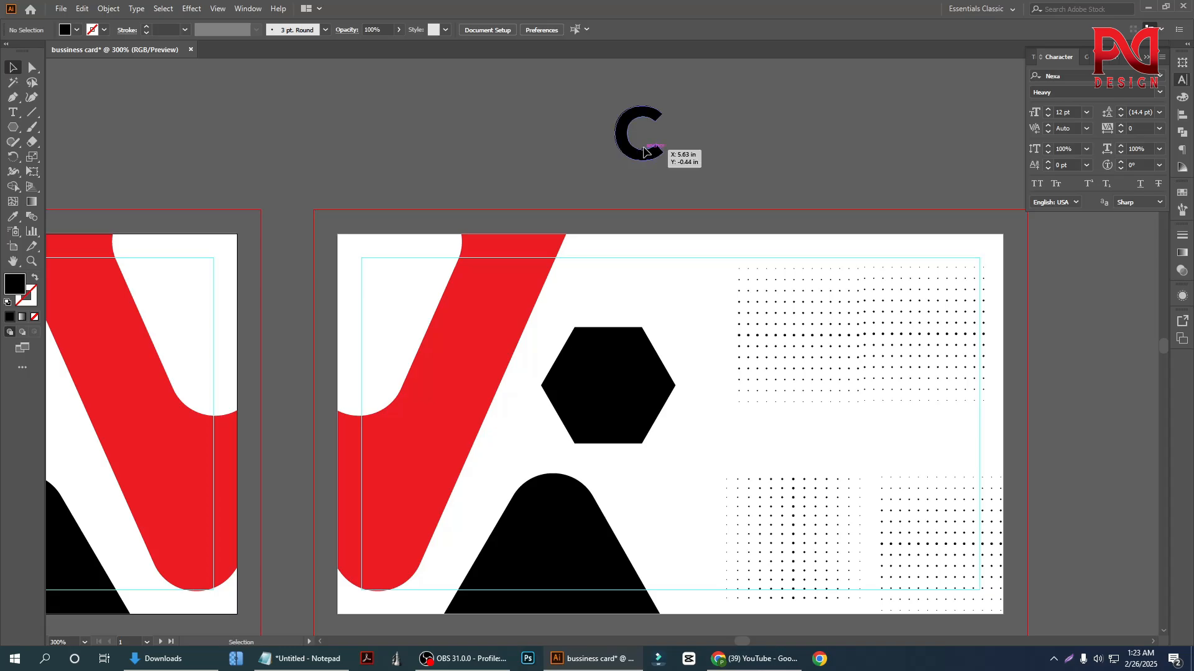
click(657, 151)
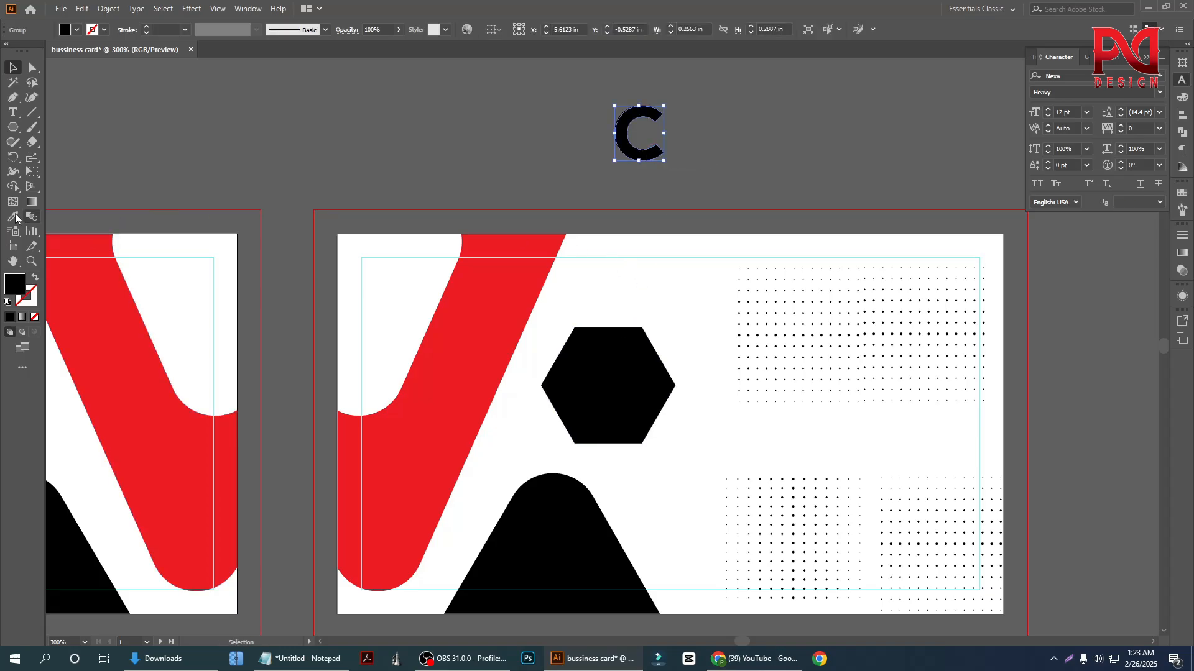
Bring the outlined letter C above the back card to the front of the stacking order
shift+click(627, 372)
click(647, 184)
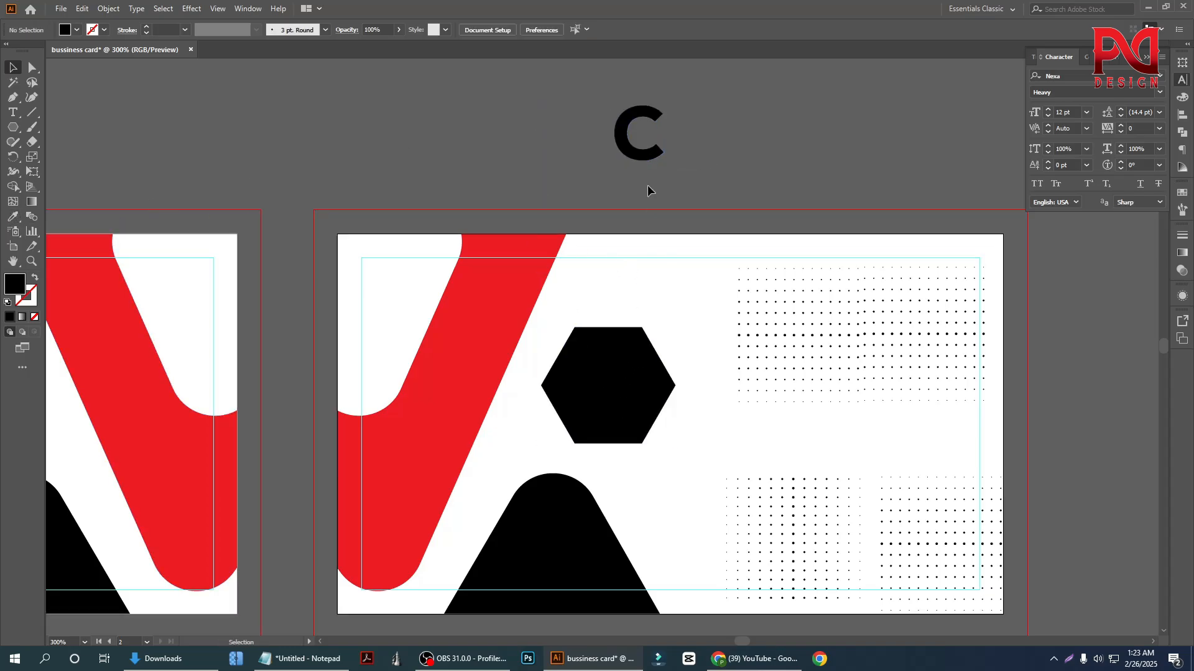
right_click(647, 160)
mouse_move(715, 312)
click(808, 311)
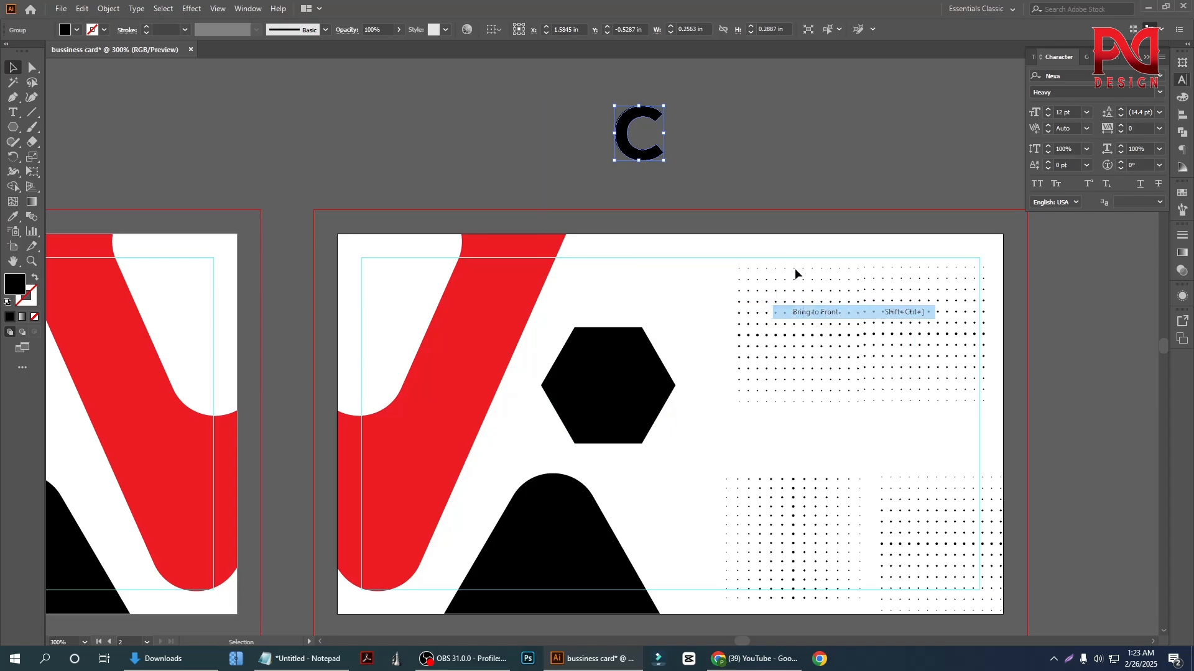
click(659, 187)
Centre the letter C horizontally and vertically on the black hexagon
click(650, 155)
shift+click(628, 366)
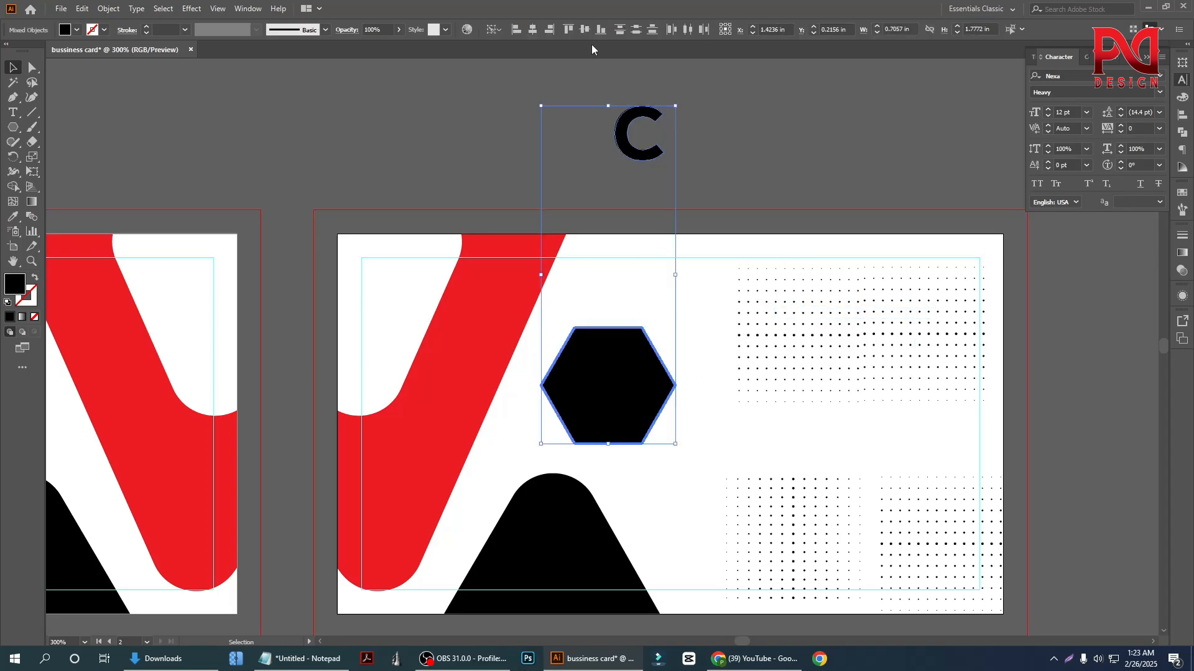
click(549, 31)
click(584, 31)
click(685, 306)
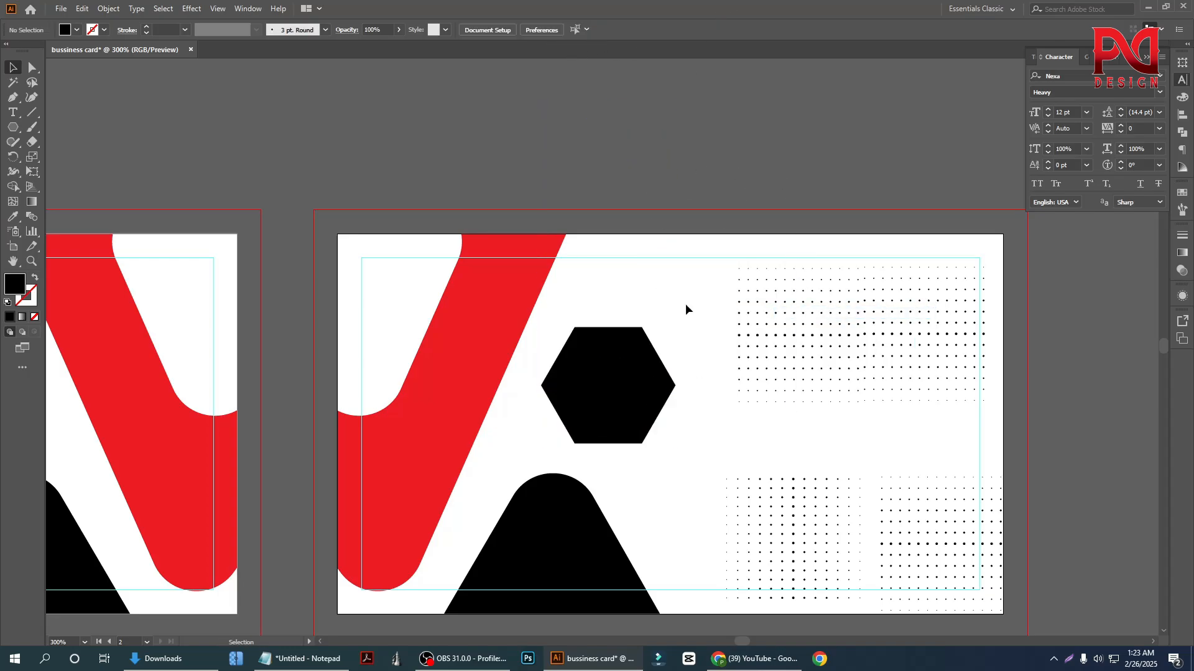
Try subtracting the letter C from the hexagon with Minus Front at its current size
drag(580, 309, 646, 439)
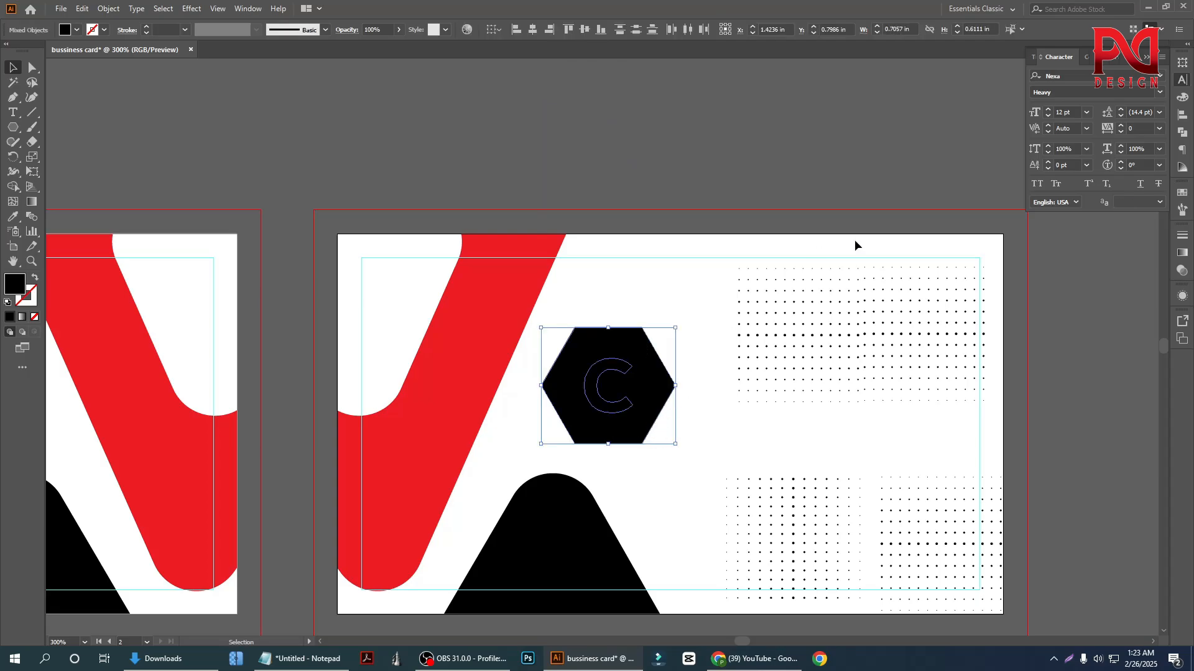
click(1183, 133)
click(1060, 90)
click(680, 161)
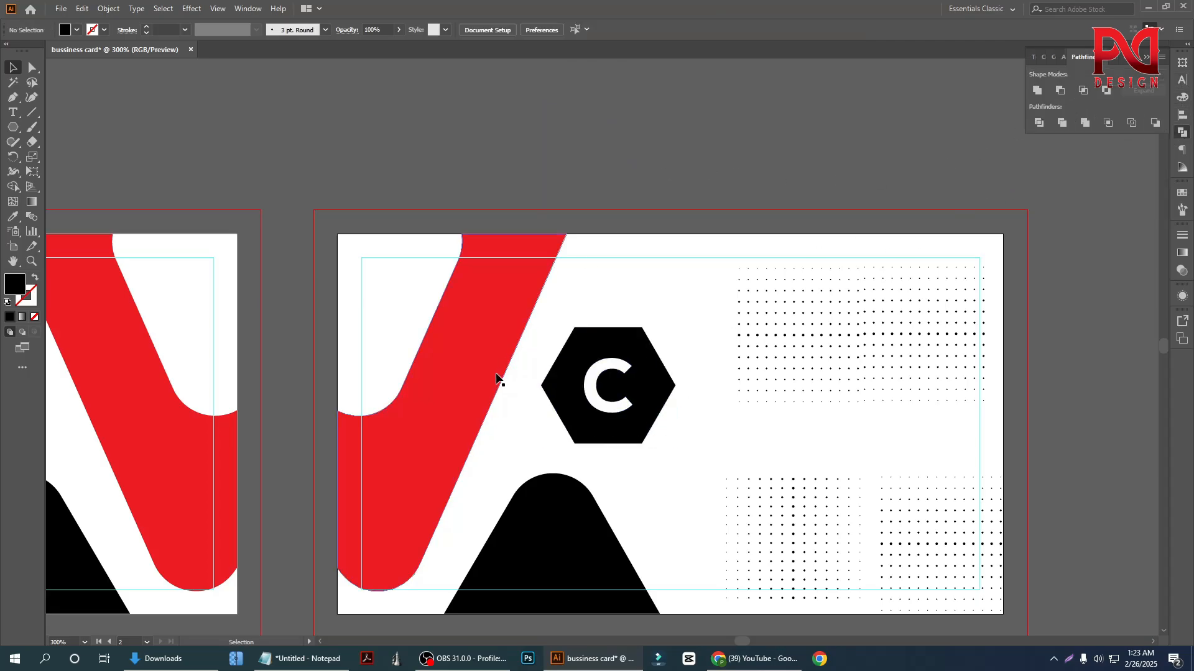
scroll(498, 378, down, 2)
scroll(560, 398, down, 1)
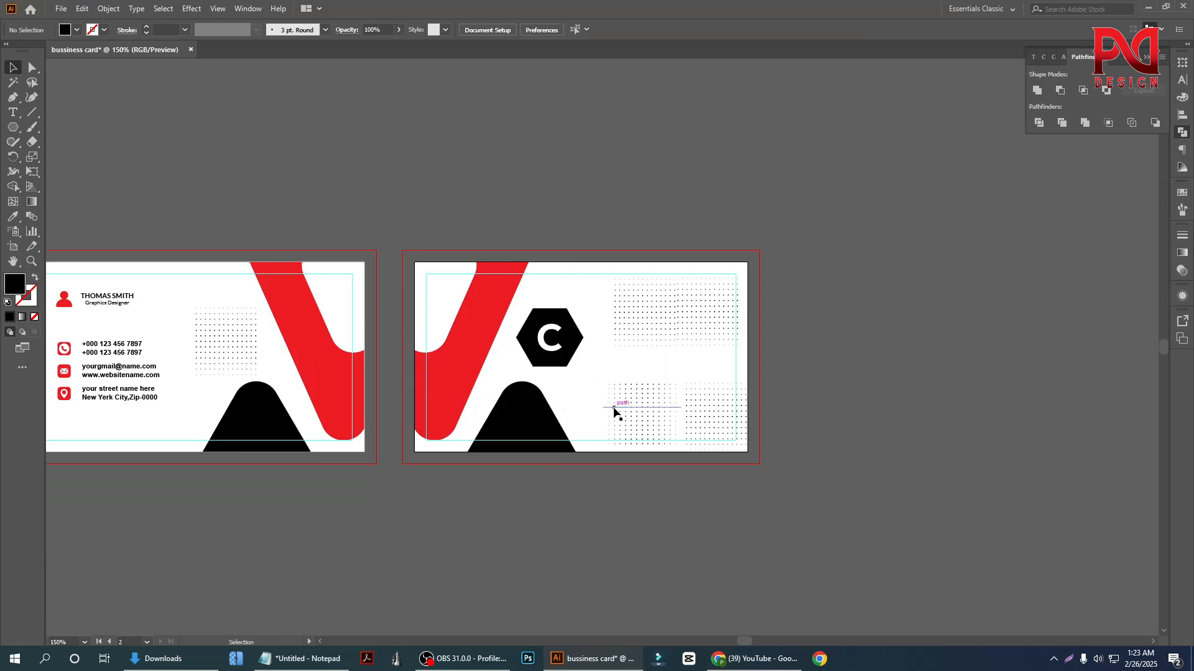
scroll(550, 387, up, 1)
click(562, 352)
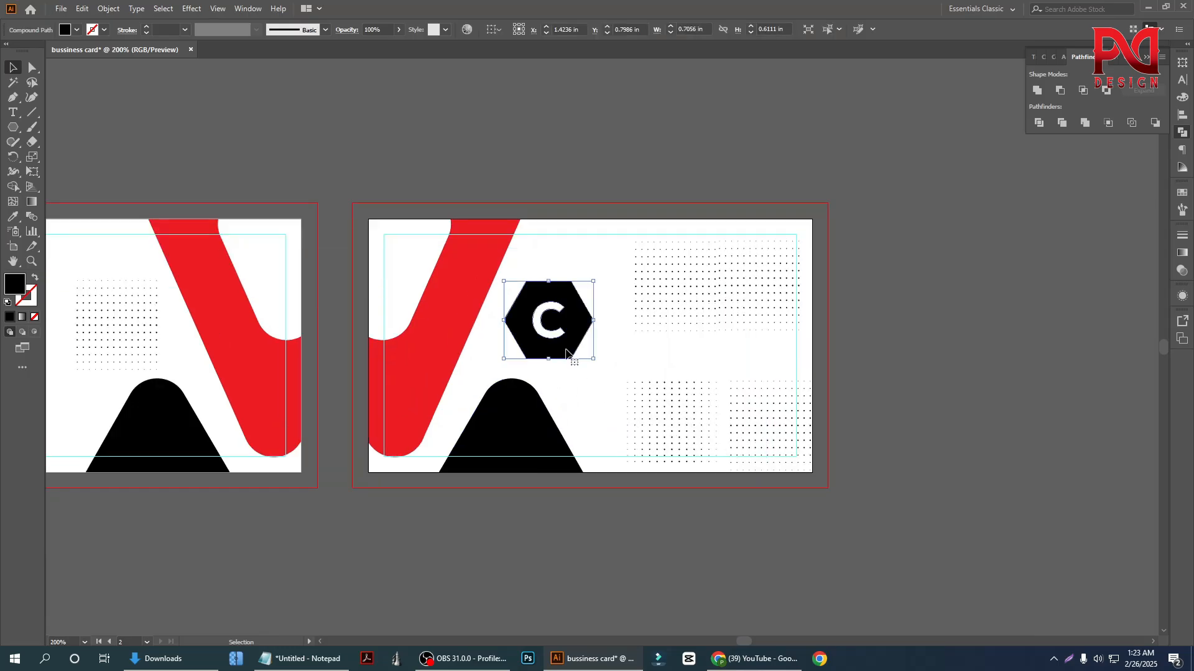
click(587, 371)
Enlarge the letter C proportionally about its centre inside the hexagon
click(545, 336)
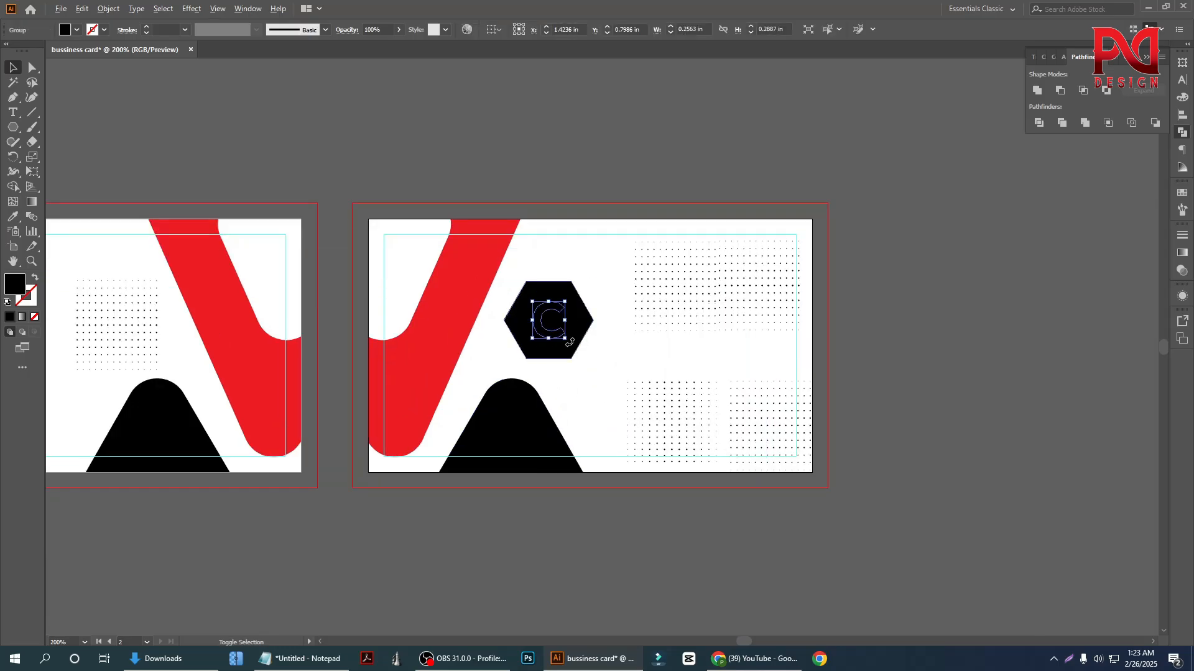
scroll(569, 343, up, 2)
drag(562, 336, 576, 346)
Subtract the enlarged letter C from the hexagon with Minus Front
shift+click(580, 342)
right_click(546, 282)
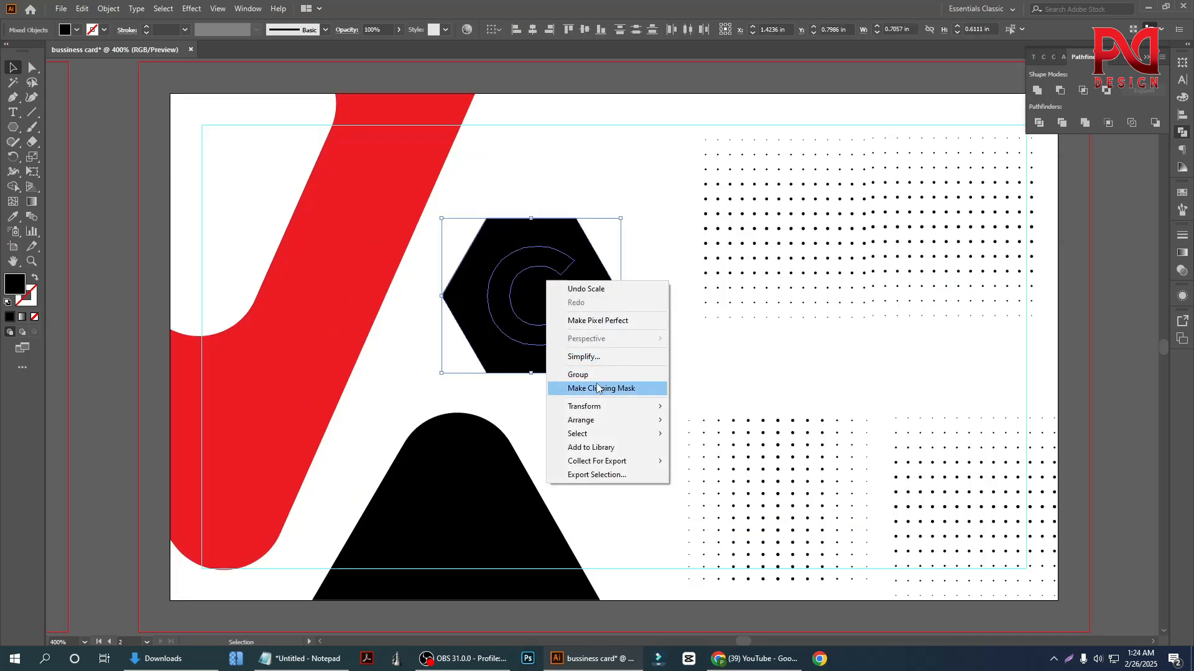
click(1062, 91)
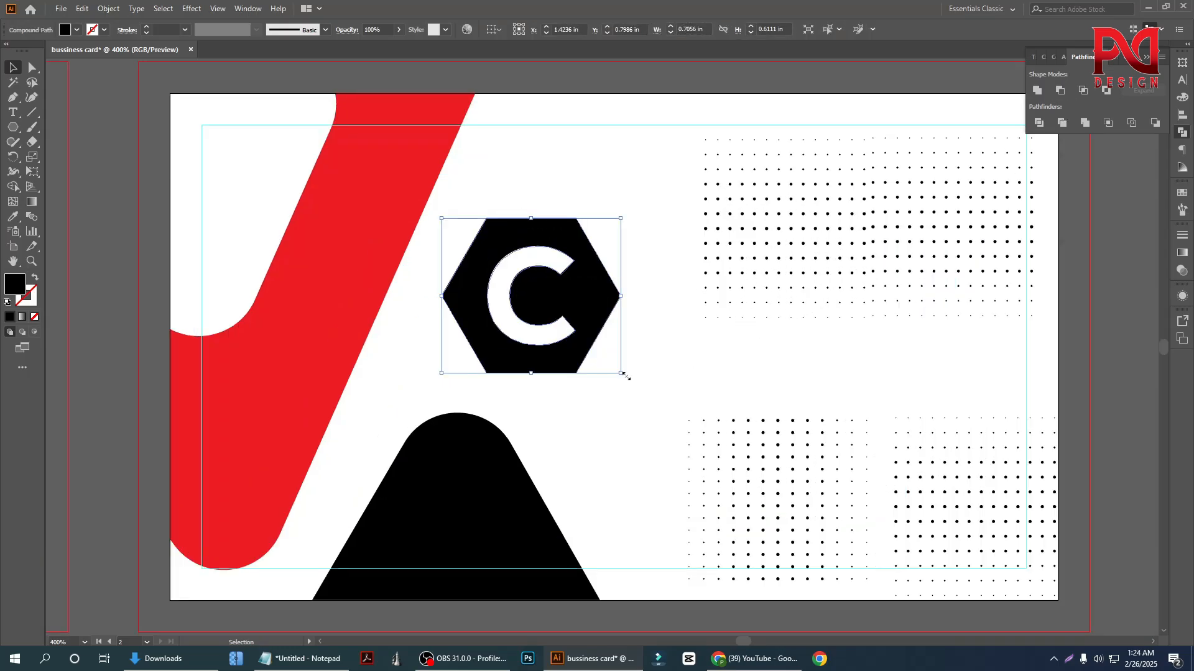
click(584, 367)
Fill the hexagon logo with the red sampled from the front card's red shape
scroll(583, 367, down, 2)
click(583, 358)
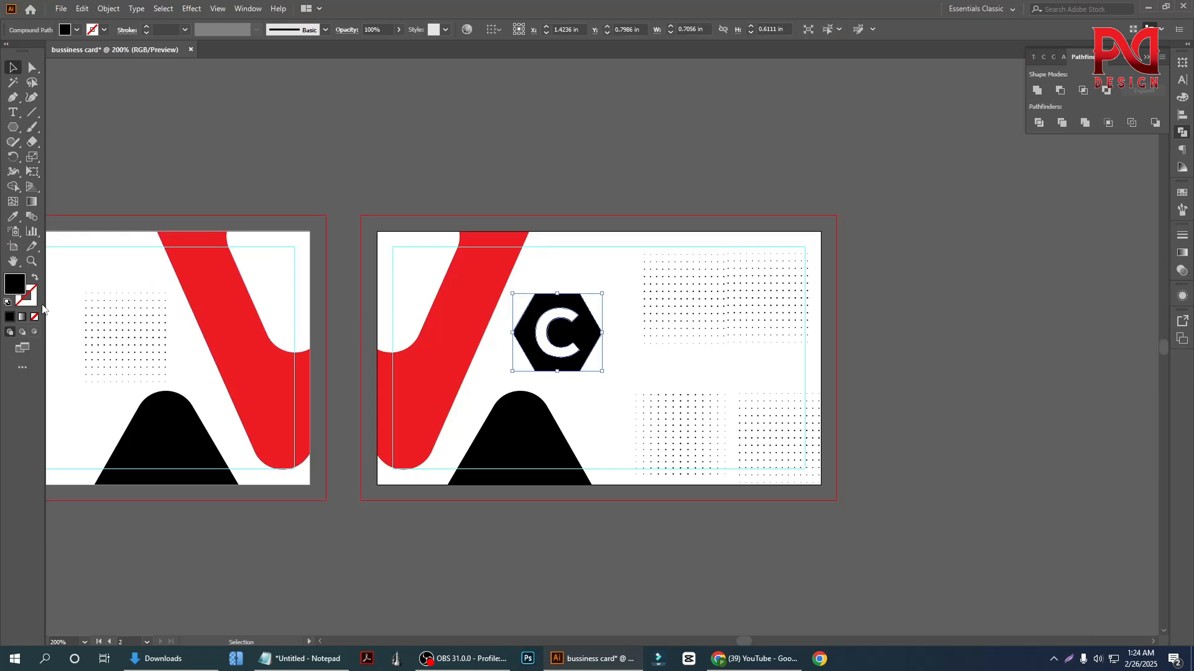
click(13, 217)
click(255, 328)
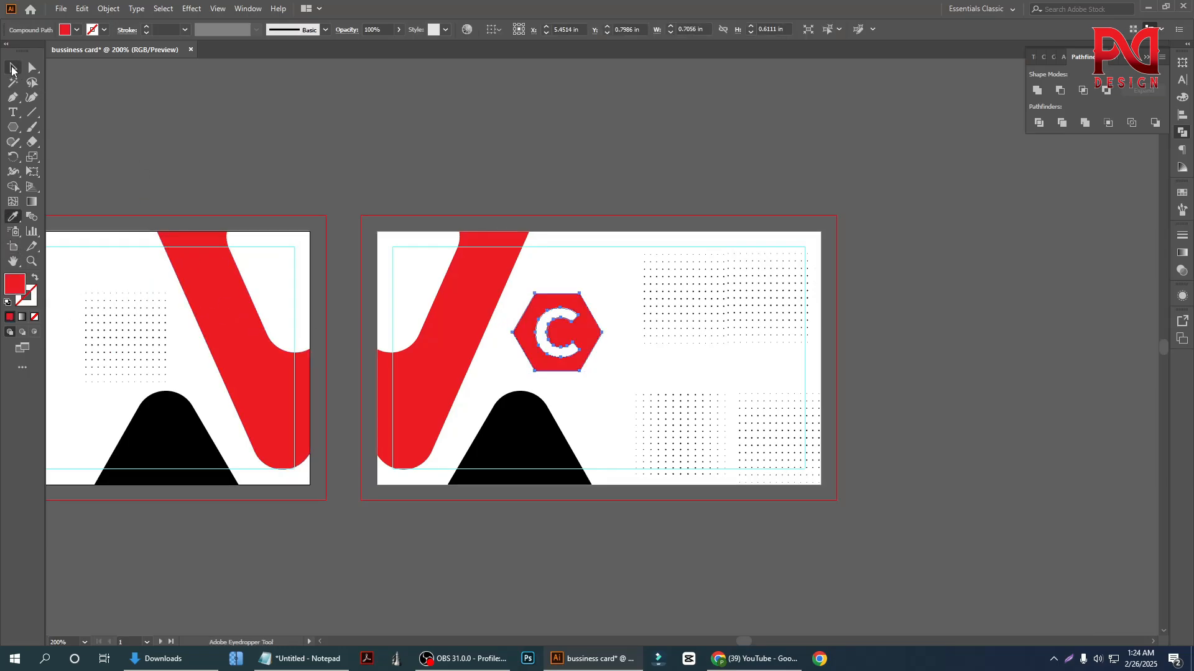
click(12, 68)
Centre the hexagon logo horizontally and vertically on the back card's artboard
scroll(590, 385, up, 1)
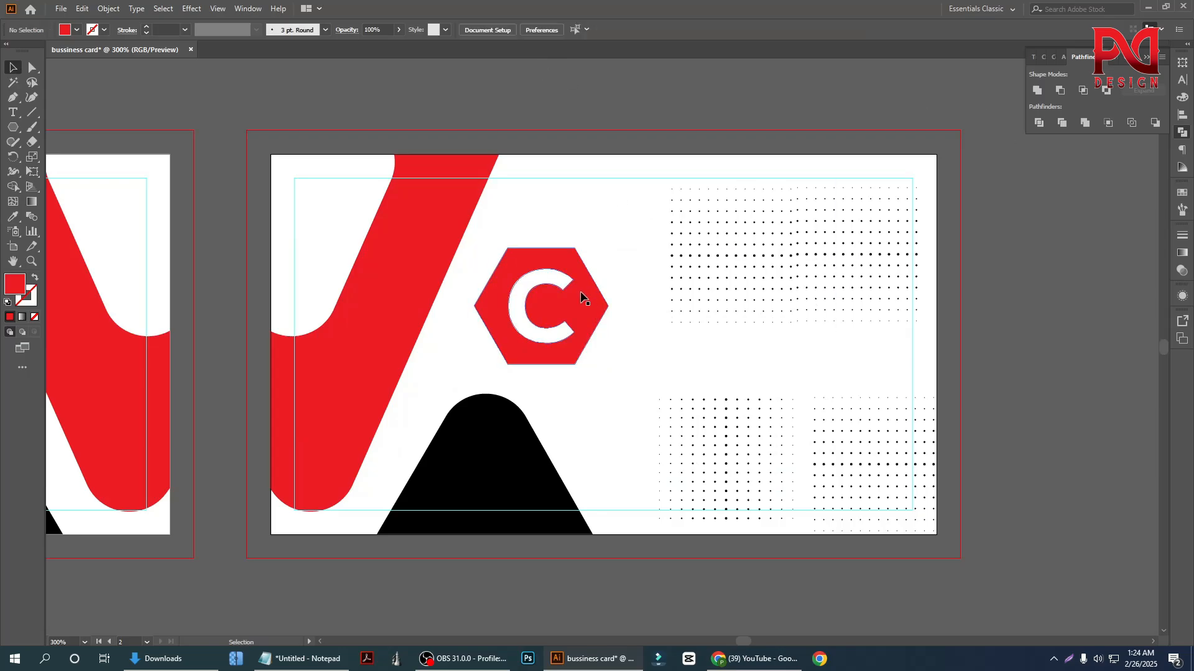
click(1181, 116)
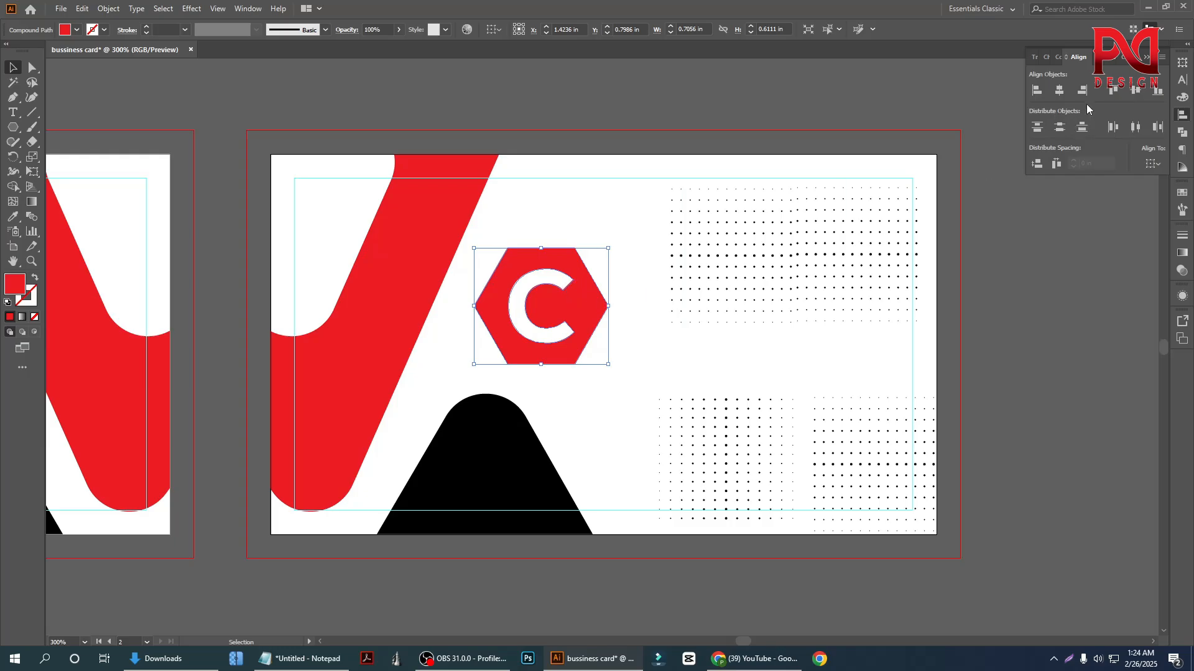
click(1153, 163)
click(1122, 205)
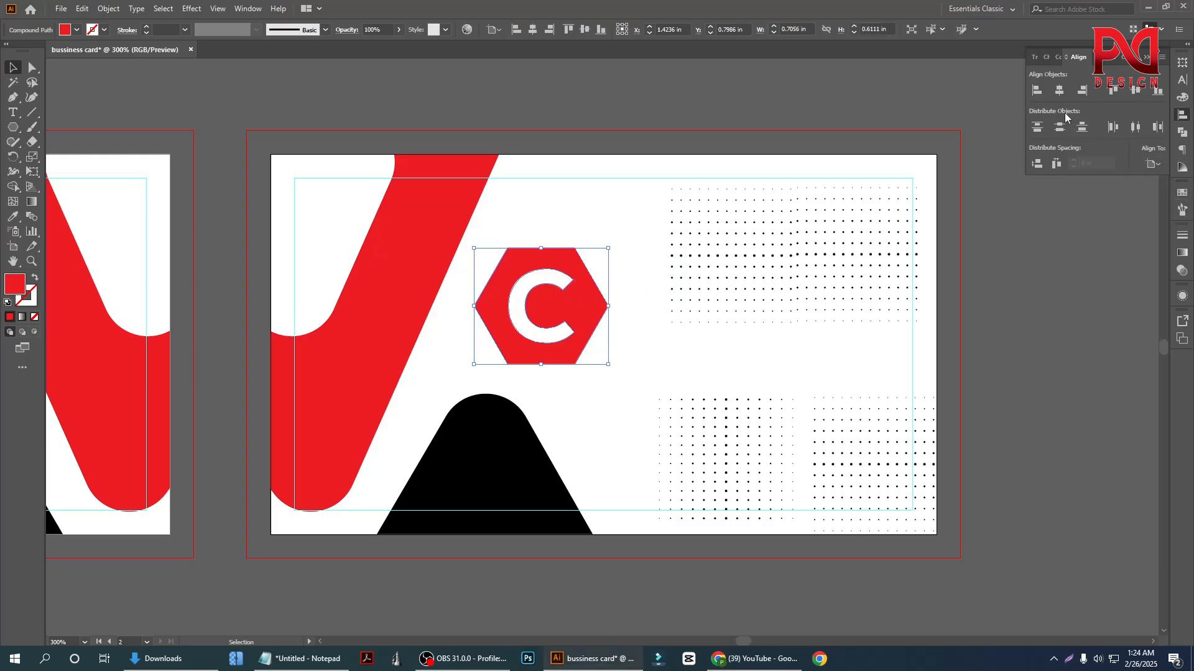
click(1060, 90)
click(1136, 91)
click(593, 153)
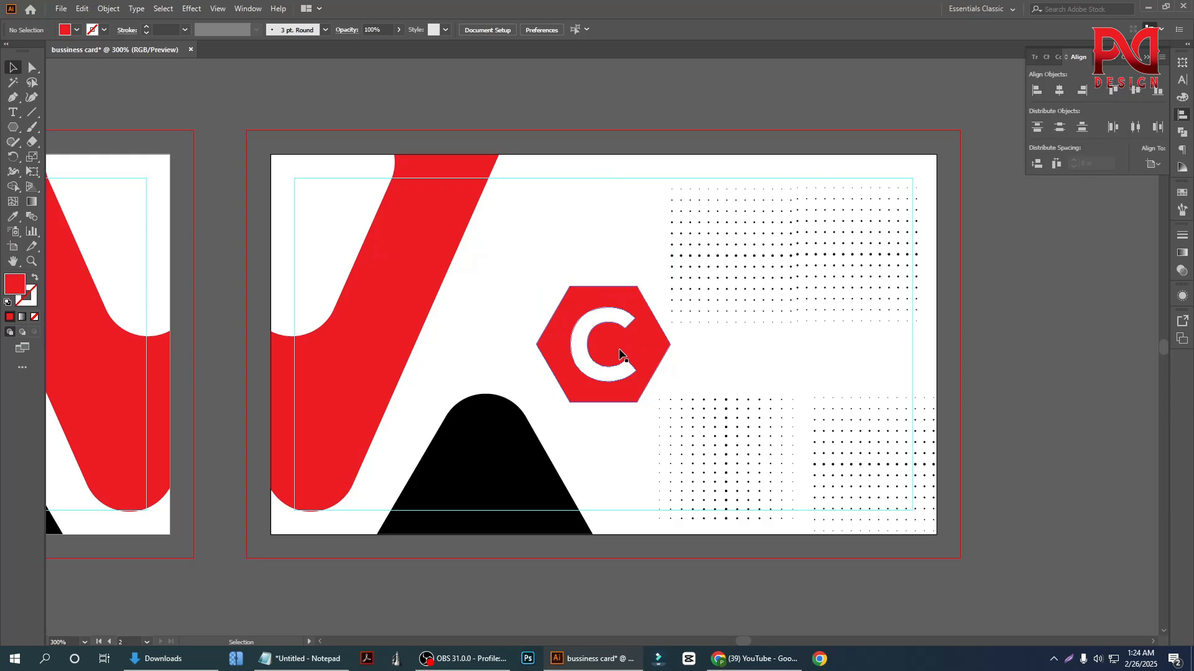
Move the hexagon logo straight up, slightly above the back card's centre
scroll(633, 389, down, 1)
drag(626, 370, 624, 348)
click(729, 352)
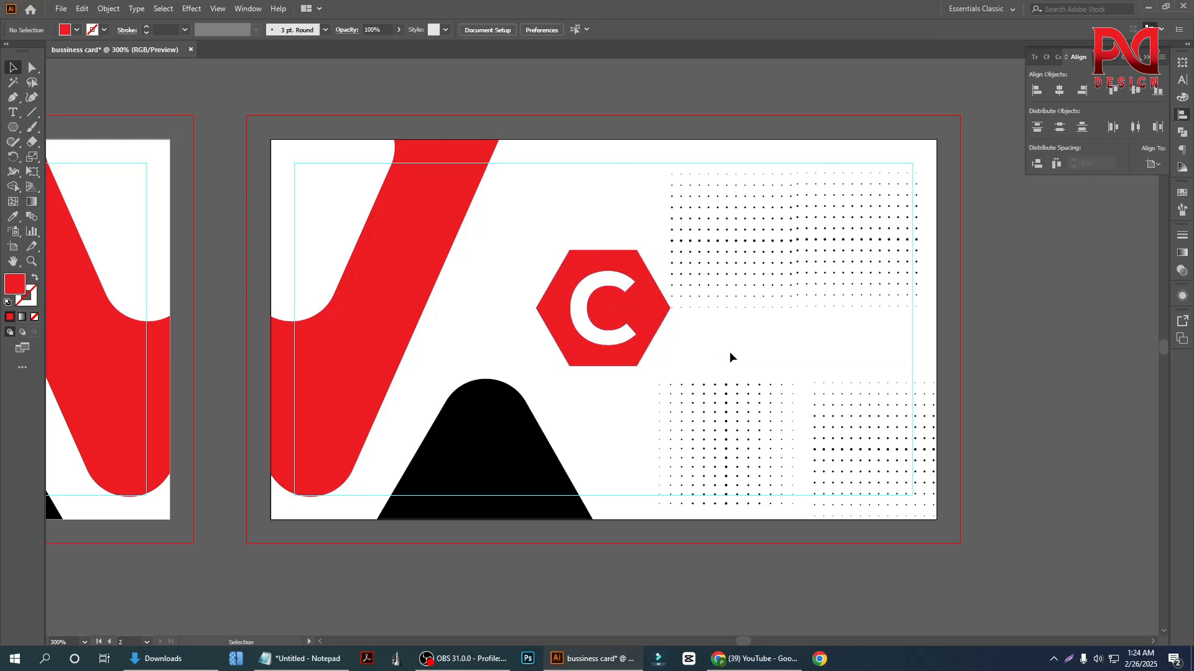
Copy the name and job title group from the front card to just below the hexagon logo
scroll(730, 358, down, 3)
scroll(218, 300, down, 1)
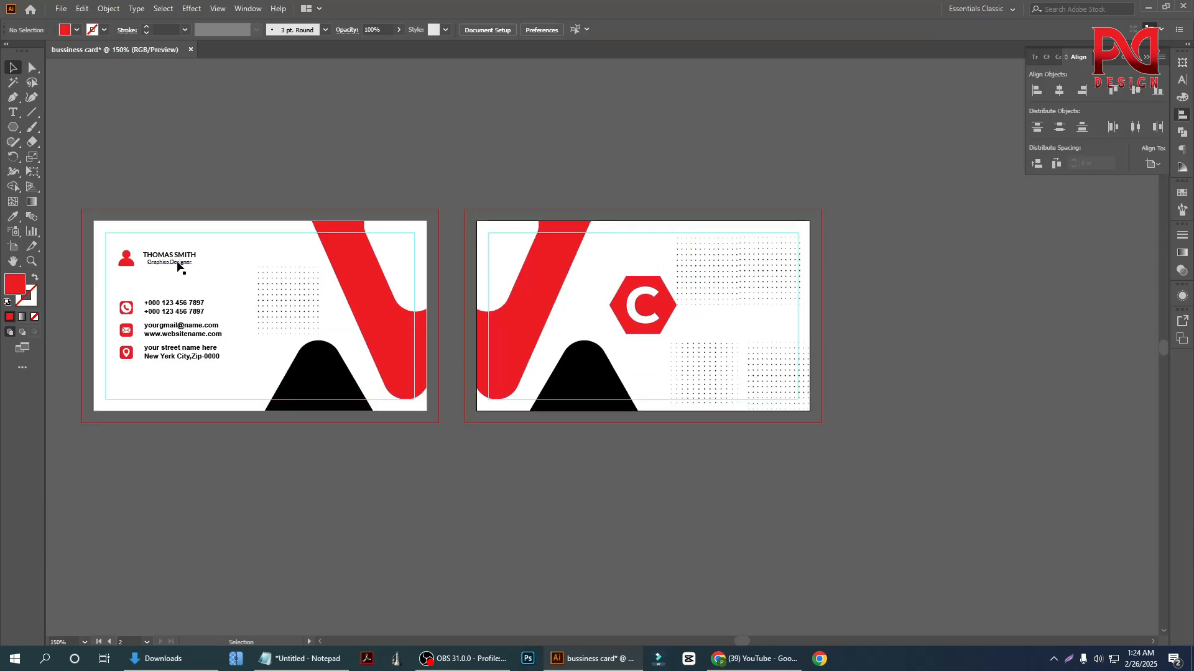
drag(177, 266, 630, 356)
scroll(673, 359, up, 3)
double_click(631, 354)
double_click(740, 286)
click(619, 340)
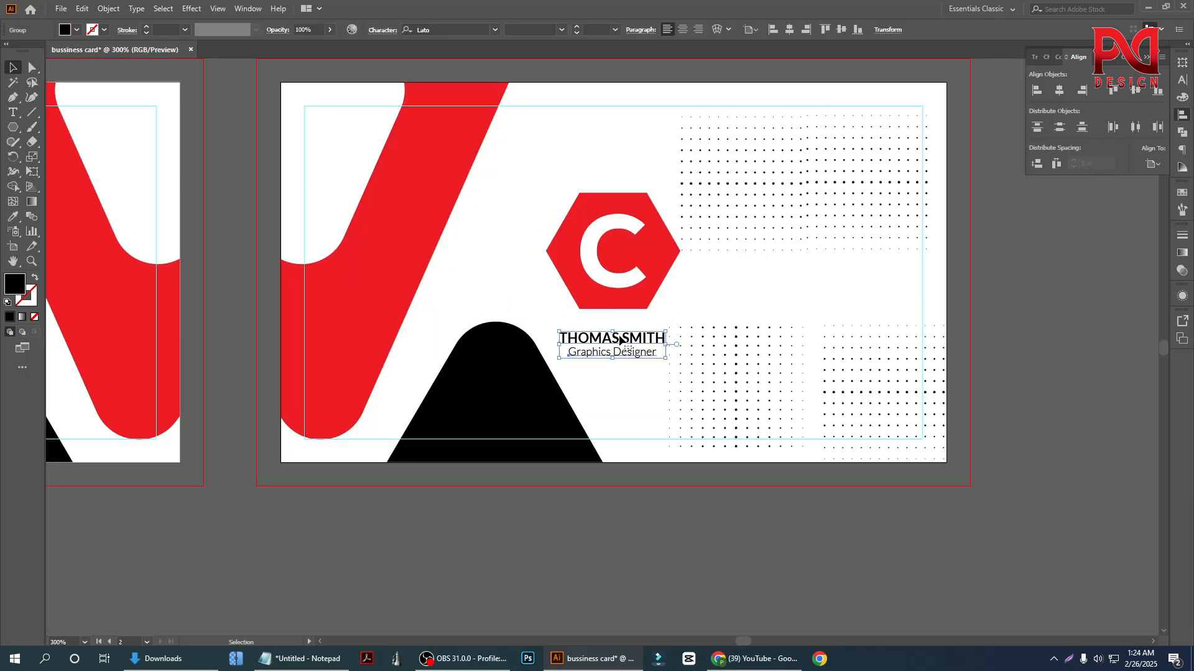
Ungroup the copied heading and replace its name line with "COMPANY"
right_click(620, 340)
click(647, 428)
click(611, 343)
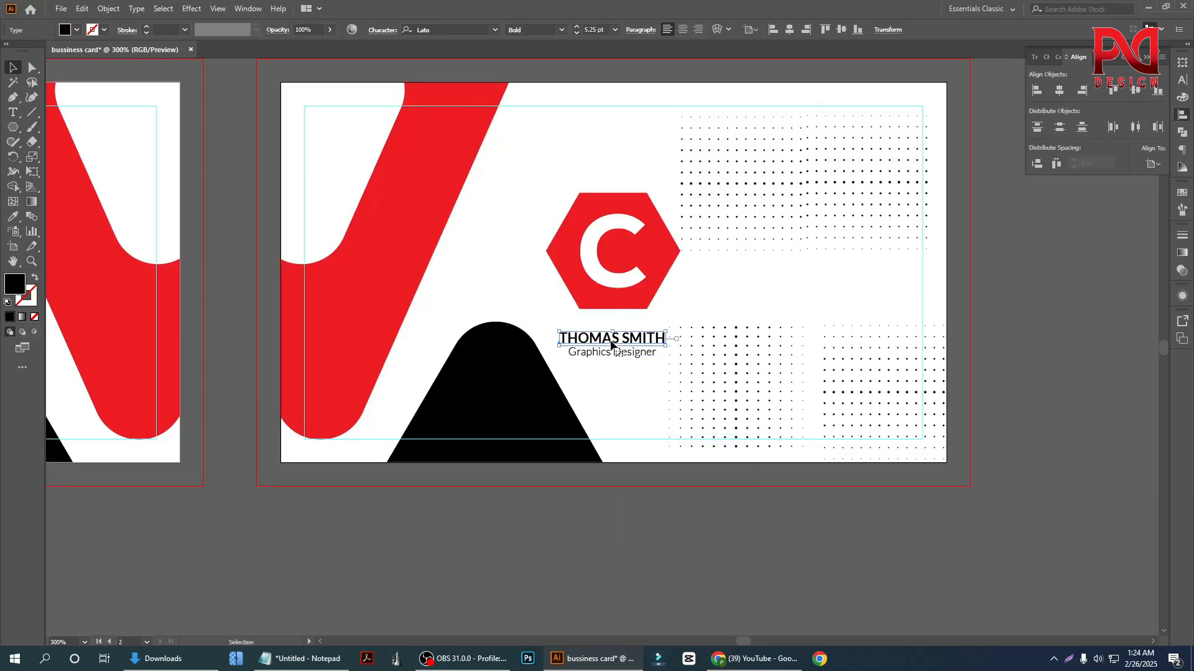
triple_click(610, 341)
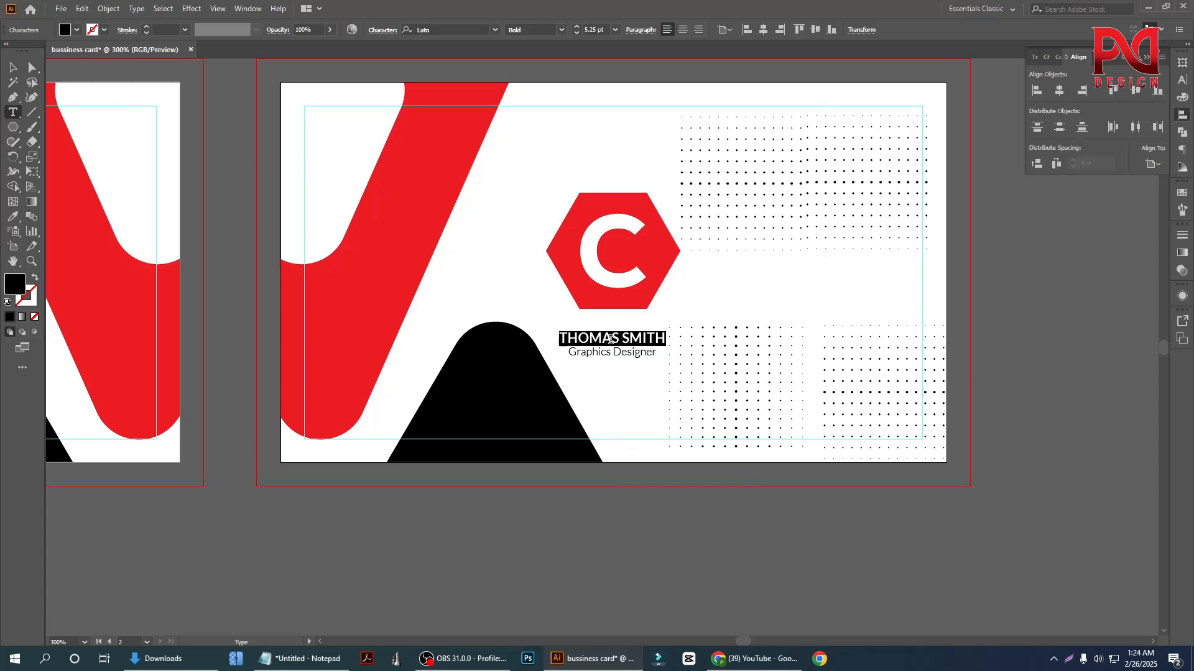
text(COMPANY)
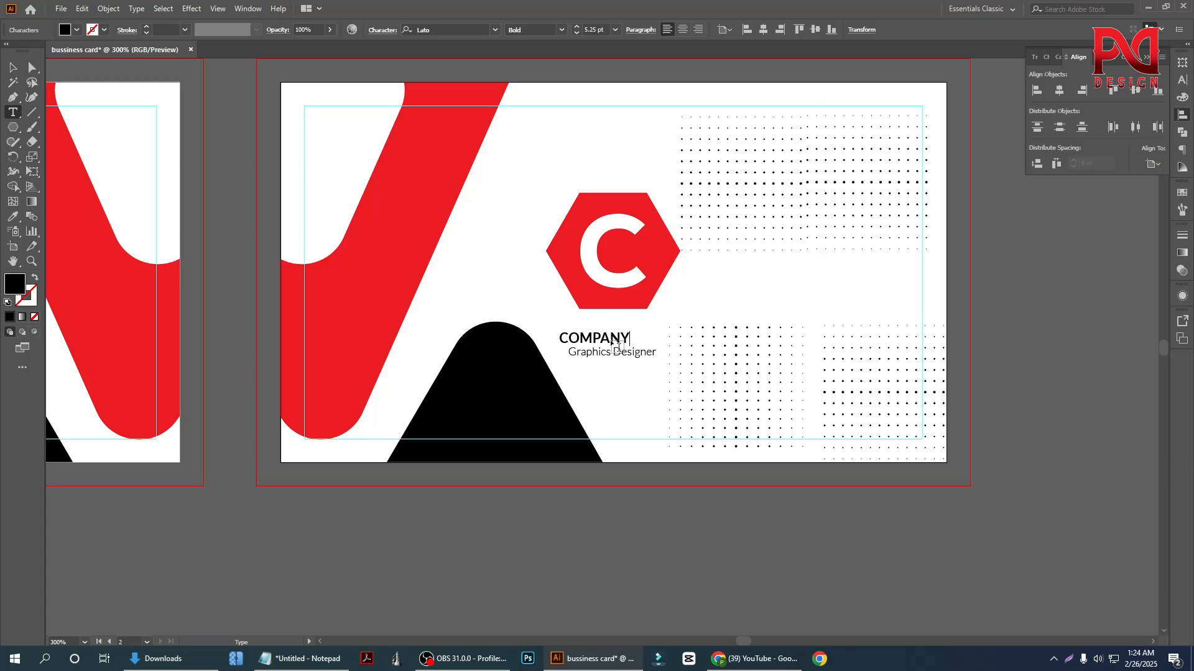
click(13, 67)
click(577, 508)
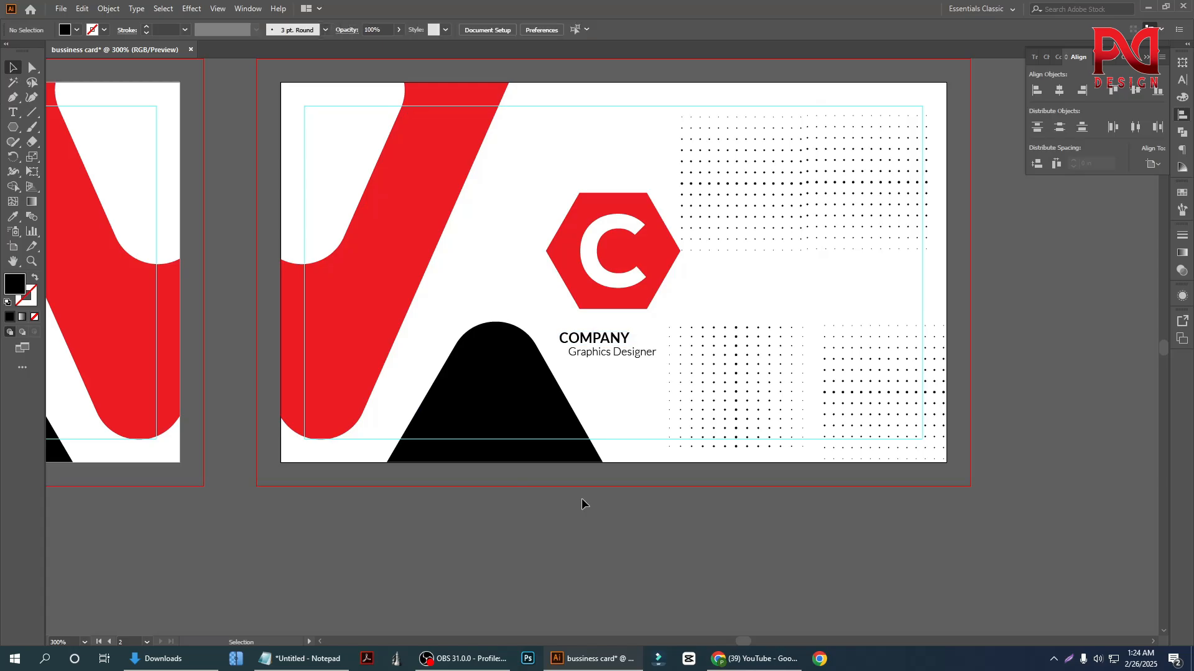
Move the "Graphics Designer" line clear of the COMPANY text and replace its wording with "your tagline here"
scroll(612, 385, up, 1)
drag(620, 329, 646, 307)
key(t)
double_click(617, 344)
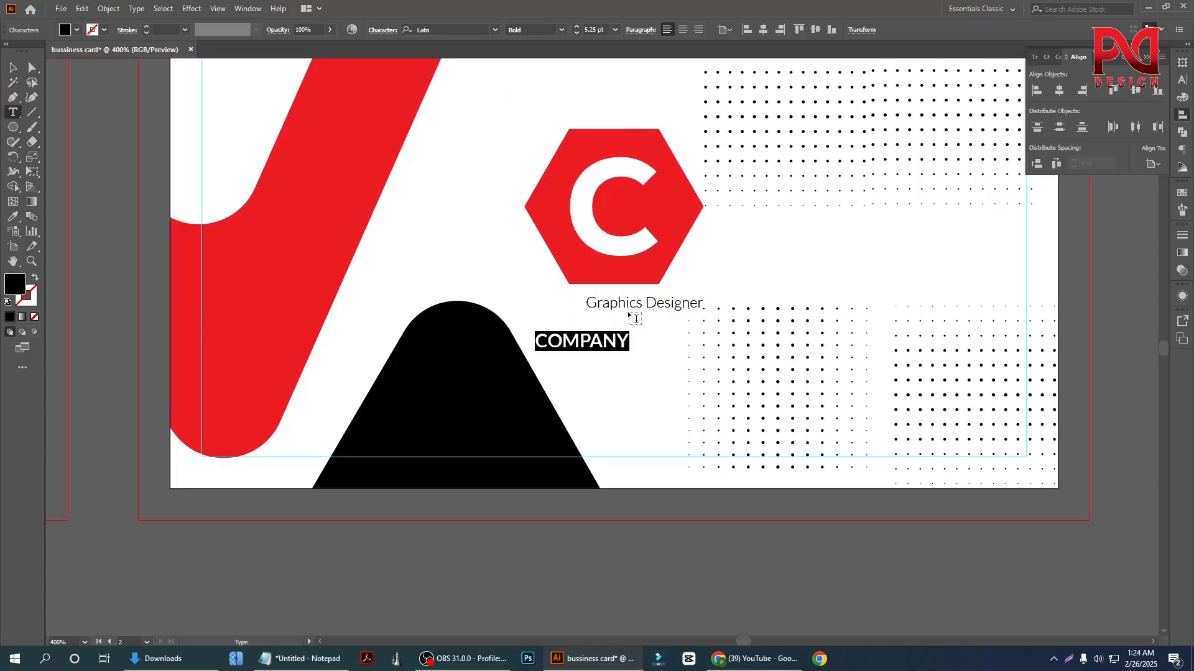
triple_click(631, 303)
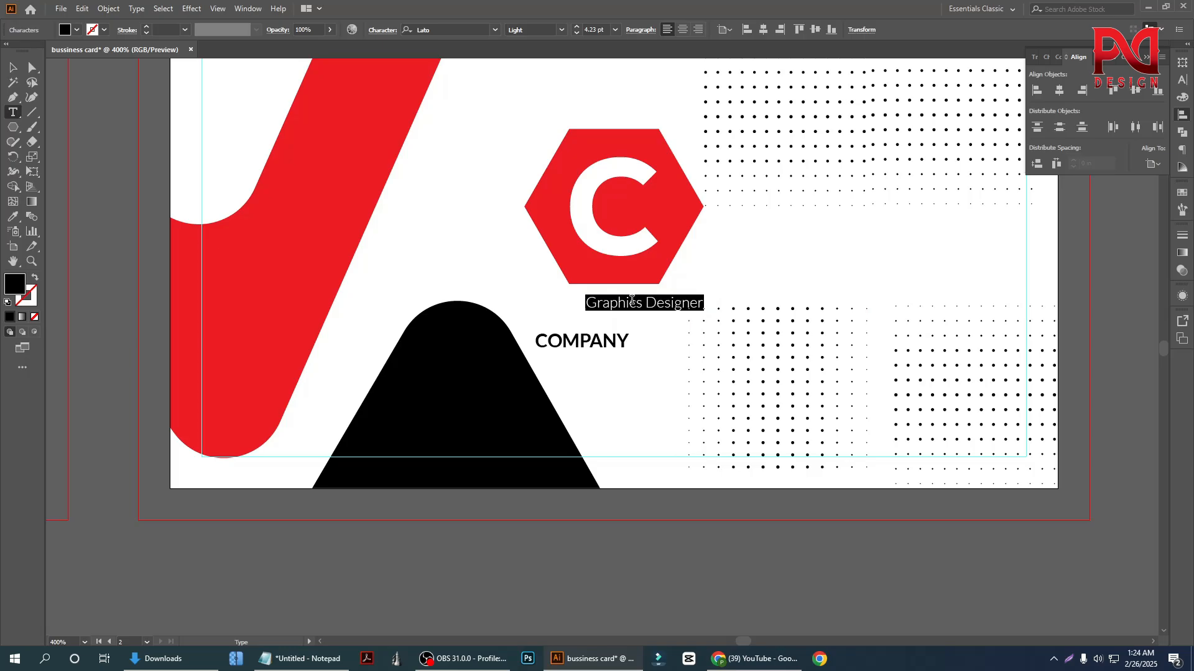
text(your ta)
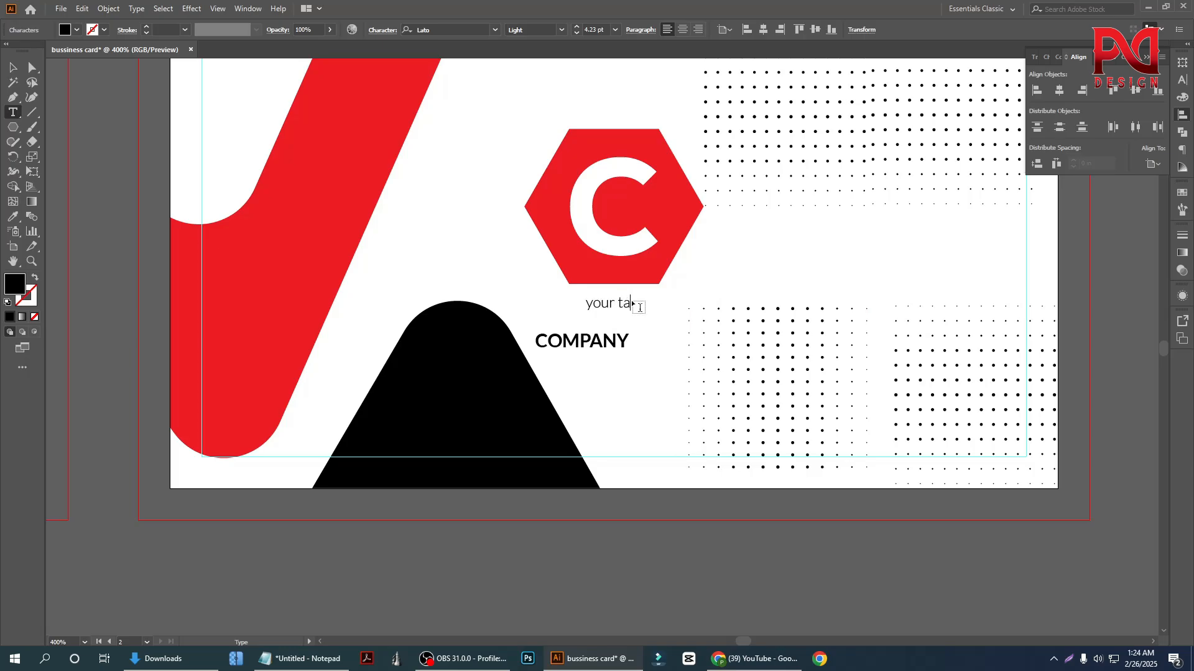
text(gline here)
click(14, 68)
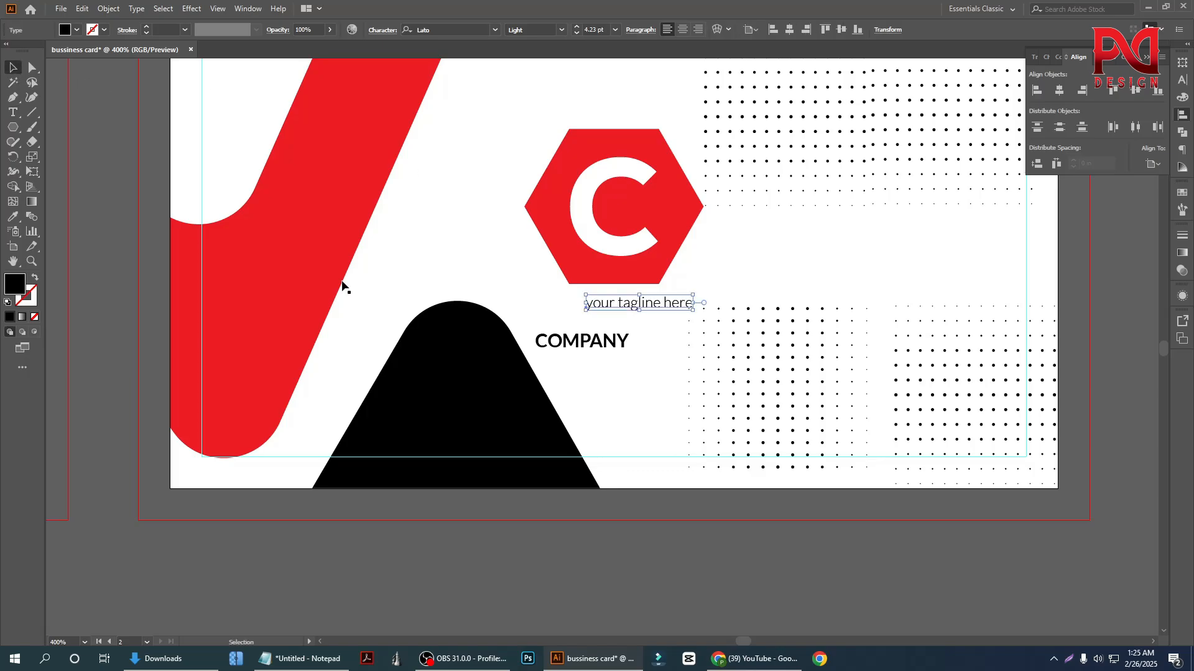
click(530, 330)
Enlarge the COMPANY text below the hexagon and place the tagline directly beneath it
scroll(697, 344, down, 1)
scroll(696, 344, up, 1)
drag(629, 266, 586, 424)
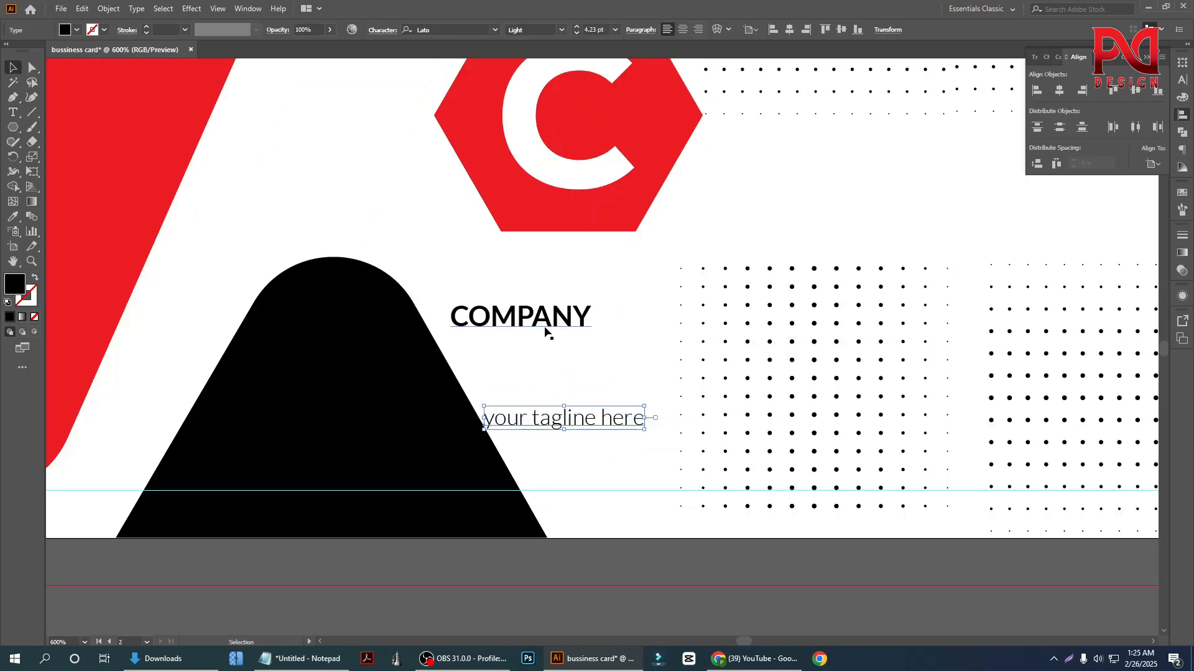
drag(547, 330, 664, 297)
drag(569, 417, 563, 307)
scroll(562, 392, down, 2)
Centre the COMPANY text horizontally on the hexagon logo
click(568, 320)
shift+click(603, 246)
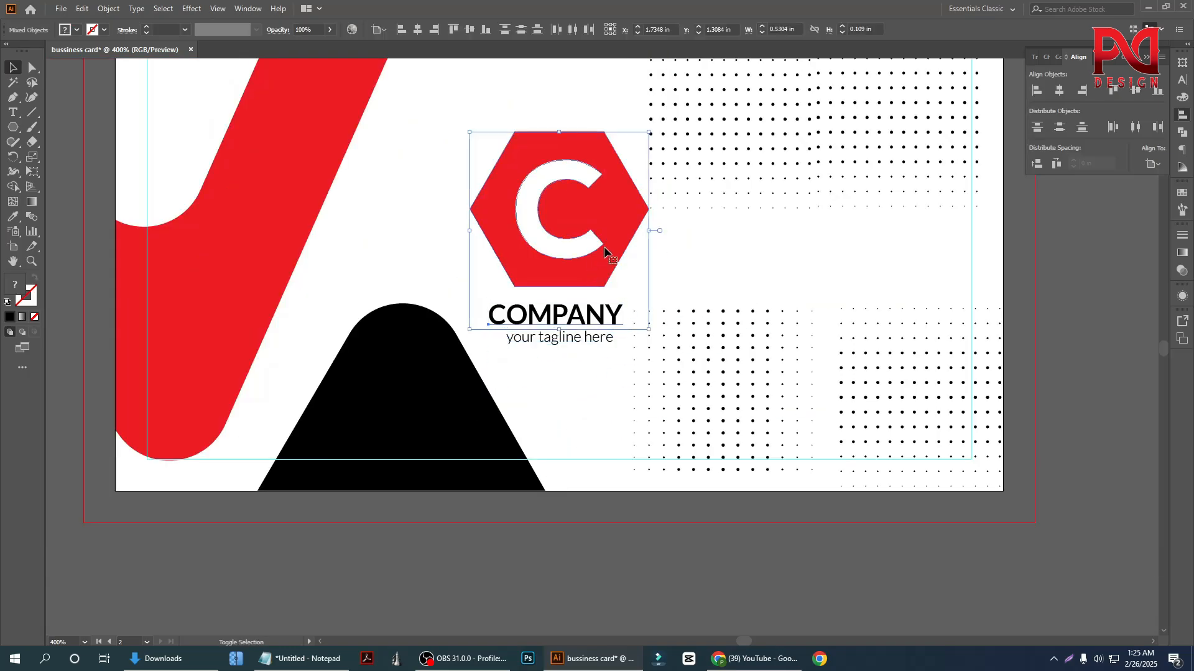
click(606, 245)
click(415, 31)
click(443, 255)
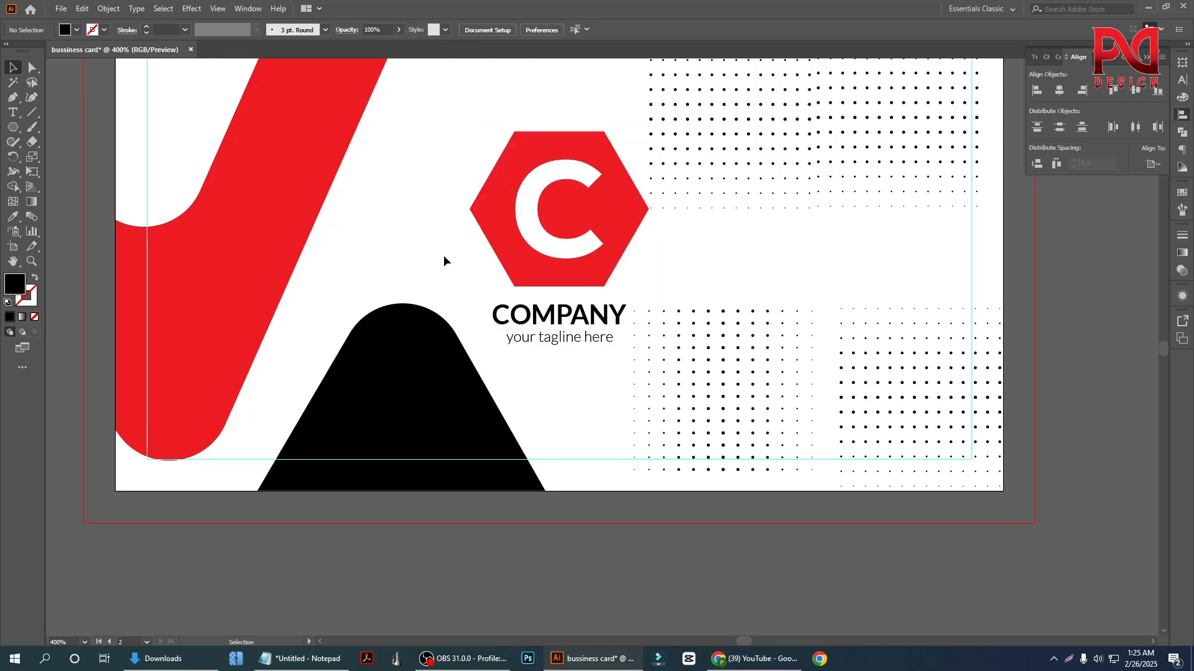
Centre the tagline horizontally under the COMPANY text
click(555, 339)
shift+click(578, 319)
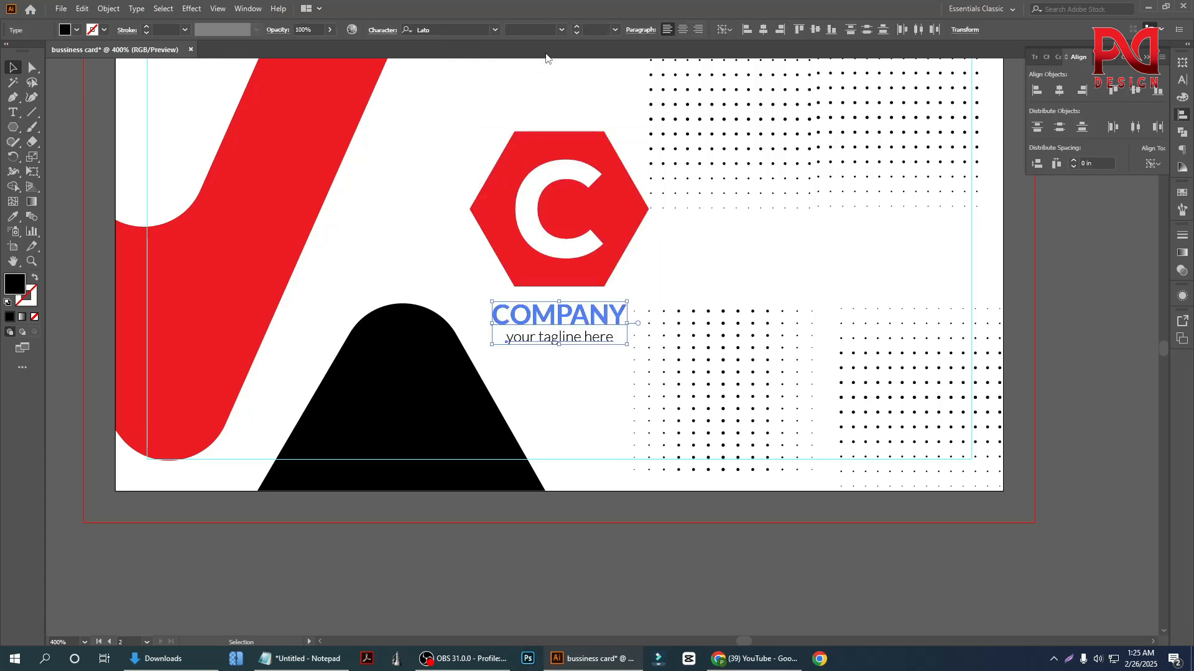
click(448, 267)
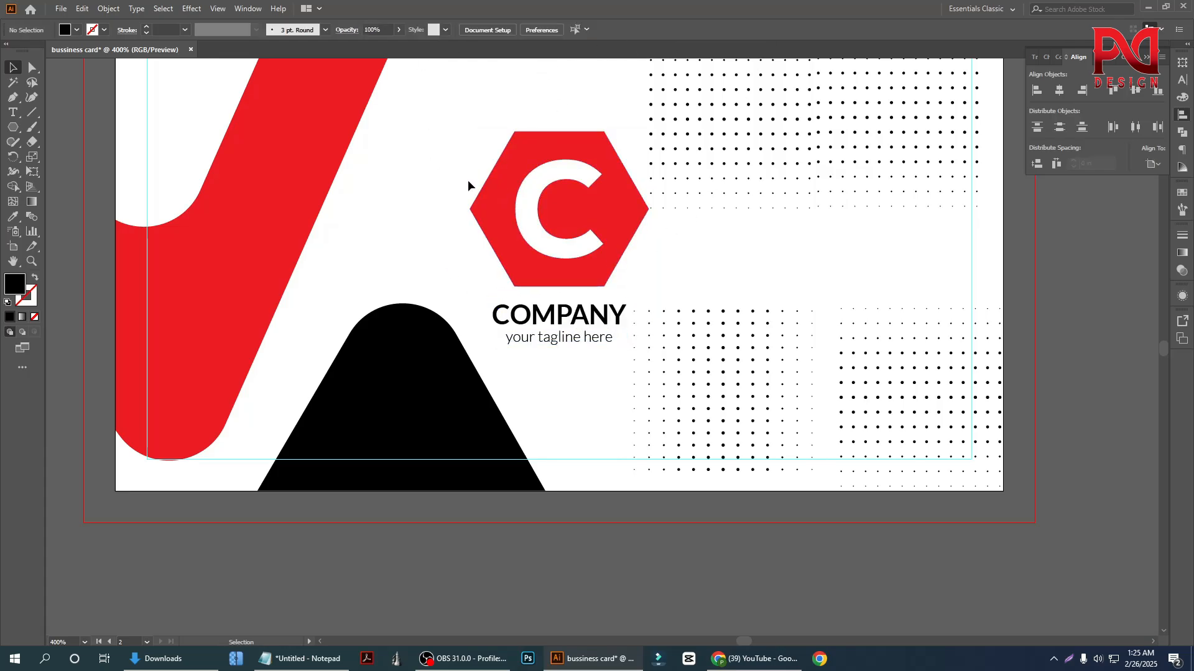
Group the hexagon logo with the COMPANY text and the tagline
right_click(581, 261)
drag(458, 229, 562, 335)
right_click(524, 232)
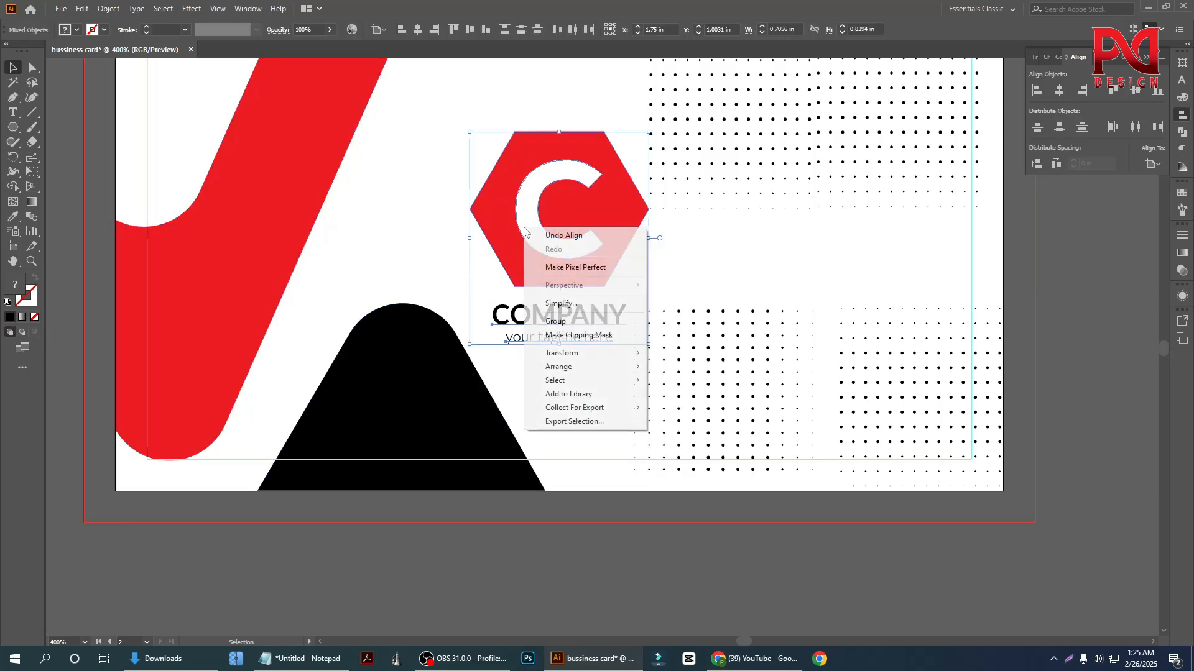
click(557, 323)
click(478, 290)
scroll(528, 319, down, 3)
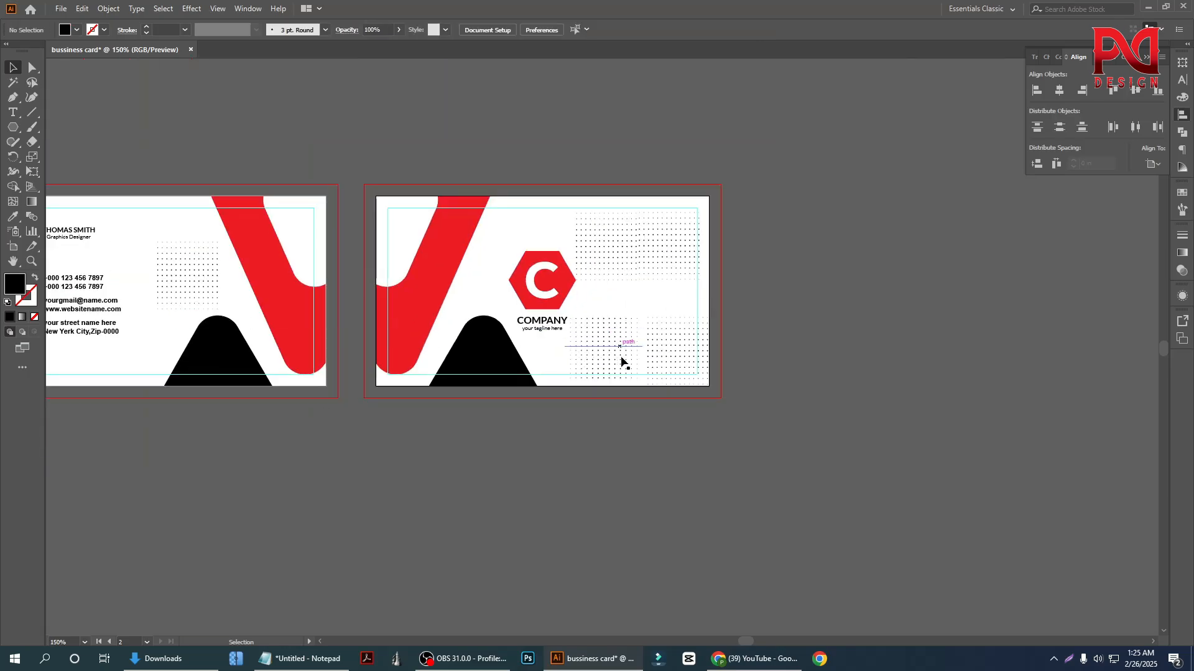
Lower the opacity of the dot grid beside the tagline on the logo side of the card
scroll(621, 360, down, 2)
scroll(629, 362, up, 3)
click(612, 362)
scroll(626, 351, up, 3)
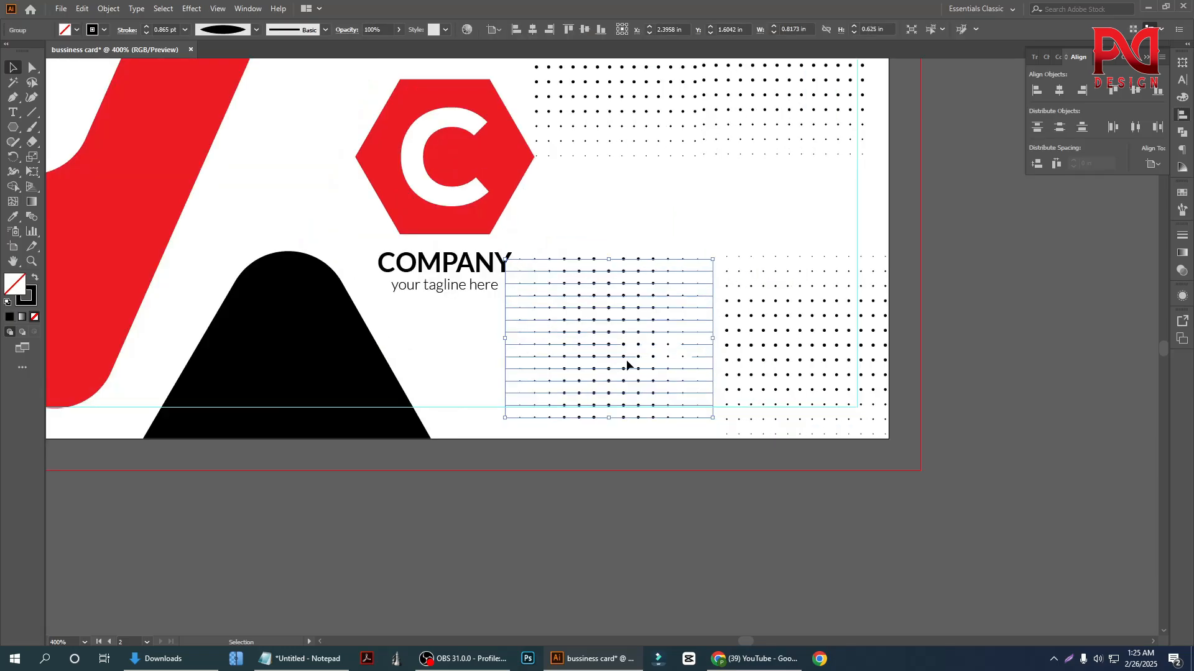
click(397, 31)
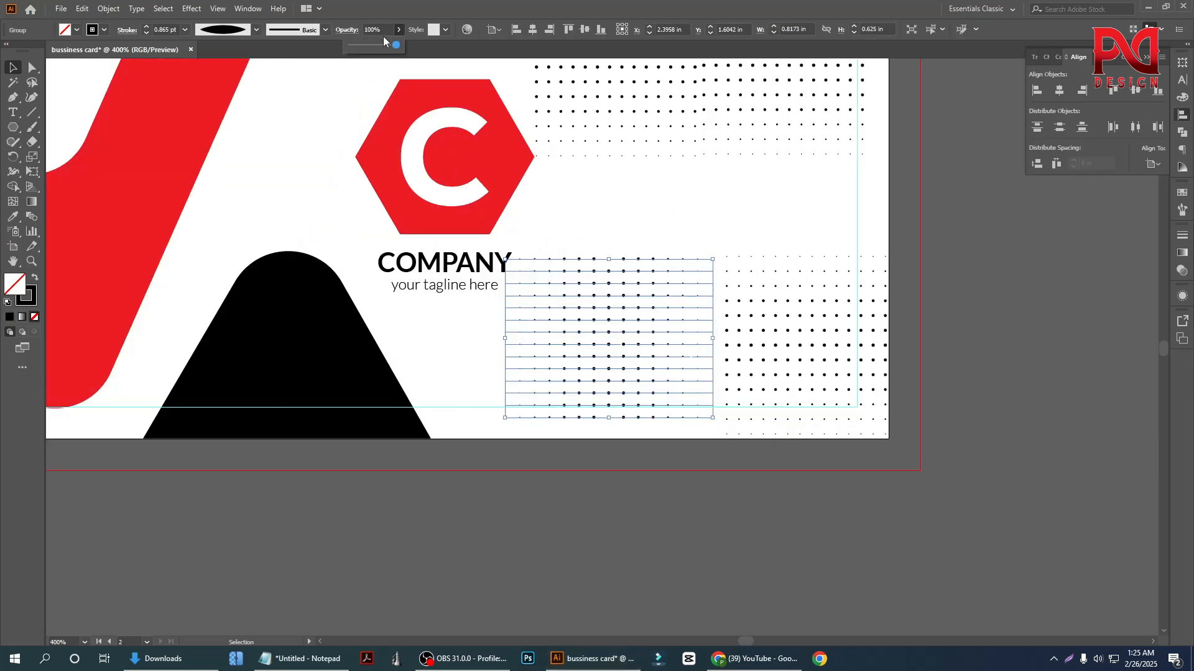
click(369, 44)
click(620, 209)
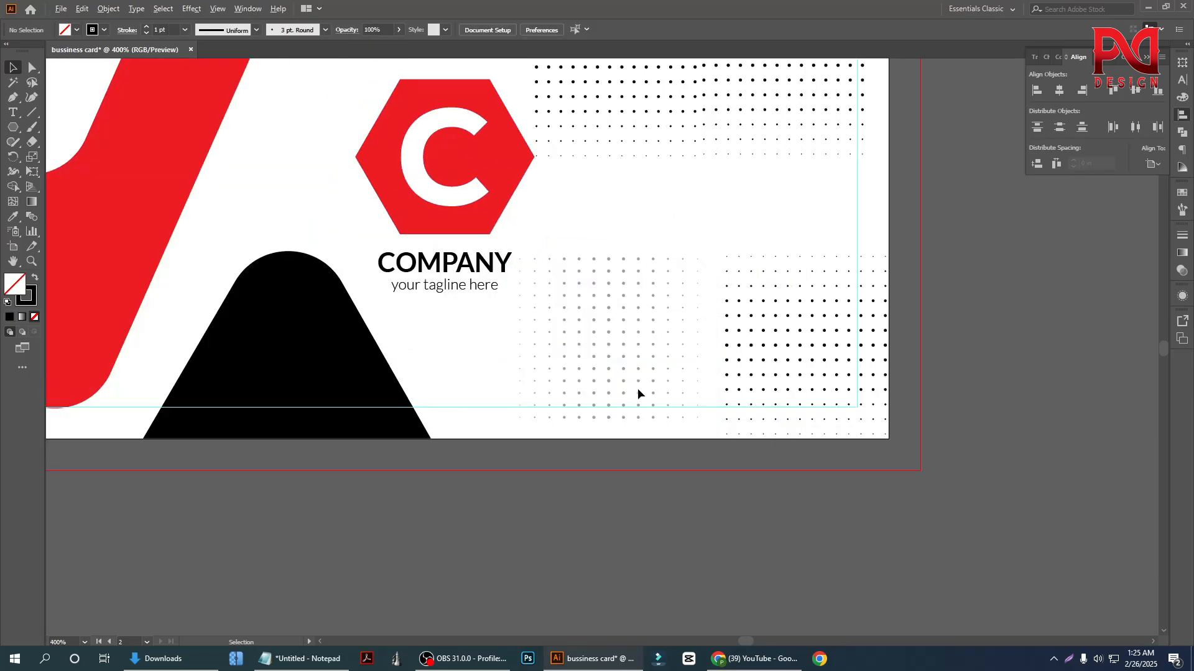
Lower the opacity of the wide double dot grid in the upper-right area of the logo side
scroll(642, 387, down, 1)
scroll(706, 389, up, 1)
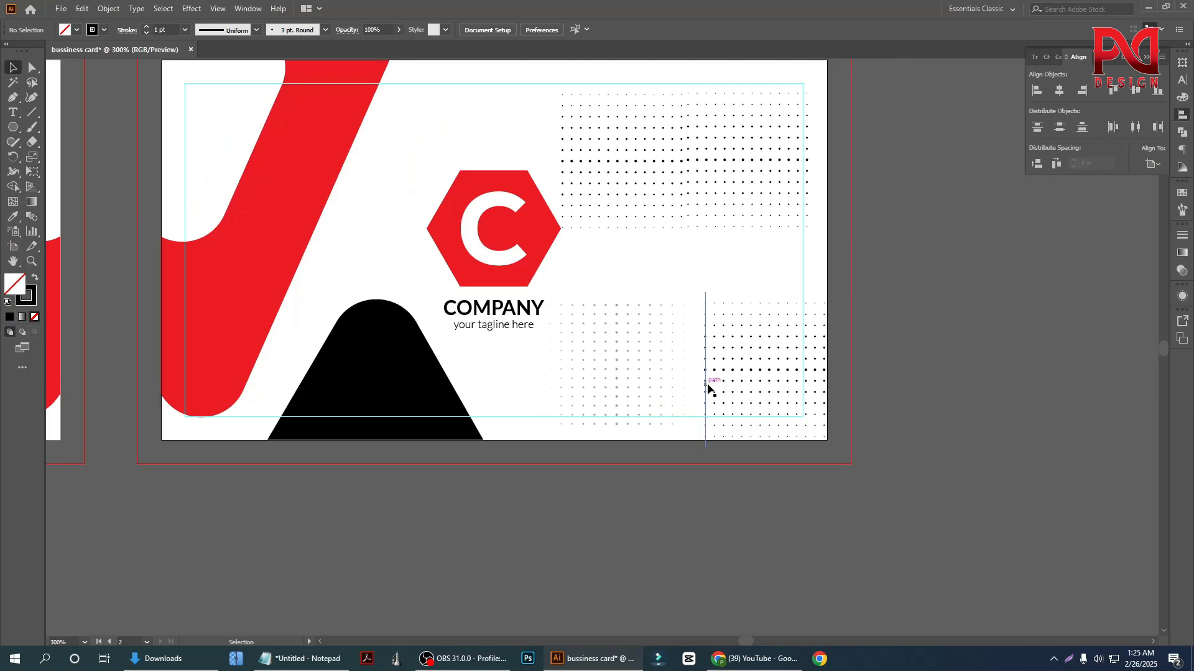
scroll(725, 357, down, 1)
click(721, 234)
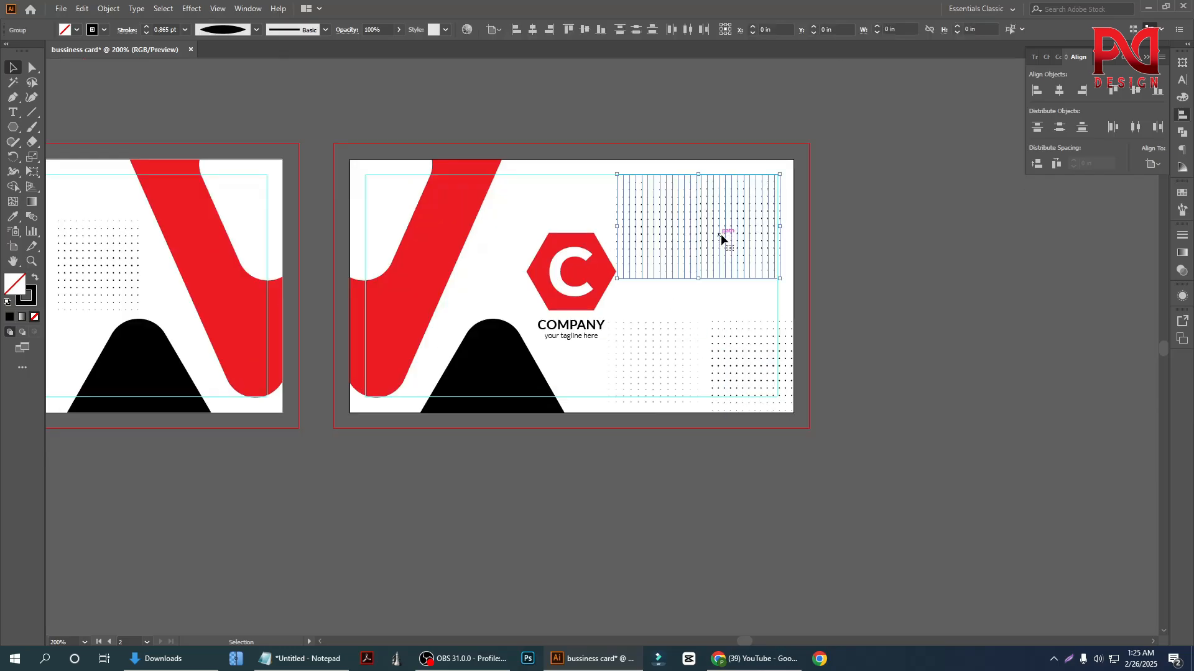
click(399, 30)
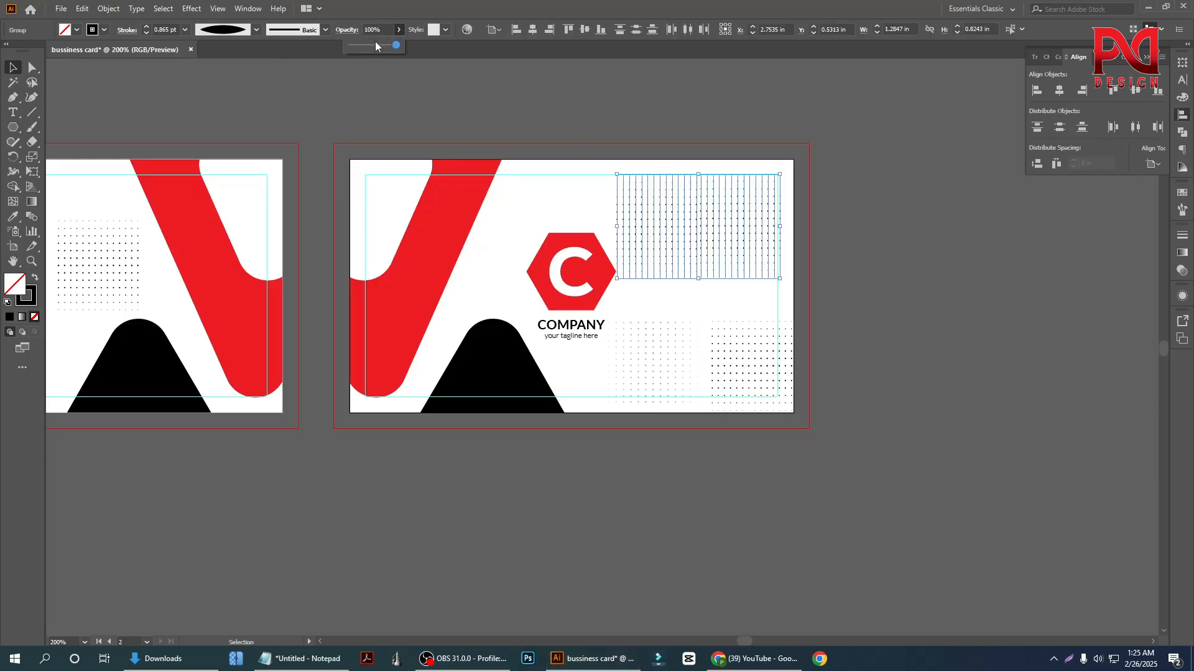
click(375, 43)
click(590, 121)
Lower the opacity of the dot grid in the bottom-right corner of the logo side
drag(707, 312, 740, 361)
click(398, 31)
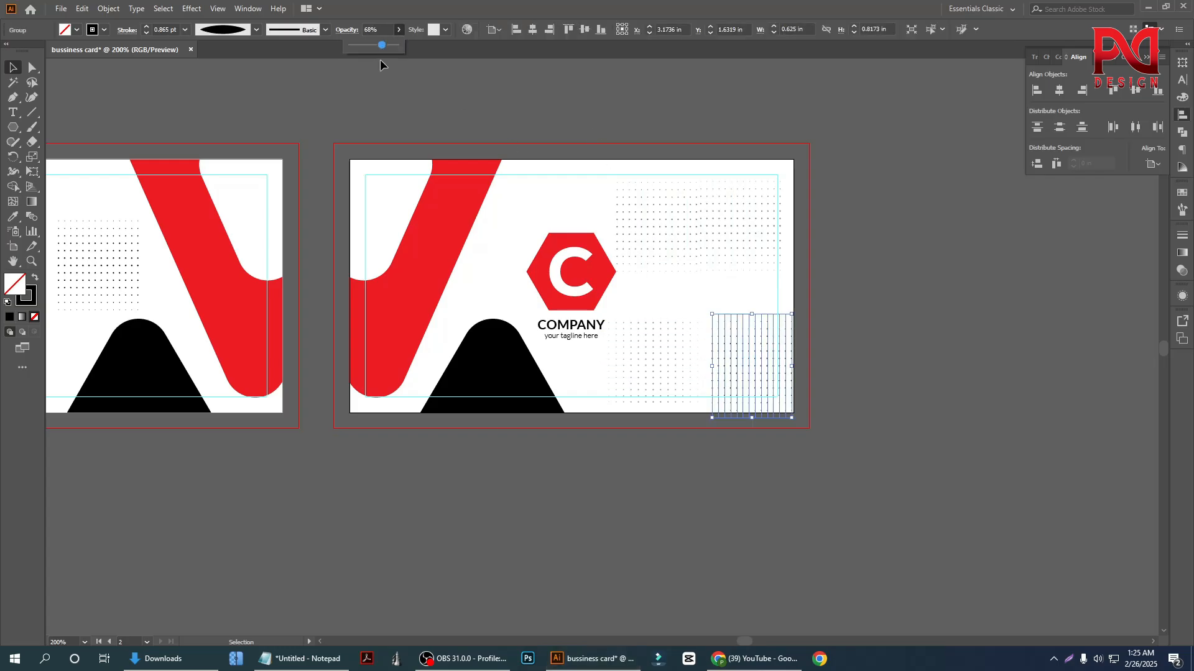
drag(367, 47, 371, 45)
click(488, 114)
Review both sides of the business card, checking the contact details, logo, shapes and dot grids up close and as a whole
scroll(662, 320, down, 2)
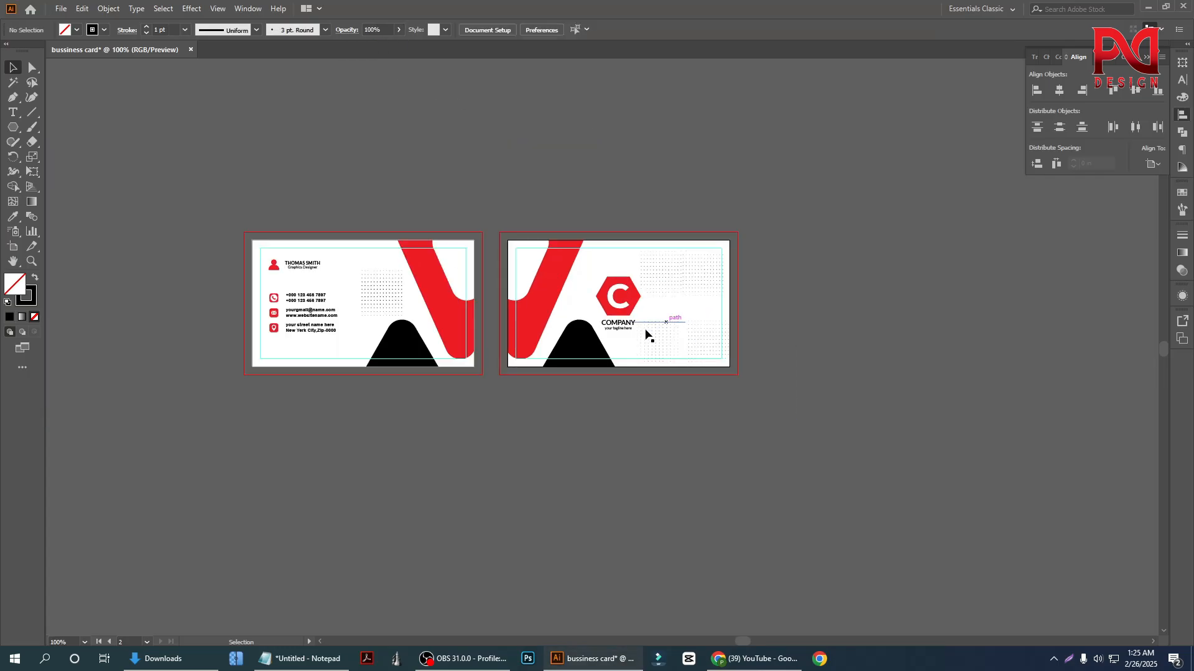
scroll(297, 324, up, 2)
scroll(372, 390, down, 1)
scroll(389, 404, up, 2)
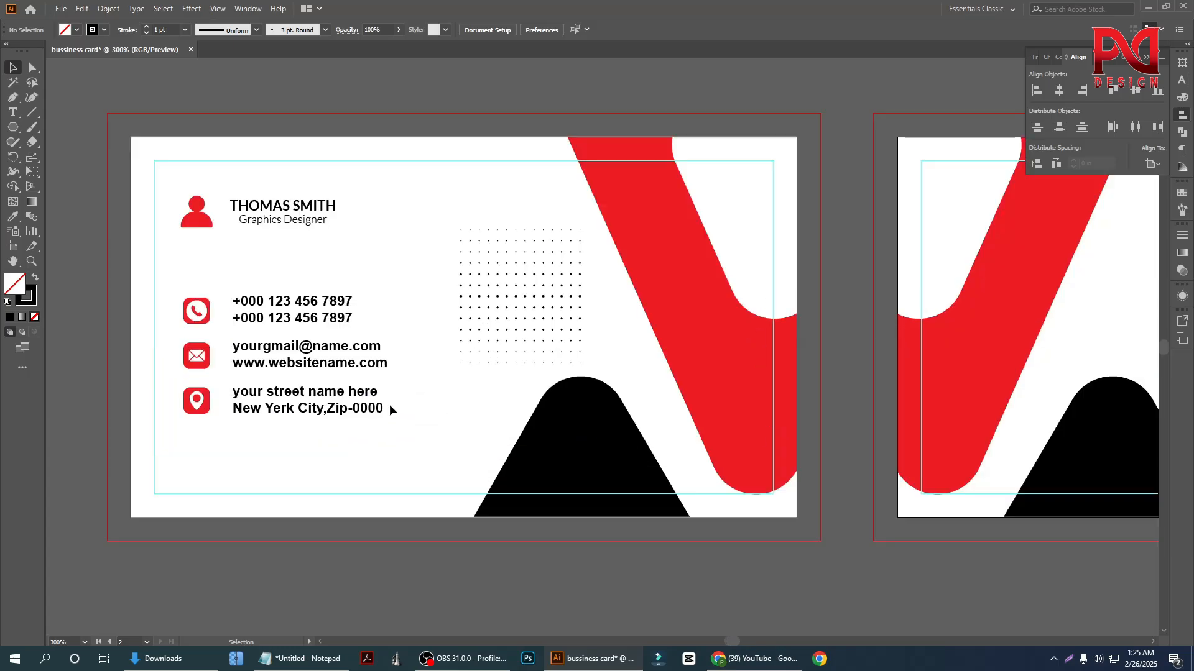
scroll(402, 408, down, 1)
scroll(401, 408, down, 1)
scroll(911, 427, up, 2)
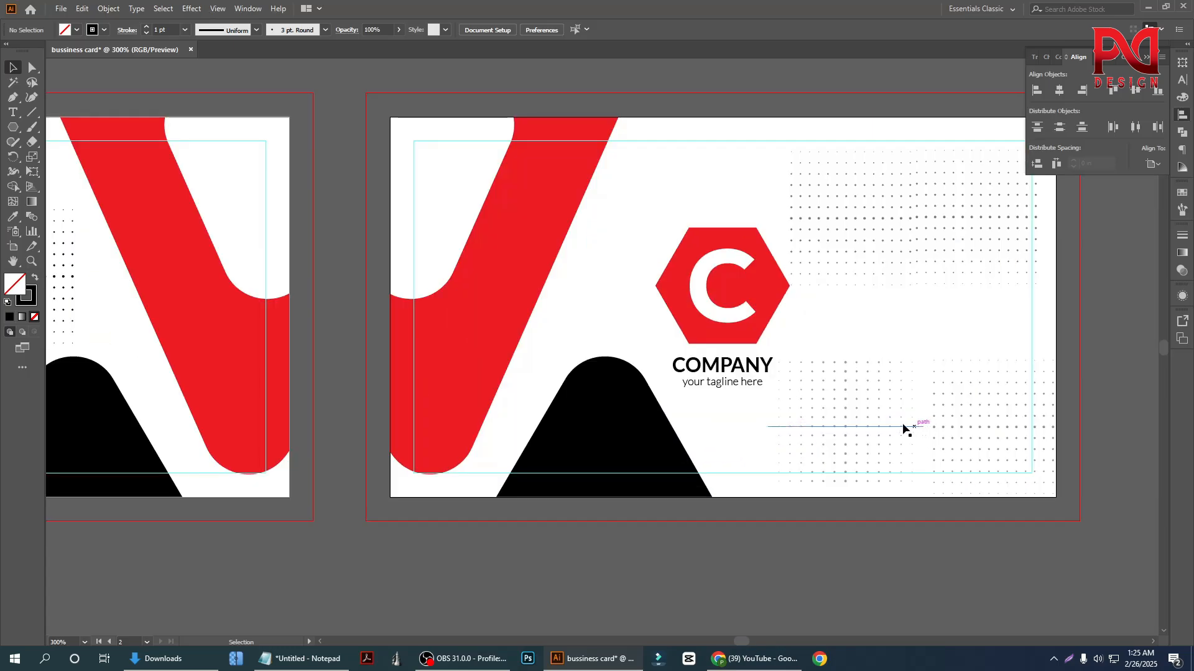
scroll(778, 398, down, 2)
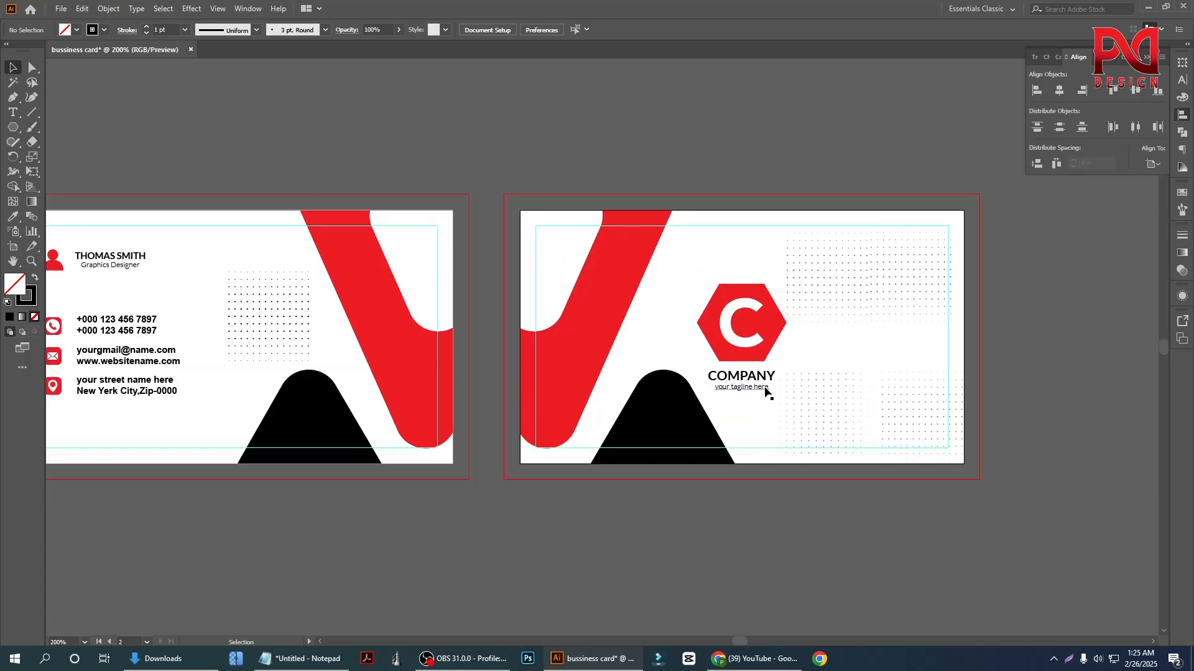
scroll(560, 381, up, 1)
scroll(568, 371, down, 1)
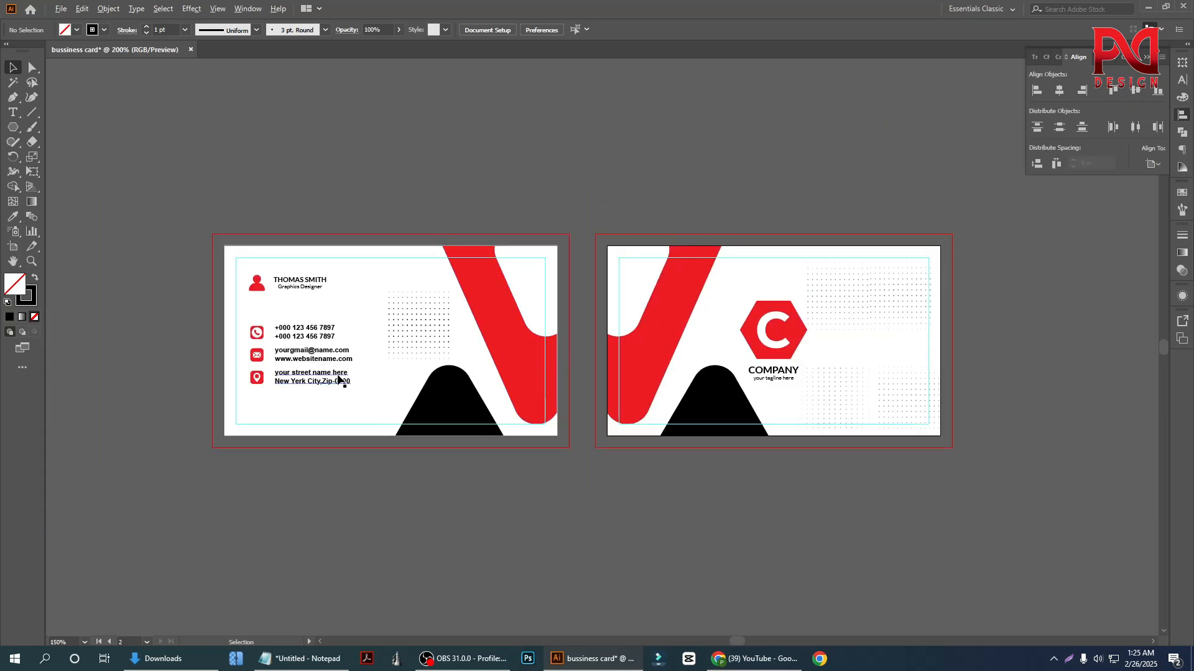
scroll(342, 375, up, 1)
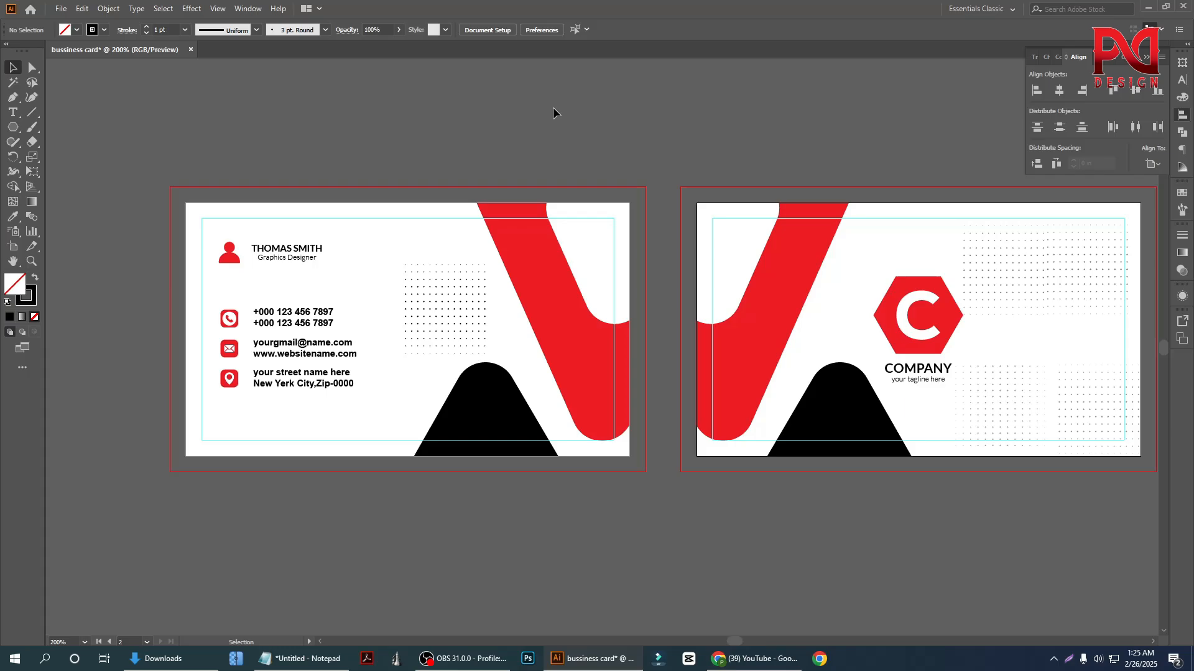
scroll(461, 410, down, 1)
scroll(468, 405, up, 1)
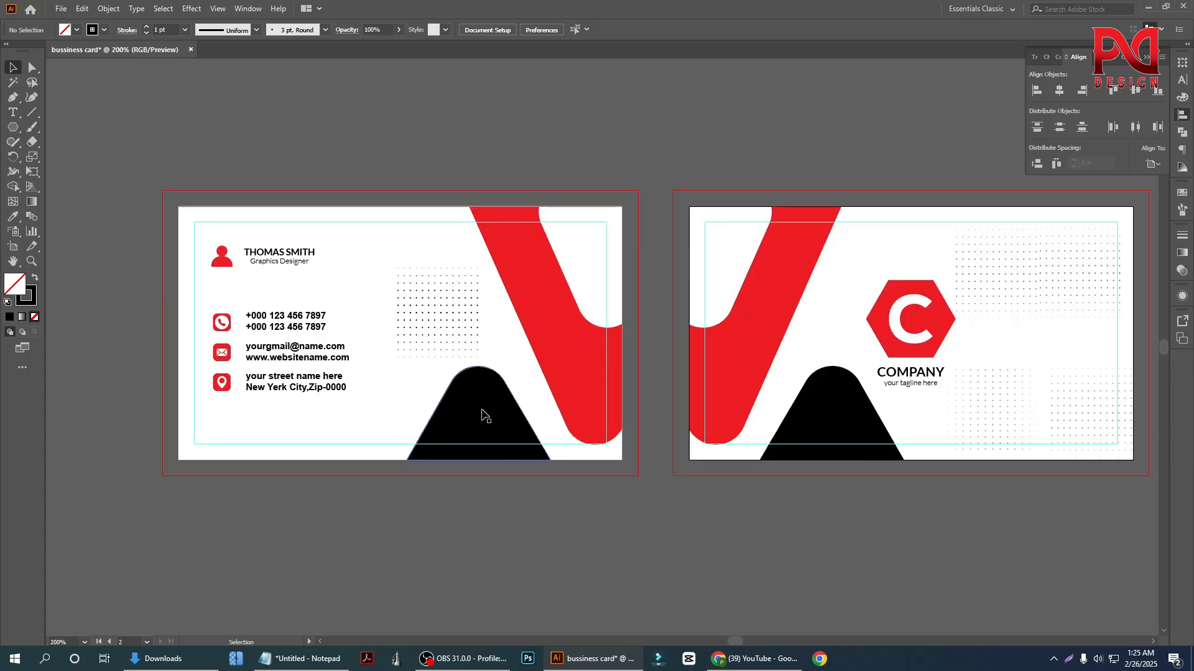
scroll(484, 411, down, 1)
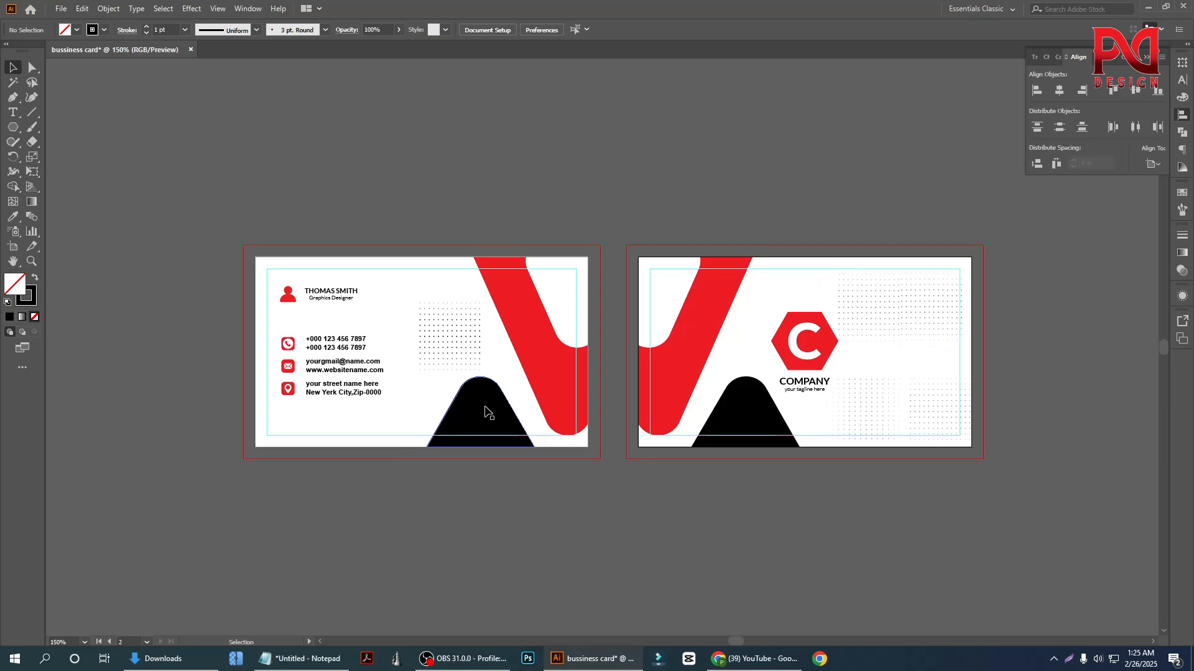